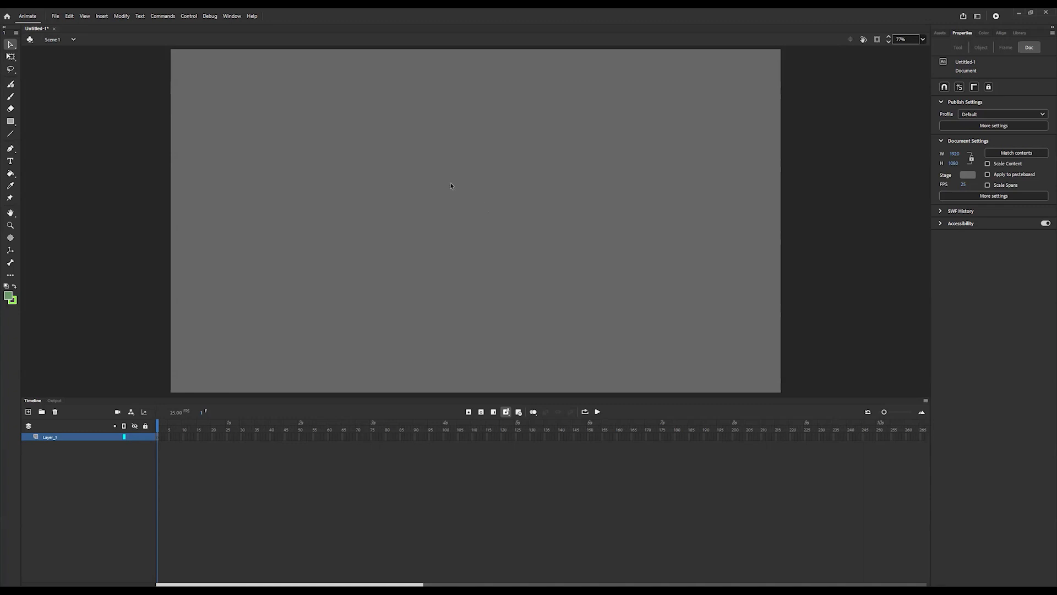
# - Import Character 1.ai from the Computer Animation I - ANI folder to the stage, converting its layers to Animate layers
pyautogui.click(55, 16)
pyautogui.moveTo(105, 137)
pyautogui.click(220, 134)
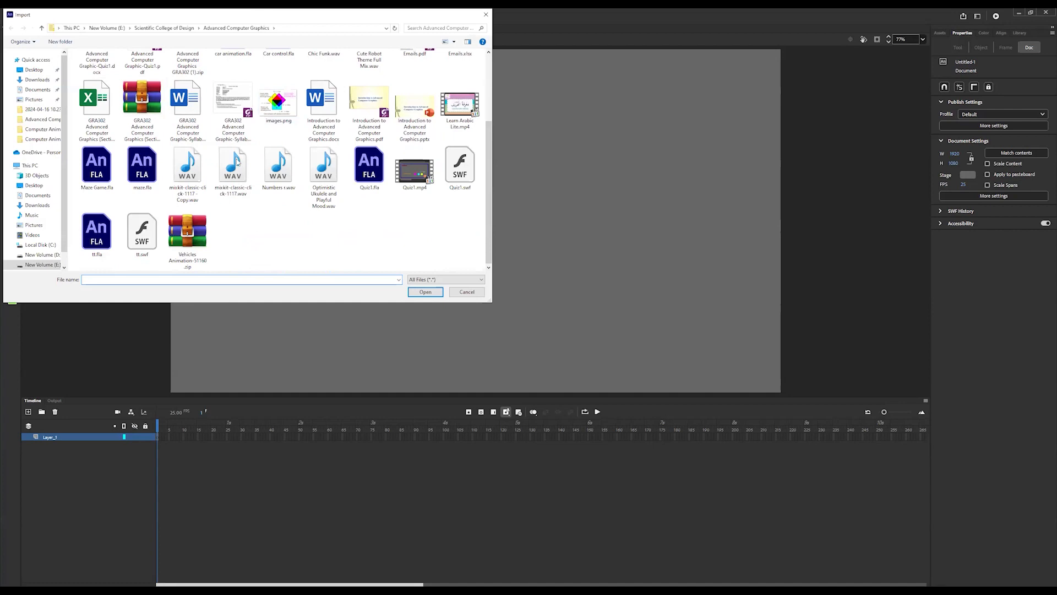
pyautogui.click(164, 27)
pyautogui.doubleClick(150, 84)
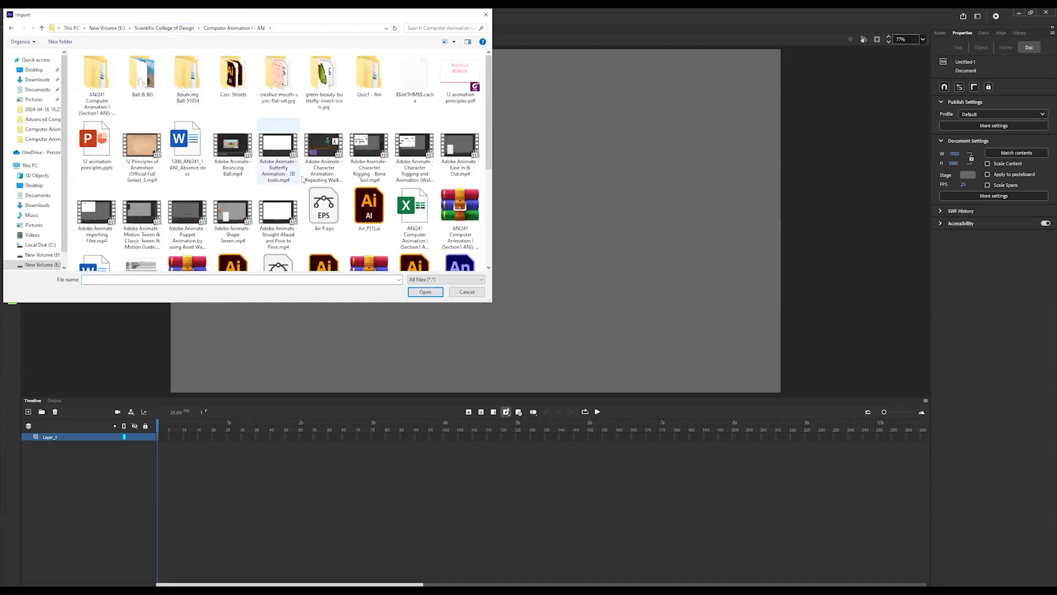
pyautogui.scroll(-2, 299, 170)
pyautogui.click(419, 171)
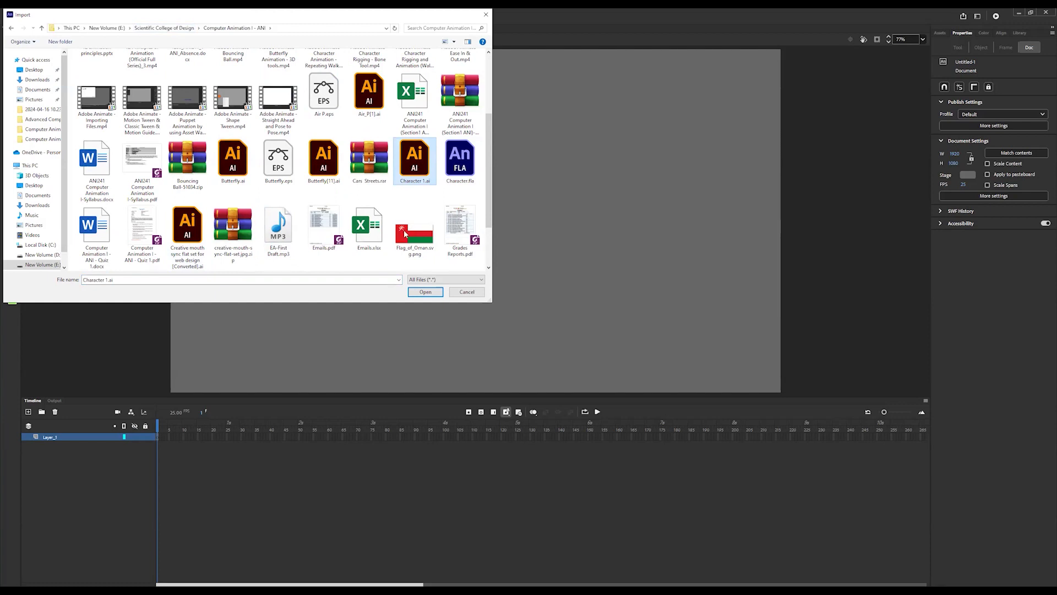
pyautogui.press('Return')
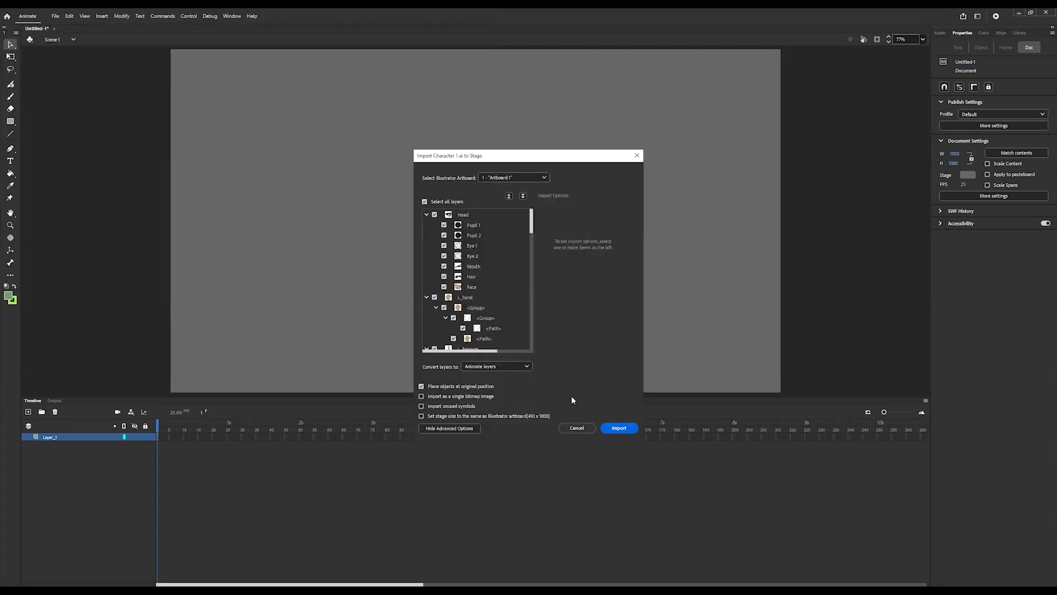
pyautogui.click(617, 428)
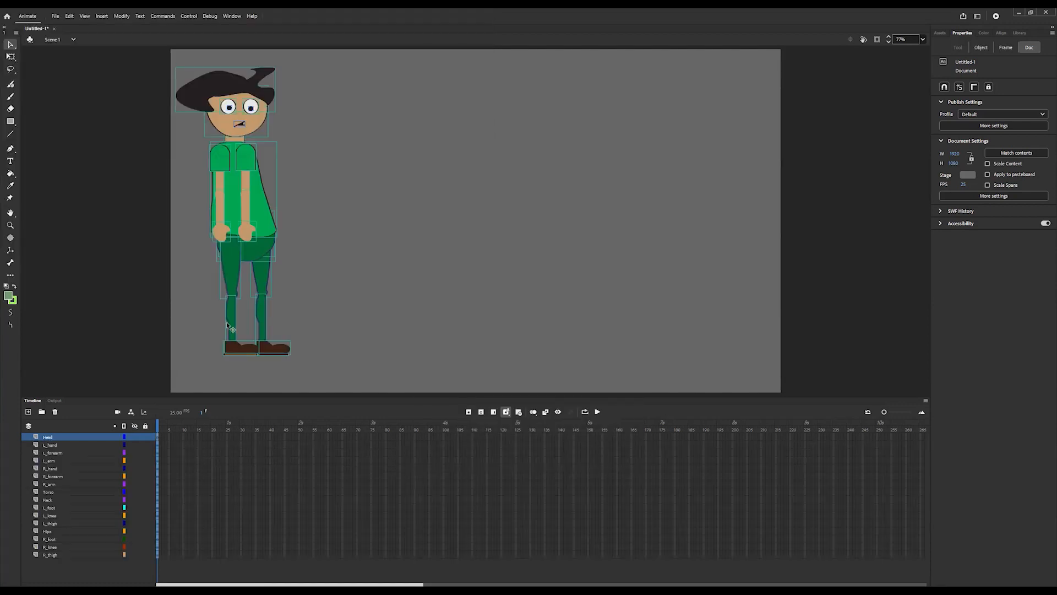
# - Convert the artwork on the Head layer to a Graphic symbol
pyautogui.click(60, 446)
pyautogui.click(50, 438)
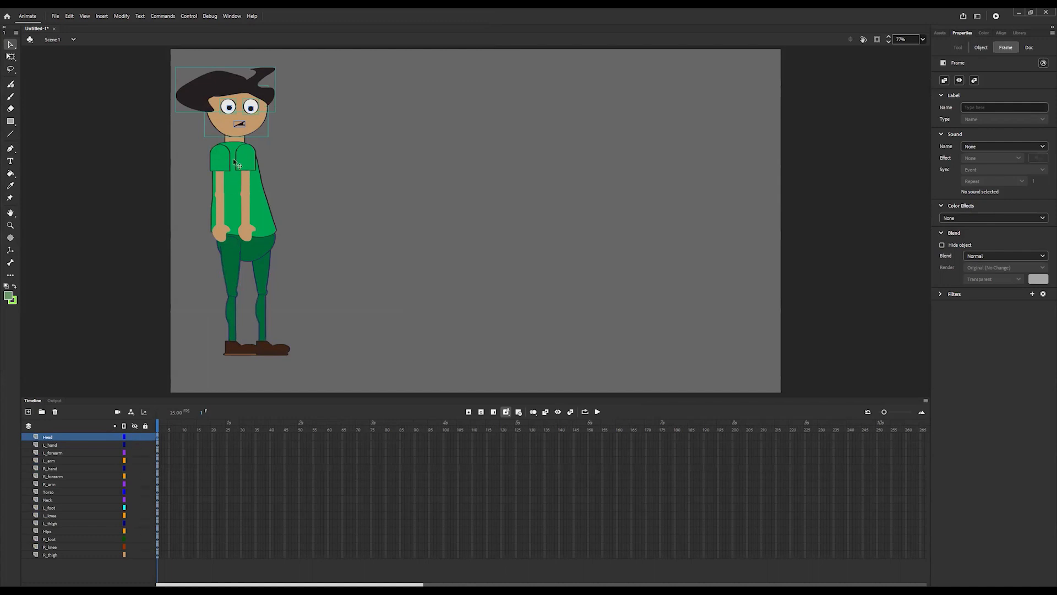
pyautogui.press('F8')
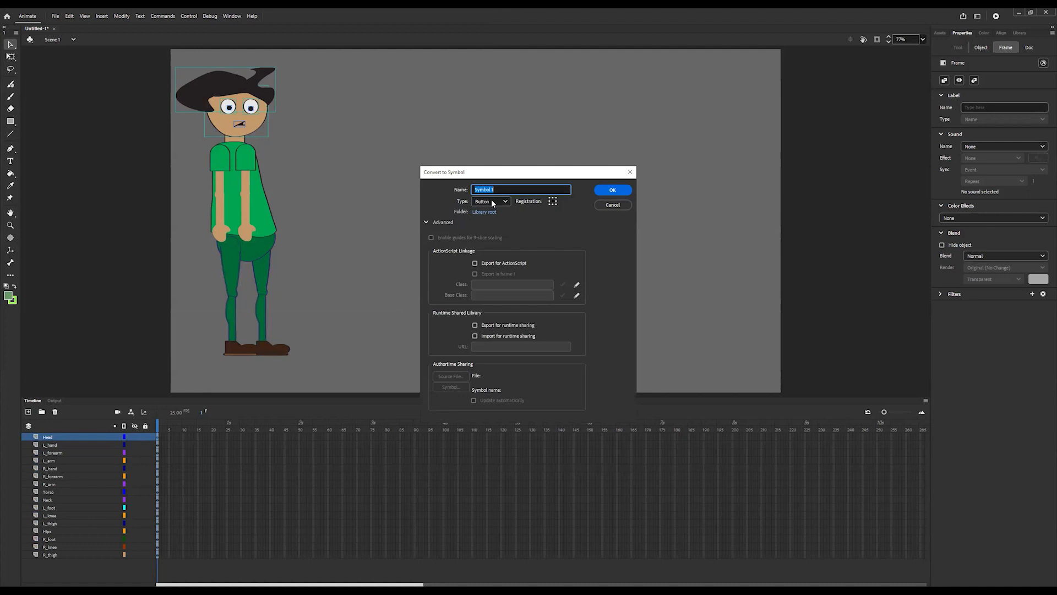
pyautogui.click(490, 201)
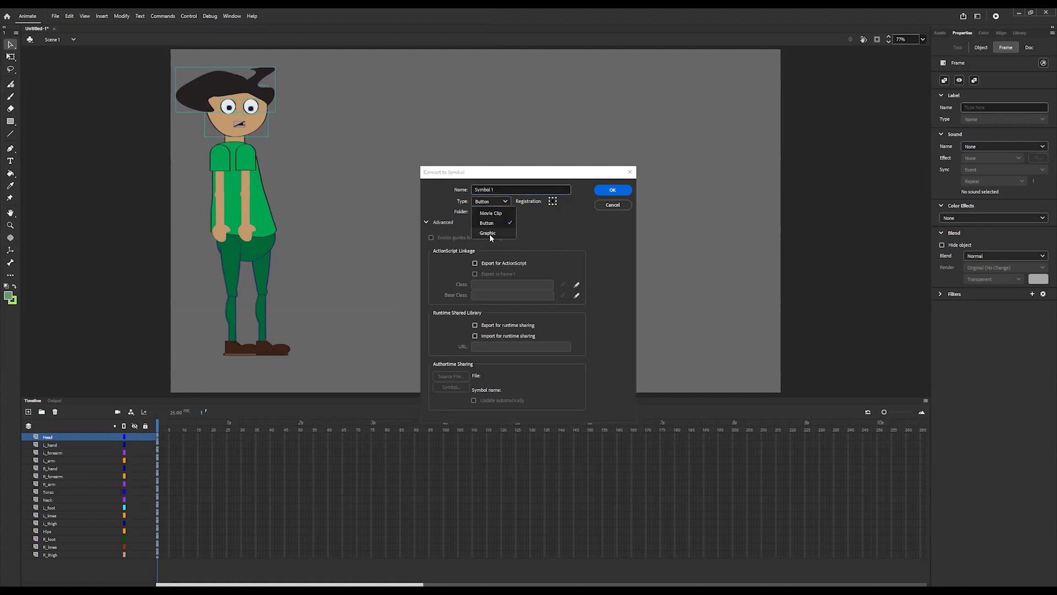
pyautogui.click(613, 191)
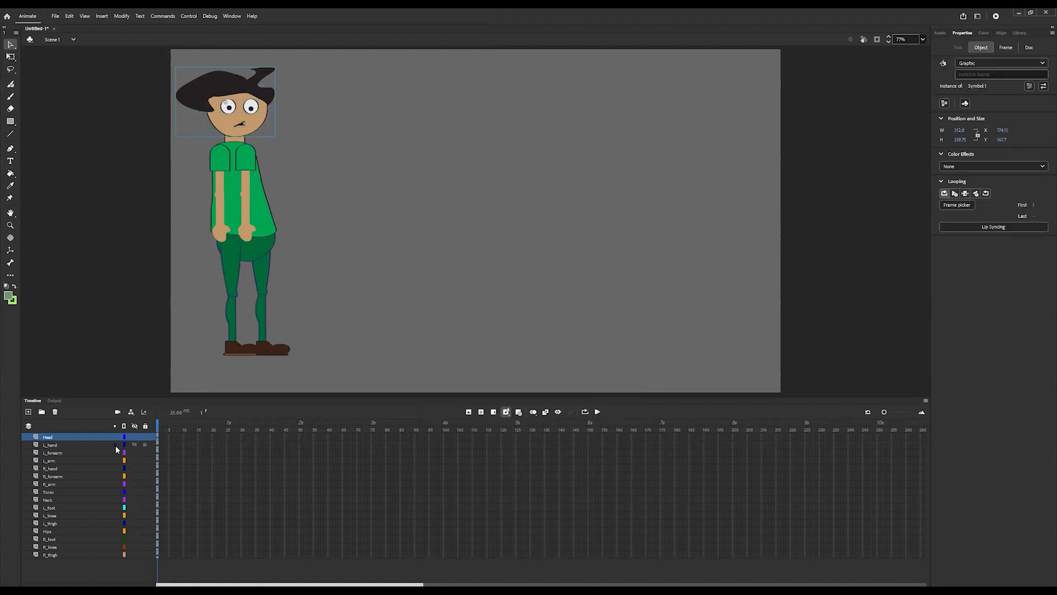
# - Convert the left and right hand, forearm and arm artwork to Graphic symbols, layer by layer
pyautogui.click(51, 445)
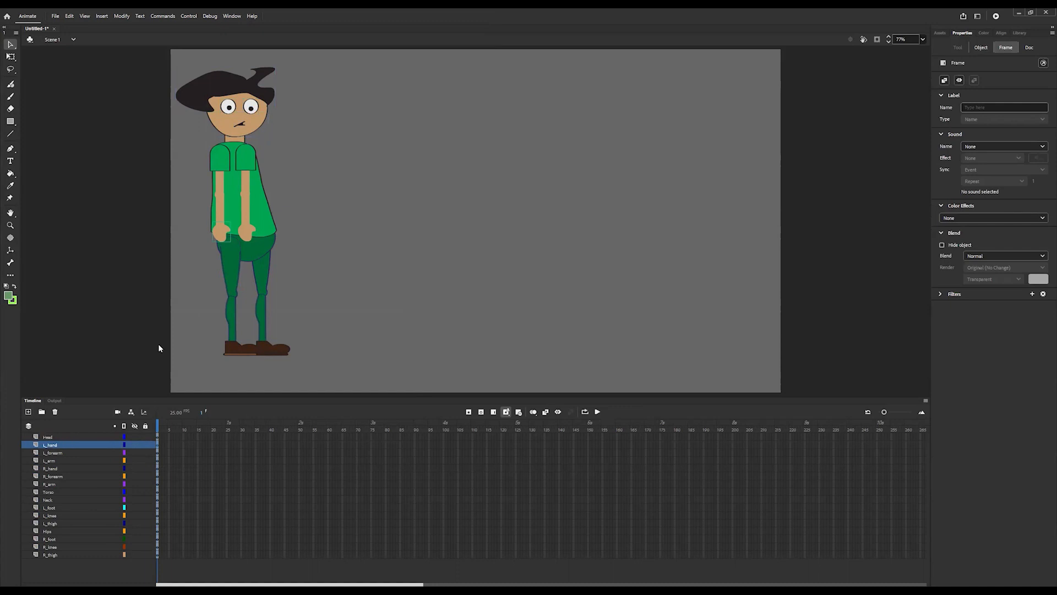
pyautogui.click(58, 452)
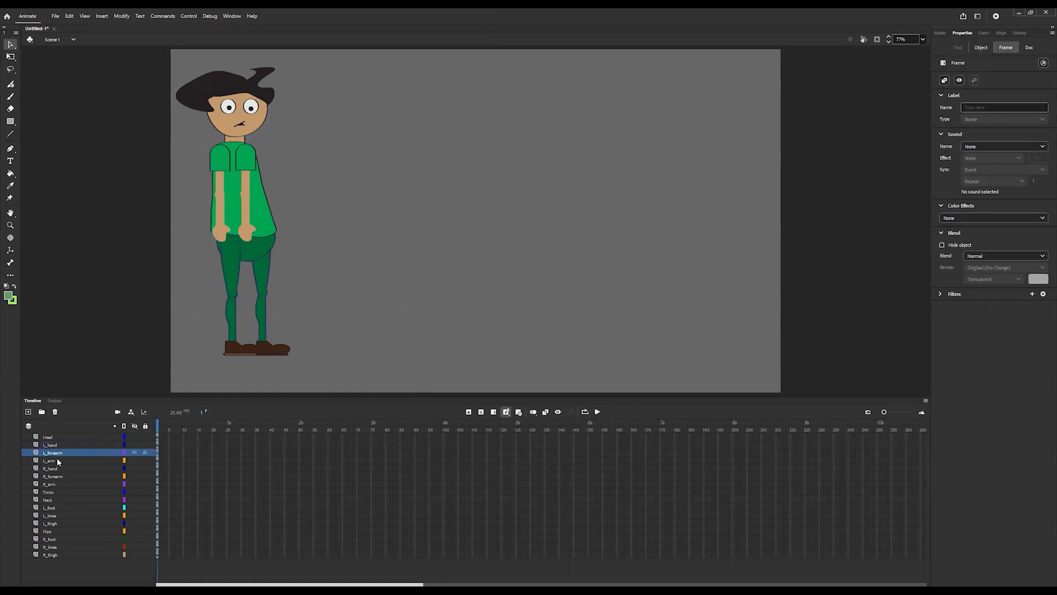
pyautogui.click(52, 475)
pyautogui.click(52, 484)
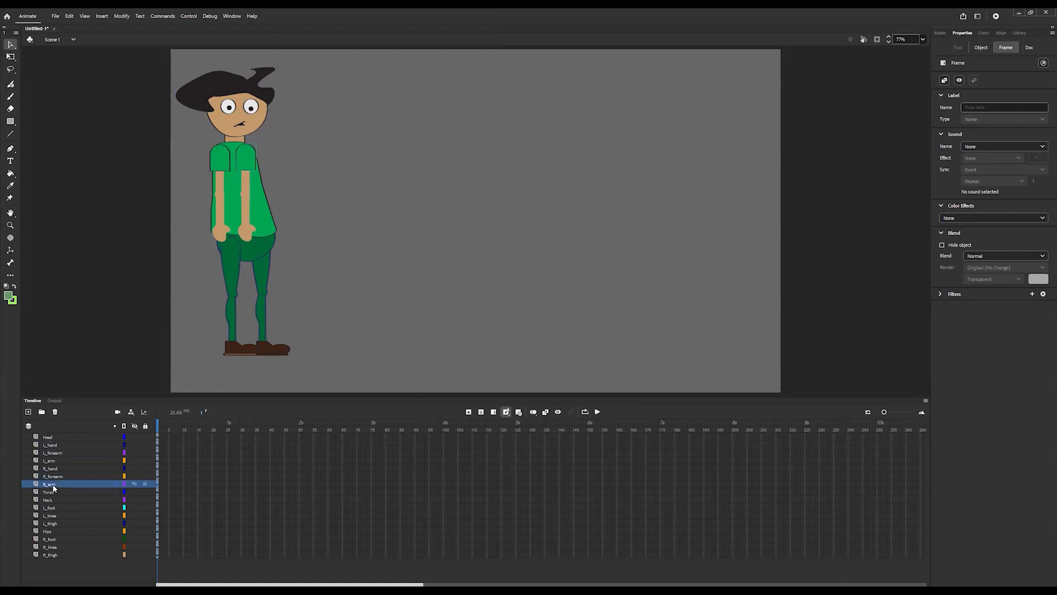
# - Convert the torso, neck, hips and both legs' foot, knee and thigh artwork to Graphic symbols, layer by layer
pyautogui.click(51, 490)
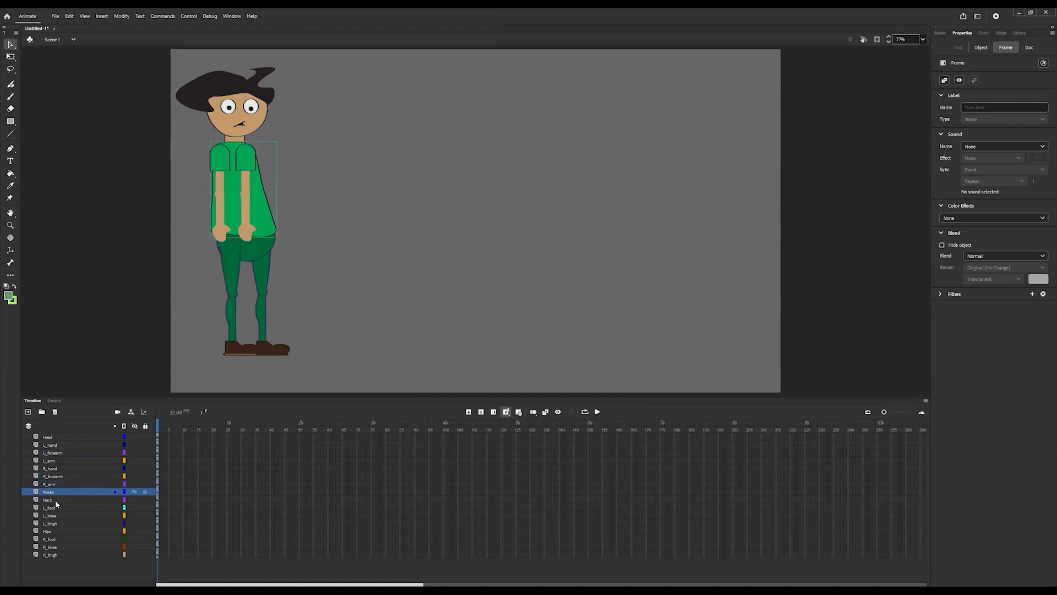
pyautogui.press('Tab')
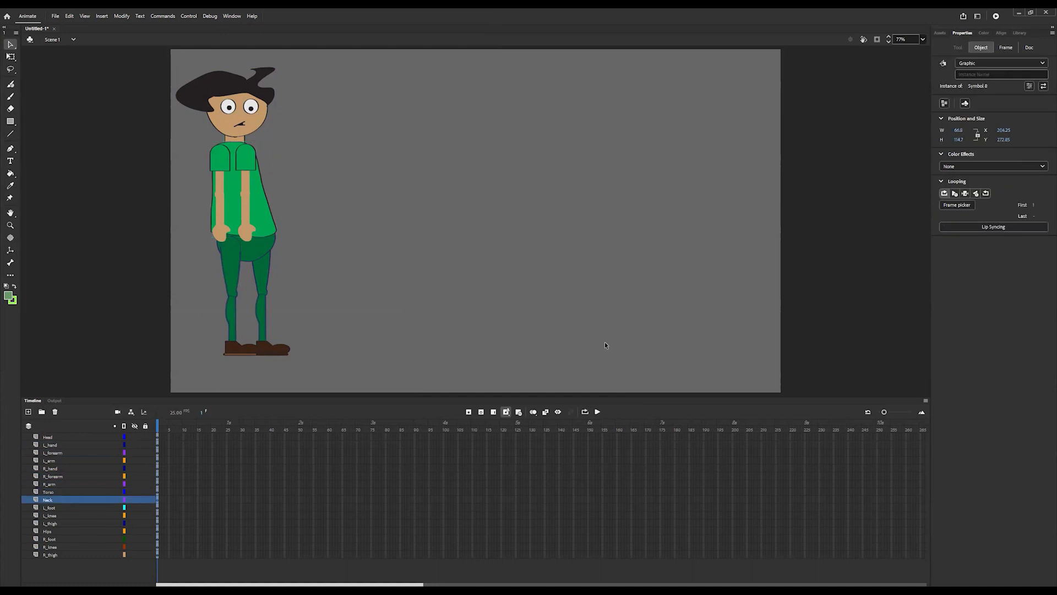
pyautogui.click(54, 529)
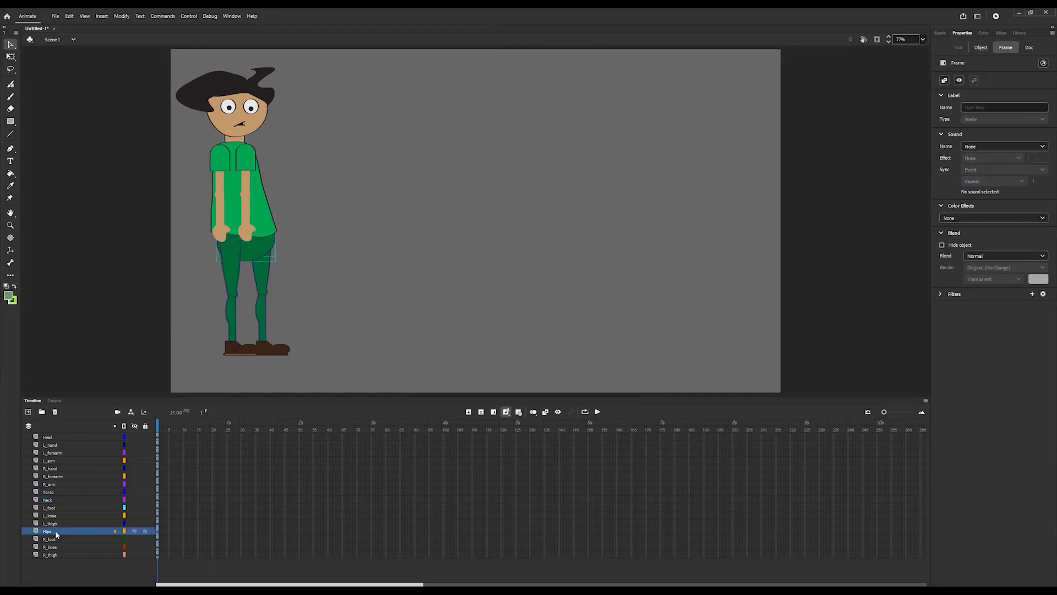
pyautogui.click(55, 538)
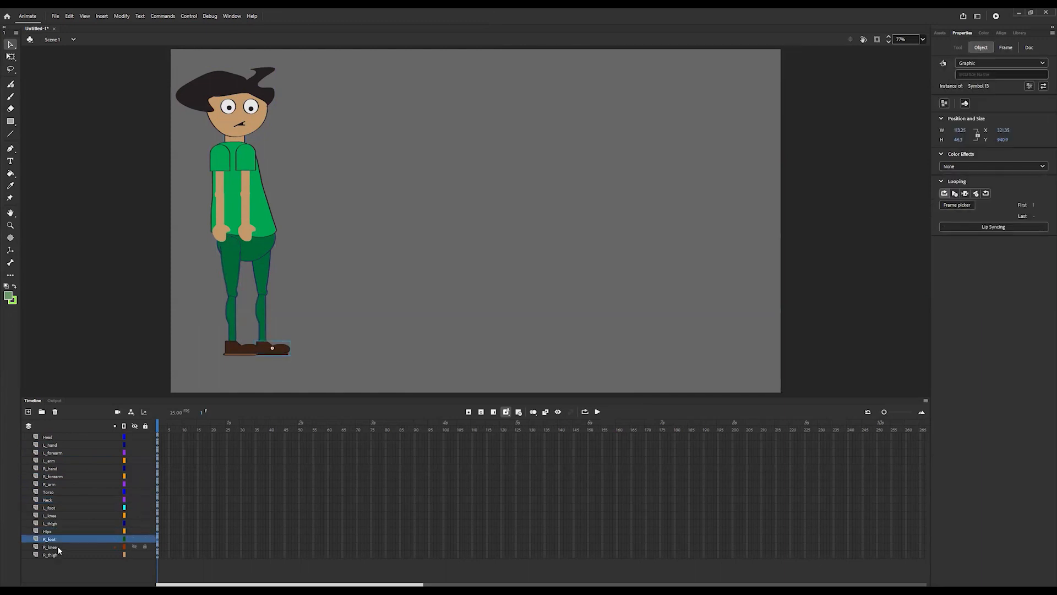
pyautogui.click(59, 547)
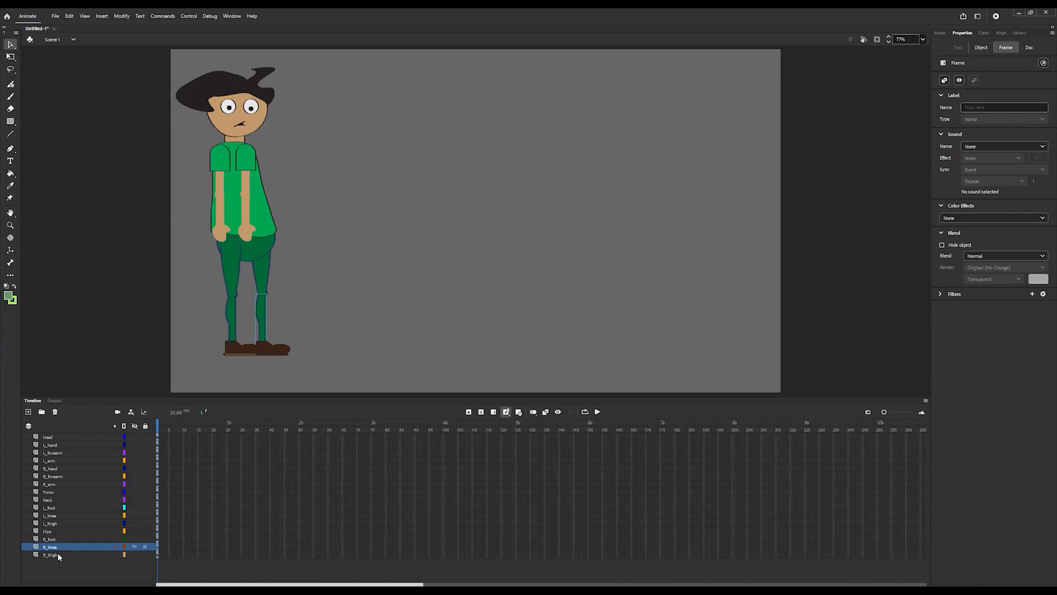
pyautogui.click(58, 555)
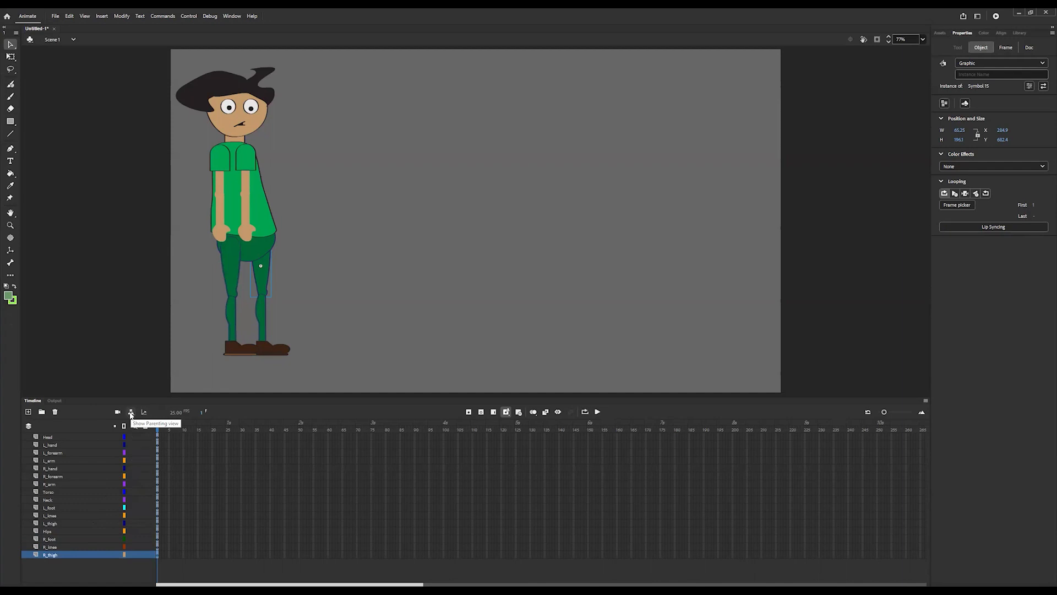
# - Select the Hips layer and show the layer parenting view in the timeline
pyautogui.click(55, 532)
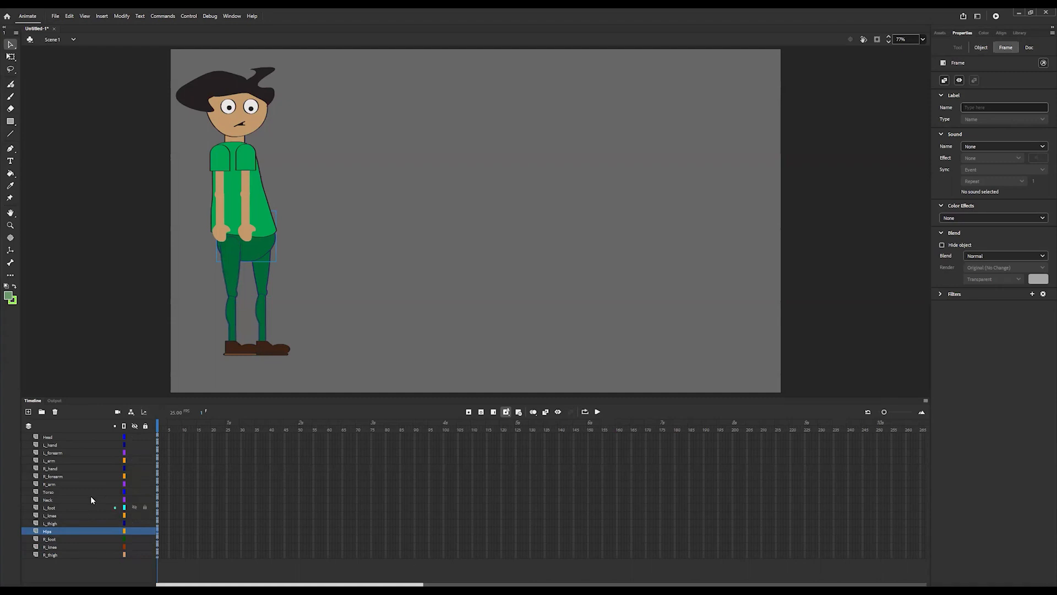
pyautogui.click(131, 412)
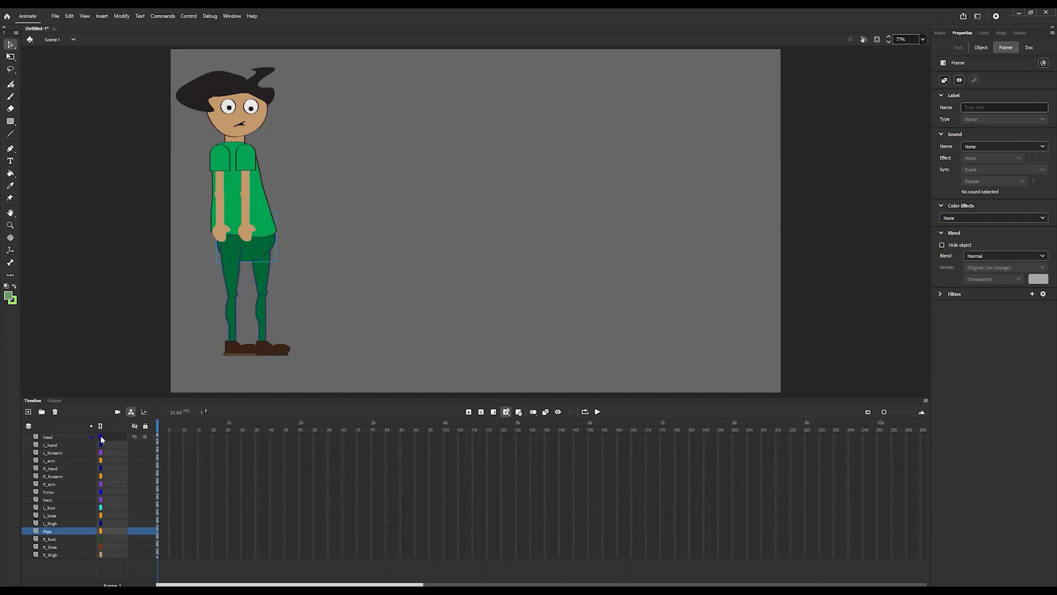
# - Try parenting the Head layer to L_hand and remove that parent link
pyautogui.moveTo(103, 437); pyautogui.dragTo(112, 446)
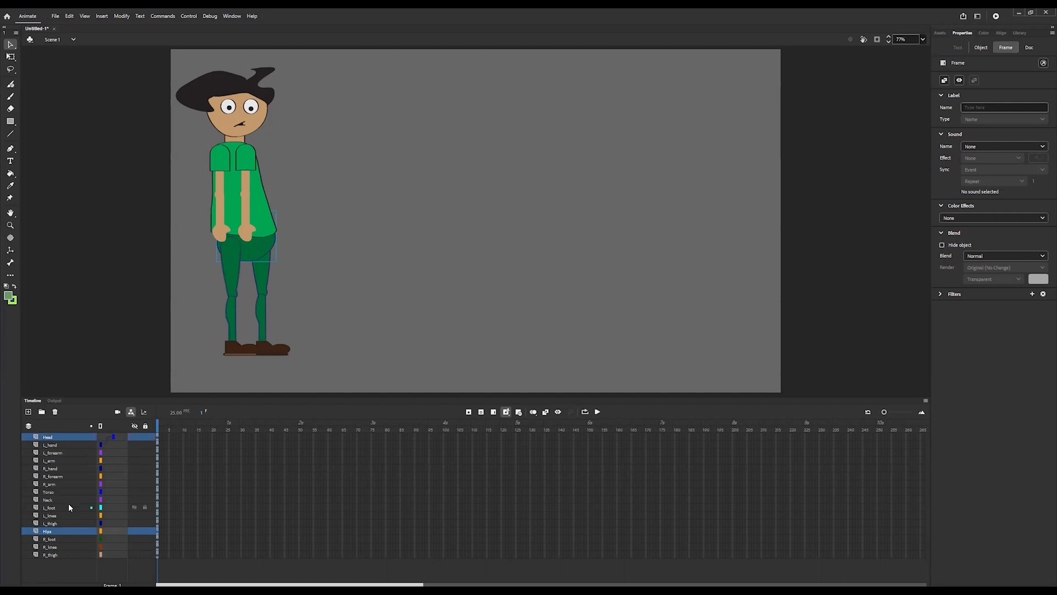
pyautogui.click(113, 446)
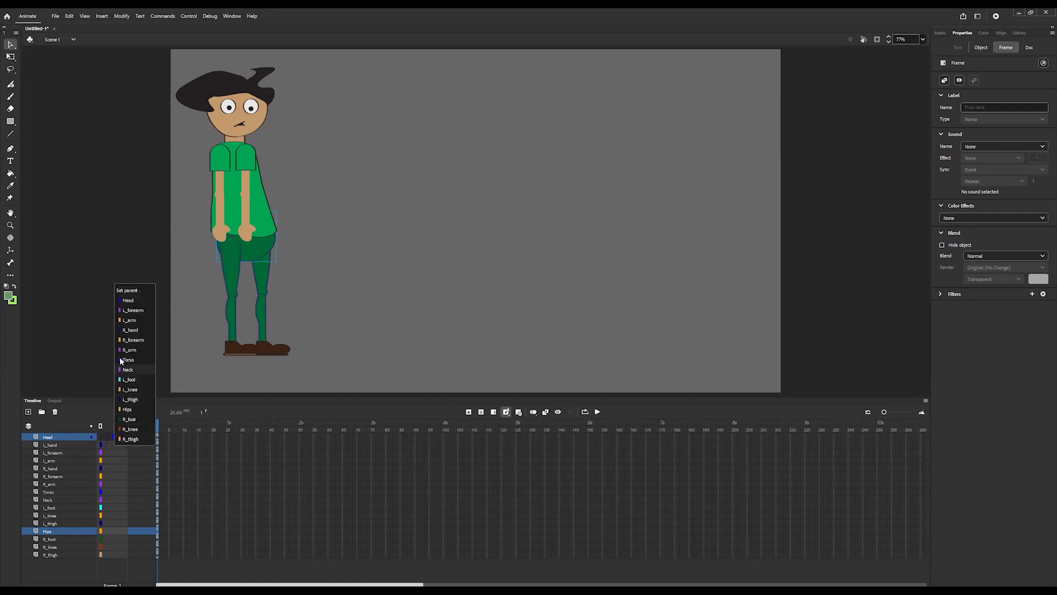
pyautogui.click(104, 438)
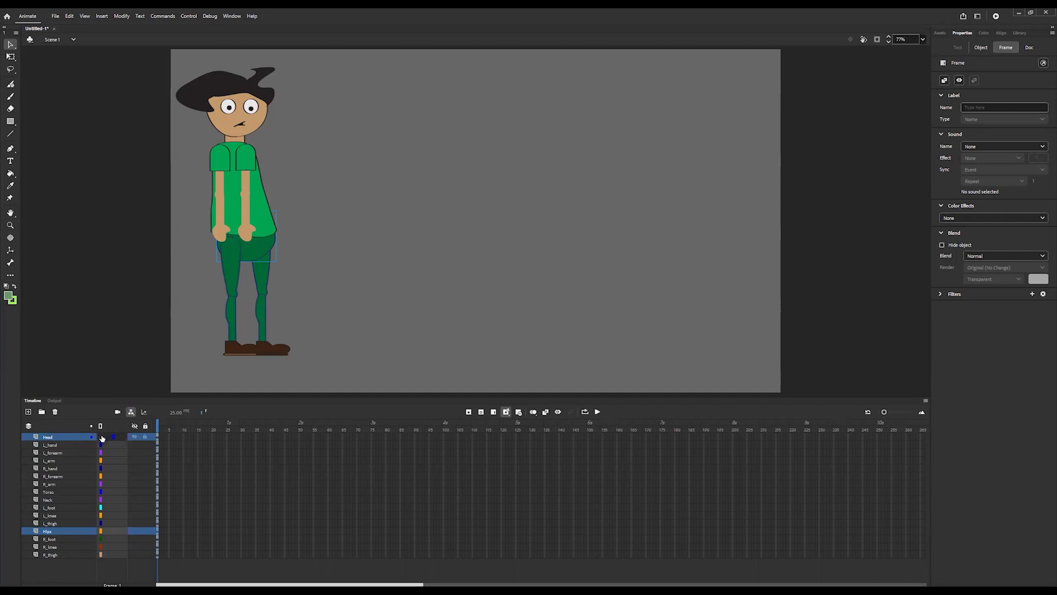
pyautogui.click(102, 438)
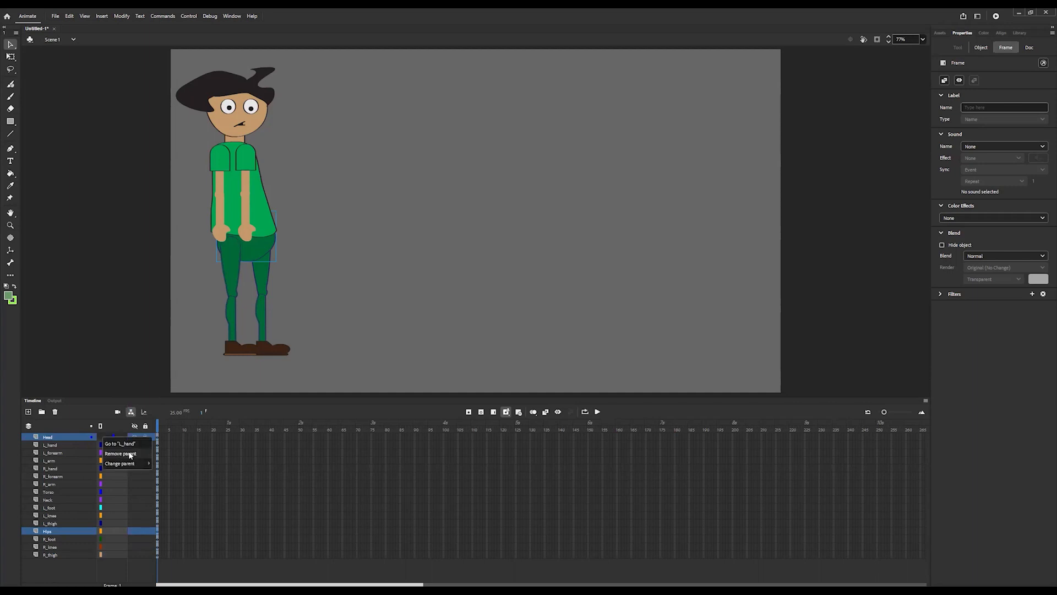
pyautogui.click(130, 454)
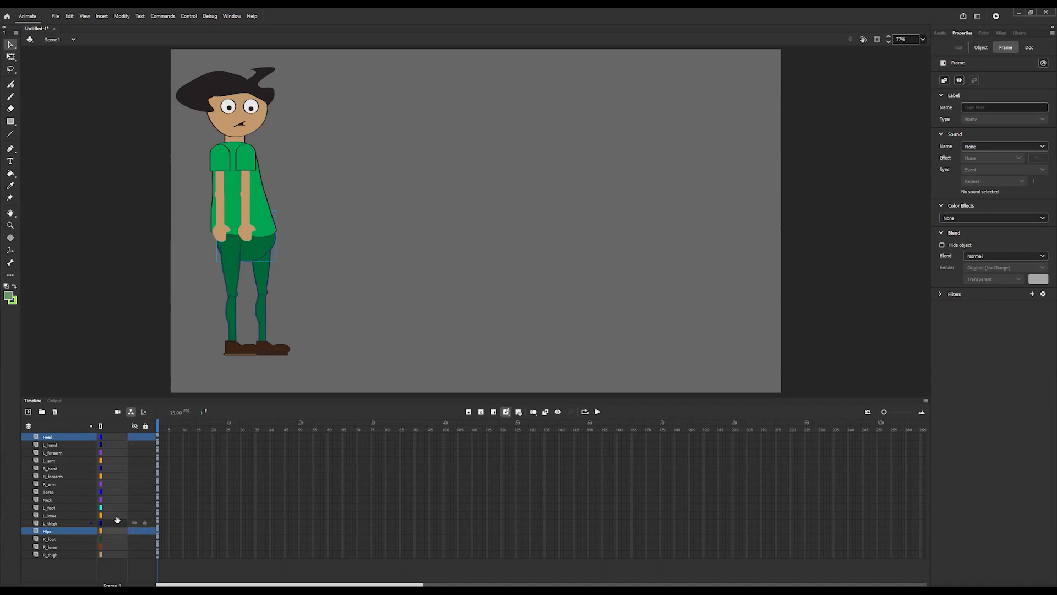
# - Parent the R_thigh, L_thigh and Torso layers to Hips, and test the links with a trial move of the hips that is undone
pyautogui.click(267, 275)
pyautogui.click(235, 280)
pyautogui.click(265, 276)
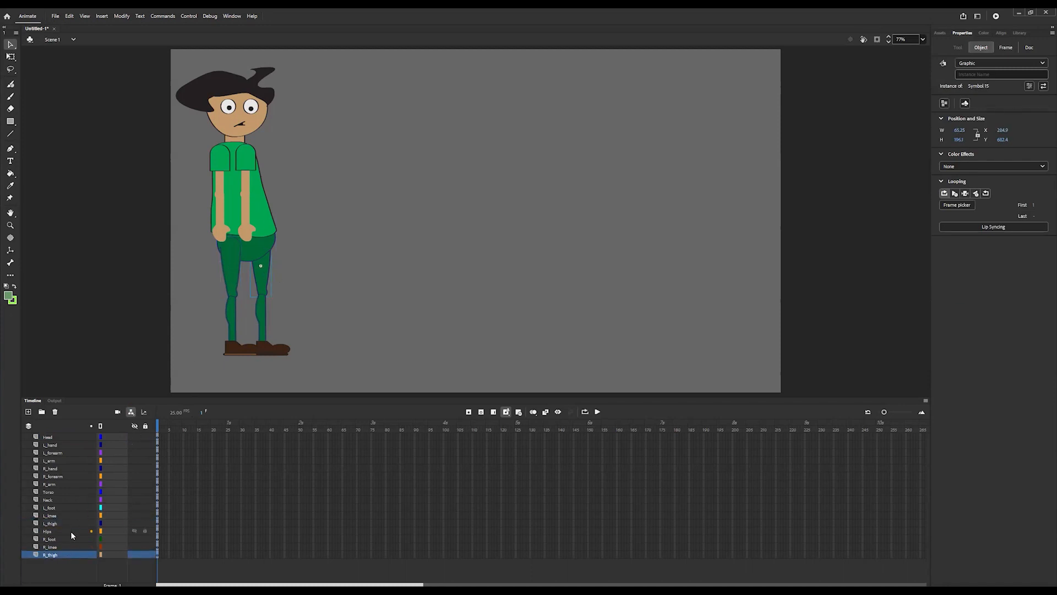
pyautogui.moveTo(102, 557); pyautogui.dragTo(108, 530)
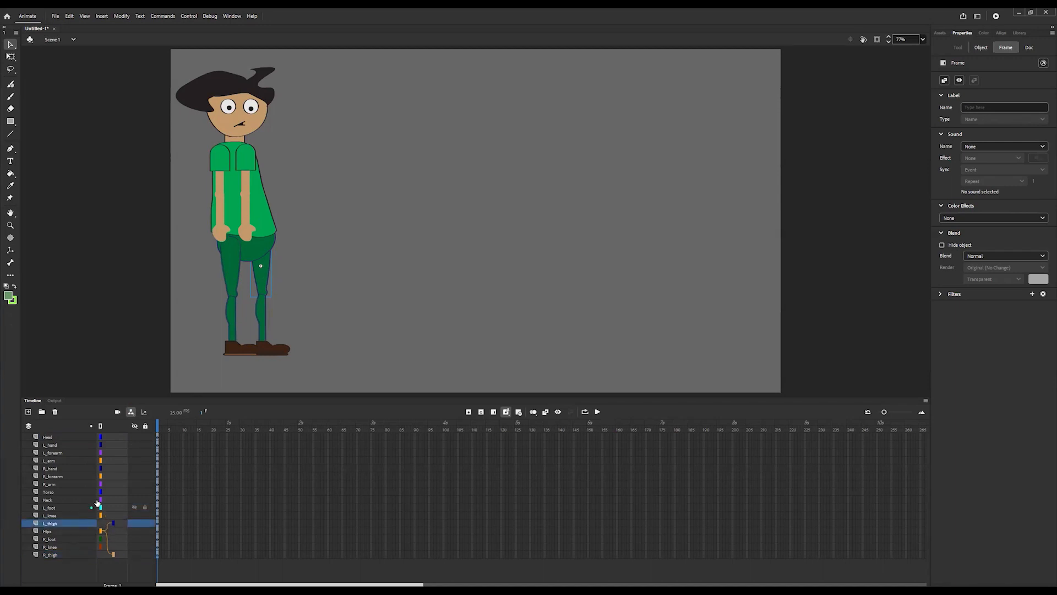
pyautogui.moveTo(101, 492); pyautogui.dragTo(113, 522)
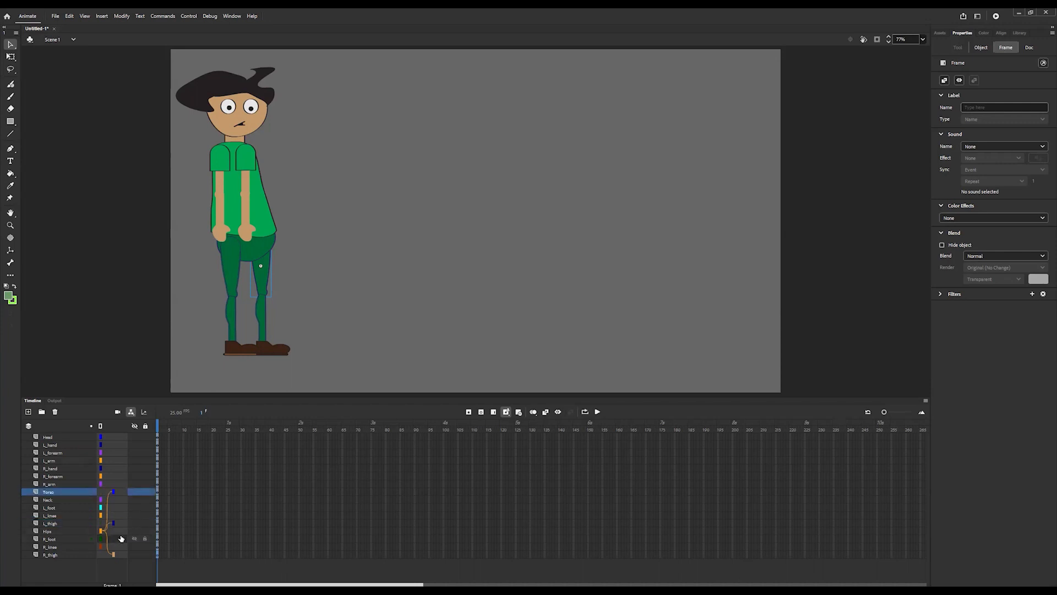
pyautogui.moveTo(246, 259); pyautogui.dragTo(358, 262)
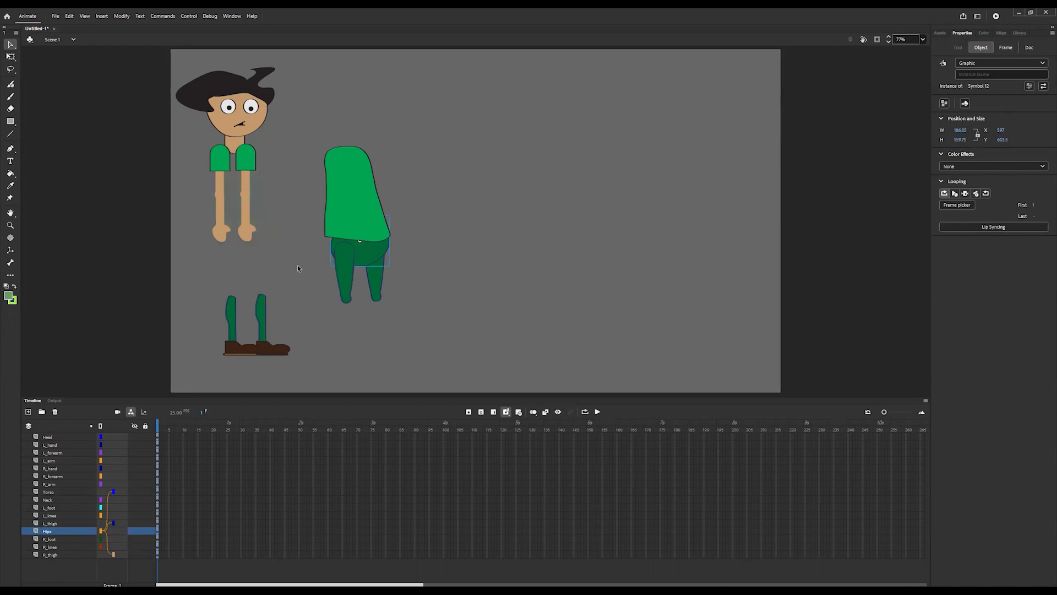
pyautogui.hotkey('ctrl', 'z')
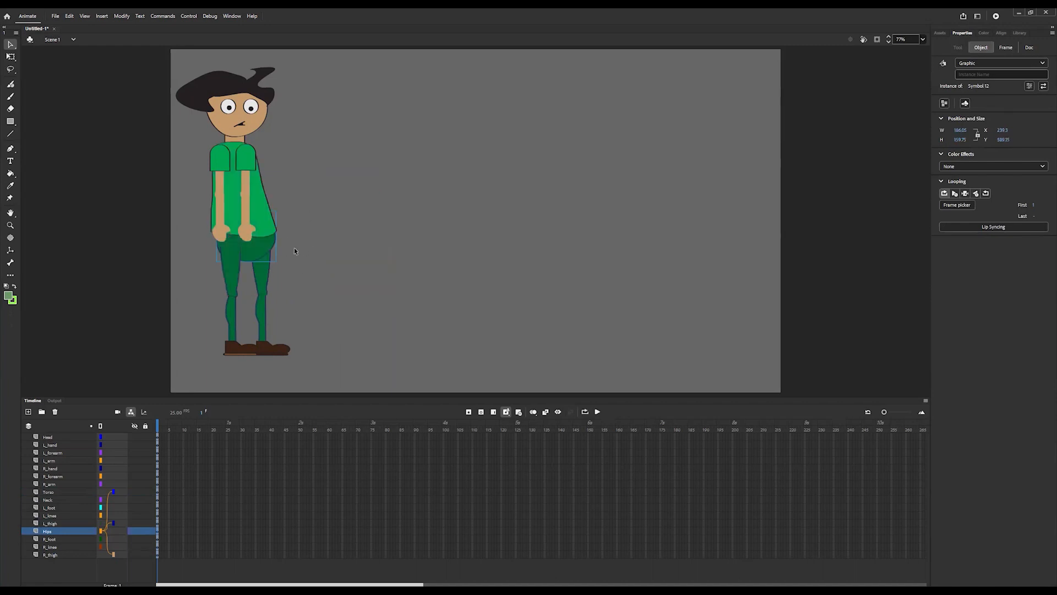
# - On each leg, parent the foot layer to the knee layer and the knee layer to the thigh layer
pyautogui.click(236, 285)
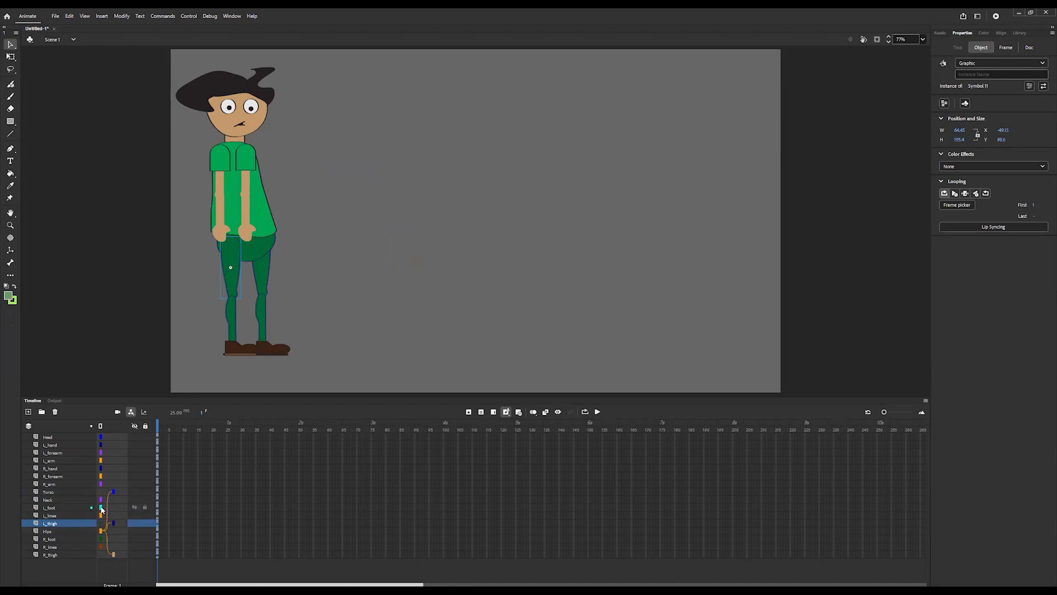
pyautogui.click(101, 509)
pyautogui.moveTo(112, 514); pyautogui.dragTo(113, 523)
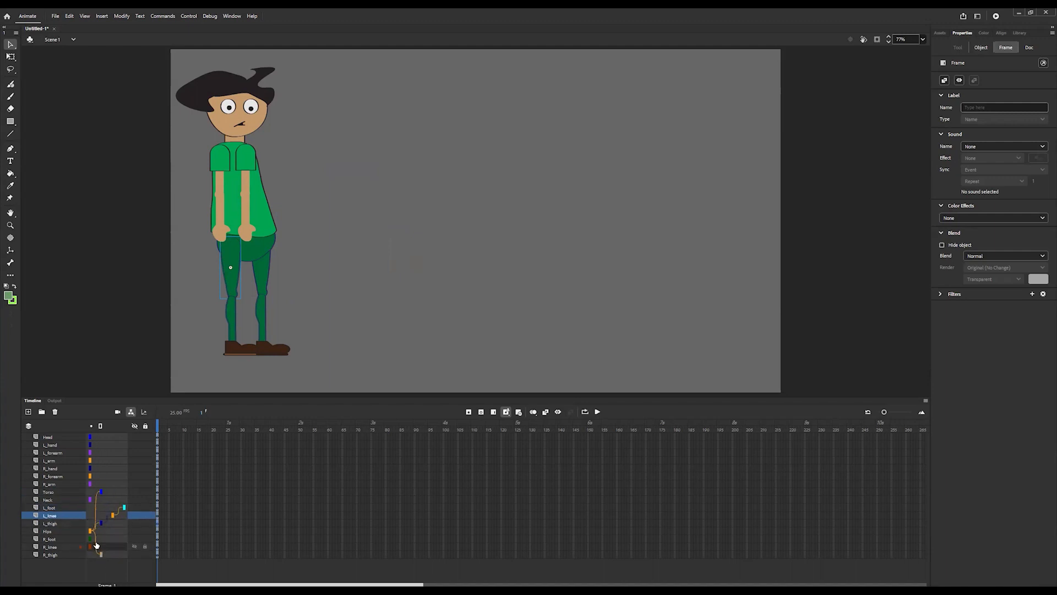
pyautogui.moveTo(90, 540); pyautogui.dragTo(104, 553)
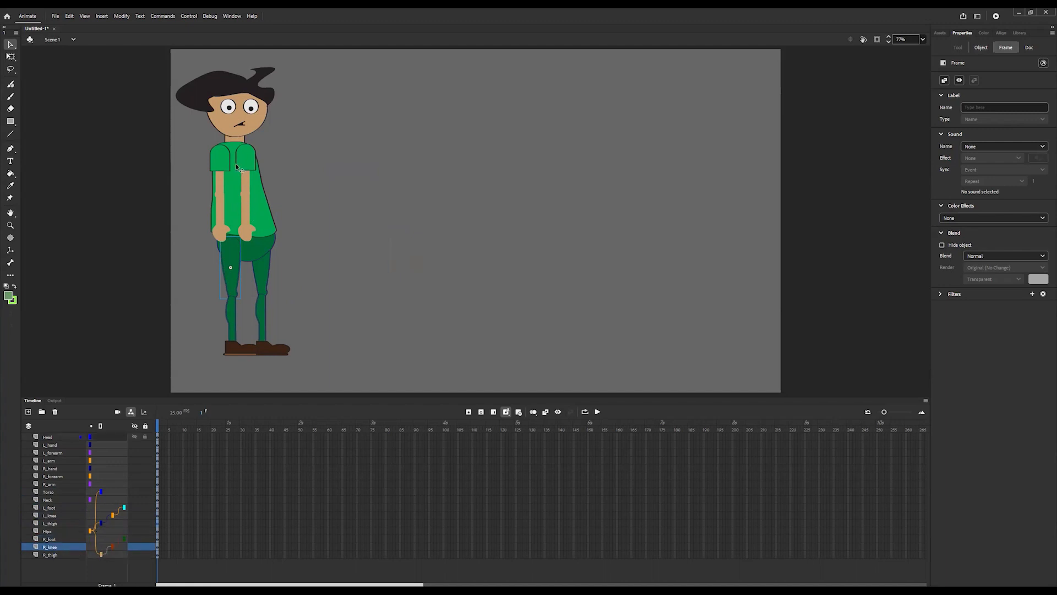
# - Parent the R_hand layer to R_forearm and R_forearm to R_arm
pyautogui.click(245, 158)
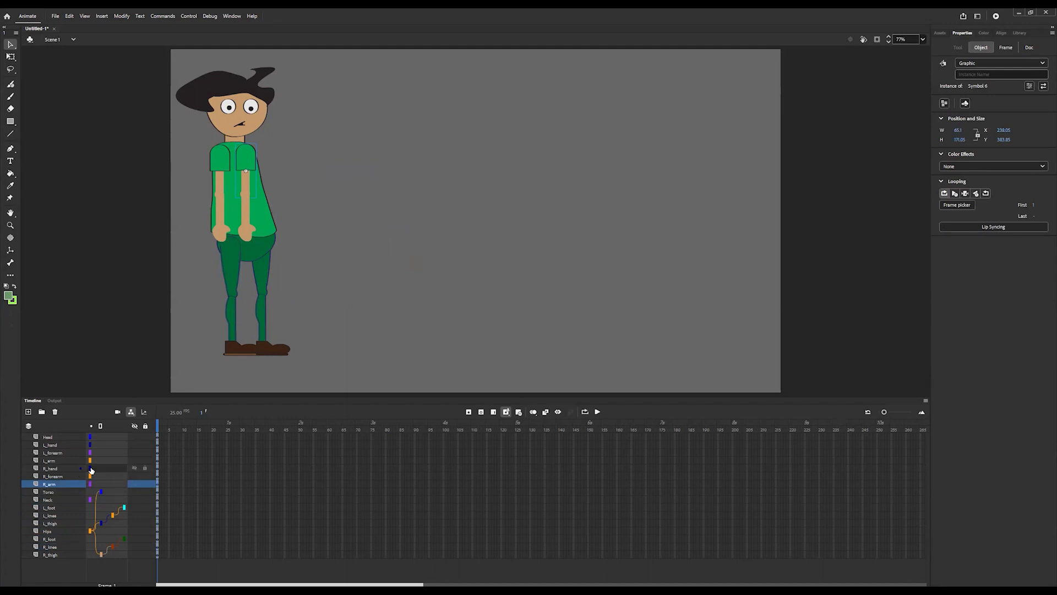
pyautogui.moveTo(91, 470); pyautogui.dragTo(96, 484)
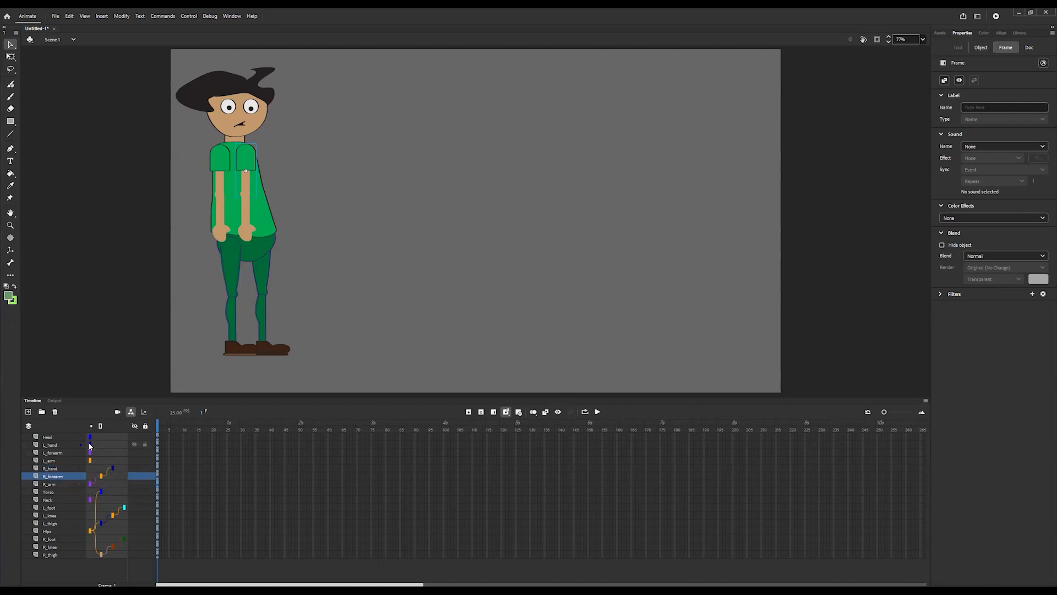
# - Parent L_hand to L_forearm, L_forearm to L_arm, both arm layers and Neck to Torso, and Head to Neck
pyautogui.moveTo(91, 443)
pyautogui.mouseDown()
pyautogui.moveTo(92, 500)
pyautogui.moveTo(91, 467)
pyautogui.moveTo(95, 491)
pyautogui.mouseUp()
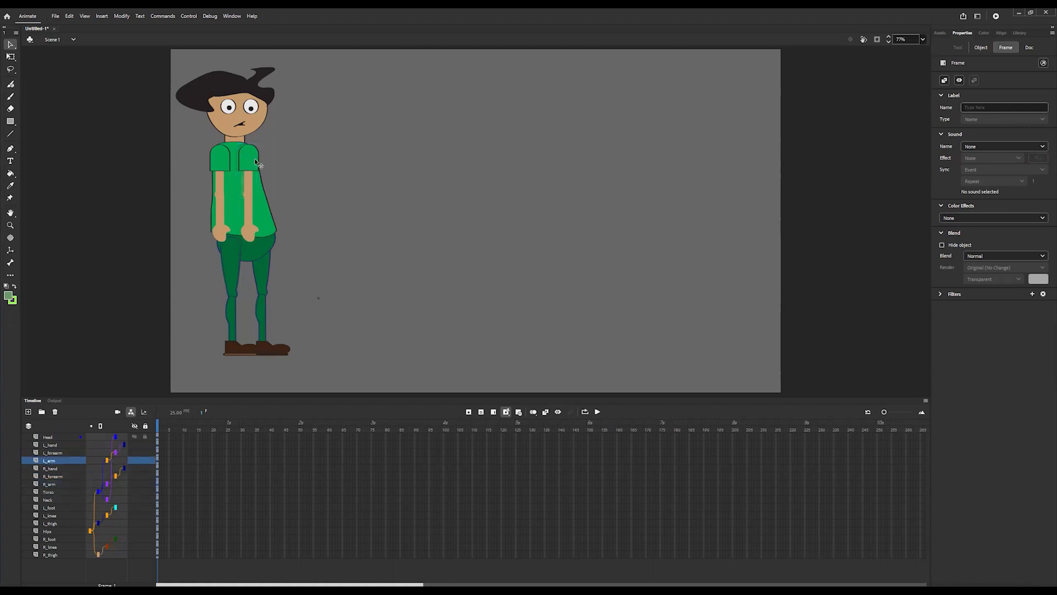
# - Test the layer parenting with trial moves of the right arm and left thigh, and undo them
pyautogui.moveTo(245, 159); pyautogui.dragTo(312, 166)
pyautogui.hotkey('ctrl', 'z')
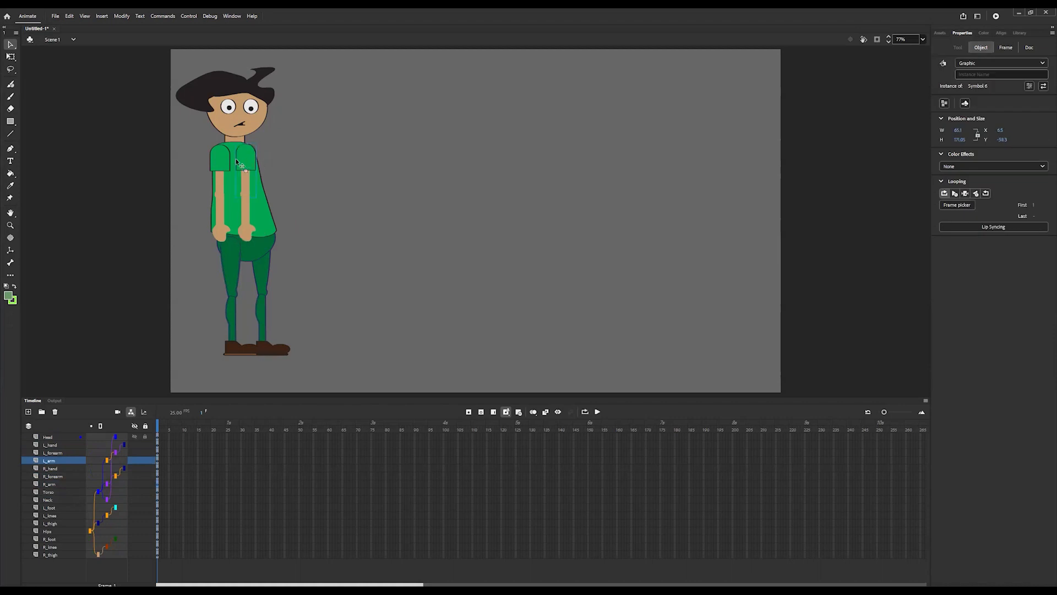
pyautogui.hotkey('ctrl', 'z')
pyautogui.hotkey('ctrl', 'z')
pyautogui.hotkey('ctrl', 'y')
pyautogui.moveTo(248, 255); pyautogui.dragTo(305, 271)
pyautogui.hotkey('ctrl', 'z')
pyautogui.hotkey('ctrl', 'z')
pyautogui.hotkey('ctrl', 'z')
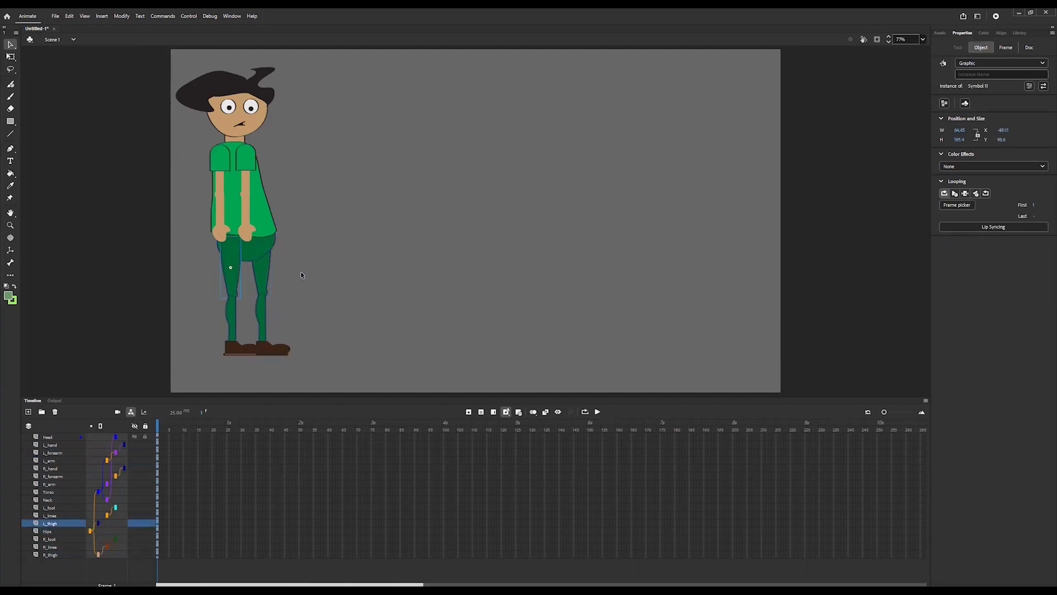
# - Using Free Transform, move the R_arm symbol's transformation point up to the shoulder
pyautogui.click(248, 186)
pyautogui.press('q')
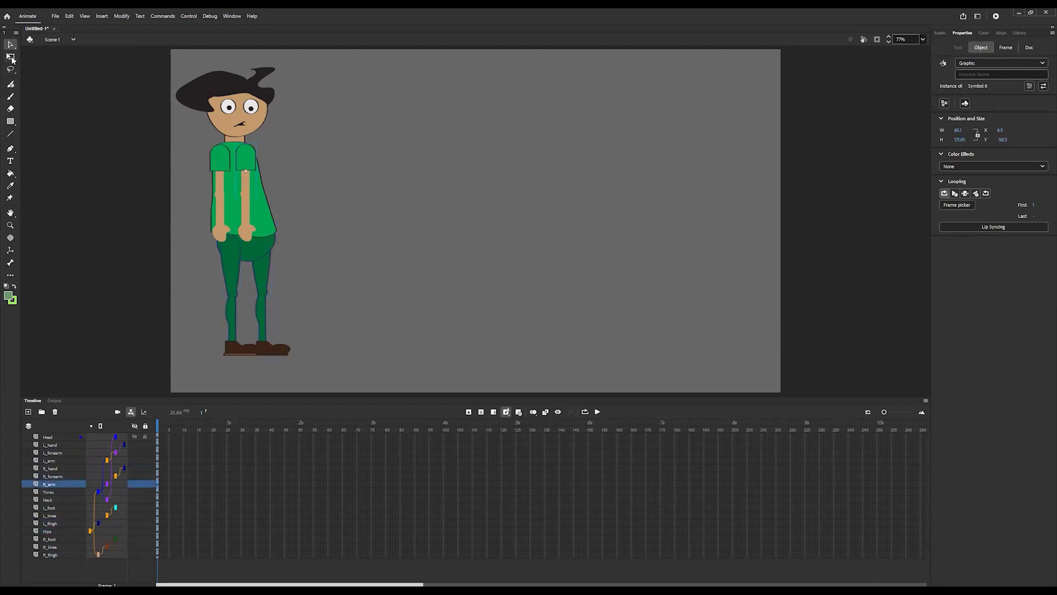
pyautogui.moveTo(246, 171); pyautogui.dragTo(245, 159)
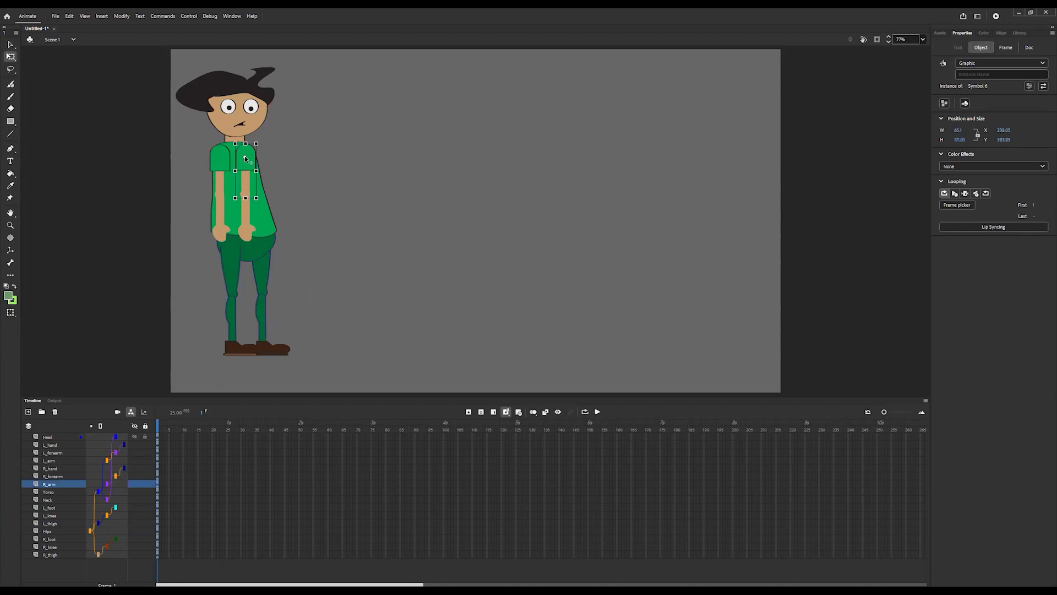
pyautogui.click(221, 161)
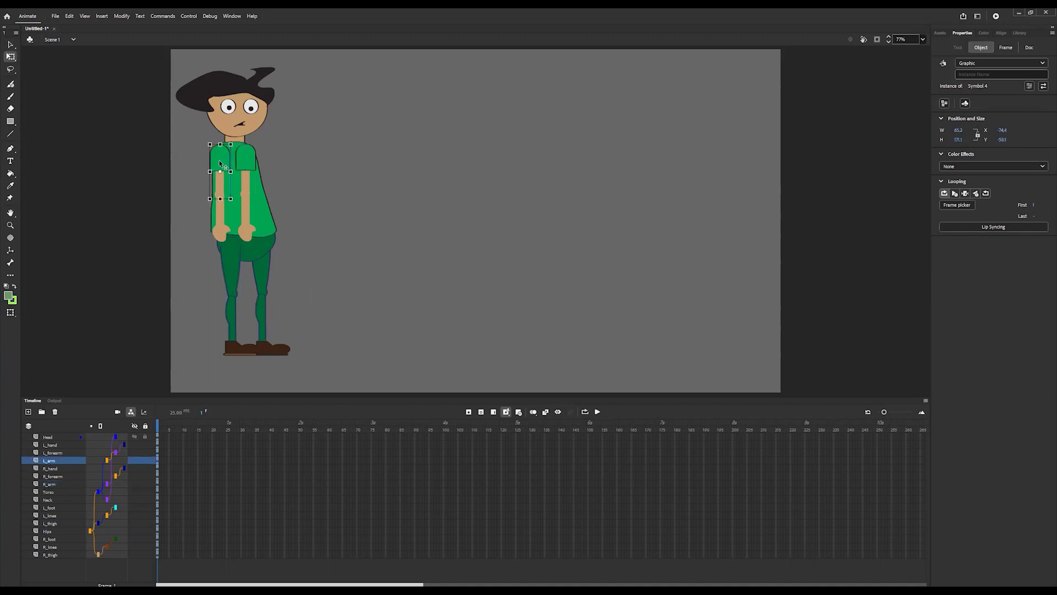
pyautogui.click(251, 166)
pyautogui.click(226, 167)
pyautogui.scroll(5, 201, 110)
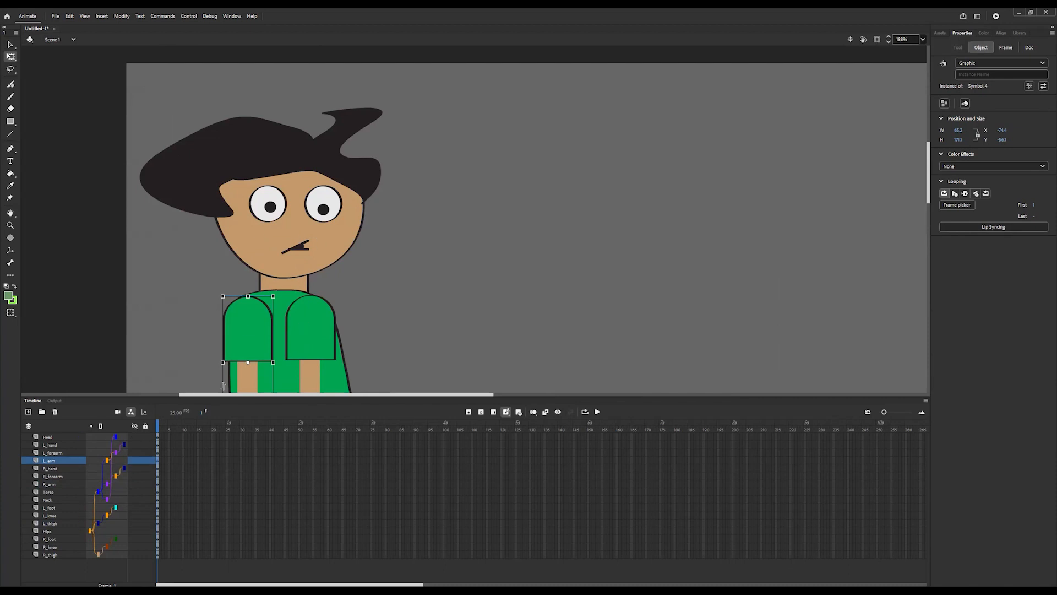
# - Move the head's transformation point down to the chin above the neck, and the neck's point down to its base
pyautogui.click(302, 244)
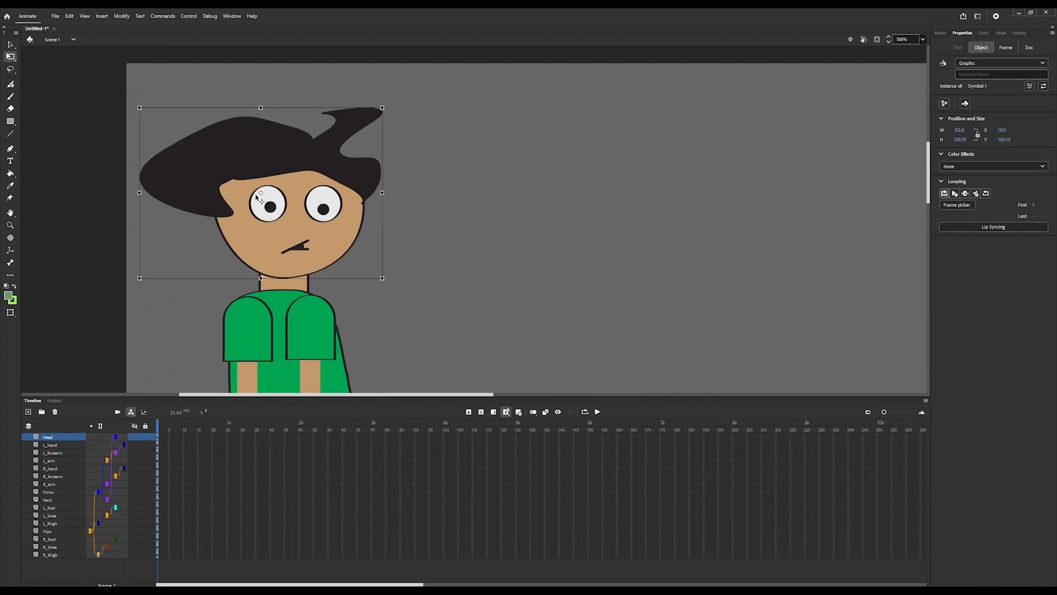
pyautogui.moveTo(261, 193); pyautogui.dragTo(285, 264)
pyautogui.click(10, 56)
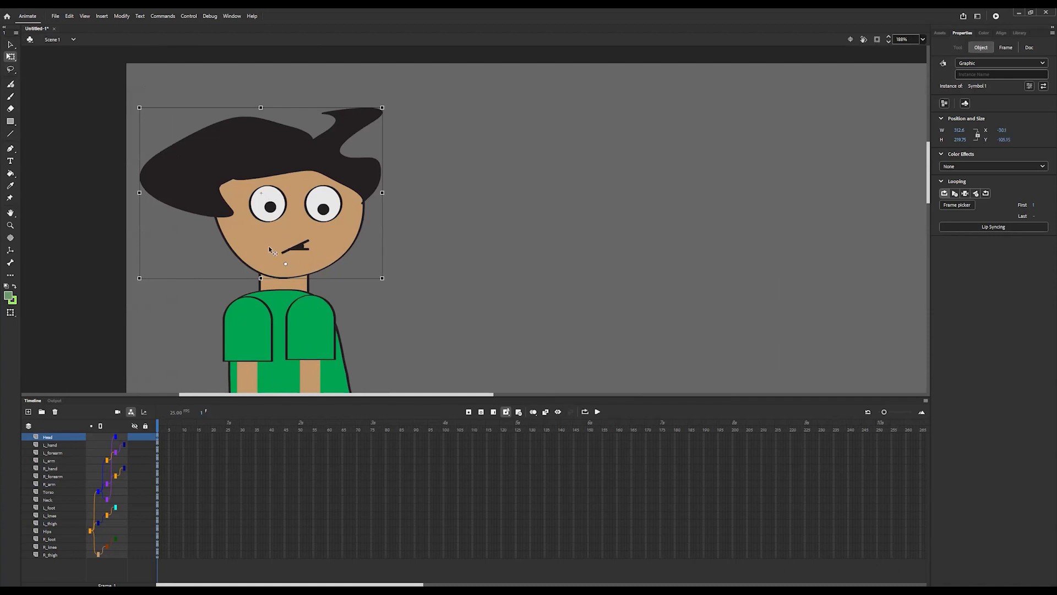
pyautogui.click(279, 281)
pyautogui.moveTo(281, 277); pyautogui.dragTo(273, 302)
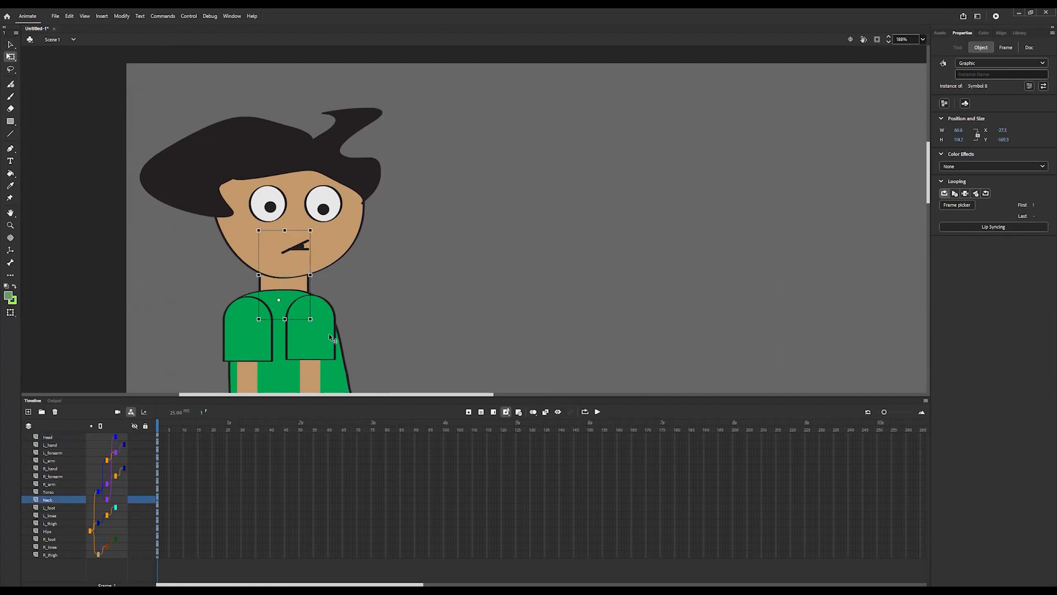
# - Move the L_arm symbol's transformation point up to the shoulder
pyautogui.click(333, 351)
pyautogui.scroll(-2, 364, 312)
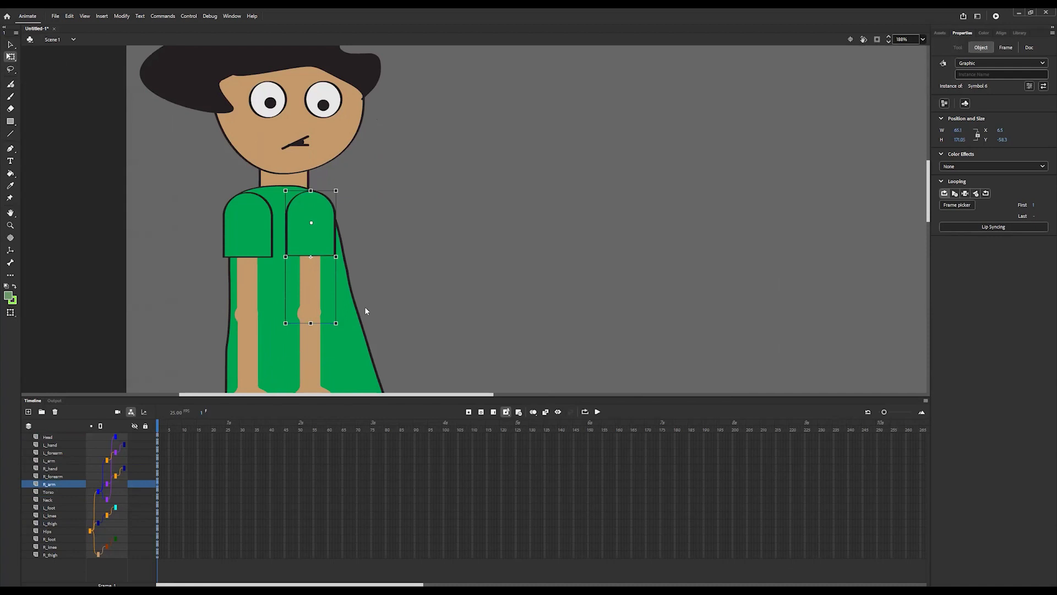
pyautogui.click(250, 236)
pyautogui.moveTo(246, 256); pyautogui.dragTo(246, 224)
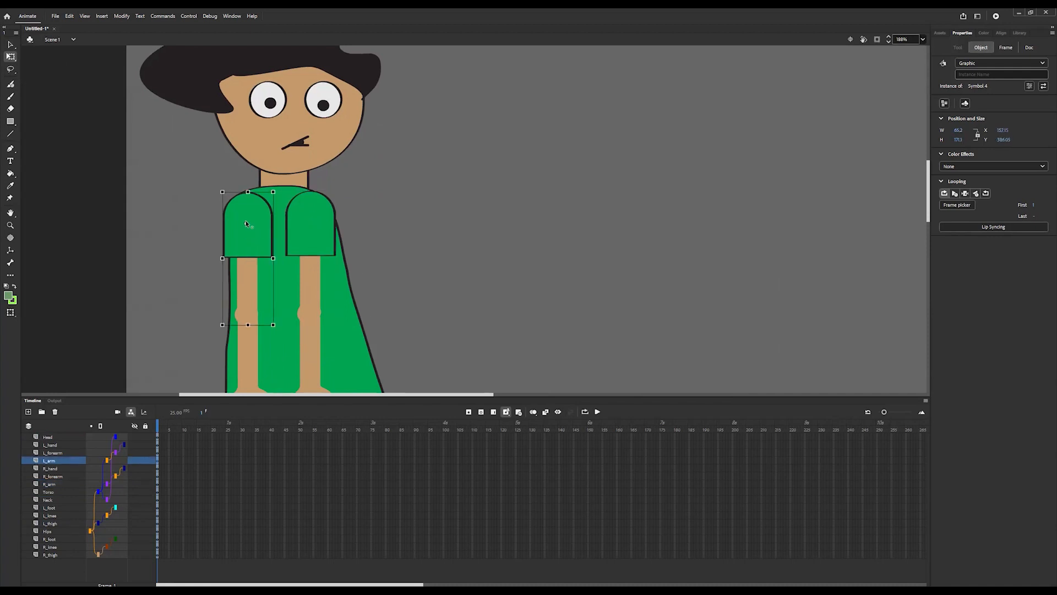
# - Move the transformation points of the right and left forearms up to the elbows
pyautogui.scroll(-2, 335, 318)
pyautogui.click(312, 263)
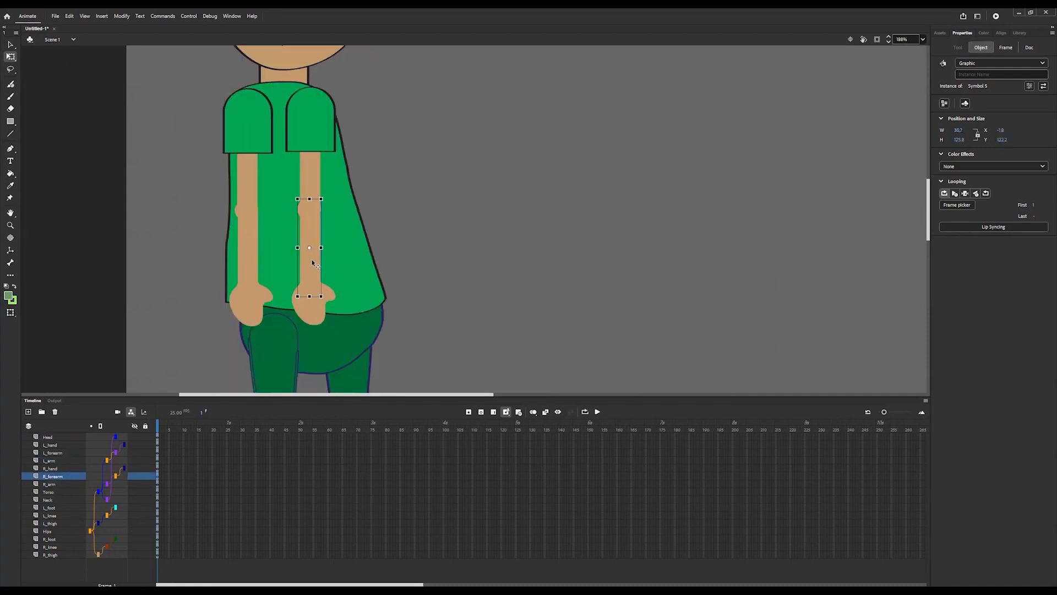
pyautogui.moveTo(309, 248); pyautogui.dragTo(313, 213)
pyautogui.click(248, 248)
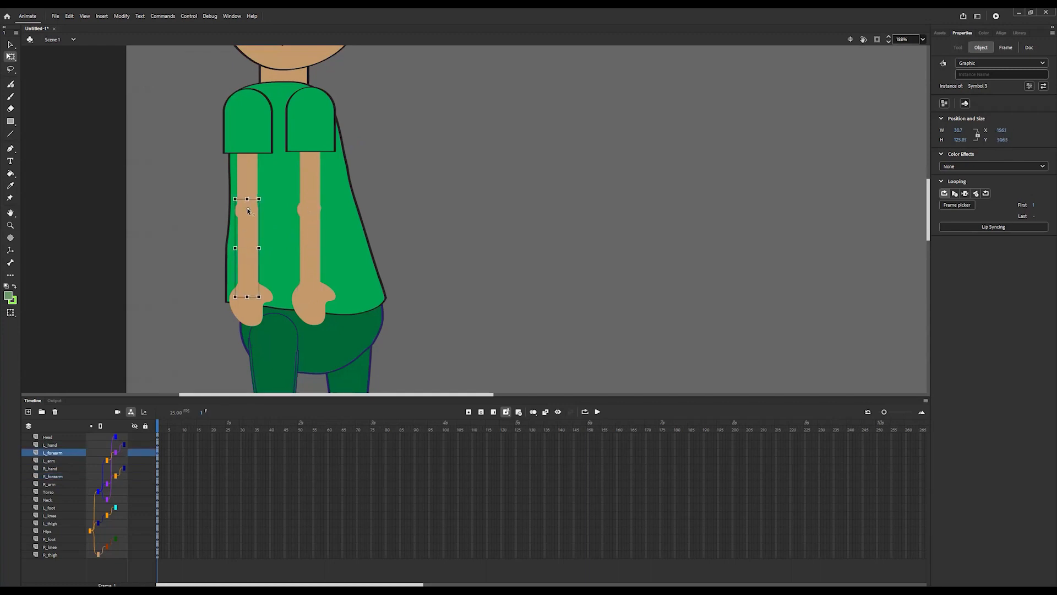
# - Place the transformation points of both hands at the wrists, and lower the hips' point to the middle of their visible area
pyautogui.click(310, 301)
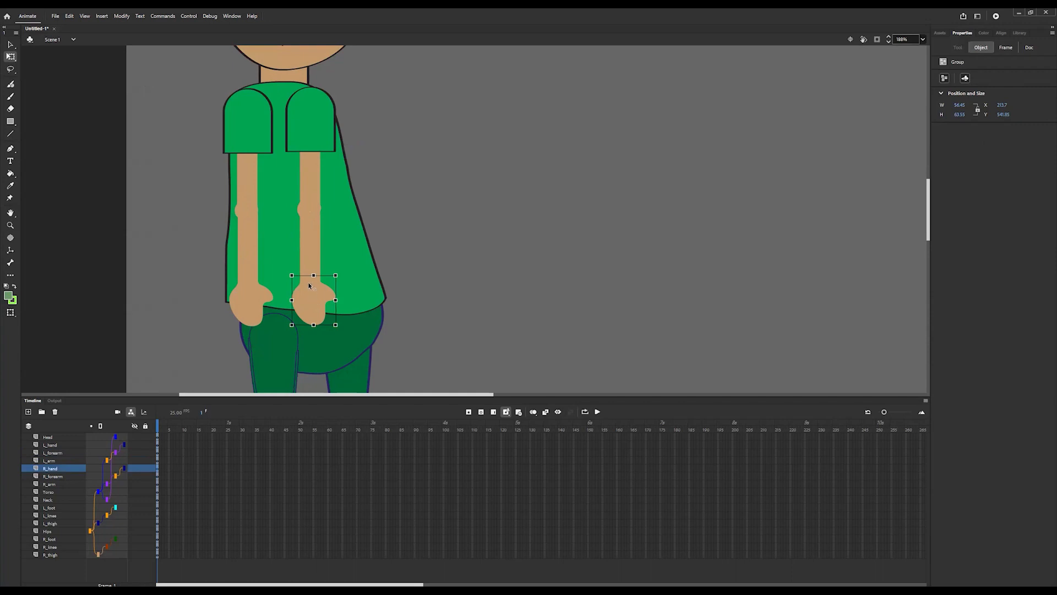
pyautogui.click(254, 303)
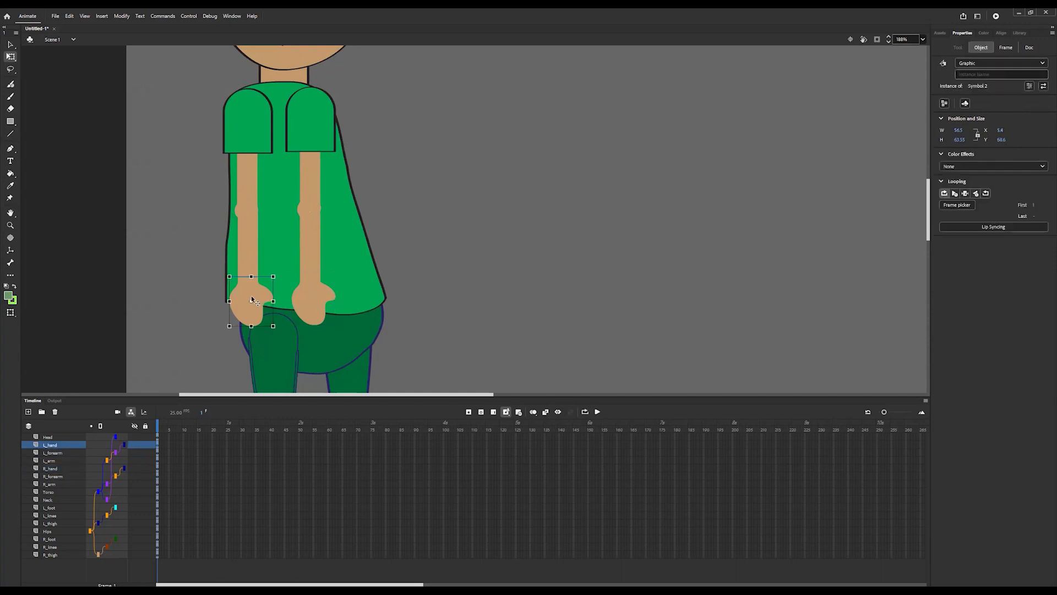
pyautogui.moveTo(251, 304); pyautogui.dragTo(250, 283)
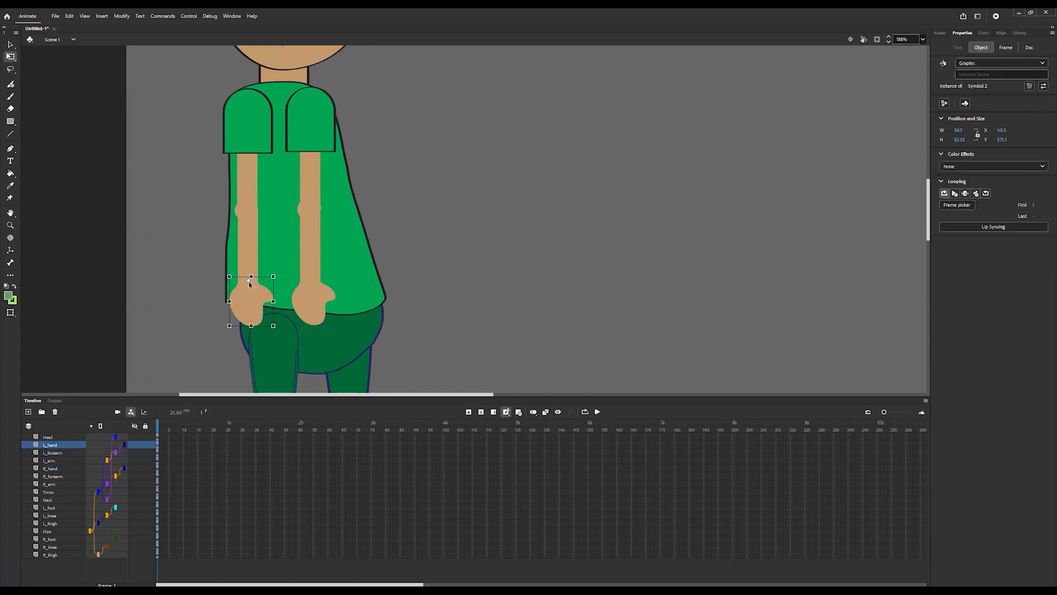
pyautogui.click(334, 334)
pyautogui.moveTo(311, 313)
pyautogui.mouseDown()
pyautogui.moveTo(318, 338)
pyautogui.moveTo(311, 333)
pyautogui.mouseUp()
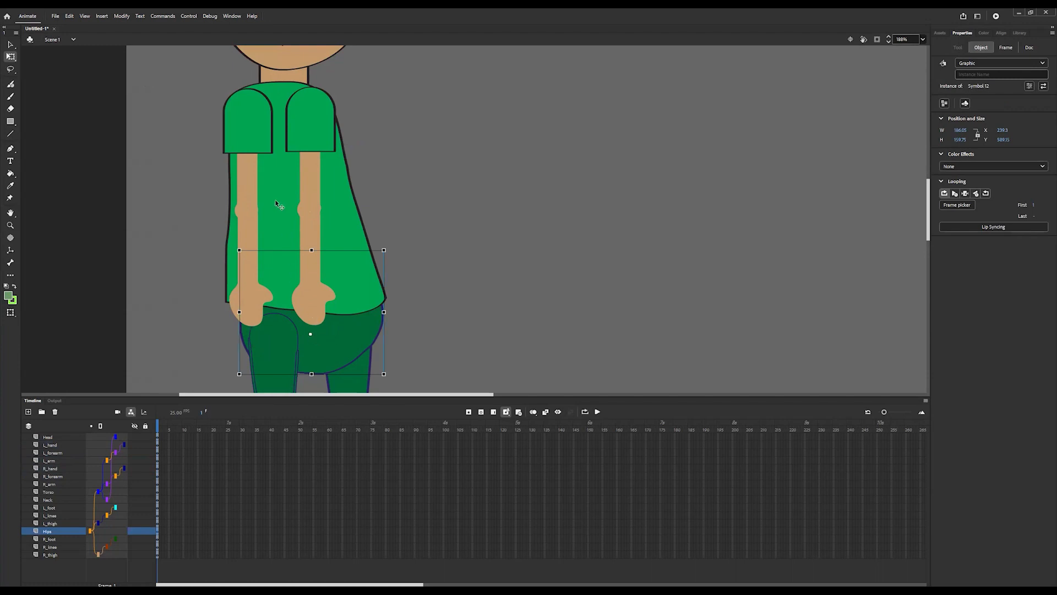
pyautogui.click(311, 212)
pyautogui.moveTo(303, 196); pyautogui.dragTo(267, 229)
pyautogui.hotkey('ctrl', 'z')
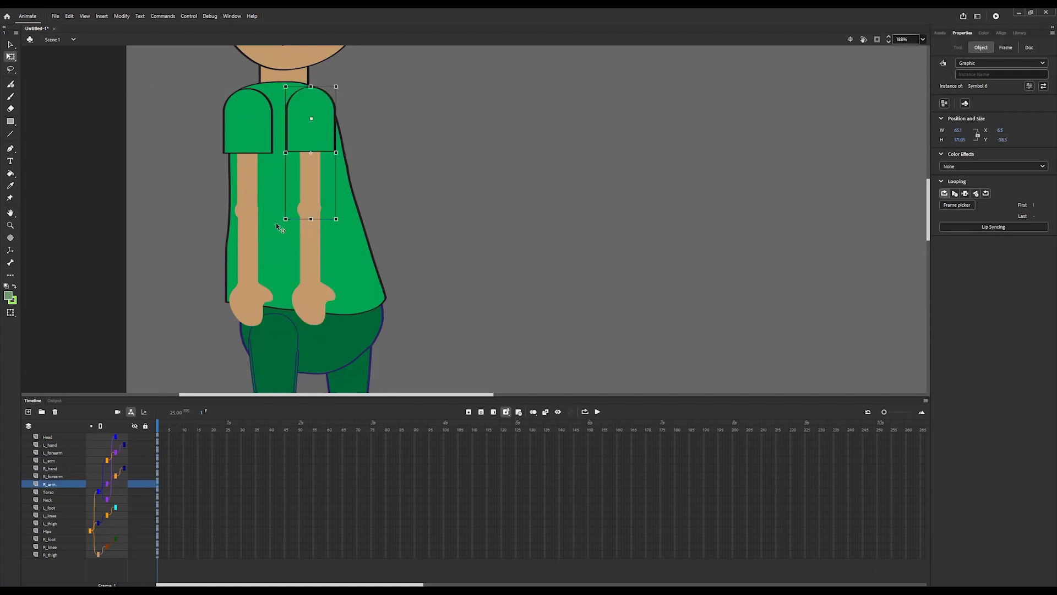
# - Move the torso's transformation point down towards the waist
pyautogui.click(298, 202)
pyautogui.moveTo(307, 199); pyautogui.dragTo(272, 262)
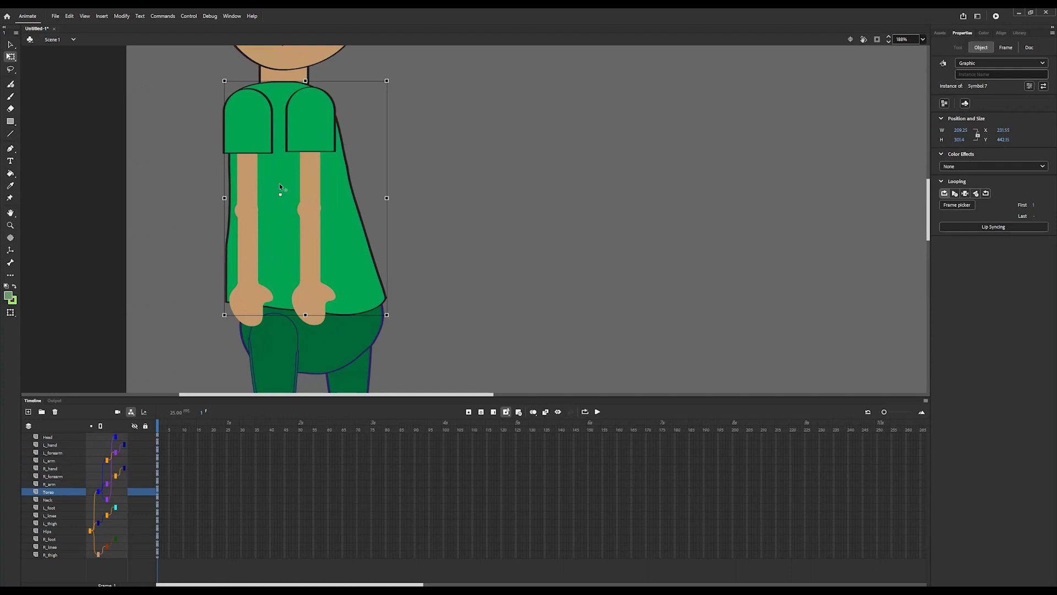
pyautogui.moveTo(279, 128); pyautogui.dragTo(273, 268)
# - Move the transformation points of the left and right thighs up to the hip joints
pyautogui.click(273, 354)
pyautogui.scroll(-5, 273, 354)
pyautogui.moveTo(274, 180); pyautogui.dragTo(272, 121)
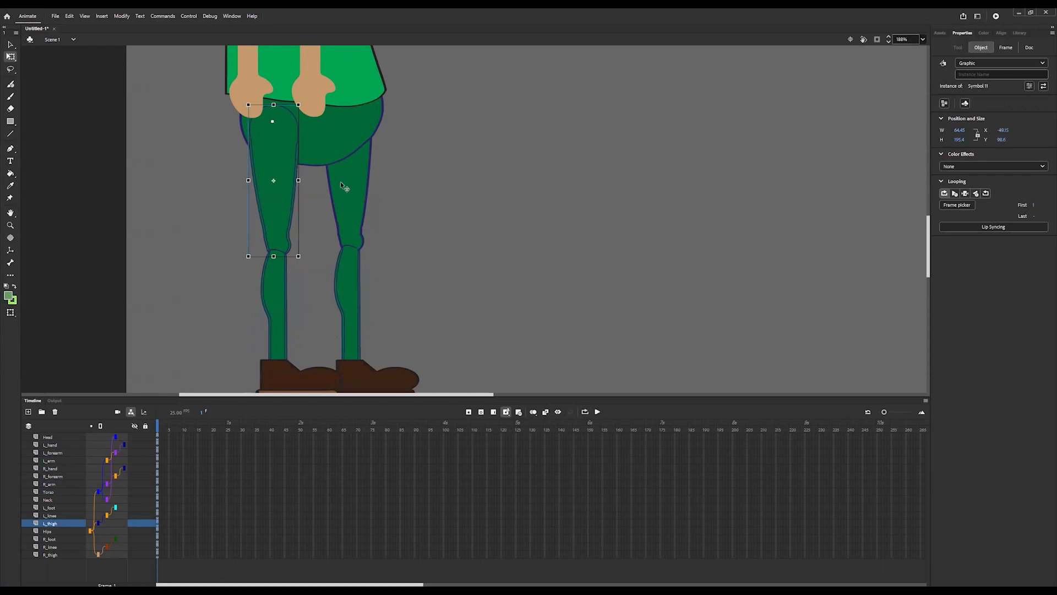
pyautogui.click(346, 190)
pyautogui.moveTo(347, 177); pyautogui.dragTo(349, 121)
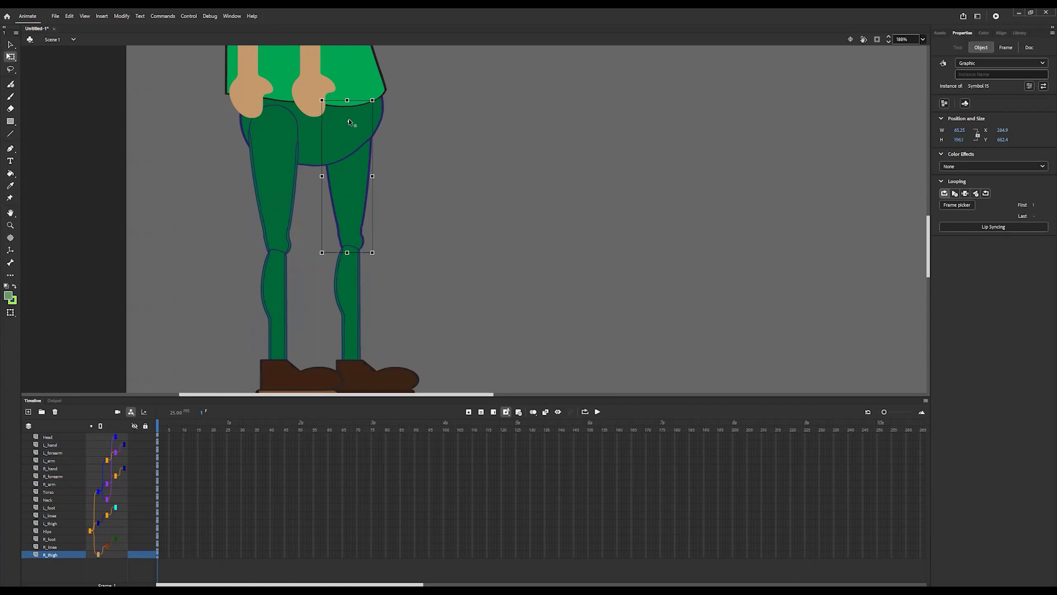
# - Move the transformation points of the R_knee and L_knee symbols up to the knee joints
pyautogui.click(354, 288)
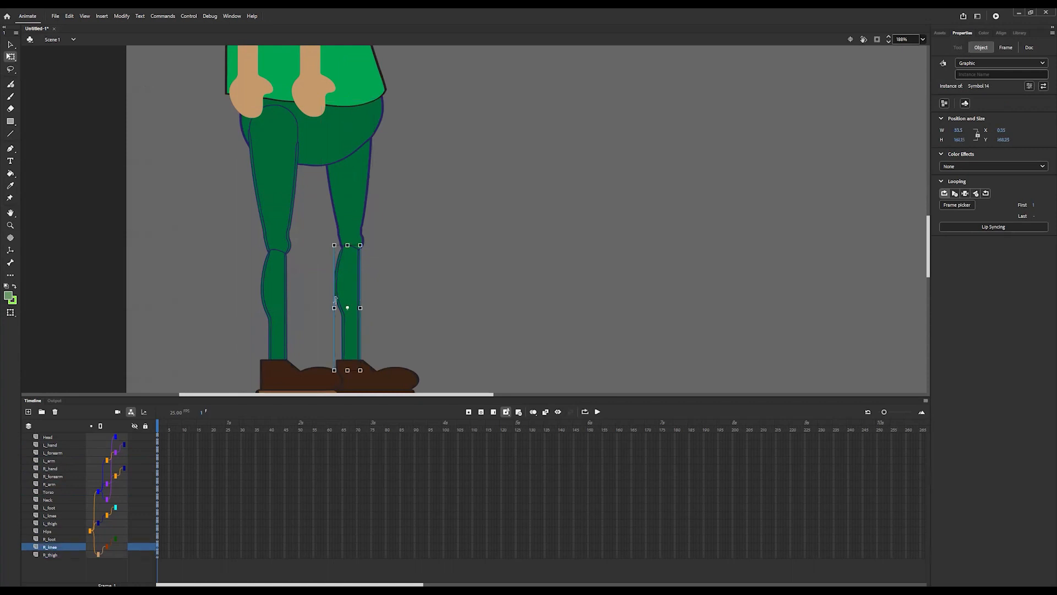
pyautogui.moveTo(347, 307); pyautogui.dragTo(350, 248)
pyautogui.click(278, 306)
pyautogui.moveTo(274, 313); pyautogui.dragTo(276, 249)
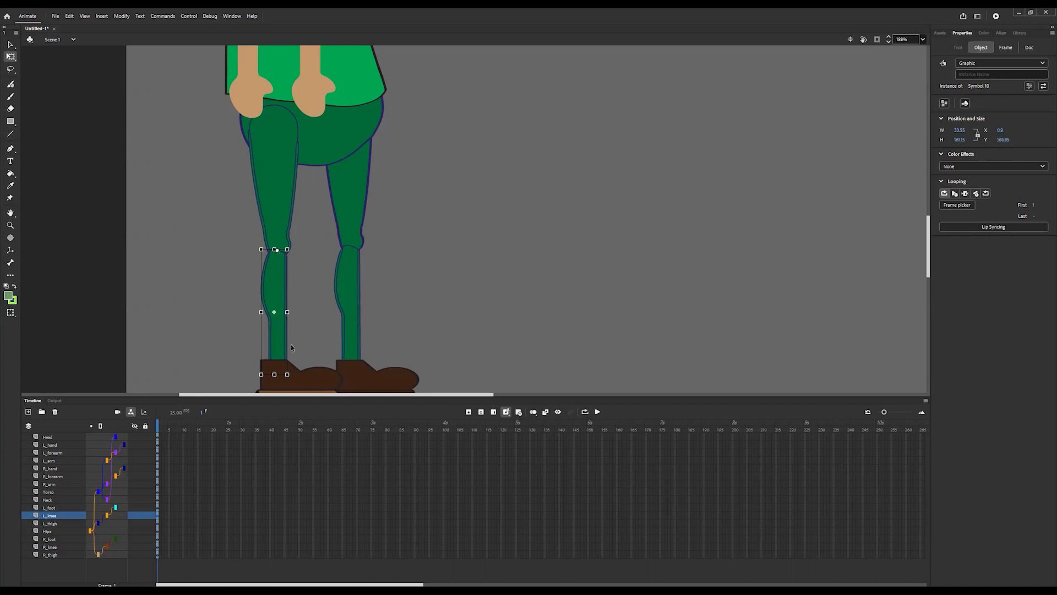
# - Move the transformation points of the right and left feet to the ankles
pyautogui.click(390, 380)
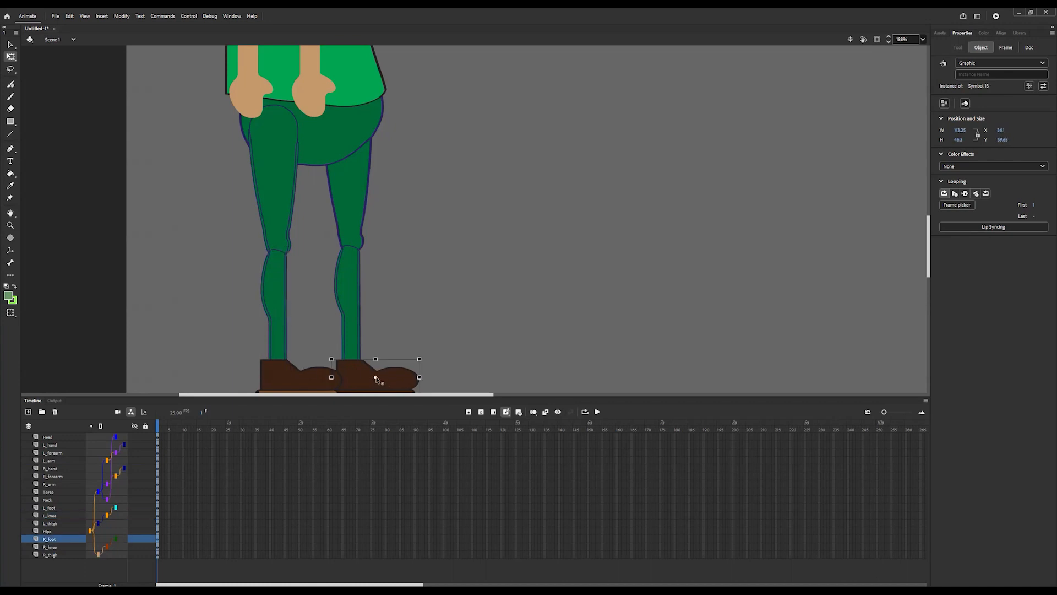
pyautogui.moveTo(352, 368); pyautogui.dragTo(278, 361)
pyautogui.click(290, 373)
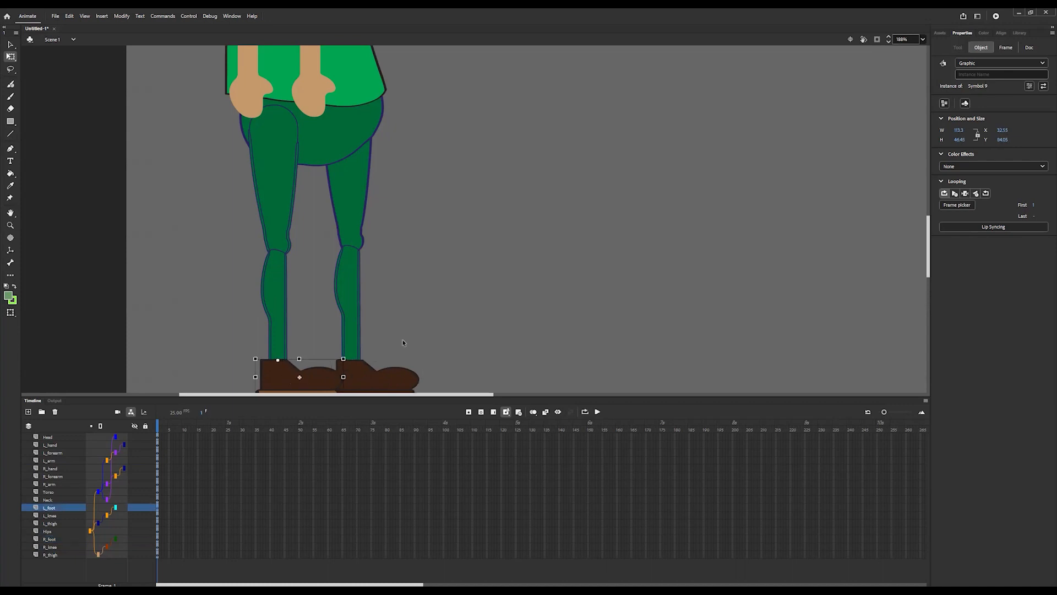
# - Check the transformation points of both feet and the right lower leg
pyautogui.click(405, 342)
pyautogui.click(365, 375)
pyautogui.click(294, 369)
pyautogui.click(367, 286)
pyautogui.click(340, 285)
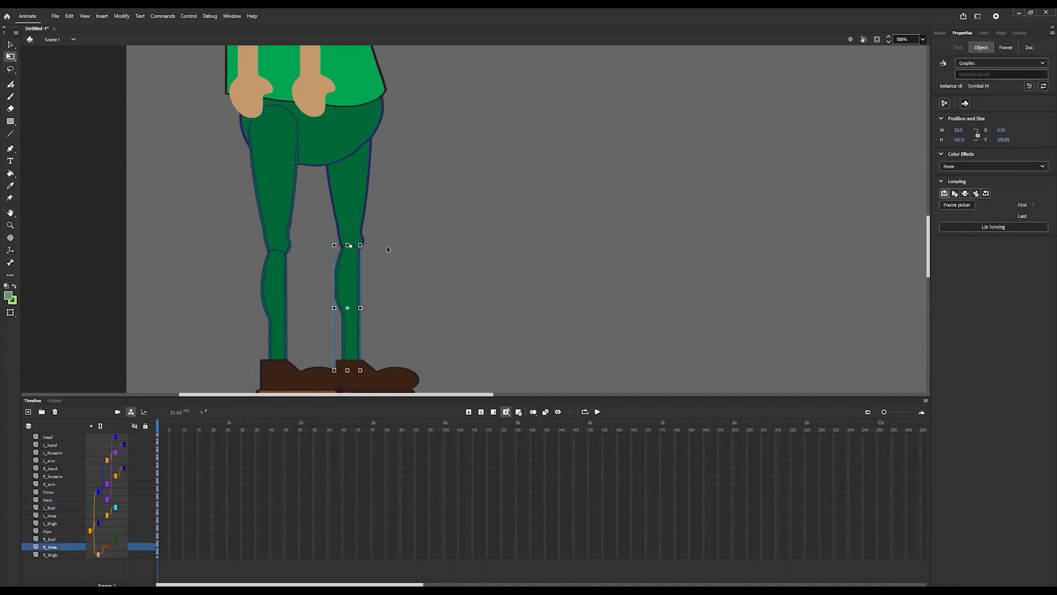
pyautogui.scroll(-5, 386, 249)
pyautogui.click(180, 274)
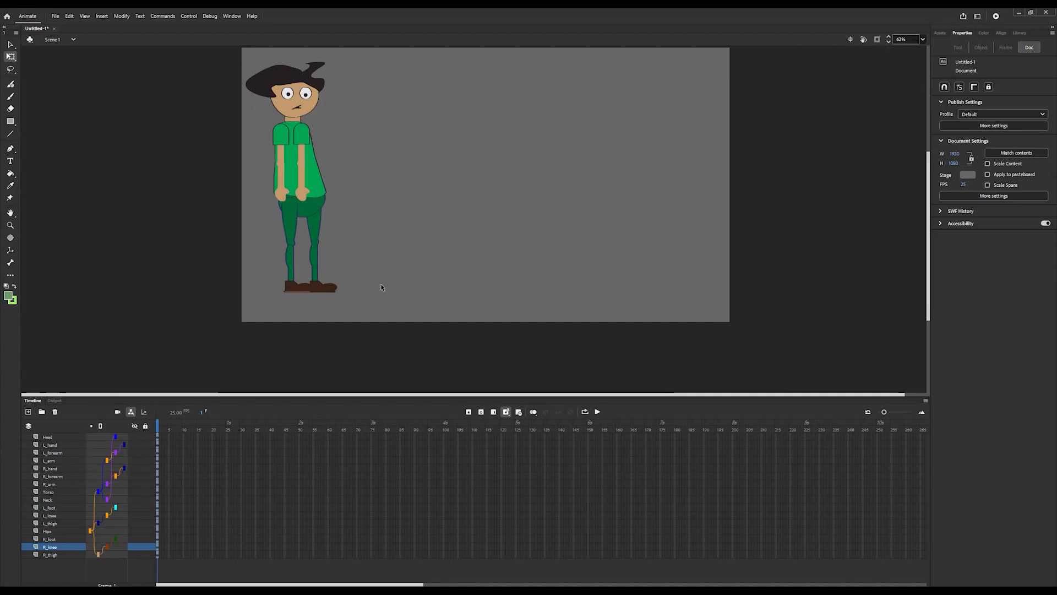
# - Try to place the right arm behind the torso by arranging the R_arm symbol with Send to Back
pyautogui.click(296, 155)
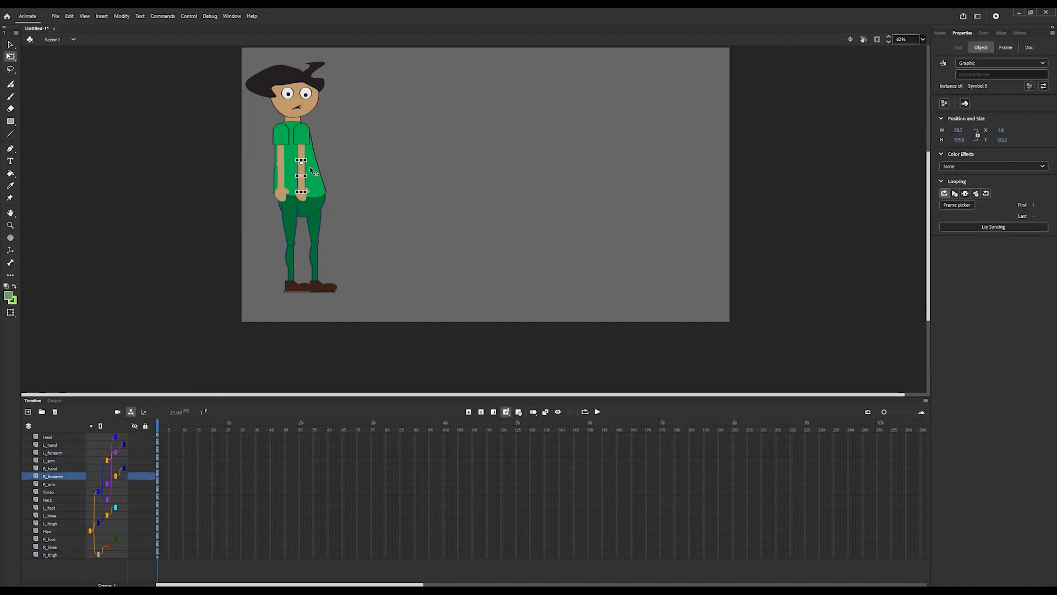
pyautogui.click(303, 141)
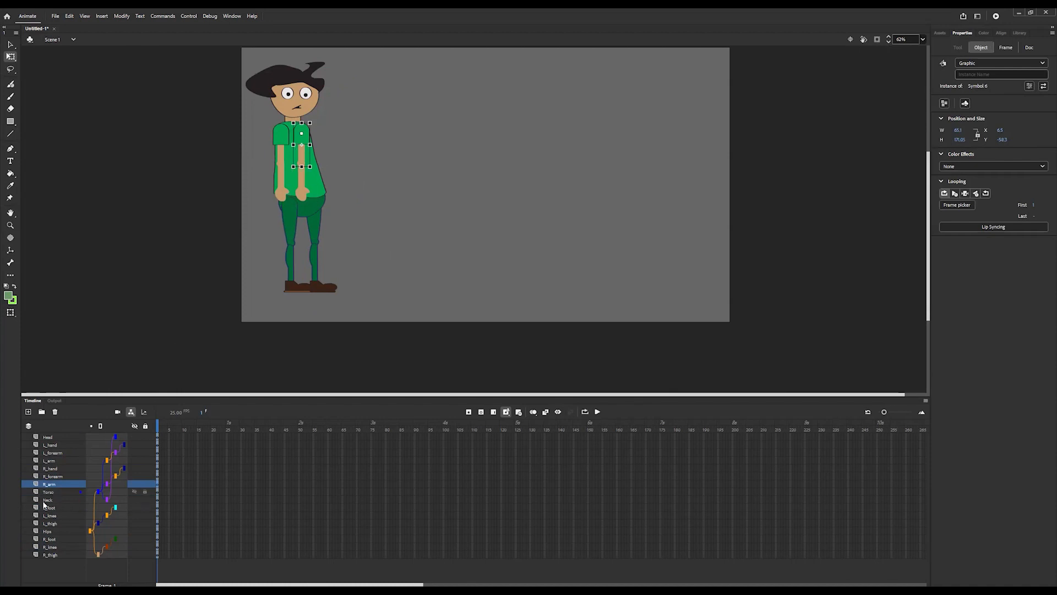
pyautogui.rightClick(302, 149)
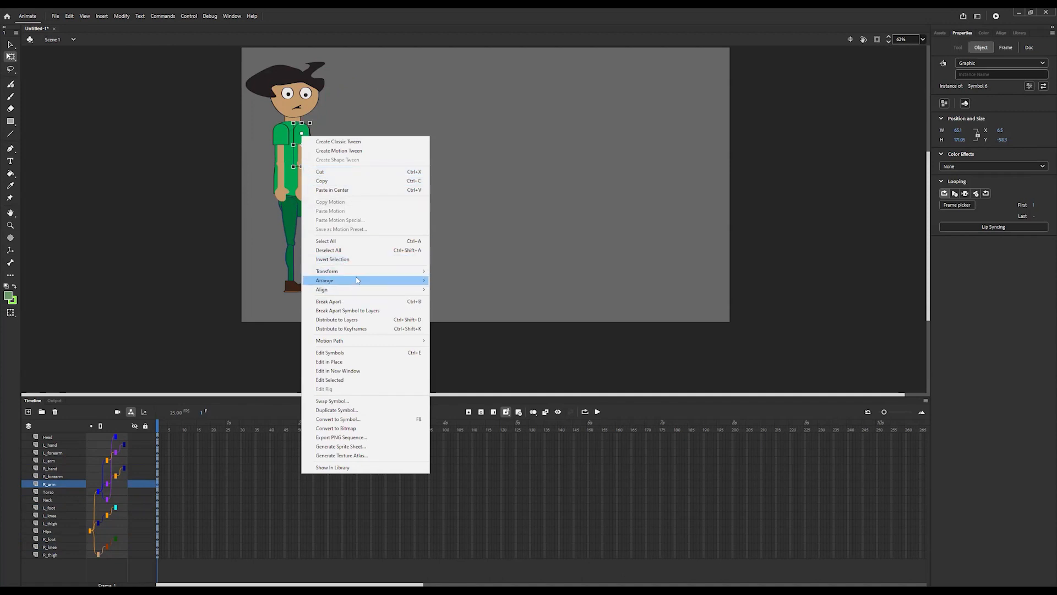
pyautogui.moveTo(325, 280)
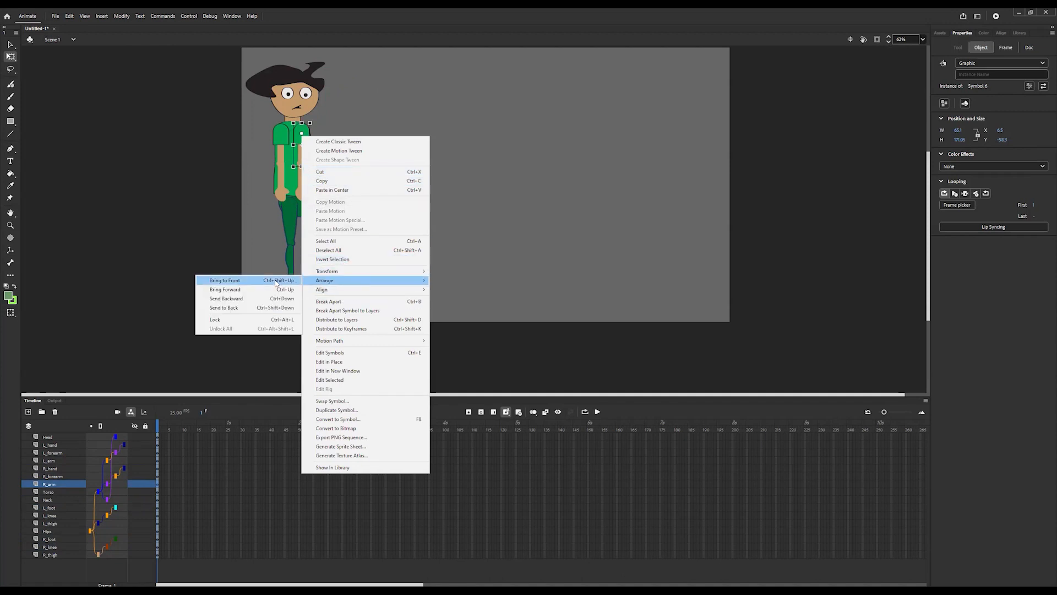
pyautogui.click(253, 307)
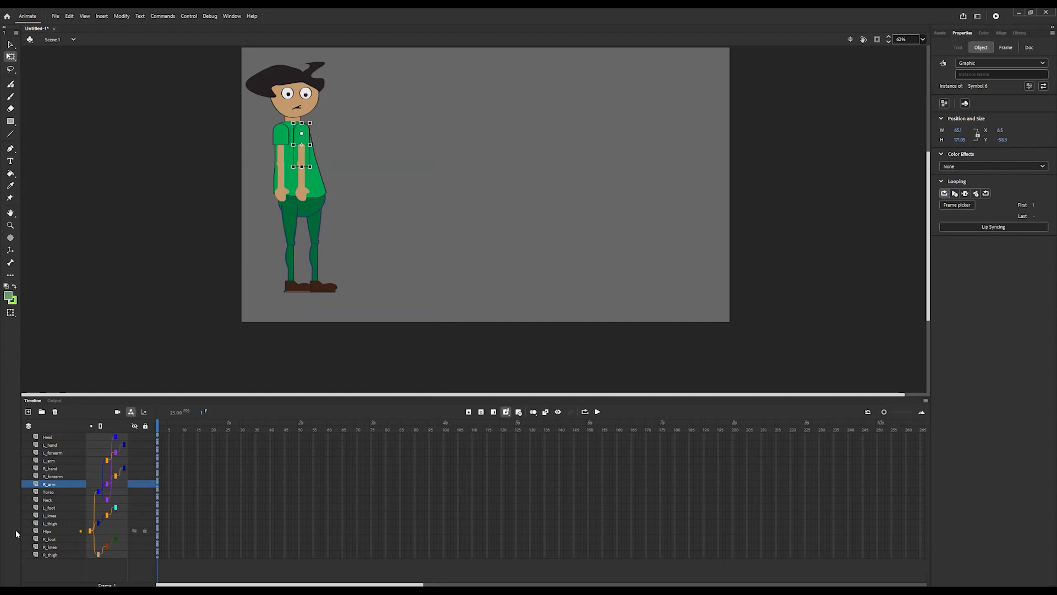
# - Move the R_hand, R_forearm and R_arm layers together below the Hips layer, directly above R_foot
pyautogui.keyDown('shift'); pyautogui.click(50, 468); pyautogui.keyUp('shift')
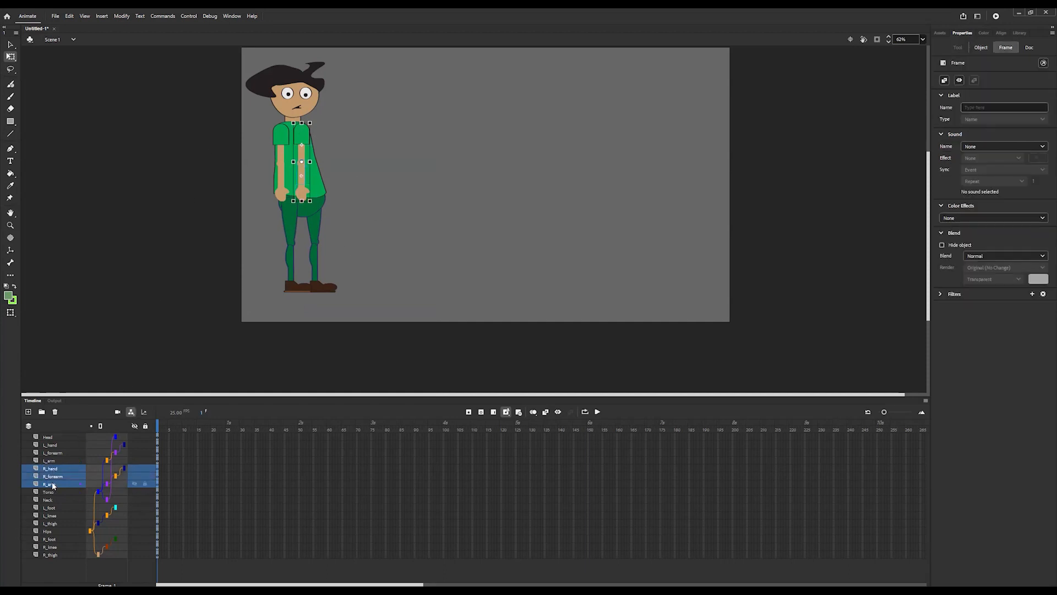
pyautogui.moveTo(53, 485); pyautogui.dragTo(54, 537)
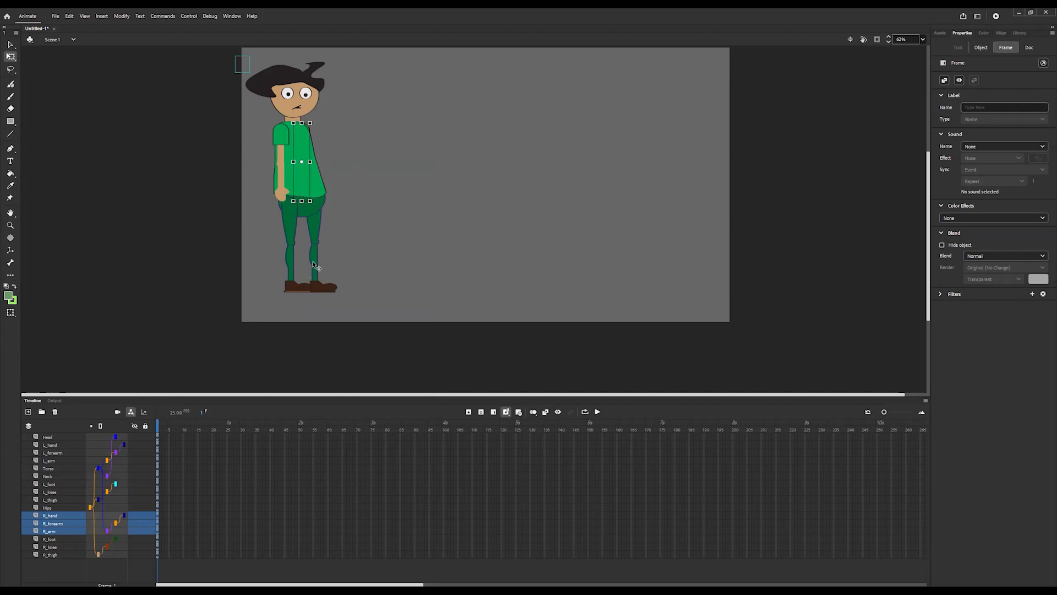
# - Move the R_knee layer below R_thigh and the L_knee layer below L_thigh
pyautogui.click(312, 260)
pyautogui.moveTo(49, 547); pyautogui.dragTo(51, 561)
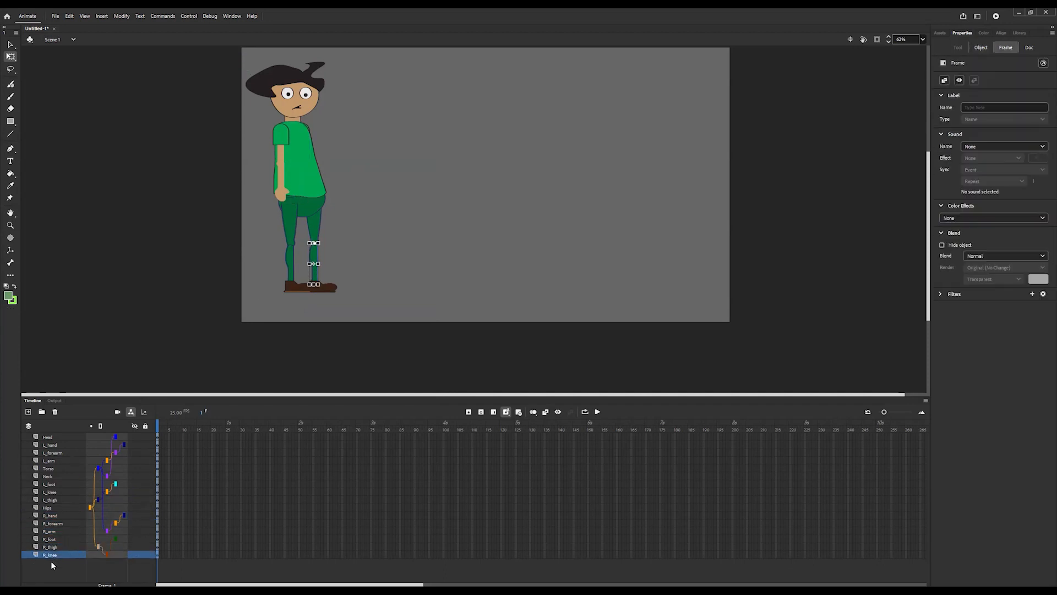
pyautogui.click(295, 266)
pyautogui.moveTo(52, 496); pyautogui.dragTo(51, 505)
pyautogui.click(440, 258)
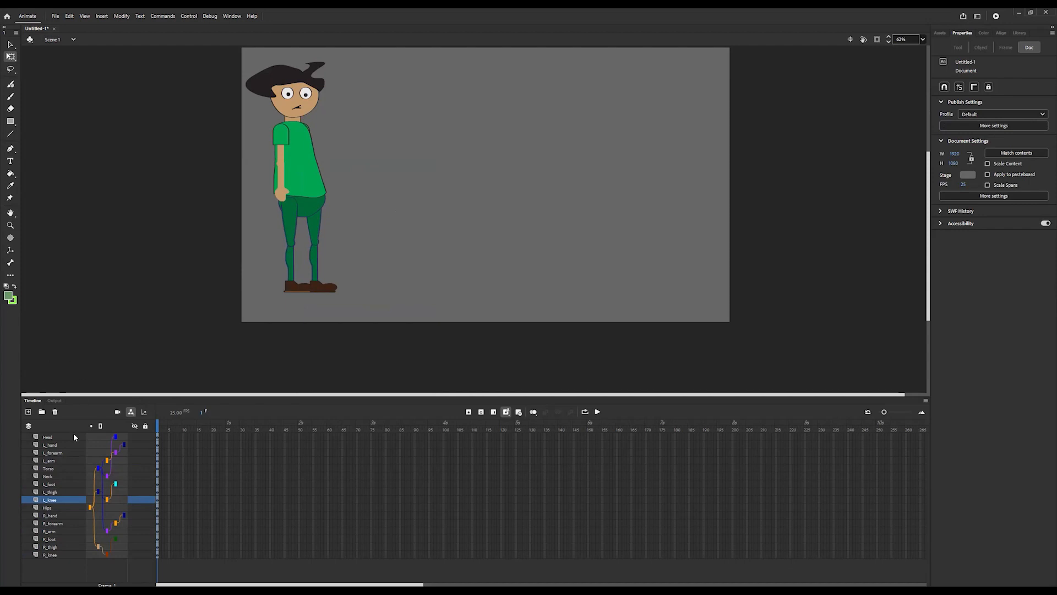
# - Add two new layers above the Head layer
pyautogui.click(48, 437)
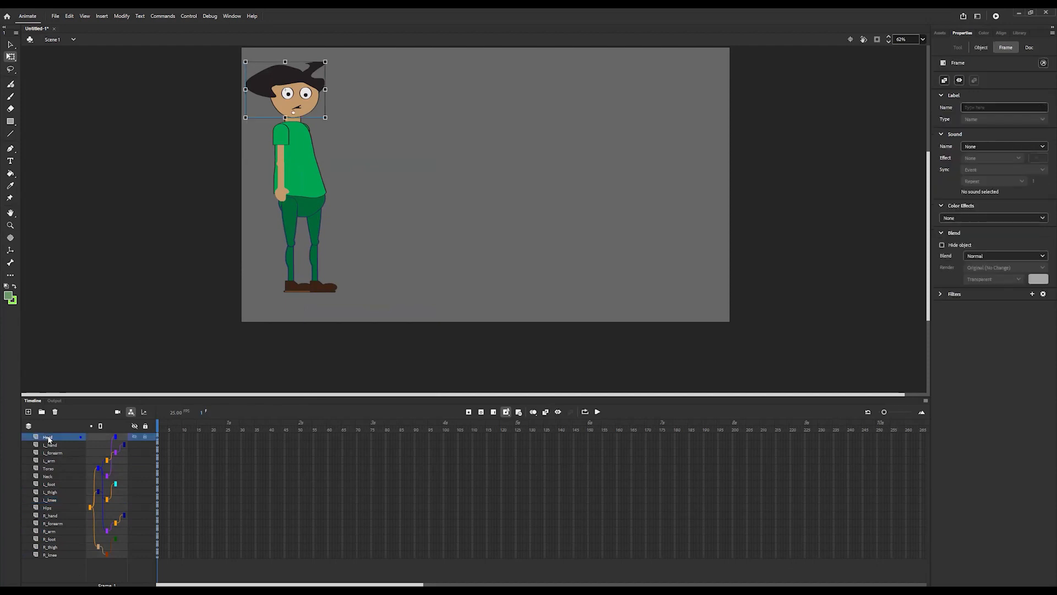
pyautogui.click(29, 411)
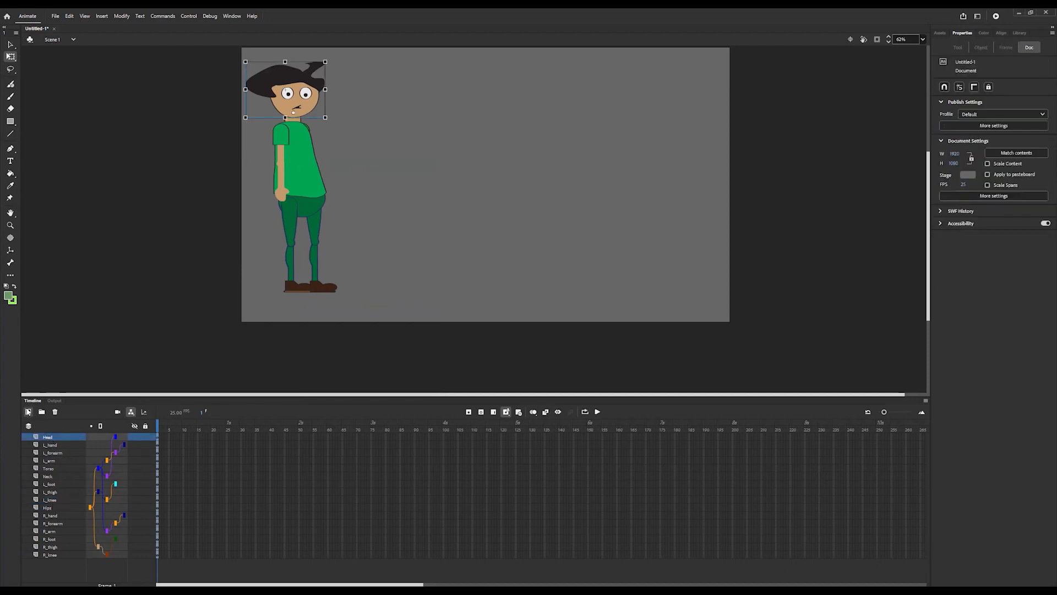
pyautogui.click(28, 411)
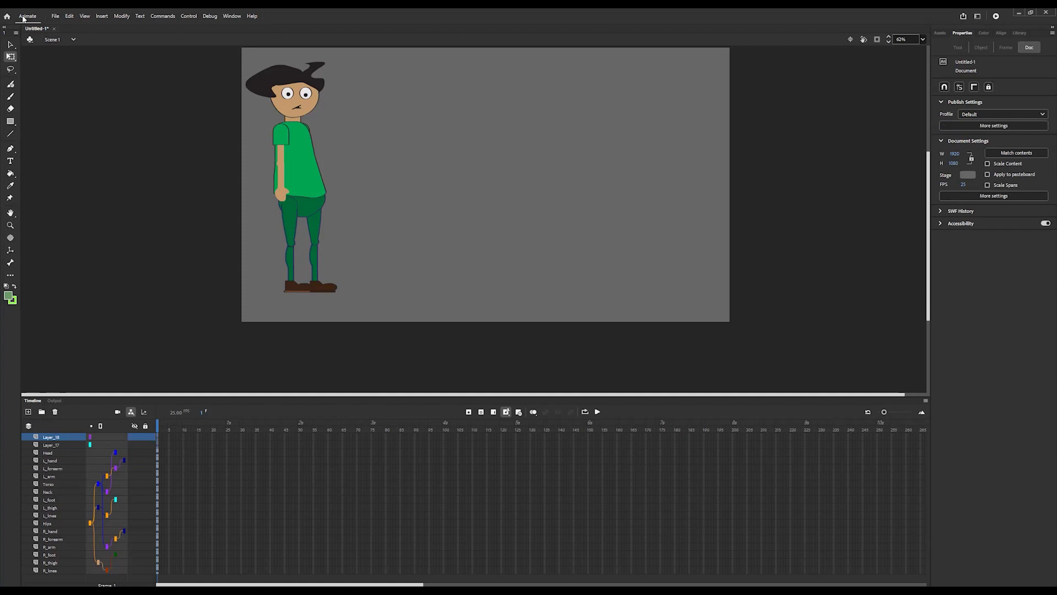
# - Import the walk-cycle pose PNG from the Computer Animation II folder to the stage and place it beside the character
pyautogui.click(55, 16)
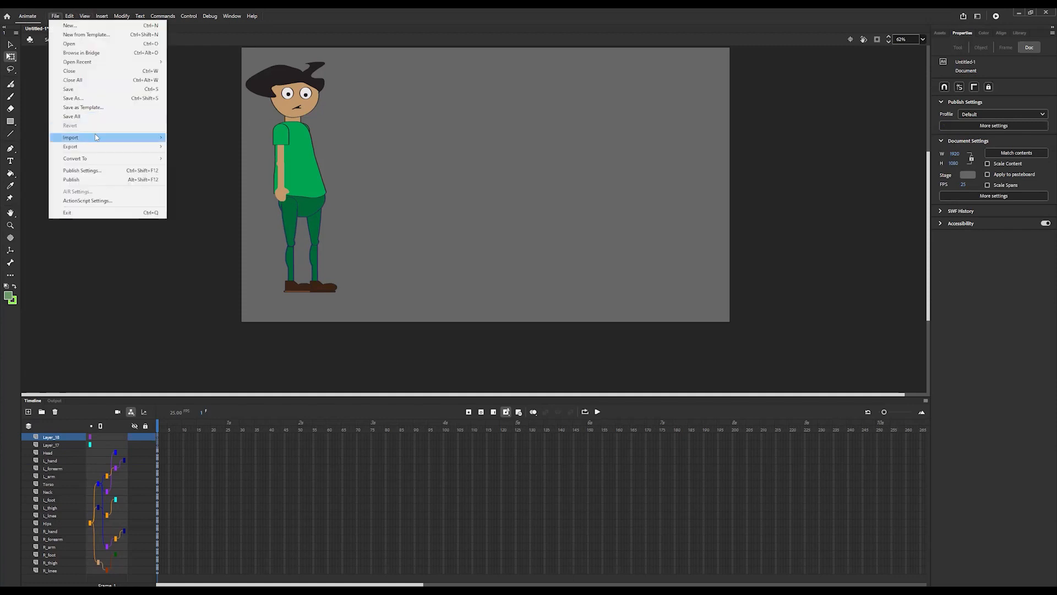
pyautogui.moveTo(151, 138)
pyautogui.click(189, 138)
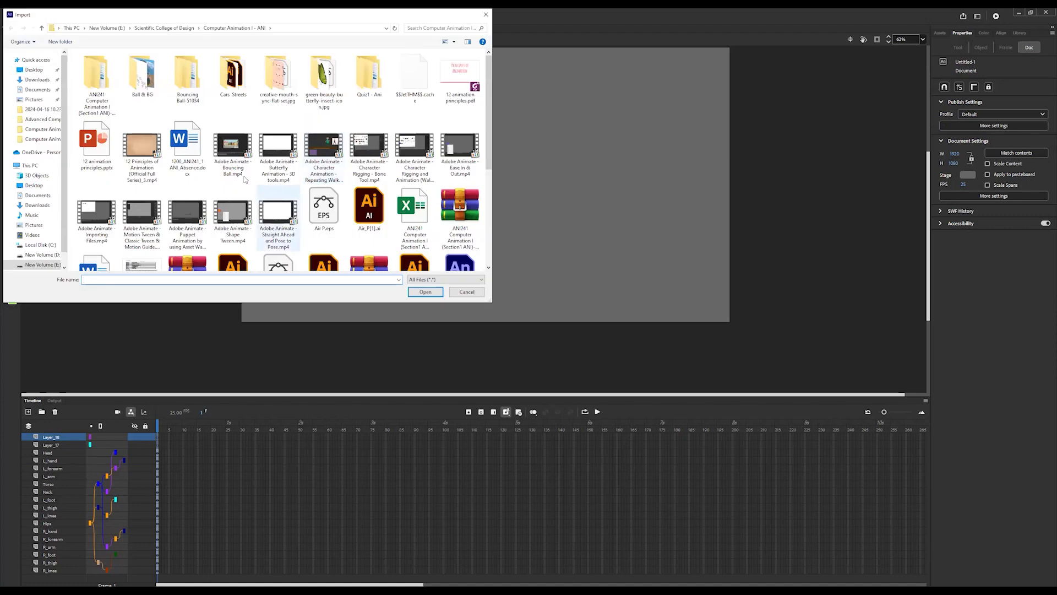
pyautogui.click(184, 28)
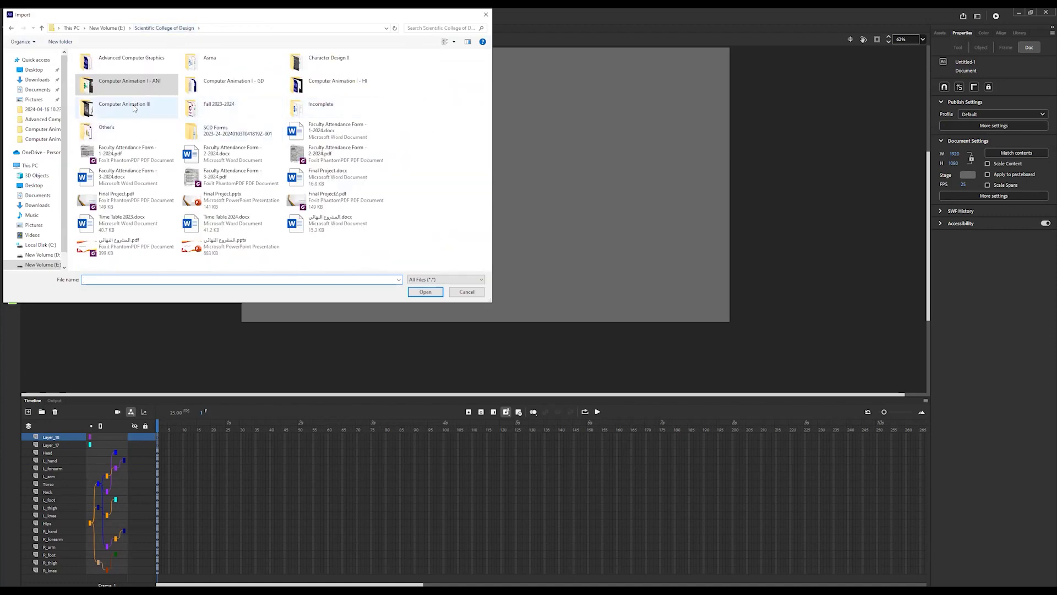
pyautogui.doubleClick(134, 108)
pyautogui.click(99, 150)
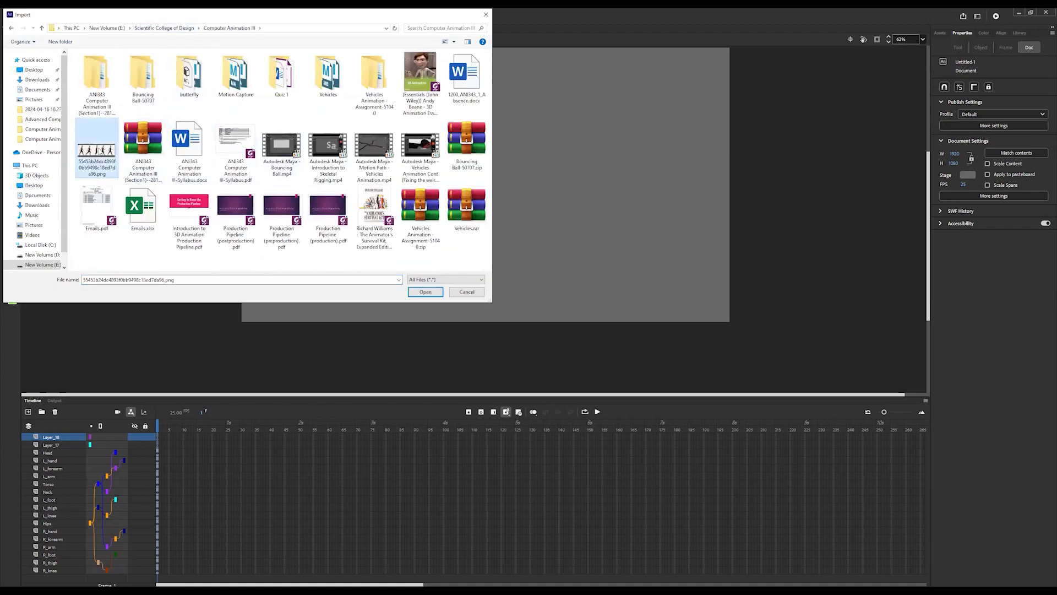
pyautogui.doubleClick(98, 151)
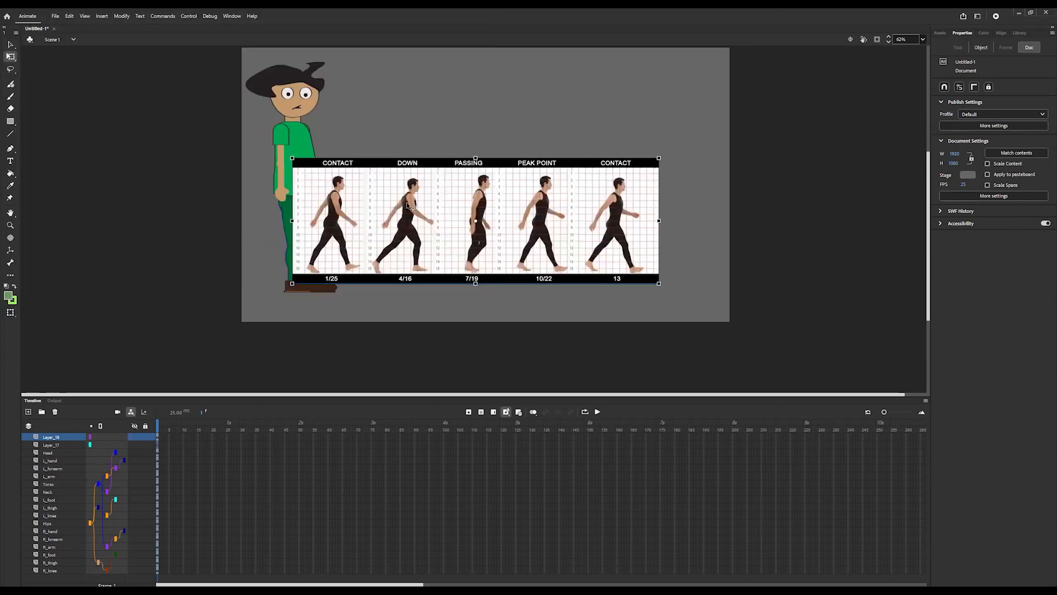
pyautogui.moveTo(458, 198); pyautogui.dragTo(530, 162)
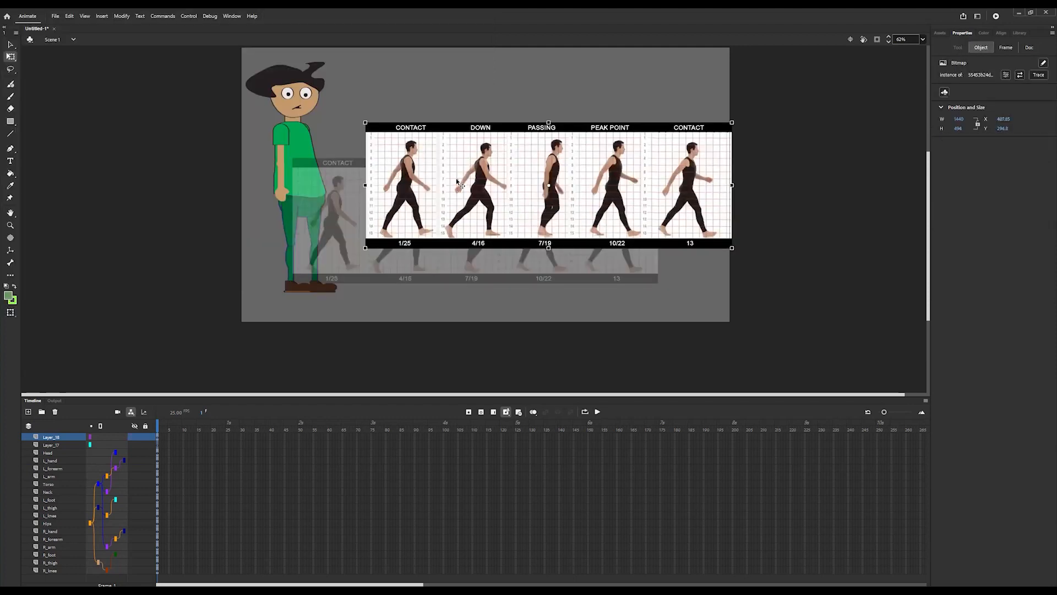
# - Draw a ground rectangle under the feet across the stage's full width on Layer_17, and clip content outside the stage
pyautogui.click(51, 445)
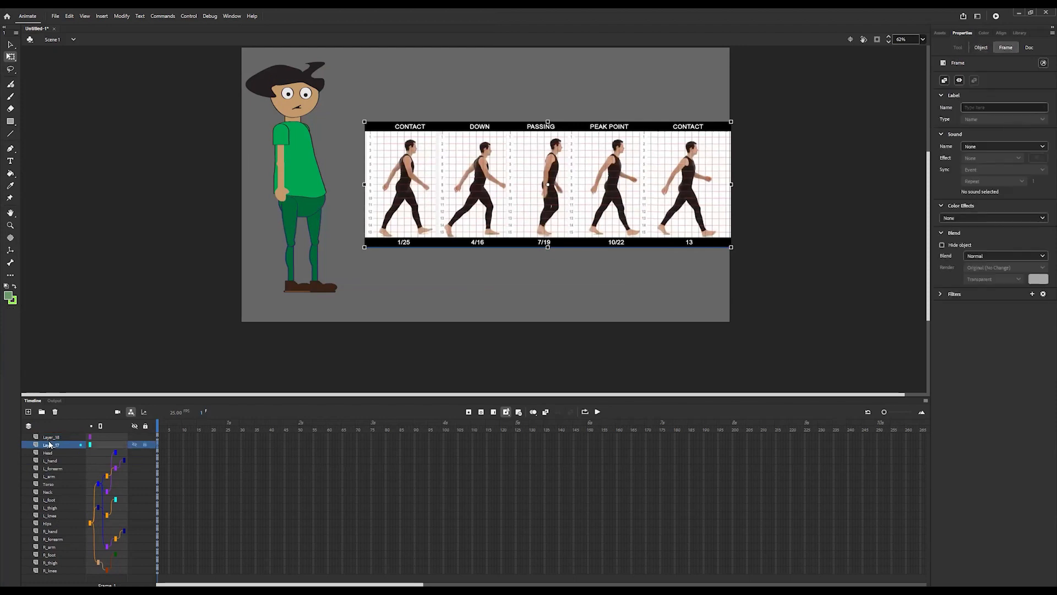
pyautogui.click(10, 121)
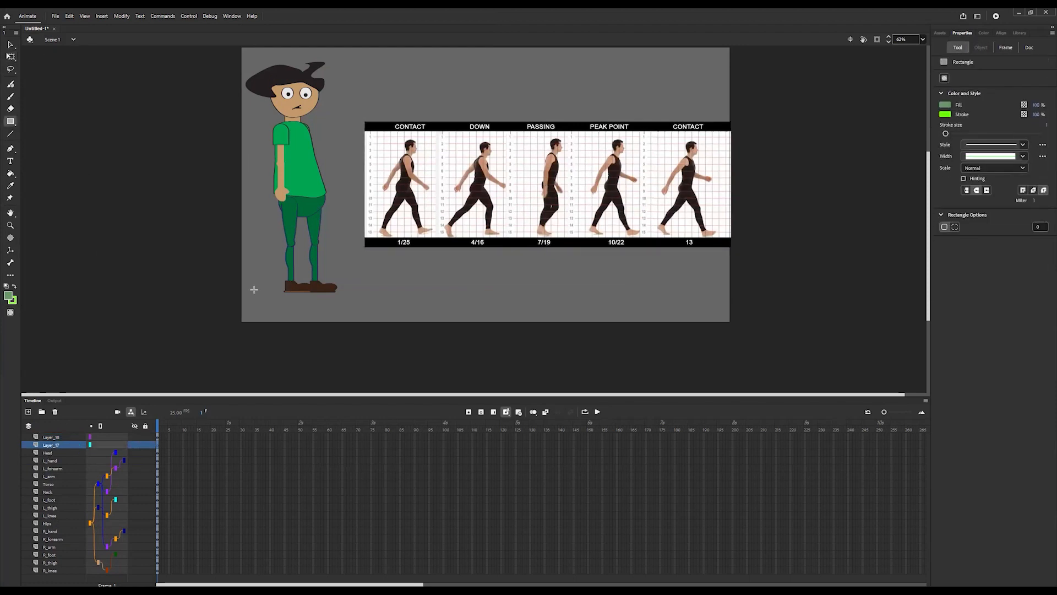
pyautogui.moveTo(238, 291)
pyautogui.mouseDown()
pyautogui.moveTo(361, 322)
pyautogui.moveTo(732, 323)
pyautogui.mouseUp()
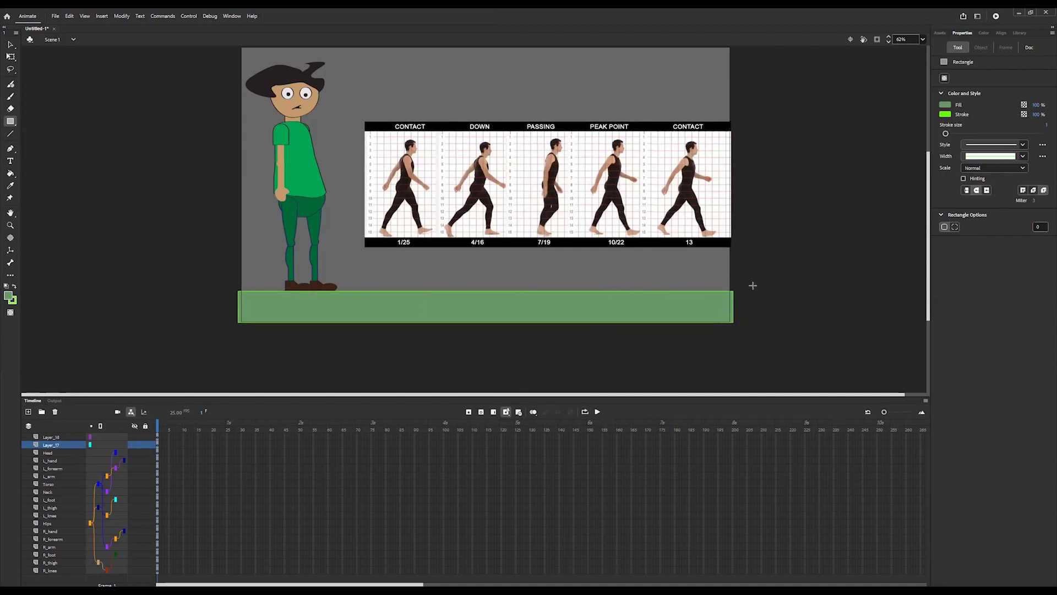
pyautogui.click(876, 41)
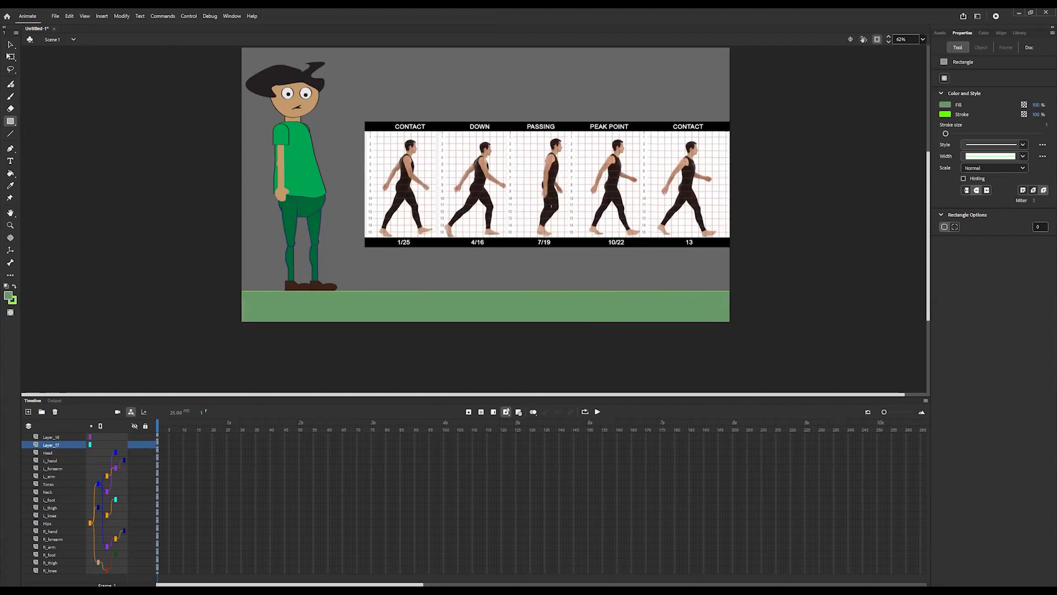
# - Fill the ground rectangle with dark brown #663300 and remove its stroke
pyautogui.click(11, 57)
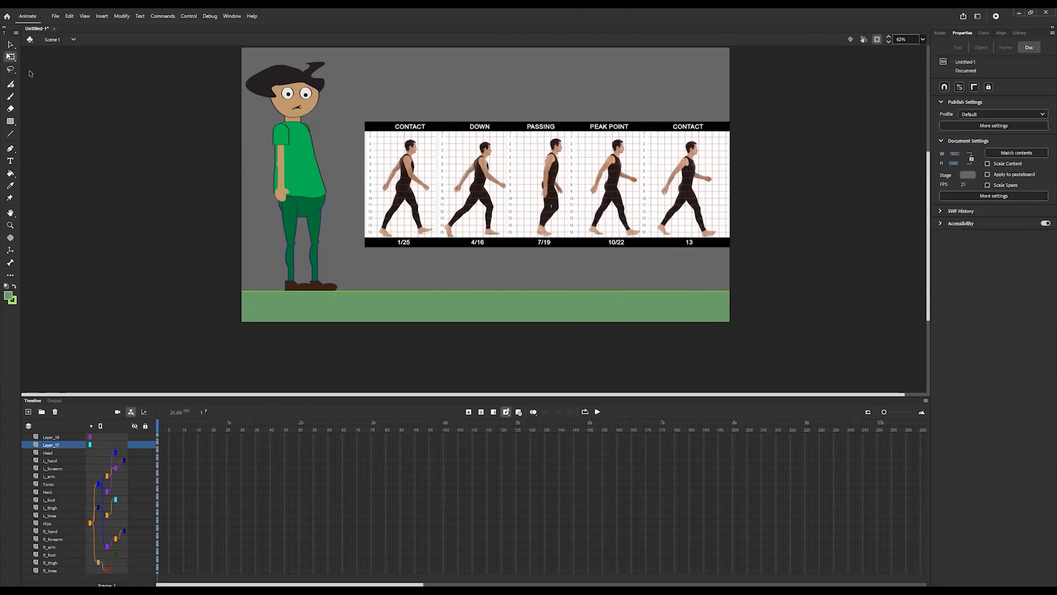
pyautogui.click(464, 302)
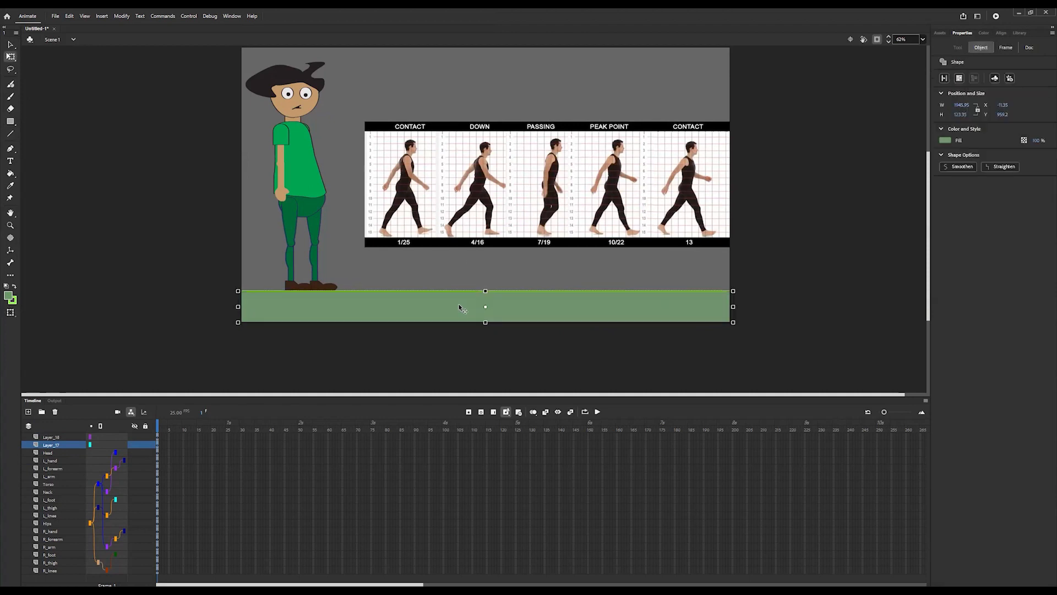
pyautogui.click(949, 144)
pyautogui.click(904, 166)
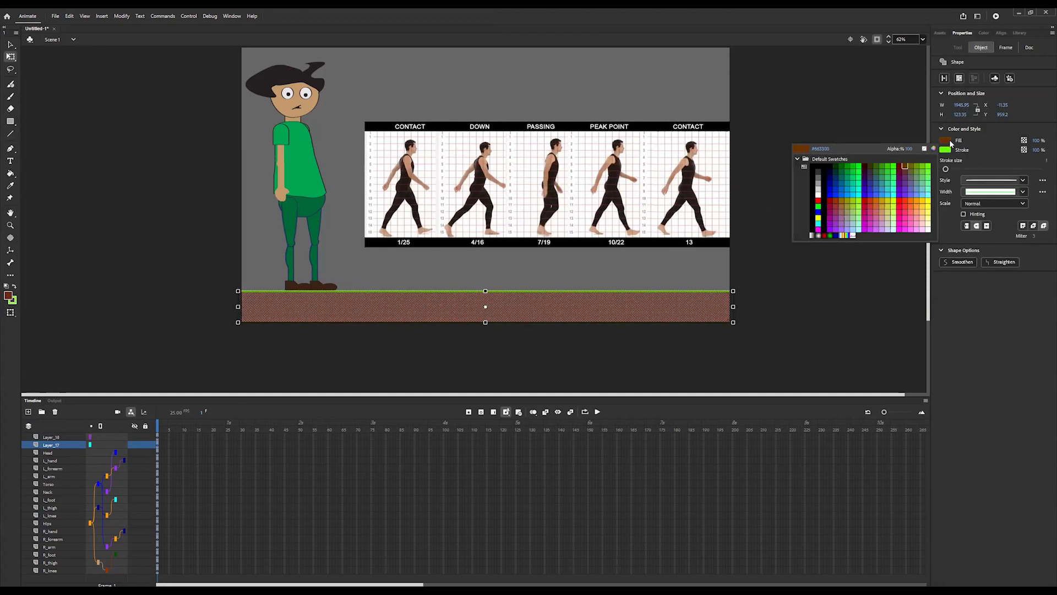
pyautogui.click(947, 150)
pyautogui.click(947, 150)
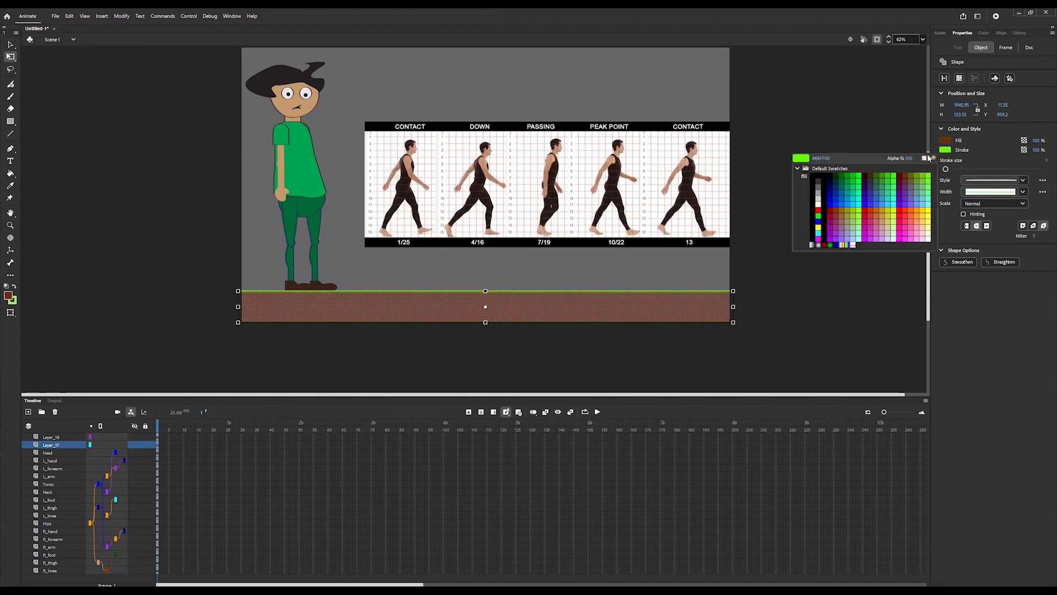
pyautogui.click(211, 270)
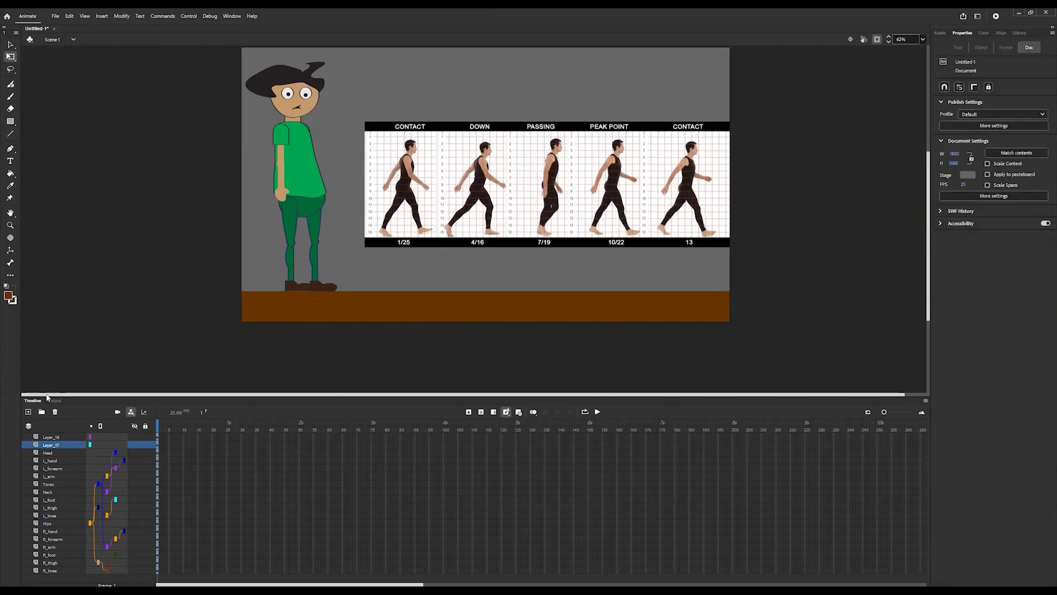
# - Move Layer_18 and Layer_17 together below the R_knee layer at the end of the layer stack
pyautogui.keyDown('shift'); pyautogui.click(44, 437); pyautogui.keyUp('shift')
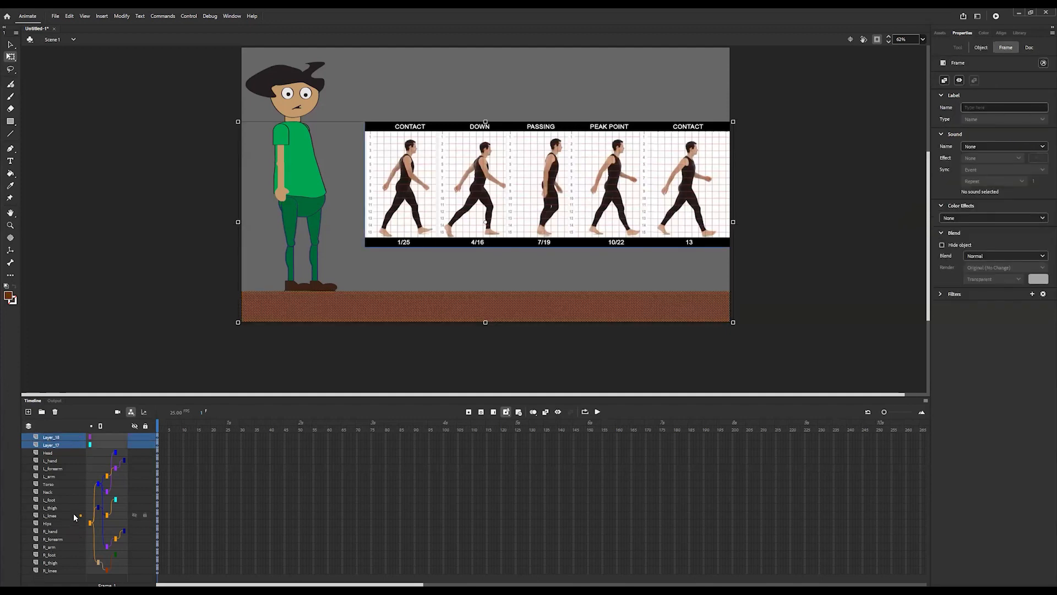
pyautogui.moveTo(55, 443); pyautogui.dragTo(57, 576)
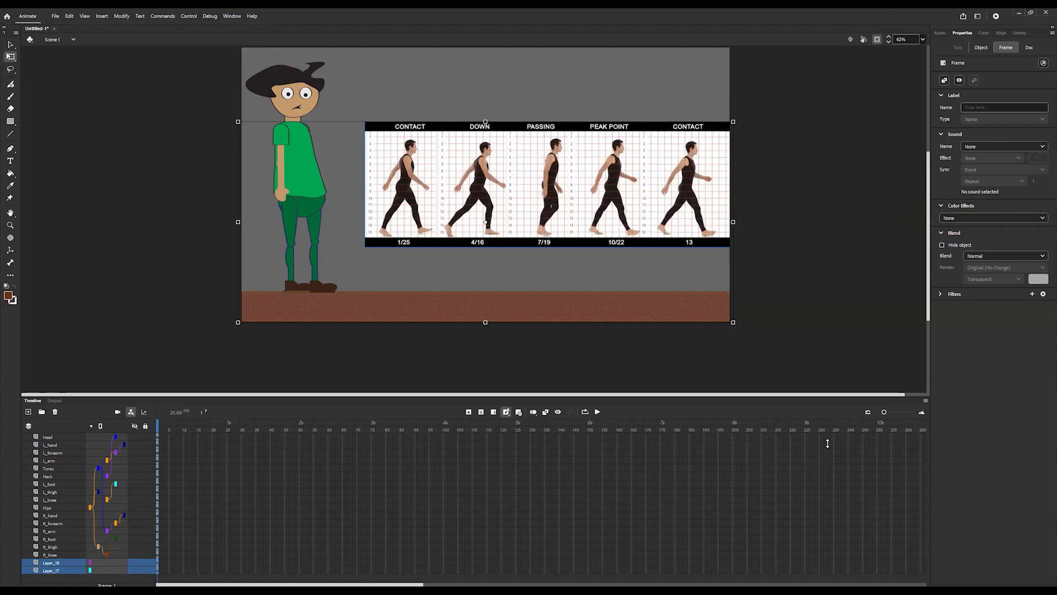
# - Enlarge the timeline frames and extend all layers with frames up to frame 25
pyautogui.click(906, 417)
pyautogui.moveTo(907, 420); pyautogui.dragTo(909, 419)
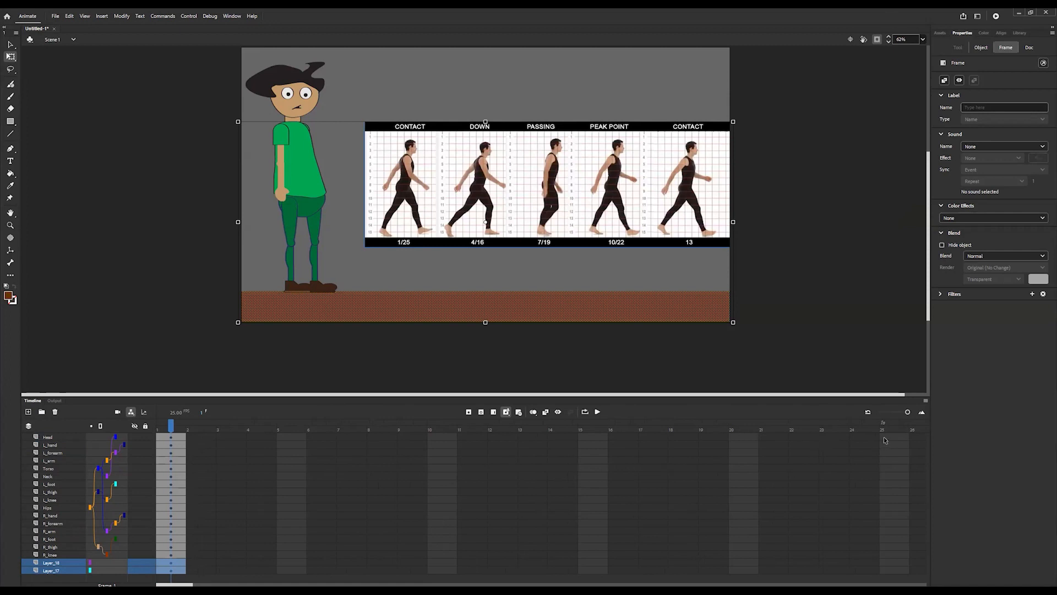
pyautogui.moveTo(885, 440); pyautogui.dragTo(887, 521)
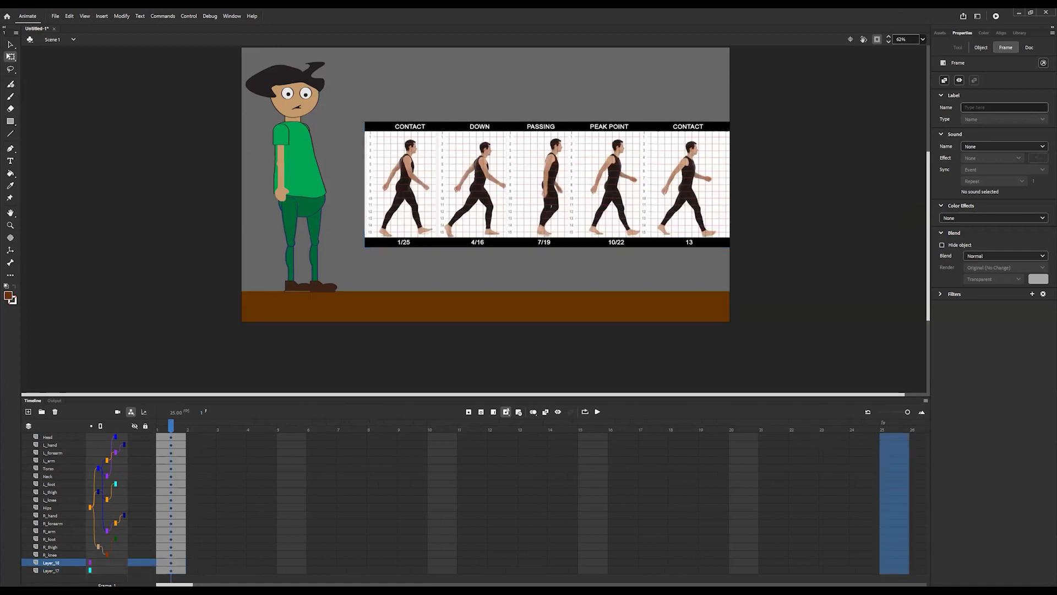
pyautogui.moveTo(888, 569); pyautogui.dragTo(888, 571)
pyautogui.press('F5')
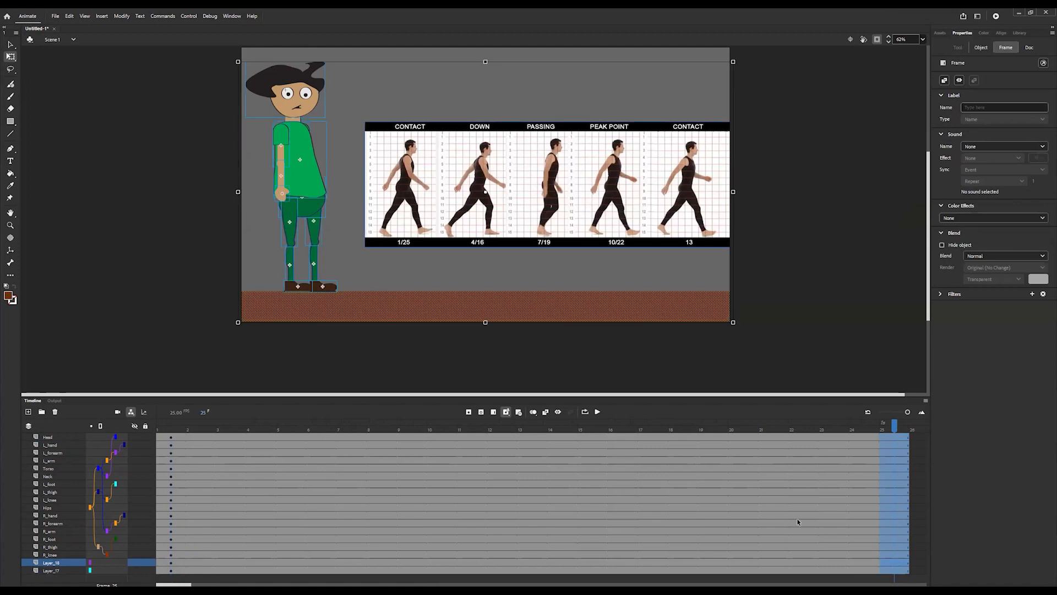
# - Return to frame 1 and shift the walk-cycle reference image slightly closer to the character so it fits inside the stage
pyautogui.click(377, 445)
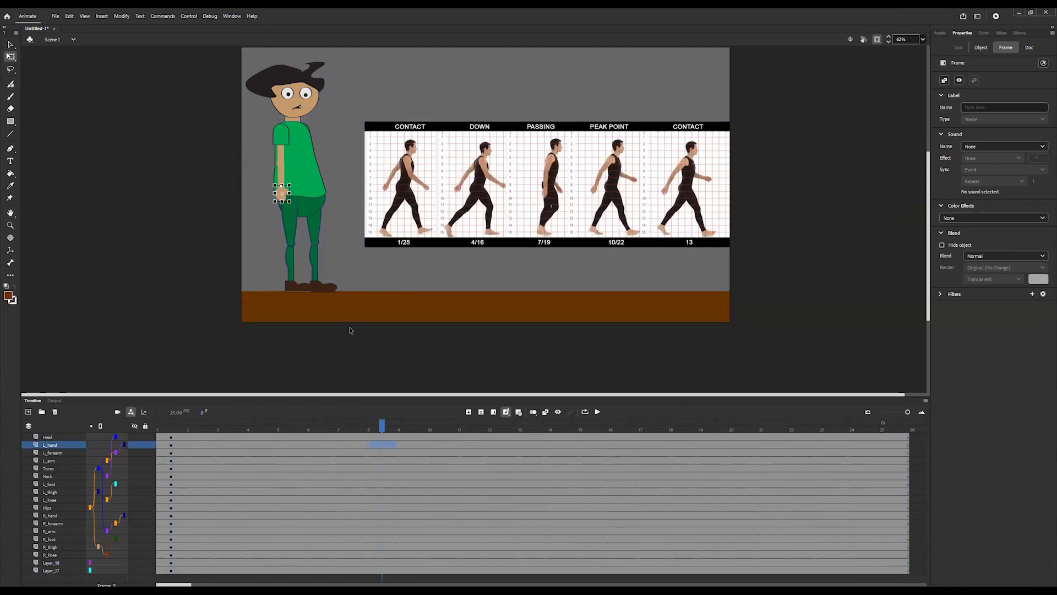
pyautogui.click(501, 199)
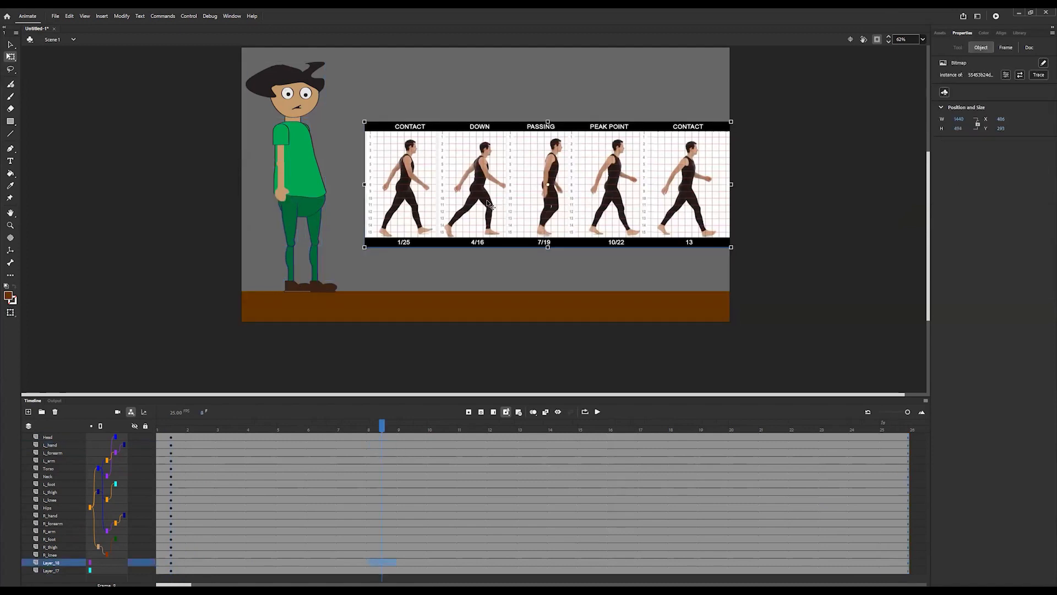
pyautogui.click(175, 433)
pyautogui.moveTo(546, 199); pyautogui.dragTo(532, 201)
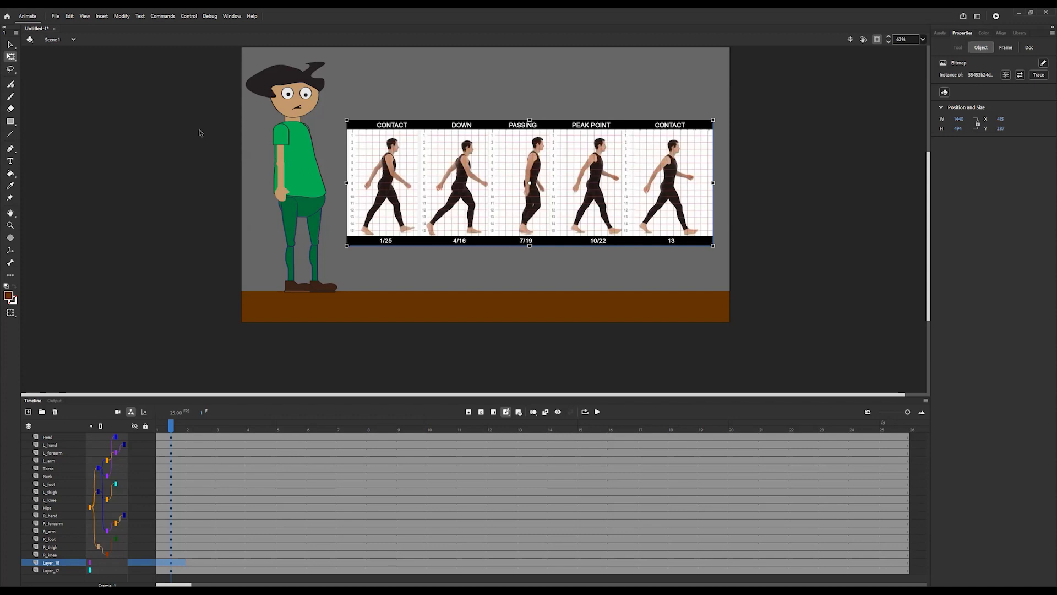
# - Display the Transform panel
pyautogui.click(231, 16)
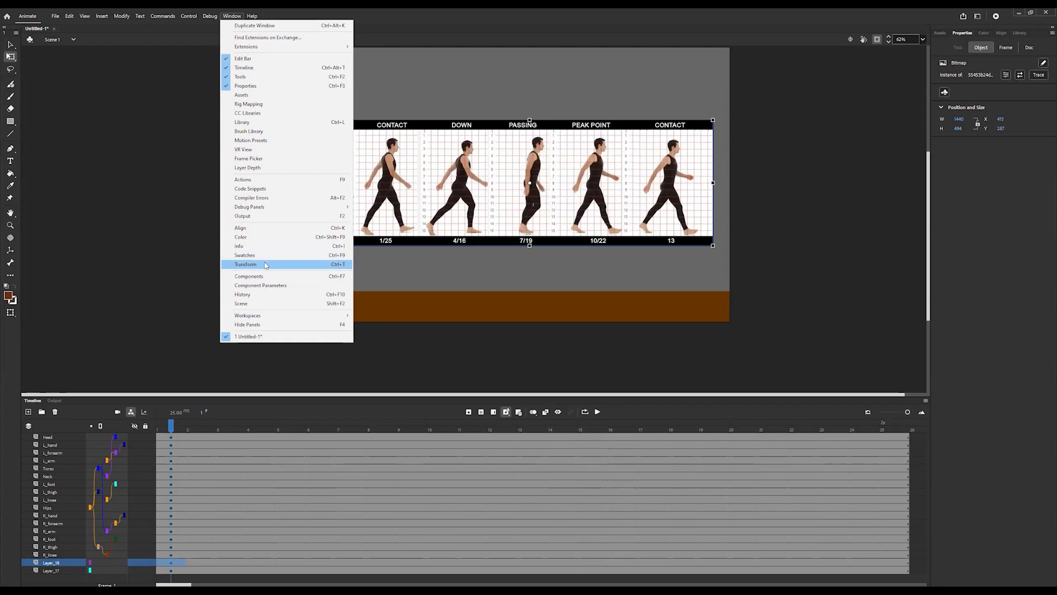
pyautogui.click(265, 265)
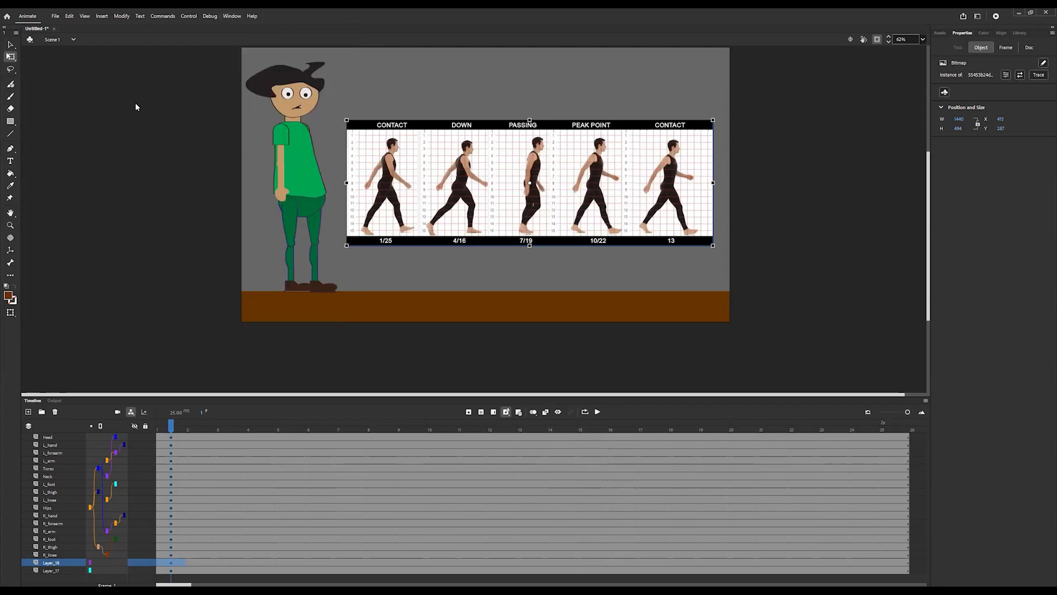
pyautogui.hotkey('ctrl', 't')
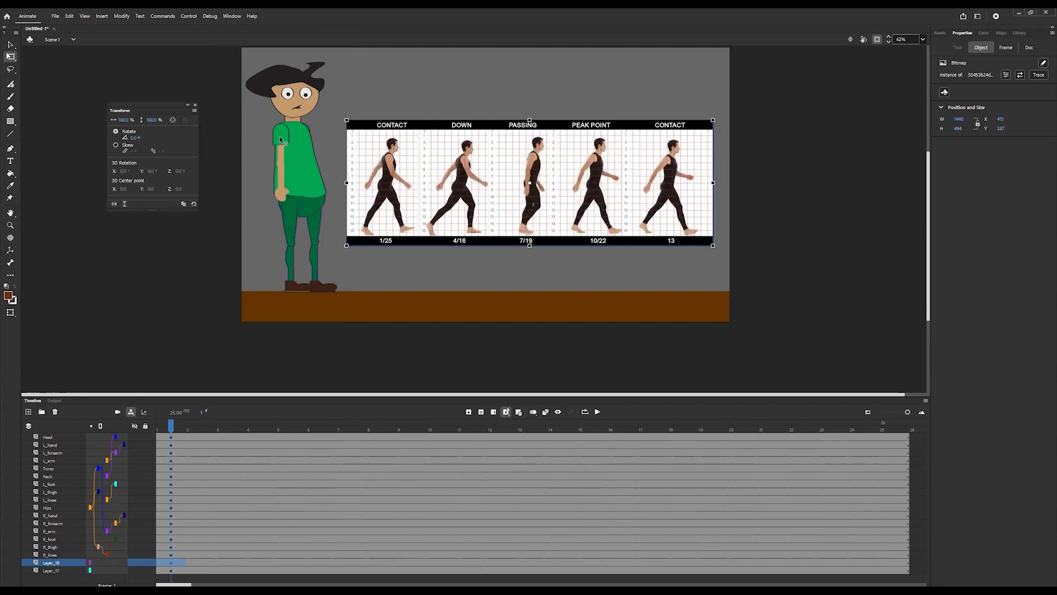
# - Try to rotate the left upper arm about its shoulder, and undo the rotation
pyautogui.click(279, 136)
pyautogui.moveTo(137, 139); pyautogui.dragTo(128, 140)
pyautogui.hotkey('ctrl', 'z')
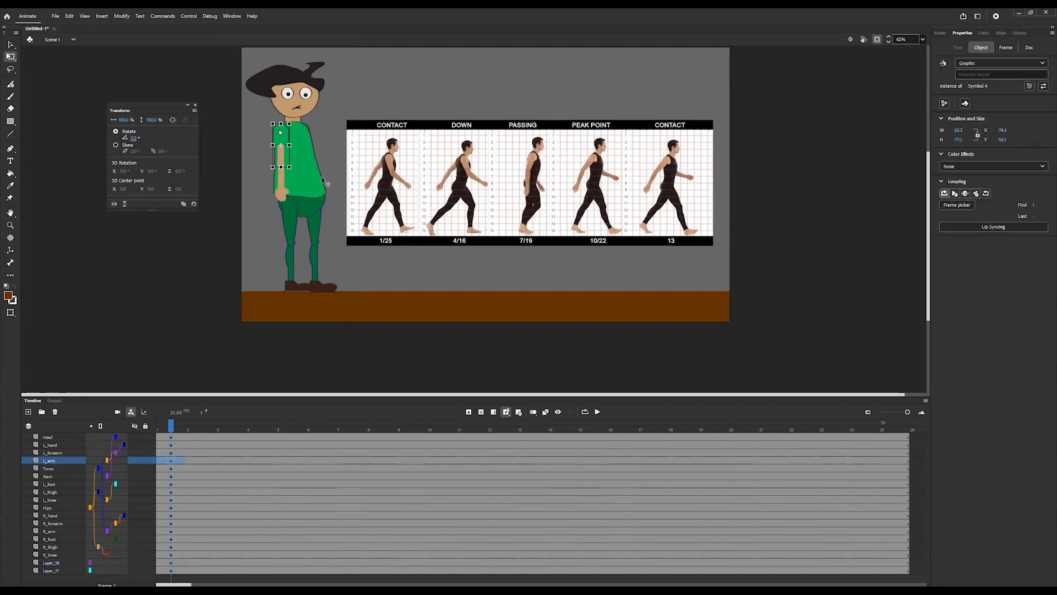
# - Move the whole character slightly right by its hips, and shift the reference image up and right to about X 543, Y 177
pyautogui.click(307, 206)
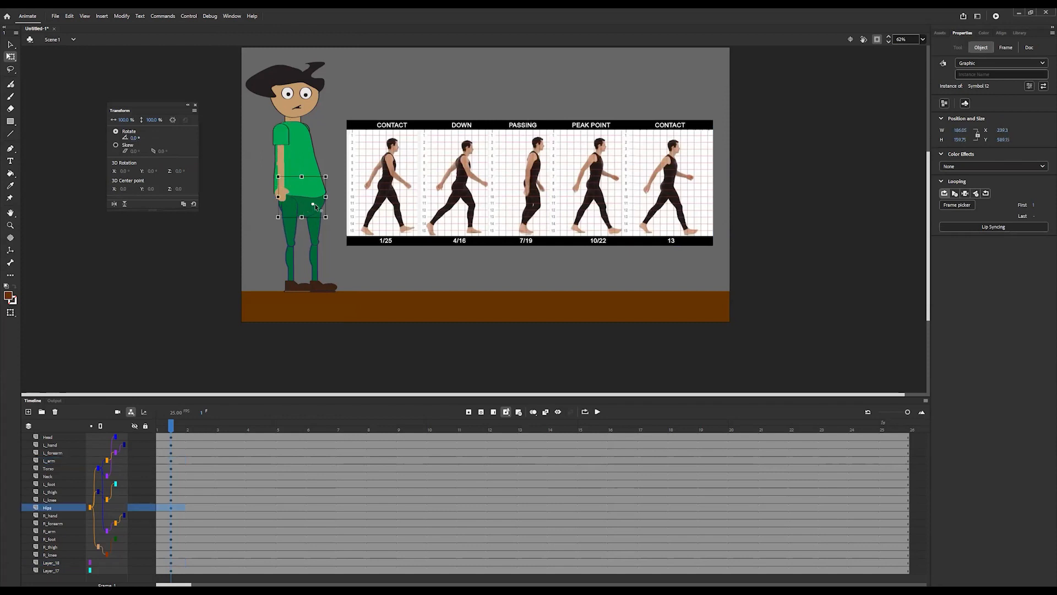
pyautogui.moveTo(316, 205); pyautogui.dragTo(343, 212)
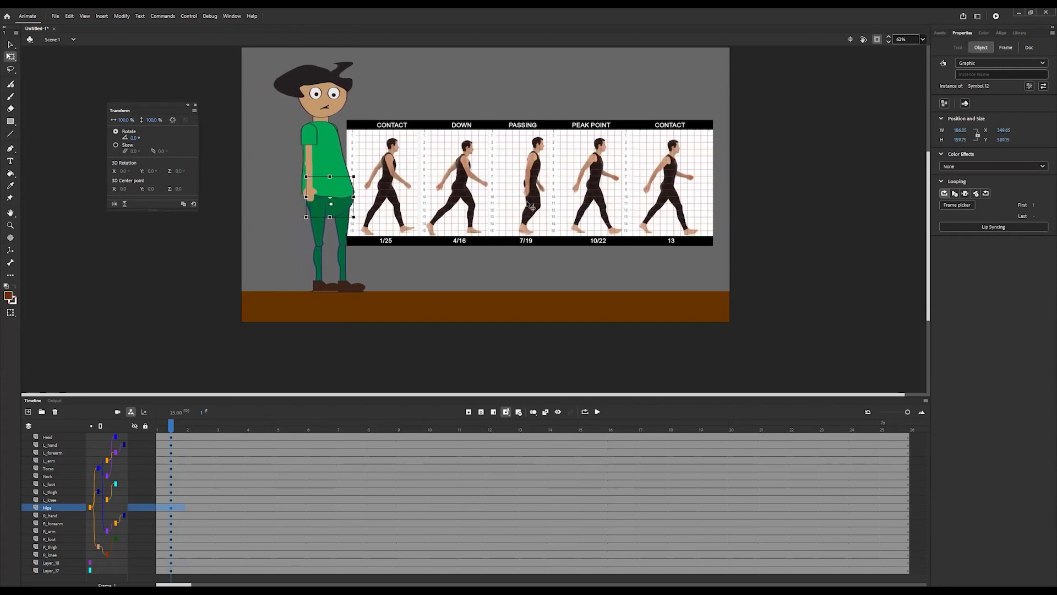
pyautogui.click(502, 194)
pyautogui.moveTo(493, 205); pyautogui.dragTo(536, 170)
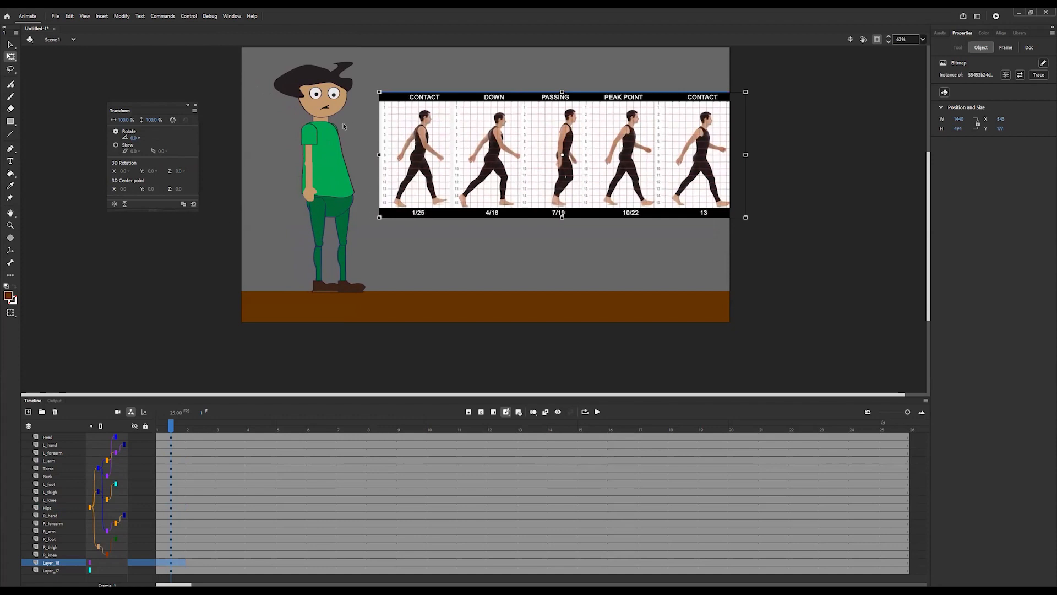
# - On frame 1, rotate the right thigh forward to -25° and the right lower leg to about 12° to match the contact pose
pyautogui.click(340, 227)
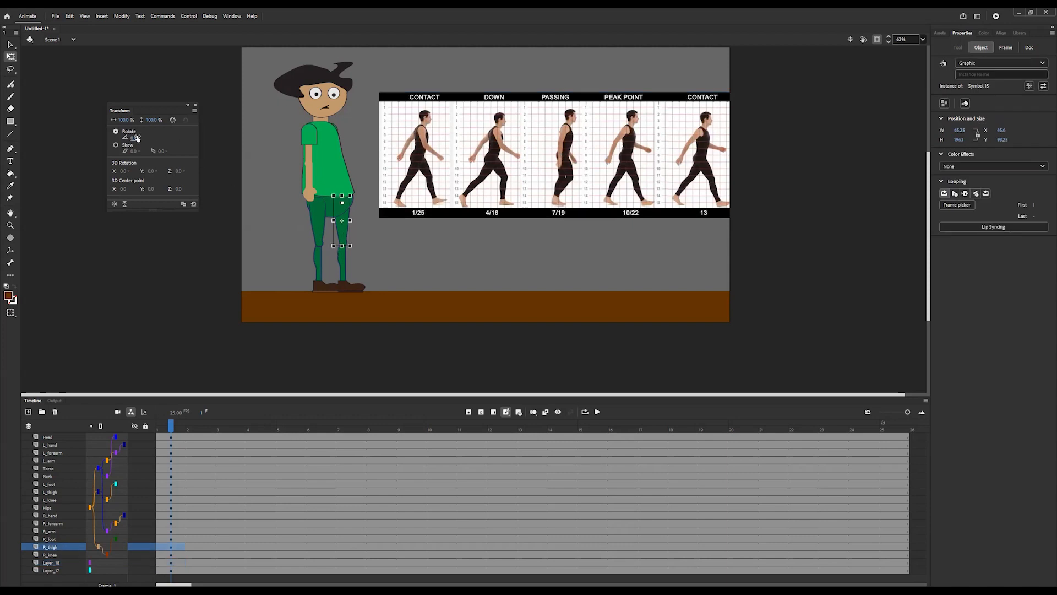
pyautogui.moveTo(132, 139); pyautogui.dragTo(121, 138)
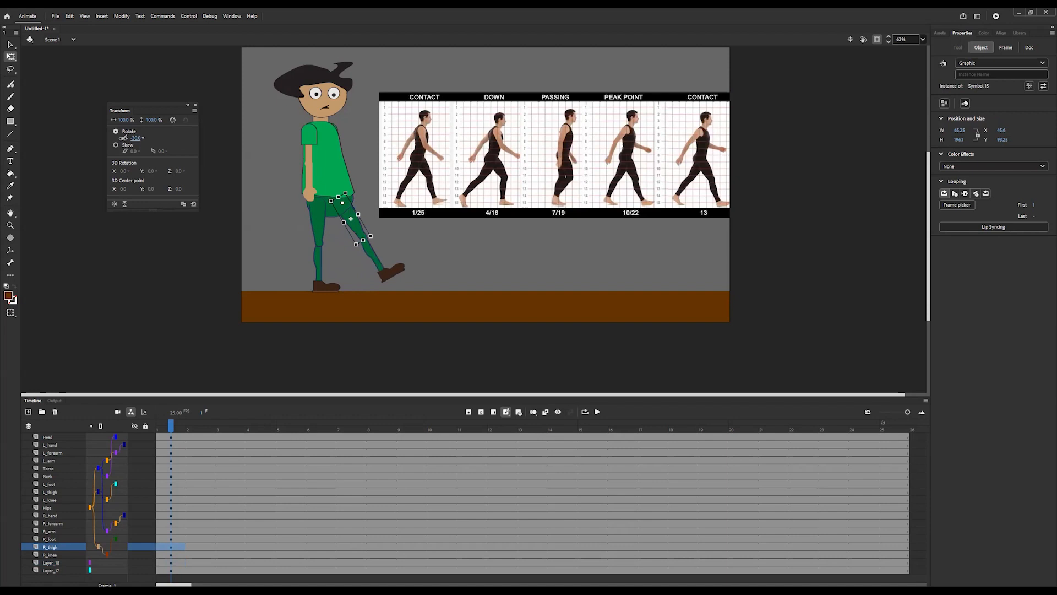
pyautogui.click(380, 256)
pyautogui.moveTo(139, 139); pyautogui.dragTo(144, 138)
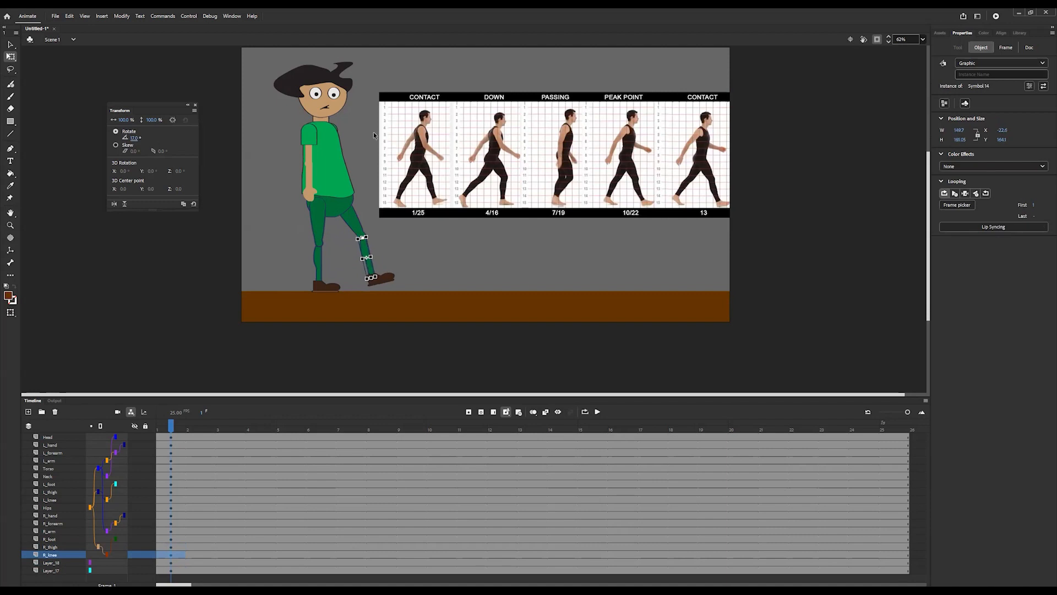
pyautogui.click(352, 222)
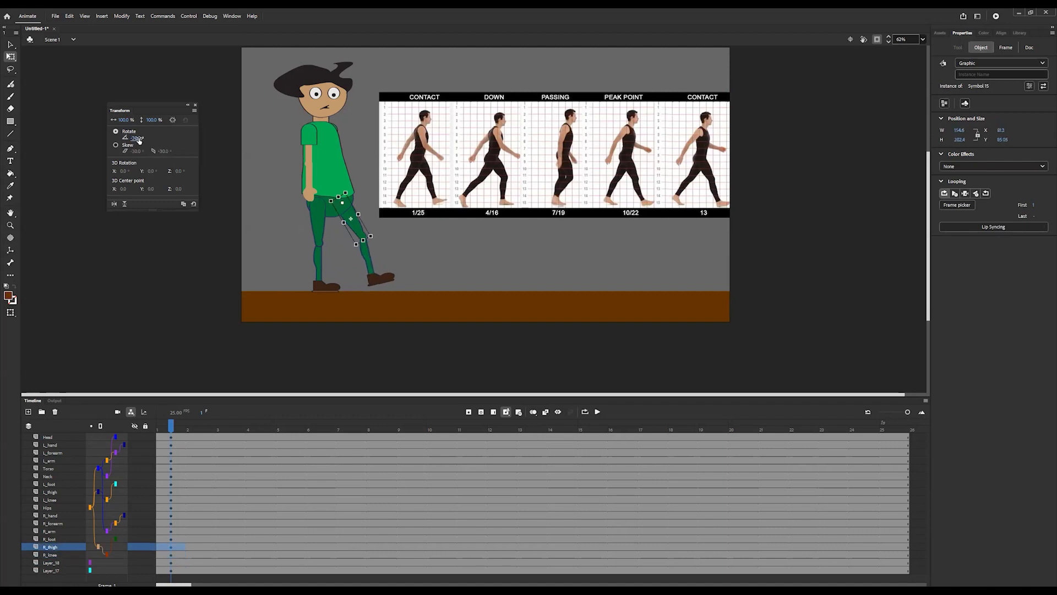
pyautogui.moveTo(139, 139); pyautogui.dragTo(142, 138)
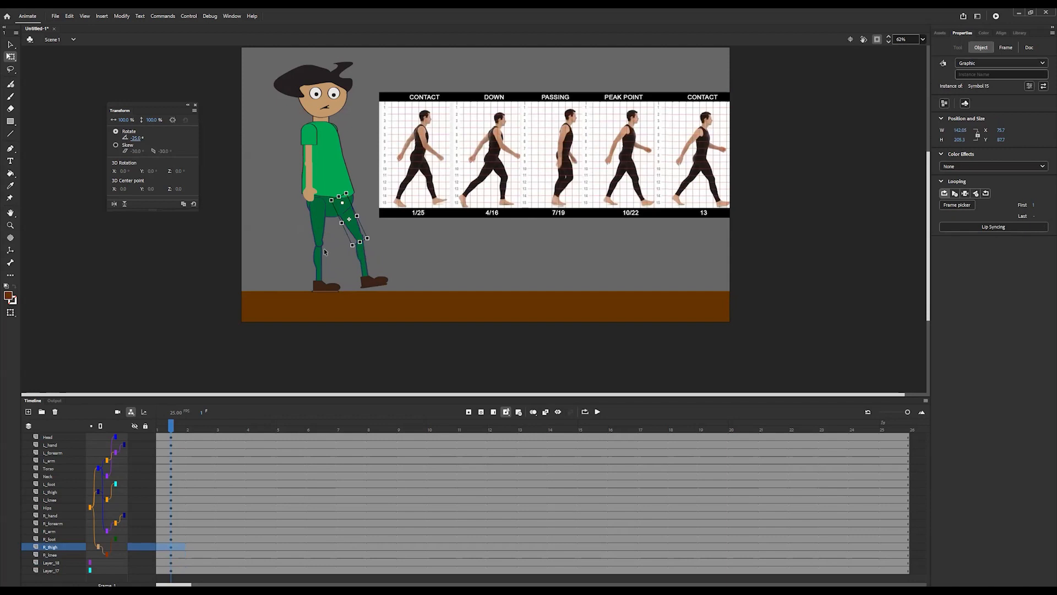
# - Swing the left leg back by rotating the left thigh to about 19° and the left lower leg to 20°
pyautogui.click(314, 212)
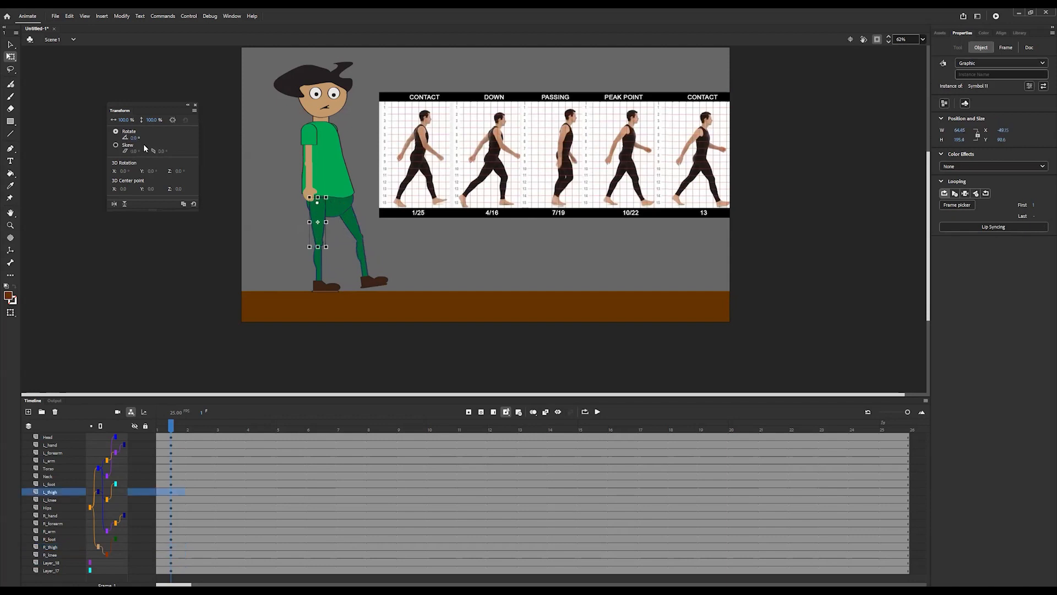
pyautogui.moveTo(140, 138); pyautogui.dragTo(145, 137)
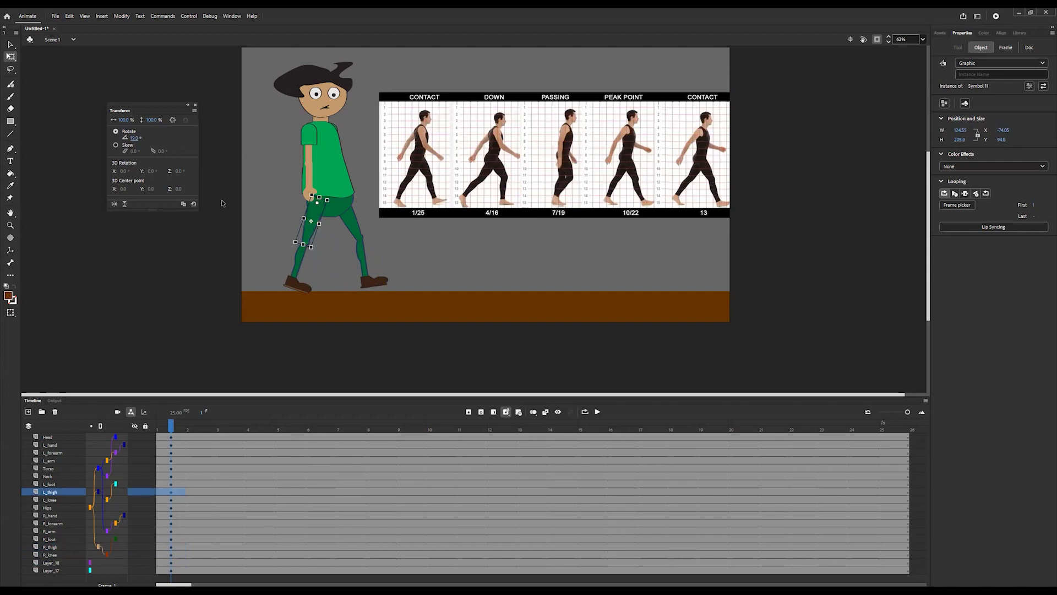
pyautogui.moveTo(133, 138); pyautogui.dragTo(146, 140)
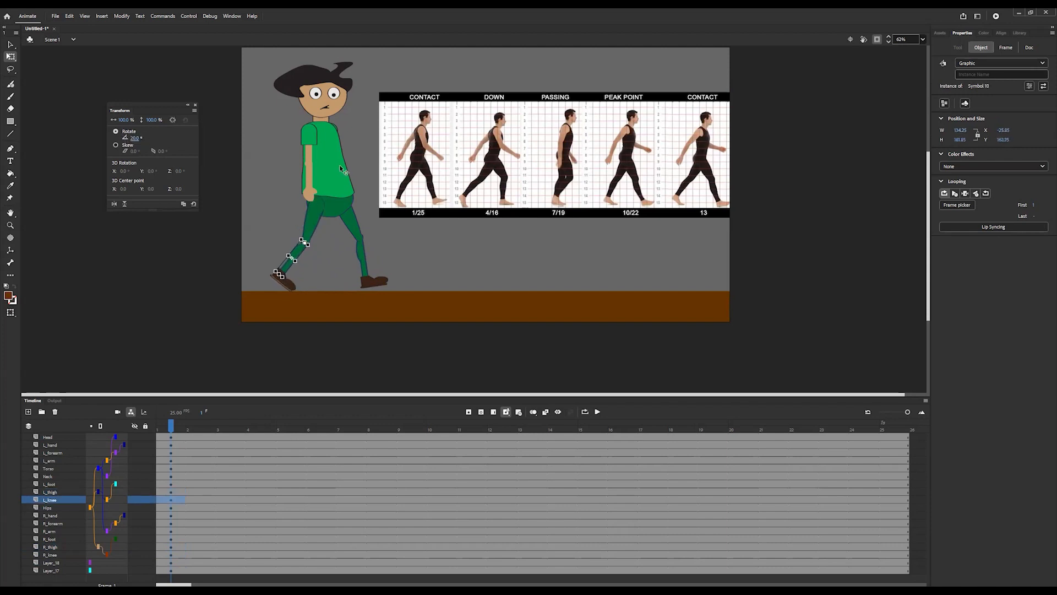
# - Pose the arms for contact with the left upper arm at -60°, the left forearm at about -13° and the right upper arm at 64°
pyautogui.click(311, 157)
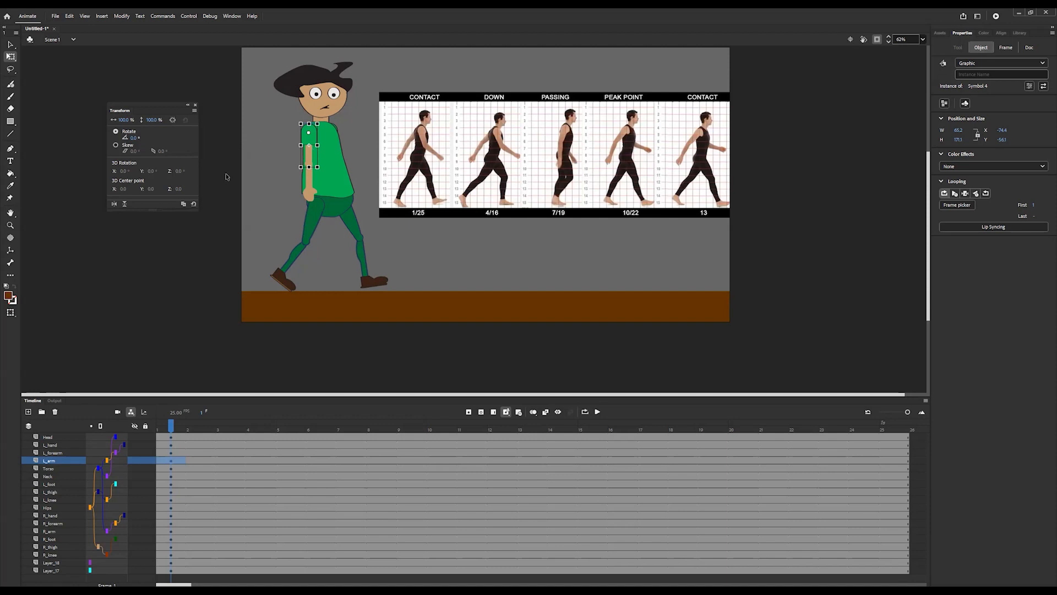
pyautogui.click(136, 138)
pyautogui.write('-58')
pyautogui.press('Return')
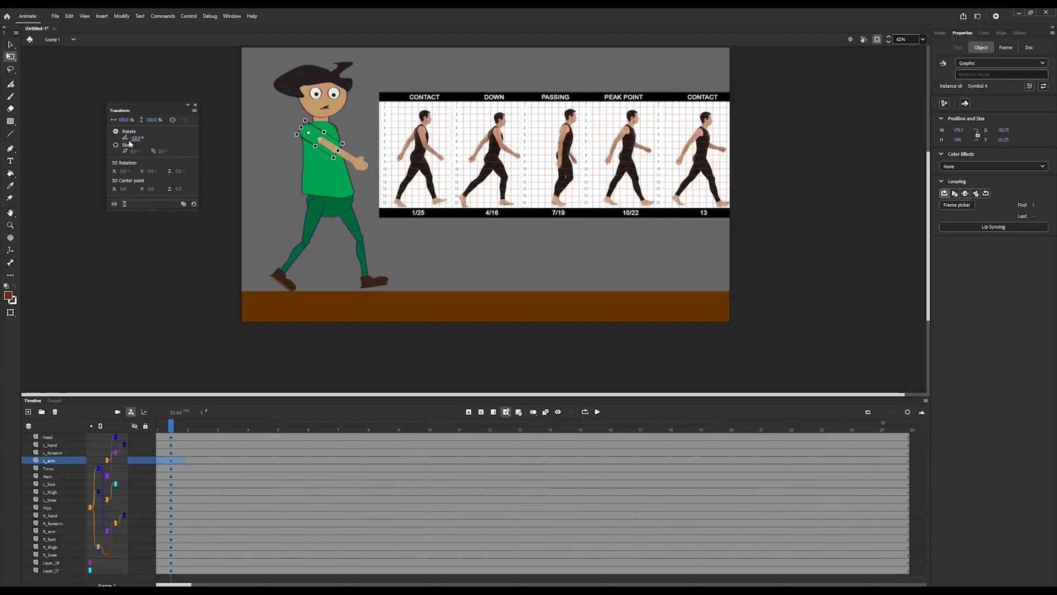
pyautogui.moveTo(135, 138); pyautogui.dragTo(133, 138)
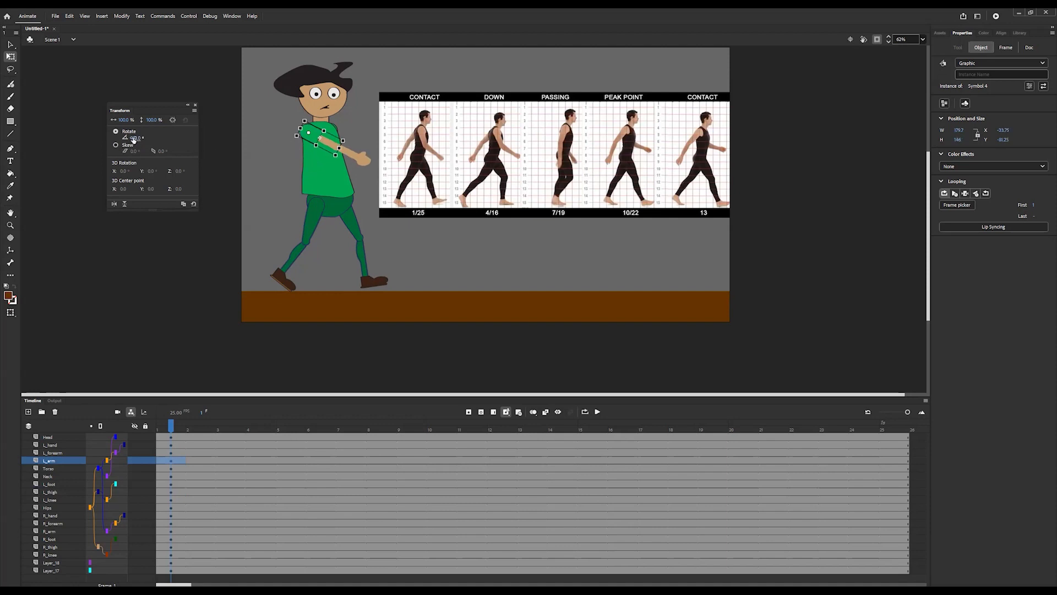
pyautogui.click(350, 151)
pyautogui.moveTo(132, 137); pyautogui.dragTo(125, 138)
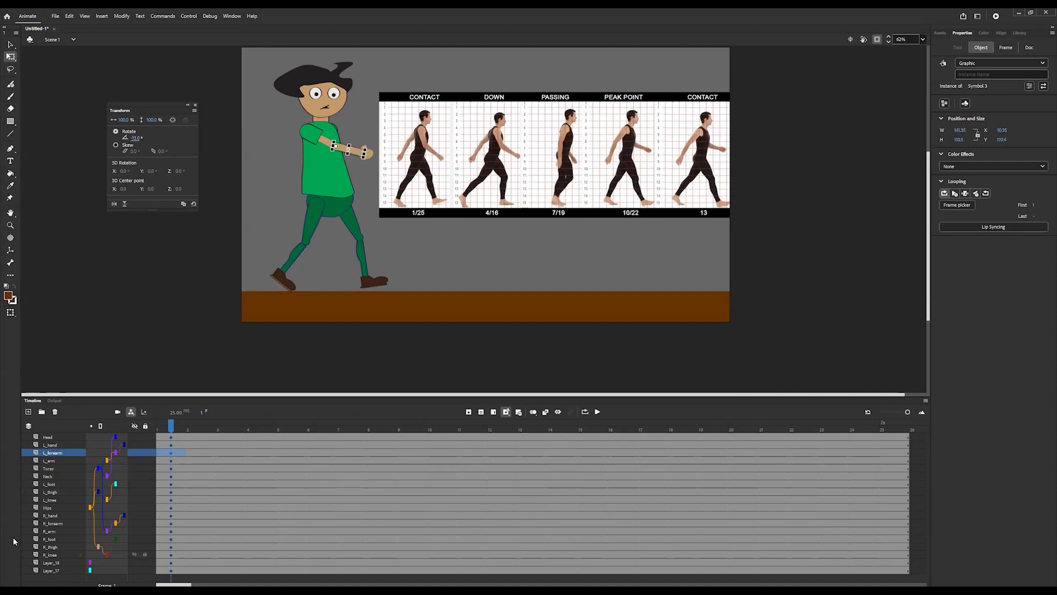
pyautogui.click(54, 532)
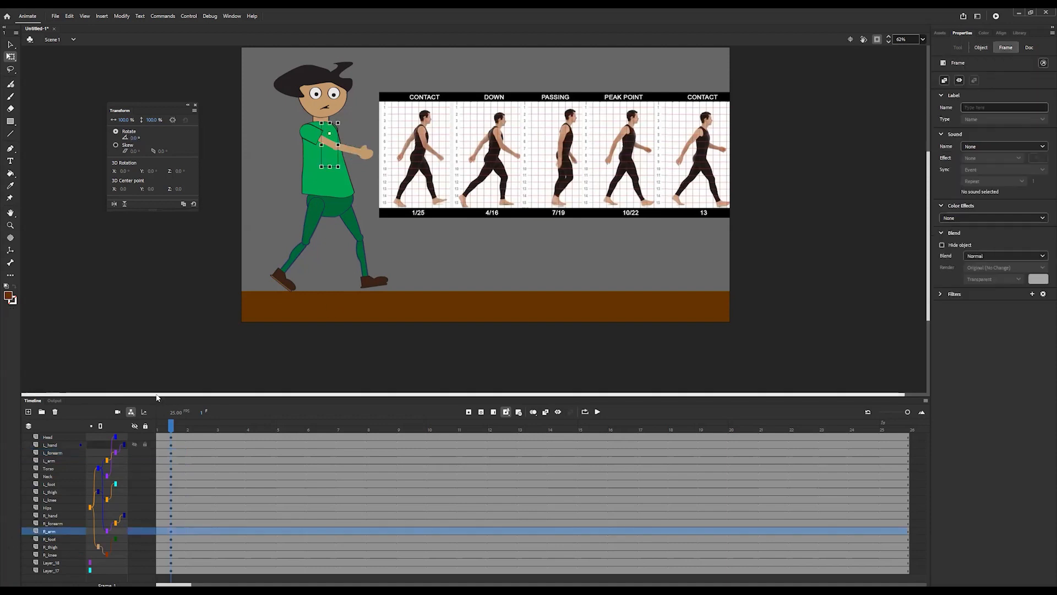
pyautogui.moveTo(135, 137); pyautogui.dragTo(162, 135)
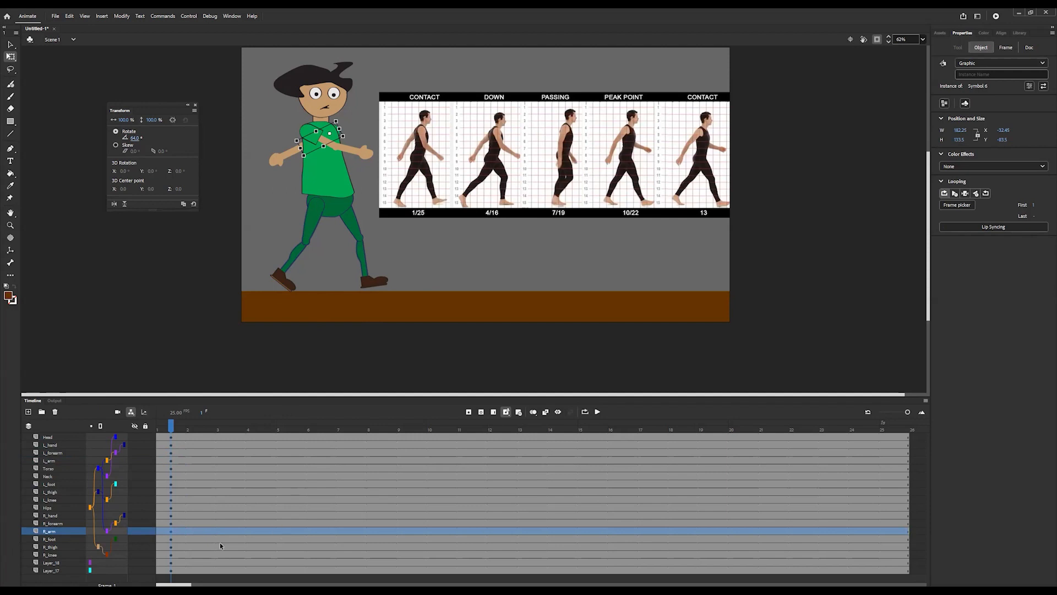
# - Copy the frame 1 keyframes of all character layers, Head through R_knee, and paste them onto frame 25 of the same layers
pyautogui.moveTo(170, 438); pyautogui.dragTo(168, 552)
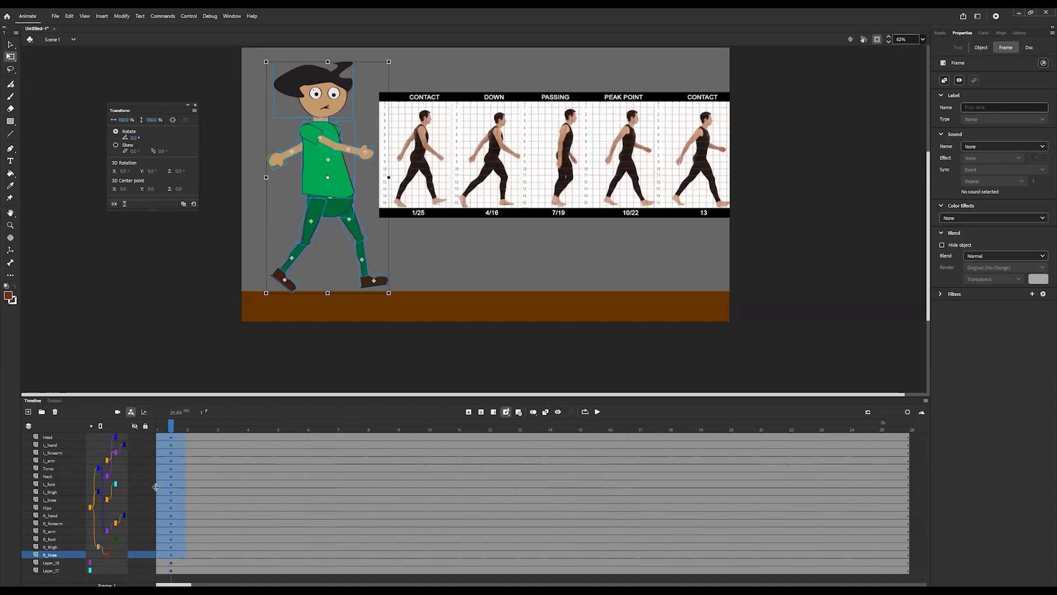
pyautogui.rightClick(172, 468)
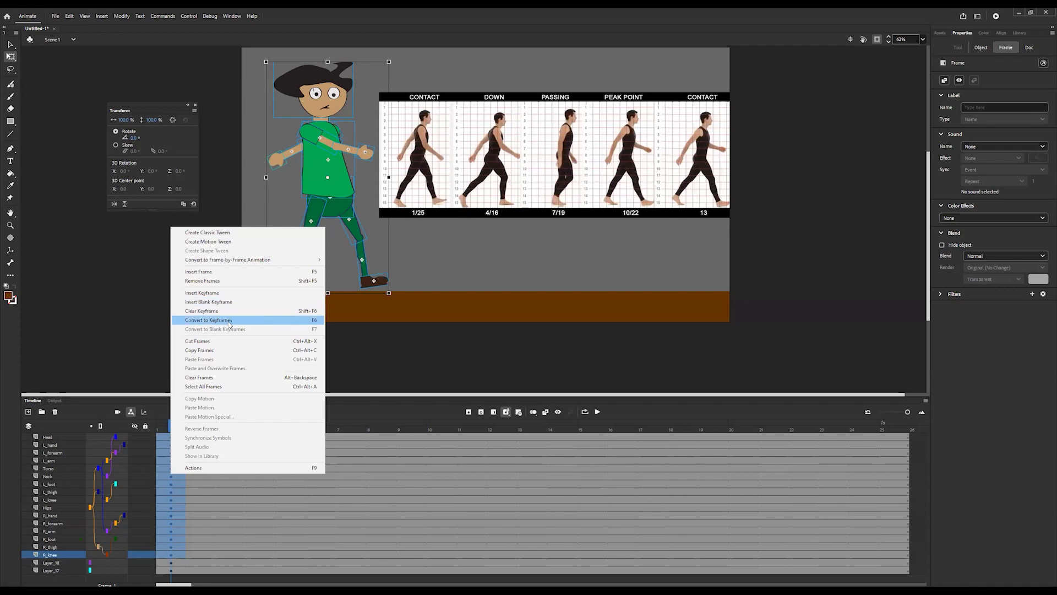
pyautogui.click(217, 351)
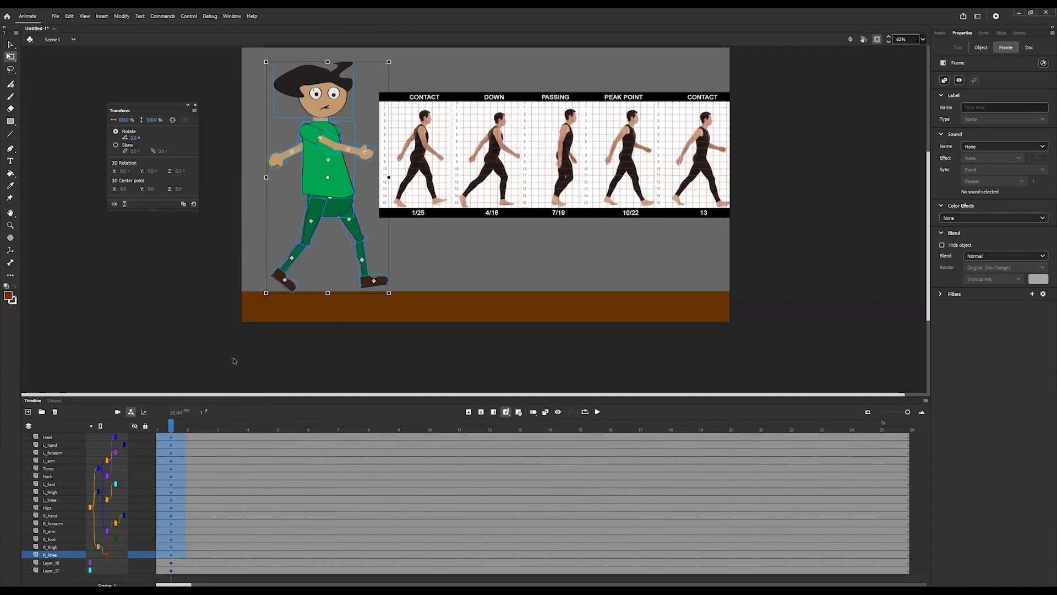
pyautogui.click(894, 438)
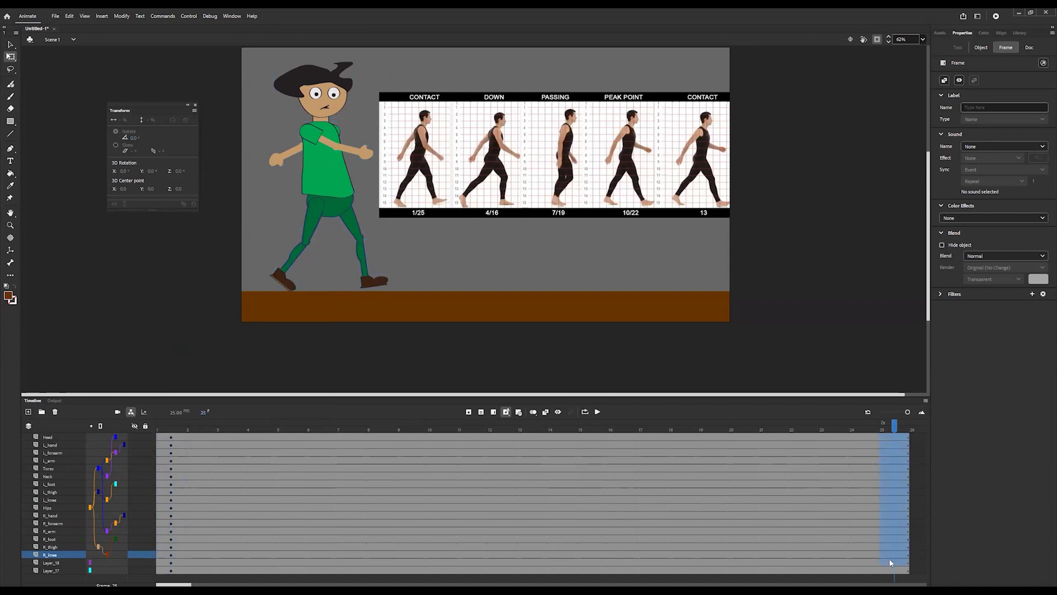
pyautogui.moveTo(890, 553); pyautogui.dragTo(890, 550)
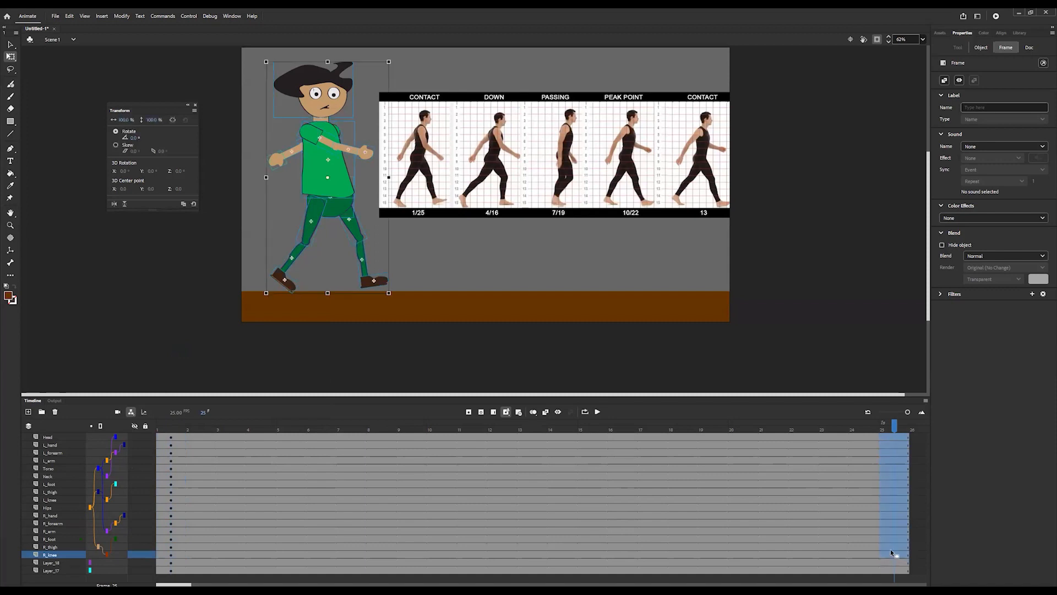
pyautogui.rightClick(894, 473)
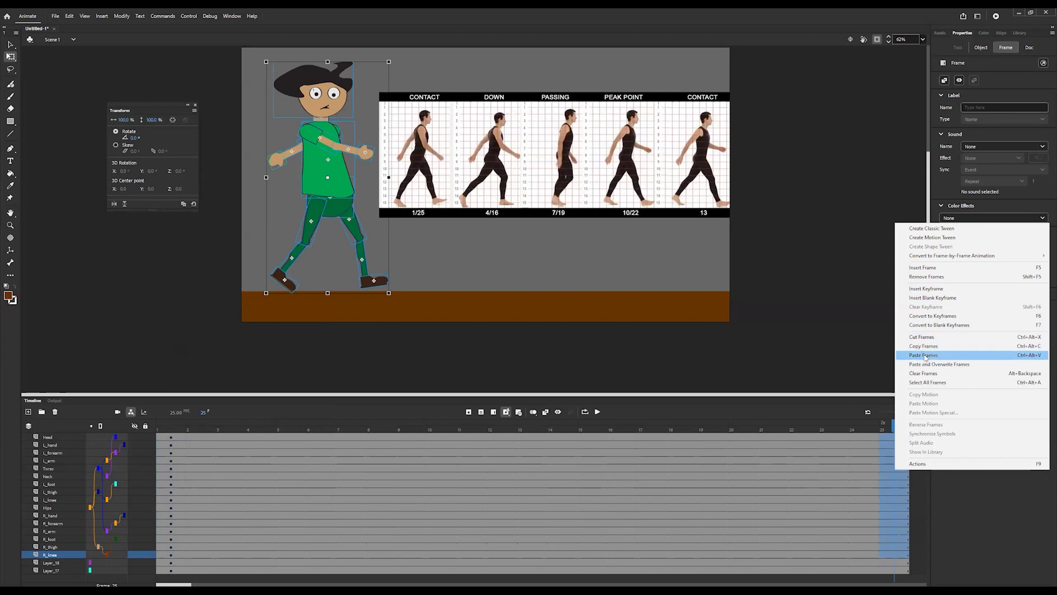
pyautogui.click(925, 355)
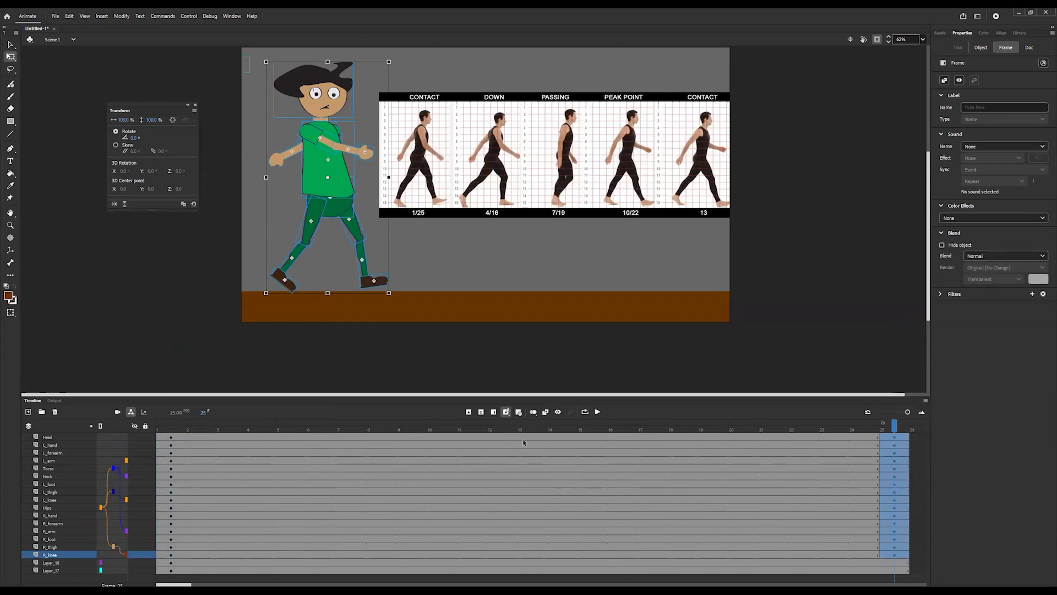
# - On frame 13, swap the legs by rotating the left thigh forward to -30° and the right thigh back to about 27°
pyautogui.click(521, 438)
pyautogui.click(519, 432)
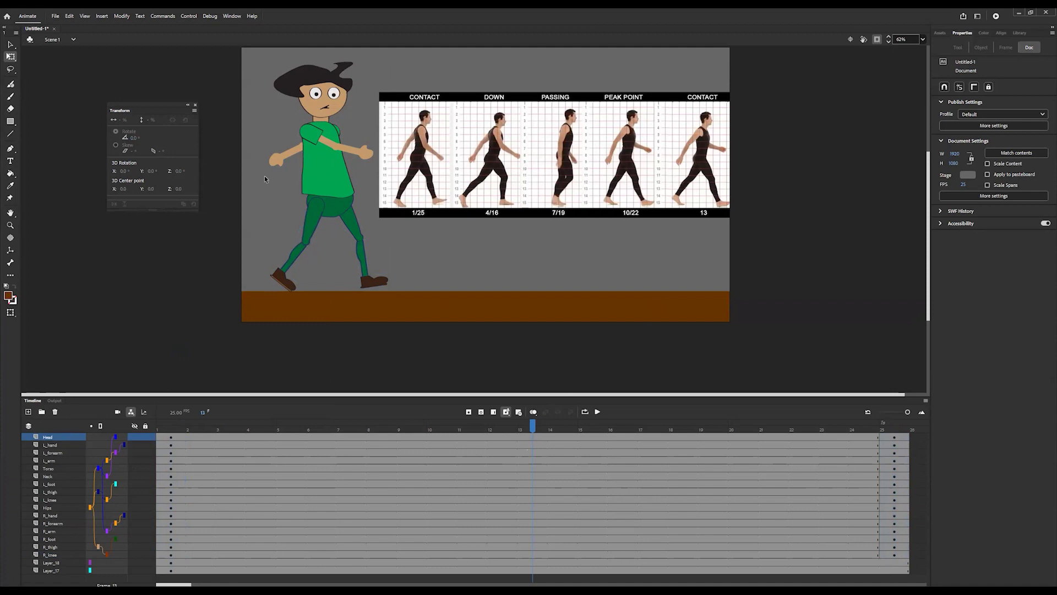
pyautogui.click(318, 219)
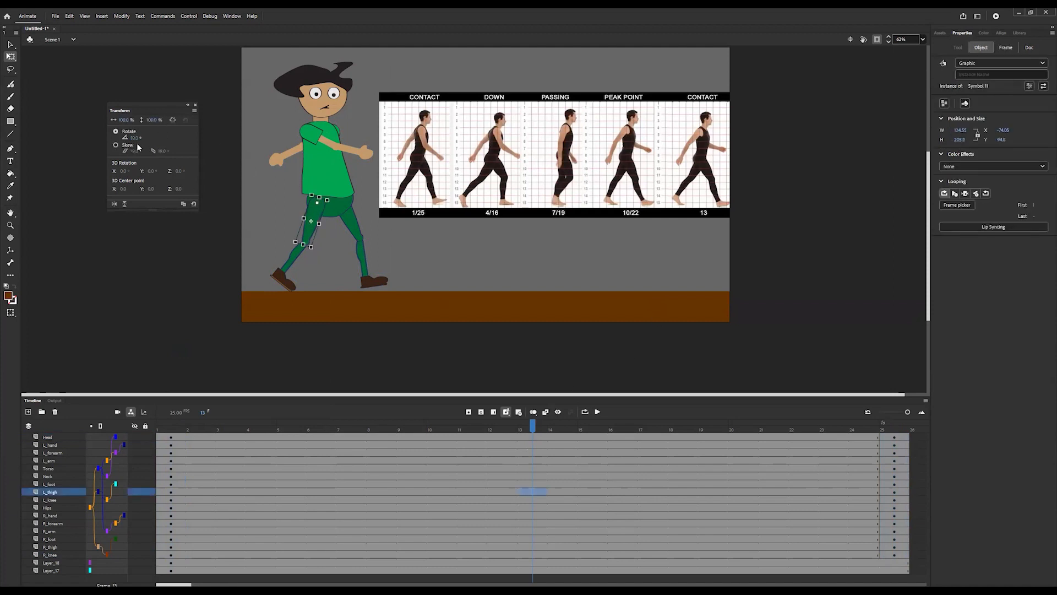
pyautogui.moveTo(135, 137); pyautogui.dragTo(105, 137)
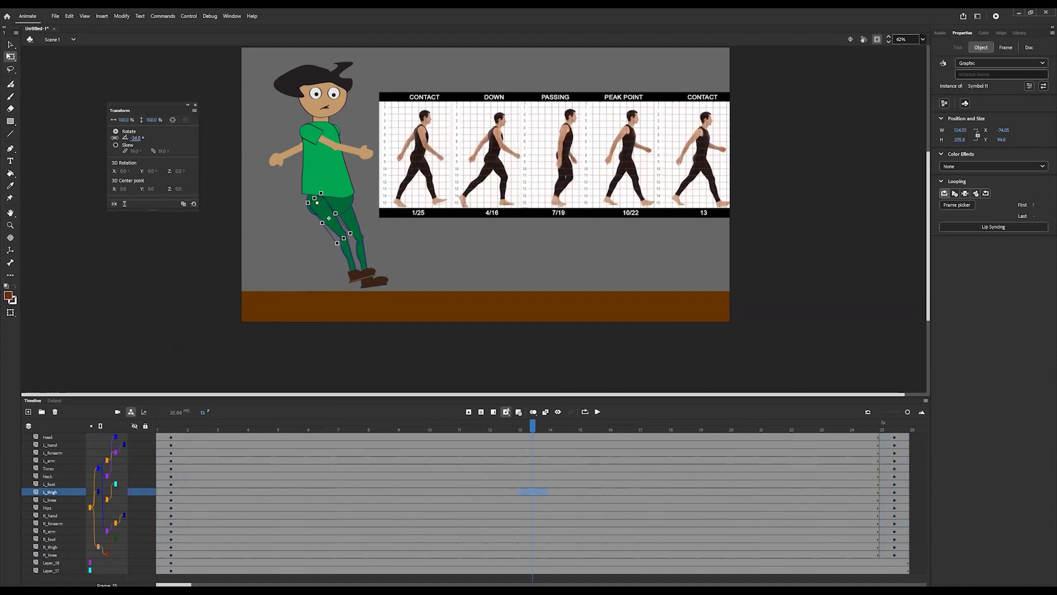
pyautogui.click(347, 255)
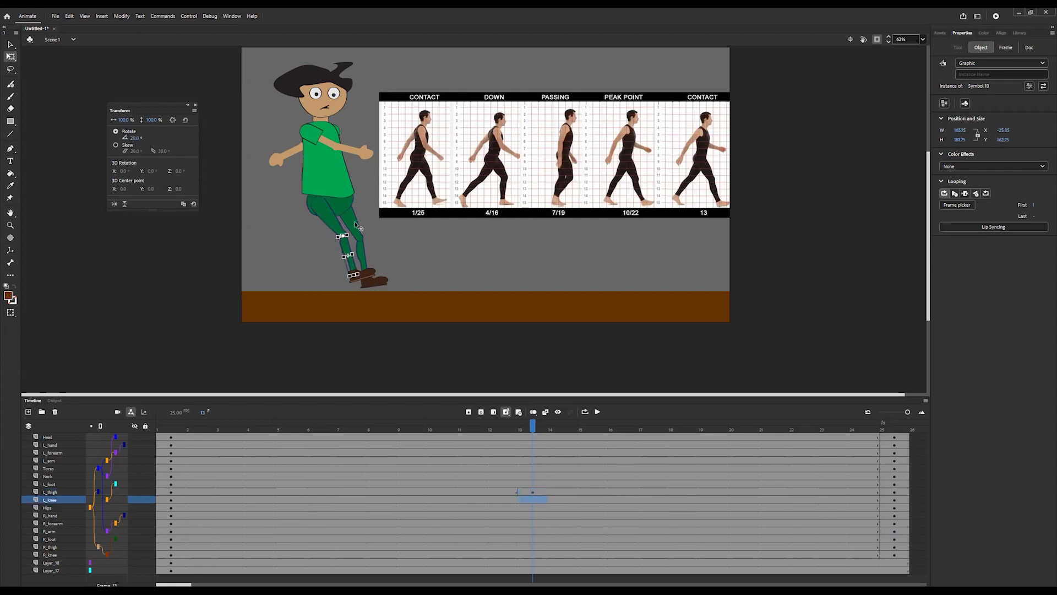
pyautogui.click(350, 224)
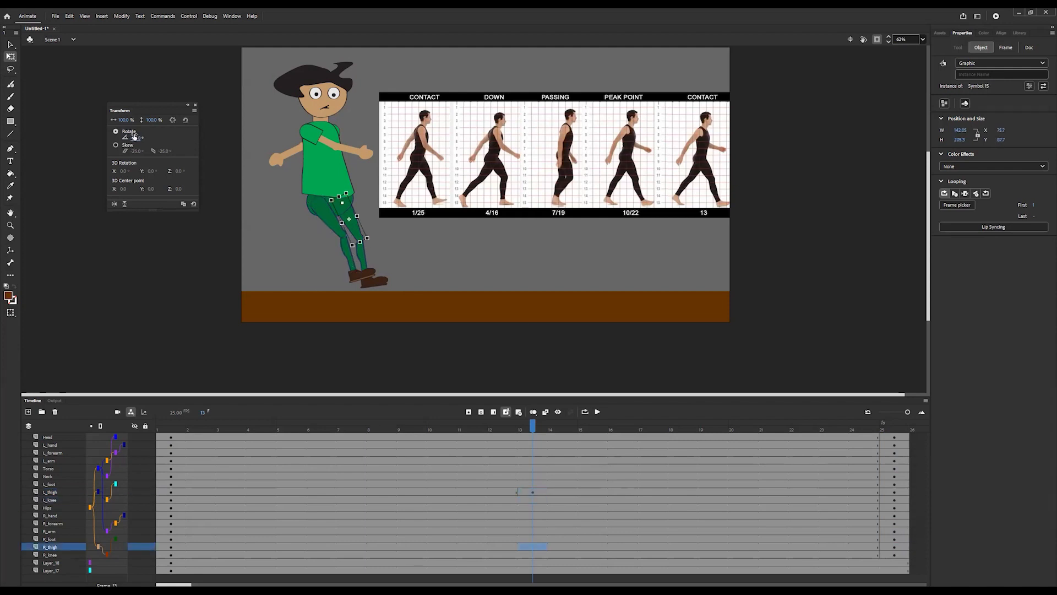
pyautogui.moveTo(149, 138); pyautogui.dragTo(165, 143)
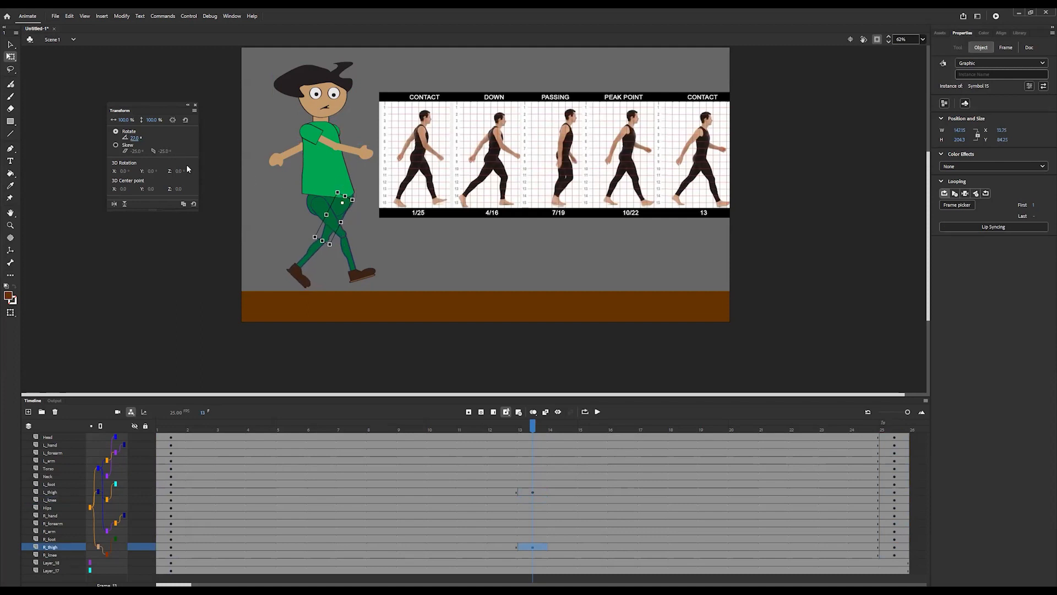
pyautogui.click(324, 210)
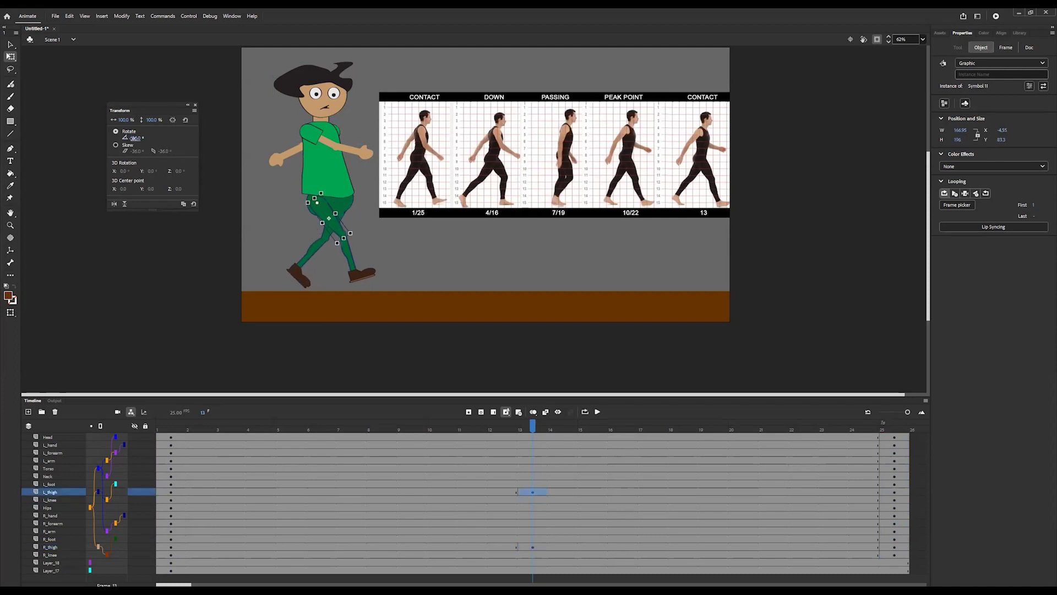
pyautogui.moveTo(136, 138); pyautogui.dragTo(138, 138)
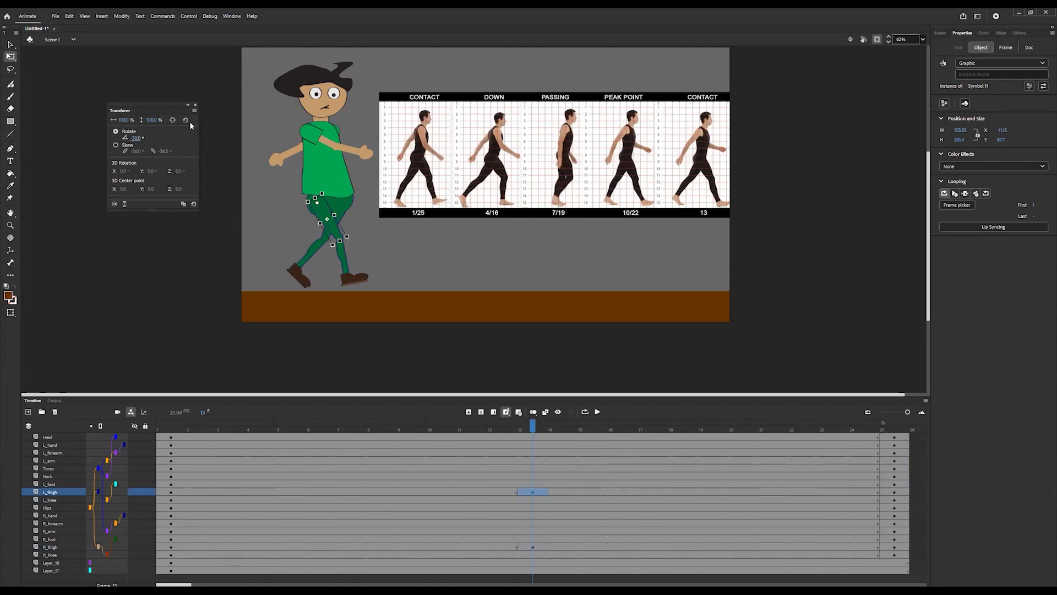
# - Swing the left upper arm behind the body on frame 13 and rotate the left forearm to about -8°
pyautogui.click(313, 134)
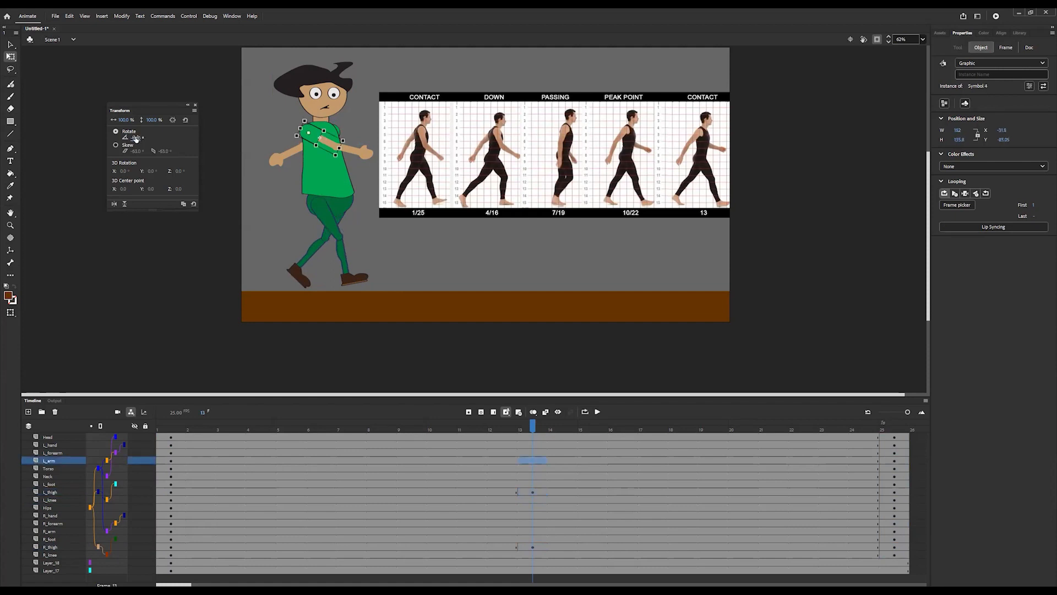
pyautogui.moveTo(136, 138); pyautogui.dragTo(191, 136)
pyautogui.click(267, 160)
pyautogui.moveTo(138, 141); pyautogui.dragTo(142, 141)
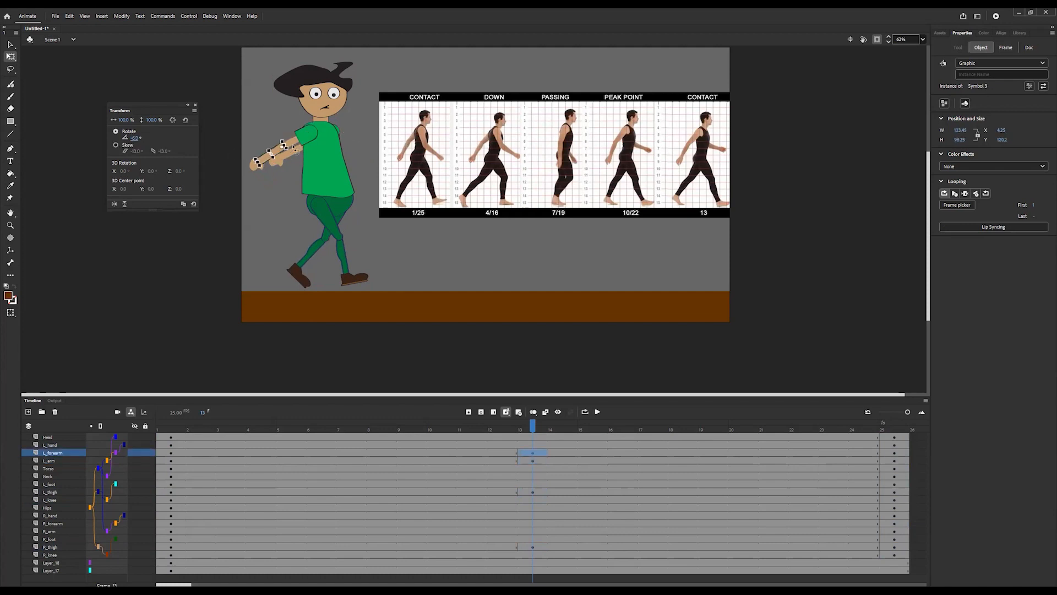
# - Swing the right upper arm forward to about -63° on frame 13 and bend the right forearm to -25°
pyautogui.click(330, 136)
pyautogui.moveTo(134, 137); pyautogui.dragTo(83, 140)
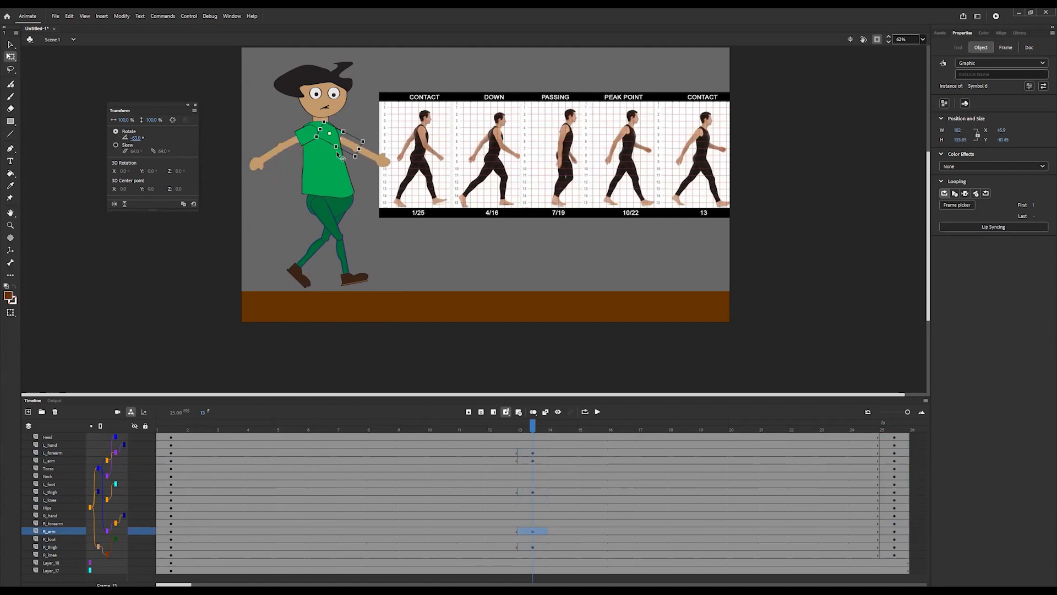
pyautogui.click(373, 159)
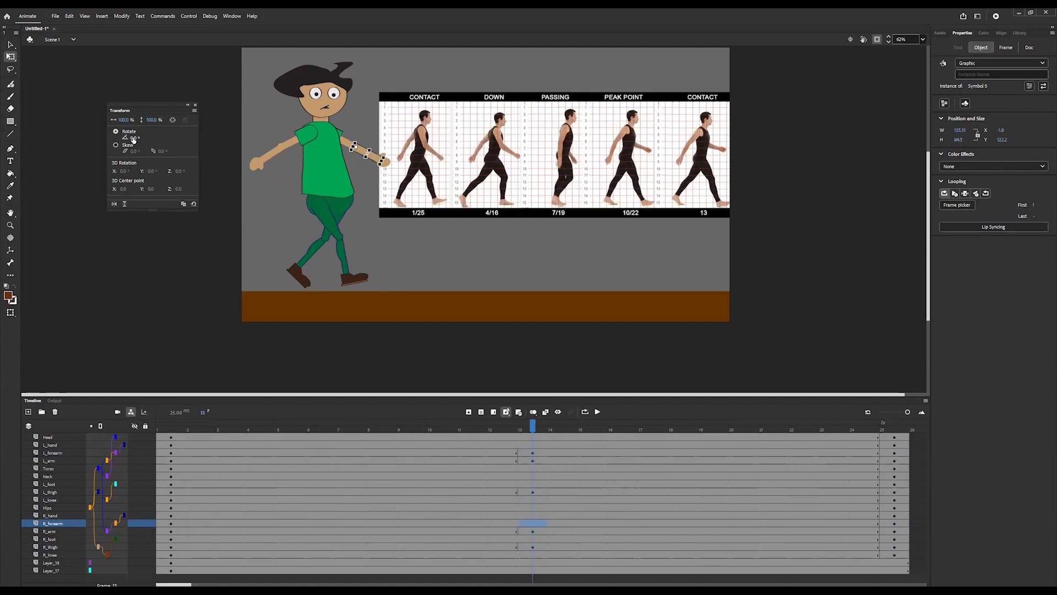
pyautogui.moveTo(123, 138); pyautogui.dragTo(115, 138)
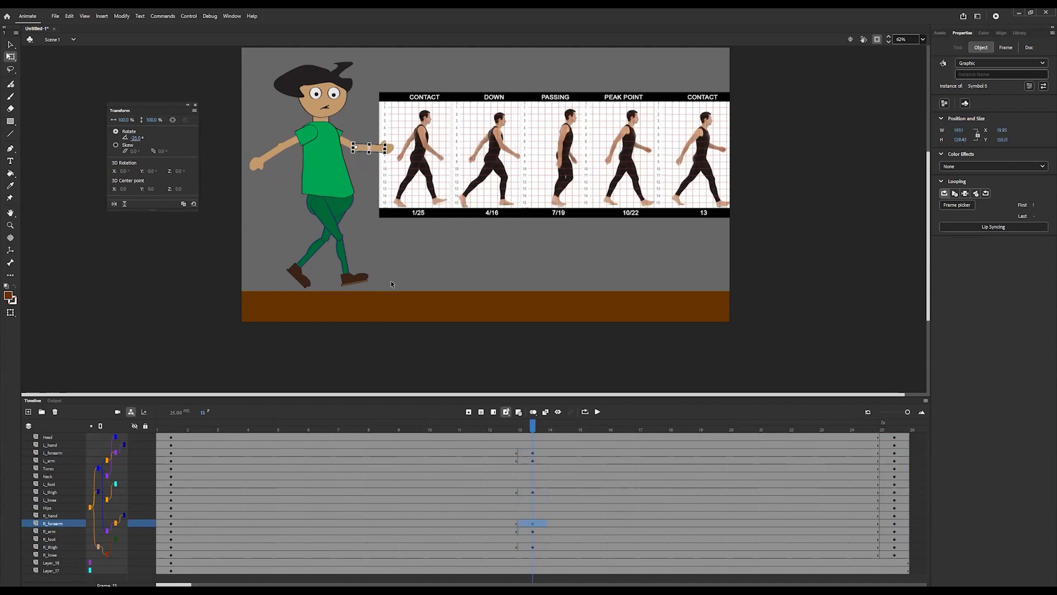
# - Lower the hips slightly on frame 13, to a Y position of about 597
pyautogui.click(340, 211)
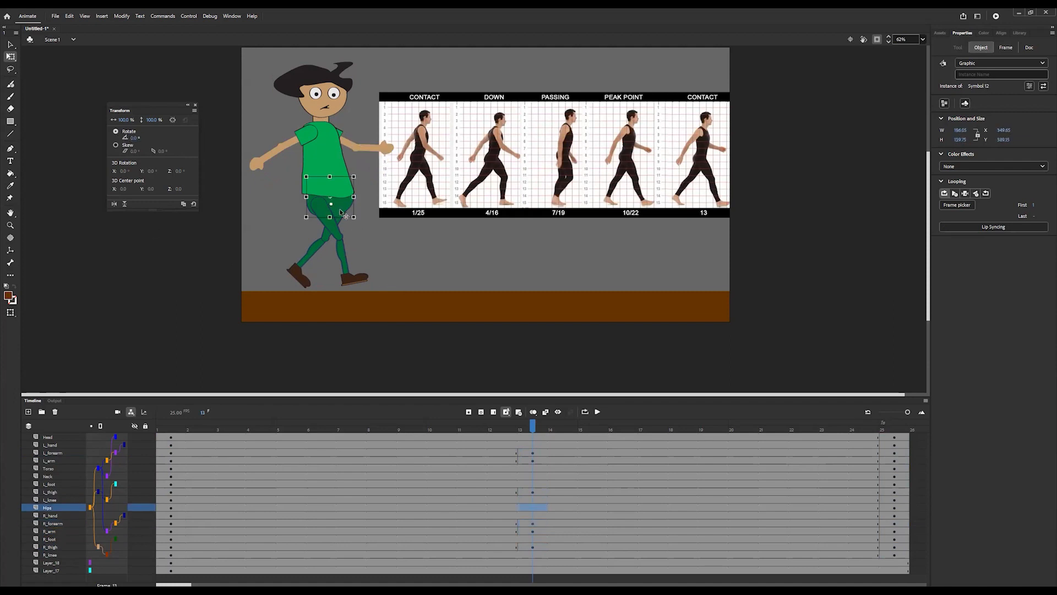
pyautogui.press('Down')
pyautogui.press('Down')
pyautogui.press('Down')
pyautogui.press('Down')
pyautogui.press('Down')
pyautogui.press('Down')
pyautogui.press('Down')
pyautogui.press('Down')
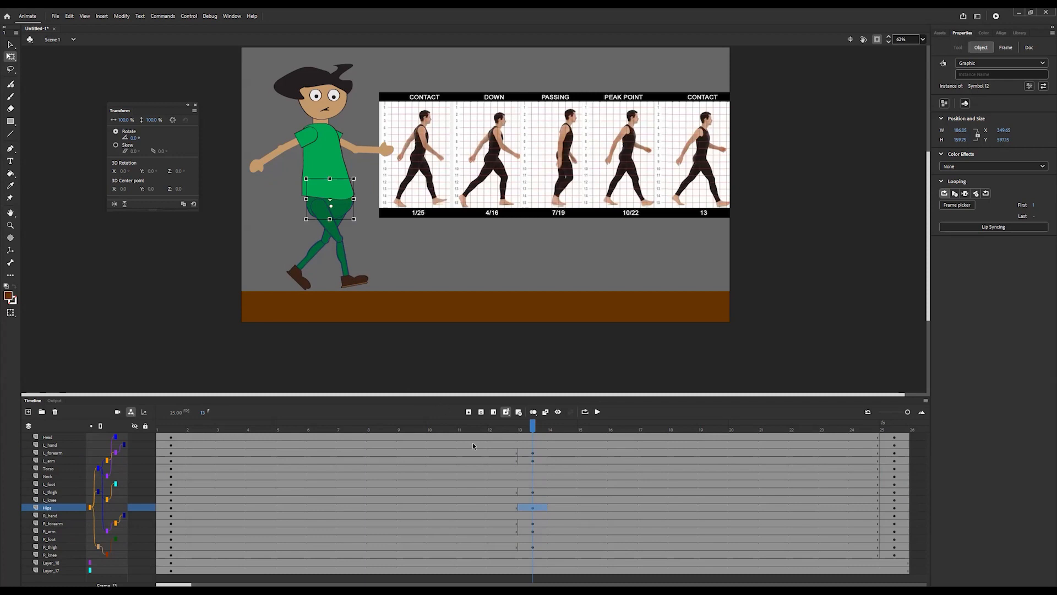
# - Insert frame 13 keyframes on the layers still lacking one: Head, L_hand, Torso, Neck, L_foot, L_knee, R_hand, R_foot and R_knee
pyautogui.click(532, 438)
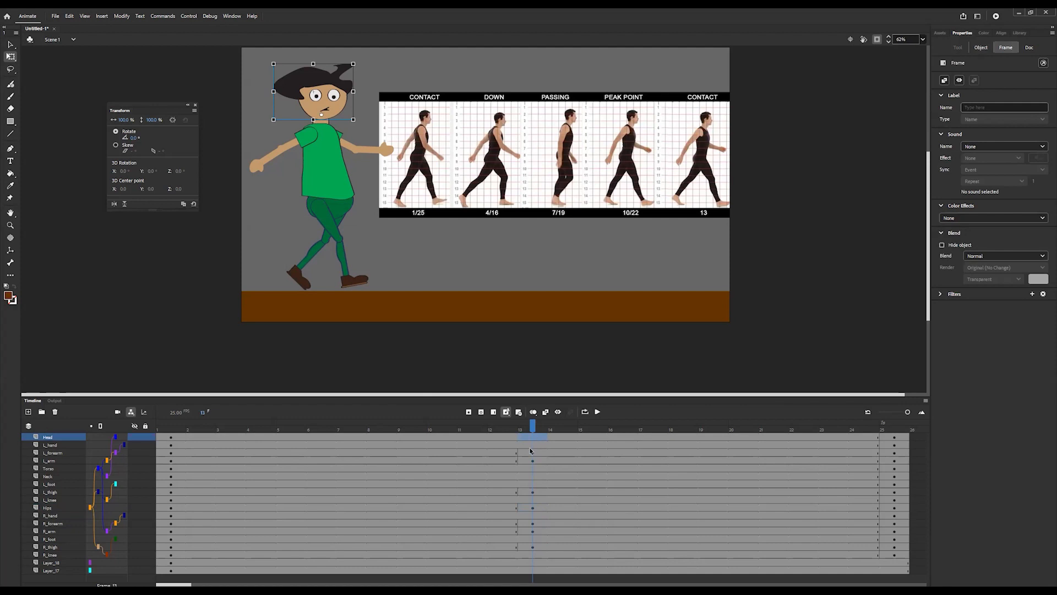
pyautogui.press('F6')
pyautogui.click(532, 446)
pyautogui.press('F6')
pyautogui.click(533, 472)
pyautogui.press('F6')
pyautogui.click(533, 477)
pyautogui.press('F6')
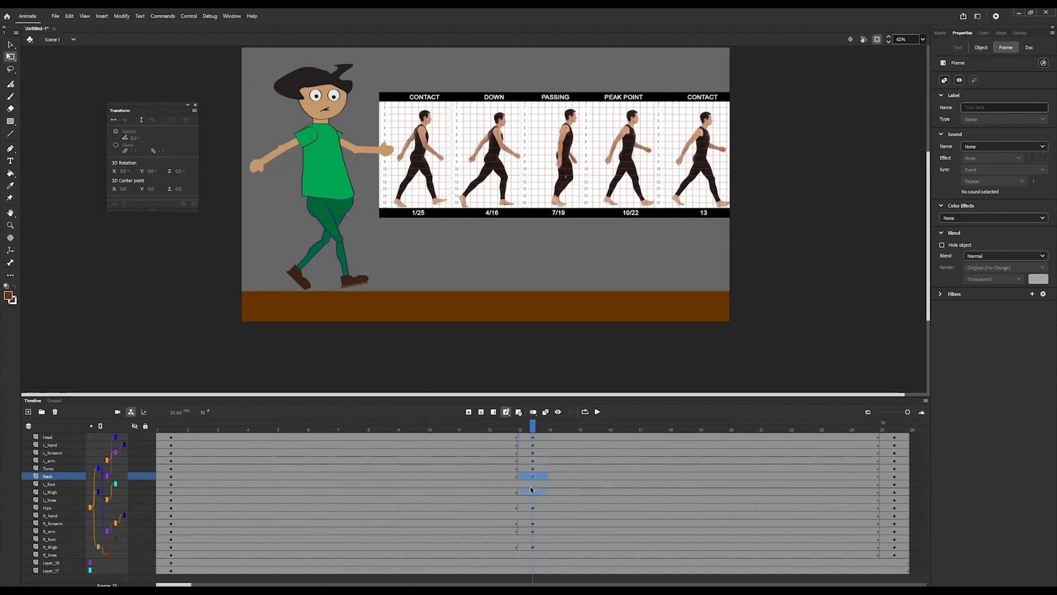
pyautogui.click(531, 490)
pyautogui.press('F6')
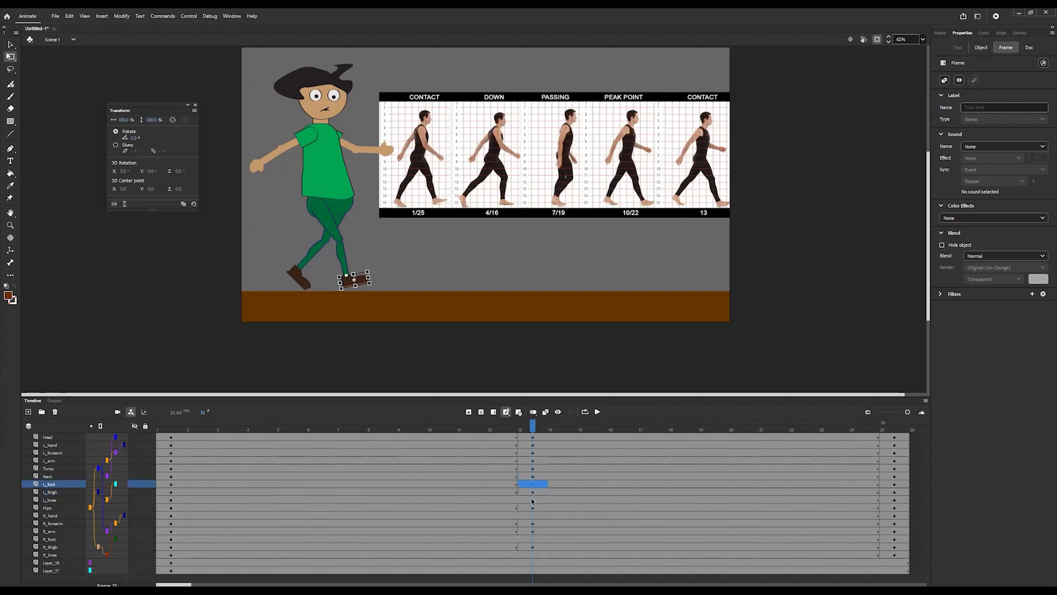
pyautogui.click(533, 499)
pyautogui.press('F6')
pyautogui.click(532, 515)
pyautogui.press('F6')
pyautogui.click(532, 539)
pyautogui.press('F6')
pyautogui.click(531, 555)
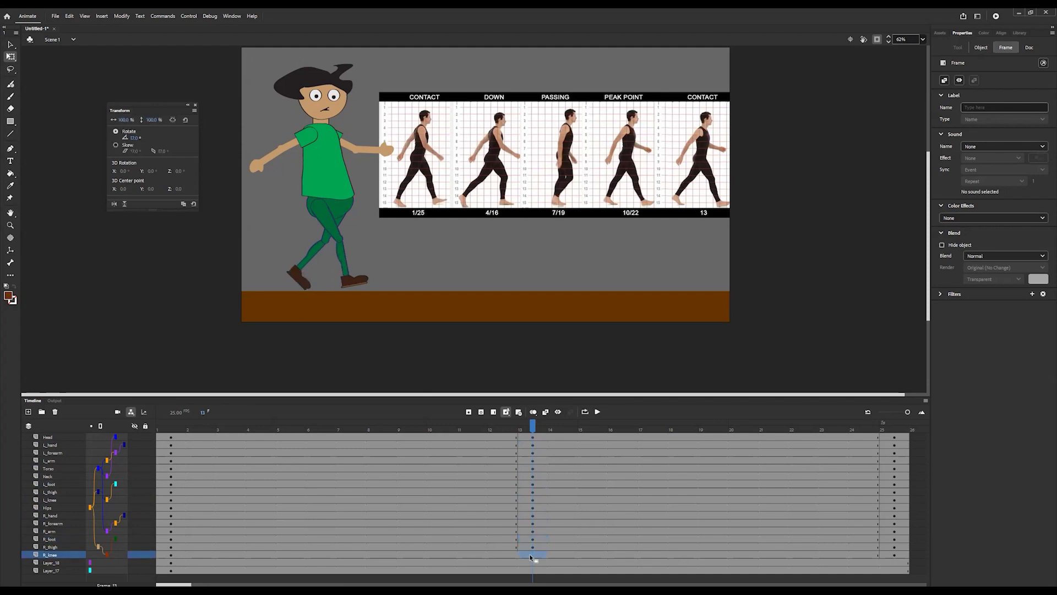
pyautogui.press('F6')
# - Create classic tweens across frames 1 to 25 on all character layers, from Head through R_knee
pyautogui.moveTo(532, 427); pyautogui.dragTo(509, 430)
pyautogui.click(915, 482)
pyautogui.moveTo(892, 438); pyautogui.dragTo(170, 557)
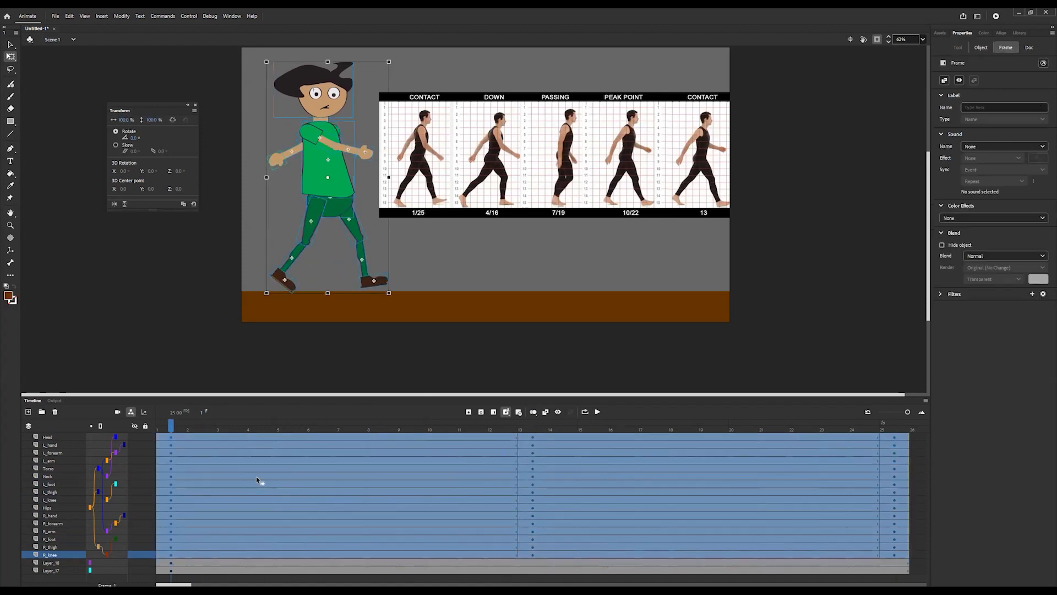
pyautogui.rightClick(217, 443)
pyautogui.click(272, 206)
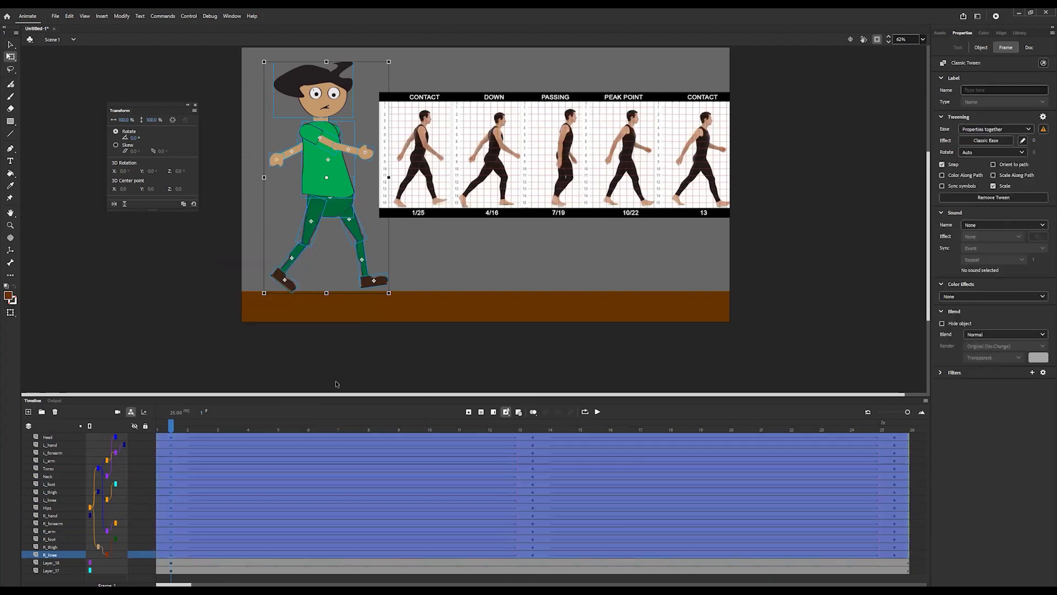
# - Enable looped playback over the whole timeline from frame 1 and preview the walk animation
pyautogui.click(275, 424)
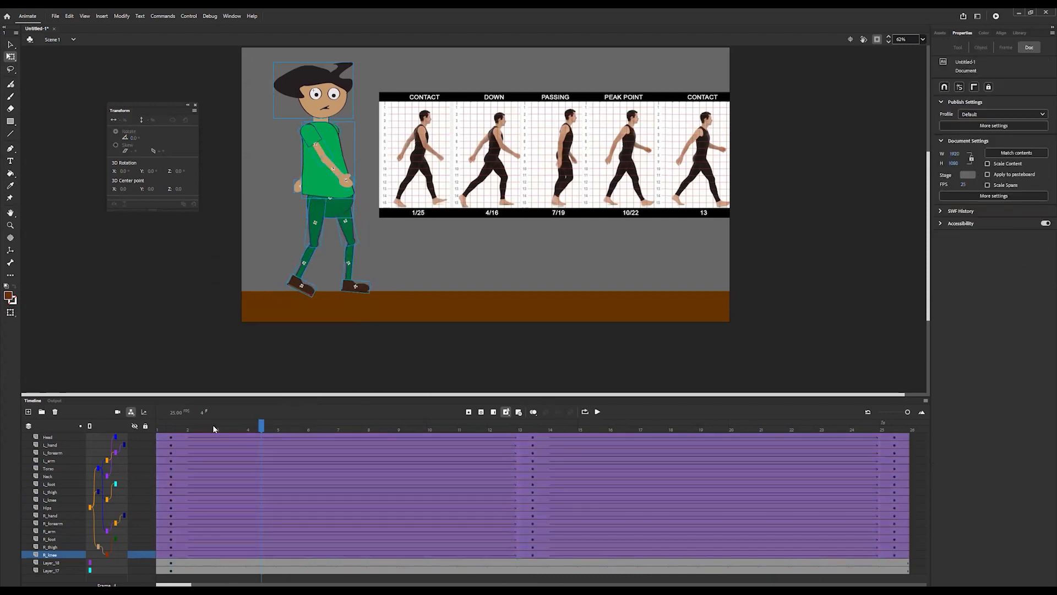
pyautogui.click(584, 411)
pyautogui.moveTo(331, 420); pyautogui.dragTo(903, 422)
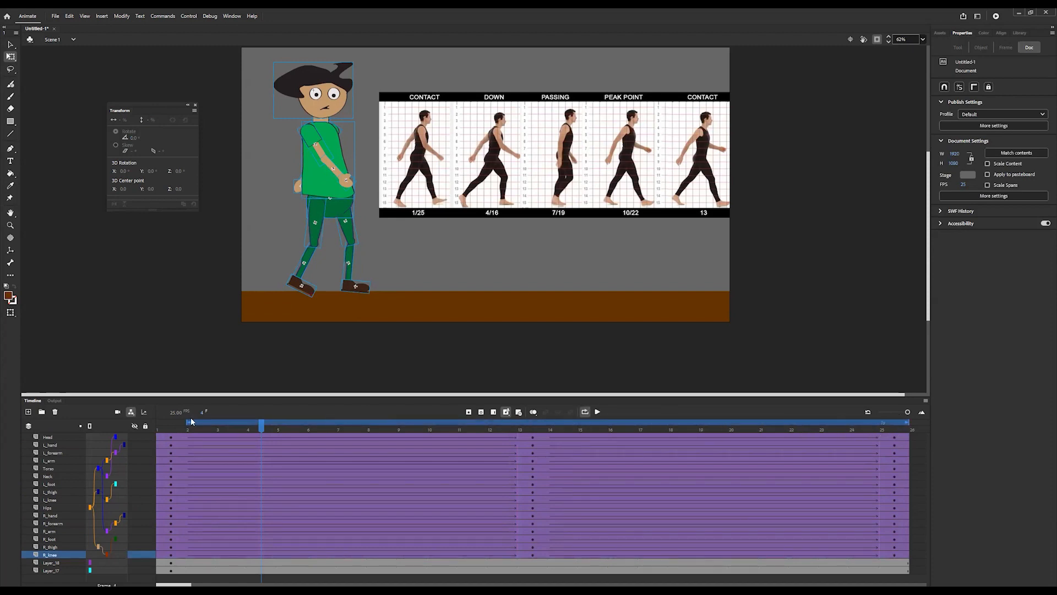
pyautogui.moveTo(189, 422); pyautogui.dragTo(159, 421)
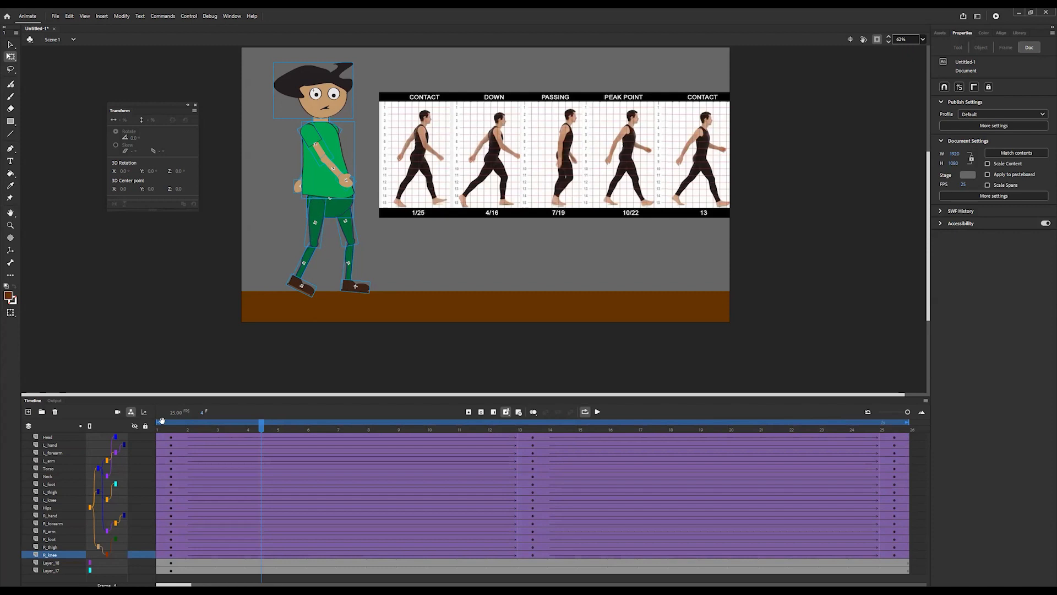
pyautogui.click(597, 411)
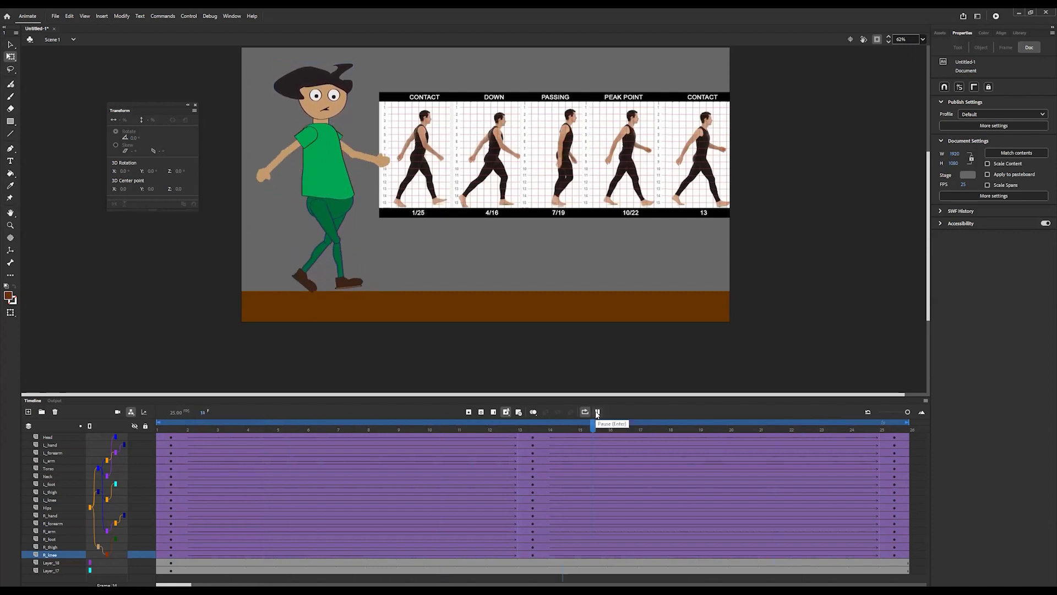
pyautogui.click(597, 413)
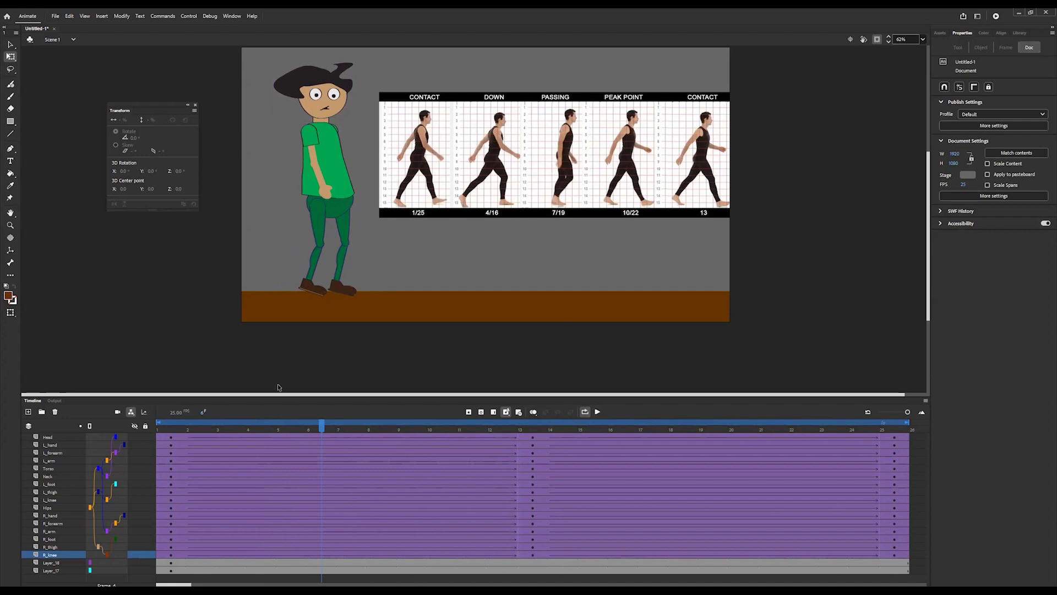
# - On frame 4, lower the hips to a Y position of about 608 for the DOWN pose
pyautogui.click(201, 428)
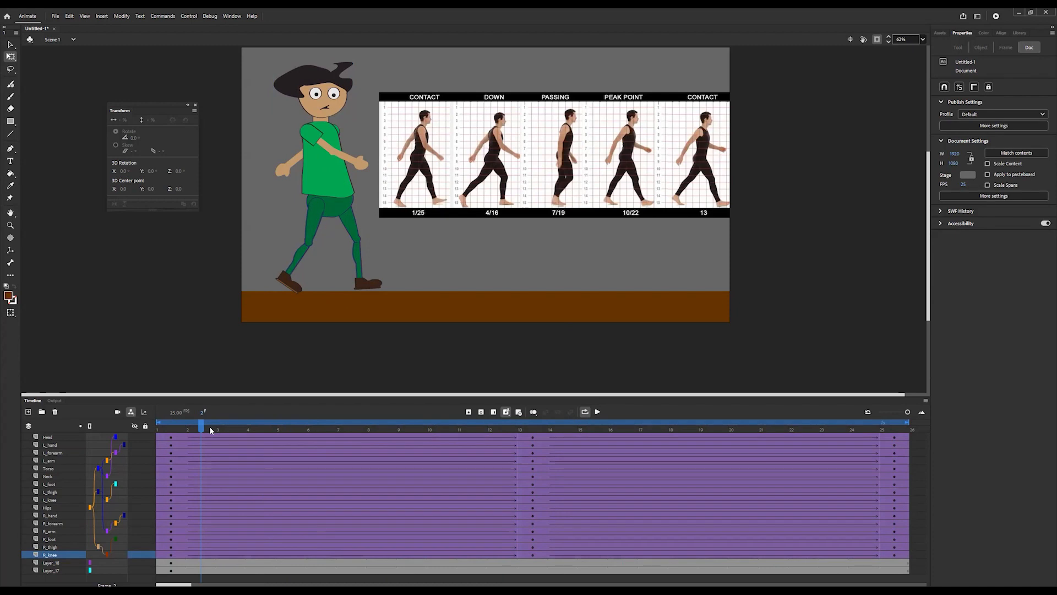
pyautogui.click(260, 427)
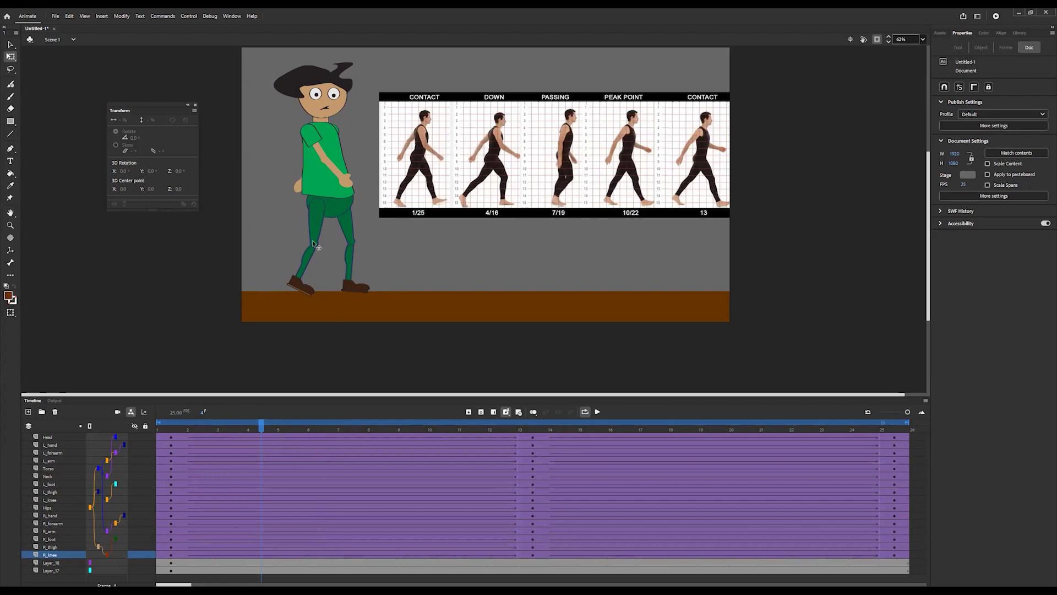
pyautogui.click(332, 204)
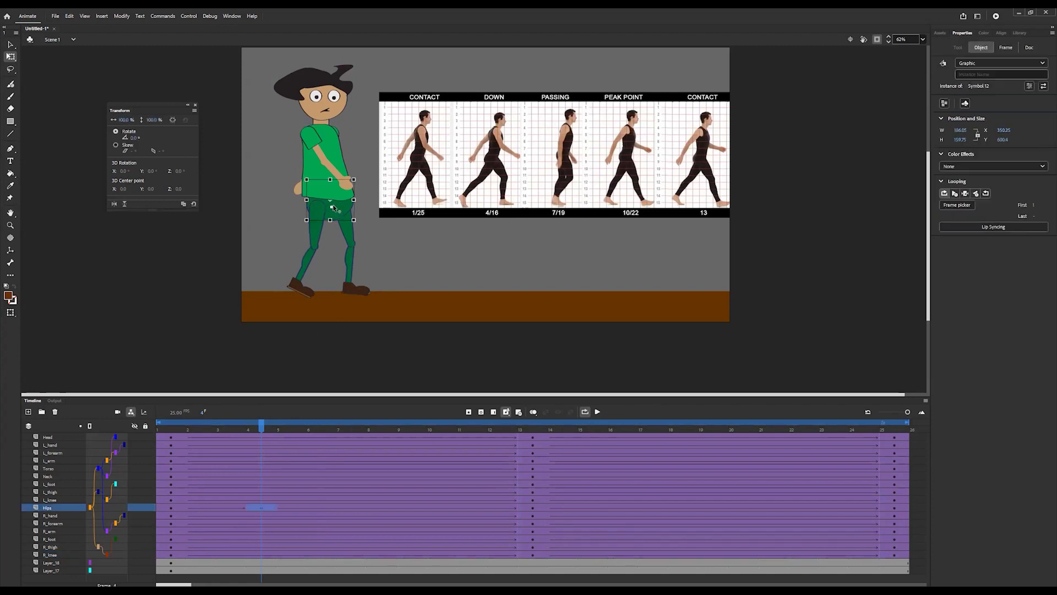
pyautogui.moveTo(332, 207); pyautogui.dragTo(333, 204)
pyautogui.press('Down')
pyautogui.press('Down')
pyautogui.press('Down')
pyautogui.press('Down')
pyautogui.press('Down')
pyautogui.press('Down')
pyautogui.press('Down')
pyautogui.press('Down')
pyautogui.press('Down')
pyautogui.press('Down')
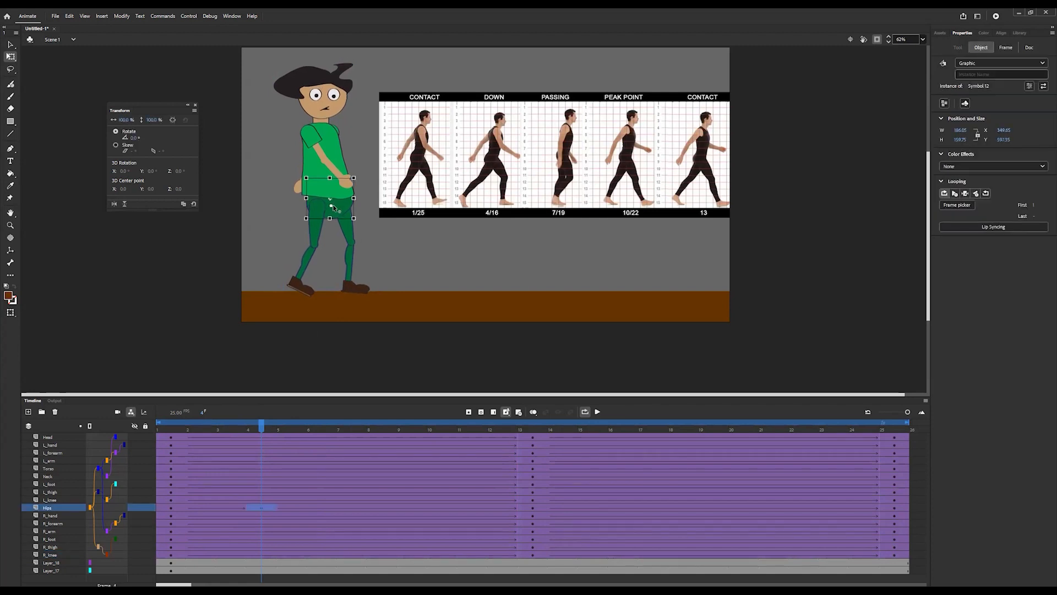
pyautogui.press('Down')
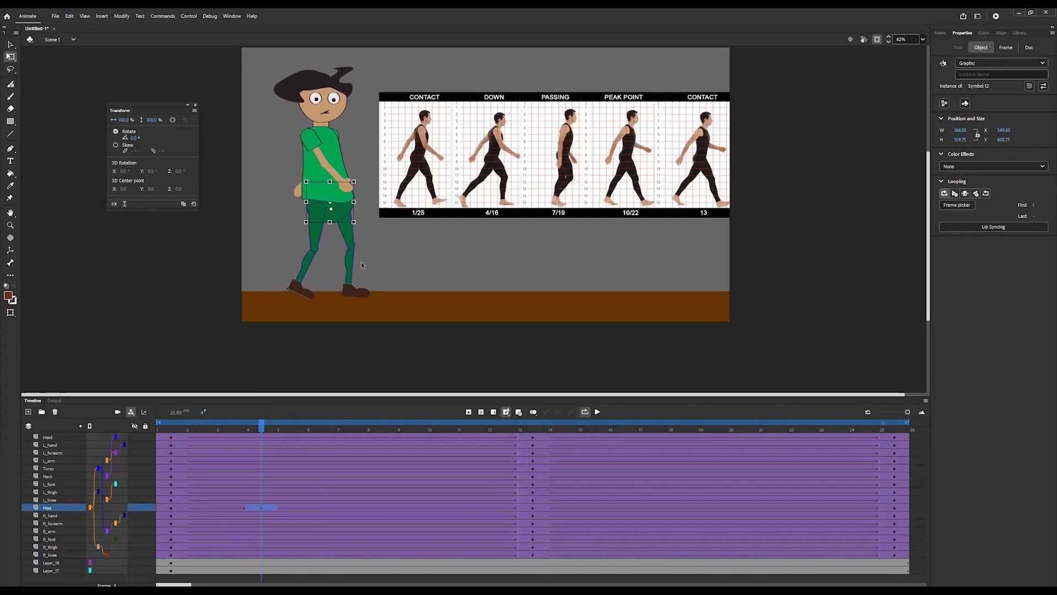
pyautogui.click(397, 244)
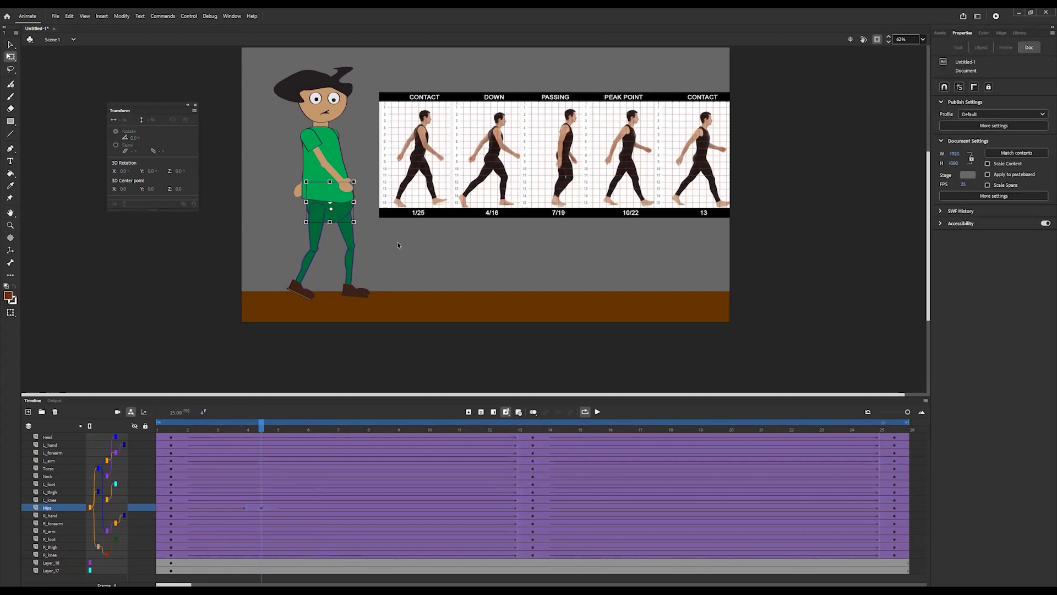
# - Pose the legs on frame 4, rotating the right thigh forward with a vertical lower leg and the left thigh back to about 27°
pyautogui.click(348, 235)
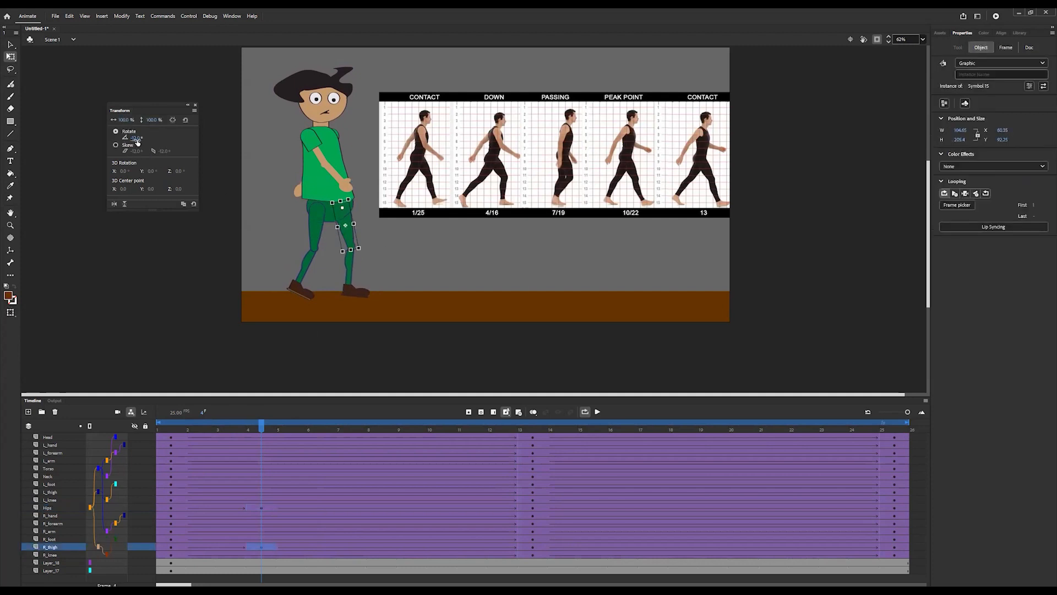
pyautogui.moveTo(137, 138); pyautogui.dragTo(135, 143)
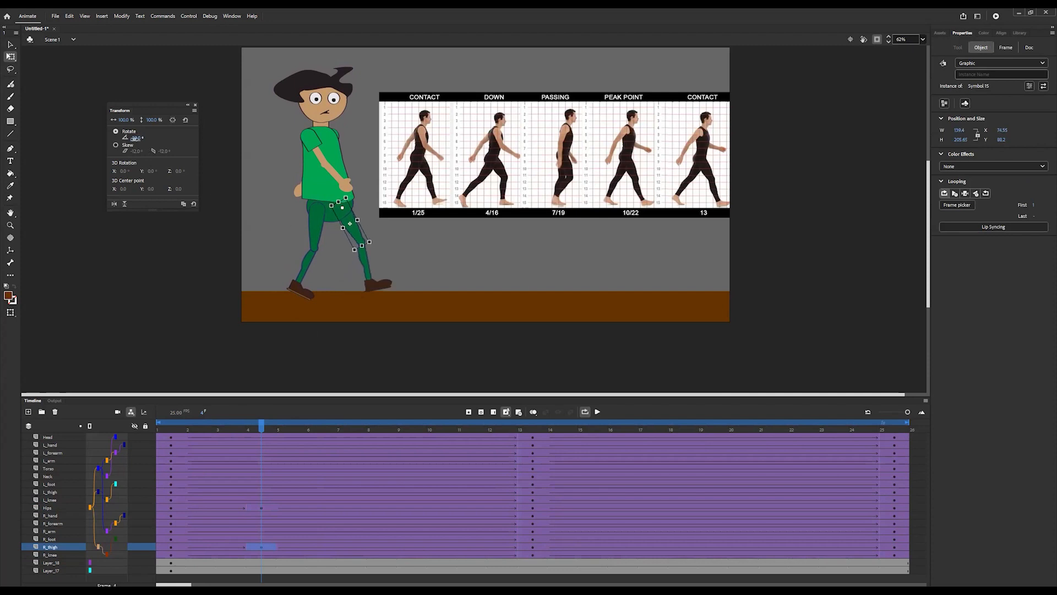
pyautogui.click(449, 260)
pyautogui.click(371, 259)
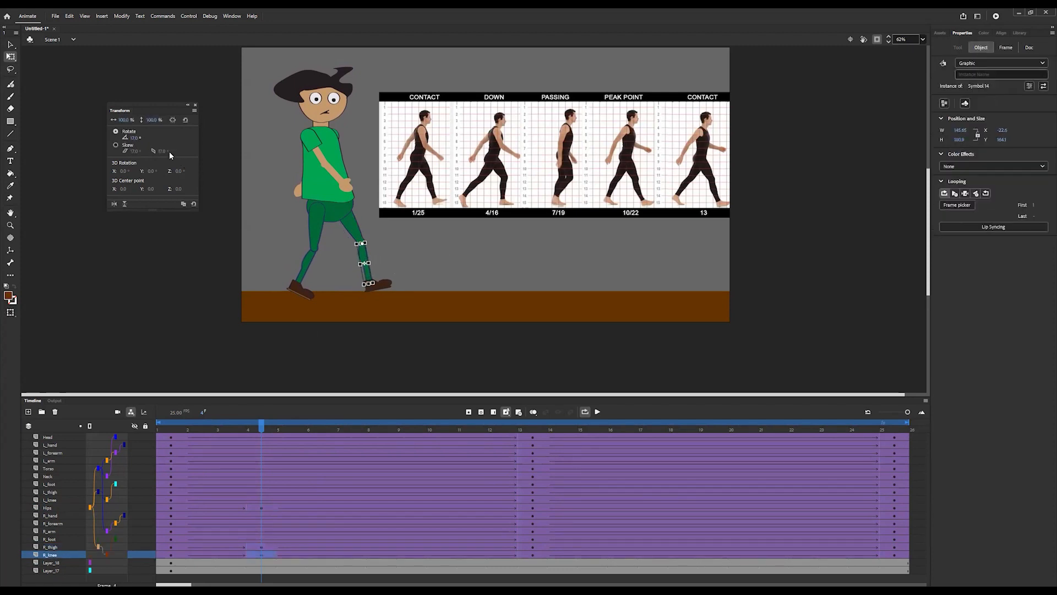
pyautogui.moveTo(134, 138); pyautogui.dragTo(136, 139)
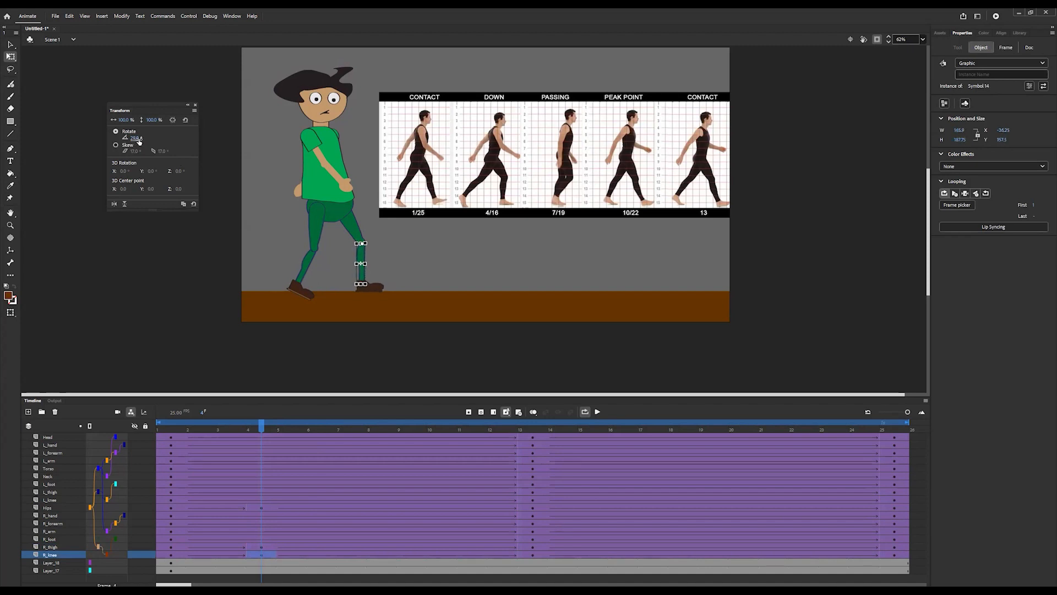
pyautogui.click(304, 233)
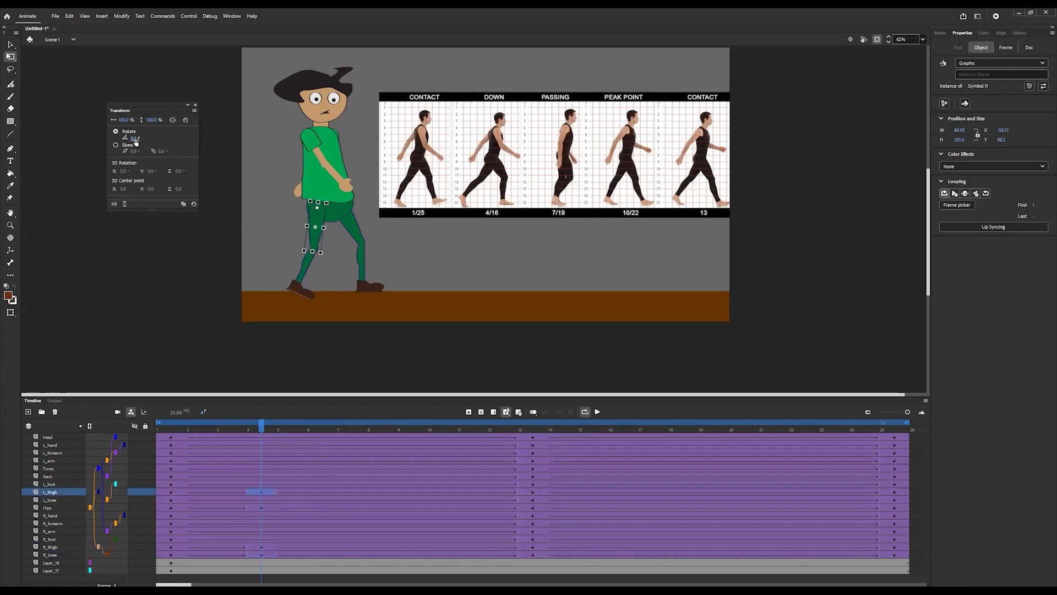
pyautogui.moveTo(135, 139); pyautogui.dragTo(145, 139)
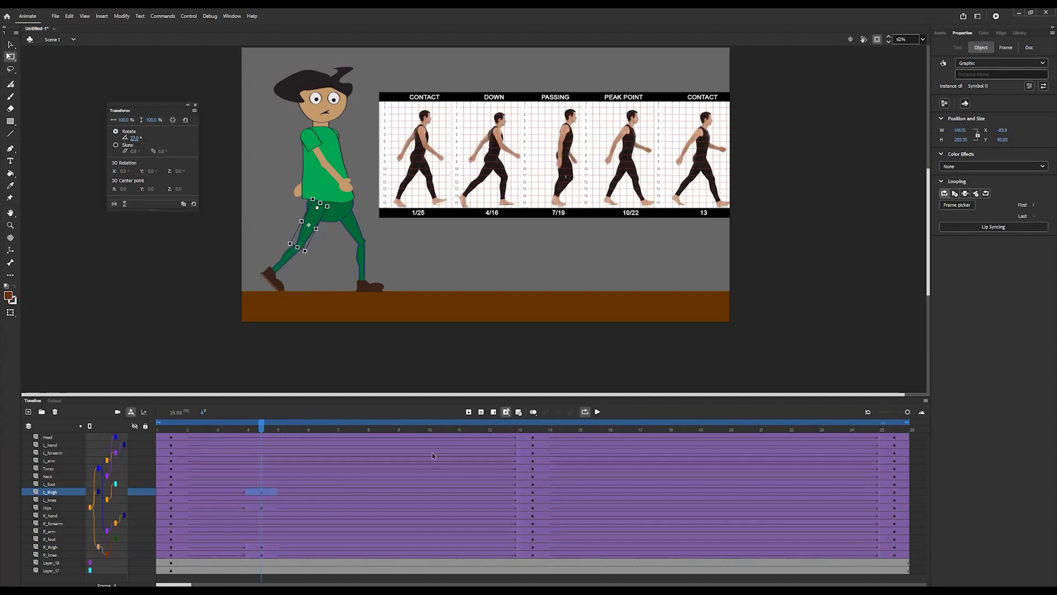
# - Insert frame 4 keyframes on the remaining head, torso, neck, arm, hand and foot layers and on L_knee
pyautogui.click(265, 438)
pyautogui.click(263, 452)
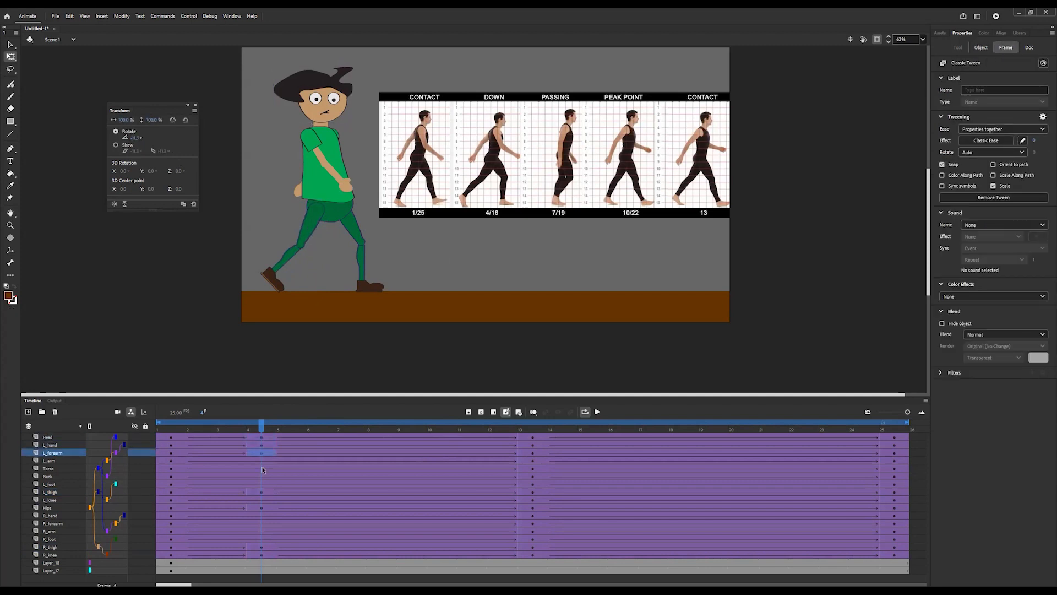
pyautogui.click(263, 460)
pyautogui.click(264, 468)
pyautogui.click(262, 476)
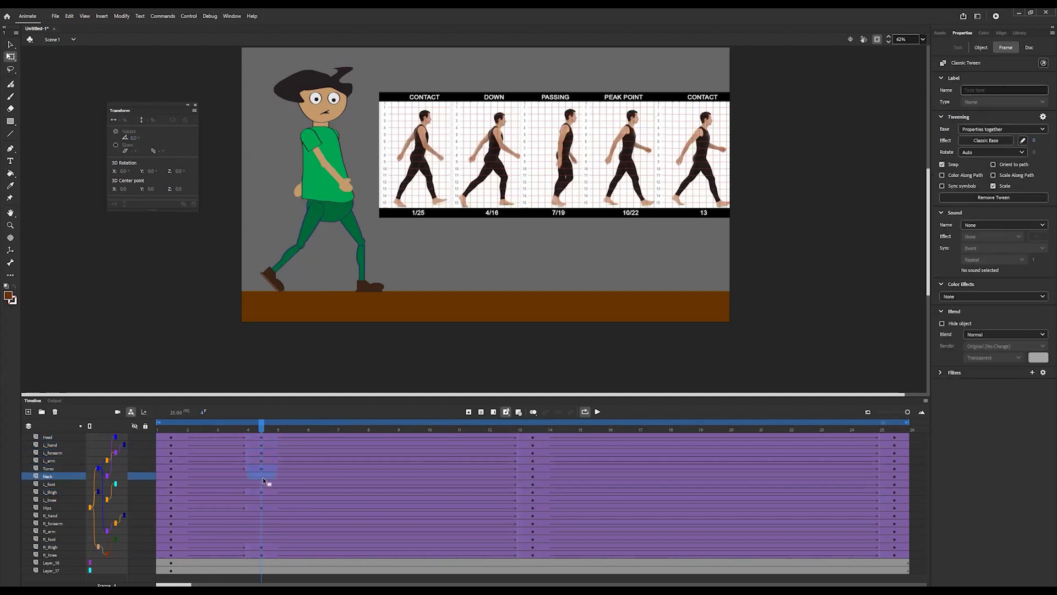
pyautogui.click(263, 484)
pyautogui.click(263, 515)
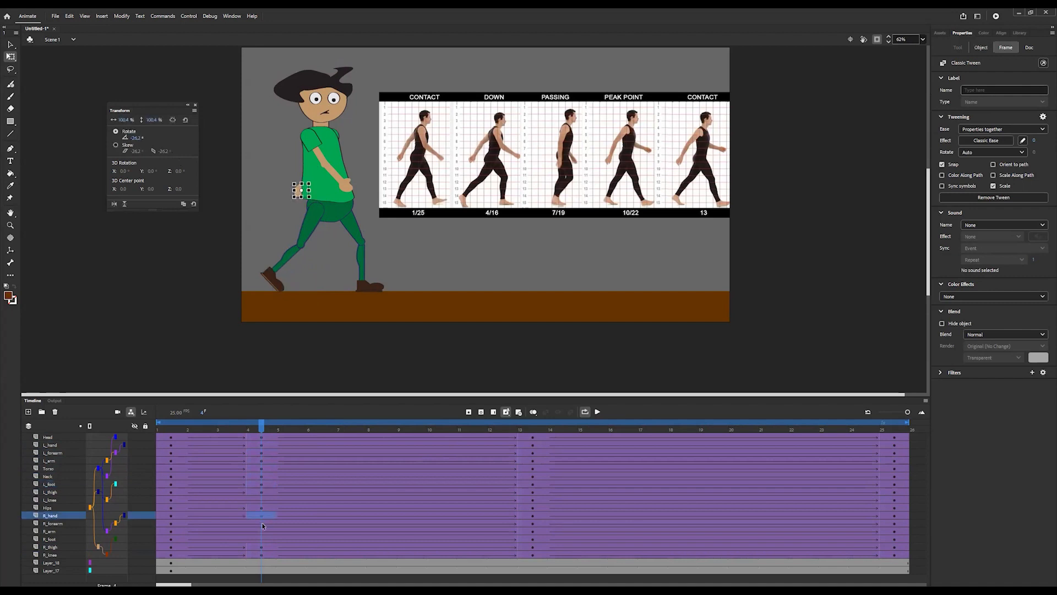
pyautogui.click(262, 499)
pyautogui.click(266, 530)
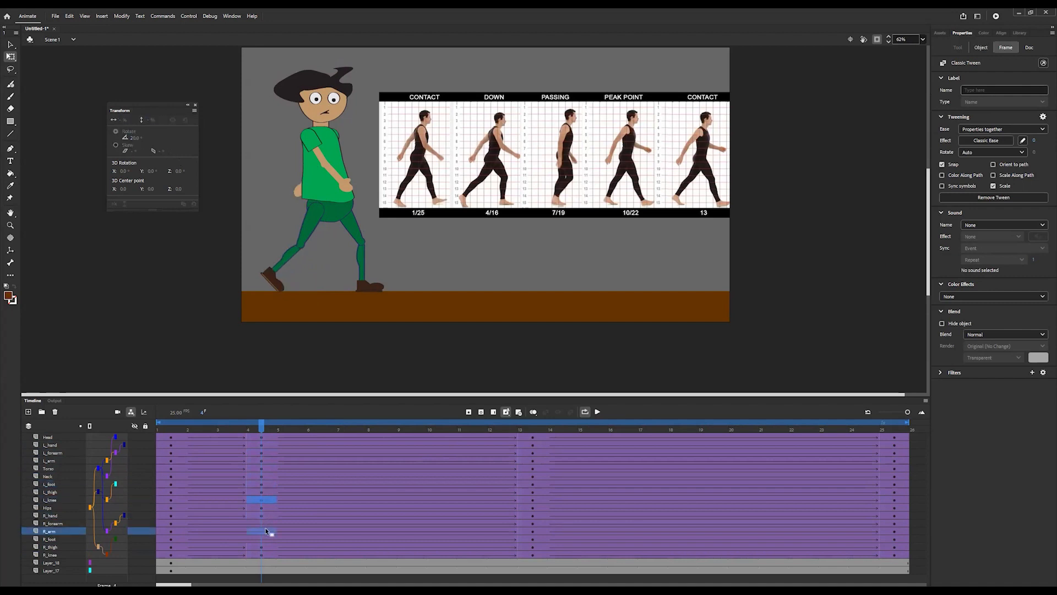
pyautogui.click(263, 523)
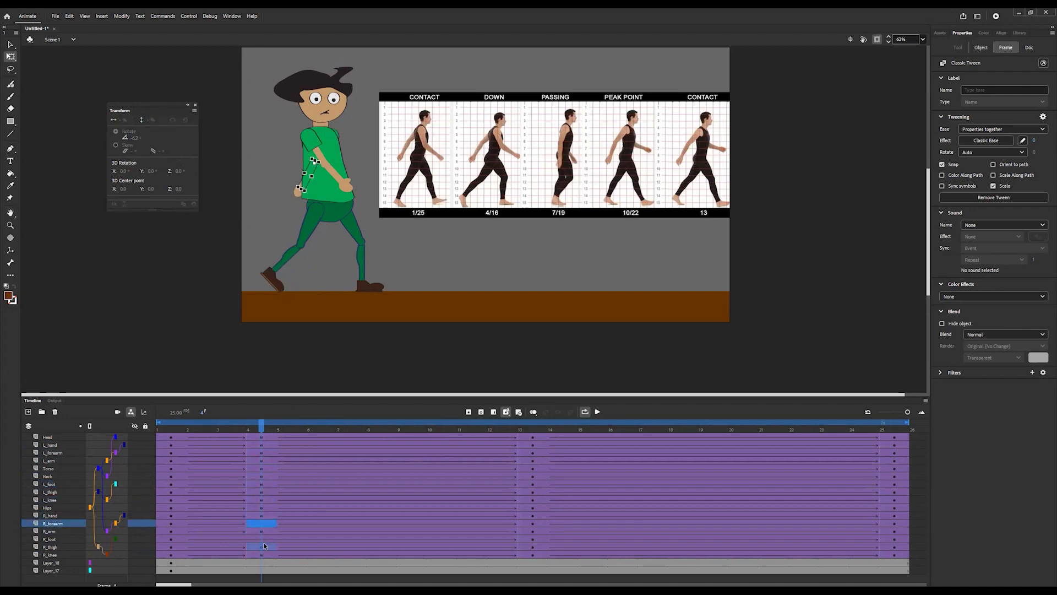
pyautogui.click(265, 547)
pyautogui.click(264, 539)
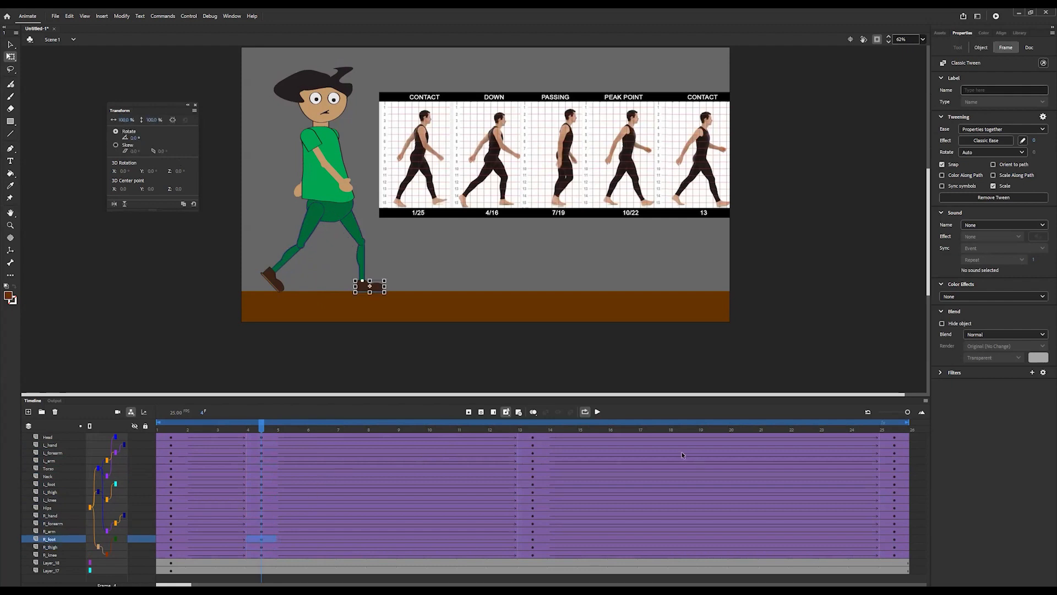
# - On frame 16, lower the hips to a Y position of about 614 for the second DOWN pose
pyautogui.click(619, 428)
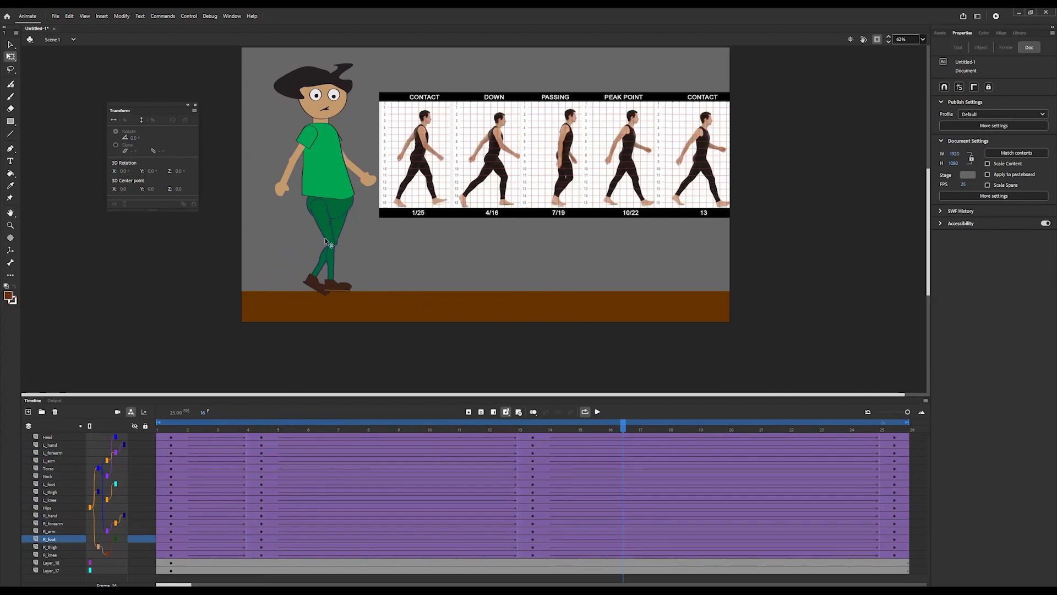
pyautogui.click(337, 216)
pyautogui.moveTo(339, 214); pyautogui.dragTo(349, 220)
pyautogui.hotkey('ctrl', 'z')
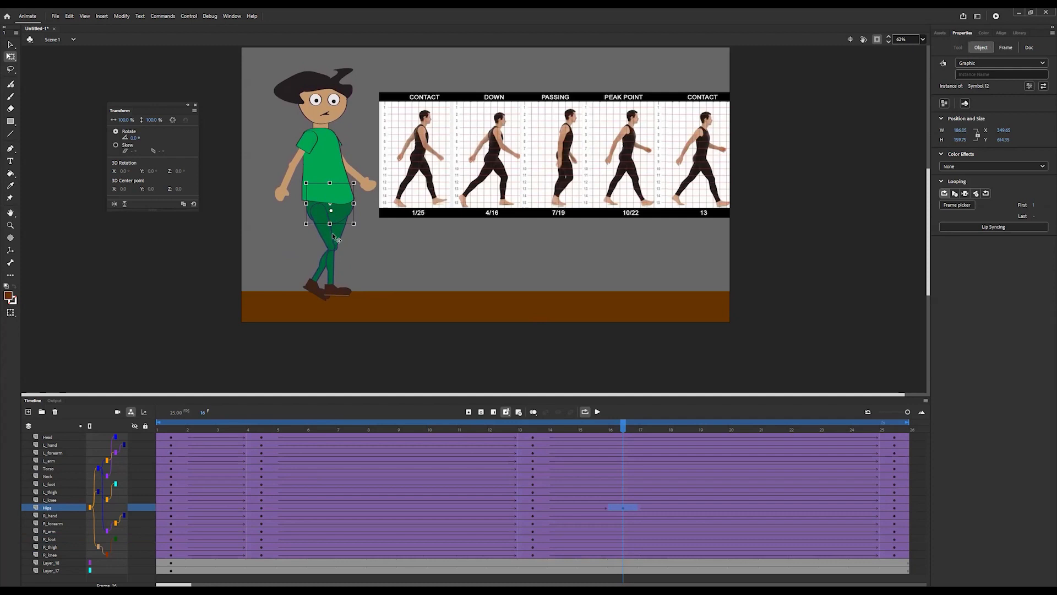
# - Pose the legs on frame 16, rotating the left thigh forward with a vertical lower leg and the right thigh backward
pyautogui.click(333, 237)
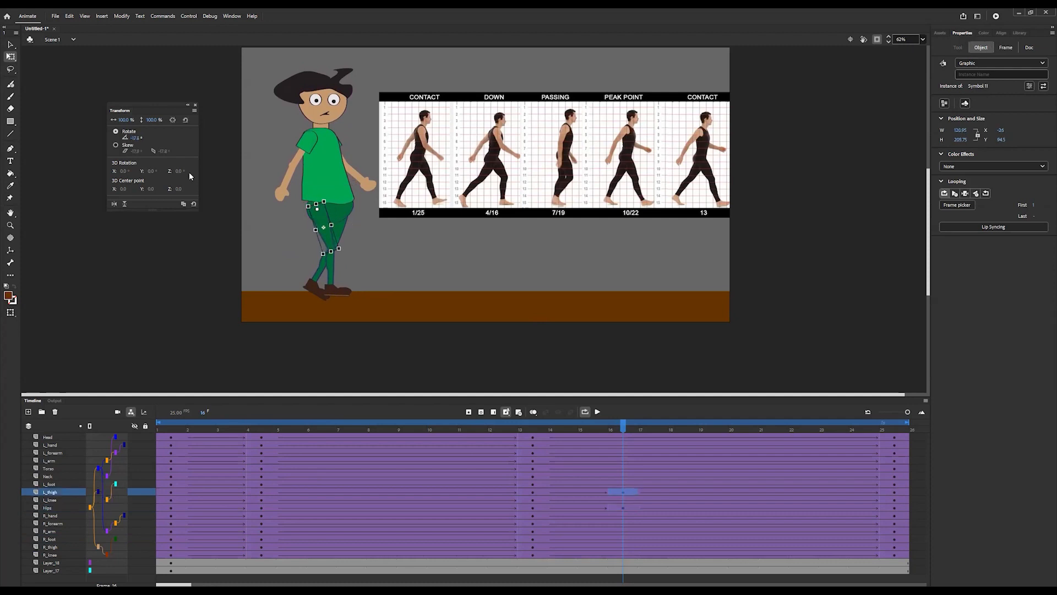
pyautogui.moveTo(137, 137); pyautogui.dragTo(139, 138)
pyautogui.click(341, 265)
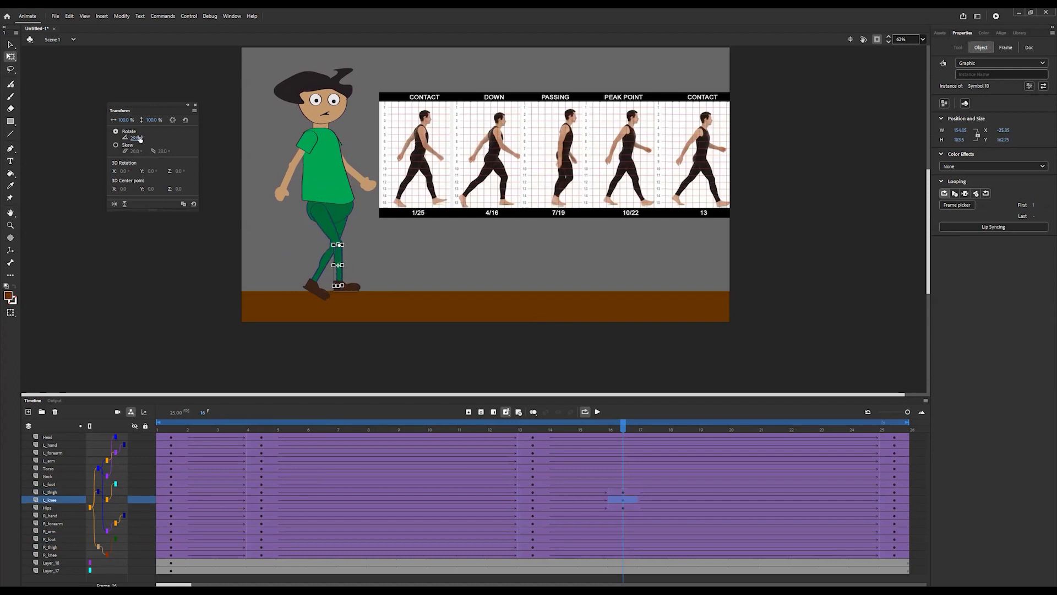
pyautogui.click(342, 227)
pyautogui.moveTo(146, 139); pyautogui.dragTo(147, 139)
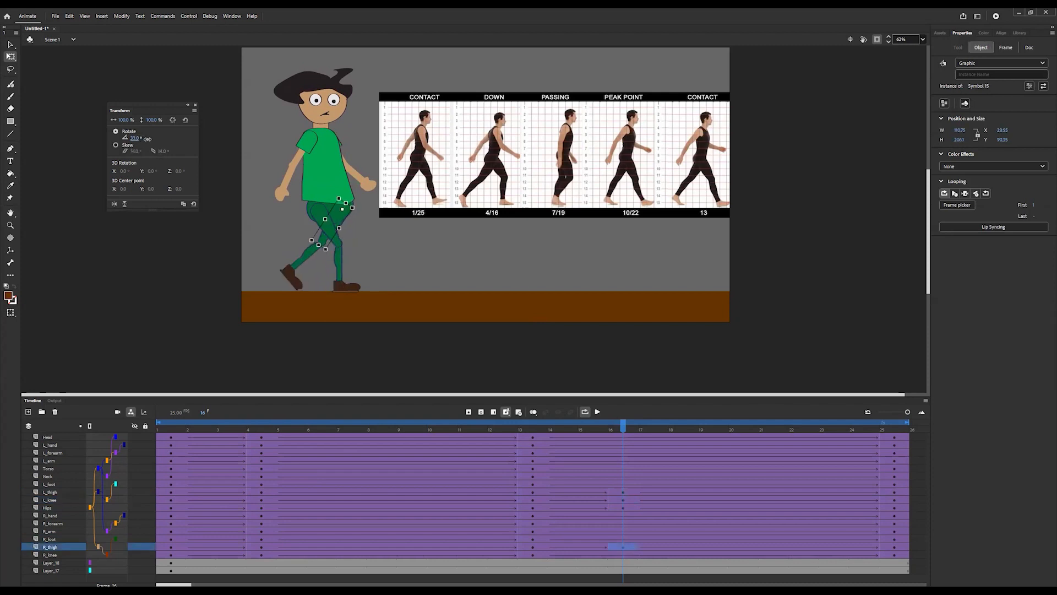
# - Insert frame 16 keyframes on the remaining head, torso, neck, arm, forearm, hand and foot layers and on R_knee
pyautogui.click(620, 438)
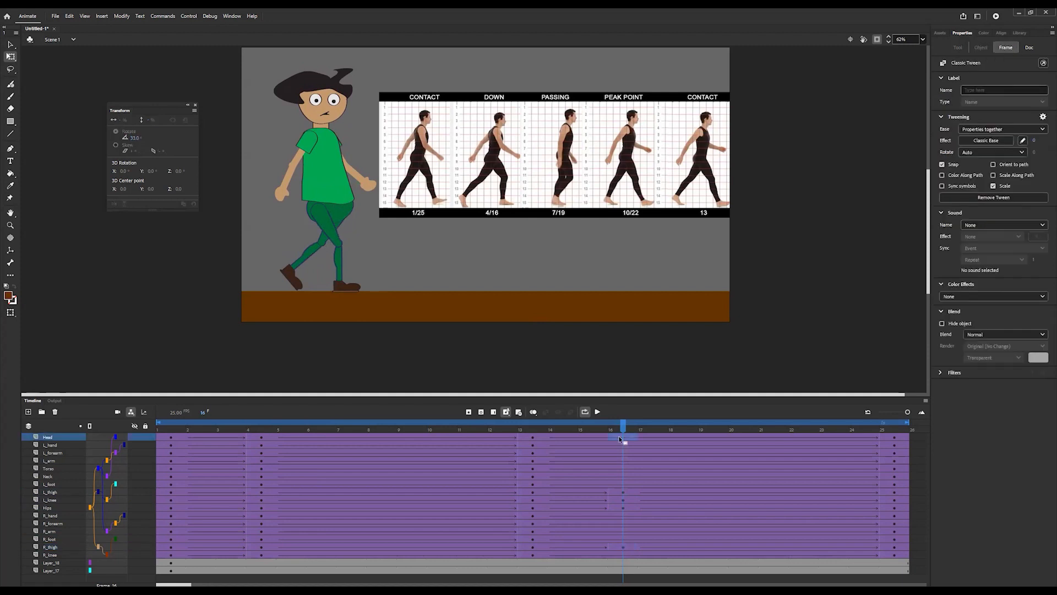
pyautogui.click(619, 444)
pyautogui.click(619, 452)
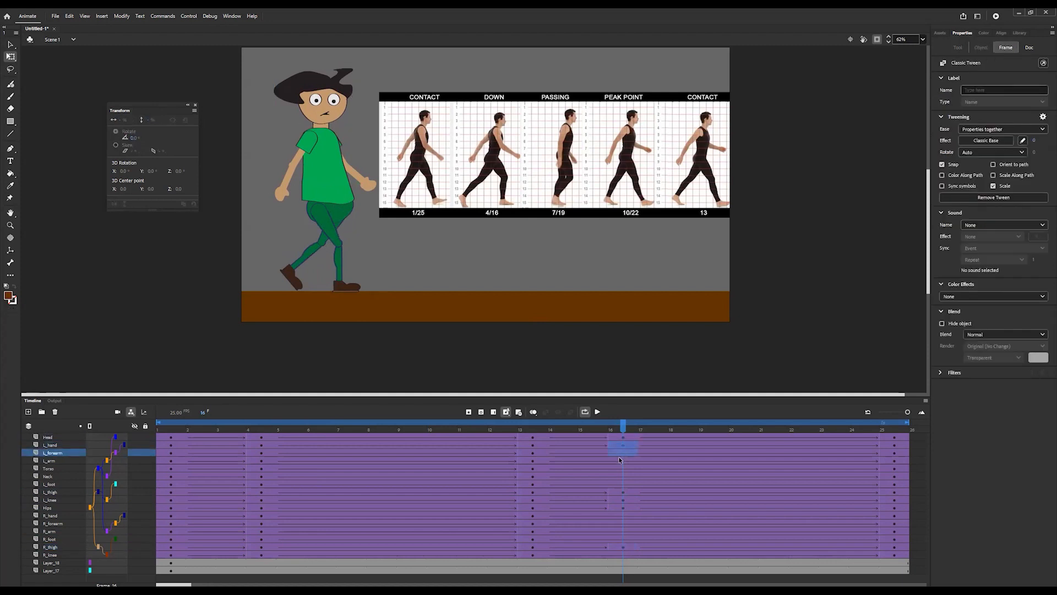
pyautogui.click(619, 460)
pyautogui.click(618, 468)
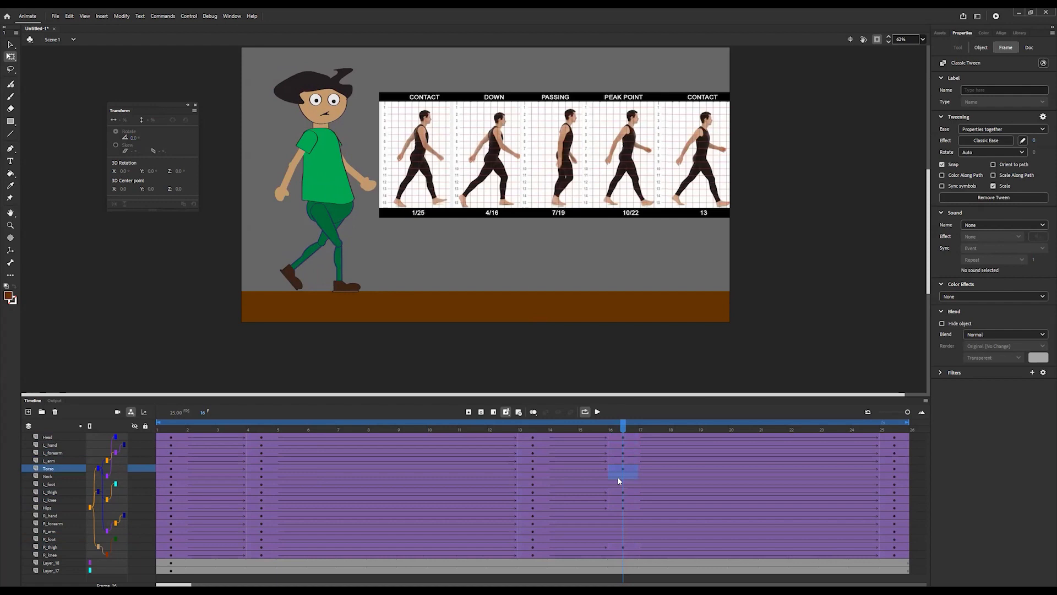
pyautogui.click(617, 476)
pyautogui.click(618, 484)
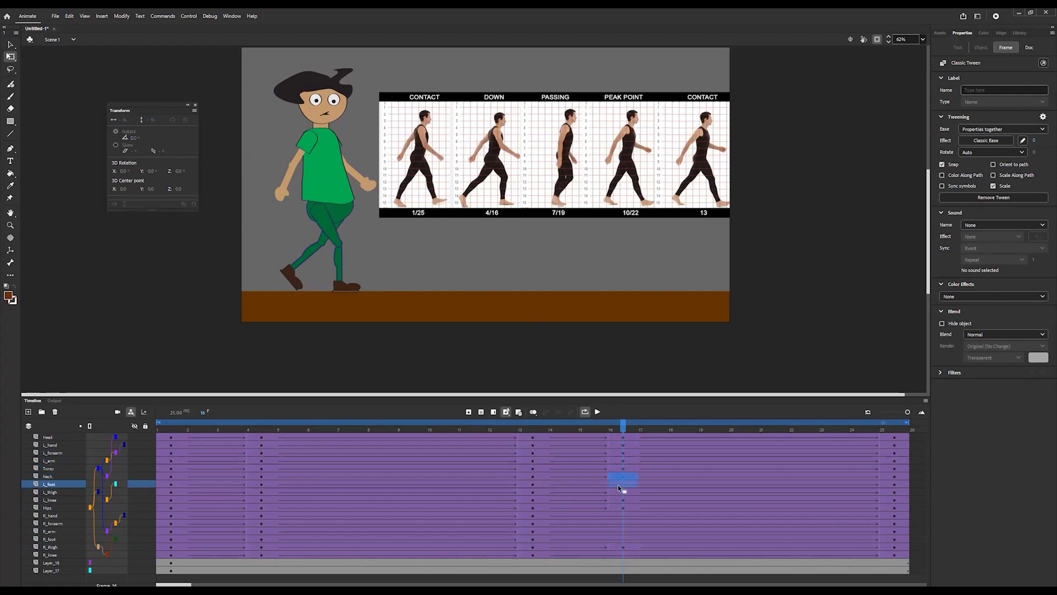
pyautogui.click(617, 518)
pyautogui.click(618, 524)
pyautogui.click(618, 531)
pyautogui.click(618, 541)
pyautogui.click(618, 555)
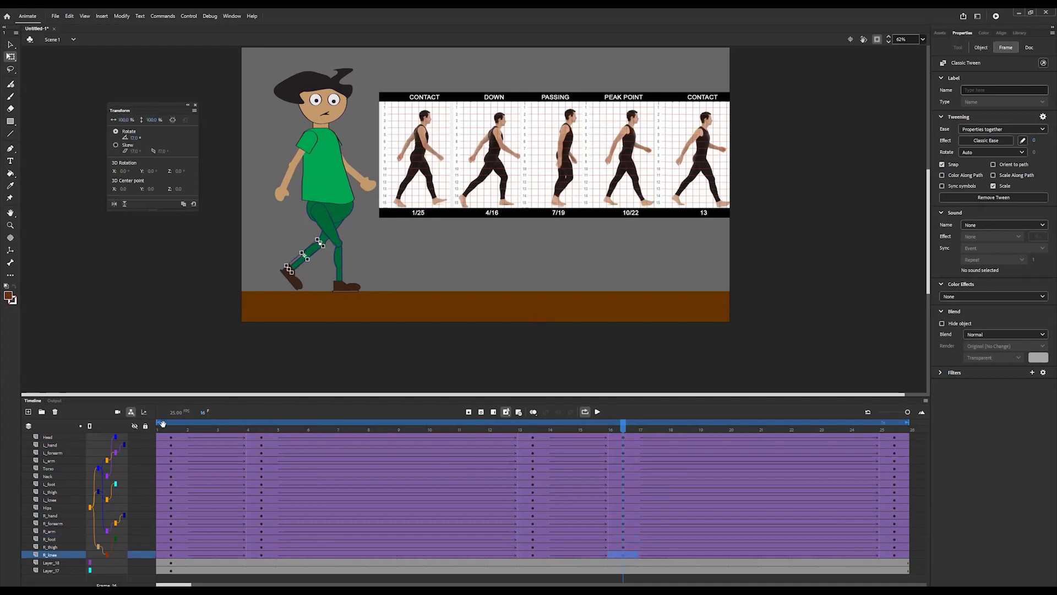
# - On frame 7, raise the hips to a Y position of about 592 for the PASSING pose
pyautogui.moveTo(163, 424); pyautogui.dragTo(356, 429)
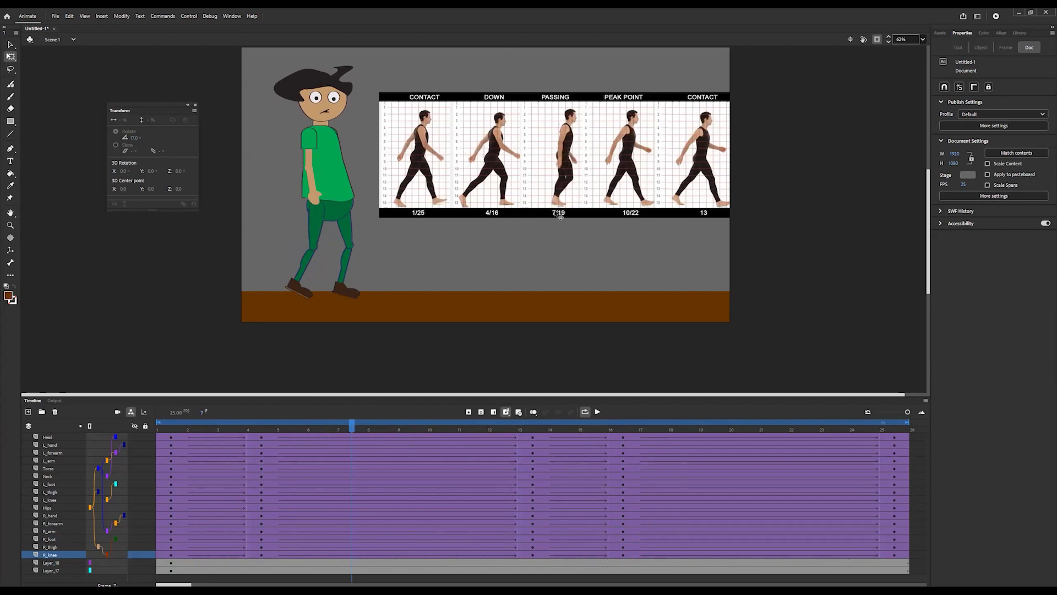
pyautogui.click(334, 211)
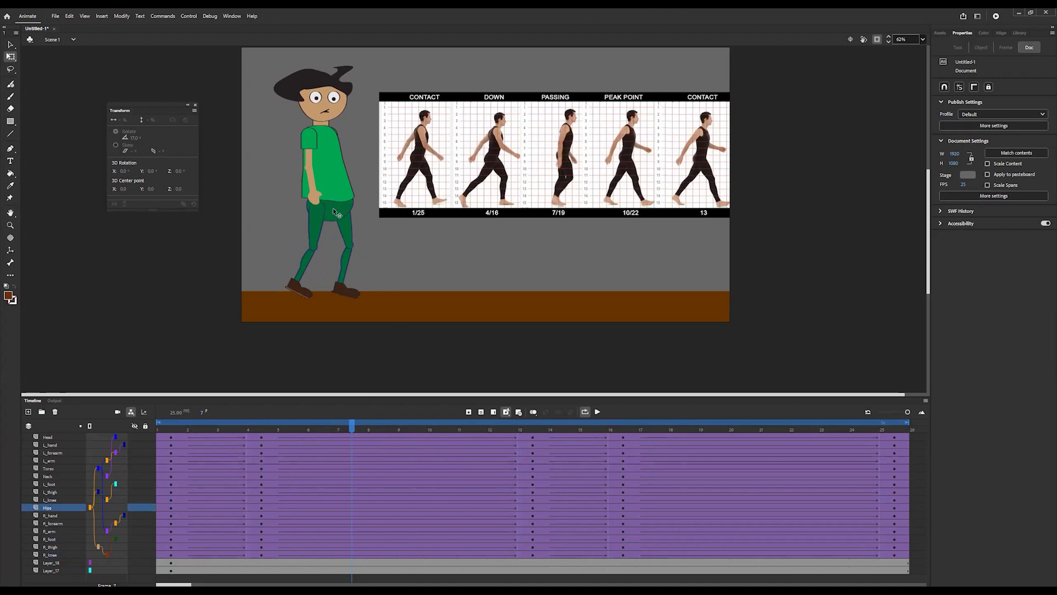
pyautogui.click(334, 211)
pyautogui.press('Up')
pyautogui.press('Up')
pyautogui.press('Up')
pyautogui.press('Up')
pyautogui.press('Up')
pyautogui.press('Up')
pyautogui.press('Up')
pyautogui.press('Up')
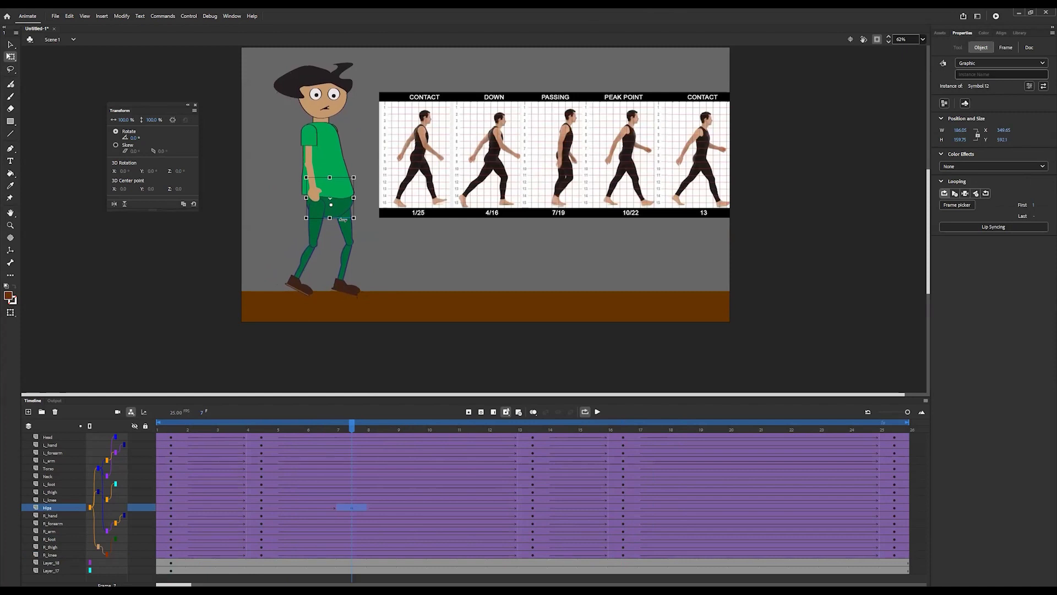
# - Pose the lower legs on frame 7, rotating the right one to vertical and bending the left one backward off the ground
pyautogui.moveTo(351, 239); pyautogui.dragTo(369, 248)
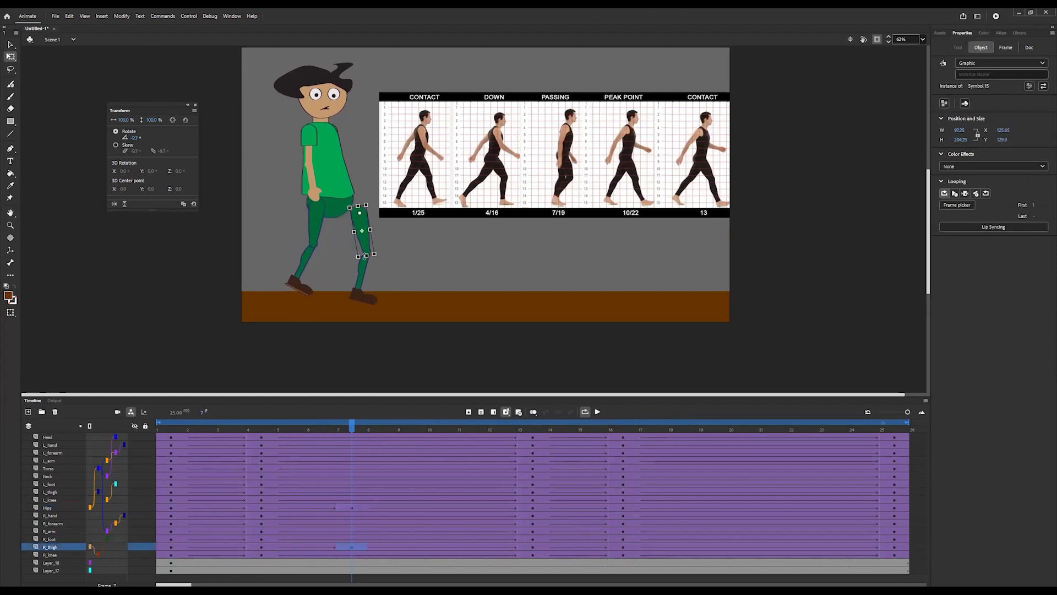
pyautogui.hotkey('ctrl', 'z')
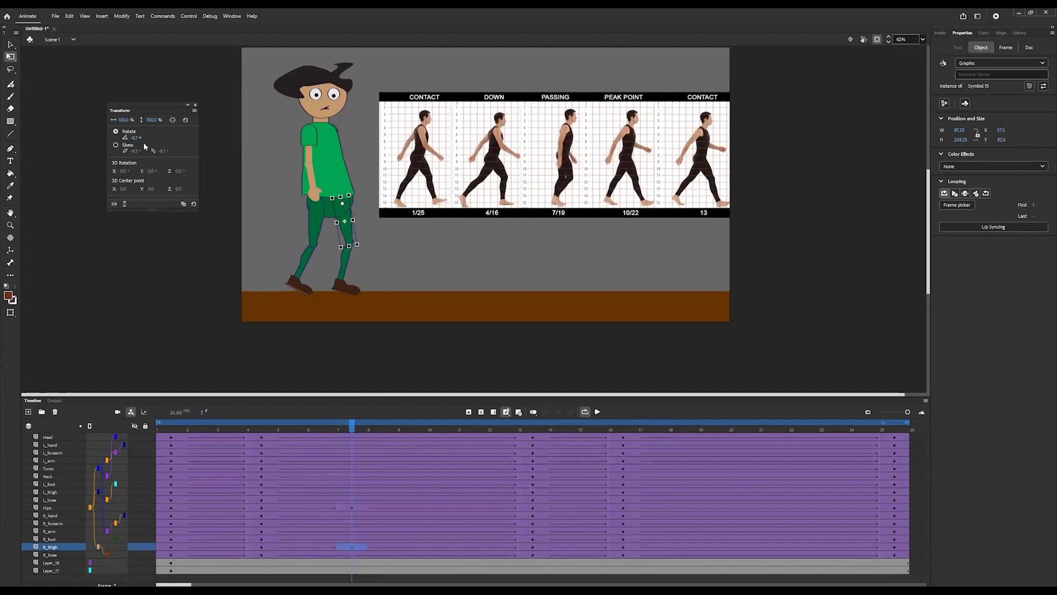
pyautogui.click(350, 264)
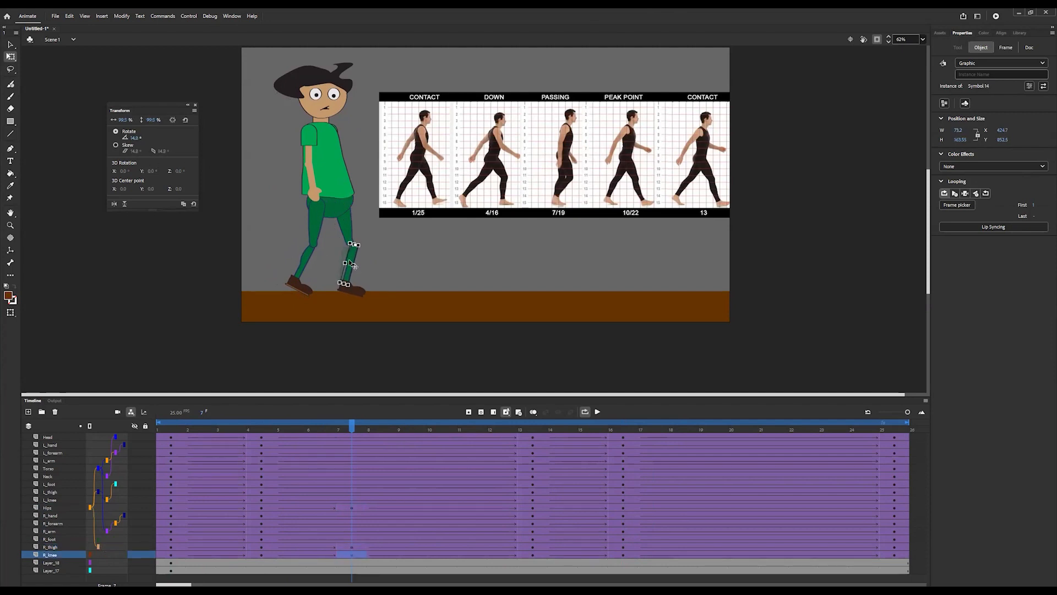
pyautogui.hotkey('ctrl', 'z')
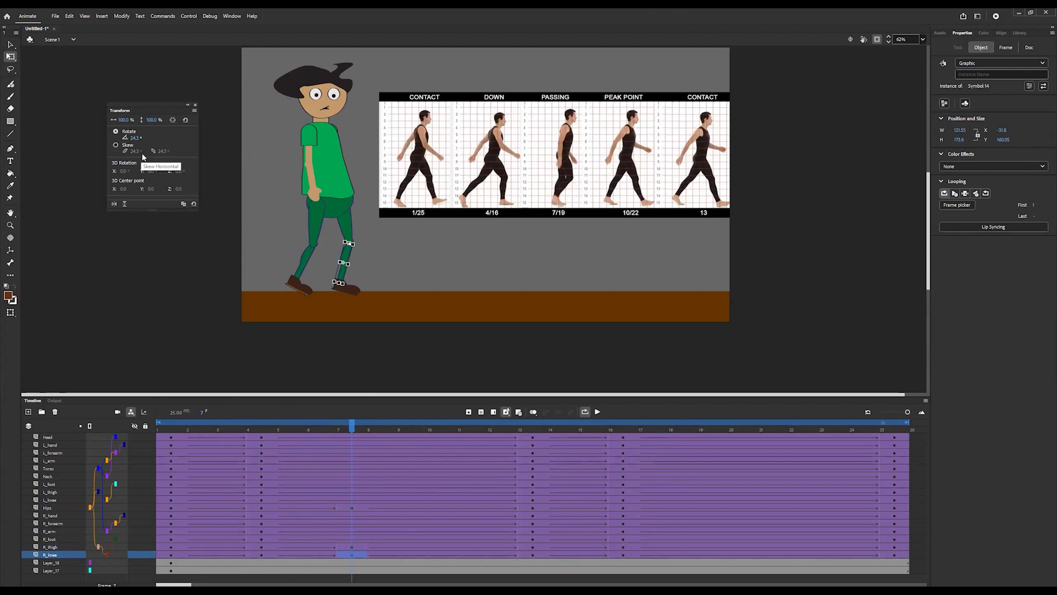
pyautogui.moveTo(136, 137); pyautogui.dragTo(127, 138)
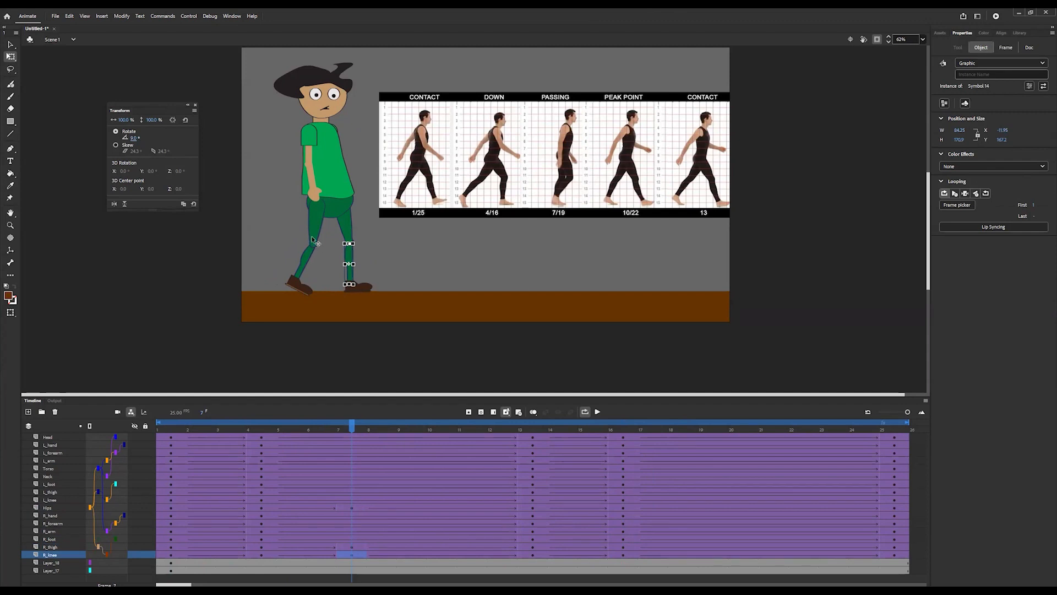
pyautogui.click(311, 260)
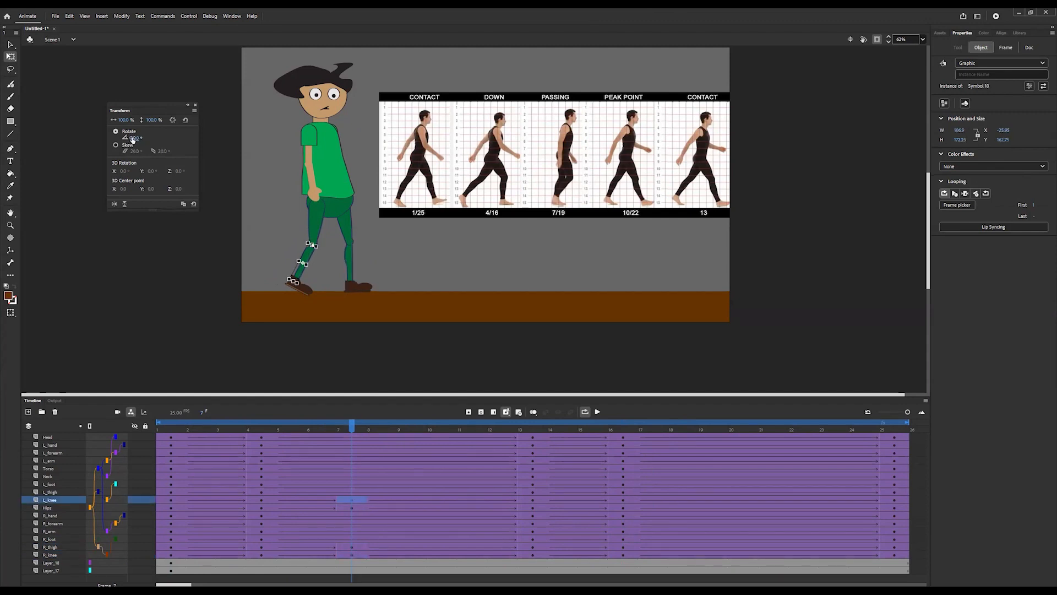
pyautogui.moveTo(135, 137); pyautogui.dragTo(154, 137)
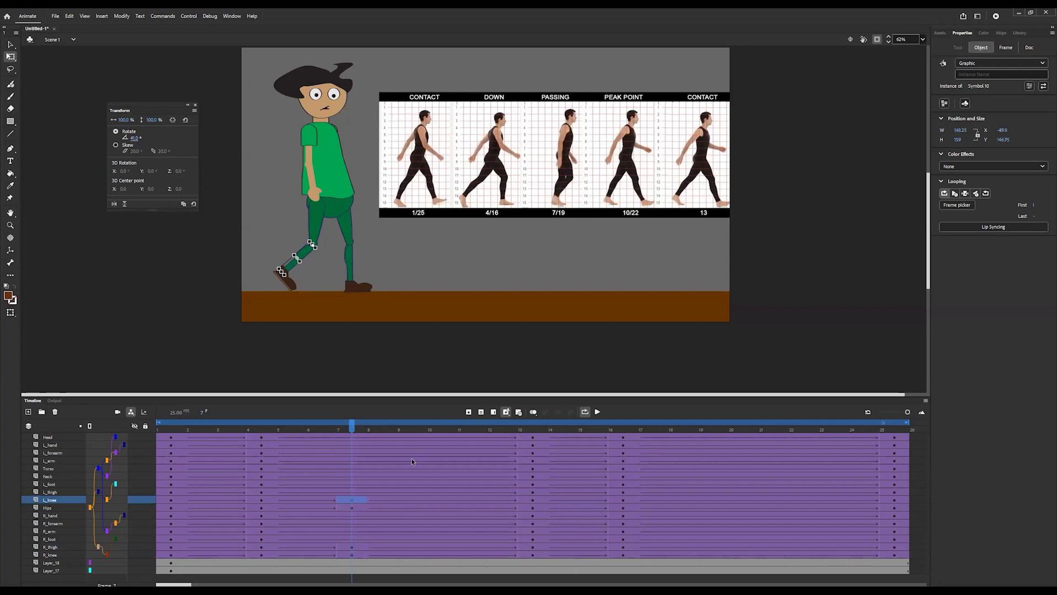
# - Insert frame 7 keyframes on the remaining head, torso, neck, arm, forearm, hand and foot layers and on L_thigh
pyautogui.moveTo(358, 439); pyautogui.dragTo(358, 459)
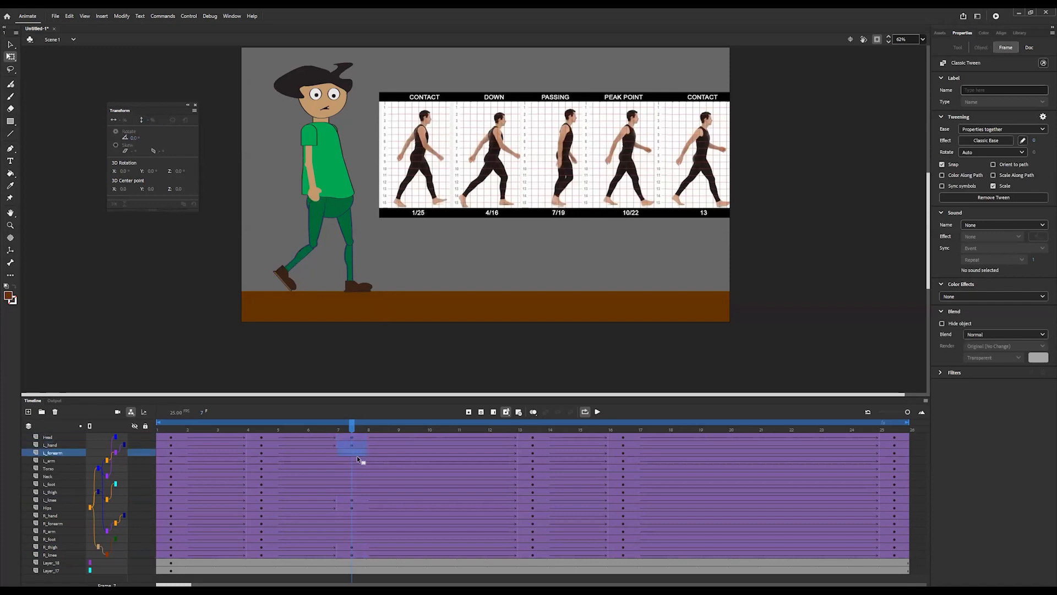
pyautogui.press('F6')
pyautogui.click(357, 462)
pyautogui.press('F6')
pyautogui.click(357, 474)
pyautogui.press('F6')
pyautogui.click(357, 470)
pyautogui.press('F6')
pyautogui.click(356, 484)
pyautogui.click(352, 491)
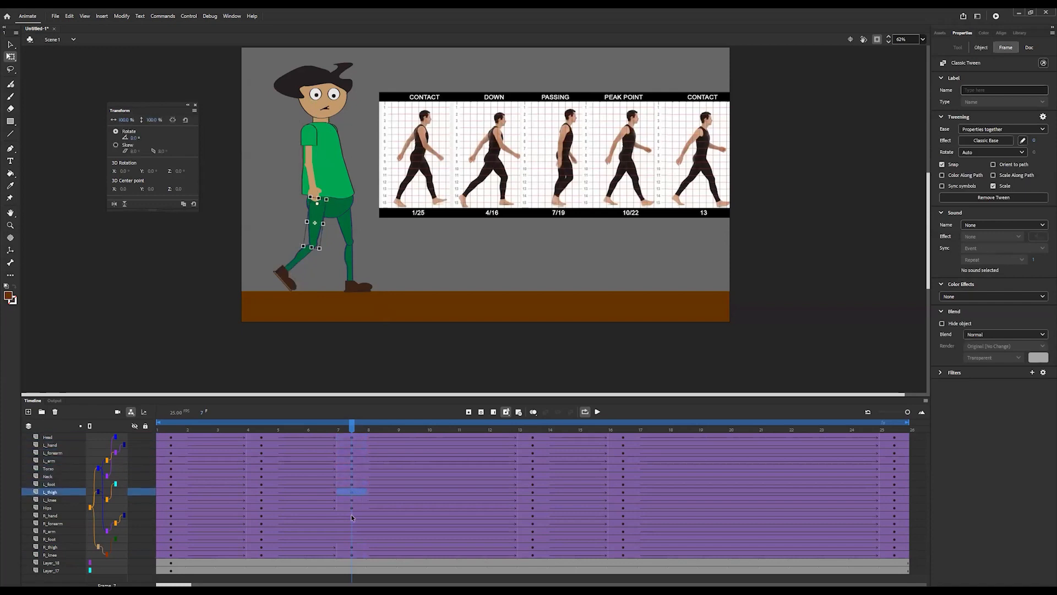
pyautogui.click(352, 522)
pyautogui.press('F6')
pyautogui.click(353, 515)
pyautogui.press('F6')
pyautogui.click(353, 532)
pyautogui.press('F6')
pyautogui.click(353, 539)
pyautogui.press('F6')
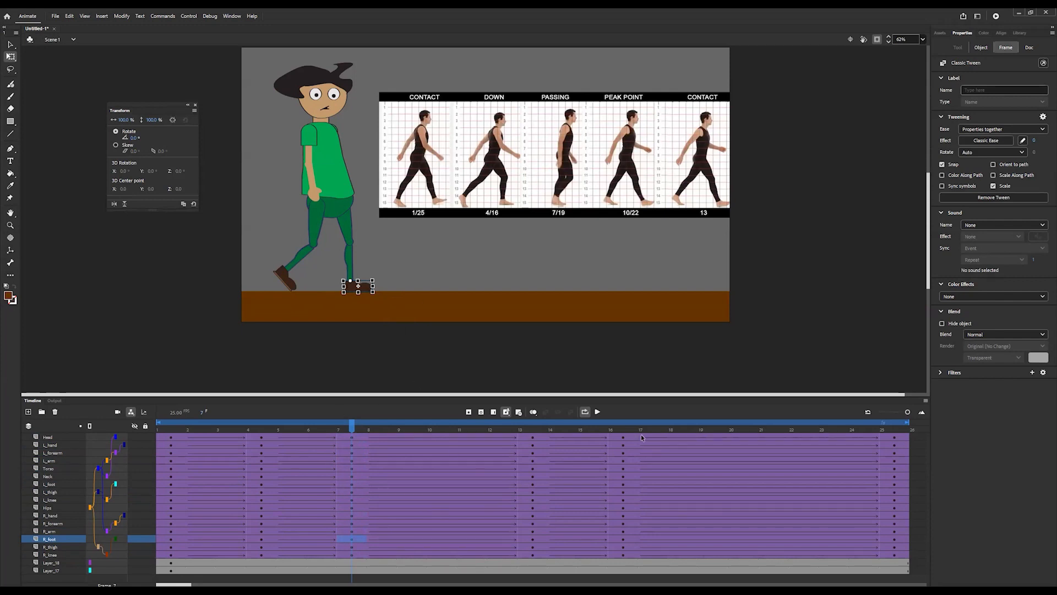
# - On frame 19, raise the hips to a Y position of about 599 for the second PASSING pose
pyautogui.click(705, 431)
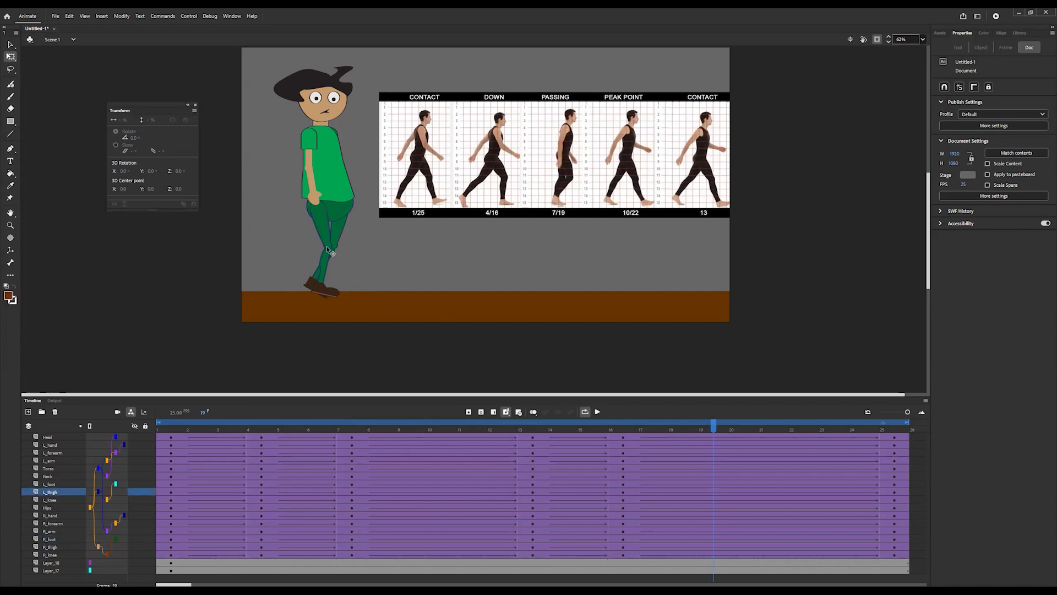
pyautogui.moveTo(339, 219); pyautogui.dragTo(346, 223)
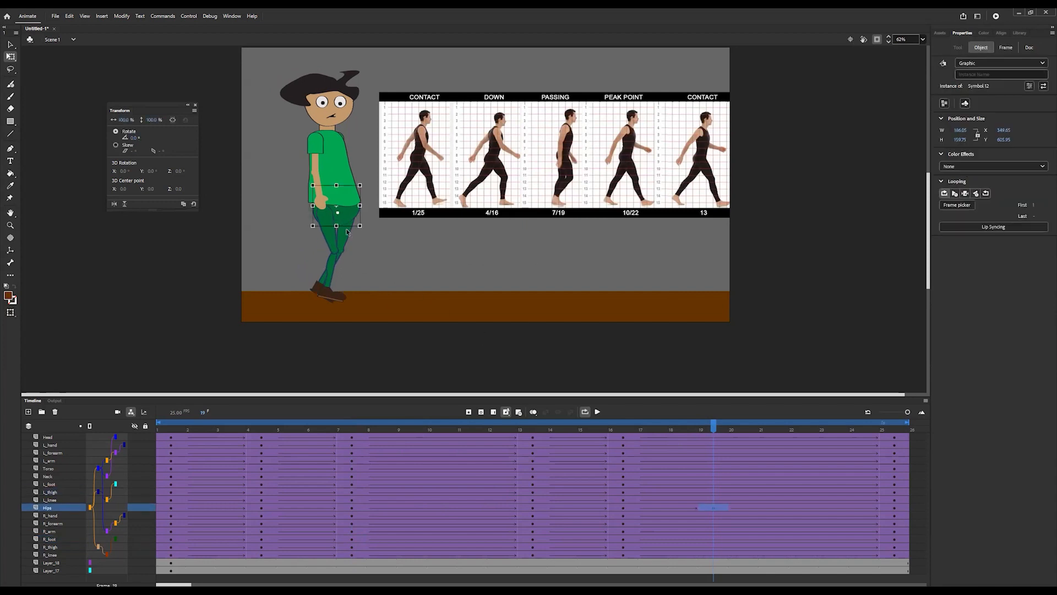
pyautogui.hotkey('ctrl', 'z')
pyautogui.press('Up')
pyautogui.press('Up')
pyautogui.press('Up')
pyautogui.press('Up')
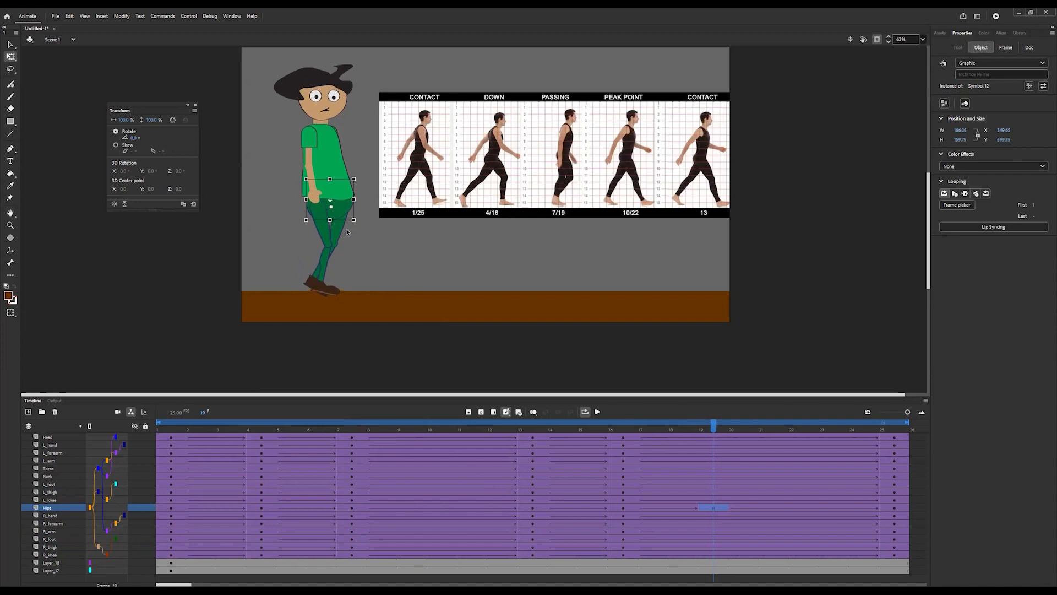
# - Pose the legs on frame 19, rotating the left thigh slightly forward with a vertical lower leg and bending the right lower leg backward
pyautogui.click(352, 428)
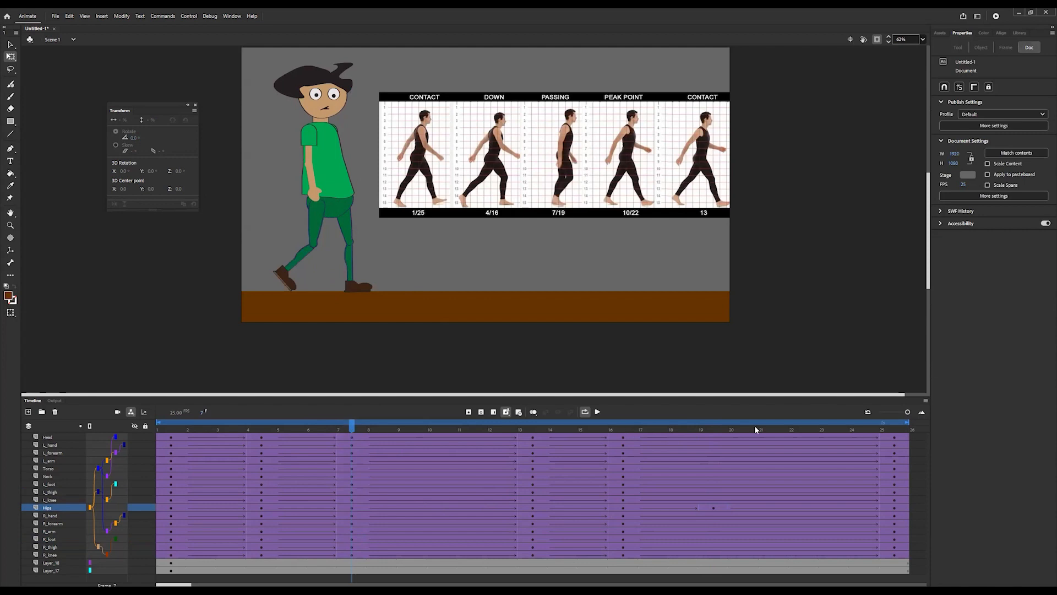
pyautogui.click(712, 428)
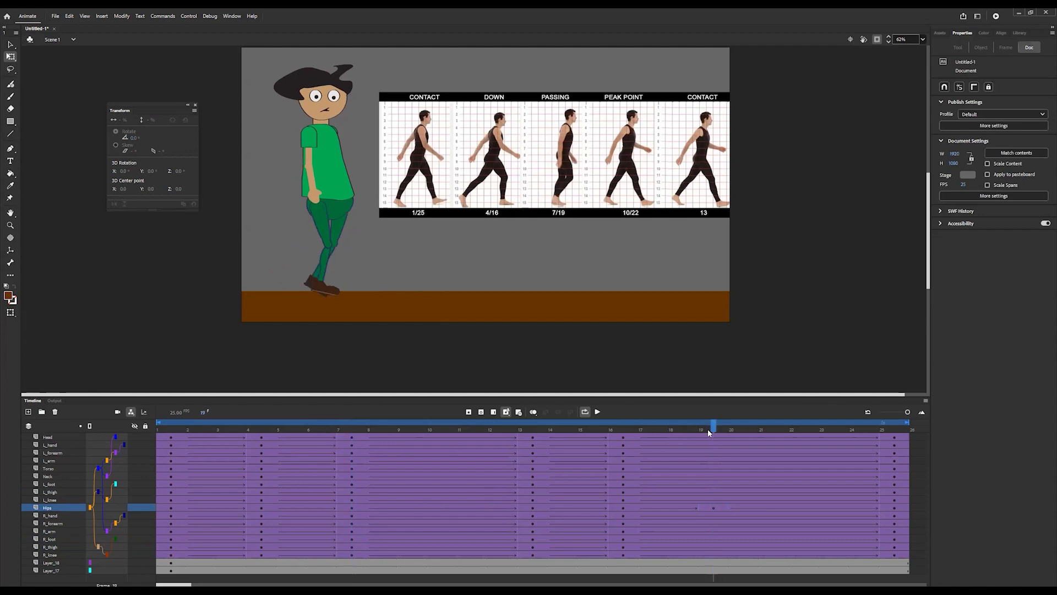
pyautogui.click(327, 230)
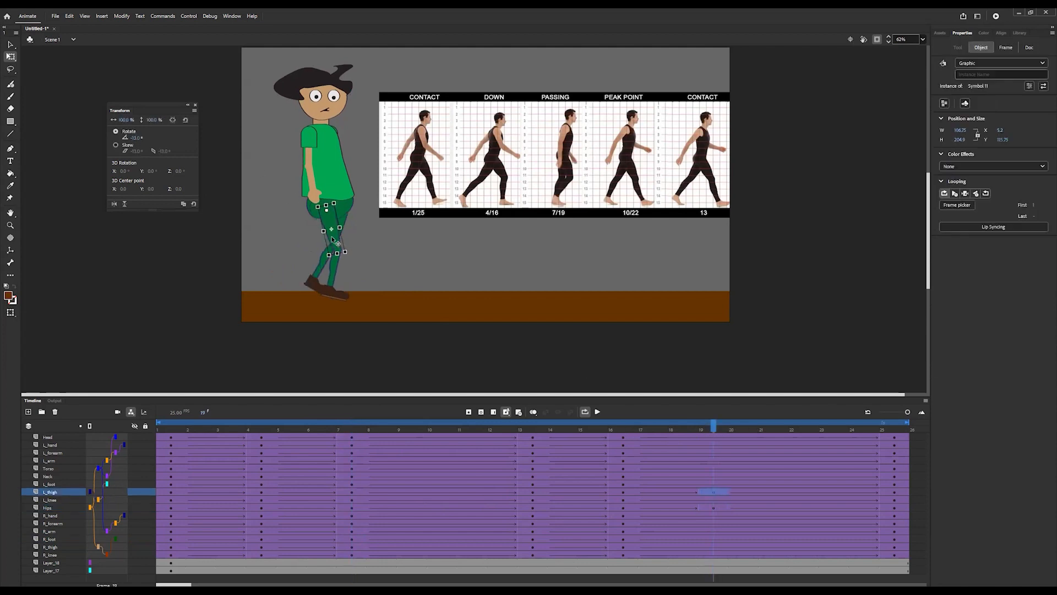
pyautogui.moveTo(331, 237); pyautogui.dragTo(319, 231)
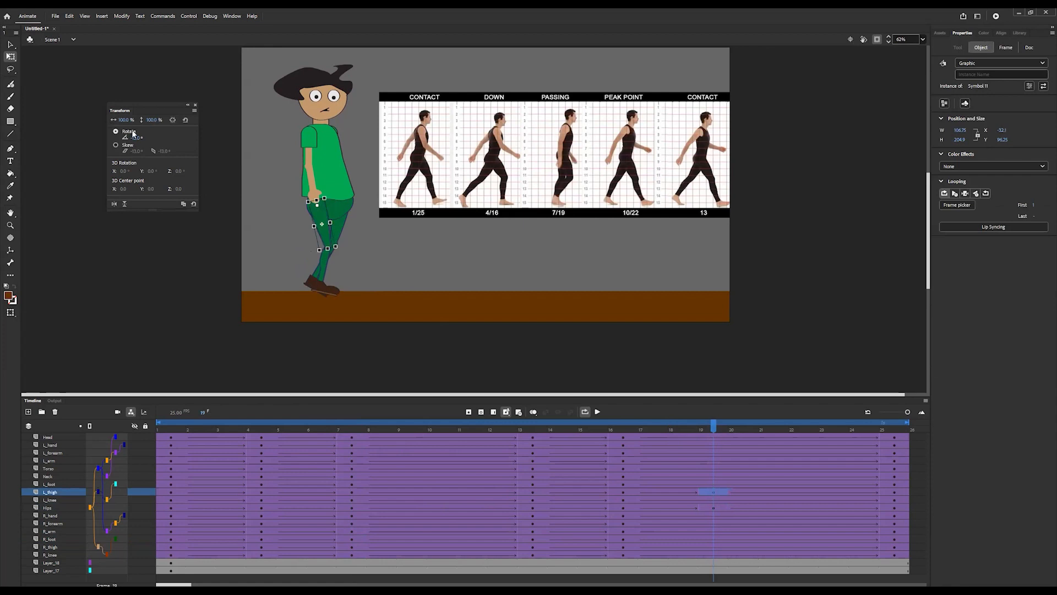
pyautogui.moveTo(137, 138); pyautogui.dragTo(130, 138)
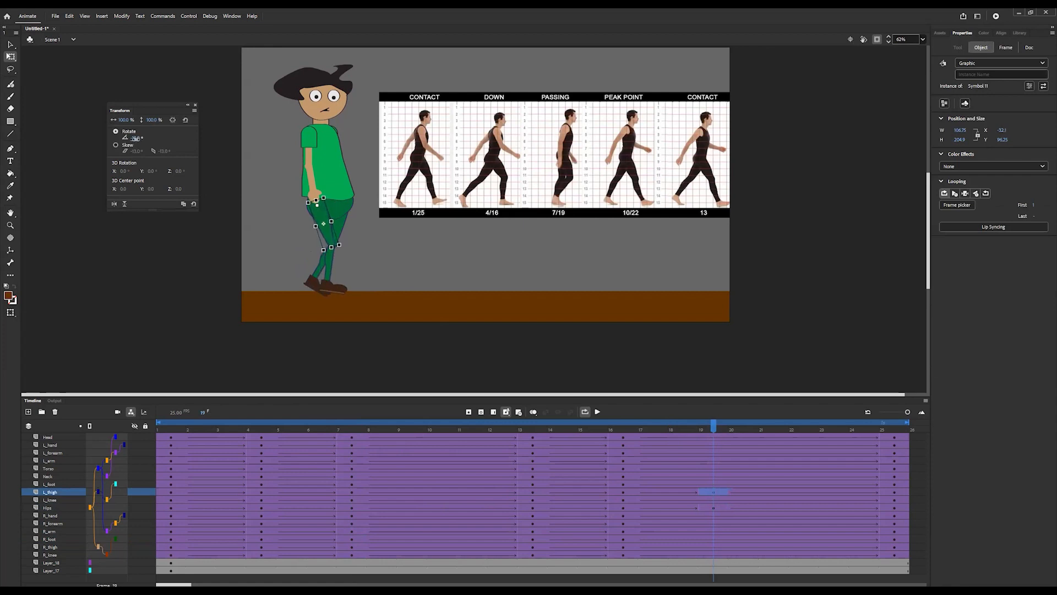
pyautogui.click(330, 265)
pyautogui.moveTo(136, 141); pyautogui.dragTo(133, 139)
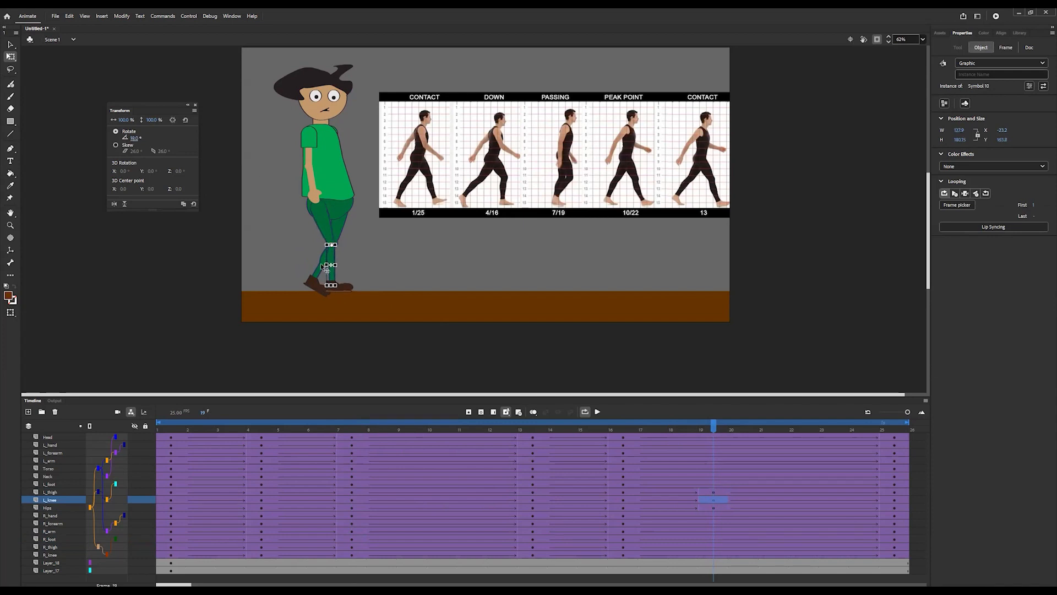
pyautogui.click(318, 267)
pyautogui.moveTo(135, 140); pyautogui.dragTo(148, 143)
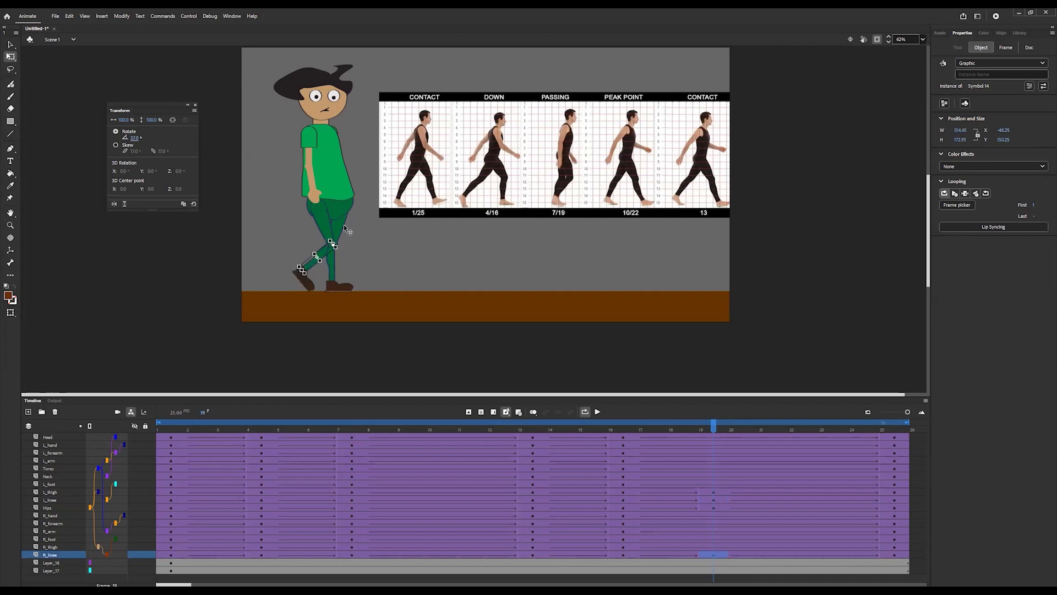
# - Insert frame 19 keyframes on the remaining head, torso, neck, arm, forearm, hand and foot layers and on R_thigh
pyautogui.click(714, 439)
pyautogui.click(711, 445)
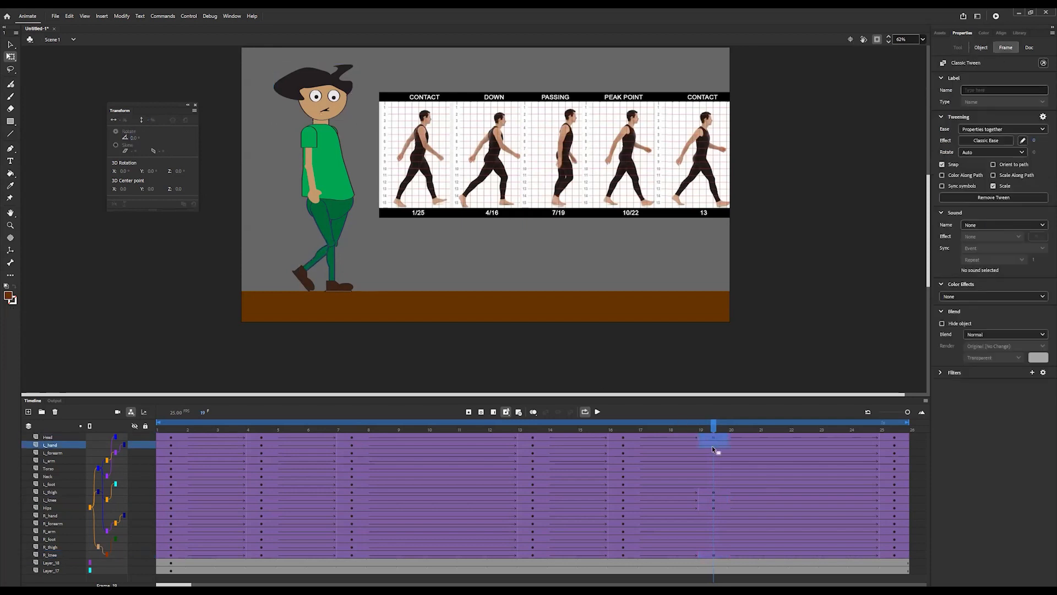
pyautogui.click(712, 451)
pyautogui.click(712, 461)
pyautogui.click(712, 468)
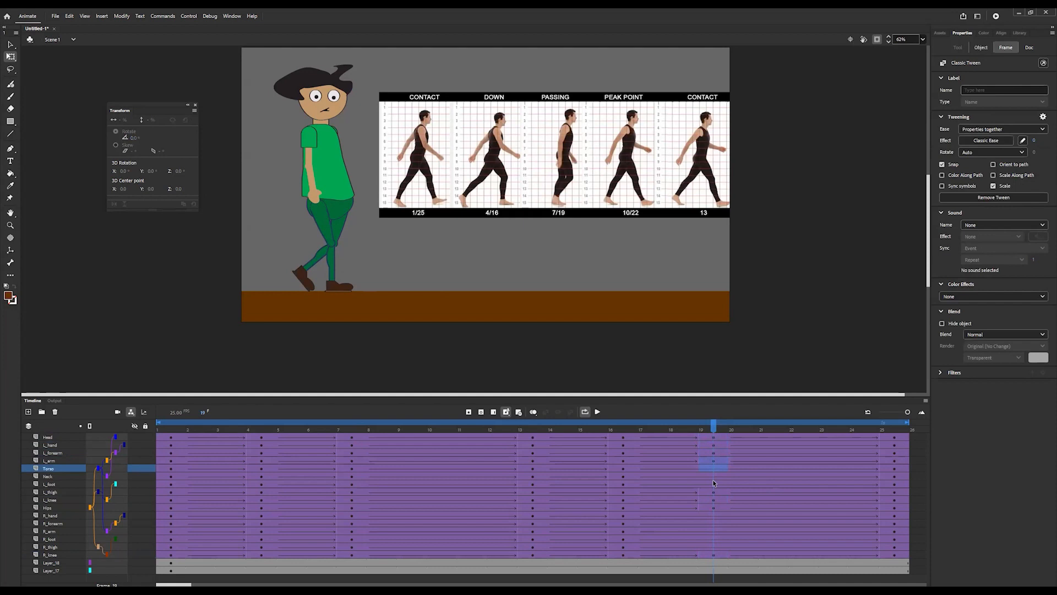
pyautogui.click(713, 476)
pyautogui.click(713, 484)
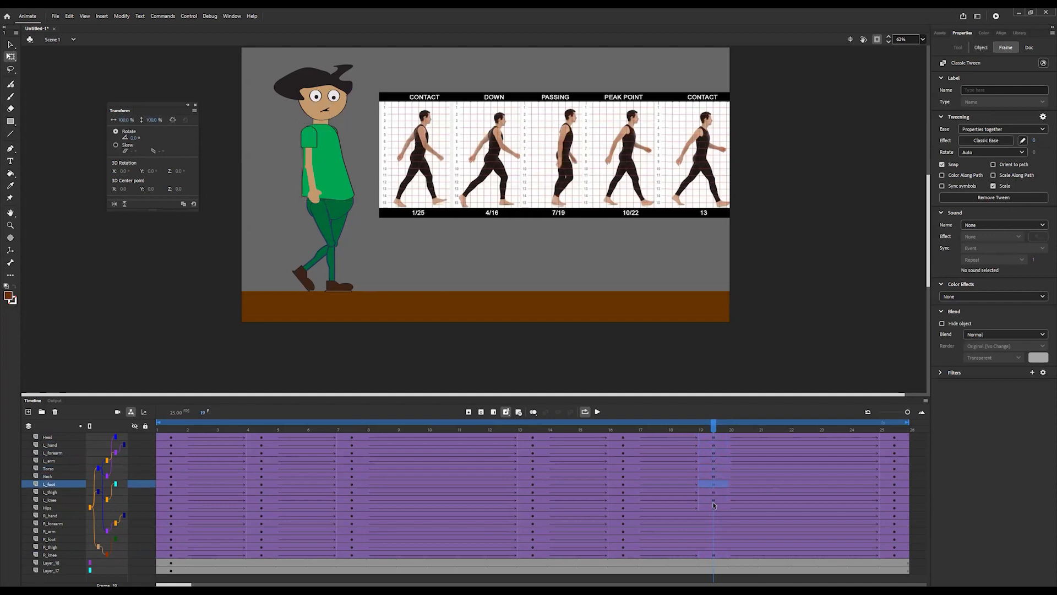
pyautogui.click(711, 516)
pyautogui.click(713, 530)
pyautogui.click(713, 523)
pyautogui.click(712, 538)
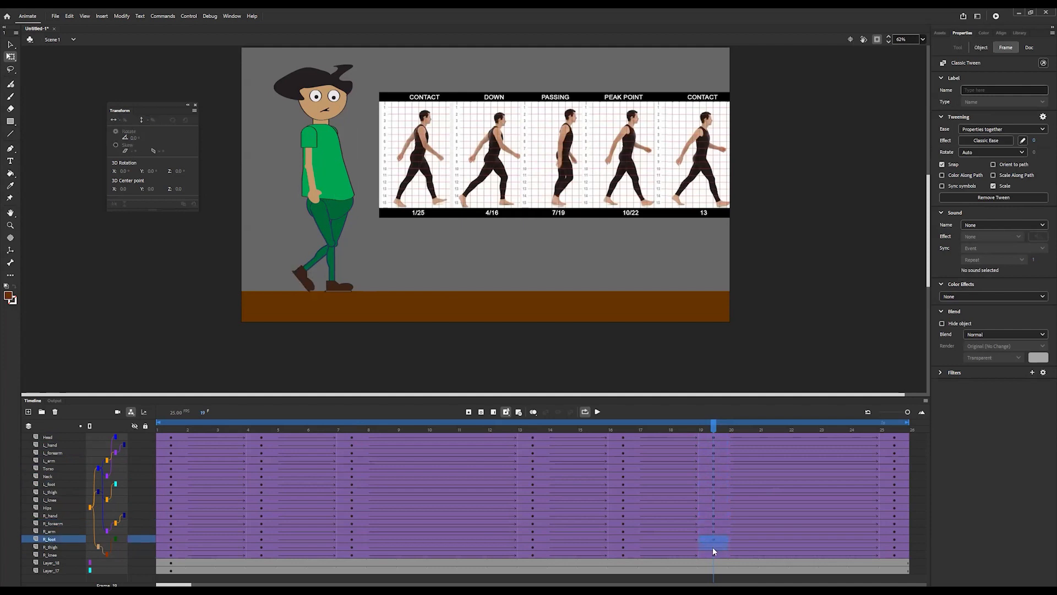
pyautogui.click(712, 547)
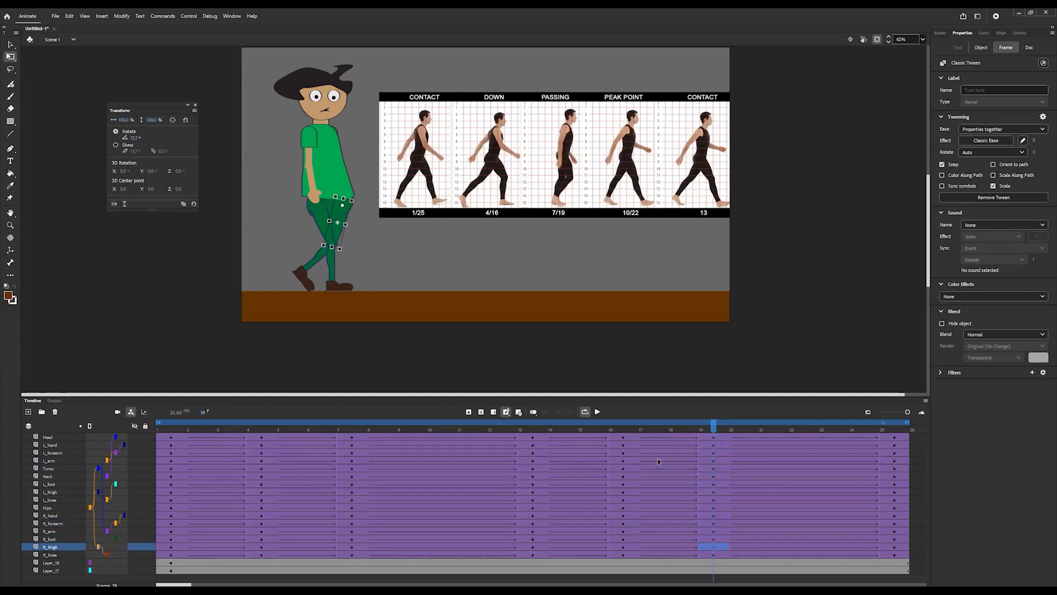
# - On frame 10, rotate the left thigh forward to about -27° and swing the left lower leg forward for the first PEAK POINT pose
pyautogui.moveTo(170, 428); pyautogui.dragTo(441, 428)
pyautogui.click(625, 174)
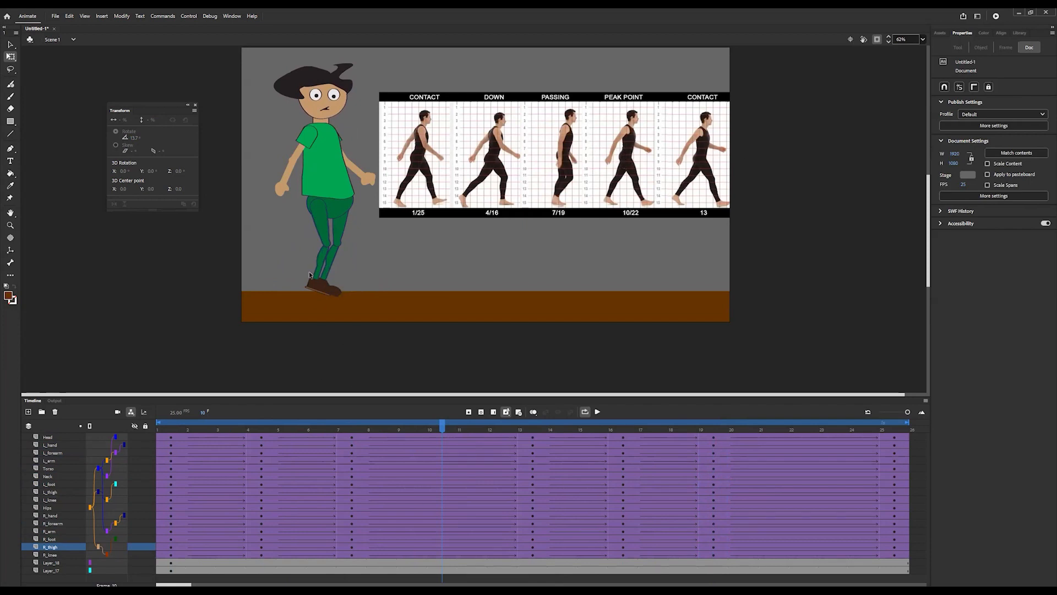
pyautogui.click(323, 238)
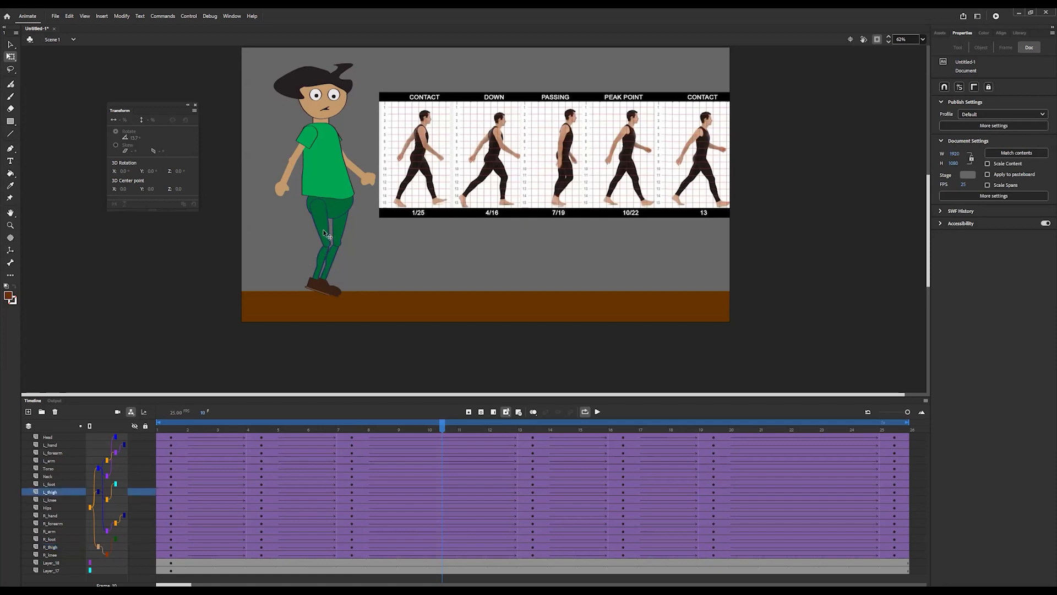
pyautogui.click(327, 237)
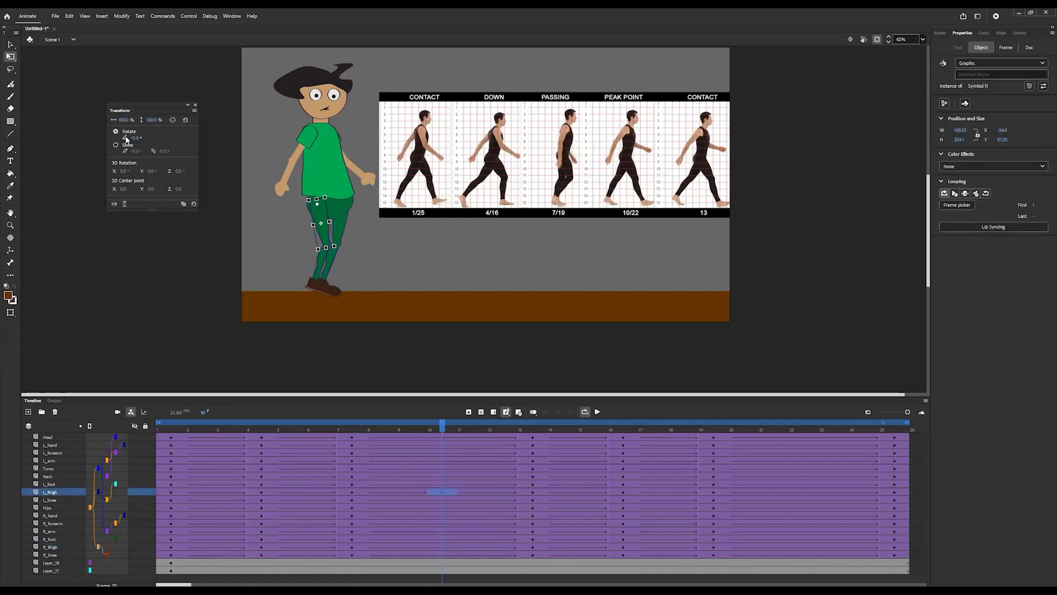
pyautogui.moveTo(135, 138); pyautogui.dragTo(233, 188)
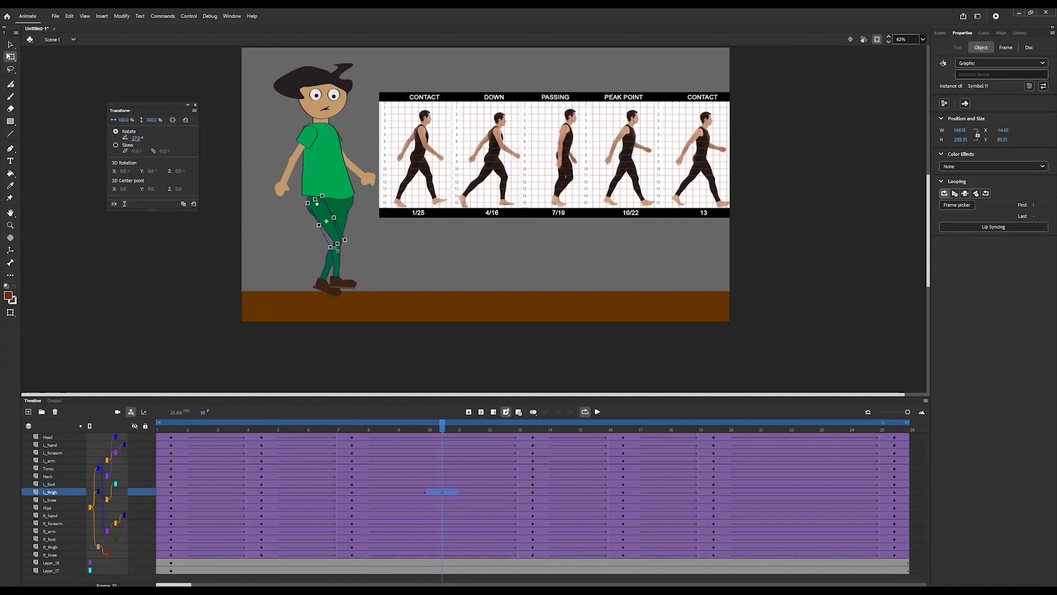
pyautogui.click(335, 258)
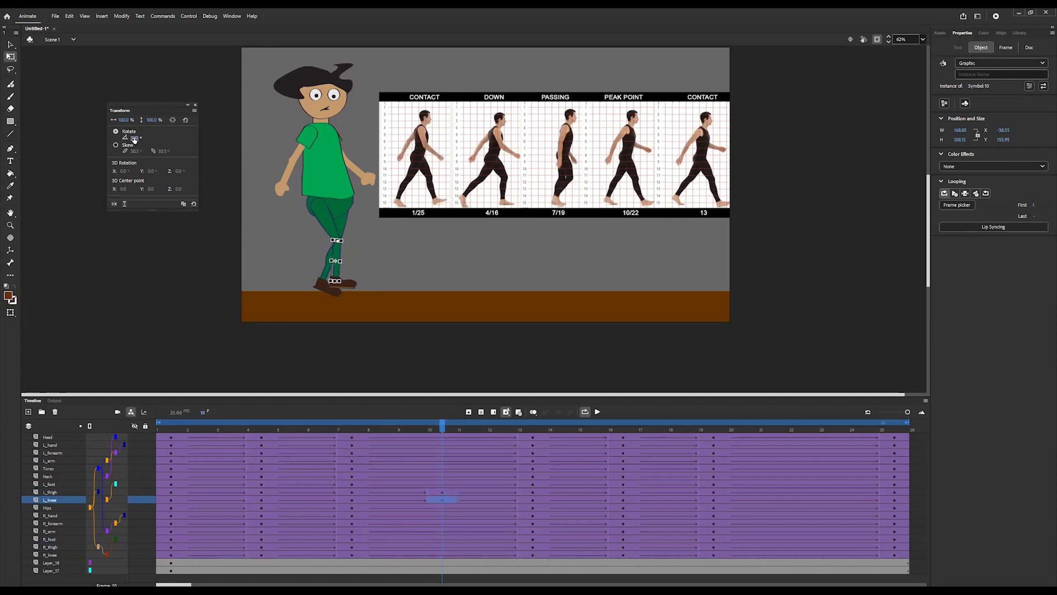
pyautogui.moveTo(134, 139); pyautogui.dragTo(128, 139)
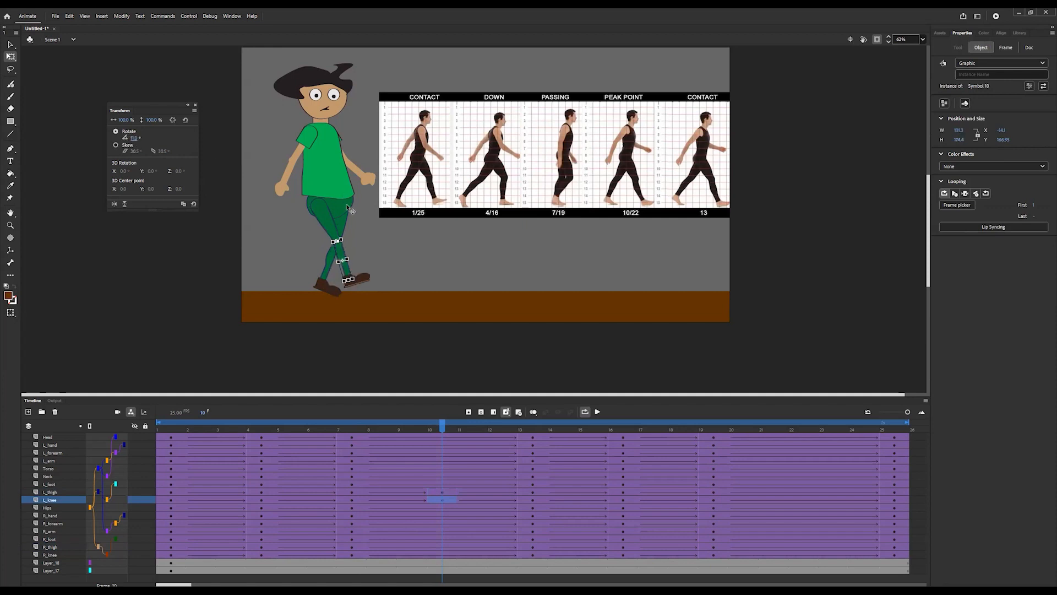
# - On frame 10, rotate the right thigh backward and ease the left thigh's rotation to about -19° so the front foot nears the ground
pyautogui.click(347, 227)
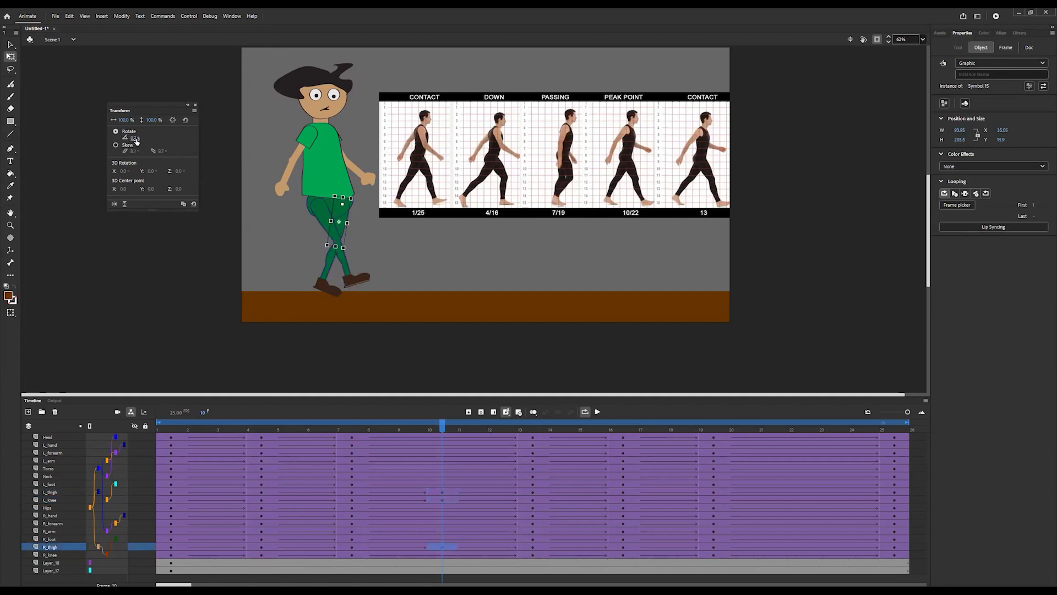
pyautogui.moveTo(135, 141); pyautogui.dragTo(144, 140)
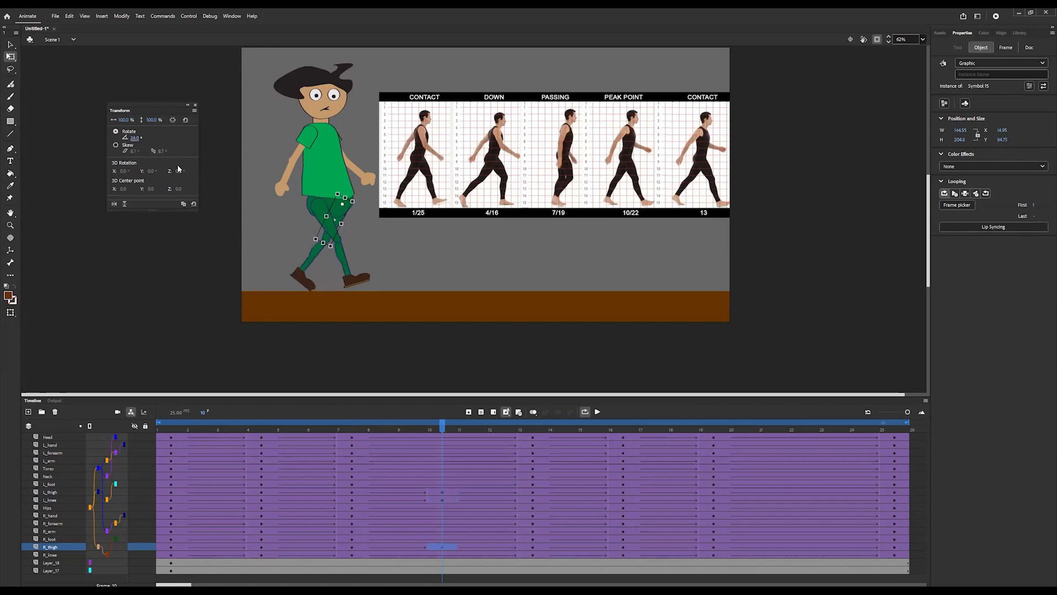
pyautogui.click(325, 219)
pyautogui.moveTo(135, 138); pyautogui.dragTo(140, 138)
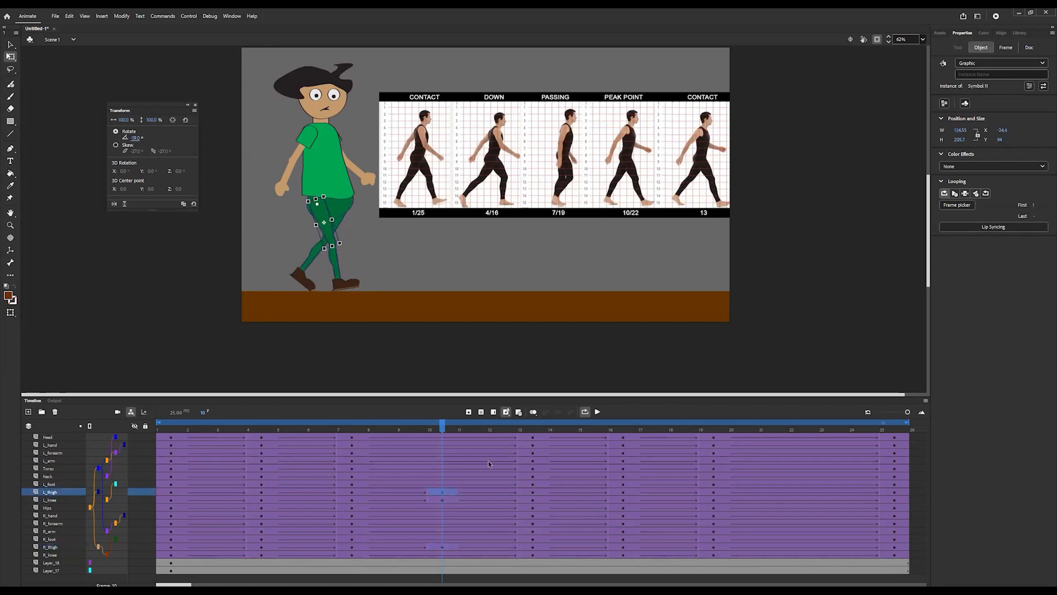
# - Insert frame 10 keyframes on the remaining head, torso, neck, hips, arm, forearm, hand and foot layers and on R_knee
pyautogui.click(444, 440)
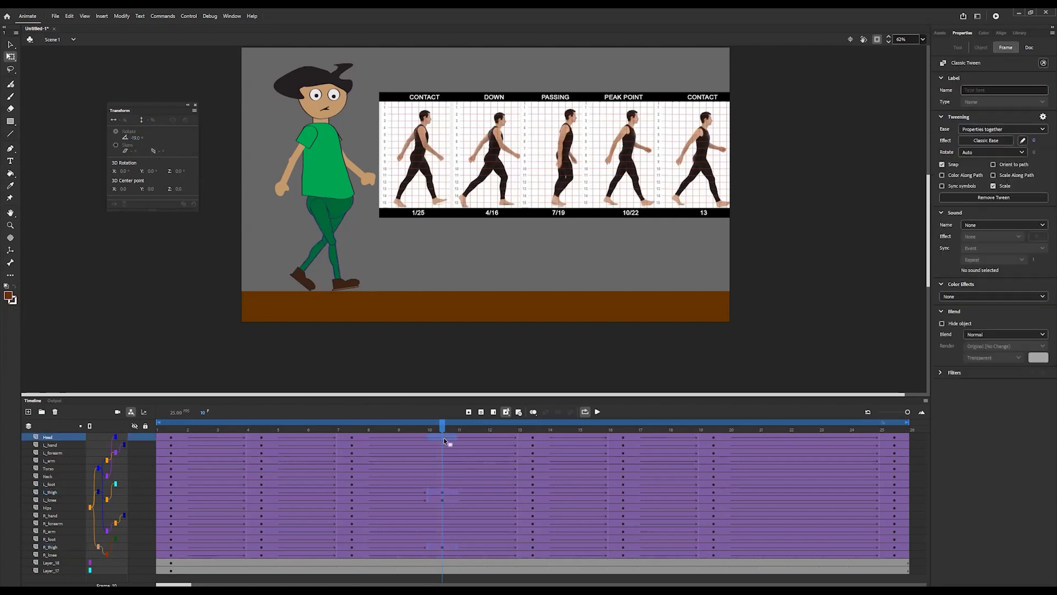
pyautogui.click(445, 445)
pyautogui.click(445, 453)
pyautogui.click(444, 461)
pyautogui.click(444, 468)
pyautogui.click(445, 476)
pyautogui.click(445, 485)
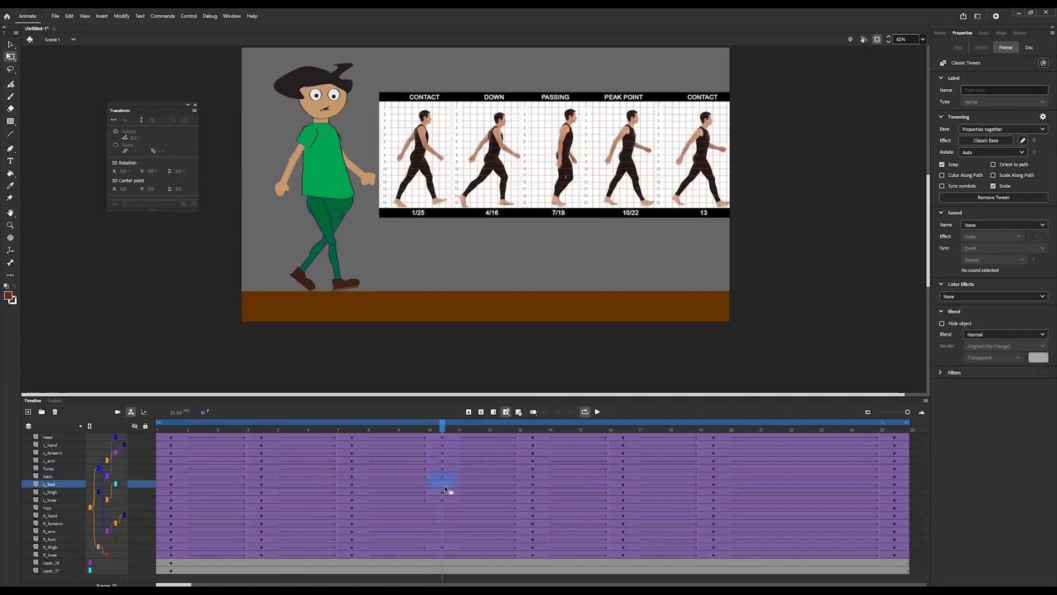
pyautogui.click(444, 507)
pyautogui.click(442, 524)
pyautogui.click(444, 516)
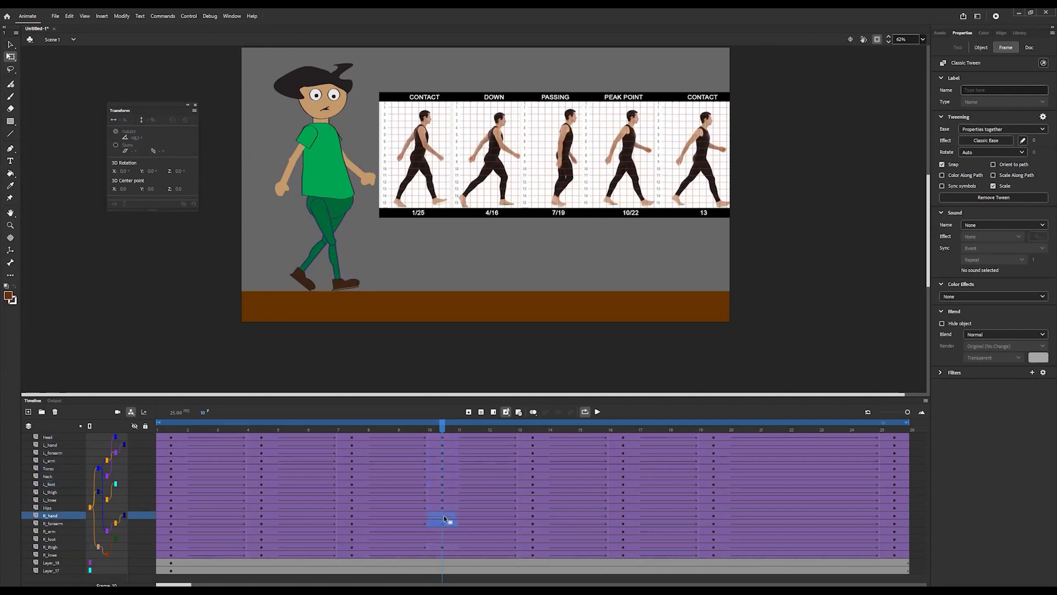
pyautogui.click(444, 531)
pyautogui.click(444, 539)
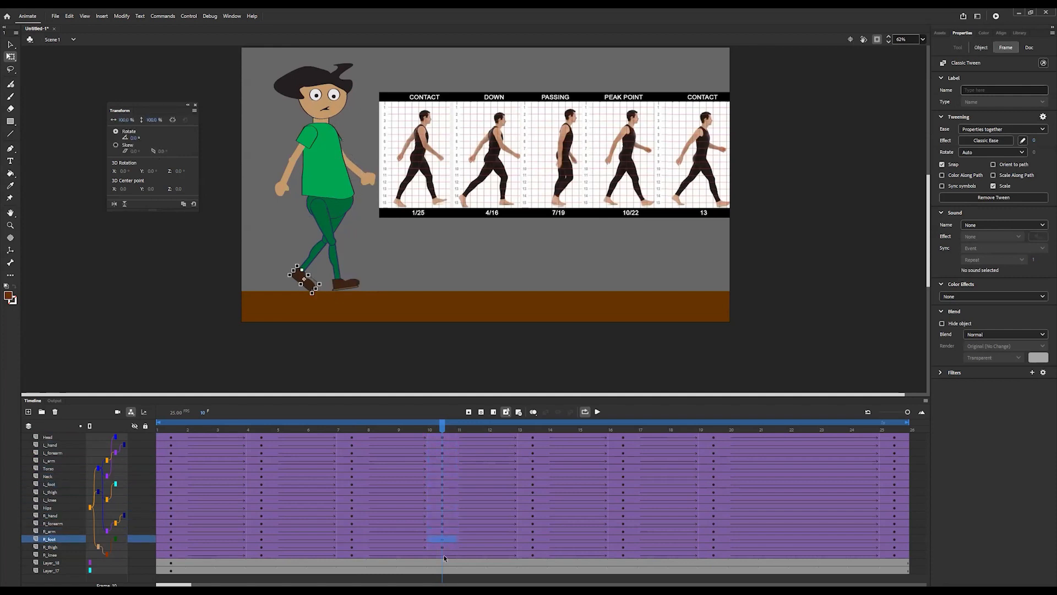
pyautogui.click(445, 555)
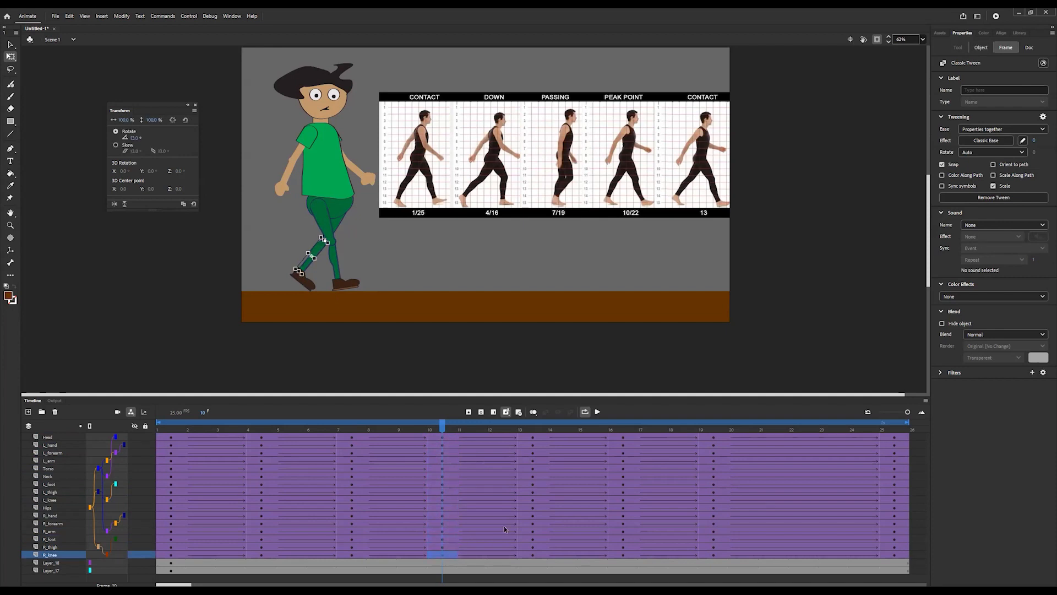
# - On frame 22, rotate the left thigh slightly backward for the second PEAK POINT pose
pyautogui.moveTo(171, 428); pyautogui.dragTo(789, 432)
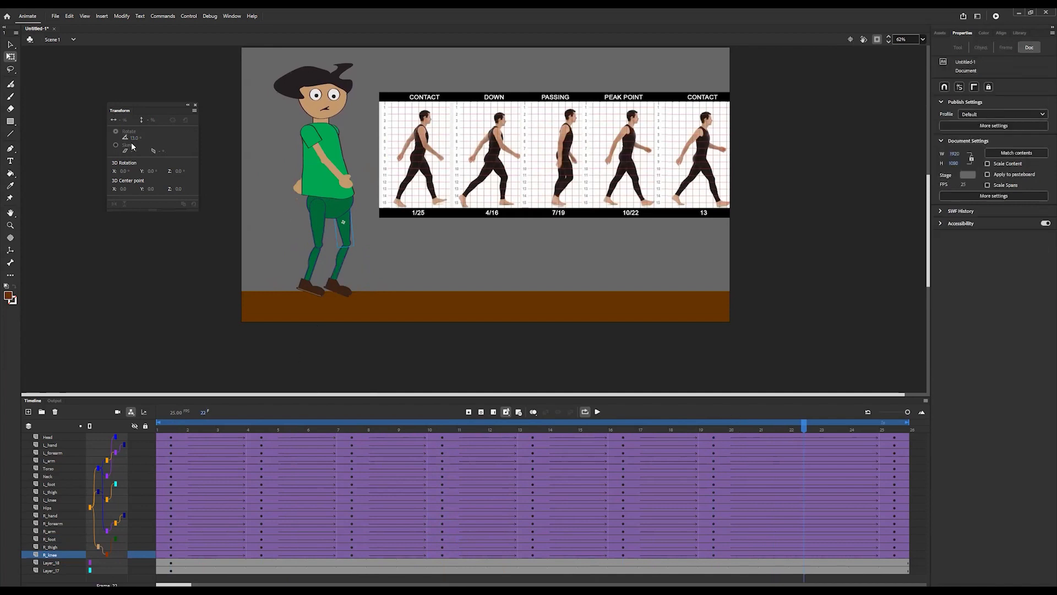
pyautogui.click(305, 222)
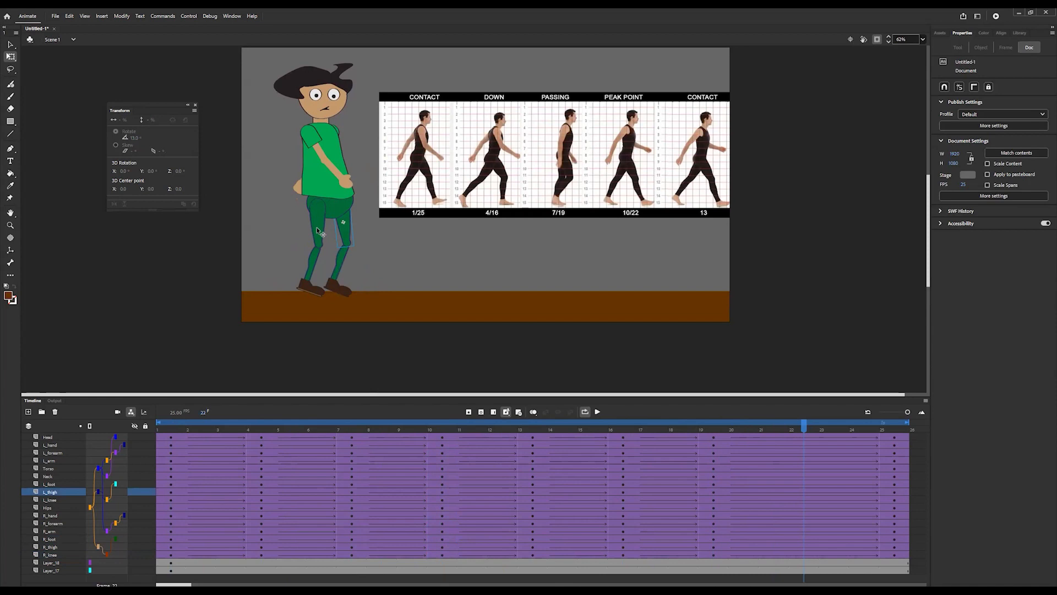
pyautogui.hotkey('ctrl', 'z')
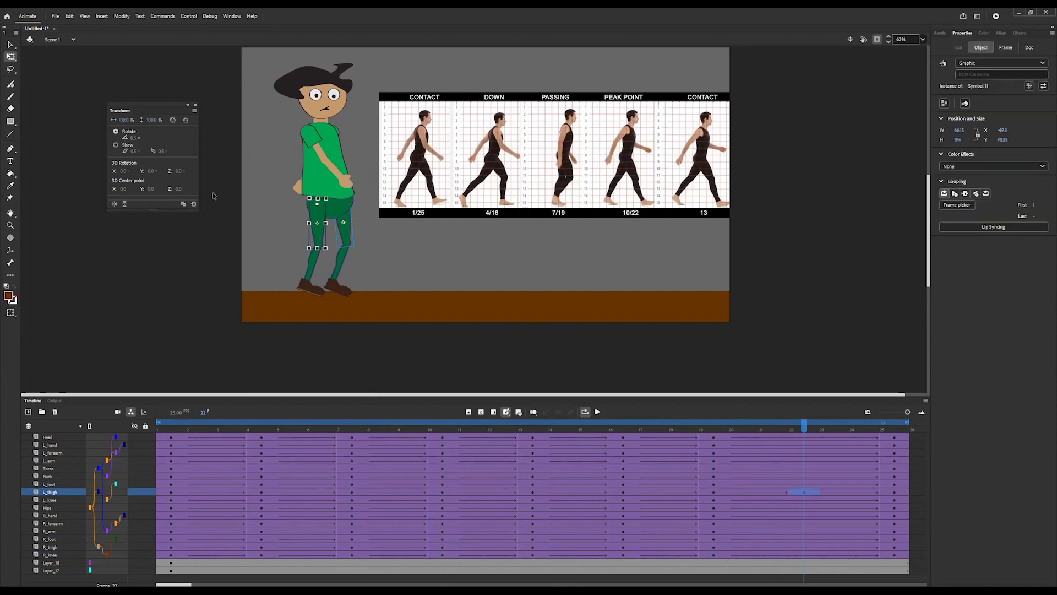
pyautogui.moveTo(134, 140); pyautogui.dragTo(141, 140)
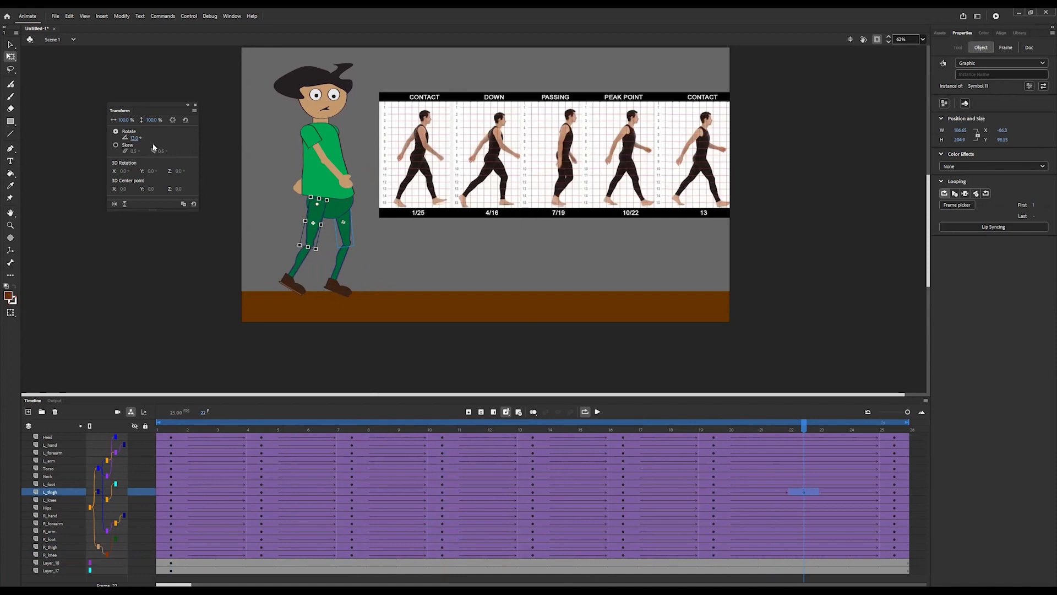
# - On frame 22, rotate the right thigh forward to about -15° and swing the right lower leg forward to about 4°
pyautogui.click(346, 227)
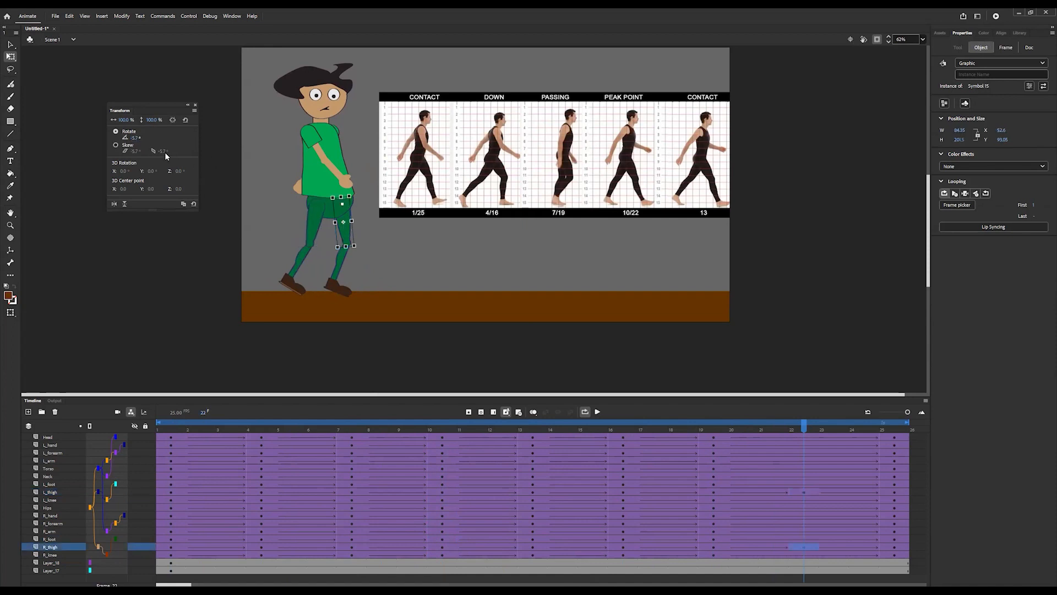
pyautogui.moveTo(133, 140); pyautogui.dragTo(129, 140)
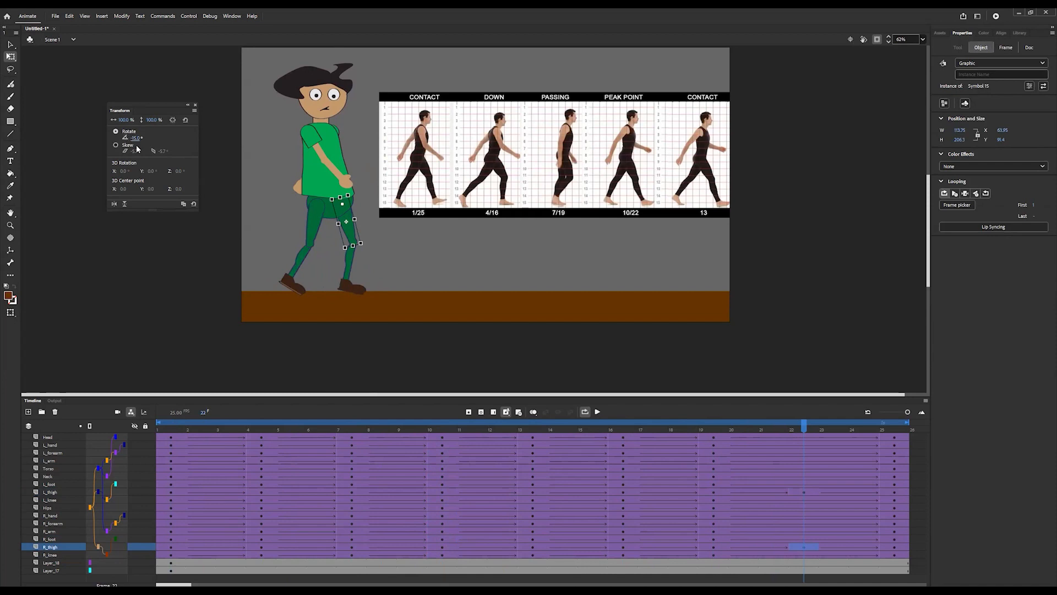
pyautogui.click(352, 260)
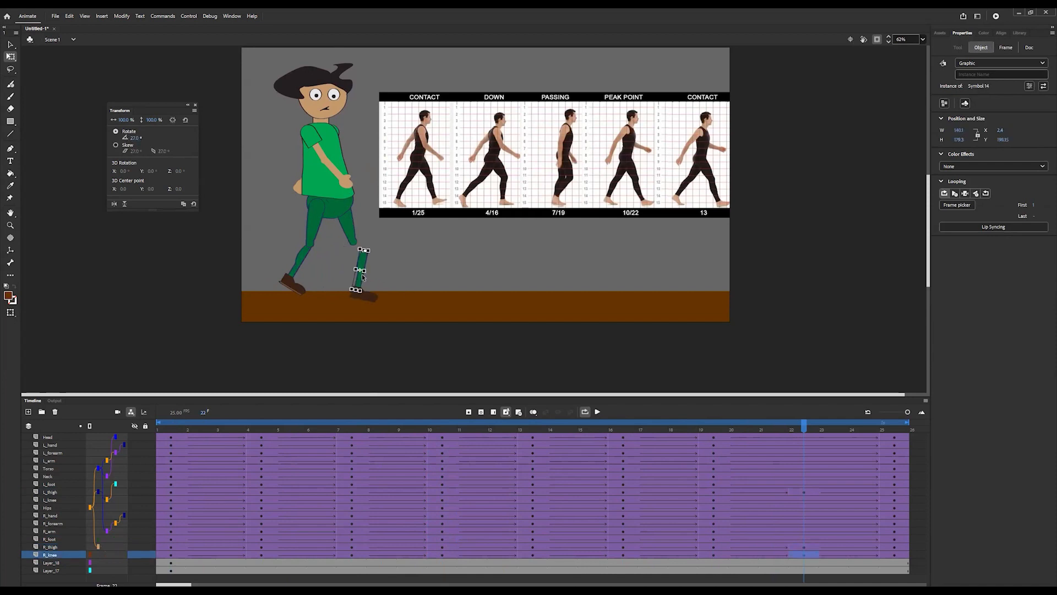
pyautogui.moveTo(133, 140); pyautogui.dragTo(125, 138)
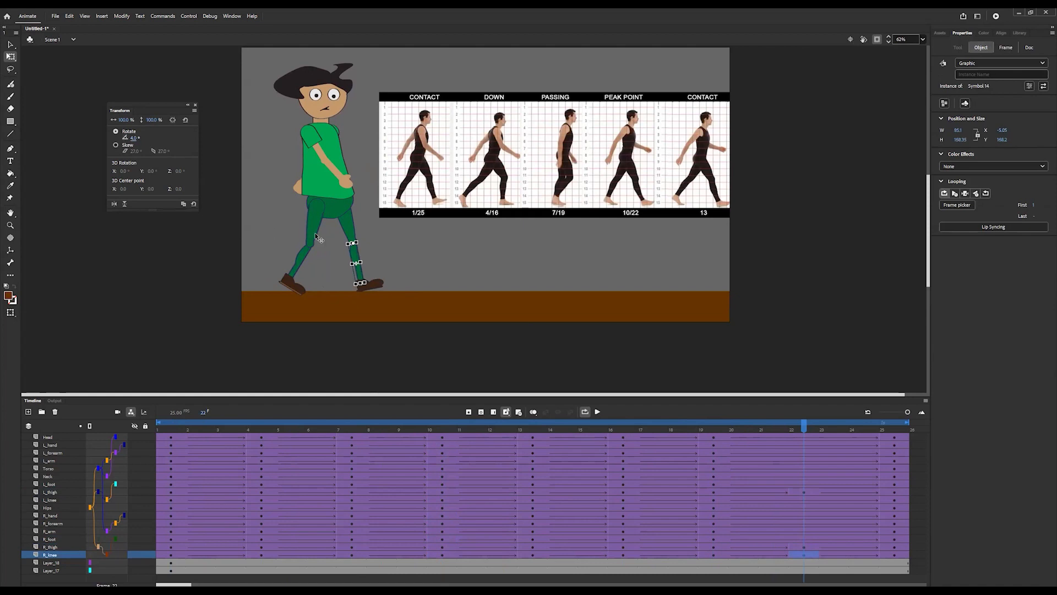
pyautogui.click(329, 215)
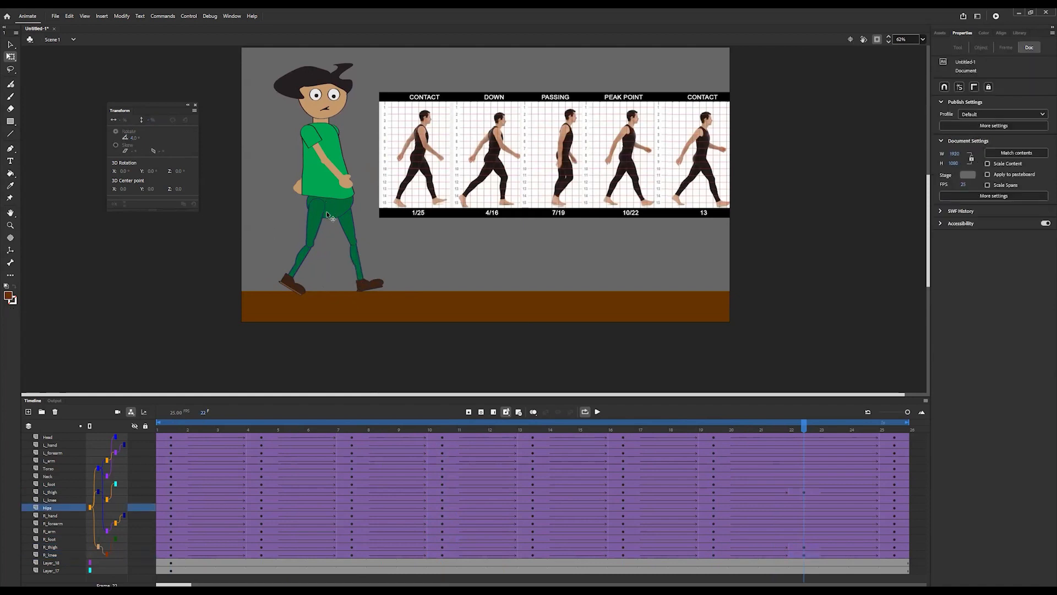
# - Insert frame 22 keyframes on the remaining head, torso, neck, hips, arm, forearm, hand and foot layers and on L_knee
pyautogui.click(801, 439)
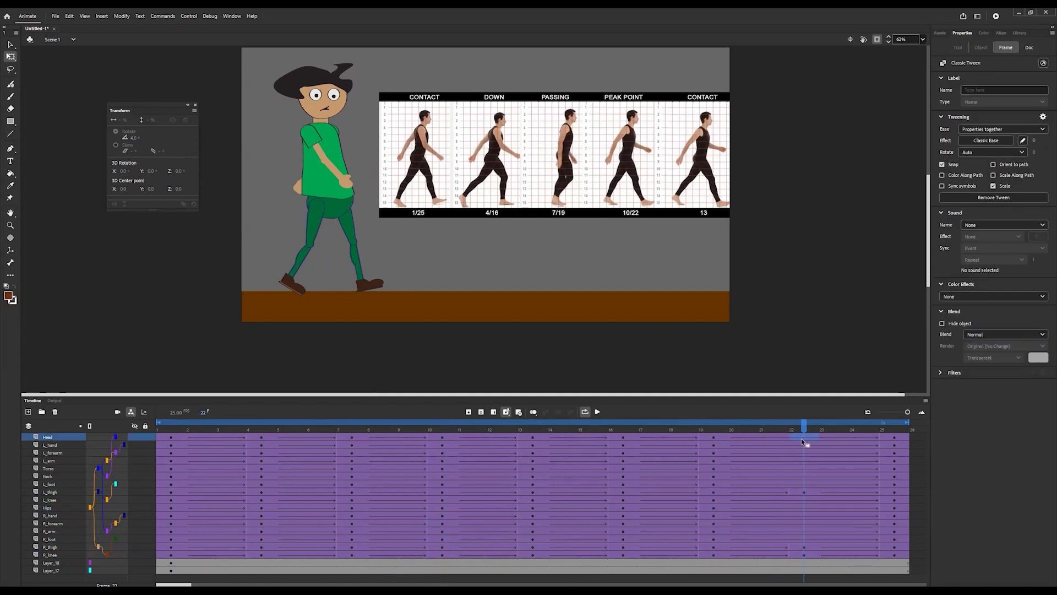
pyautogui.click(803, 445)
pyautogui.click(802, 452)
pyautogui.click(803, 460)
pyautogui.click(803, 469)
pyautogui.click(803, 476)
pyautogui.click(803, 484)
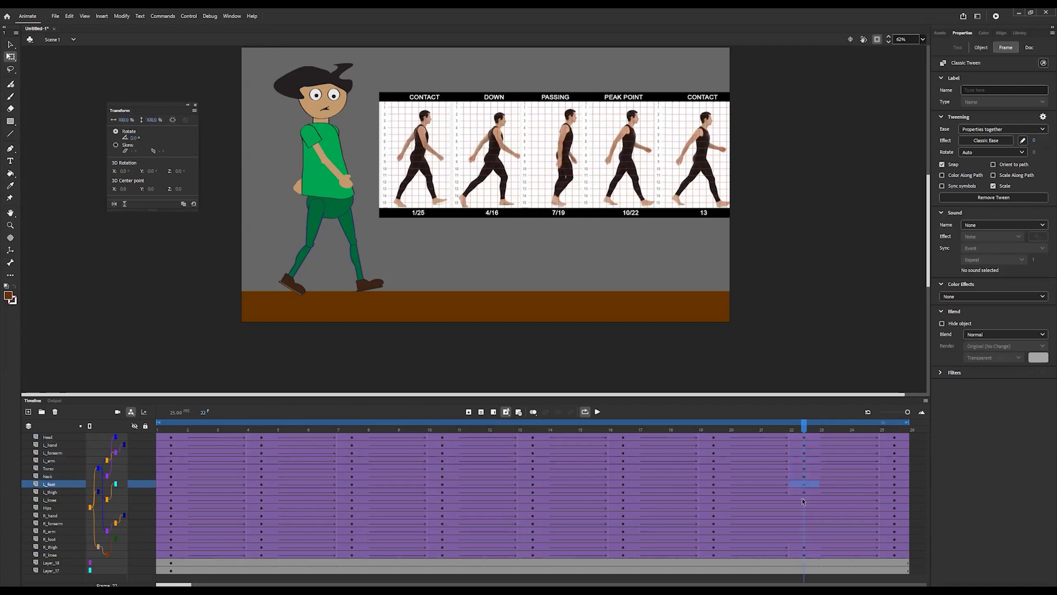
pyautogui.click(801, 500)
pyautogui.click(801, 507)
pyautogui.click(801, 523)
pyautogui.click(802, 515)
pyautogui.click(802, 530)
pyautogui.click(802, 539)
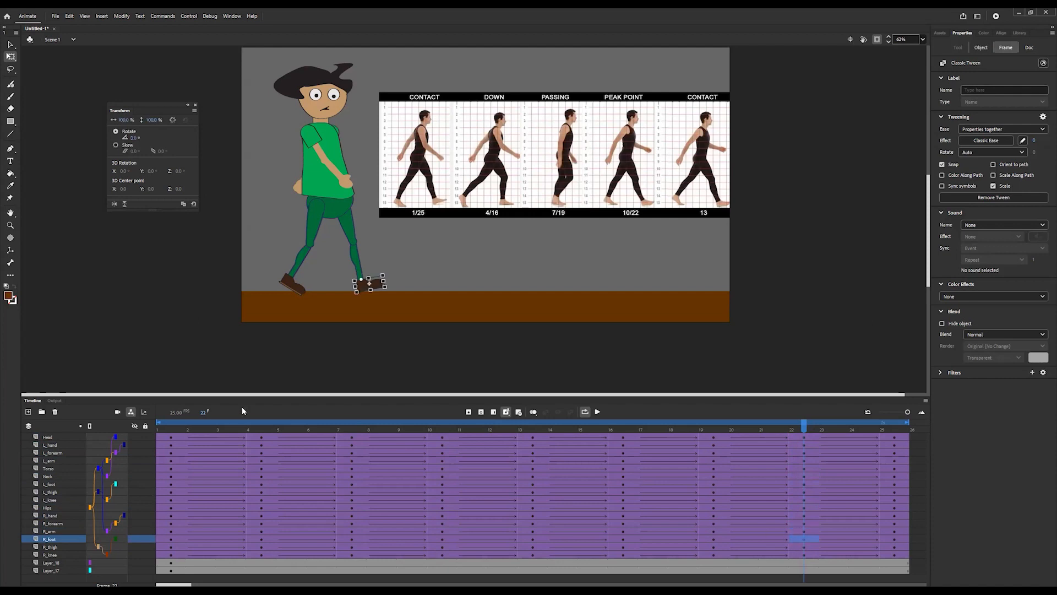
# - Play back the looping walk cycle to check the motion and stop it
pyautogui.click(598, 412)
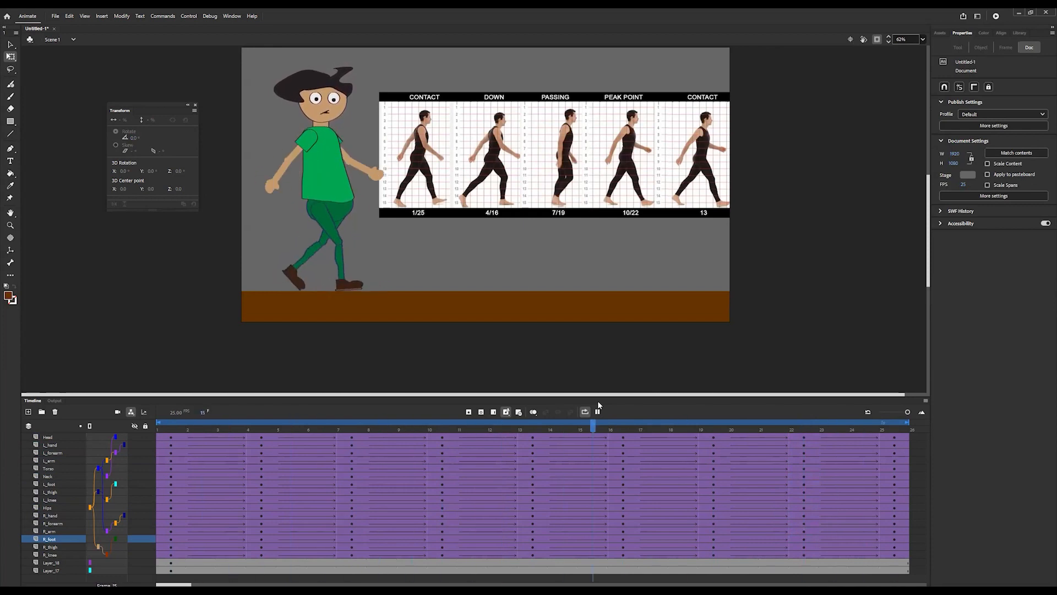
pyautogui.press('Return')
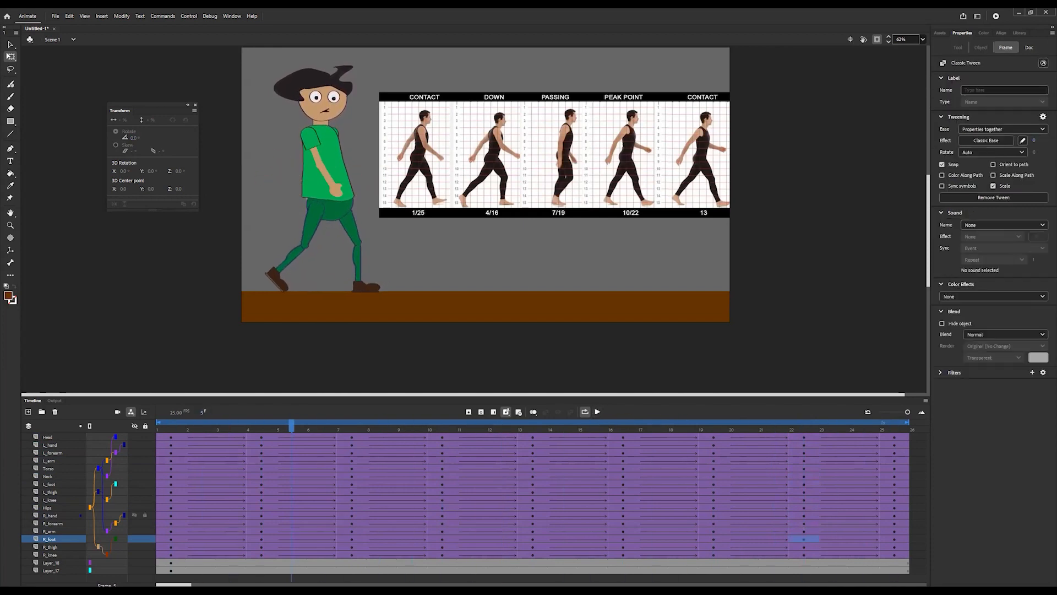
# - Move the brown ground layer, Layer_17, to the top of the layer stack and return to frame 1
pyautogui.click(49, 570)
pyautogui.moveTo(53, 571); pyautogui.dragTo(53, 436)
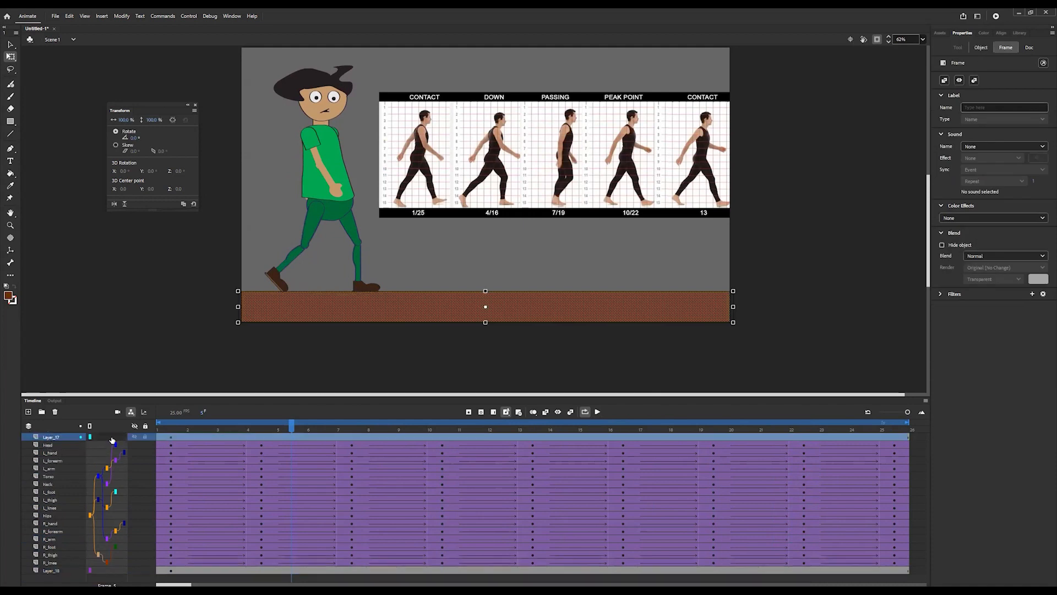
pyautogui.click(179, 425)
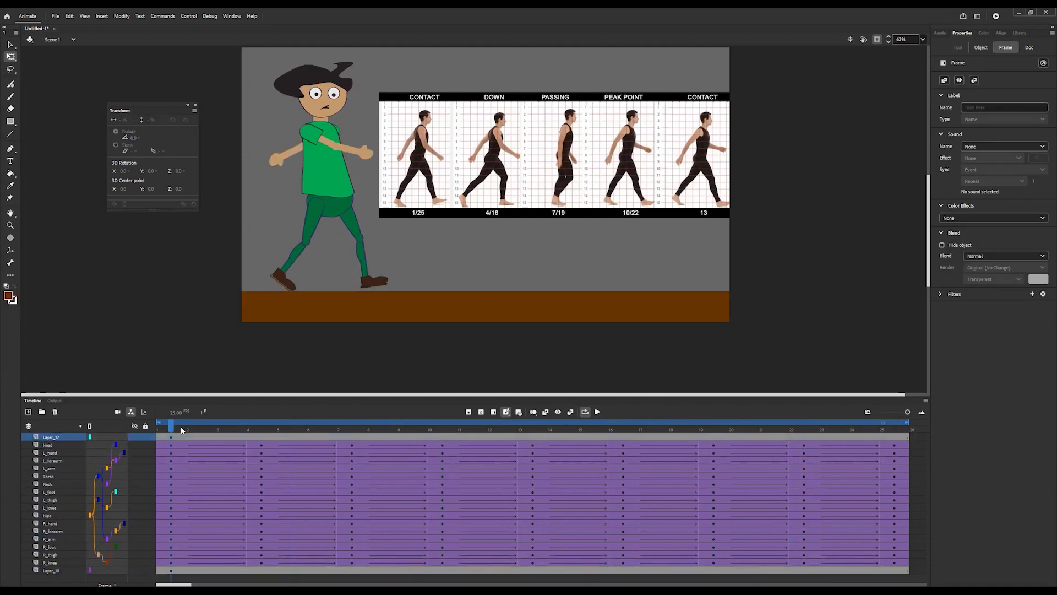
# - Play back the 25-frame looping walk cycle above the ground and stop it
pyautogui.click(597, 412)
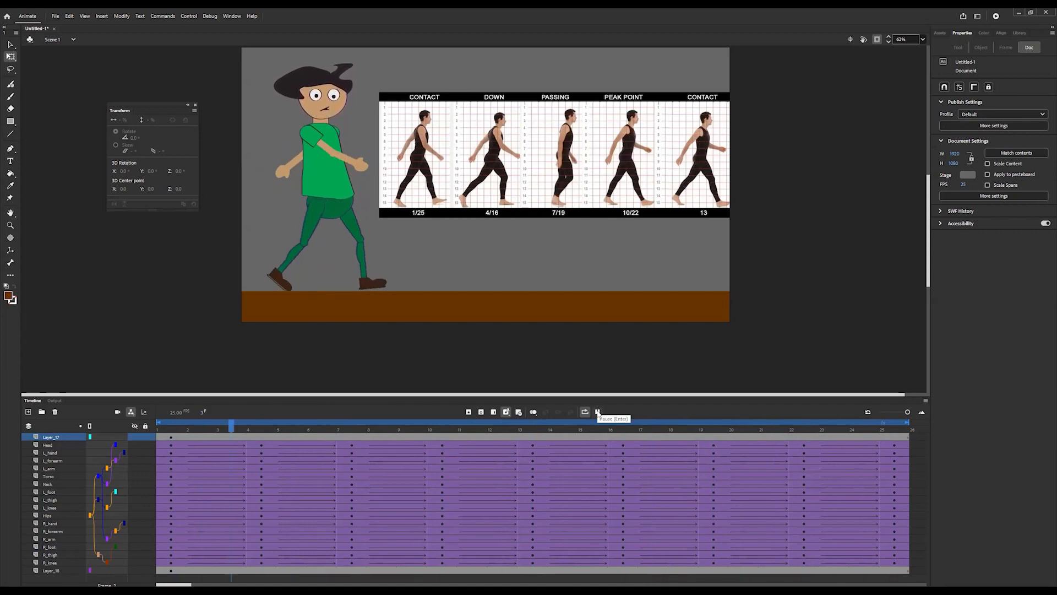
pyautogui.click(598, 413)
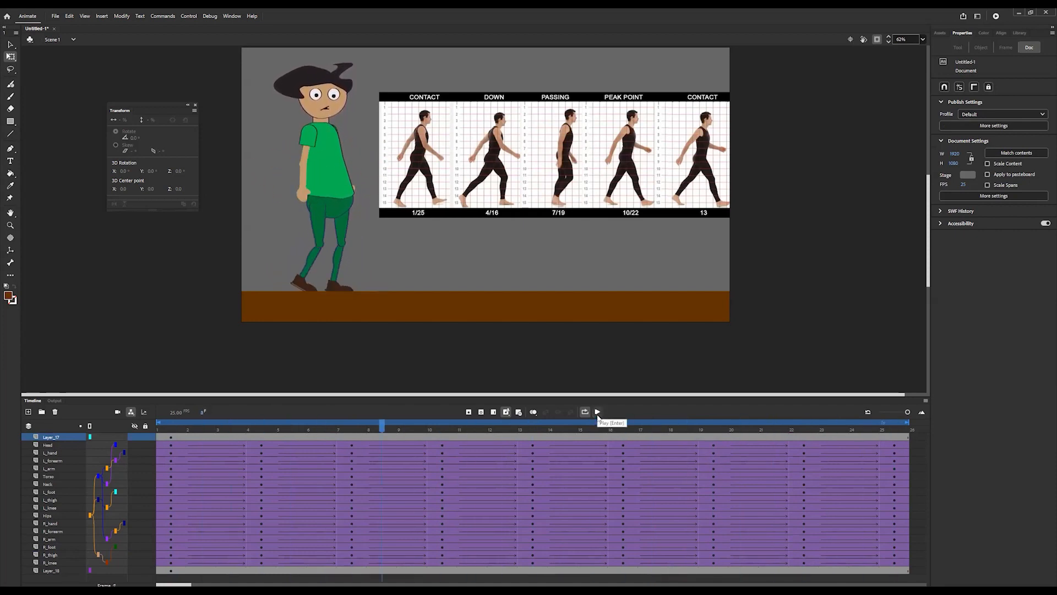
pyautogui.click(242, 430)
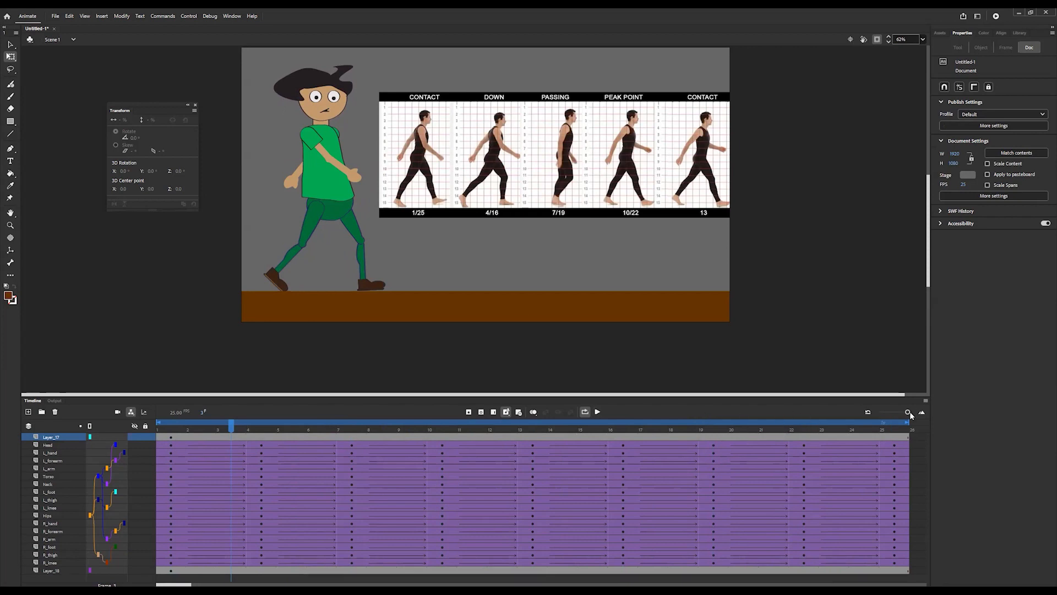
# - Extend all layers, including the ground and reference image, to frame 50
pyautogui.moveTo(907, 412); pyautogui.dragTo(871, 572)
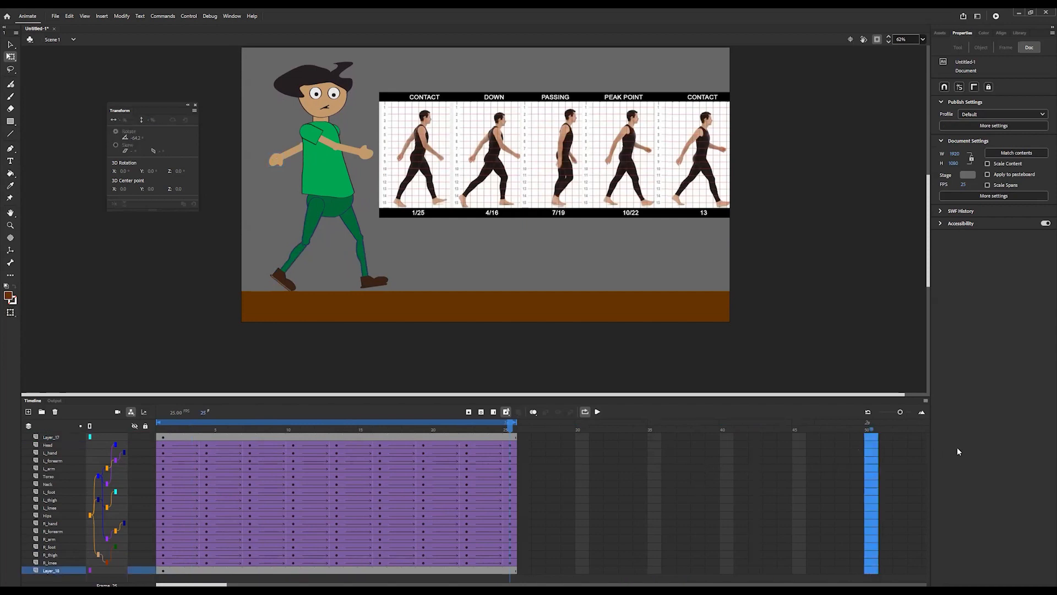
pyautogui.press('F5')
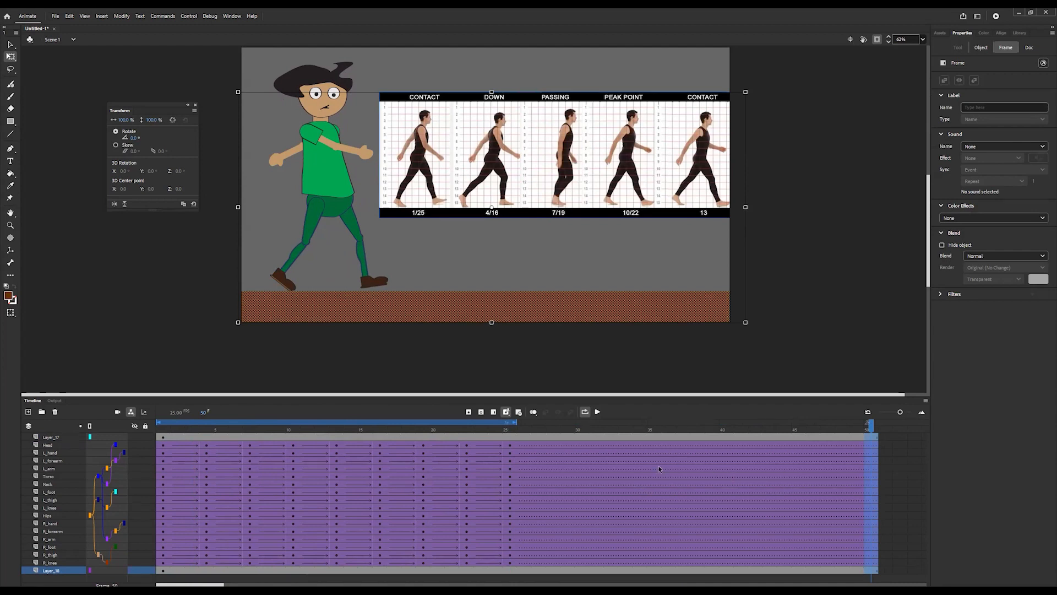
# - Copy frames 4 to 25 of all character layers from Head to R_knee and paste them starting at frame 28
pyautogui.moveTo(510, 448); pyautogui.dragTo(207, 558)
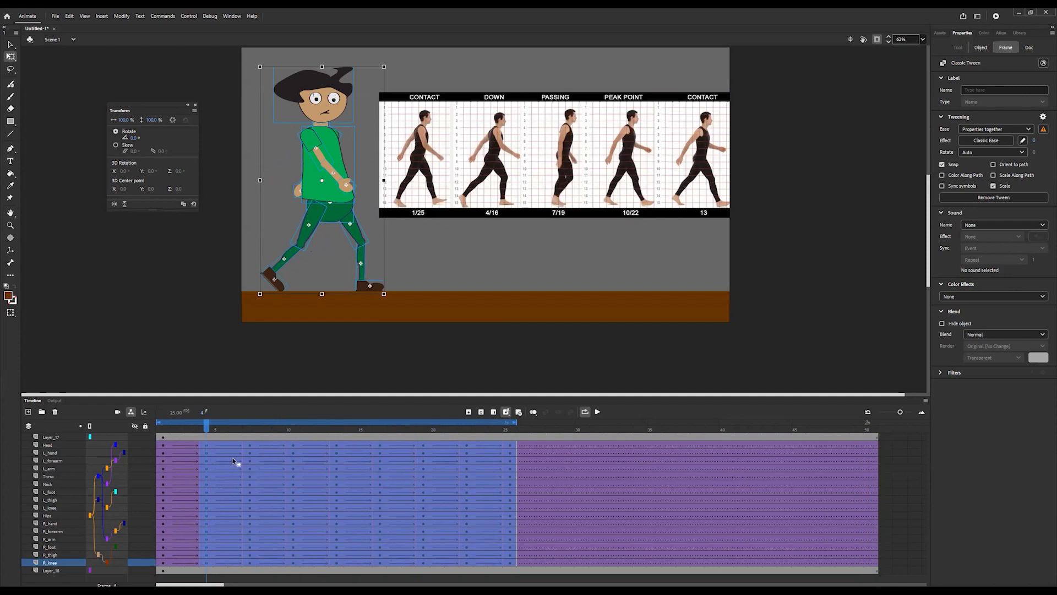
pyautogui.rightClick(218, 463)
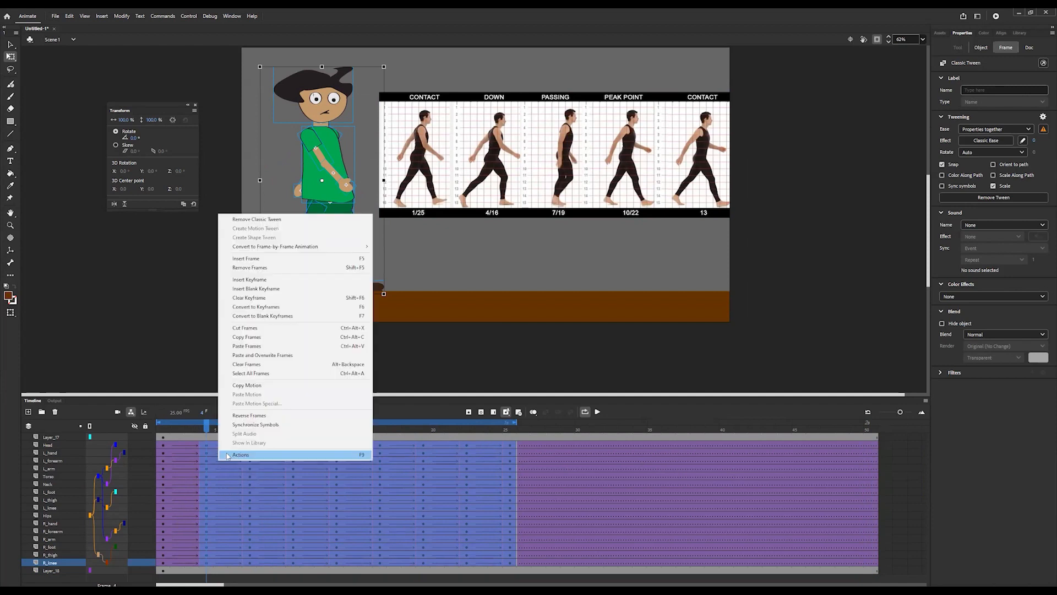
pyautogui.click(268, 337)
pyautogui.click(539, 452)
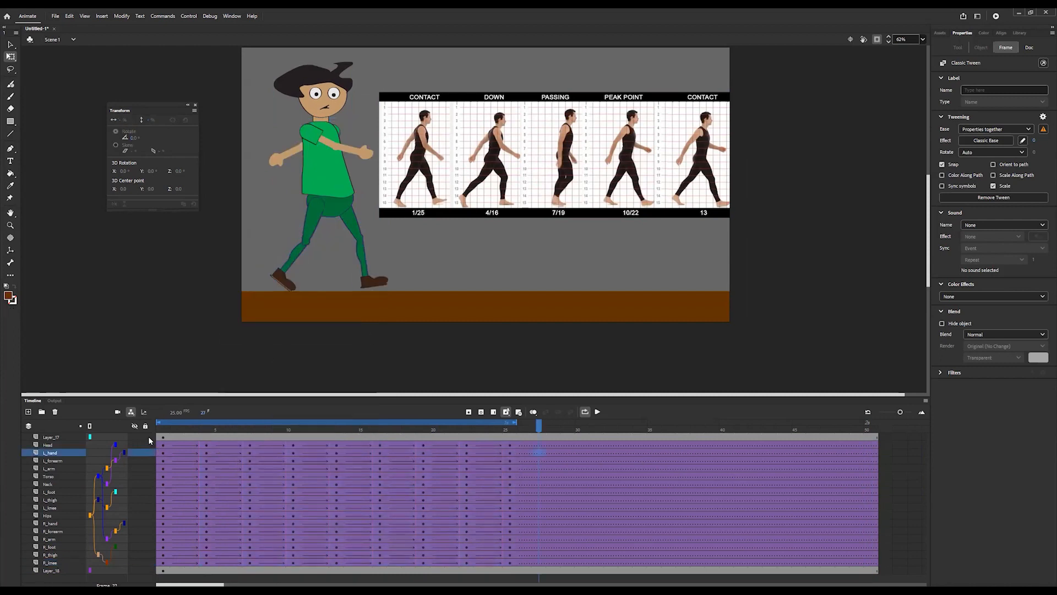
pyautogui.click(164, 431)
pyautogui.click(203, 428)
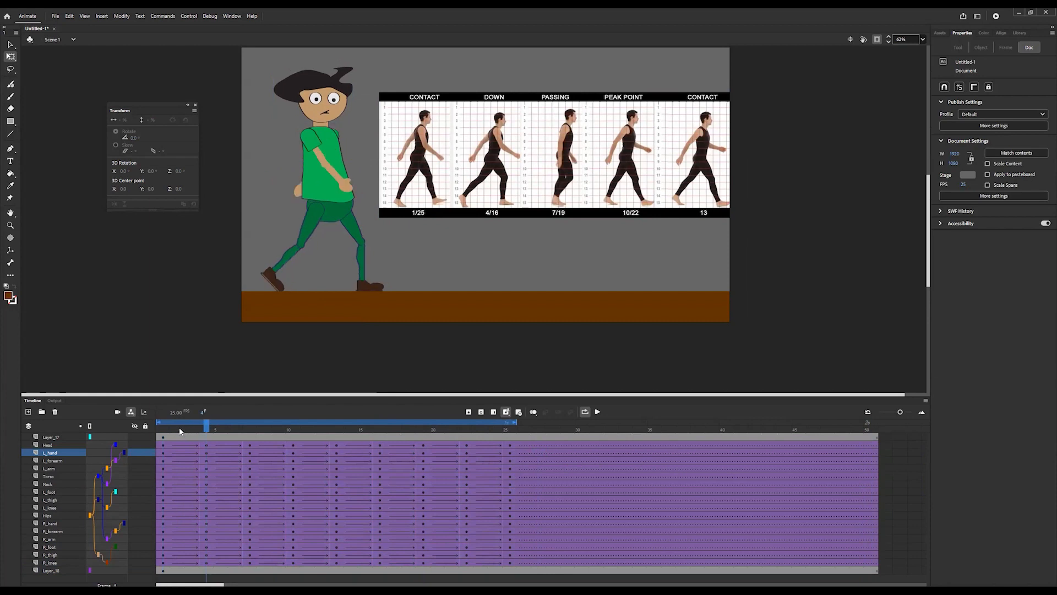
pyautogui.click(190, 428)
pyautogui.moveTo(528, 433); pyautogui.dragTo(550, 435)
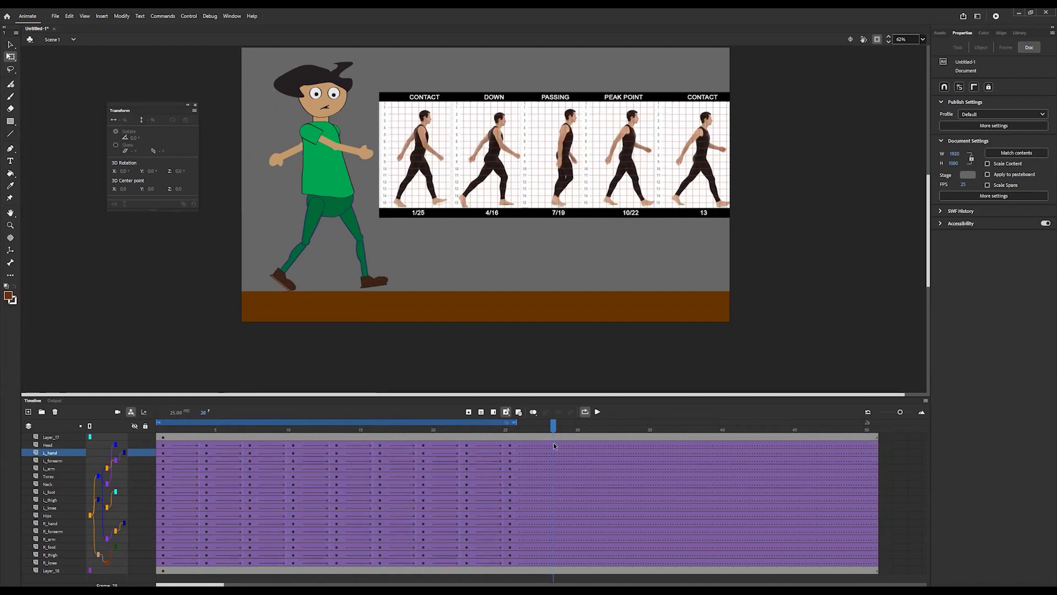
pyautogui.moveTo(555, 563); pyautogui.dragTo(555, 564)
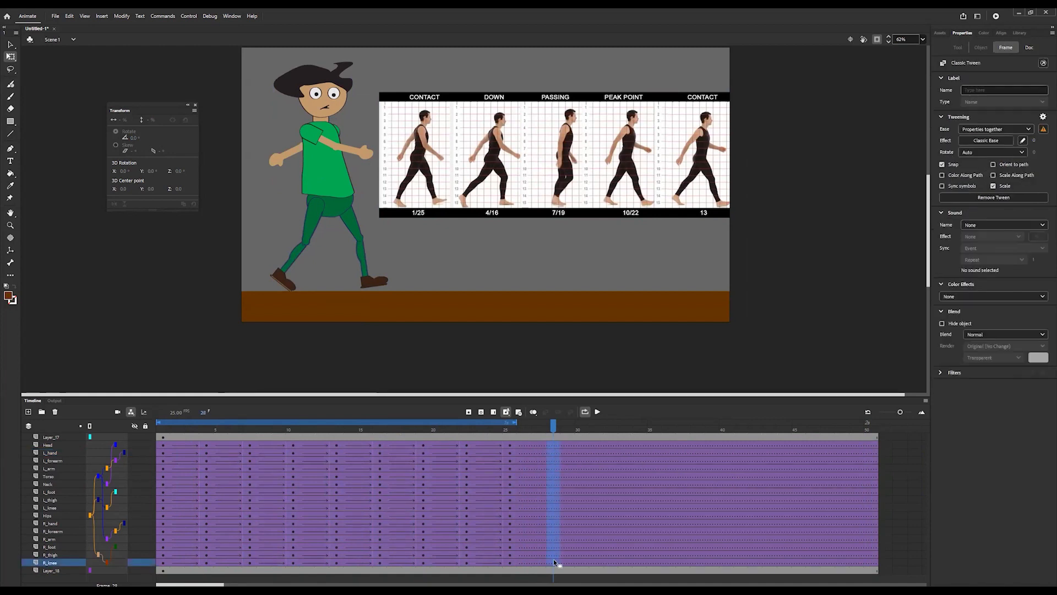
pyautogui.rightClick(552, 478)
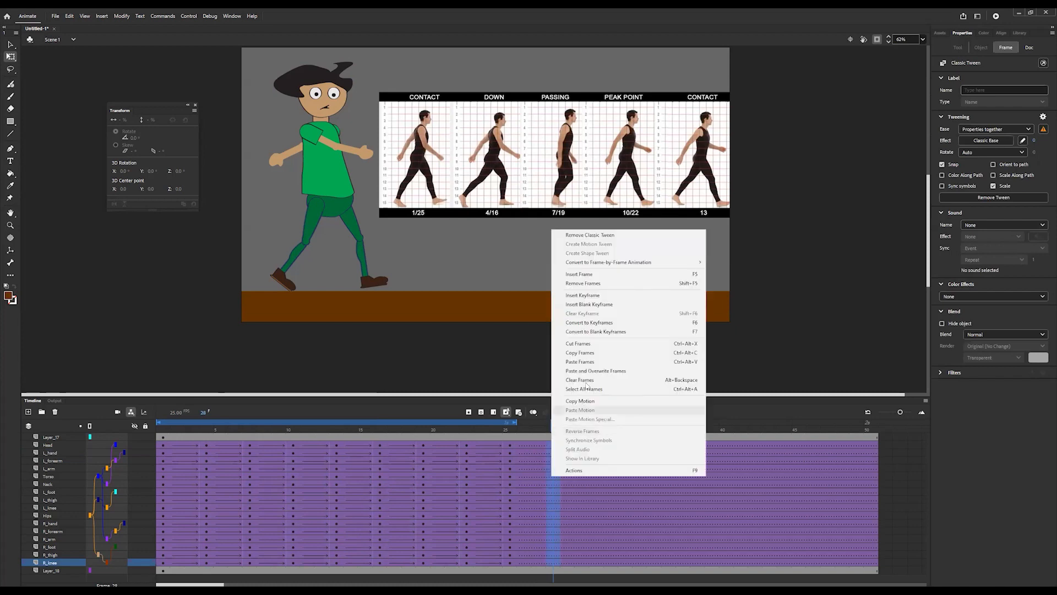
pyautogui.click(600, 361)
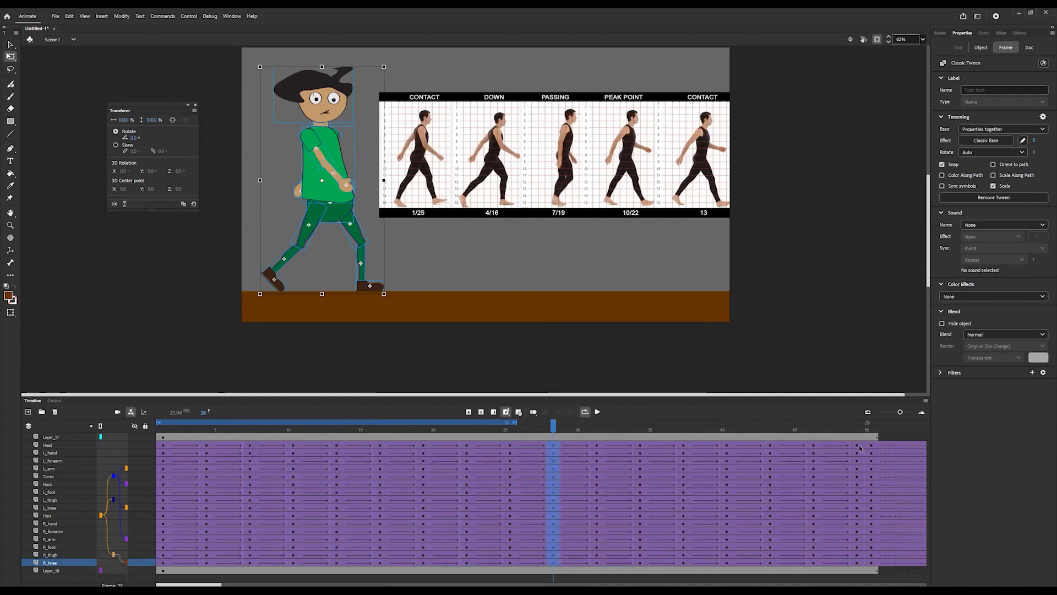
# - Move the character layers' keyframes from frame 49 to frame 50 and extend the loop range to frame 50
pyautogui.click(858, 560)
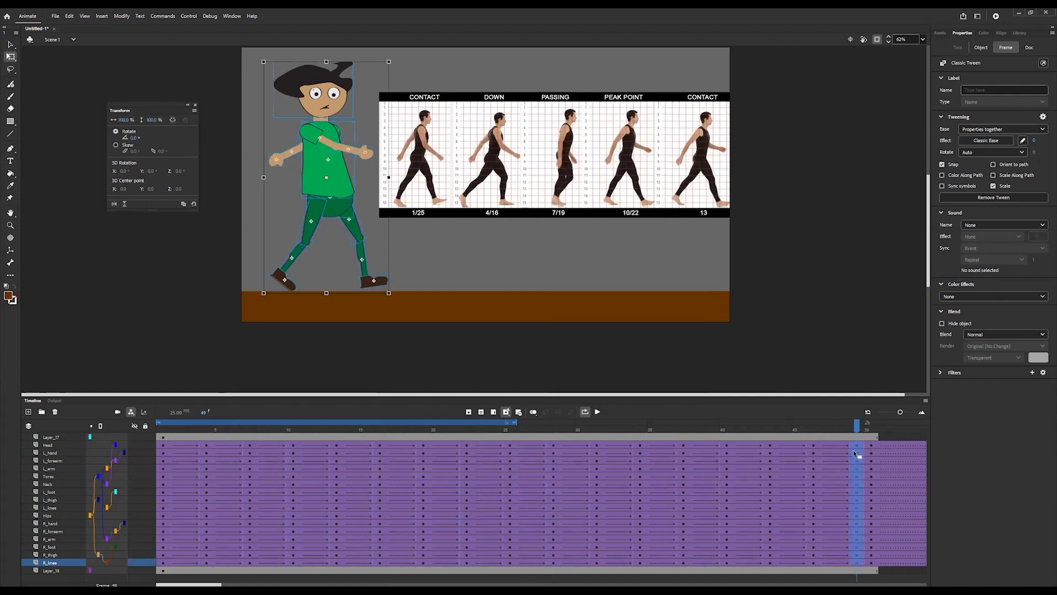
pyautogui.click(870, 445)
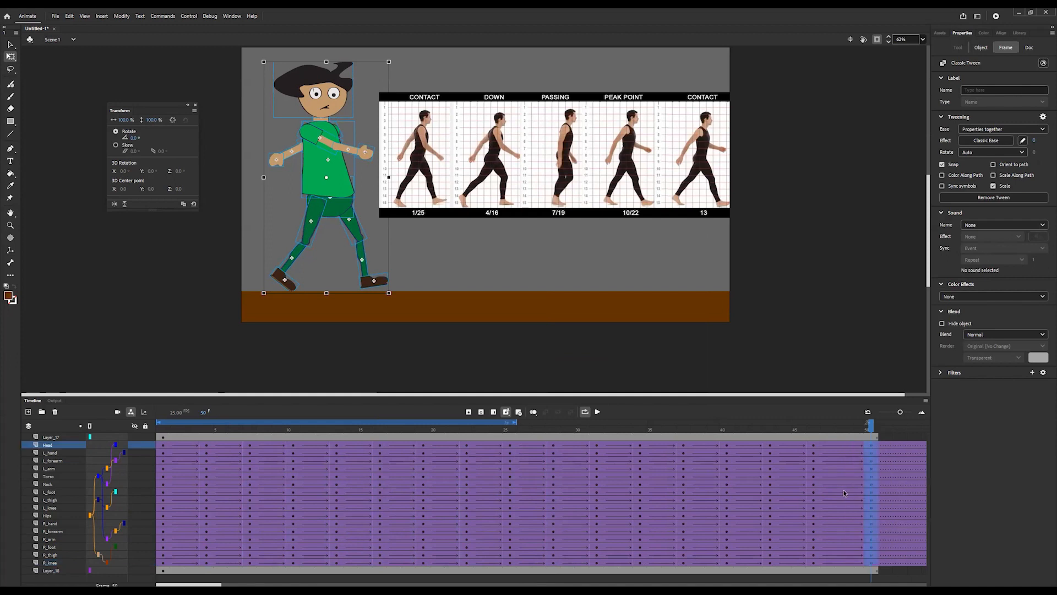
pyautogui.moveTo(518, 420); pyautogui.dragTo(868, 429)
# - Play back the extended 50-frame walk from frame 1 and stop it
pyautogui.click(162, 423)
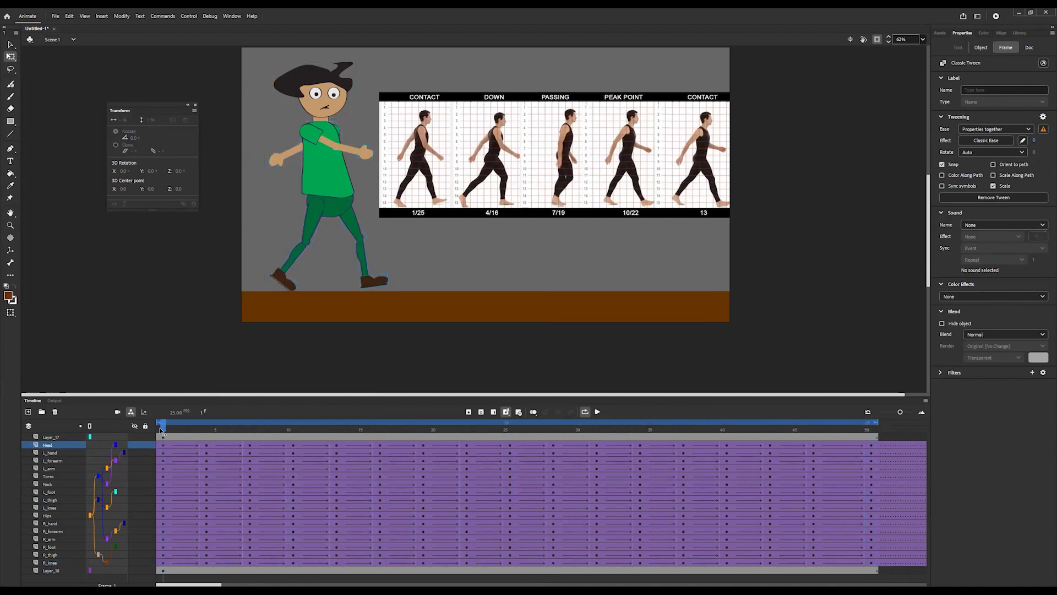
pyautogui.click(598, 412)
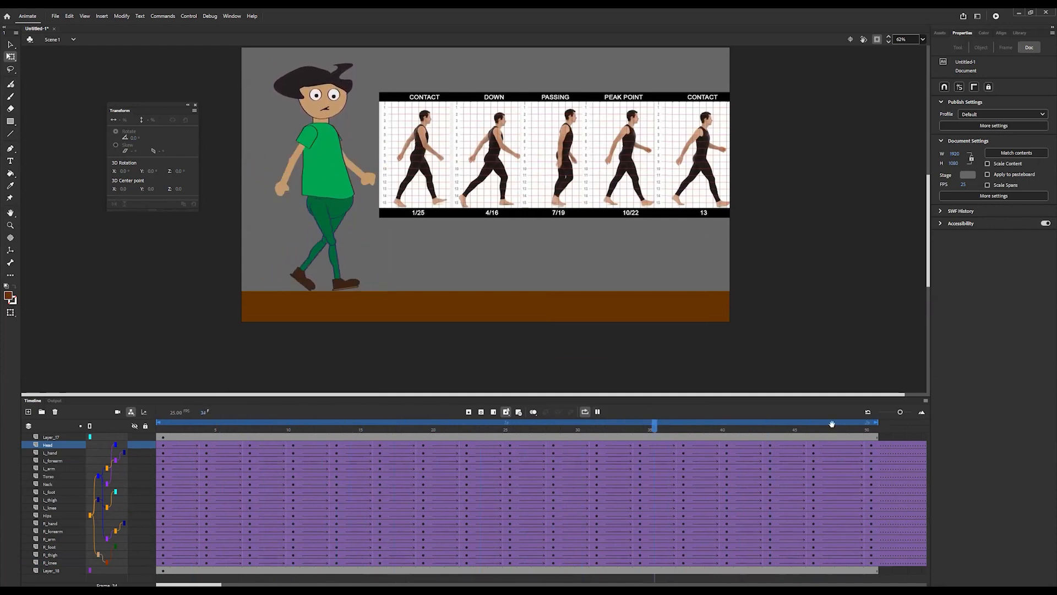
pyautogui.click(849, 432)
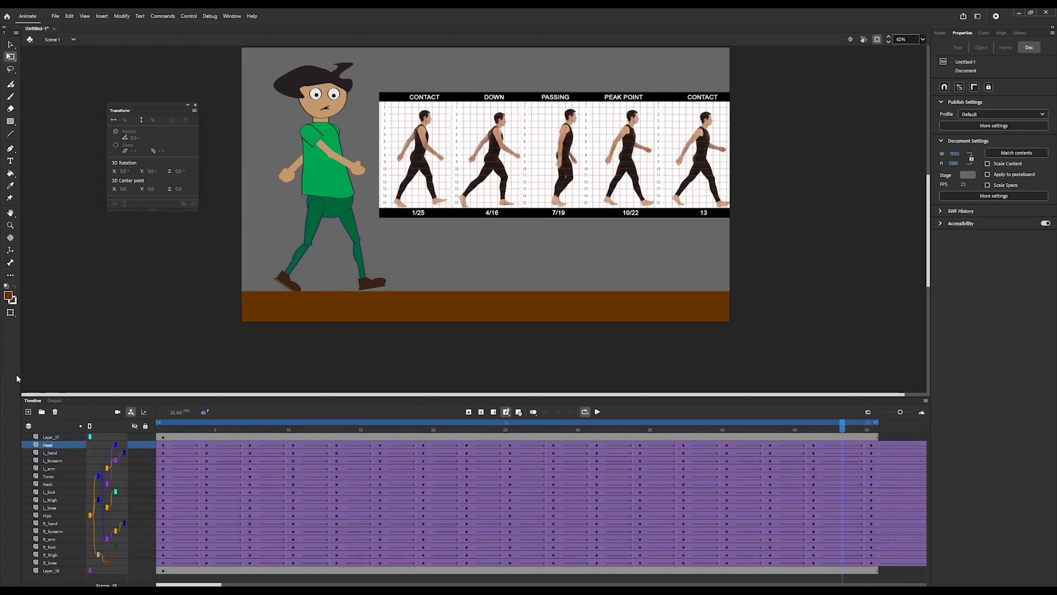
# - Add a new layer above Head and draw a brown rectangle about 167 by 84 px in front of the character on frame 1
pyautogui.click(28, 411)
pyautogui.click(167, 429)
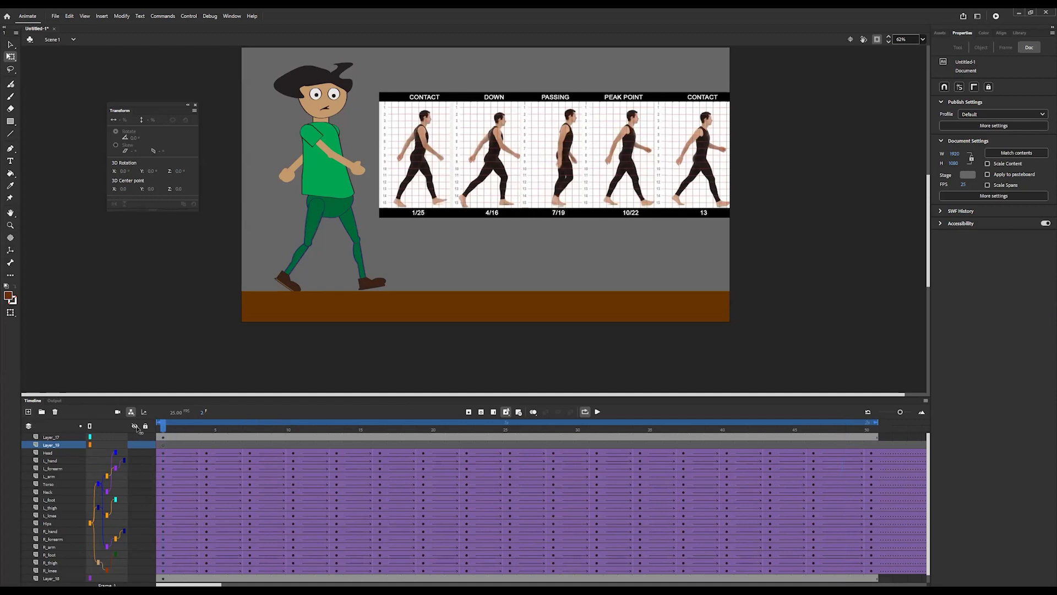
pyautogui.click(11, 122)
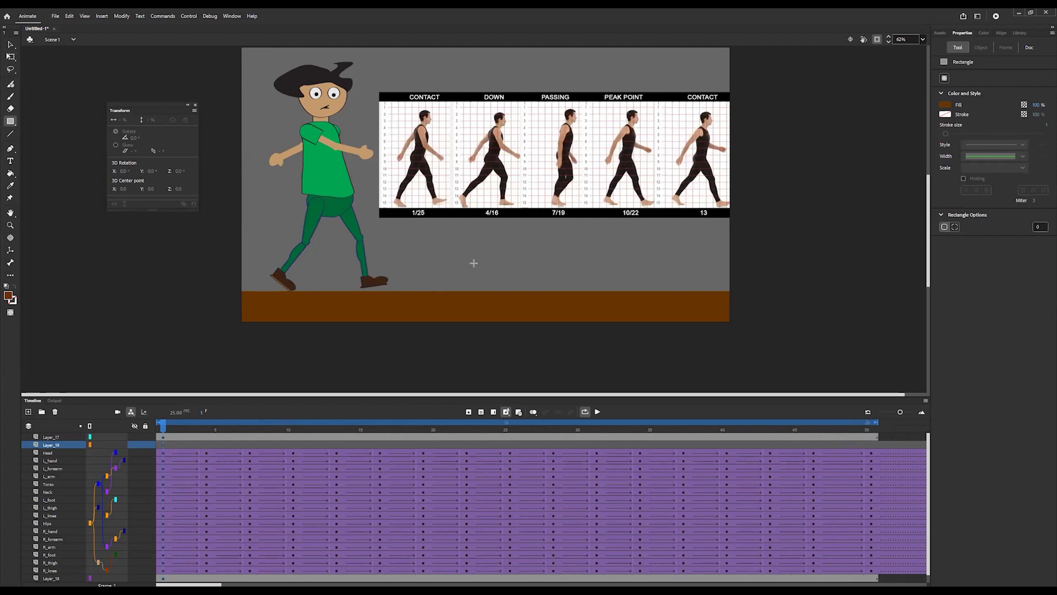
pyautogui.moveTo(487, 236); pyautogui.dragTo(529, 257)
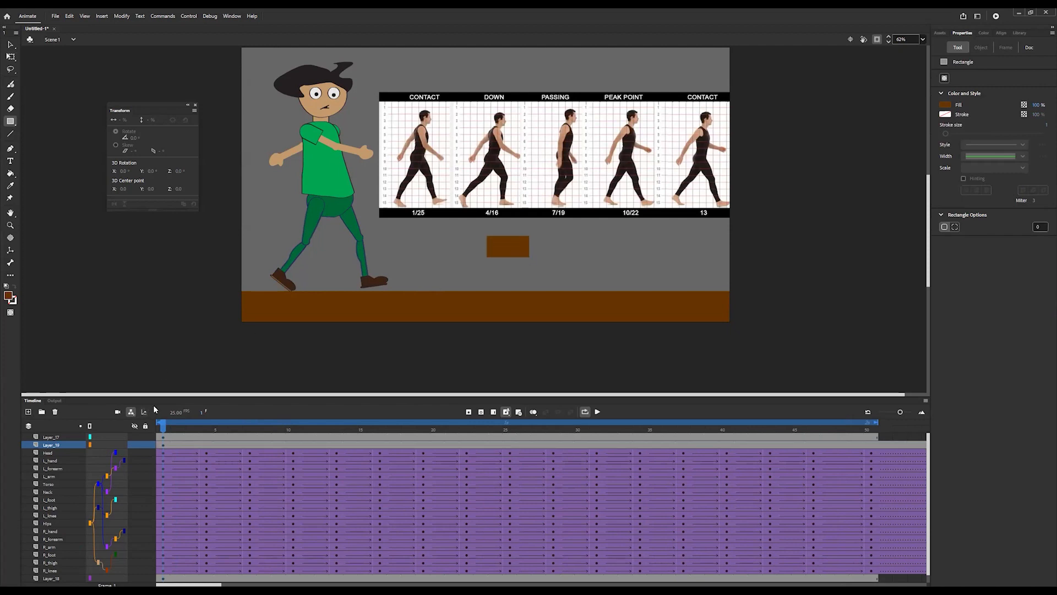
# - Hide the layer with the walk pose reference chart and convert the small brown rectangle into a graphic symbol
pyautogui.click(134, 579)
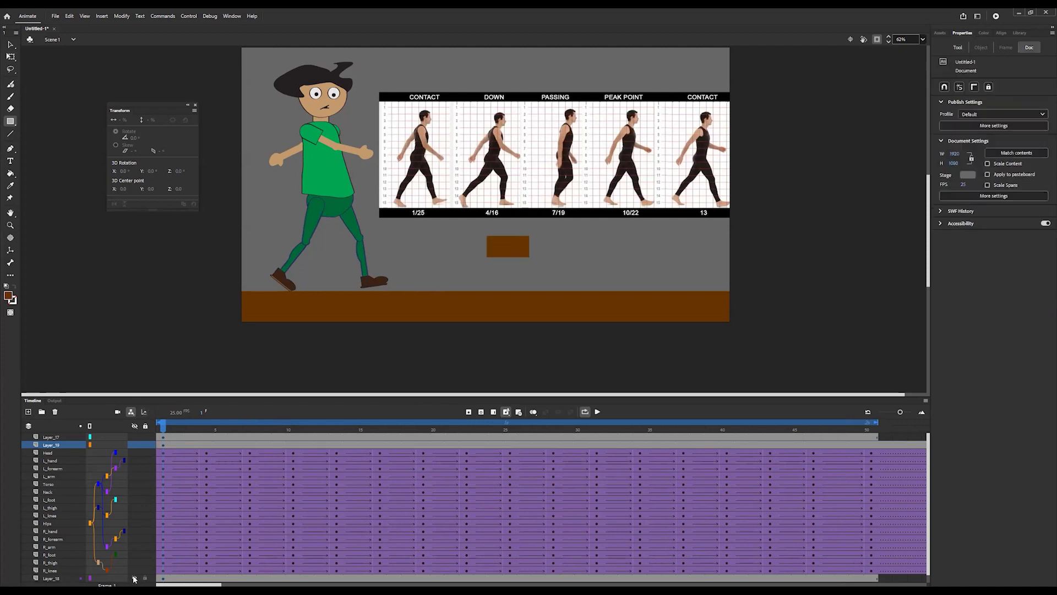
pyautogui.click(134, 579)
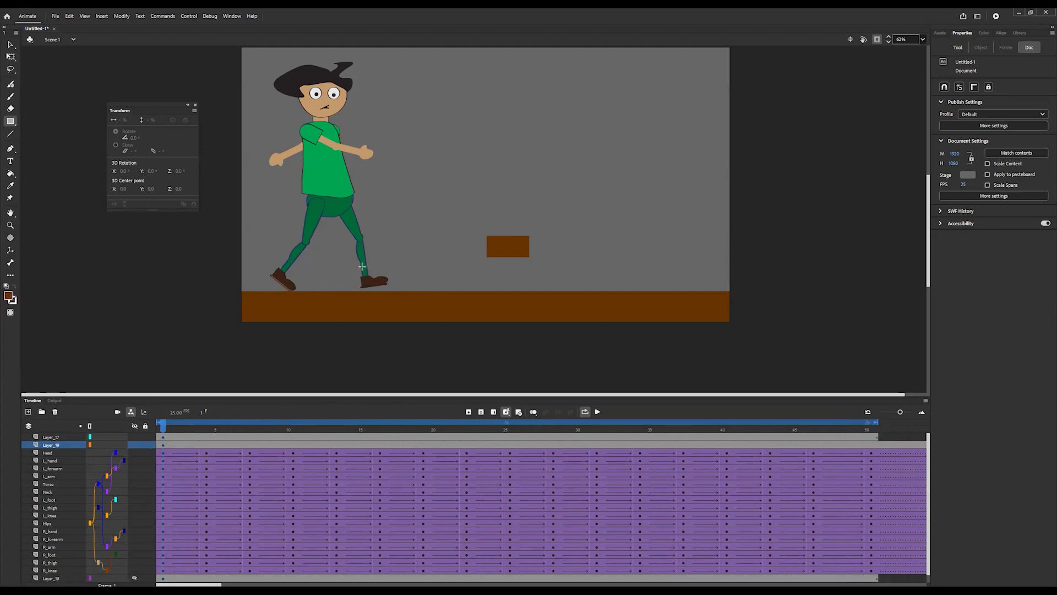
pyautogui.click(11, 56)
pyautogui.click(508, 249)
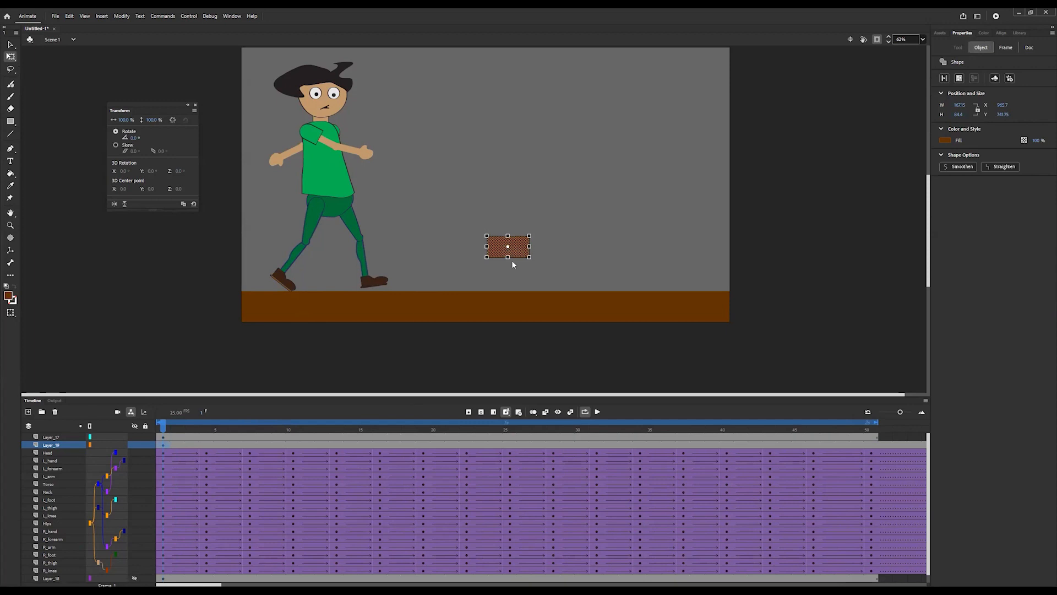
pyautogui.press('F8')
pyautogui.click(611, 190)
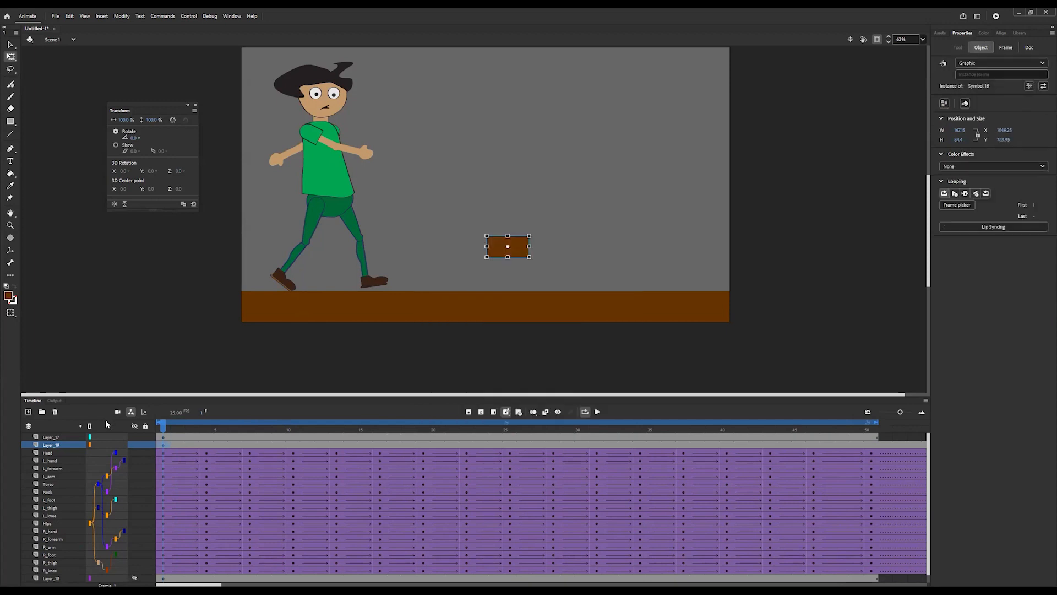
# - Cut all the character layers from Head to R_knee out of the main scene
pyautogui.click(51, 461)
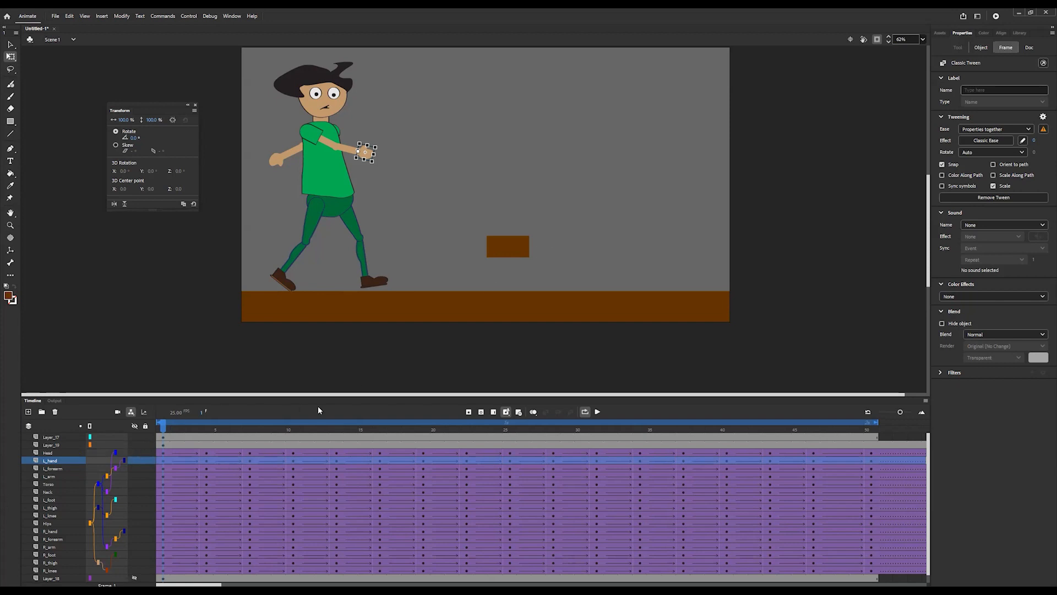
pyautogui.click(512, 249)
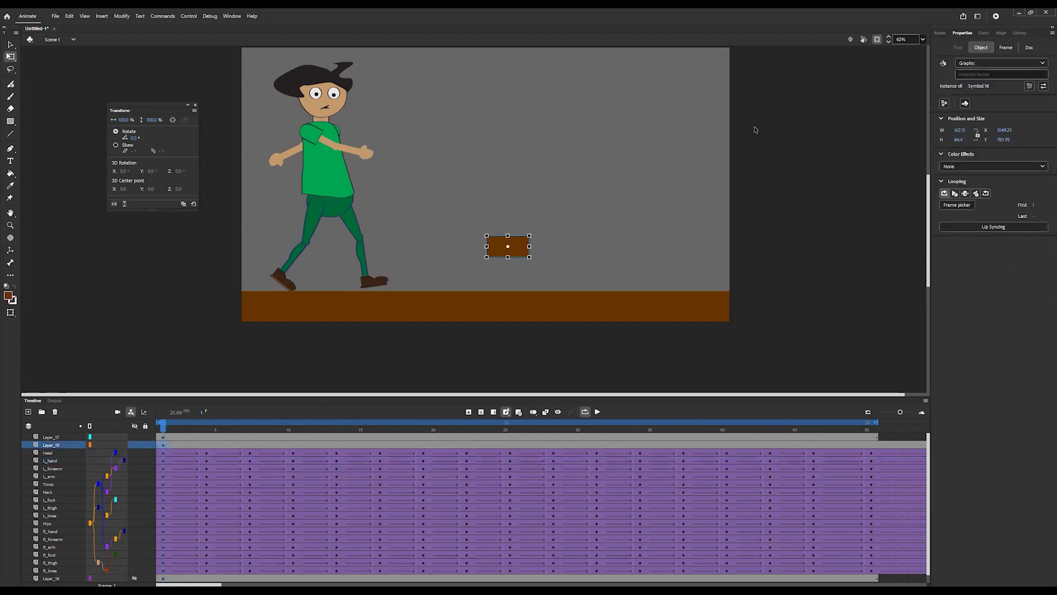
pyautogui.click(48, 453)
pyautogui.keyDown('shift'); pyautogui.click(37, 571); pyautogui.keyUp('shift')
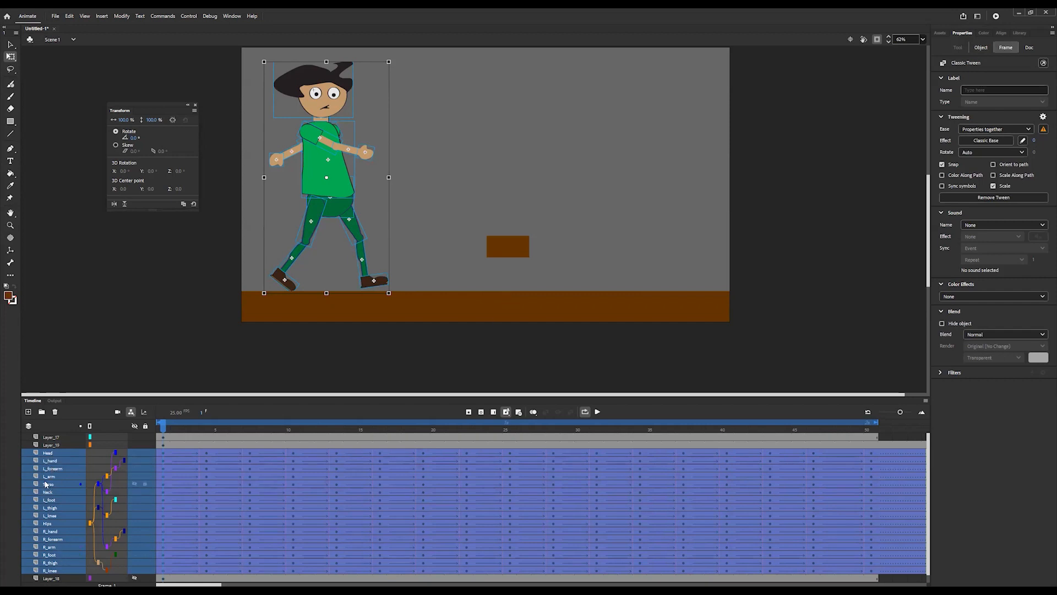
pyautogui.rightClick(51, 463)
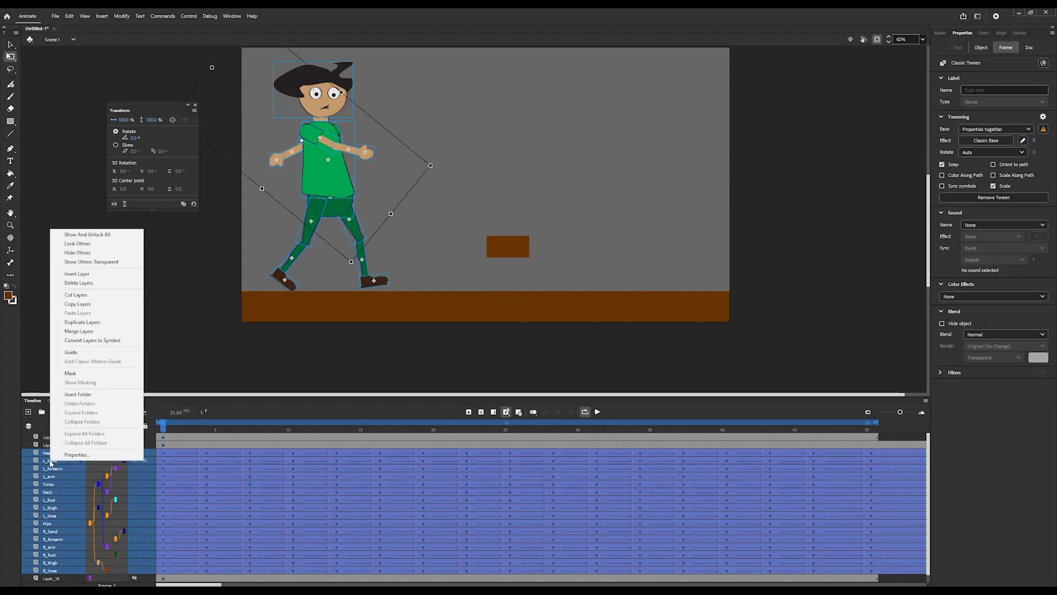
pyautogui.click(85, 297)
# - Paste the cut character layers inside the rectangle's symbol and delete its original rectangle layer, Layer_1
pyautogui.click(59, 444)
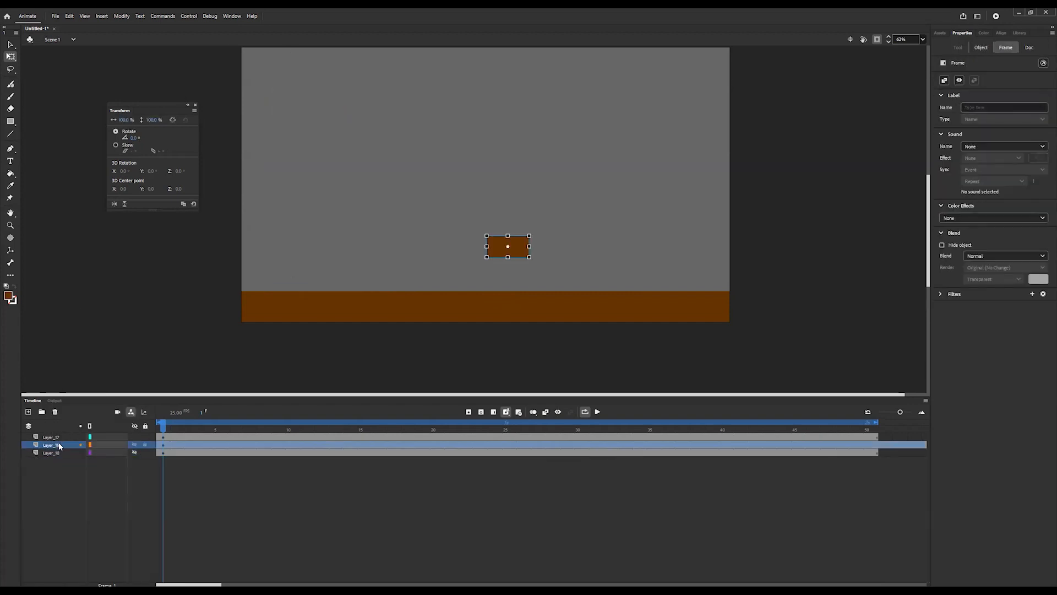
pyautogui.doubleClick(522, 251)
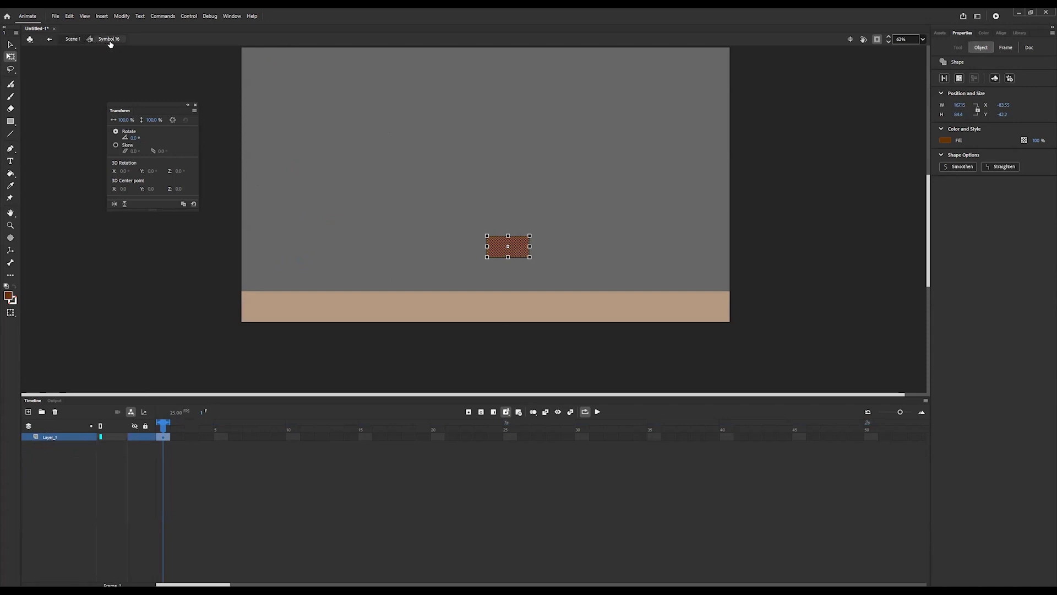
pyautogui.click(55, 438)
pyautogui.rightClick(56, 438)
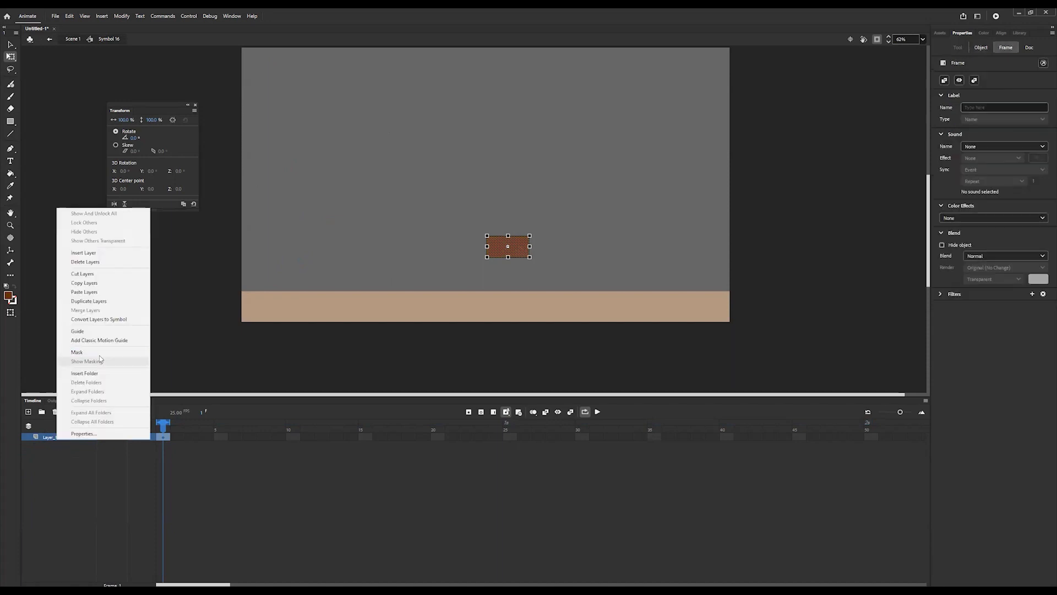
pyautogui.click(110, 294)
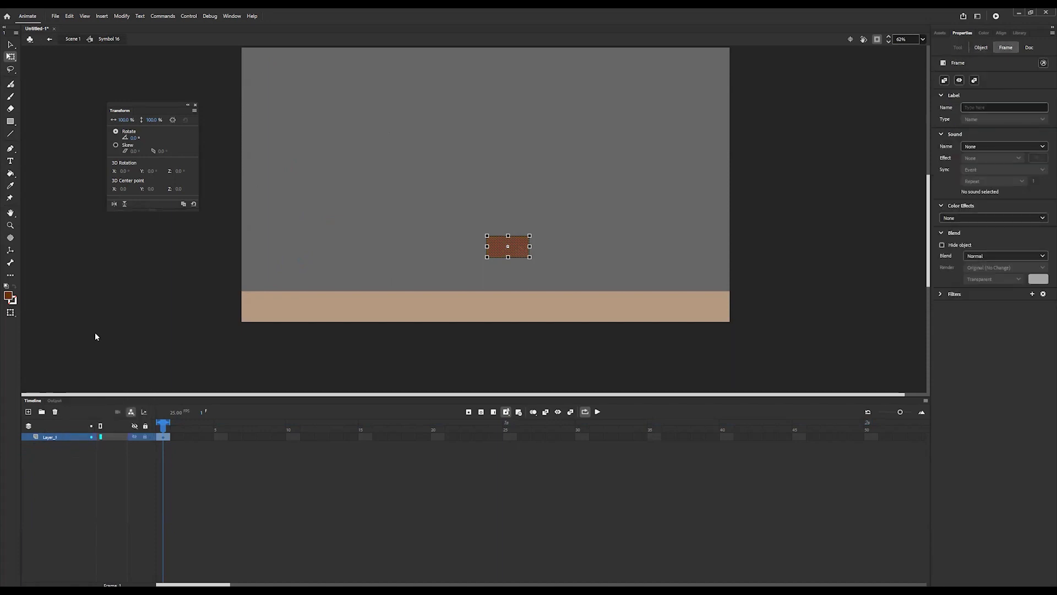
pyautogui.click(55, 562)
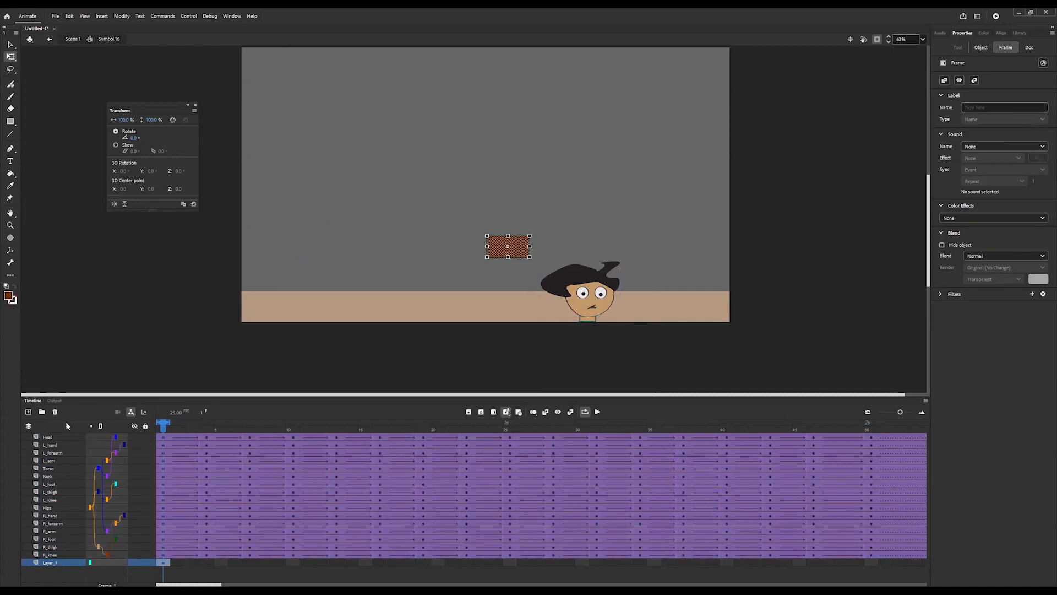
pyautogui.click(55, 412)
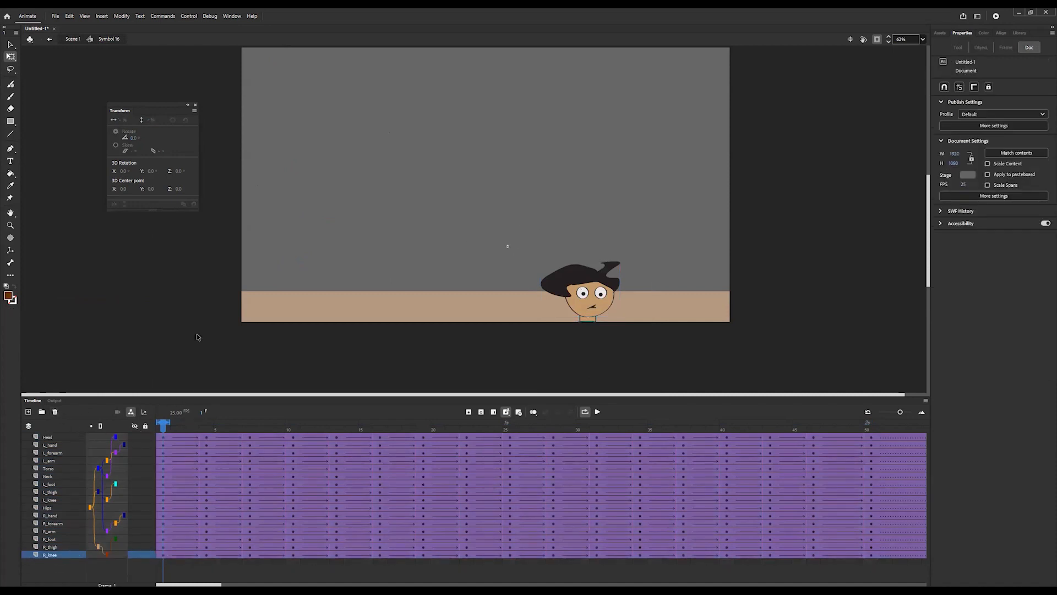
# - Return to the main scene, scale the character symbol to 60% and stand it on the ground near the stage's left edge
pyautogui.click(73, 39)
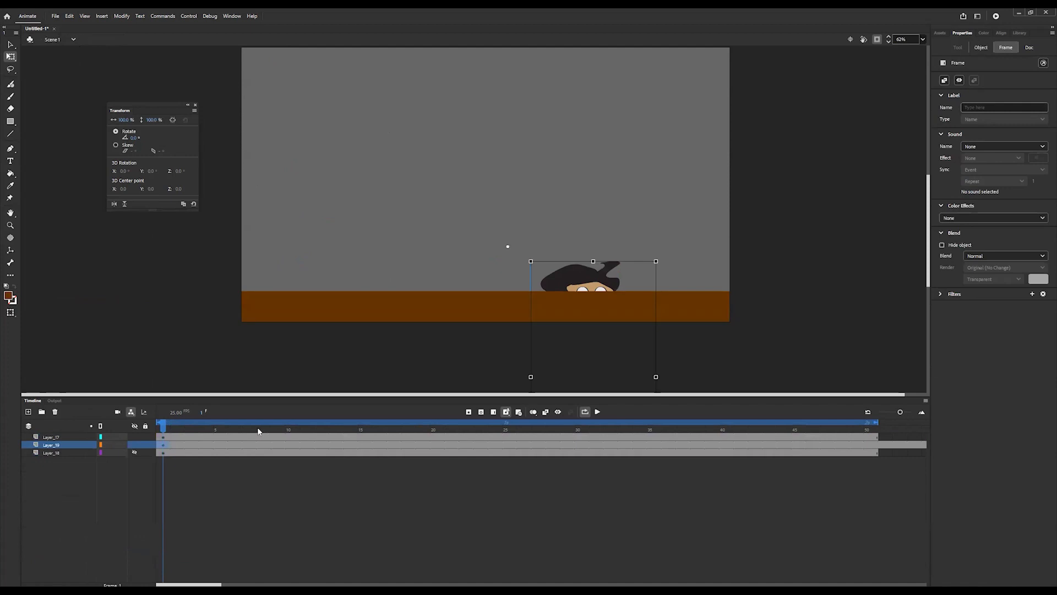
pyautogui.moveTo(597, 284); pyautogui.dragTo(383, 101)
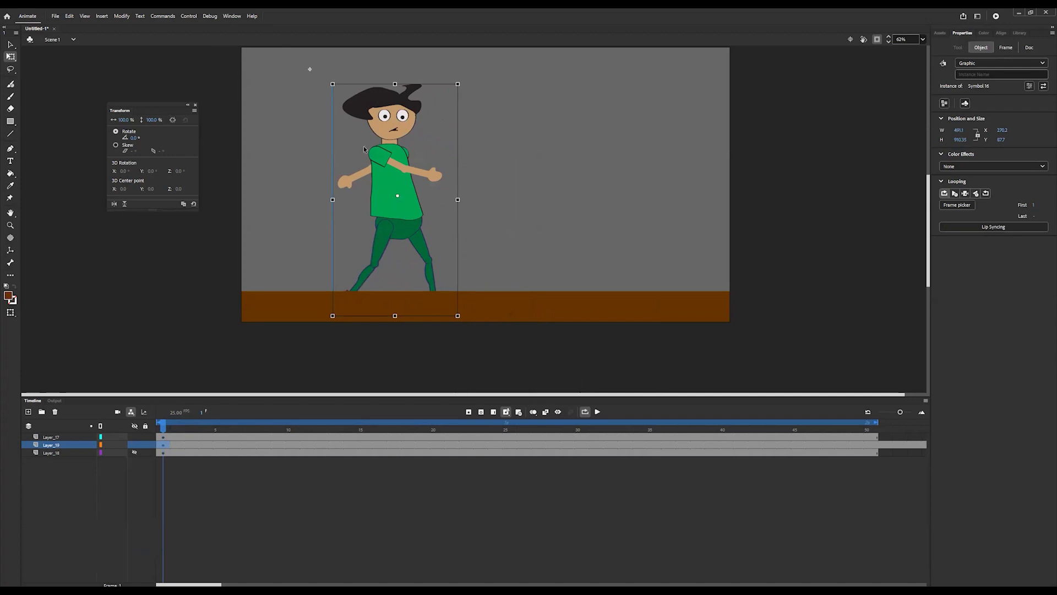
pyautogui.moveTo(456, 83); pyautogui.dragTo(421, 160)
pyautogui.hotkey('ctrl', 'shift', 'z')
pyautogui.moveTo(456, 83); pyautogui.dragTo(301, 242)
pyautogui.moveTo(332, 184)
pyautogui.mouseDown()
pyautogui.moveTo(264, 170)
pyautogui.moveTo(349, 194)
pyautogui.mouseUp()
pyautogui.moveTo(314, 255); pyautogui.dragTo(308, 226)
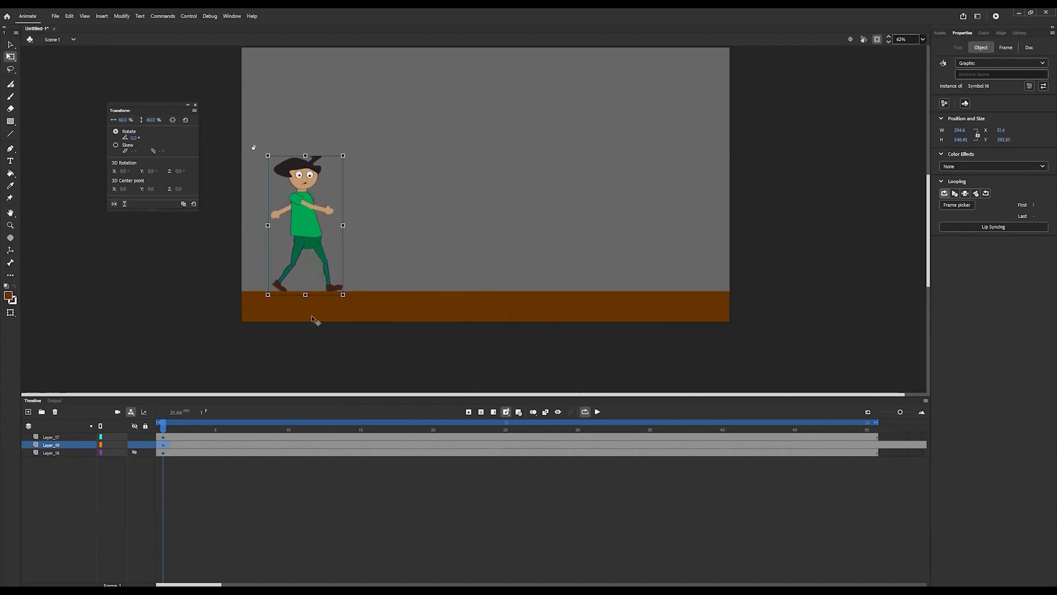
# - Play back the scaled character's walk in the main scene and check an early frame
pyautogui.click(598, 412)
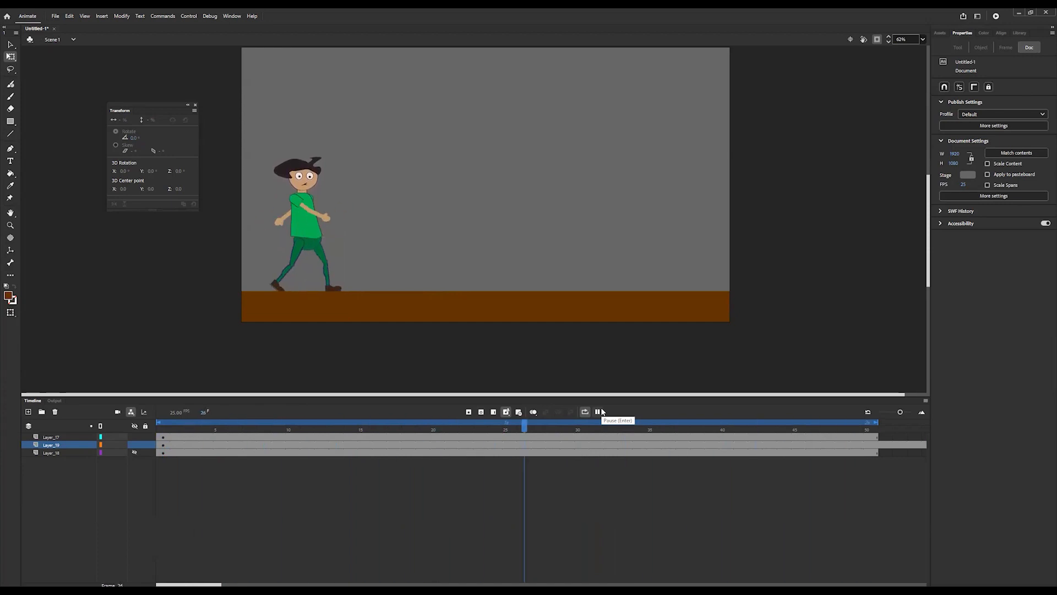
pyautogui.click(602, 412)
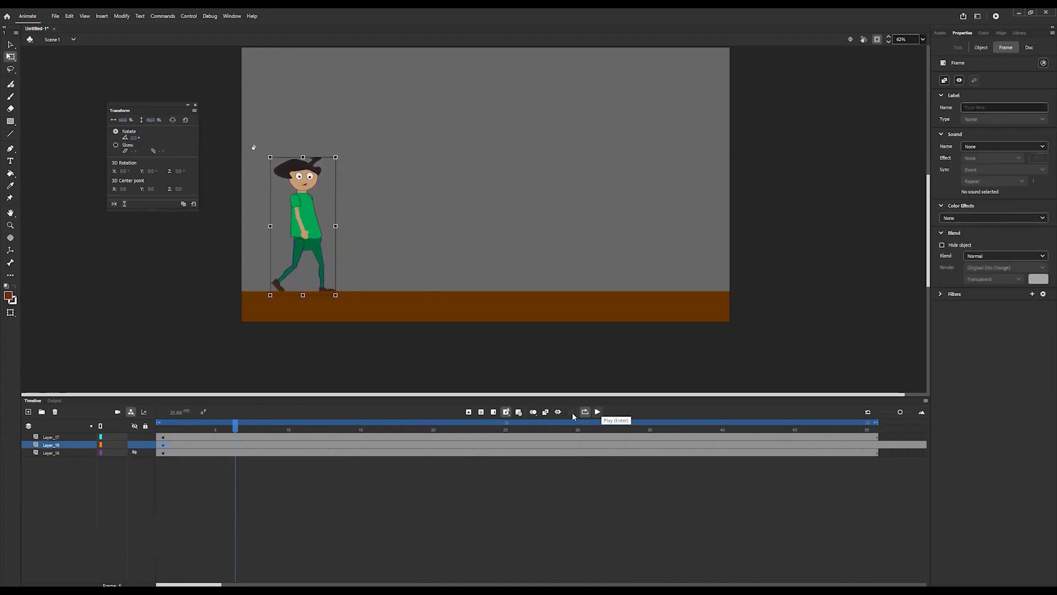
pyautogui.click(206, 430)
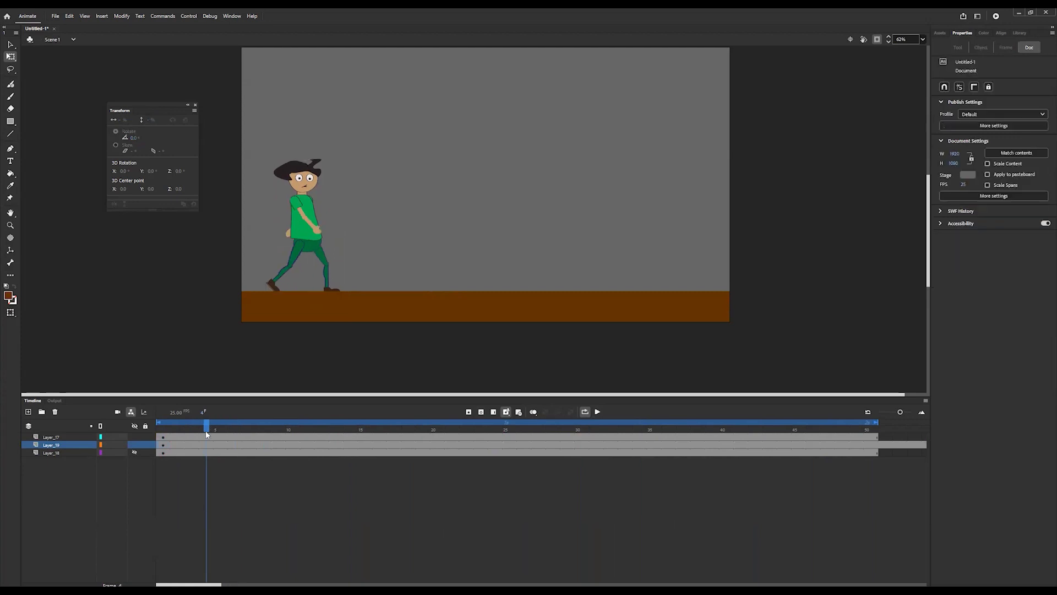
# - Add a classic tween to the character's layer and move the character right to X about 576 at frame 50
pyautogui.click(164, 444)
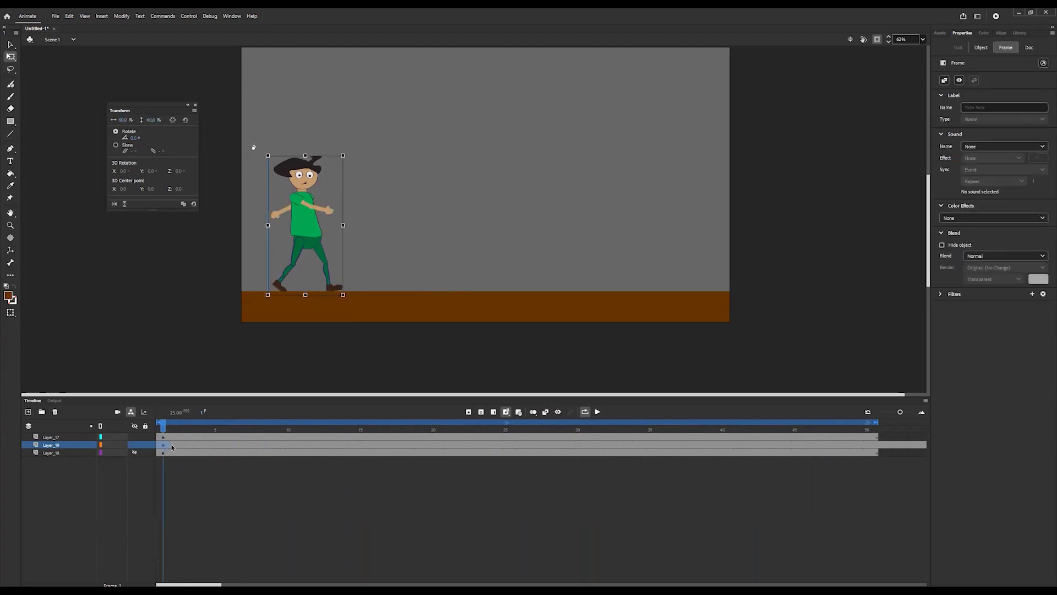
pyautogui.click(171, 447)
pyautogui.rightClick(172, 446)
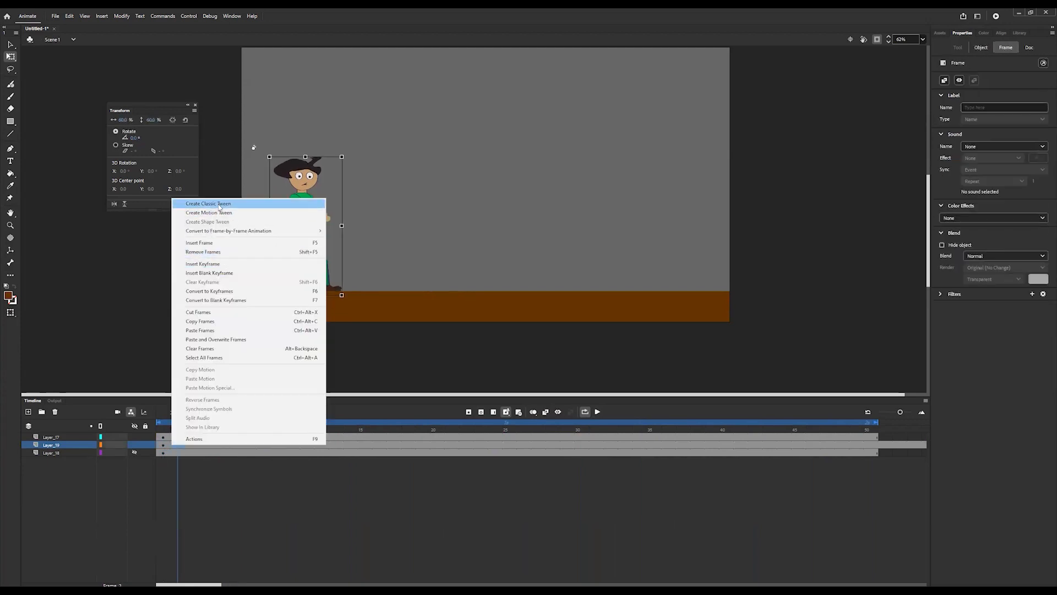
pyautogui.click(221, 209)
pyautogui.click(872, 446)
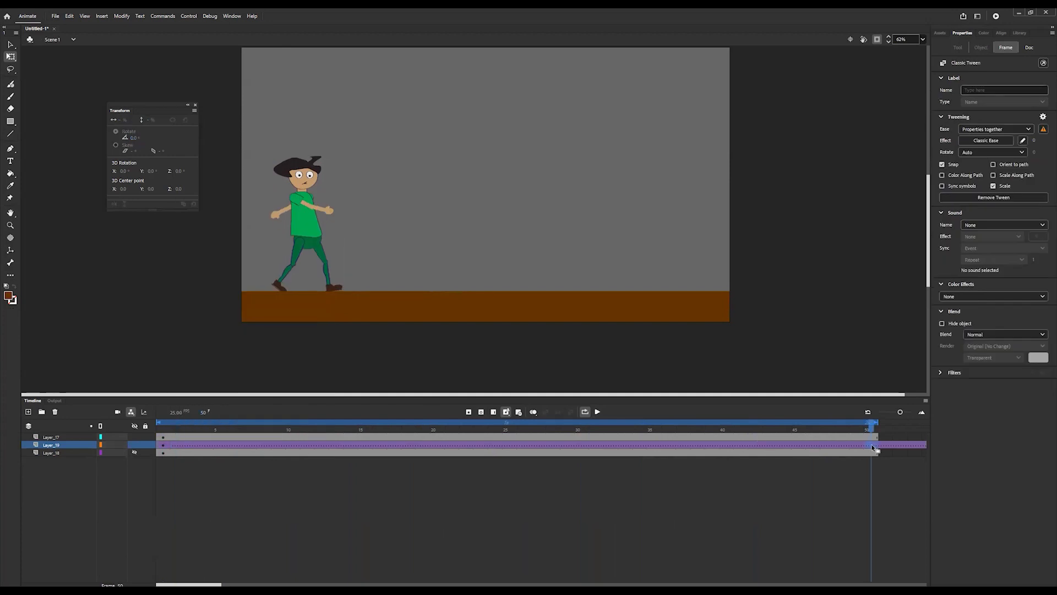
pyautogui.moveTo(315, 241); pyautogui.dragTo(443, 239)
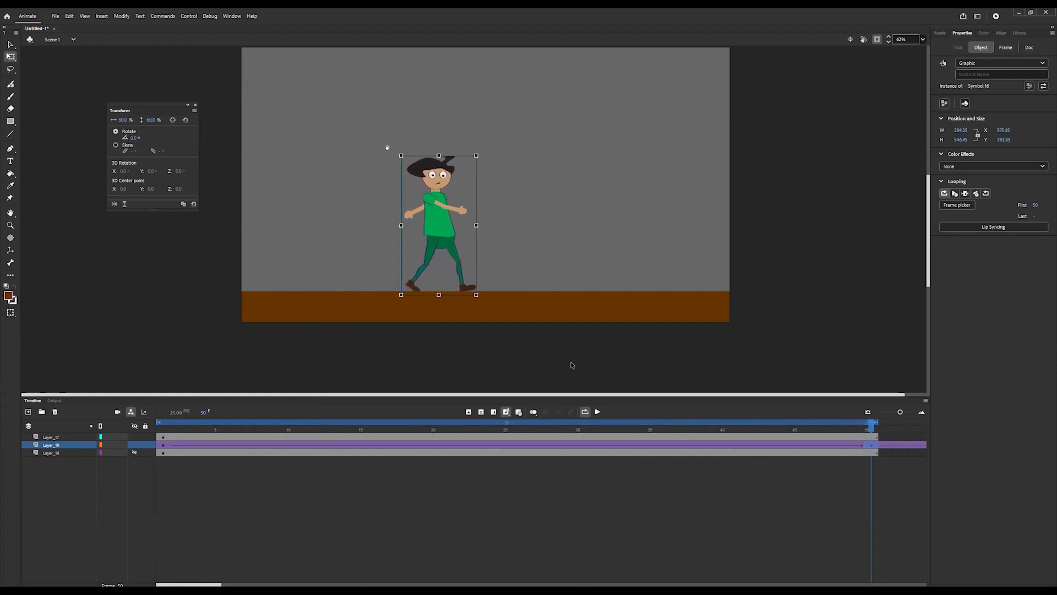
# - Play back the tweened walk across the ground
pyautogui.click(598, 412)
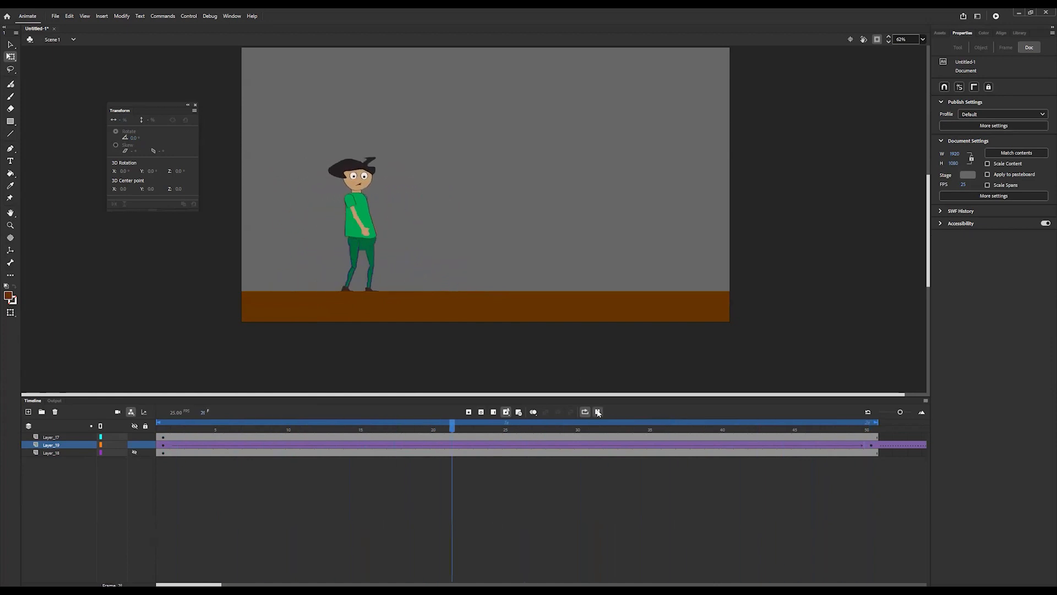
pyautogui.click(598, 411)
pyautogui.click(365, 239)
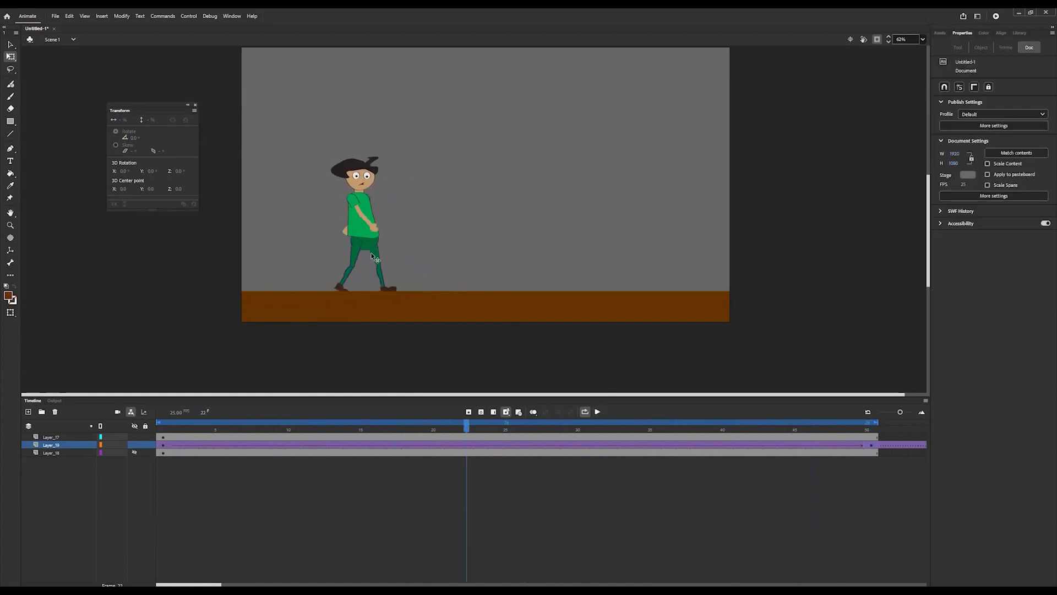
# - Nudge the character up to Y about 385 on frame 1
pyautogui.click(163, 429)
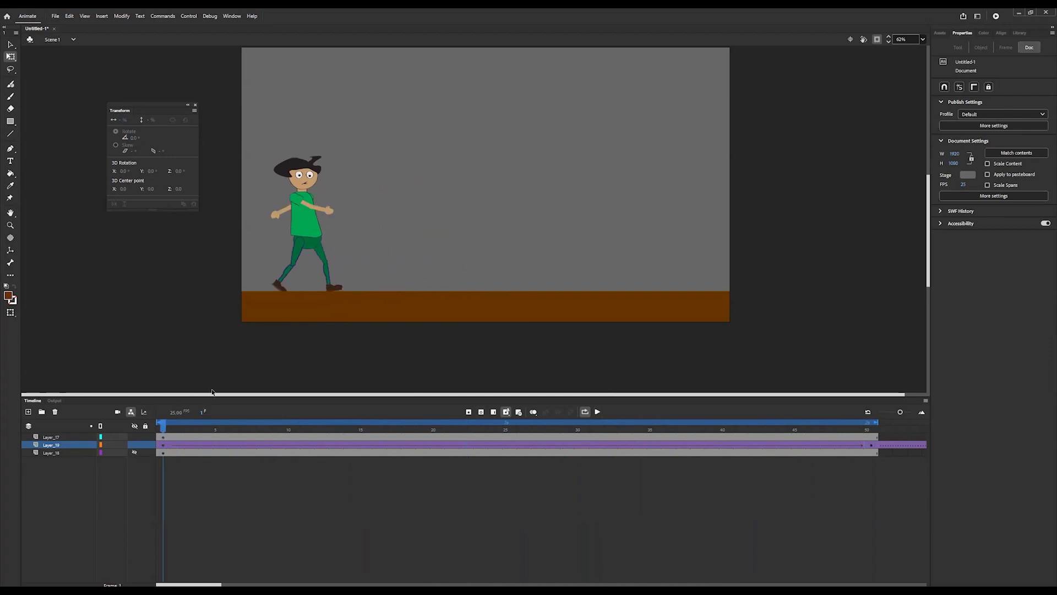
pyautogui.click(311, 236)
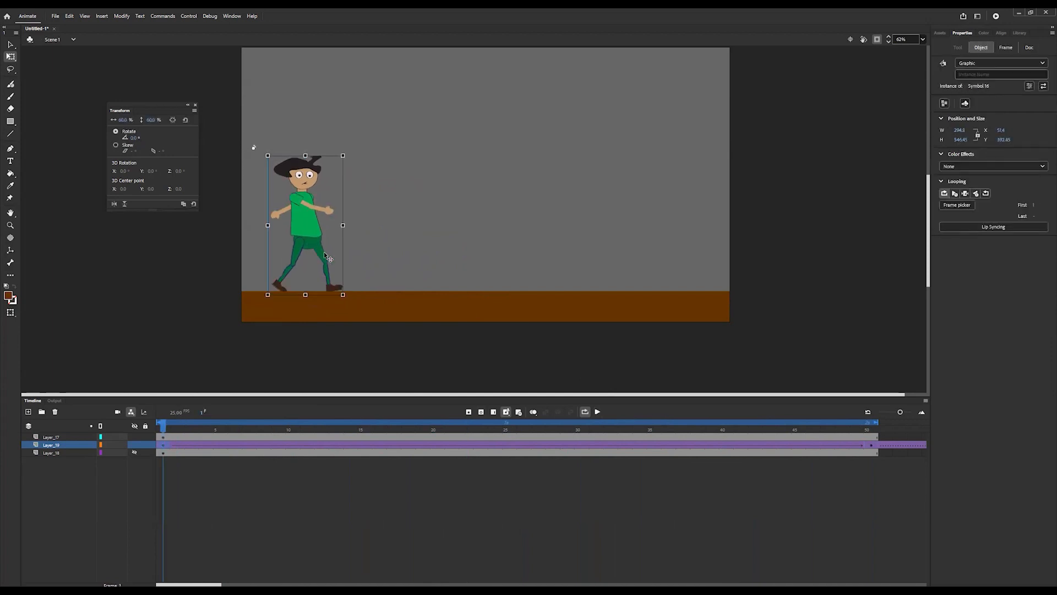
pyautogui.press('Up')
pyautogui.press('Up')
pyautogui.press('Up')
pyautogui.press('Up')
pyautogui.press('Up')
pyautogui.press('Up')
pyautogui.press('Up')
pyautogui.press('Up')
pyautogui.press('Up')
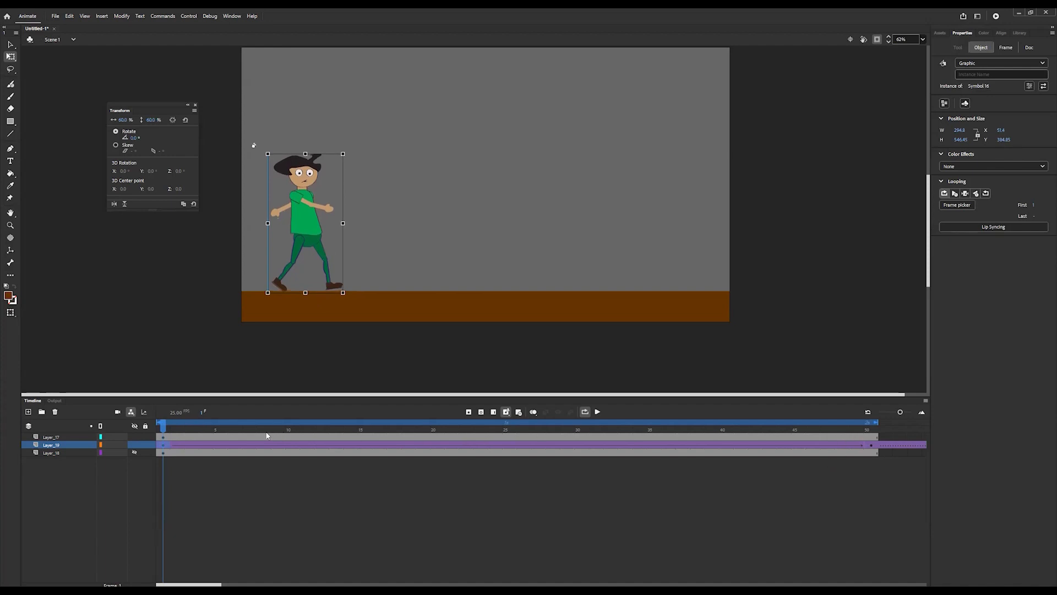
pyautogui.moveTo(186, 431); pyautogui.dragTo(163, 444)
pyautogui.click(304, 218)
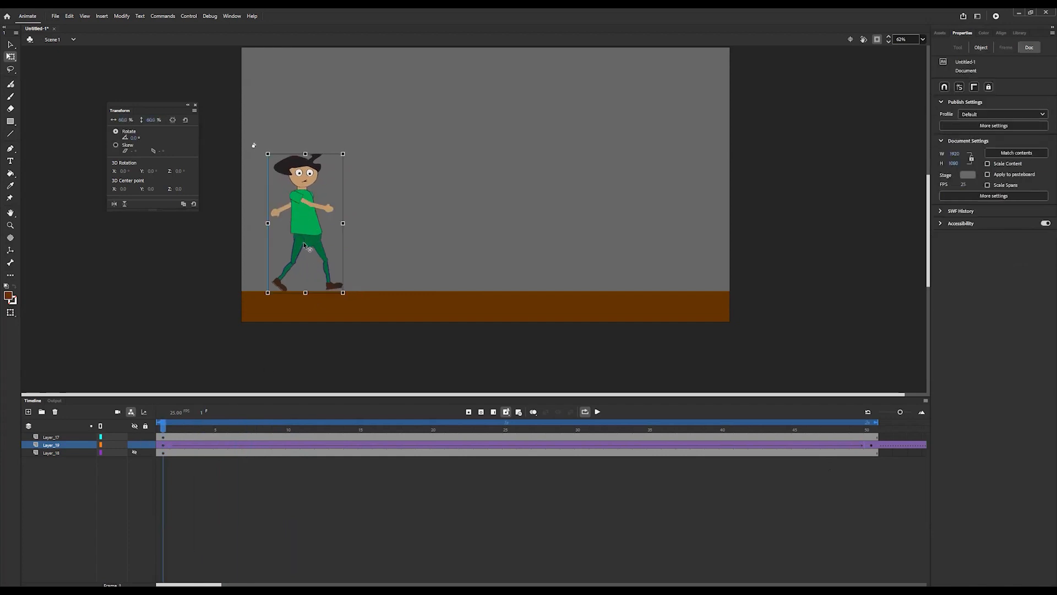
pyautogui.moveTo(305, 245); pyautogui.dragTo(314, 246)
pyautogui.hotkey('ctrl', 'z')
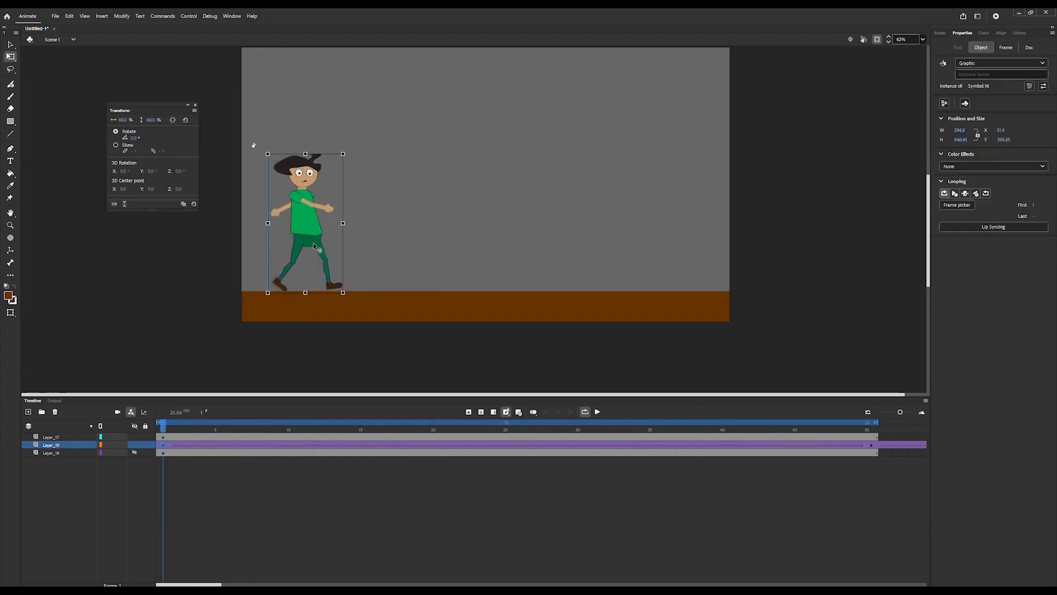
# - Nudge the character up by a similar amount at frame 50, and play back the walk
pyautogui.click(871, 428)
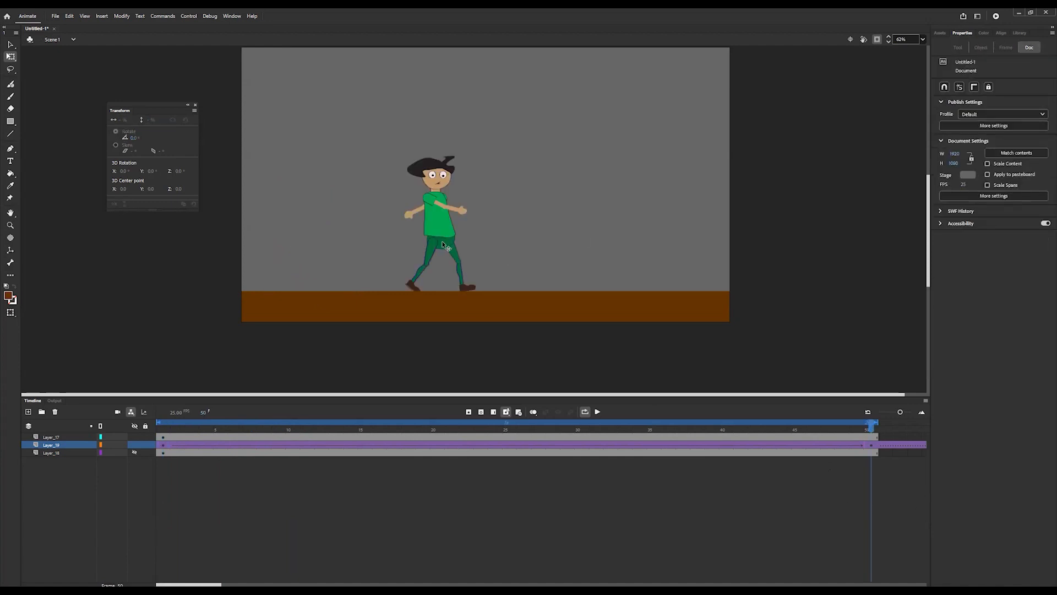
pyautogui.click(447, 246)
pyautogui.press('Up')
pyautogui.press('Up')
pyautogui.press('Up')
pyautogui.press('Up')
pyautogui.press('Up')
pyautogui.press('Up')
pyautogui.press('Up')
pyautogui.press('Up')
pyautogui.press('Up')
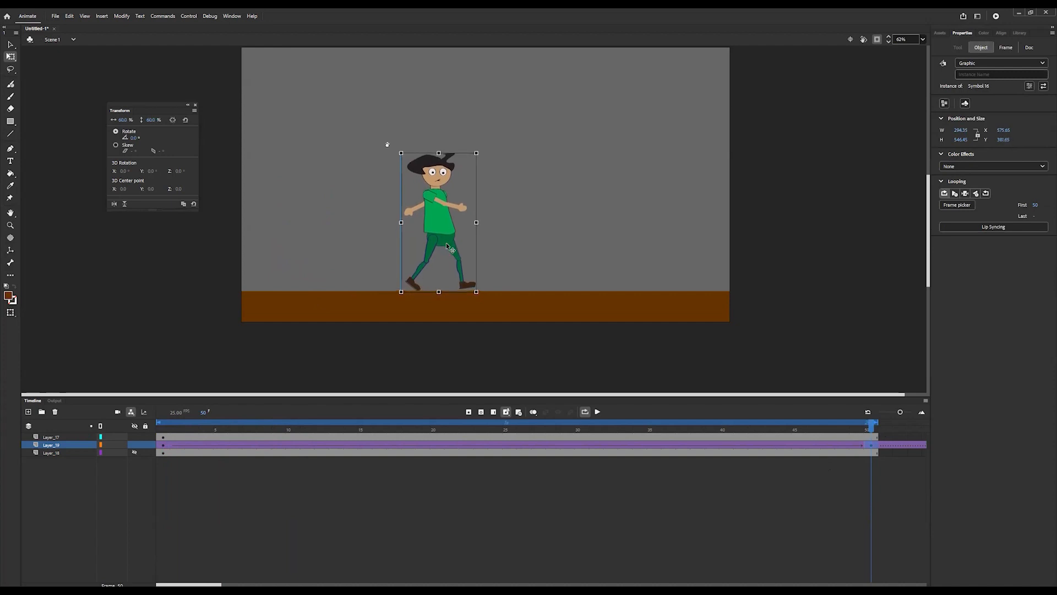
pyautogui.click(597, 412)
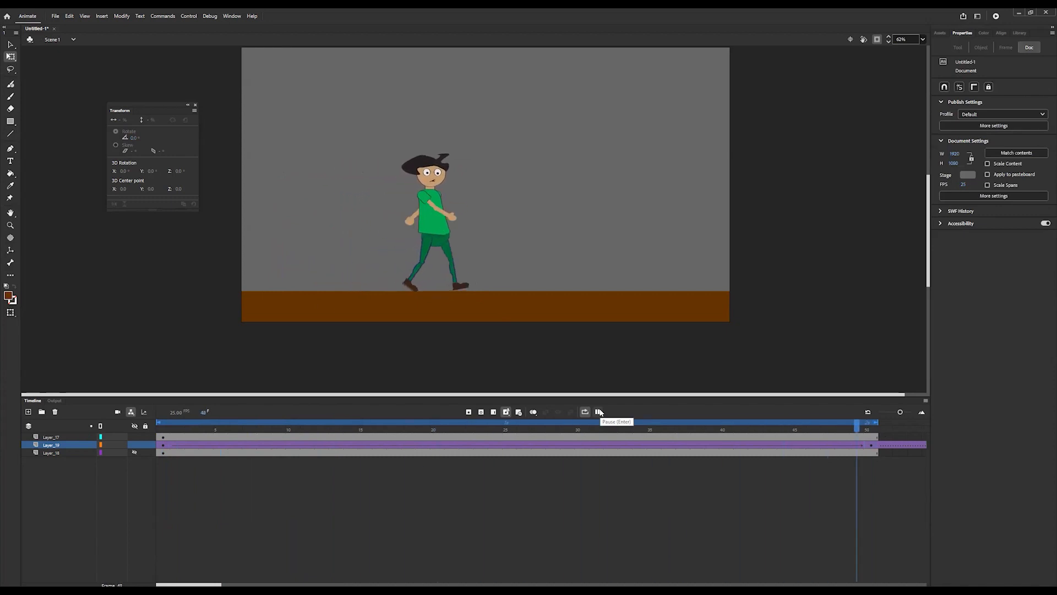
pyautogui.click(598, 412)
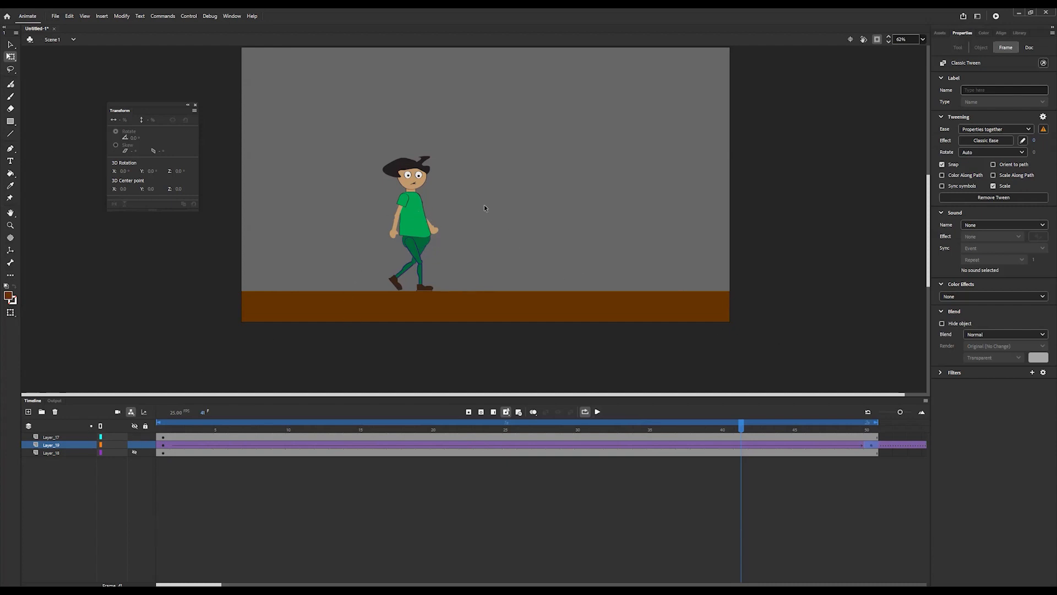
# - Open the walking character's symbol and the head symbol inside it for editing
pyautogui.doubleClick(408, 189)
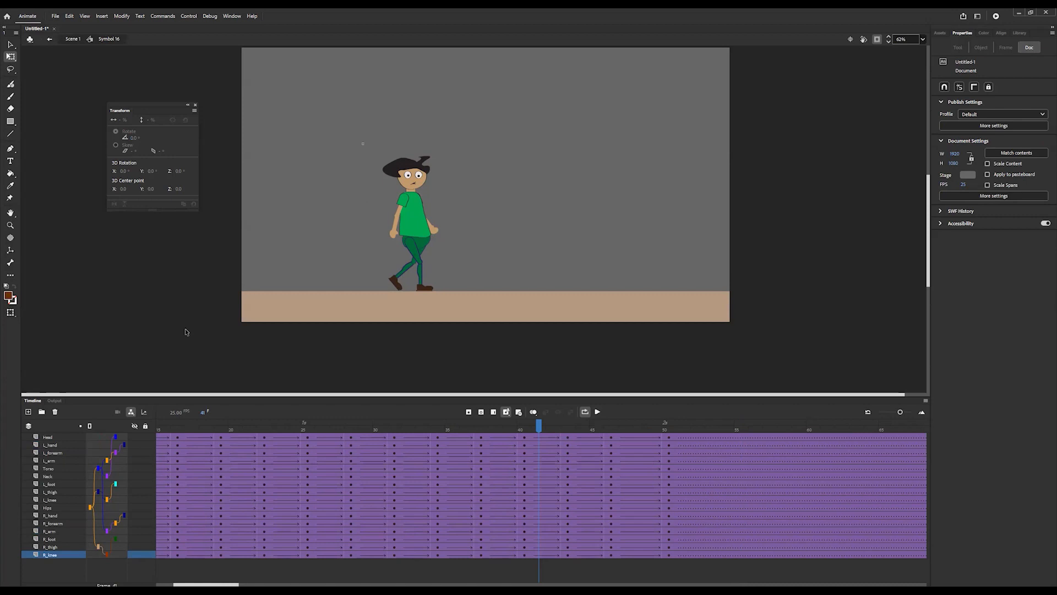
pyautogui.click(59, 437)
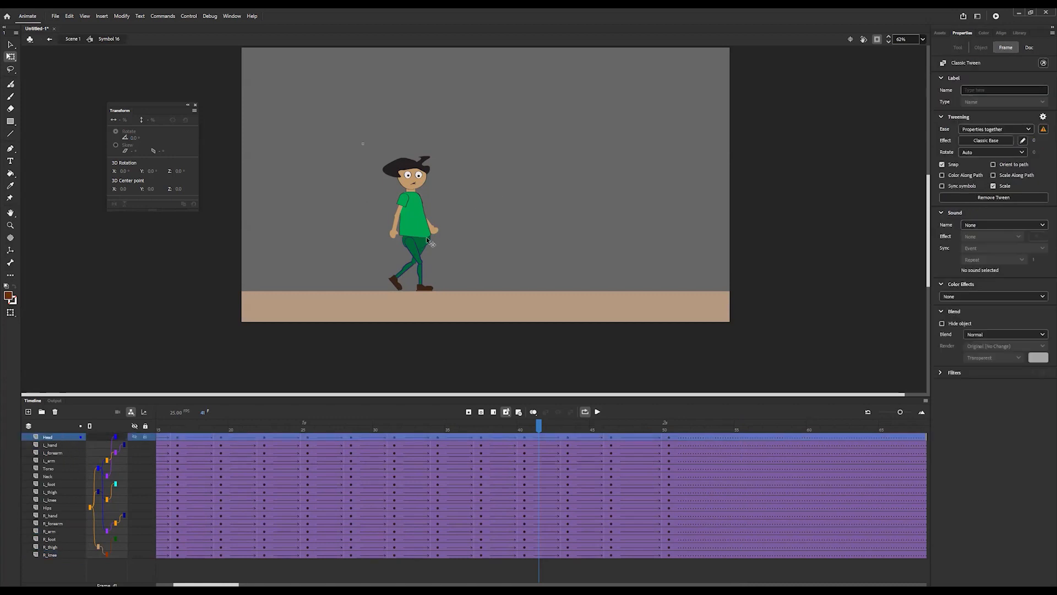
pyautogui.doubleClick(413, 180)
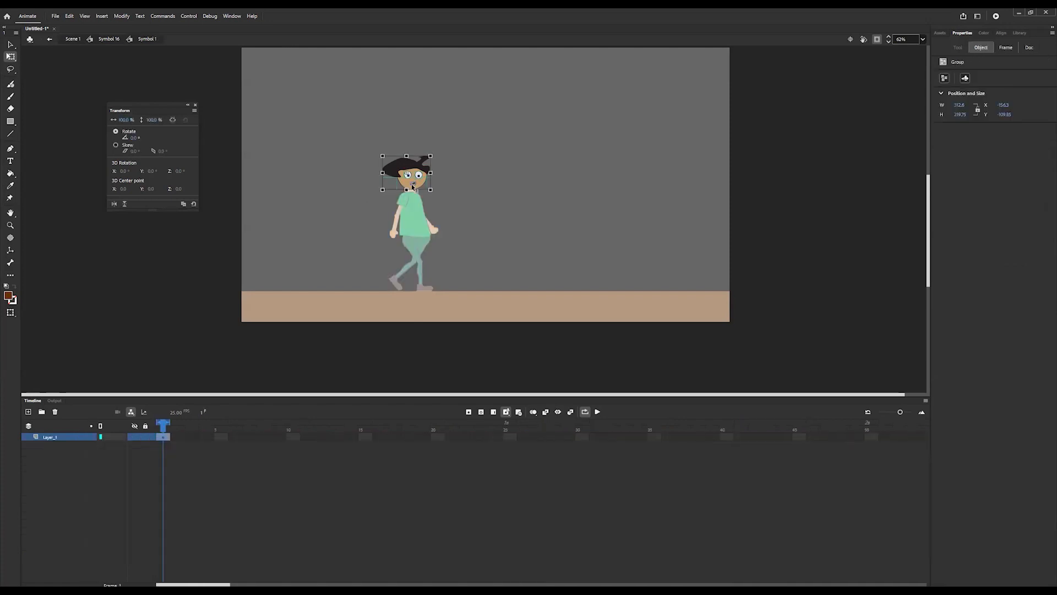
pyautogui.scroll(2, 397, 171)
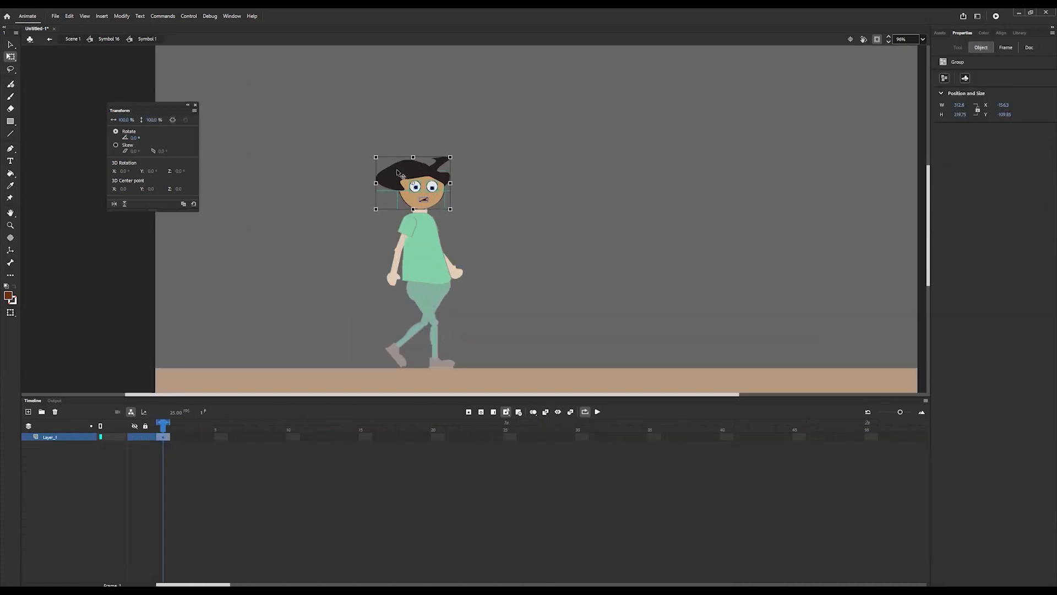
# - Distribute both eyeballs and pupils to separate layers, and place Layer_1 with the rest of the head beneath them
pyautogui.click(503, 267)
pyautogui.click(472, 196)
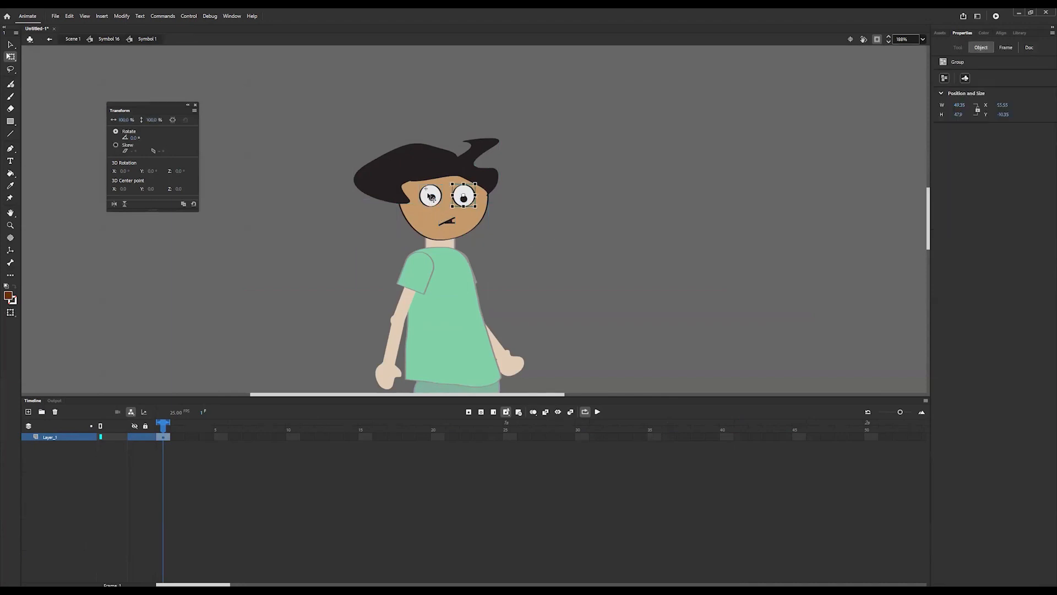
pyautogui.scroll(2, 431, 196)
pyautogui.keyDown('shift'); pyautogui.click(429, 194); pyautogui.keyUp('shift')
pyautogui.keyDown('shift'); pyautogui.click(437, 205); pyautogui.keyUp('shift')
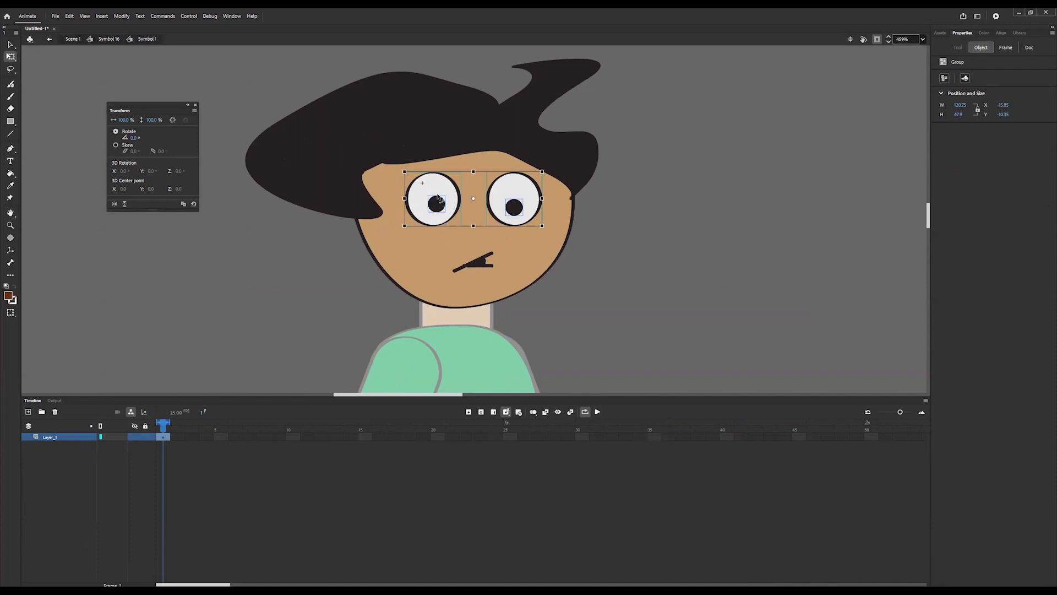
pyautogui.rightClick(439, 198)
pyautogui.click(499, 378)
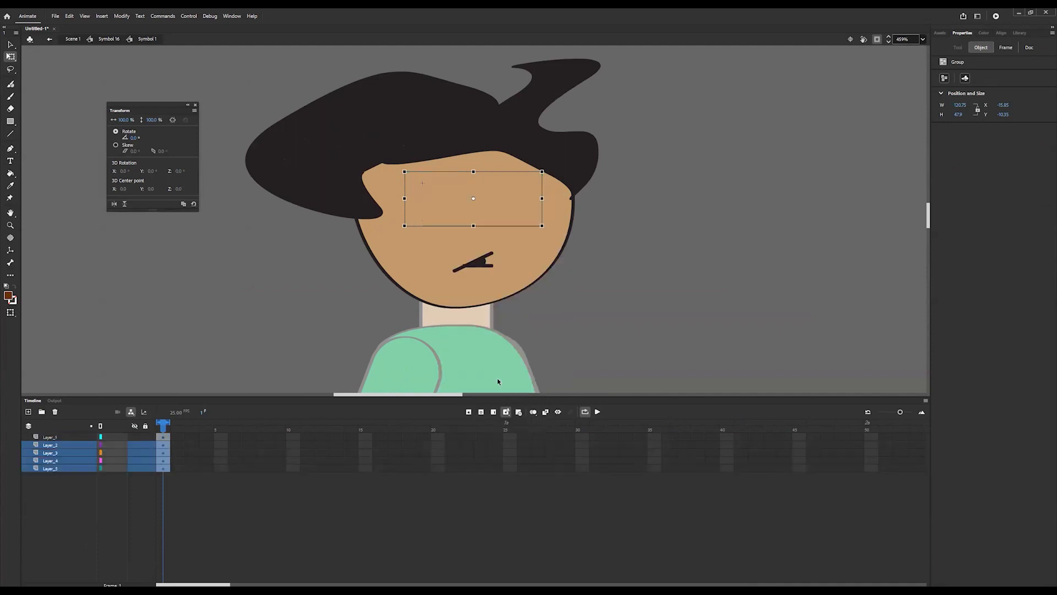
pyautogui.click(59, 438)
pyautogui.moveTo(58, 452); pyautogui.dragTo(58, 475)
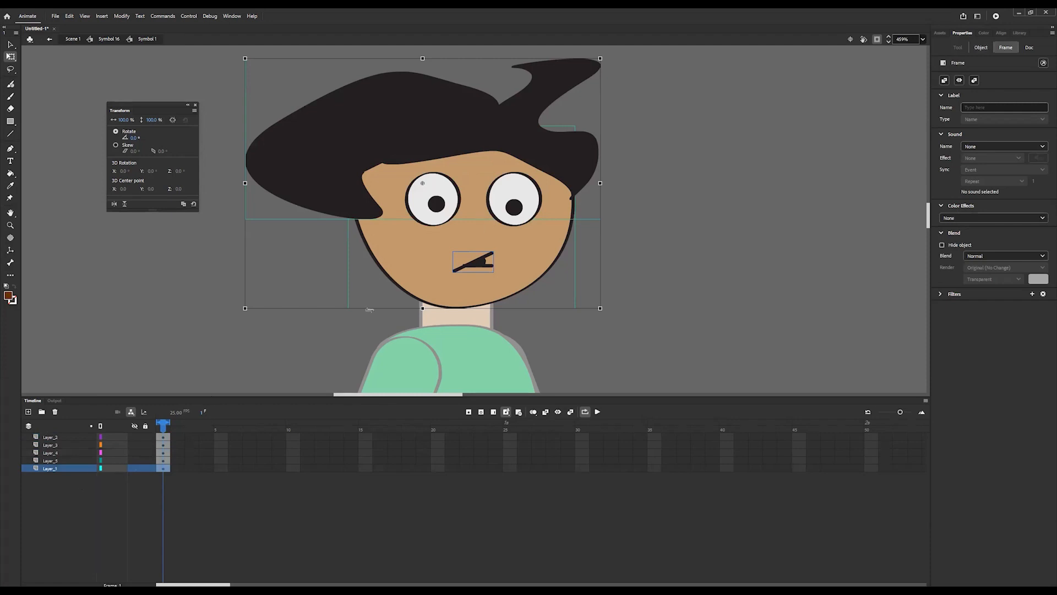
# - Cut the eyeball shape nearer the face's front out of its group and paste it in place, ungrouped, on its own layer's first frame
pyautogui.click(518, 205)
pyautogui.click(536, 196)
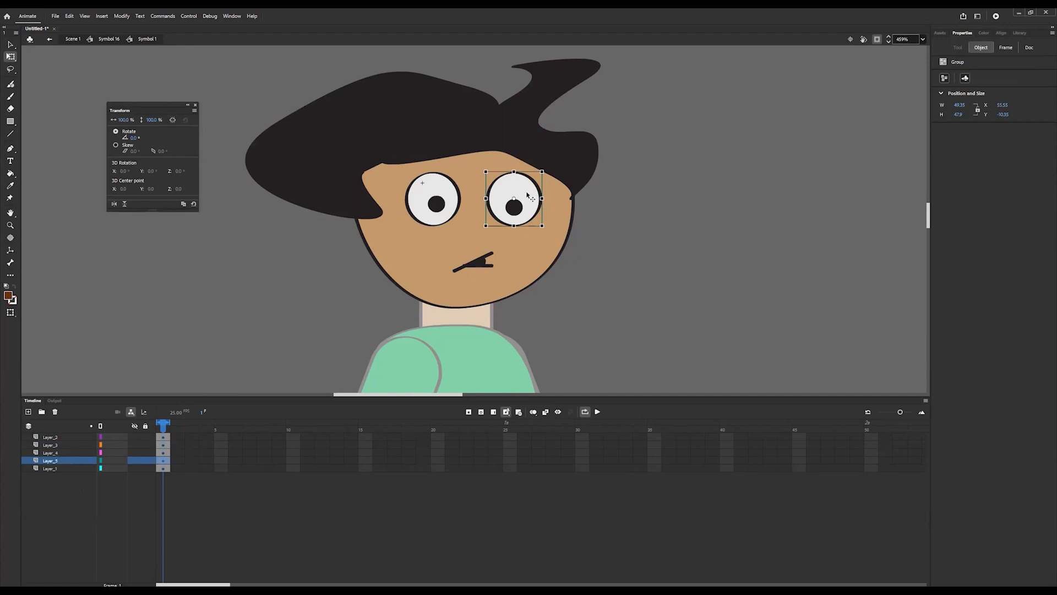
pyautogui.doubleClick(526, 195)
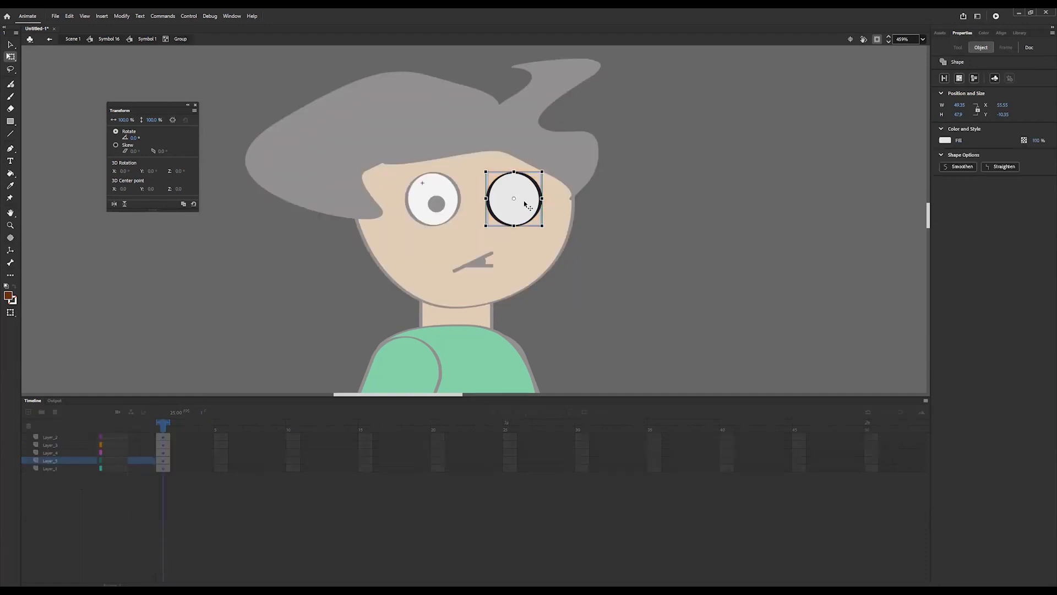
pyautogui.press('Delete')
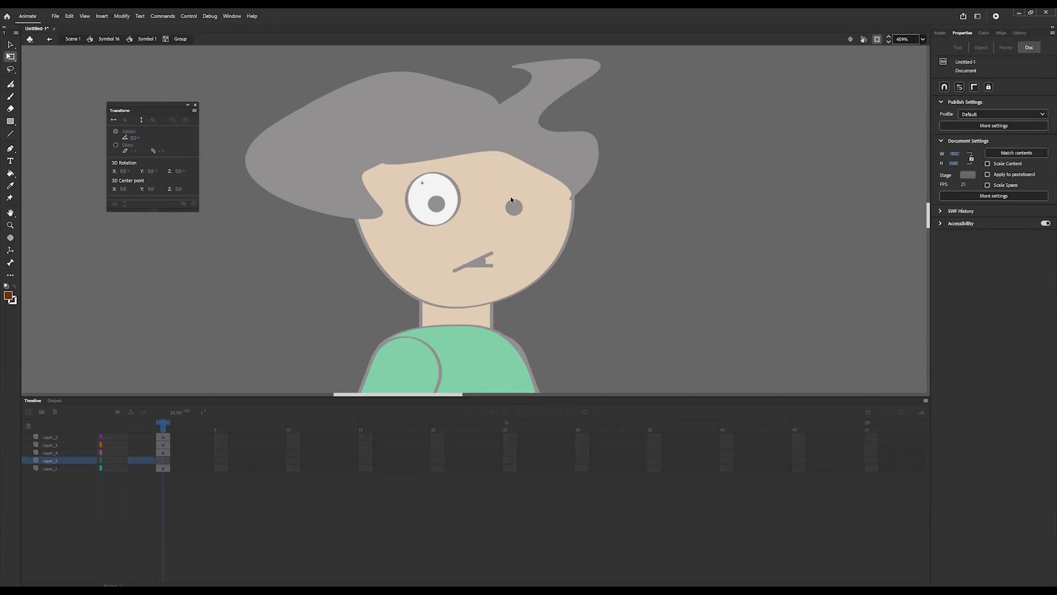
pyautogui.click(148, 39)
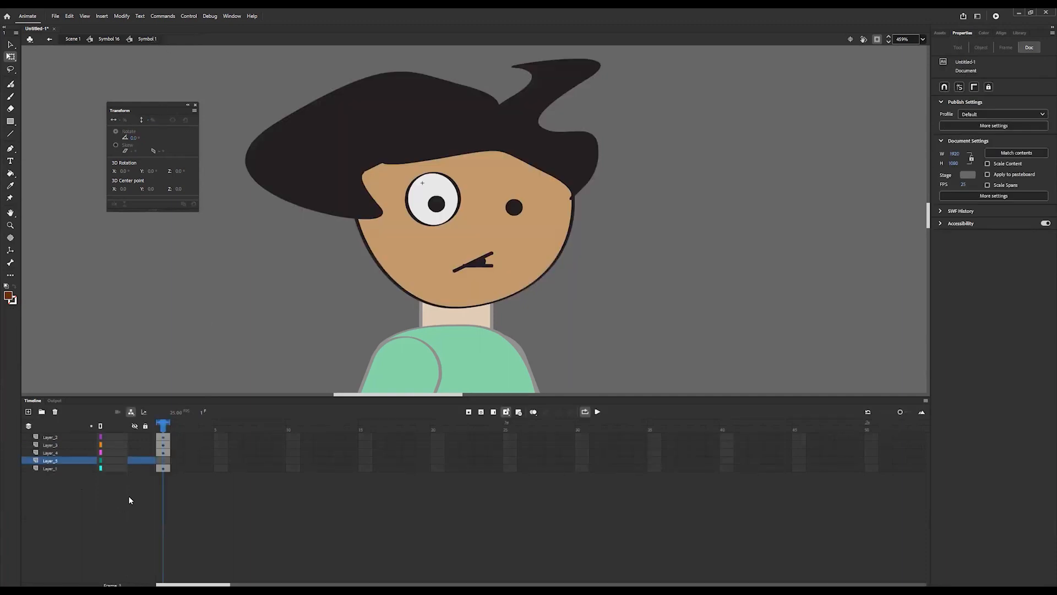
pyautogui.click(160, 462)
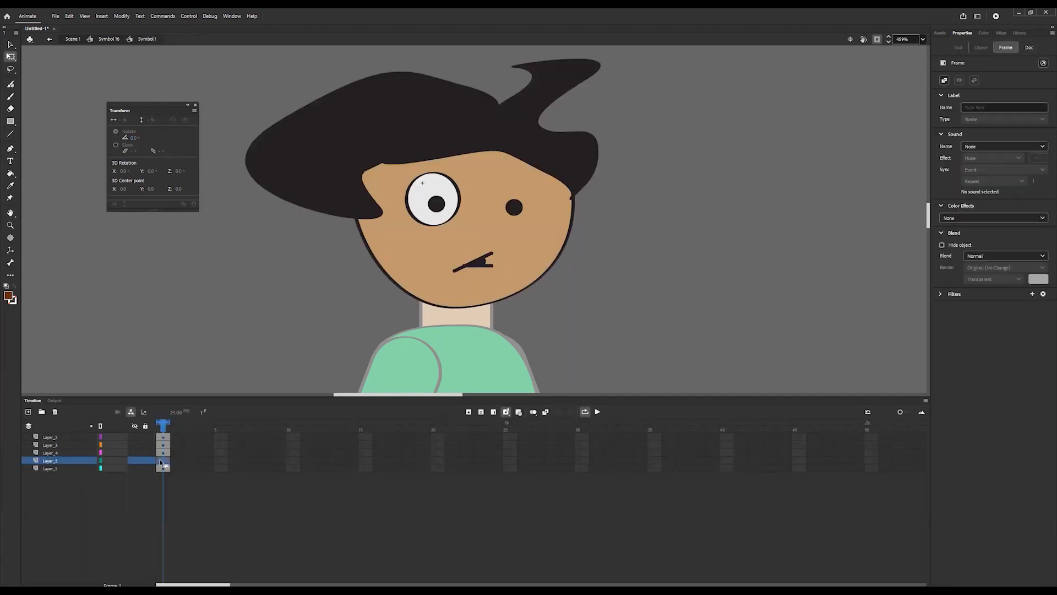
pyautogui.hotkey('ctrl', 'shift', 'v')
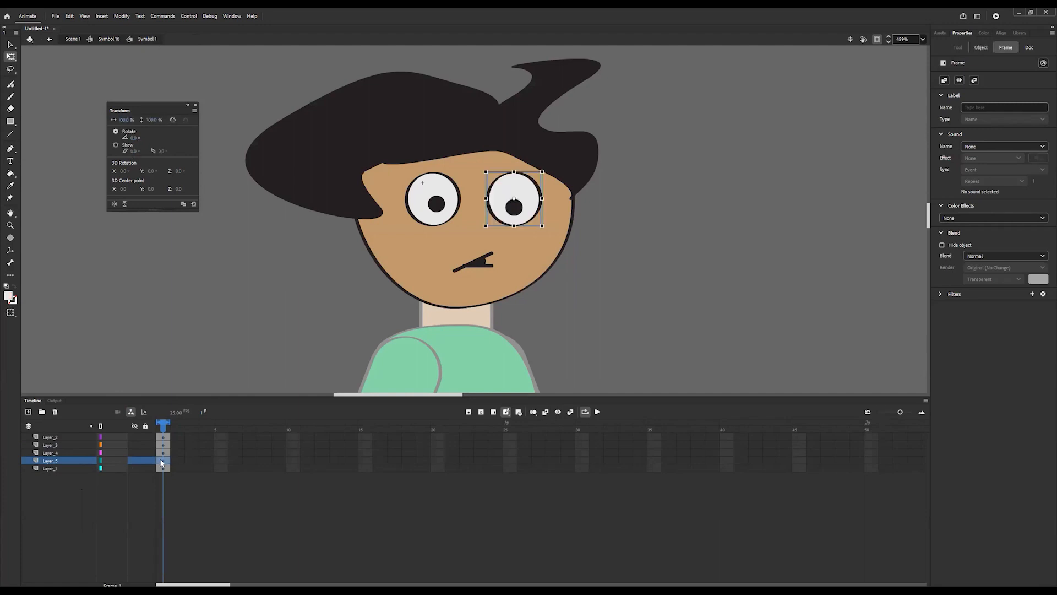
# - Distribute the outline and white fill of the eyeball nearer the face's front to separate layers
pyautogui.rightClick(531, 192)
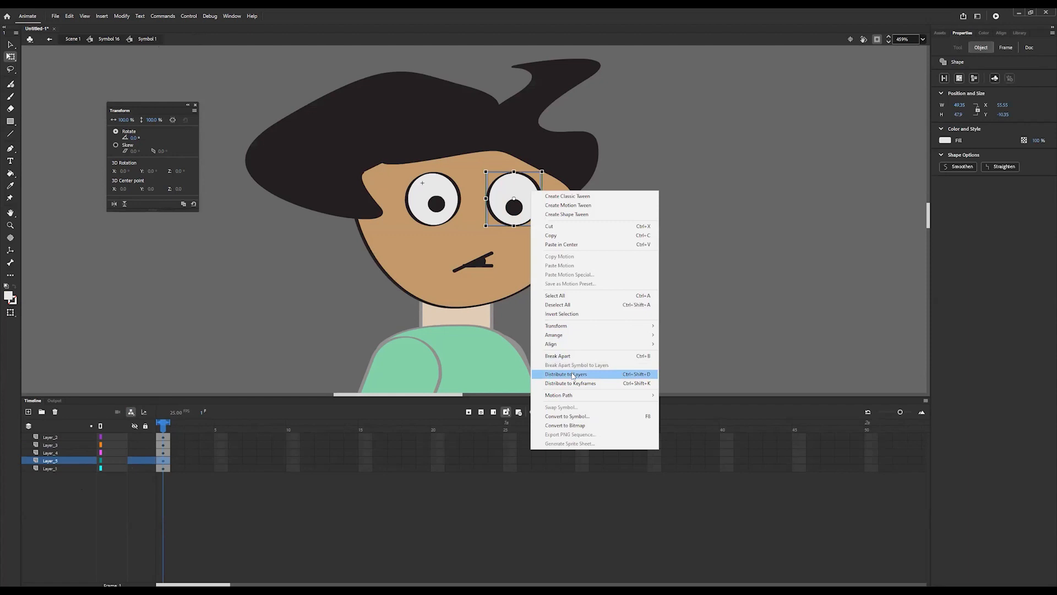
pyautogui.click(573, 375)
pyautogui.click(446, 216)
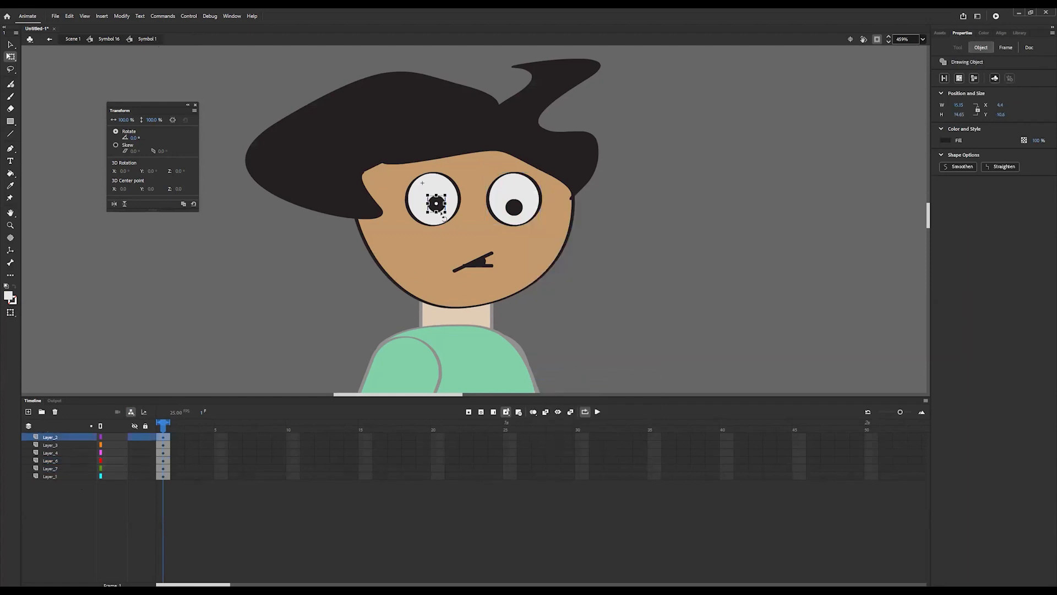
# - Cut the other eyeball's shape out of its group and paste it in place, ungrouped, on Layer_4's first frame
pyautogui.click(455, 203)
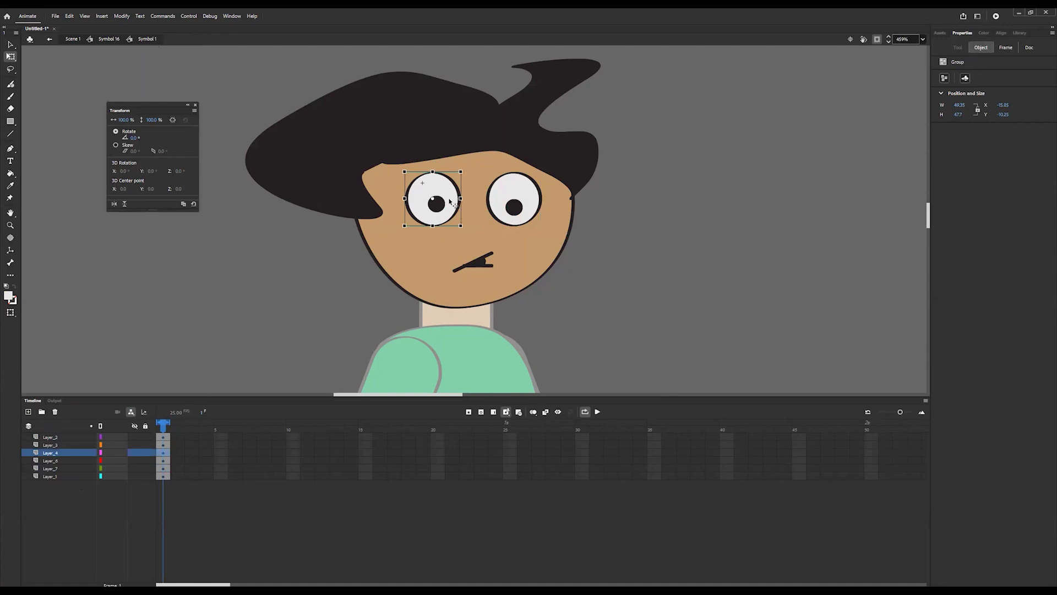
pyautogui.doubleClick(450, 202)
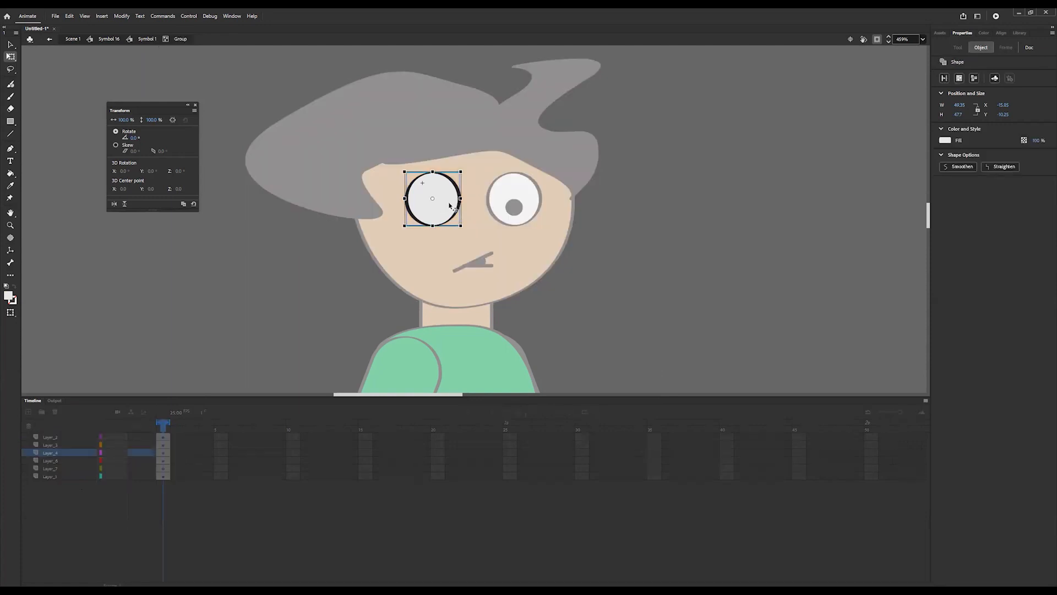
pyautogui.press('Delete')
pyautogui.click(147, 39)
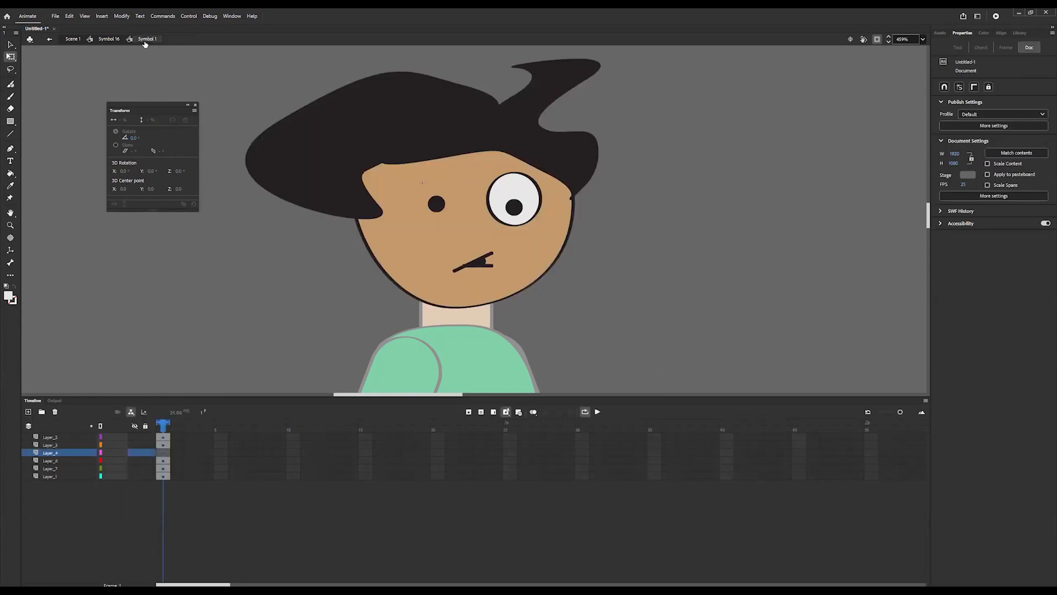
pyautogui.click(162, 453)
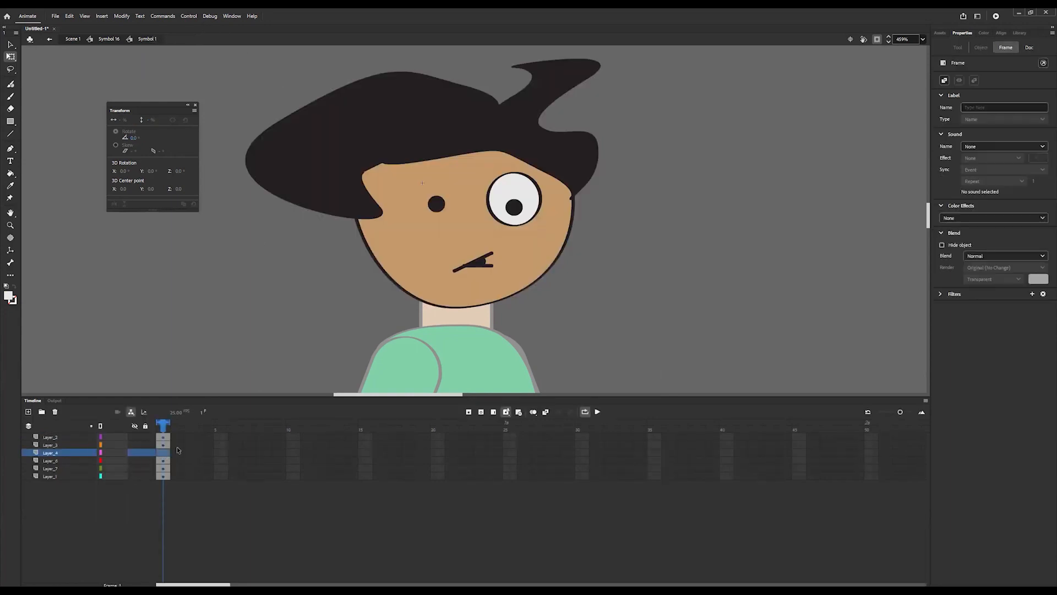
pyautogui.hotkey('ctrl', 'shift', 'v')
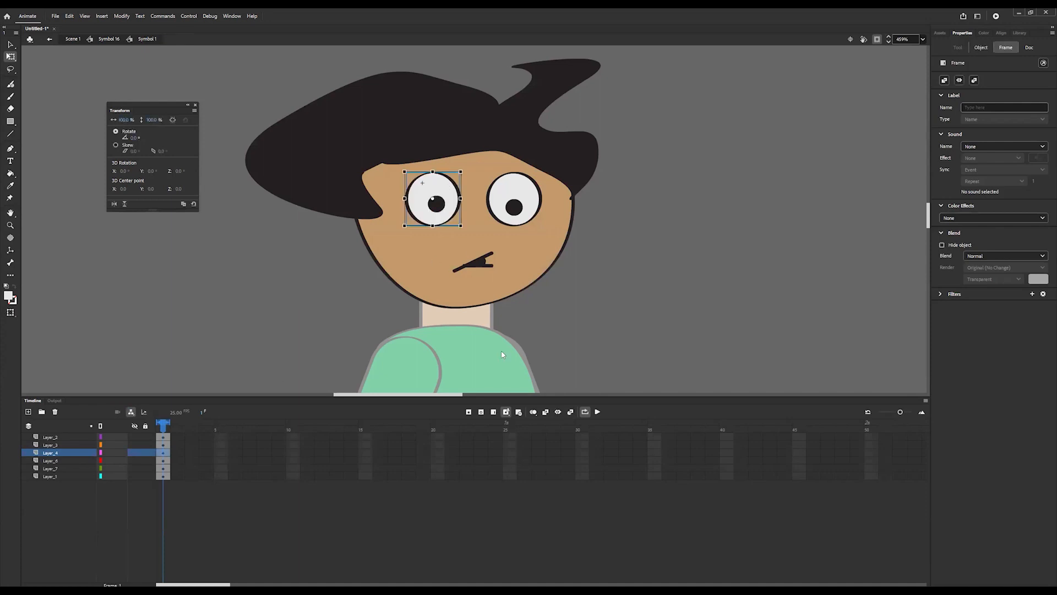
# - Distribute the outline and fill of the eyeball nearer the back of the head to separate layers
pyautogui.rightClick(446, 184)
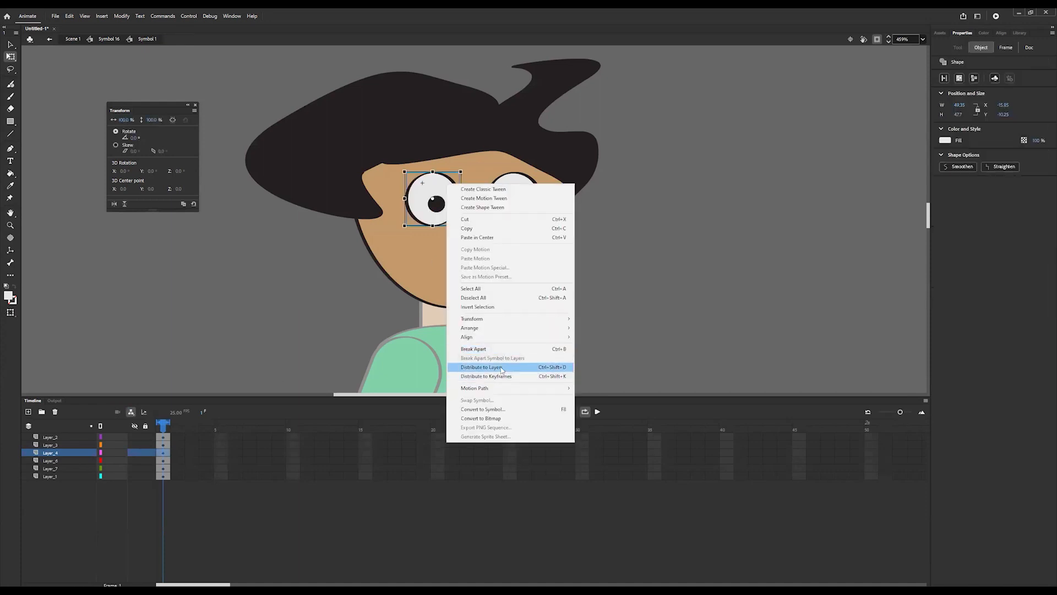
pyautogui.click(502, 369)
pyautogui.click(54, 532)
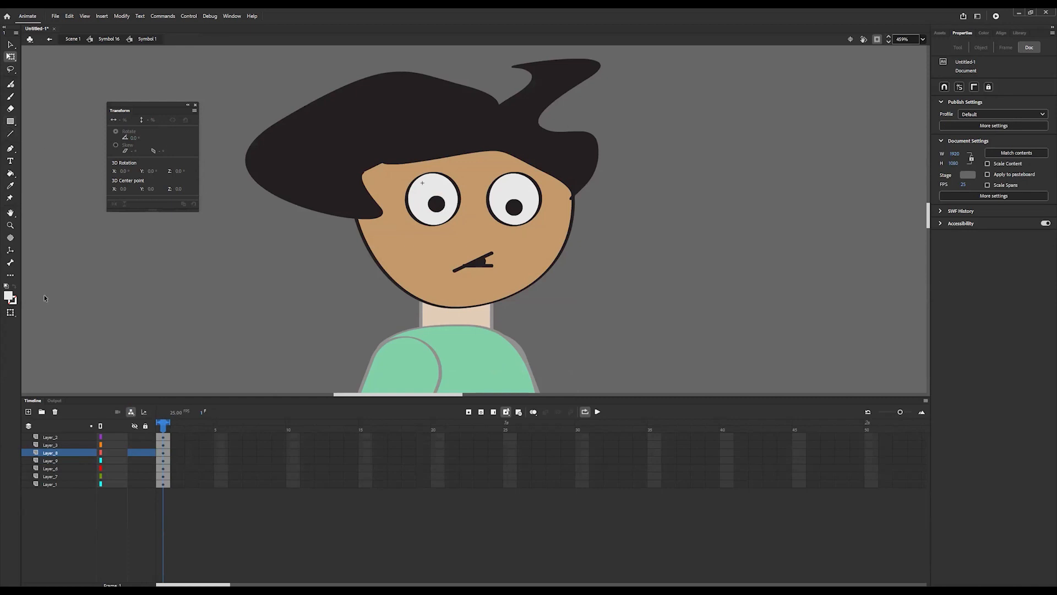
# - Draw two orange rectangles without a stroke on a new layer, one over each eyeball
pyautogui.click(28, 411)
pyautogui.click(11, 122)
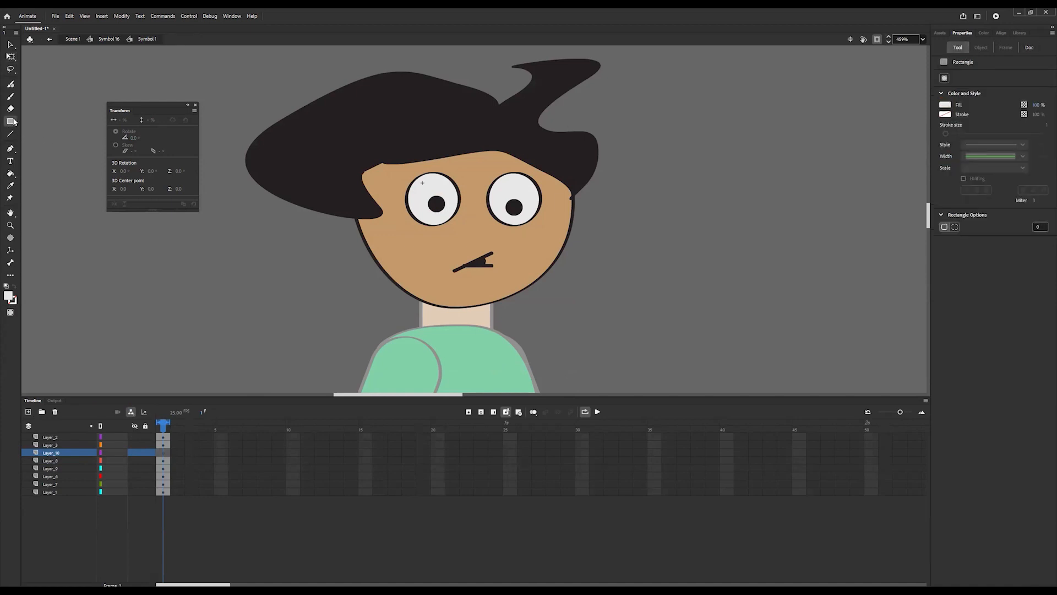
pyautogui.click(947, 106)
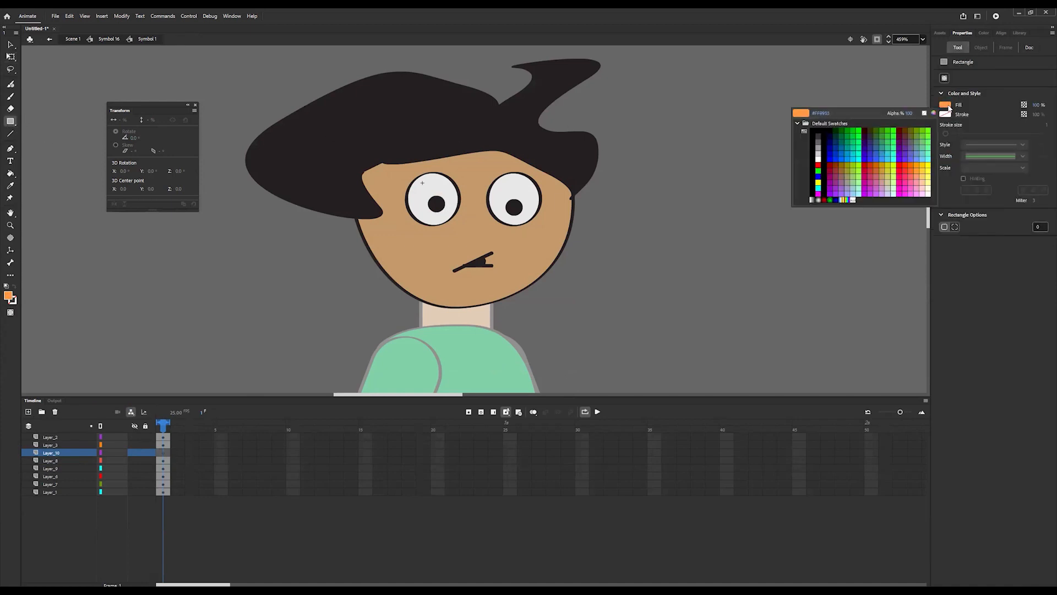
pyautogui.moveTo(397, 171); pyautogui.dragTo(461, 228)
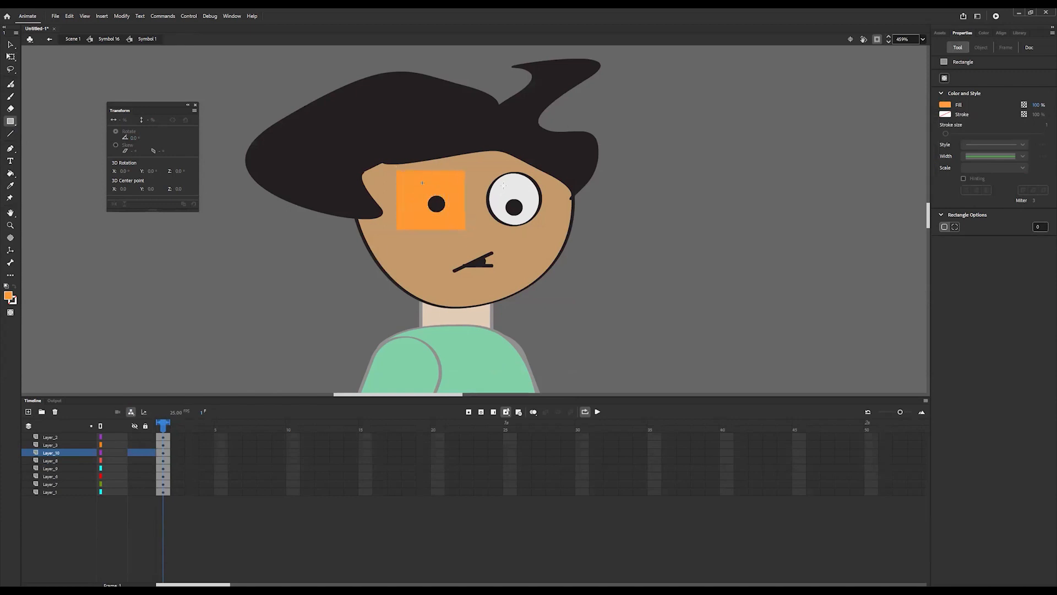
pyautogui.moveTo(487, 229); pyautogui.dragTo(539, 170)
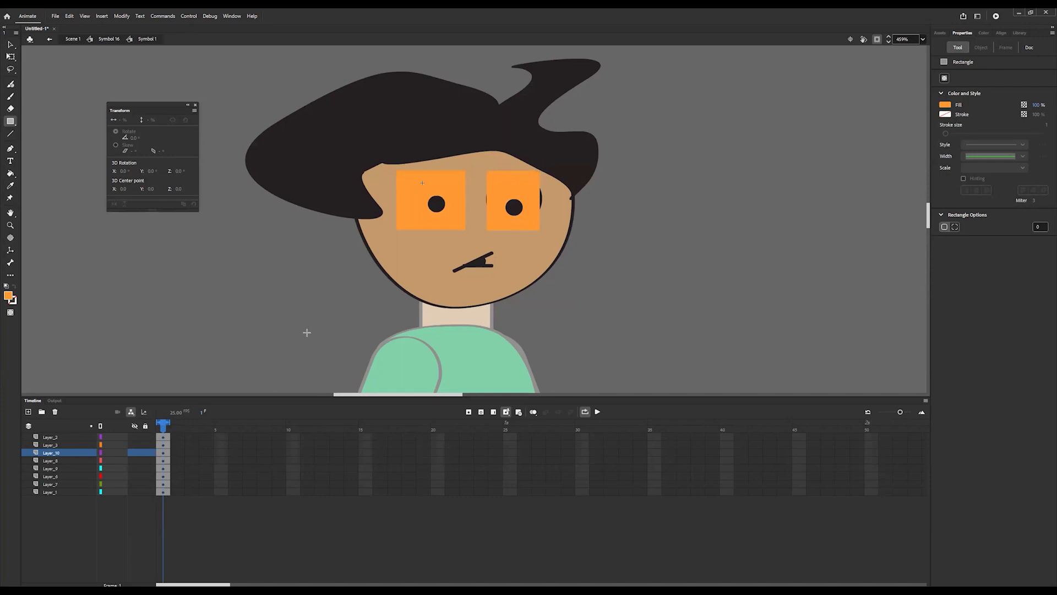
# - Distribute the two orange rectangles to separate layers
pyautogui.click(10, 57)
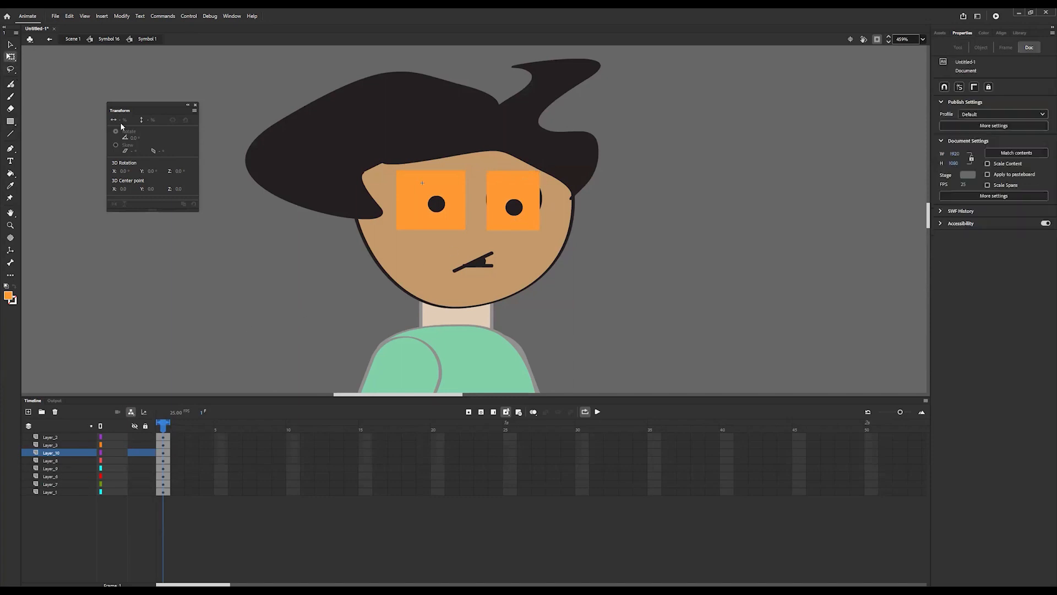
pyautogui.click(457, 220)
pyautogui.keyDown('shift'); pyautogui.click(507, 225); pyautogui.keyUp('shift')
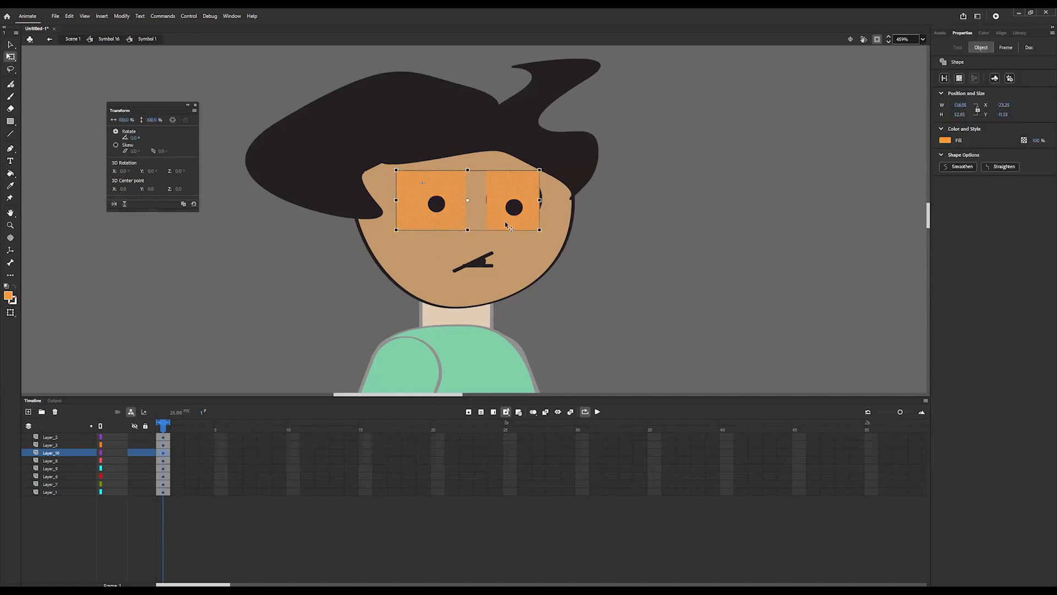
pyautogui.rightClick(495, 229)
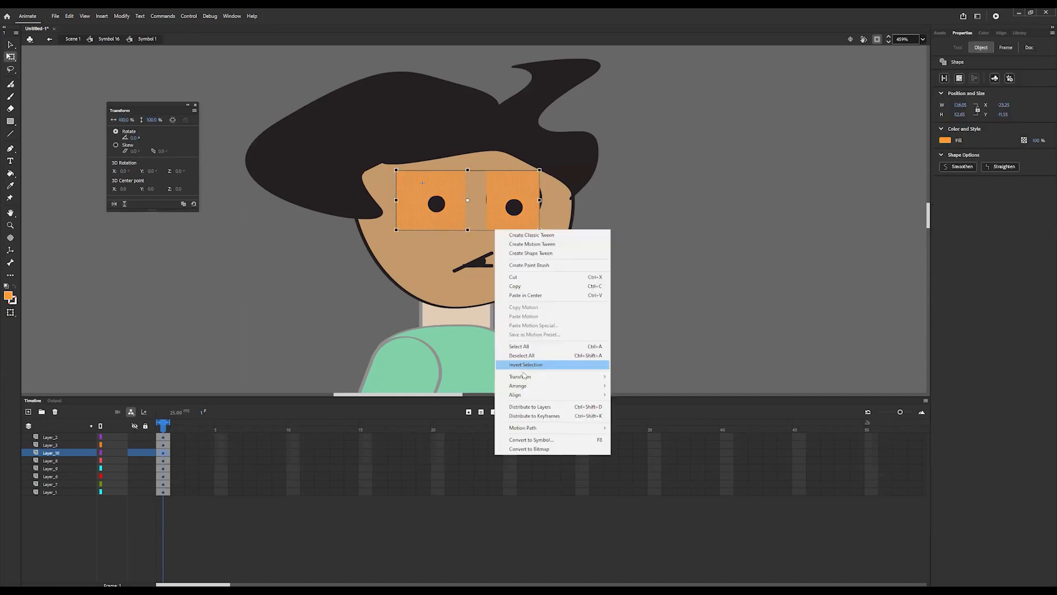
pyautogui.click(535, 412)
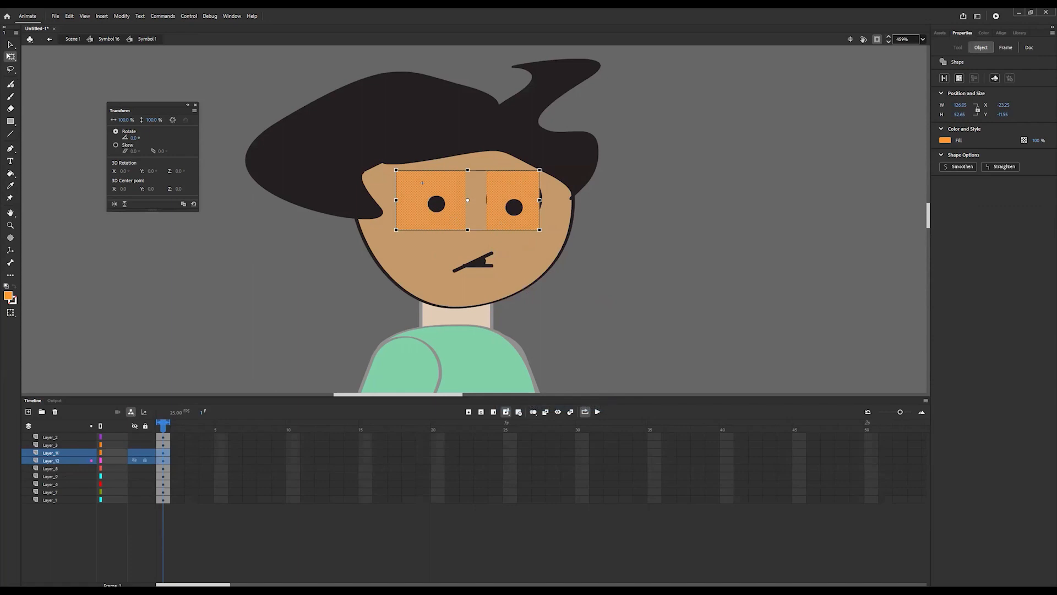
pyautogui.click(64, 573)
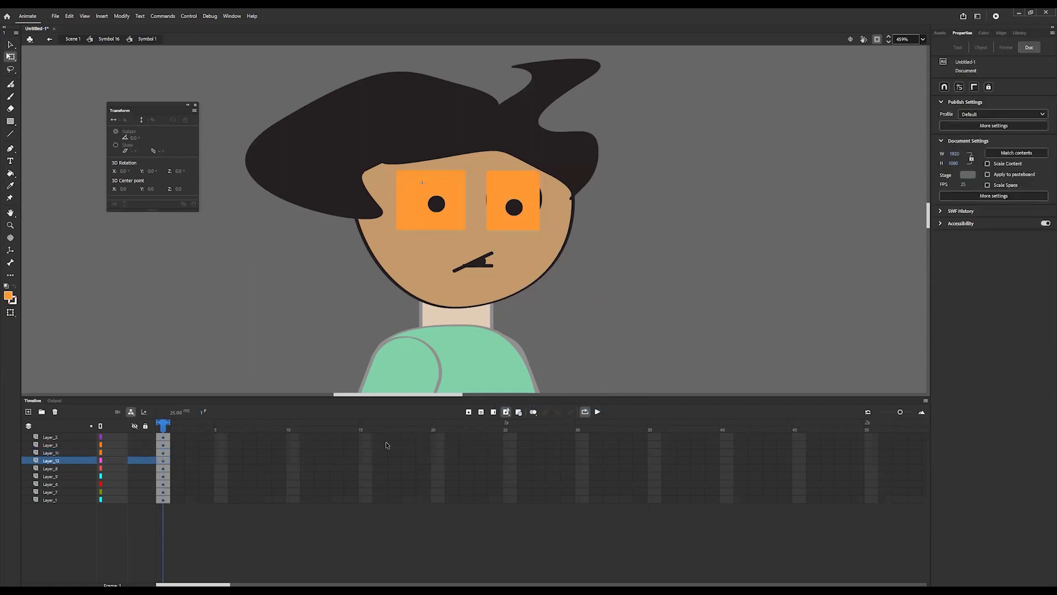
# - Extend all layers of the head symbol to frame 20 and set the playhead at frame 4
pyautogui.moveTo(439, 438); pyautogui.dragTo(439, 504)
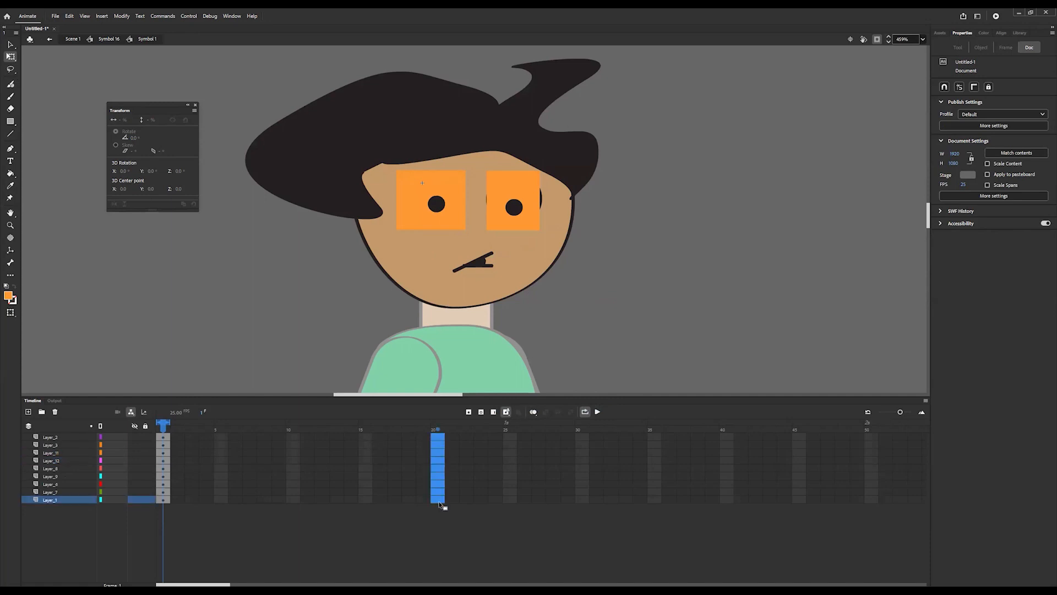
pyautogui.press('F5')
pyautogui.click(205, 436)
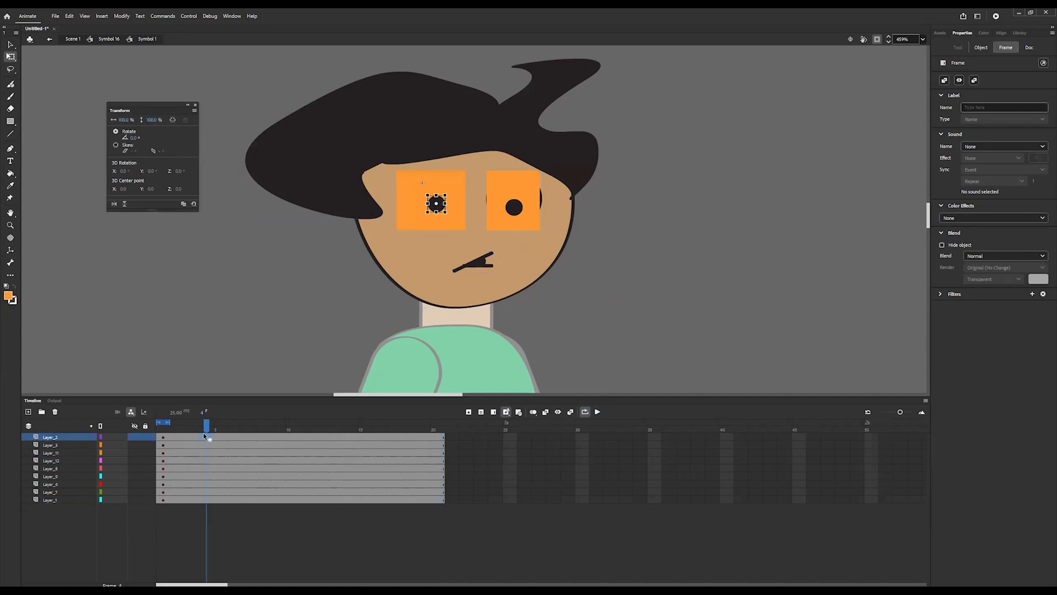
pyautogui.click(74, 518)
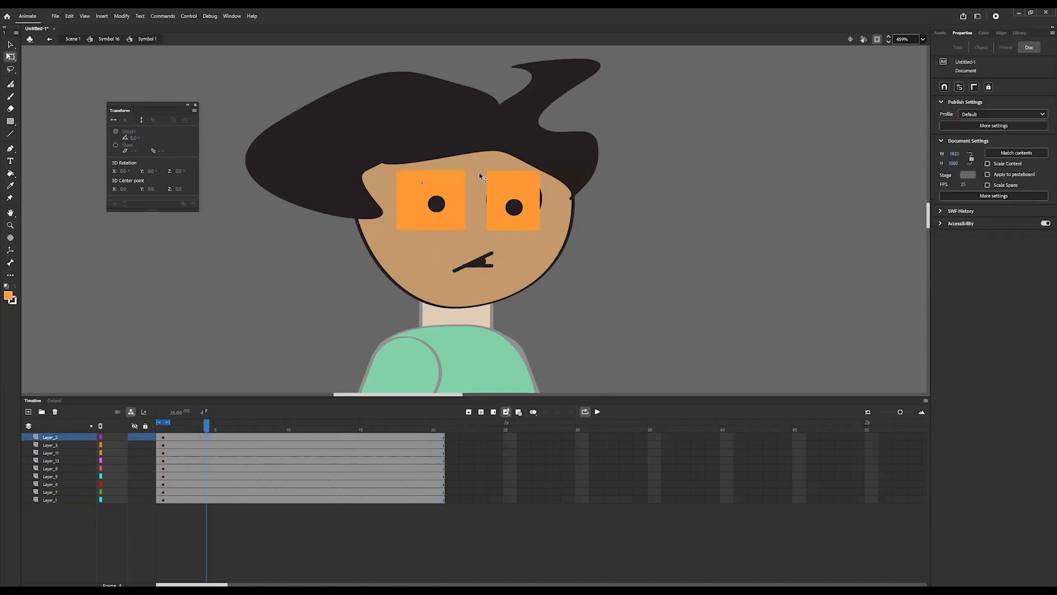
# - Rename the layers of the two orange rectangles F1 and F2
pyautogui.click(406, 224)
pyautogui.doubleClick(54, 453)
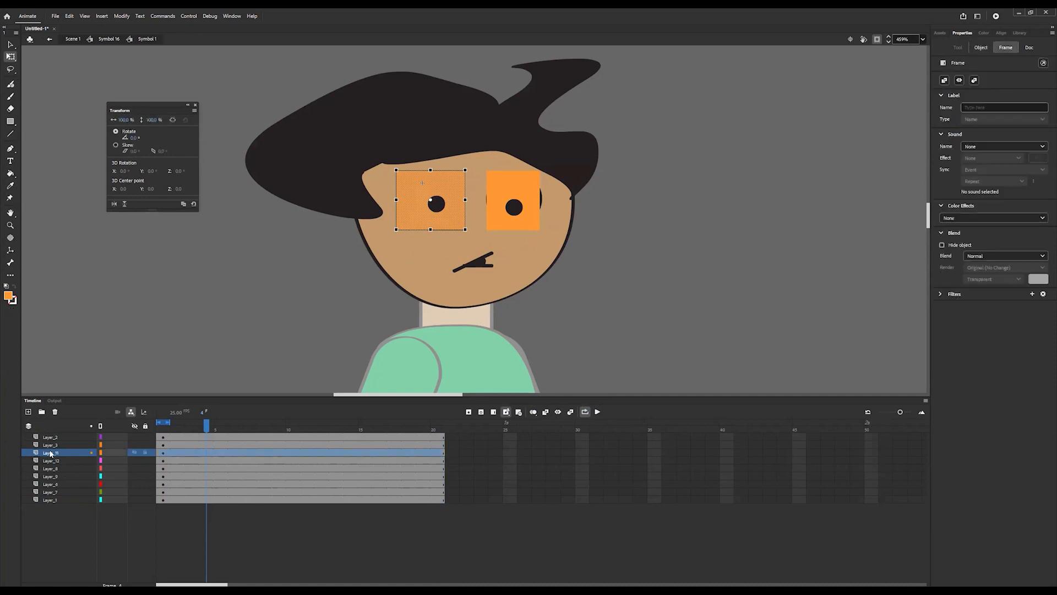
pyautogui.press('BackSpace')
pyautogui.write('Fl')
pyautogui.click(55, 461)
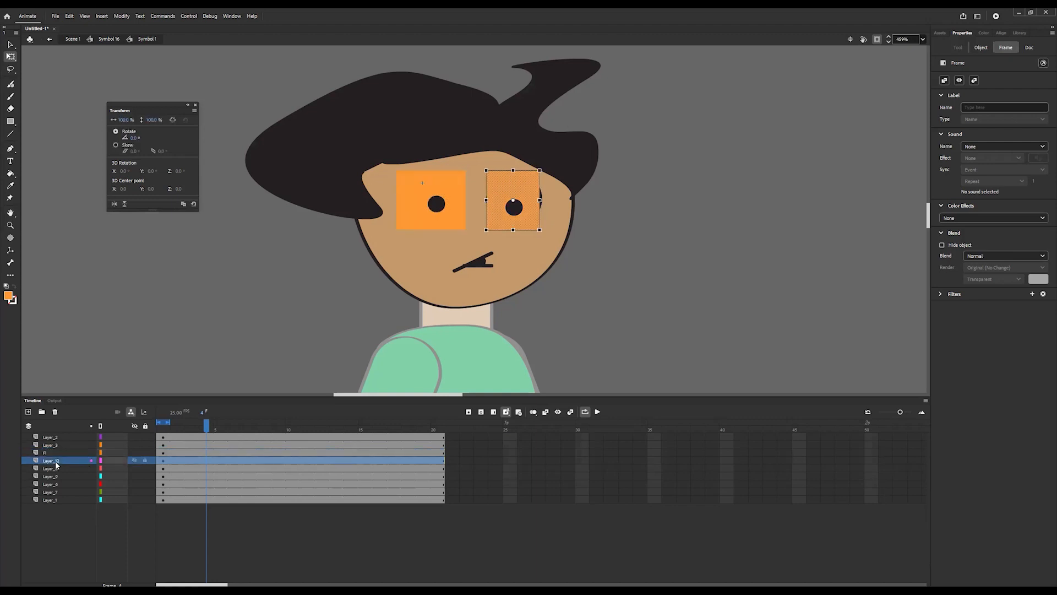
pyautogui.doubleClick(55, 461)
pyautogui.write('F2')
pyautogui.press('Return')
# - Move the pupil layers Layer_2 and Layer_3 directly below F2 in the layer stack
pyautogui.click(56, 439)
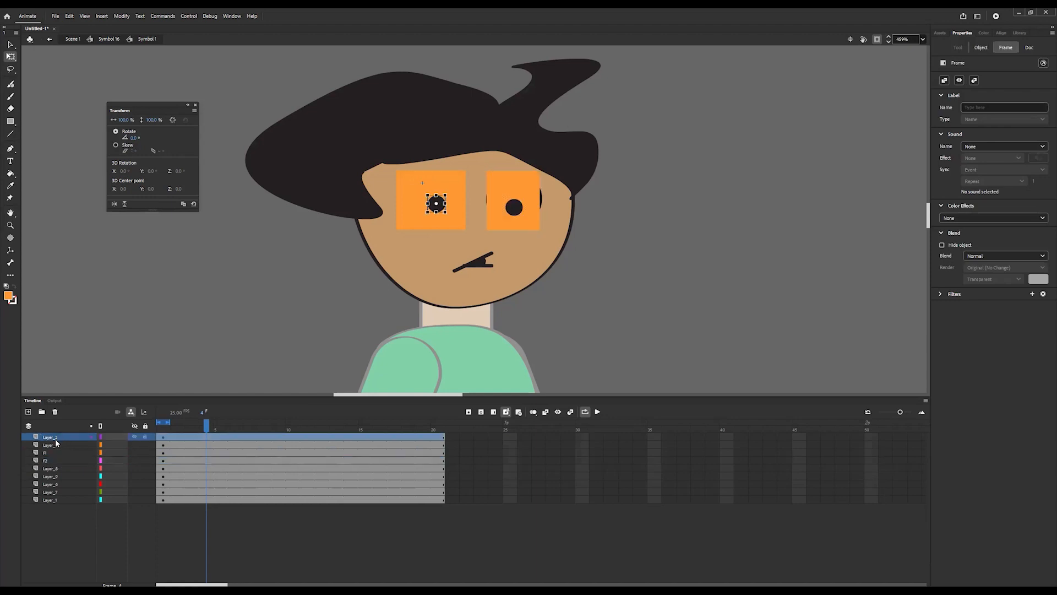
pyautogui.keyDown('shift'); pyautogui.click(55, 446); pyautogui.keyUp('shift')
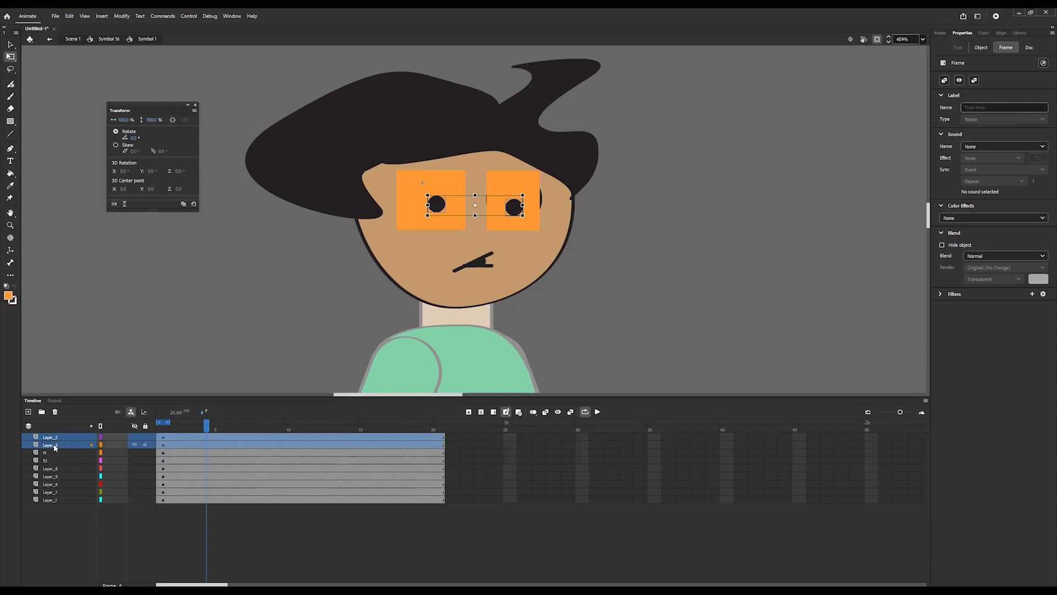
pyautogui.moveTo(56, 446); pyautogui.dragTo(50, 471)
pyautogui.click(50, 474)
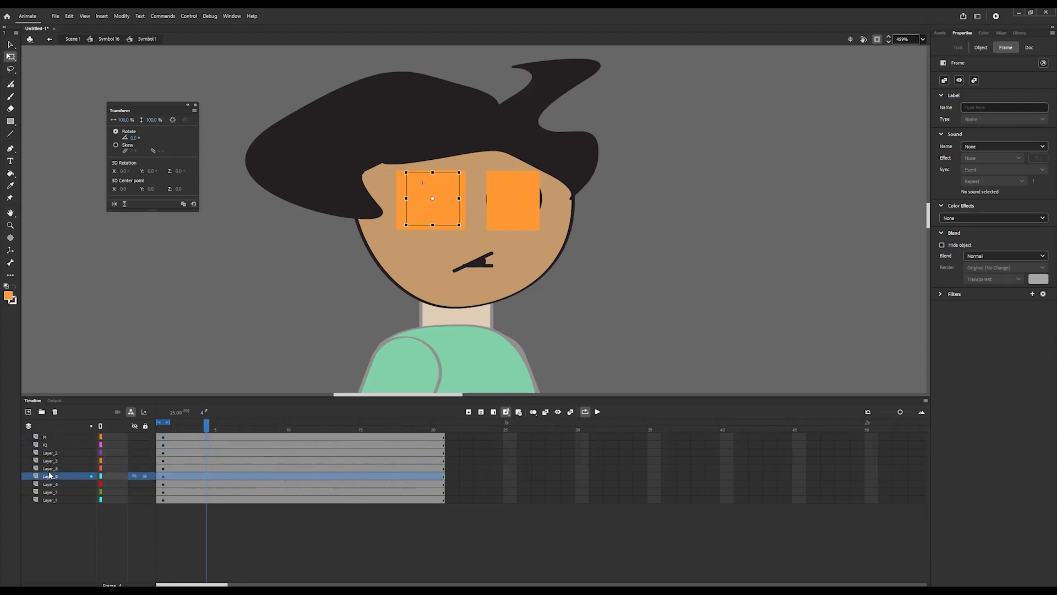
# - Hide the F1 and F2 layers, and toggle the visibility of Layer_8 and Layer_9 to identify the eyeball's outline and fill
pyautogui.click(135, 436)
pyautogui.click(134, 444)
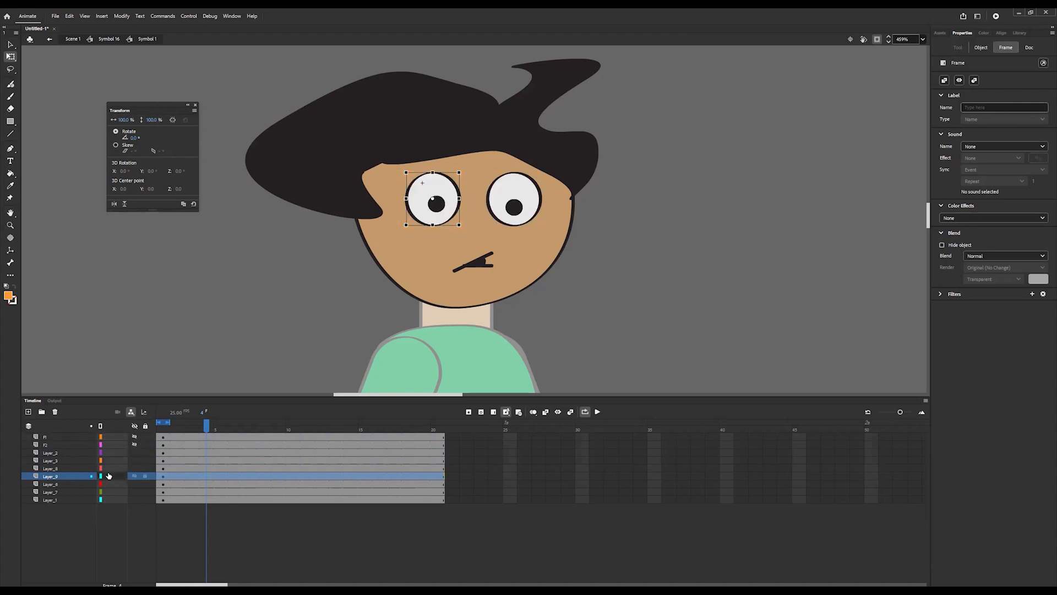
pyautogui.click(134, 468)
pyautogui.click(134, 469)
pyautogui.click(134, 476)
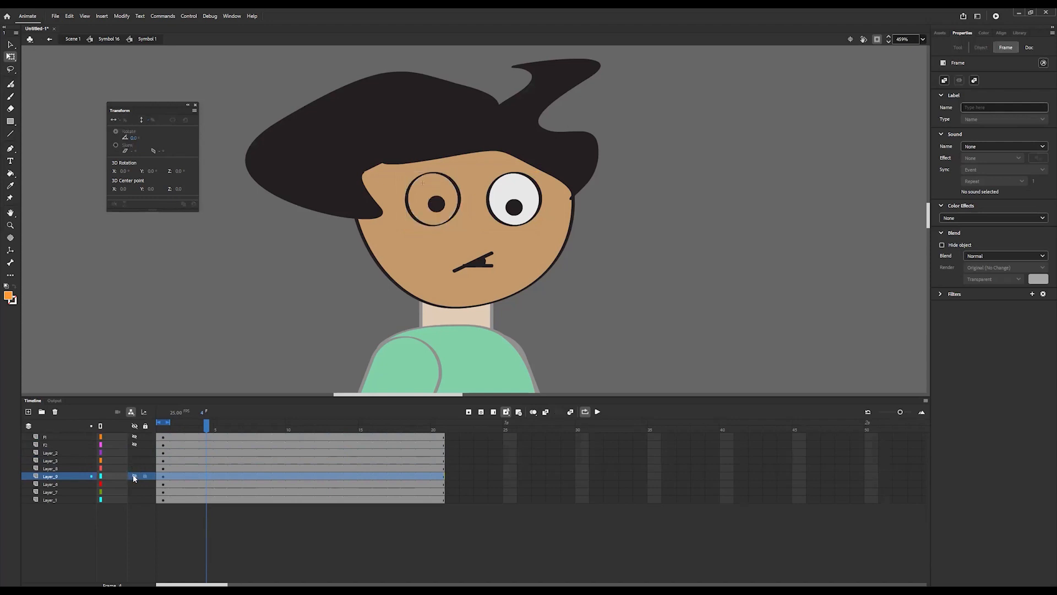
pyautogui.click(133, 474)
# - Move the eyeball outline layer Layer_8 above F1, and select the layer holding the other eyeball's outline
pyautogui.click(47, 468)
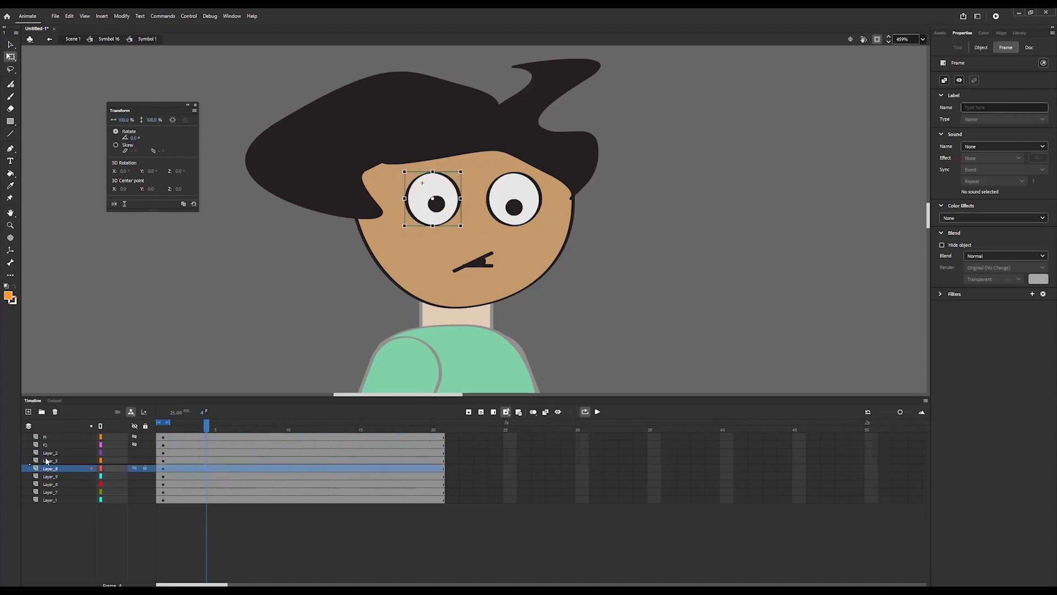
pyautogui.moveTo(47, 439); pyautogui.dragTo(47, 435)
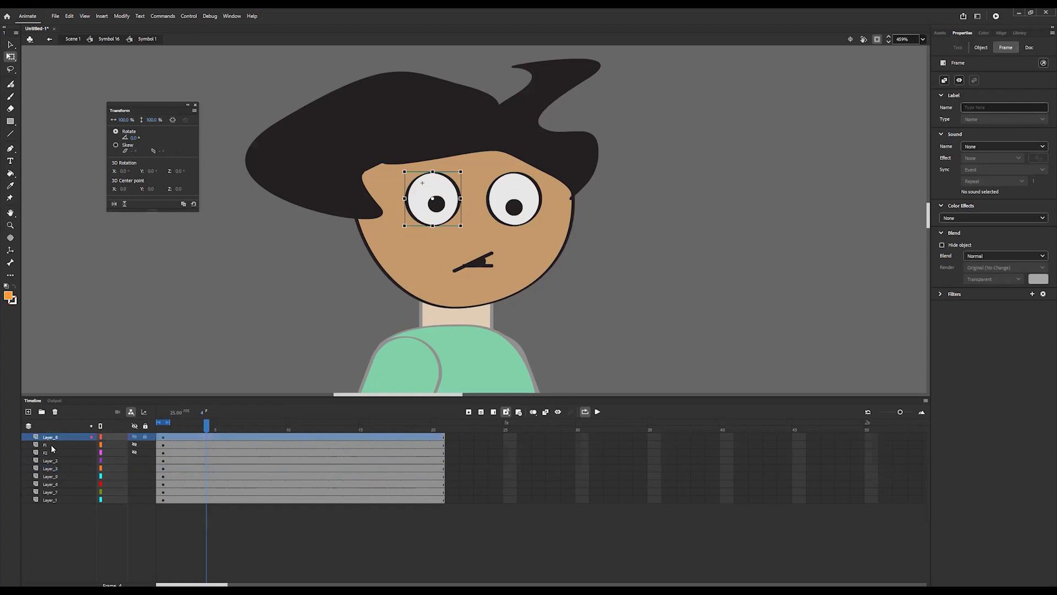
pyautogui.click(51, 485)
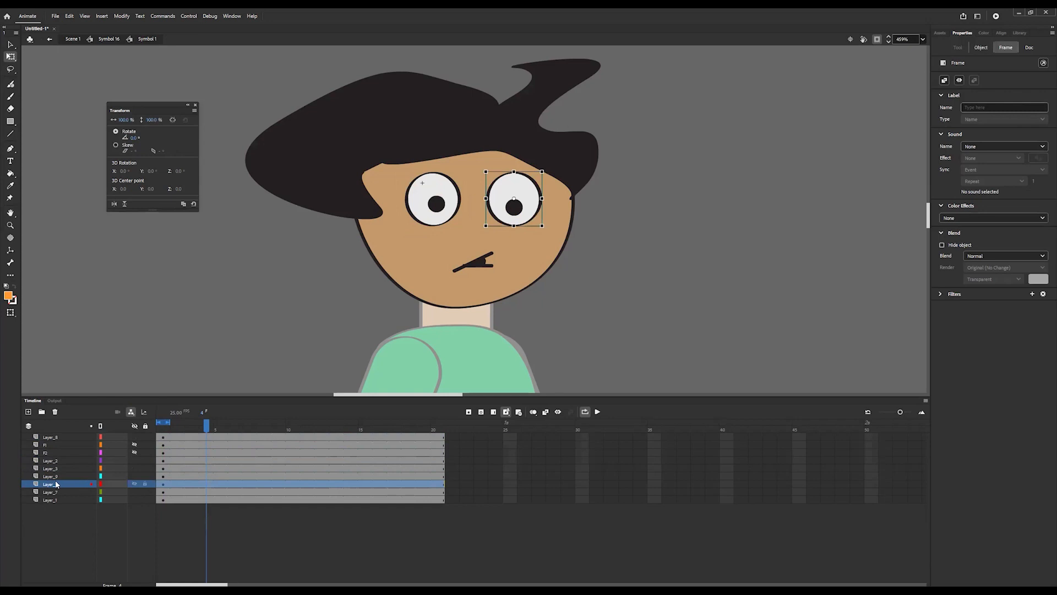
# - Move the eye outline layer above both eyelid layers and extend the timeline loop range to cover frames 1 to 20
pyautogui.moveTo(48, 484); pyautogui.dragTo(52, 445)
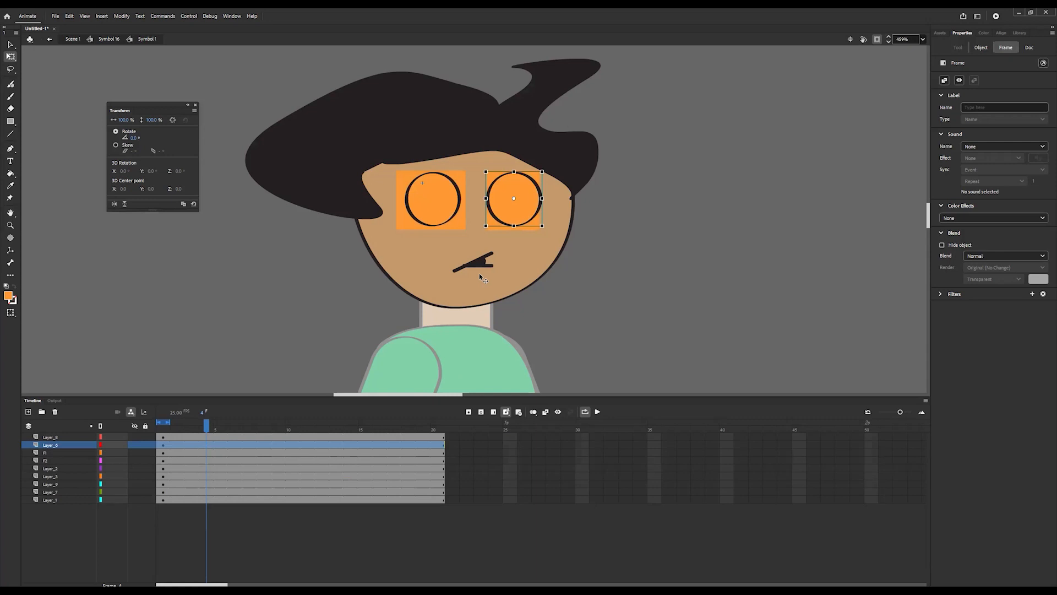
pyautogui.click(167, 427)
pyautogui.moveTo(168, 423); pyautogui.dragTo(445, 433)
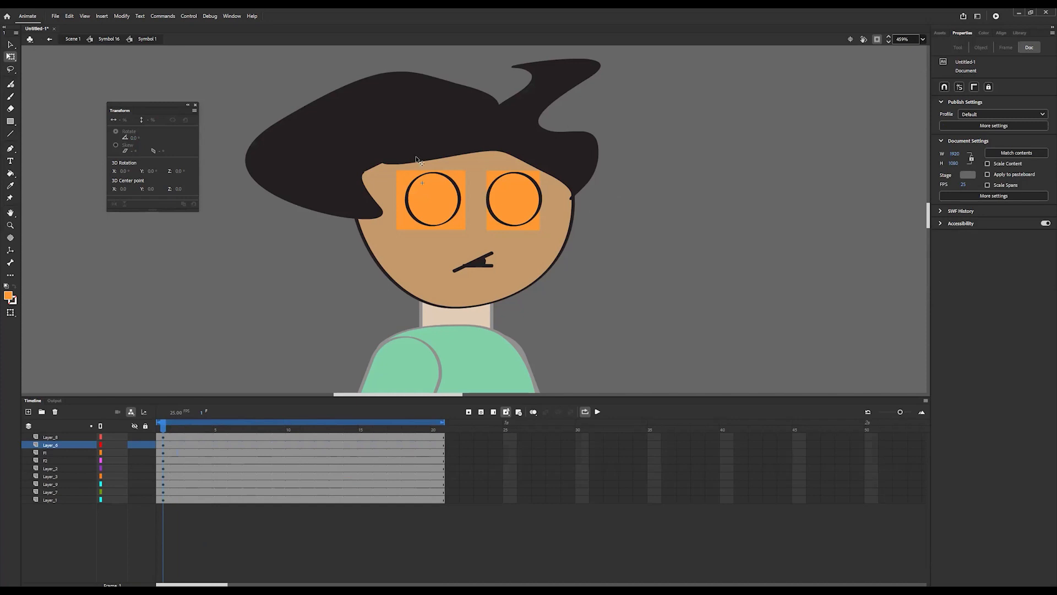
# - Insert keyframes at frame 5 on both eyelid layers
pyautogui.click(219, 430)
pyautogui.click(403, 223)
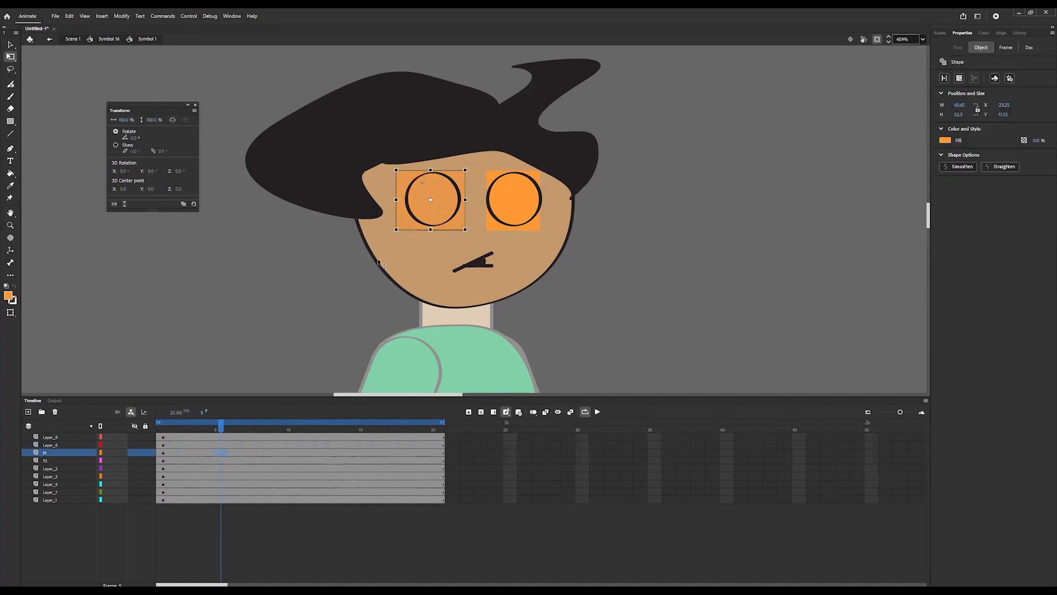
pyautogui.click(221, 461)
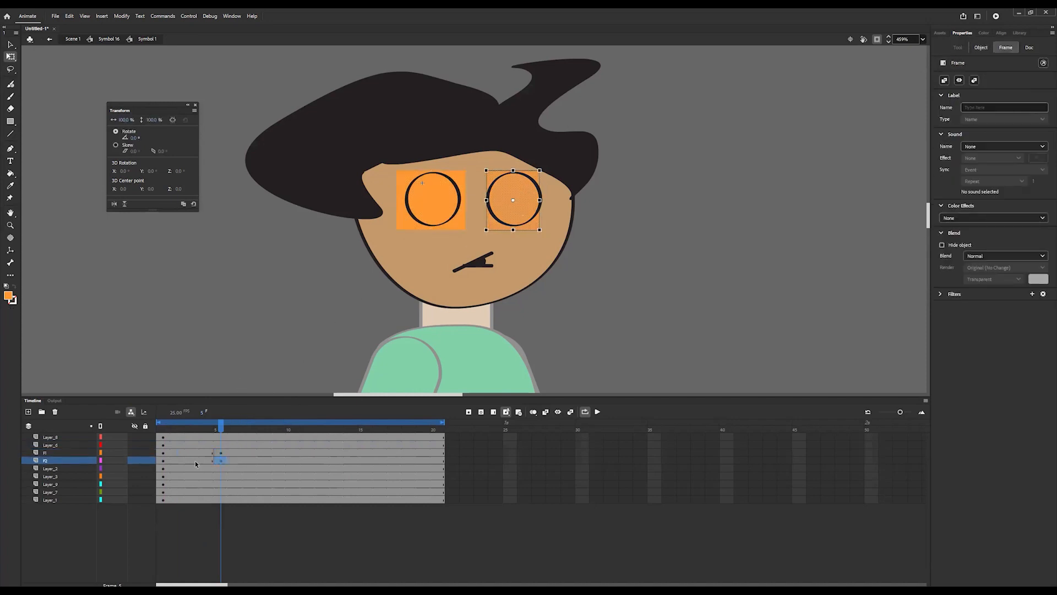
# - At frame 1, squash both orange eyelid rectangles upward into thin strips above the eyes
pyautogui.click(166, 432)
pyautogui.click(163, 452)
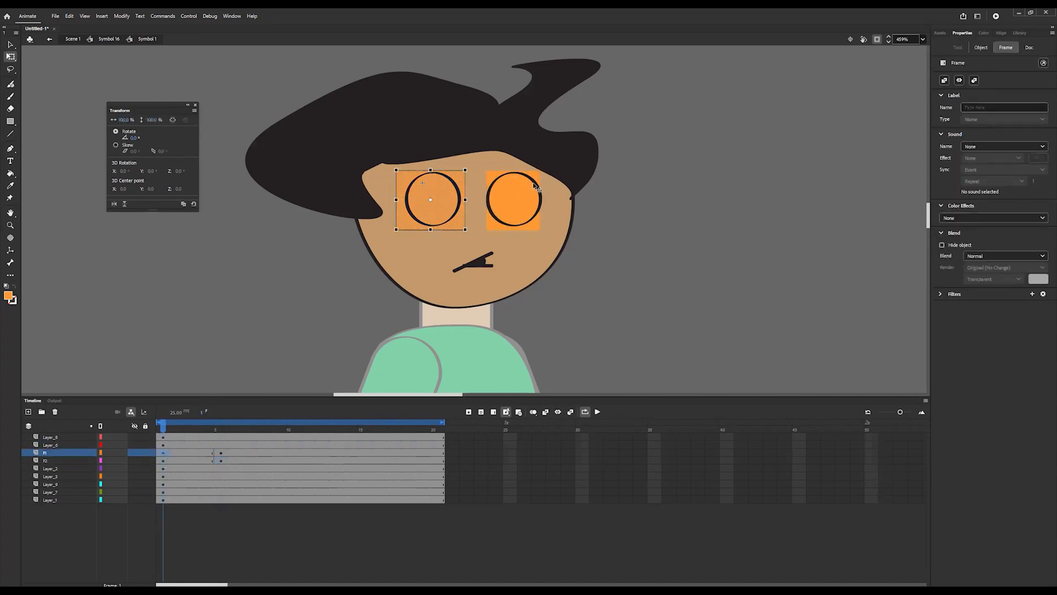
pyautogui.scroll(3, 528, 190)
pyautogui.scroll(1, 307, 215)
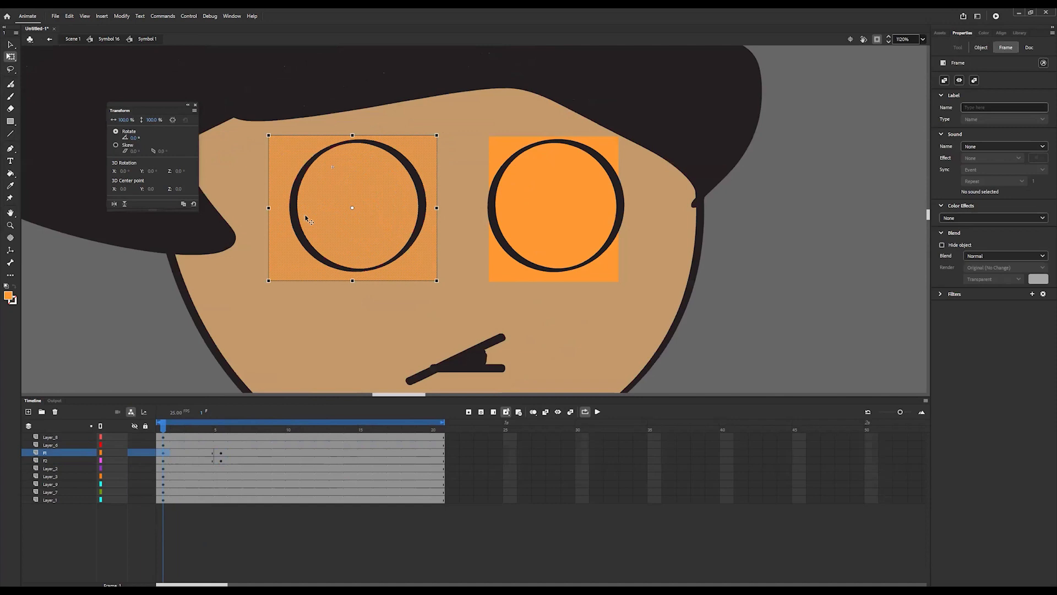
pyautogui.scroll(1, 309, 219)
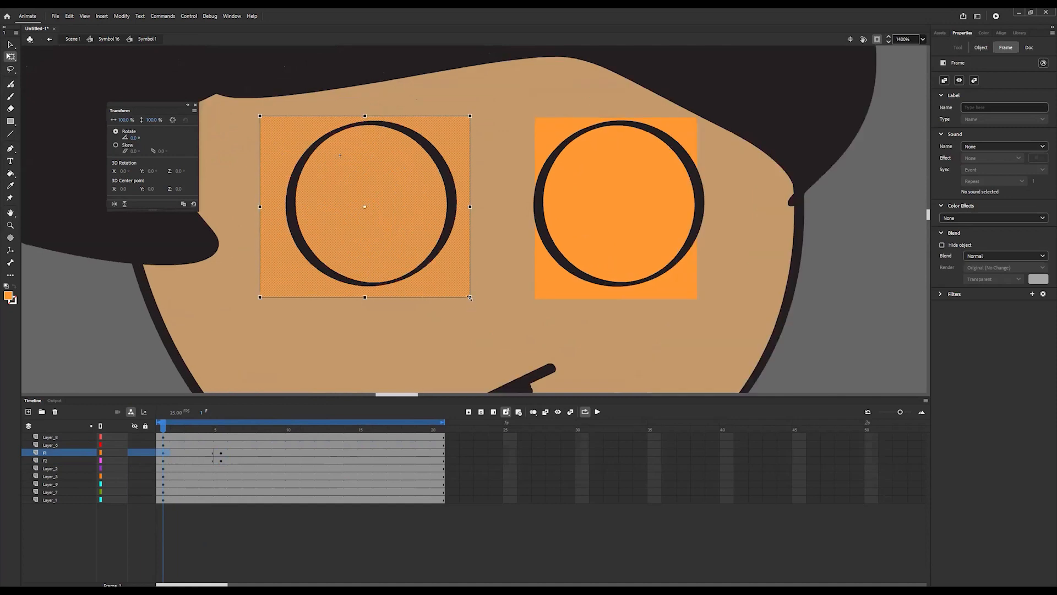
pyautogui.moveTo(469, 296); pyautogui.dragTo(477, 122)
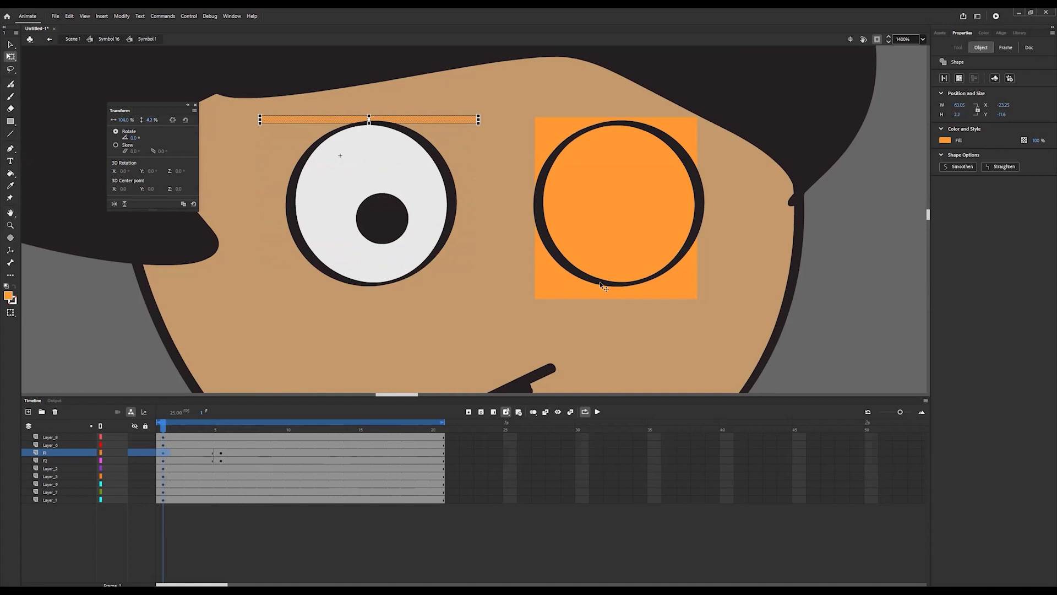
pyautogui.click(582, 289)
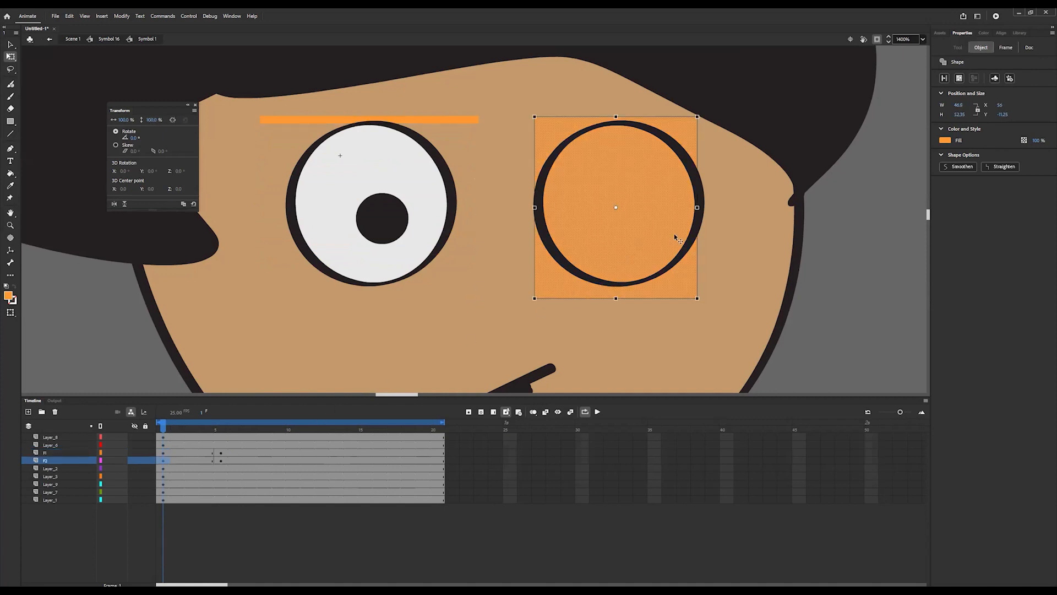
pyautogui.moveTo(698, 298); pyautogui.dragTo(698, 121)
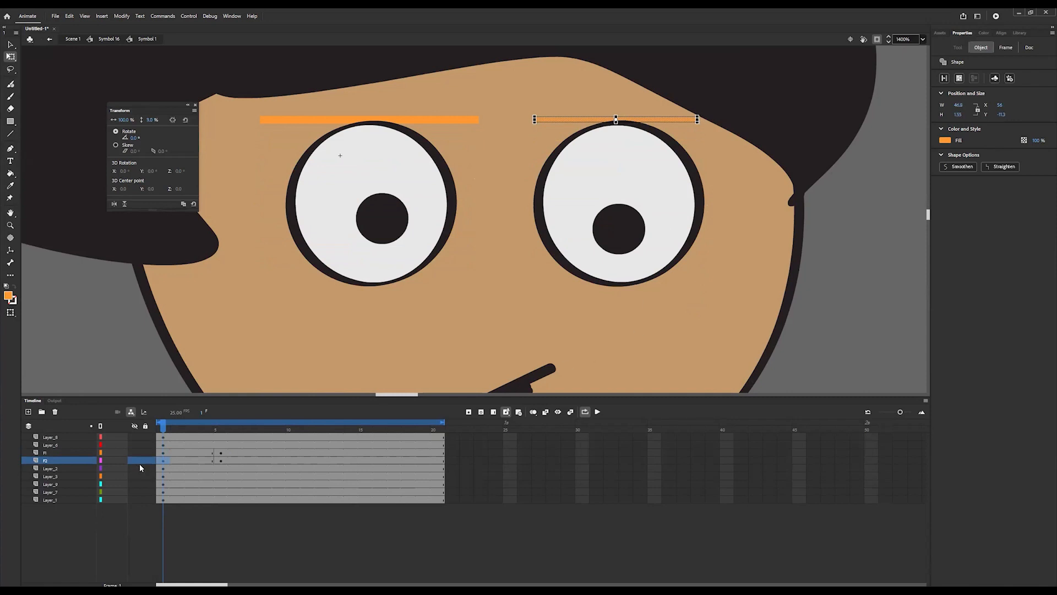
# - Create classic tweens across all frames of both eyelid layers and scrub to frame 5 to check the blink
pyautogui.moveTo(162, 426)
pyautogui.mouseDown()
pyautogui.moveTo(220, 427)
pyautogui.moveTo(167, 424)
pyautogui.mouseUp()
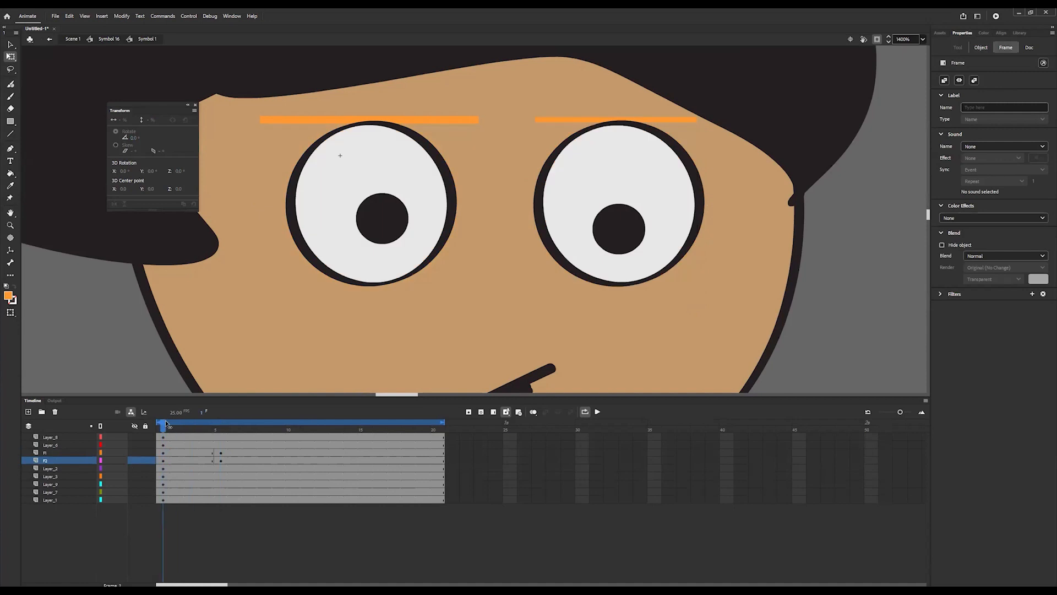
pyautogui.moveTo(378, 460); pyautogui.dragTo(324, 460)
pyautogui.click(439, 460)
pyautogui.moveTo(416, 458); pyautogui.dragTo(166, 451)
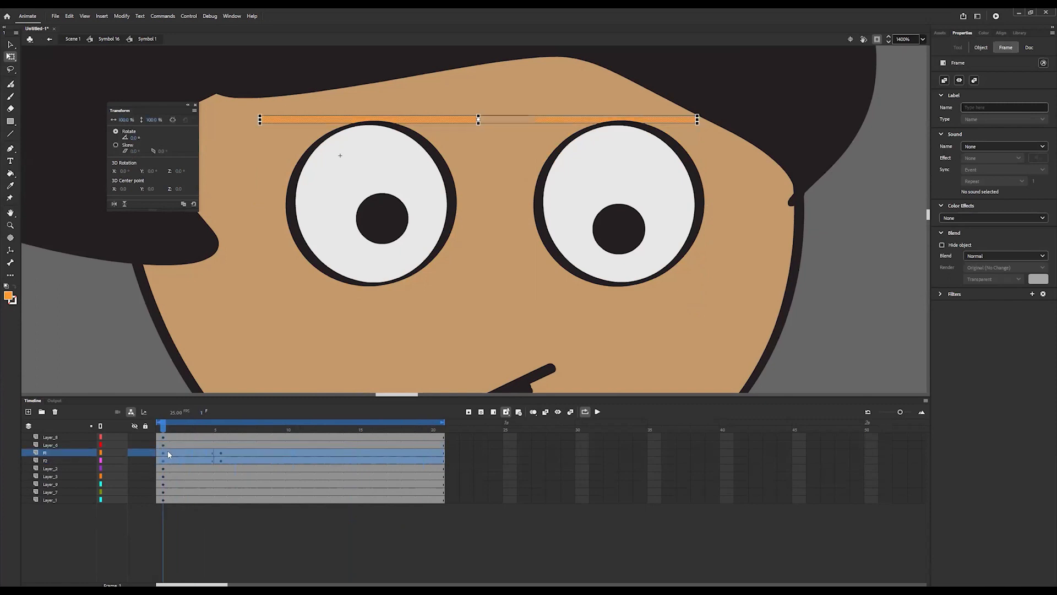
pyautogui.rightClick(167, 451)
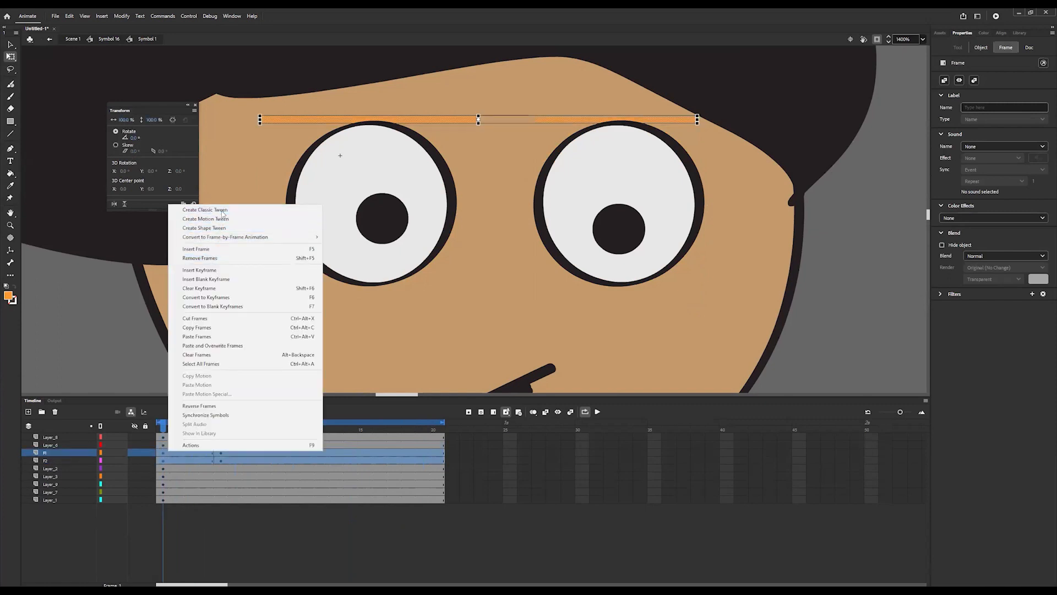
pyautogui.click(222, 211)
pyautogui.moveTo(165, 429); pyautogui.dragTo(221, 430)
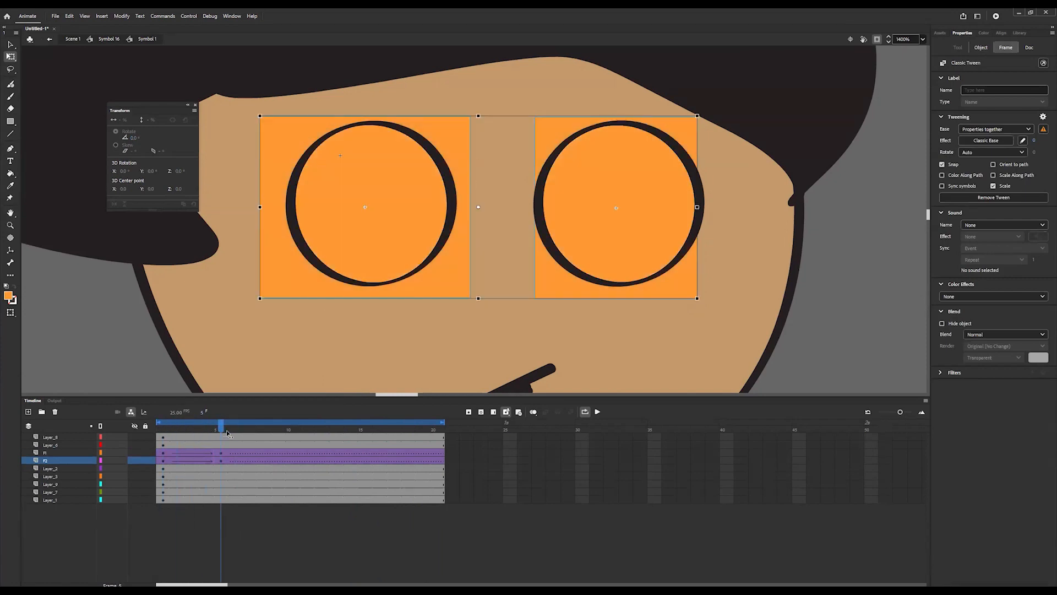
# - Clear the eyelid keyframes at frame 5 and insert new keyframes there with the lids open
pyautogui.doubleClick(225, 460)
pyautogui.click(222, 460)
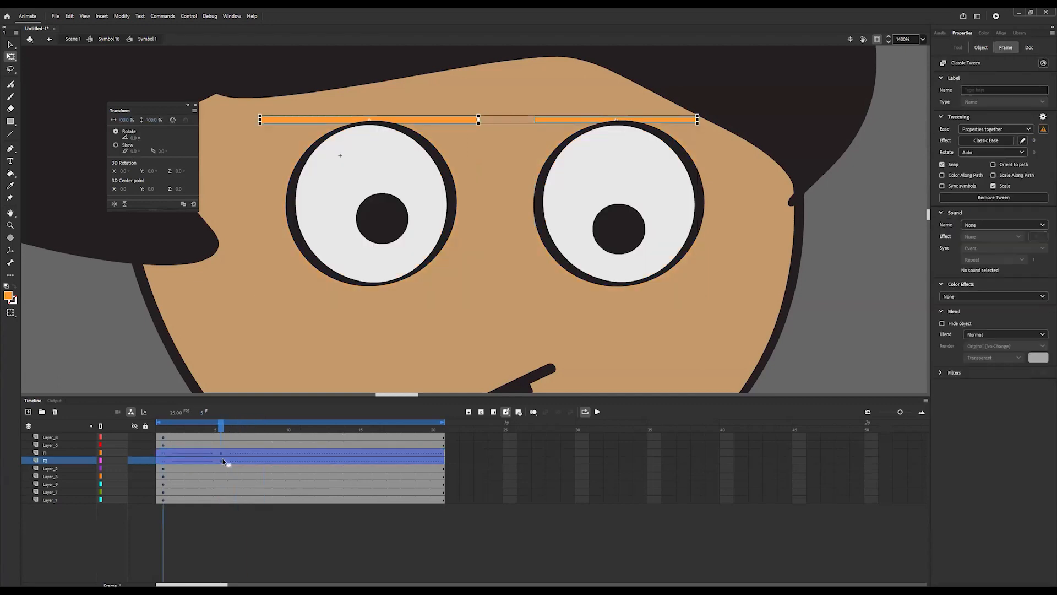
pyautogui.moveTo(225, 459); pyautogui.dragTo(220, 454)
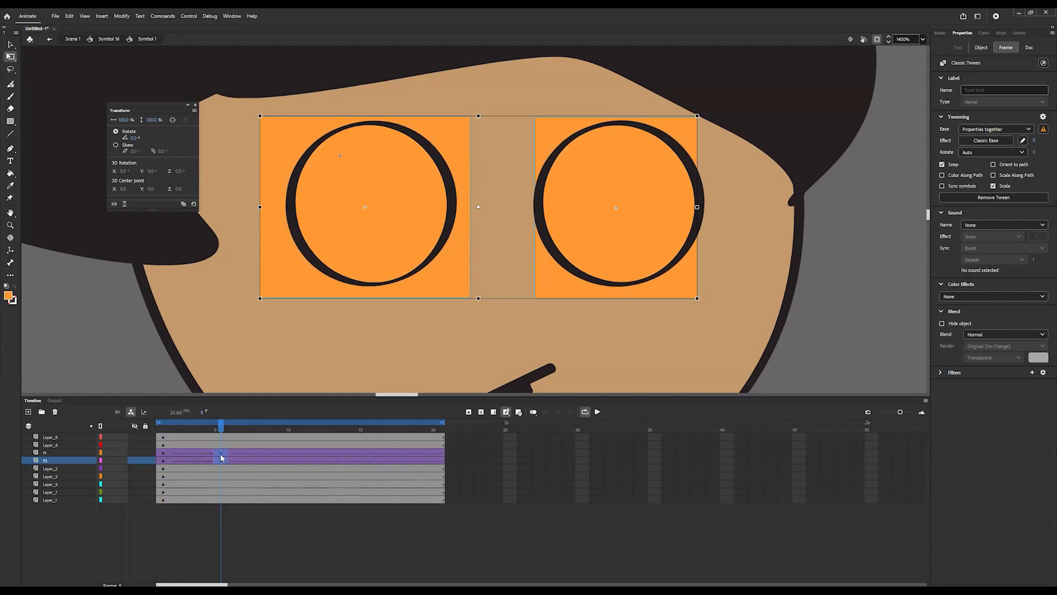
pyautogui.rightClick(221, 455)
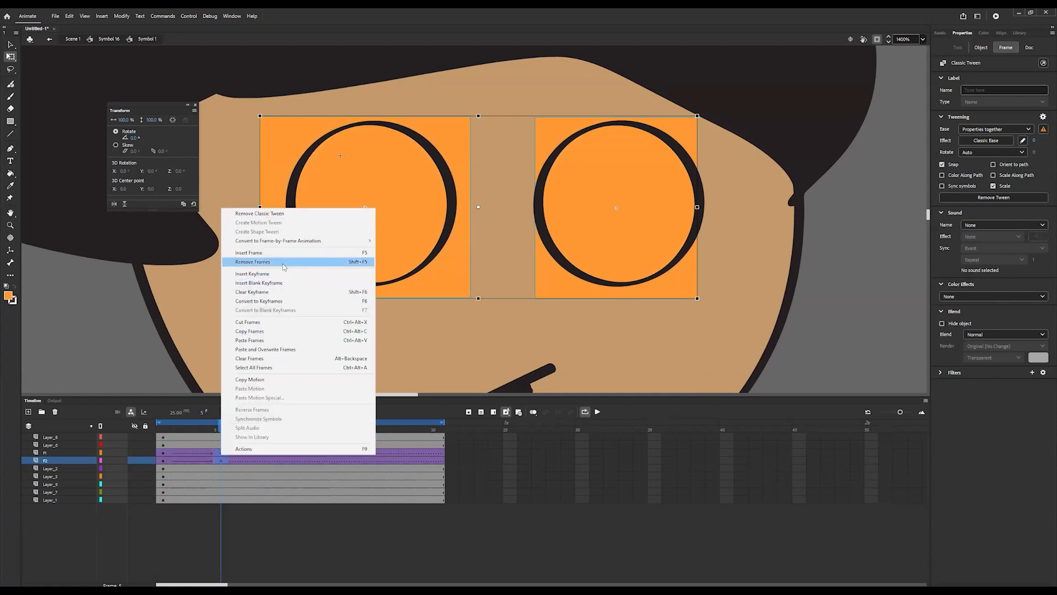
pyautogui.click(278, 292)
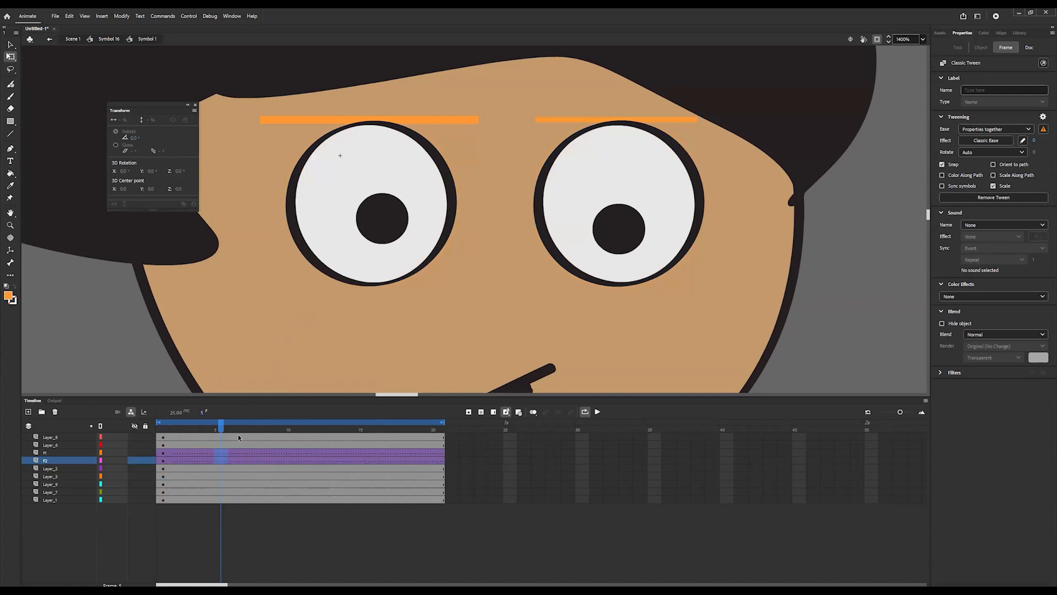
pyautogui.press('F6')
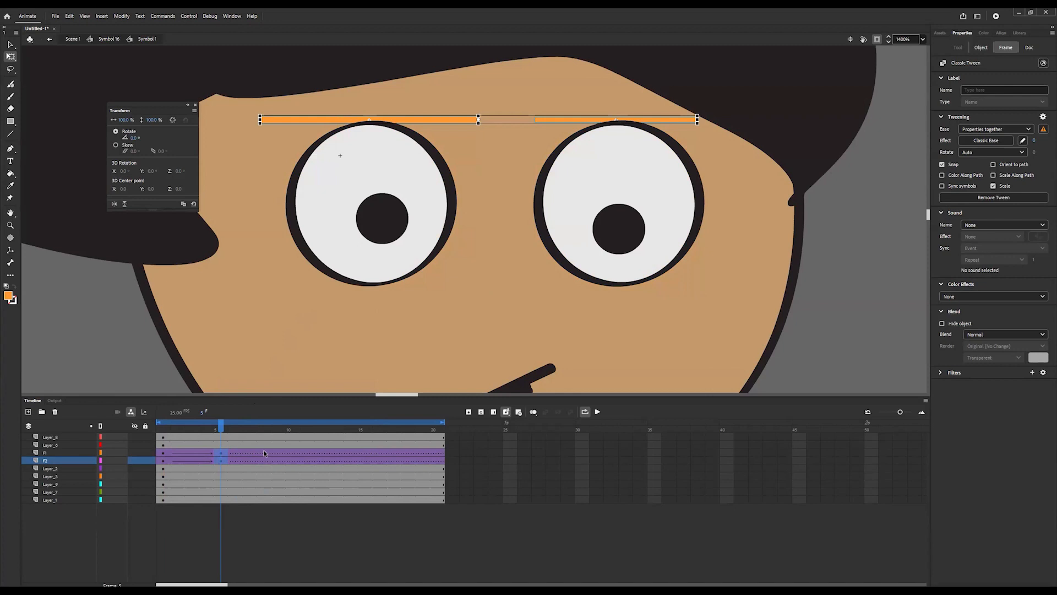
# - At frame 8, stretch both eyelid strips down to cover the eyes and scrub through the blink
pyautogui.click(265, 426)
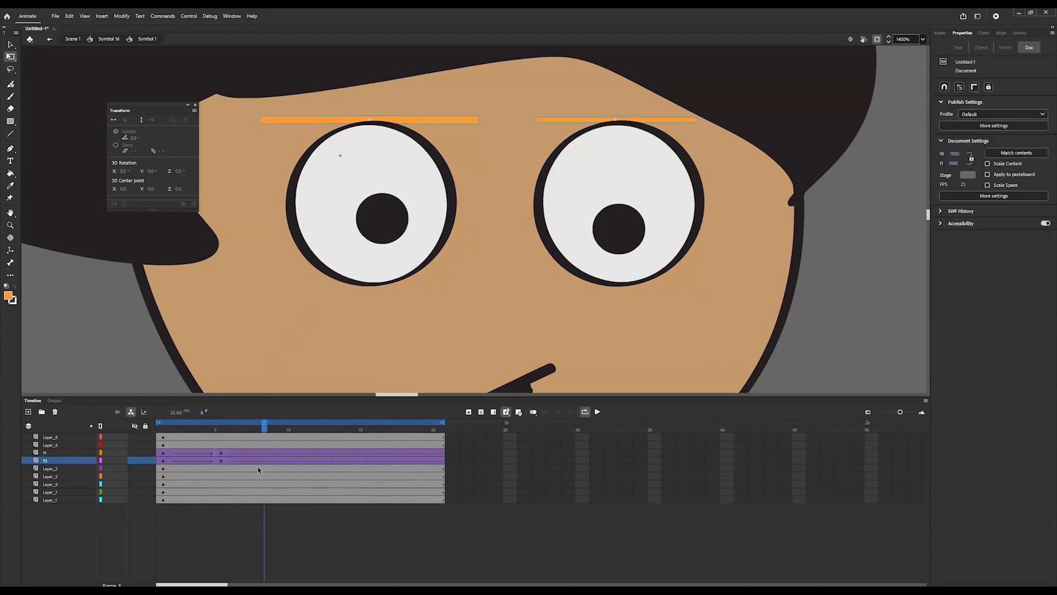
pyautogui.doubleClick(444, 120)
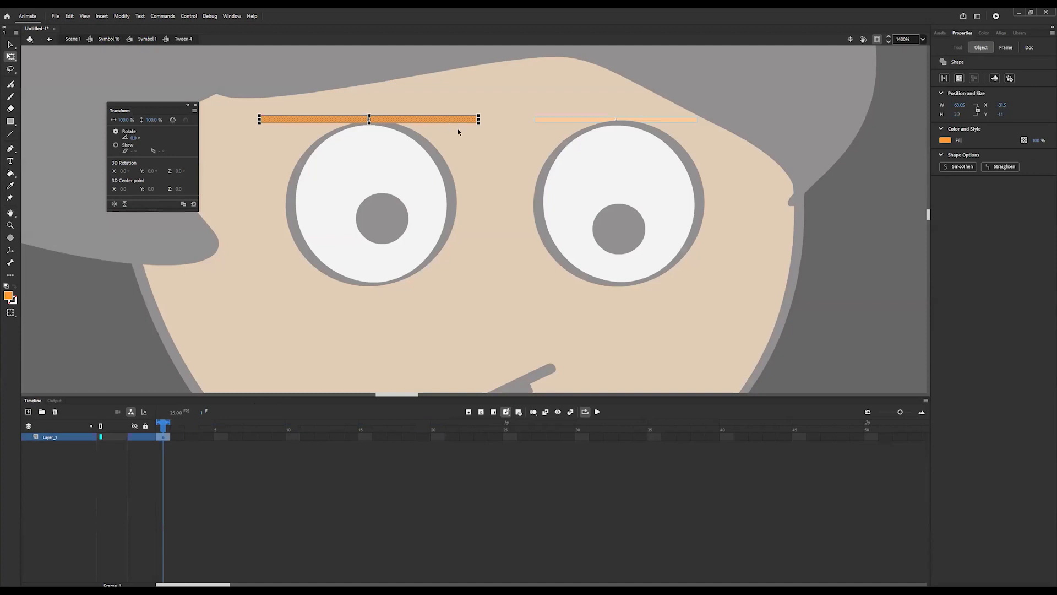
pyautogui.doubleClick(311, 83)
pyautogui.click(242, 171)
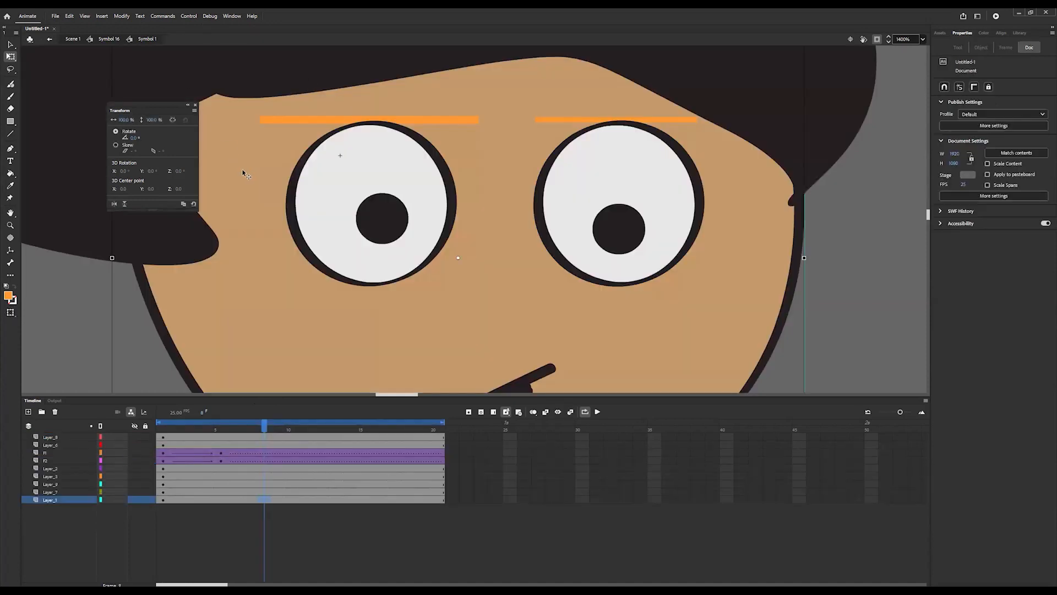
pyautogui.click(436, 120)
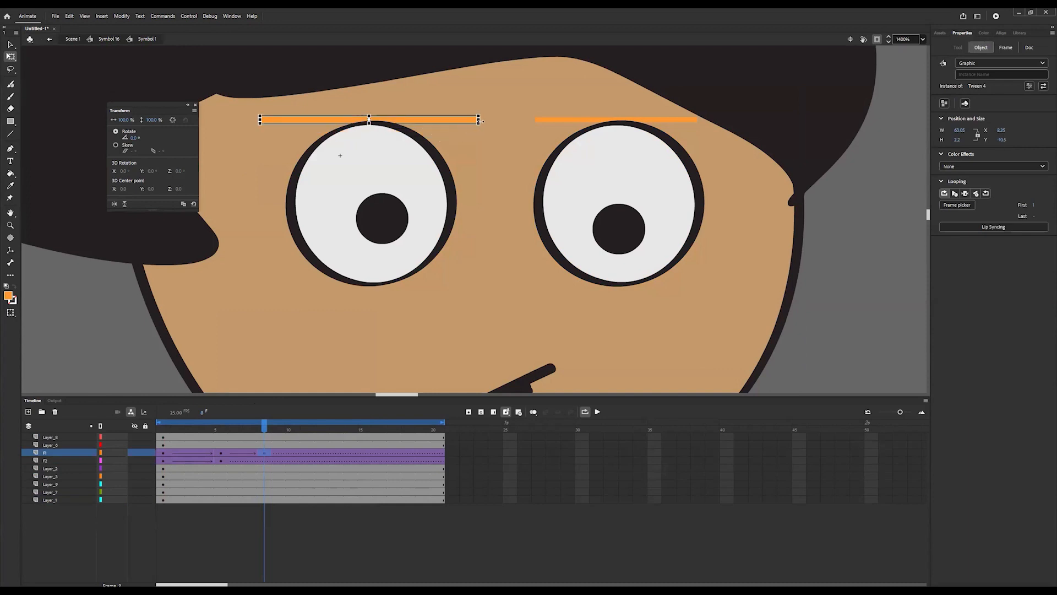
pyautogui.moveTo(478, 121); pyautogui.dragTo(468, 290)
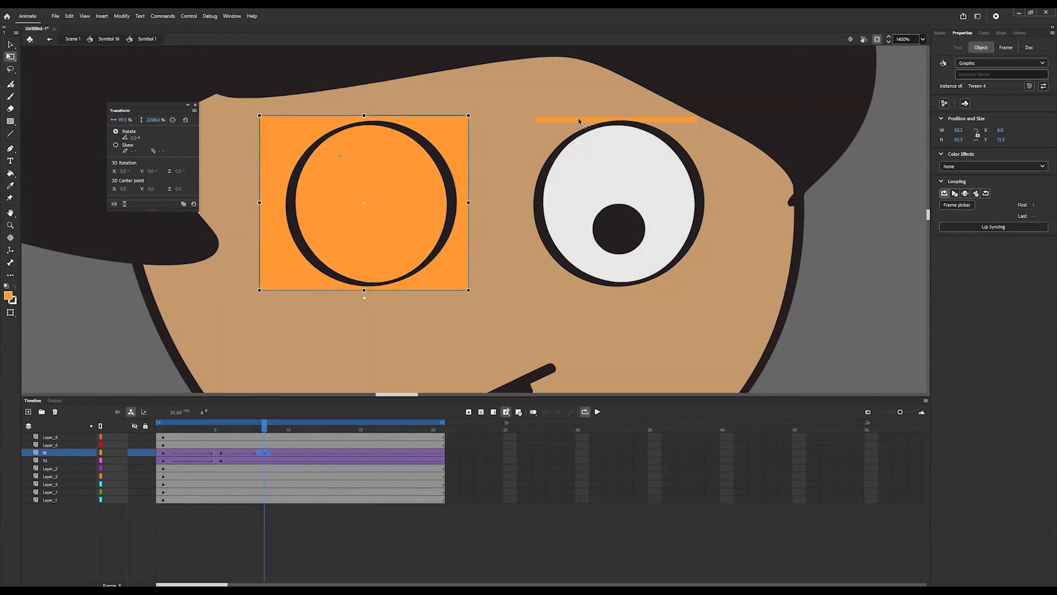
pyautogui.moveTo(578, 118); pyautogui.dragTo(564, 134)
pyautogui.hotkey('ctrl', 'z')
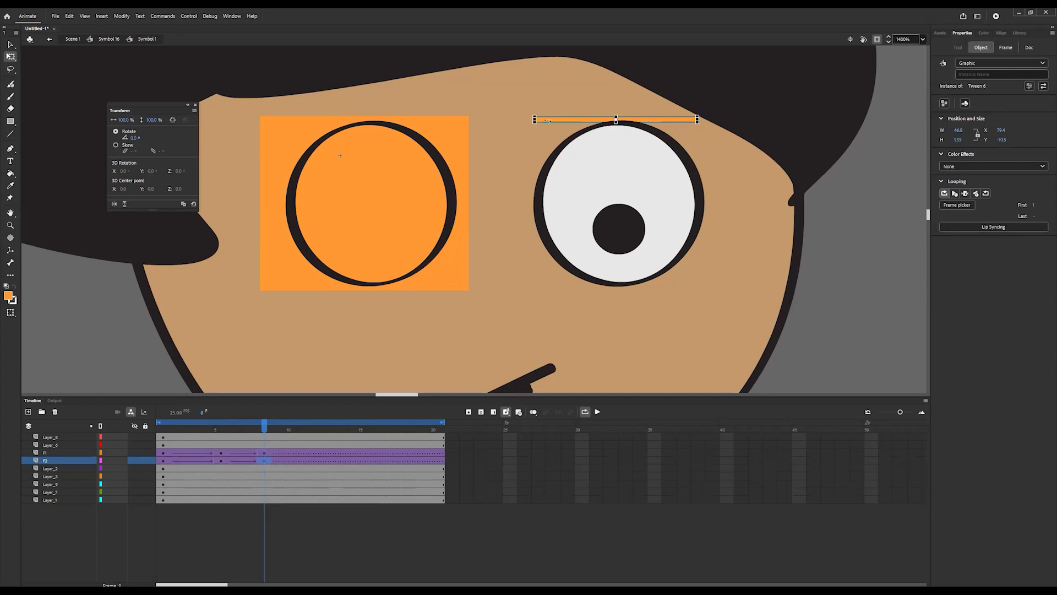
pyautogui.moveTo(535, 120); pyautogui.dragTo(540, 286)
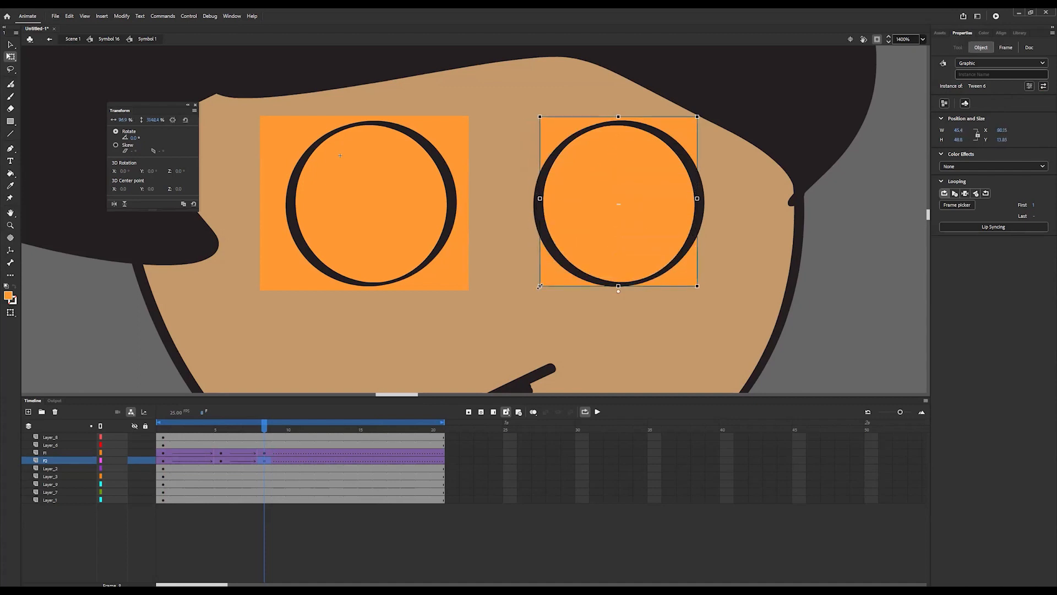
pyautogui.moveTo(161, 432); pyautogui.dragTo(275, 444)
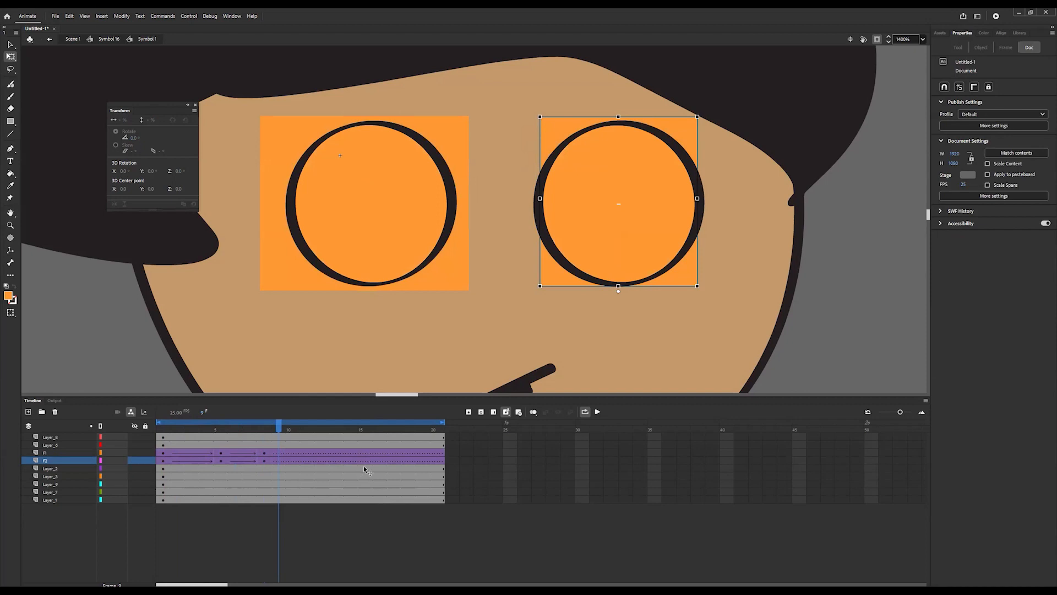
# - Undo the eyelid edits back to the state before the classic tweens were created
pyautogui.hotkey('ctrl', 'z')
pyautogui.hotkey('ctrl', 'z')
pyautogui.hotkey('ctrl', 'z')
pyautogui.hotkey('ctrl', 'z')
pyautogui.hotkey('ctrl', 'z')
pyautogui.hotkey('ctrl', 'z')
pyautogui.hotkey('ctrl', 'z')
pyautogui.hotkey('ctrl', 'z')
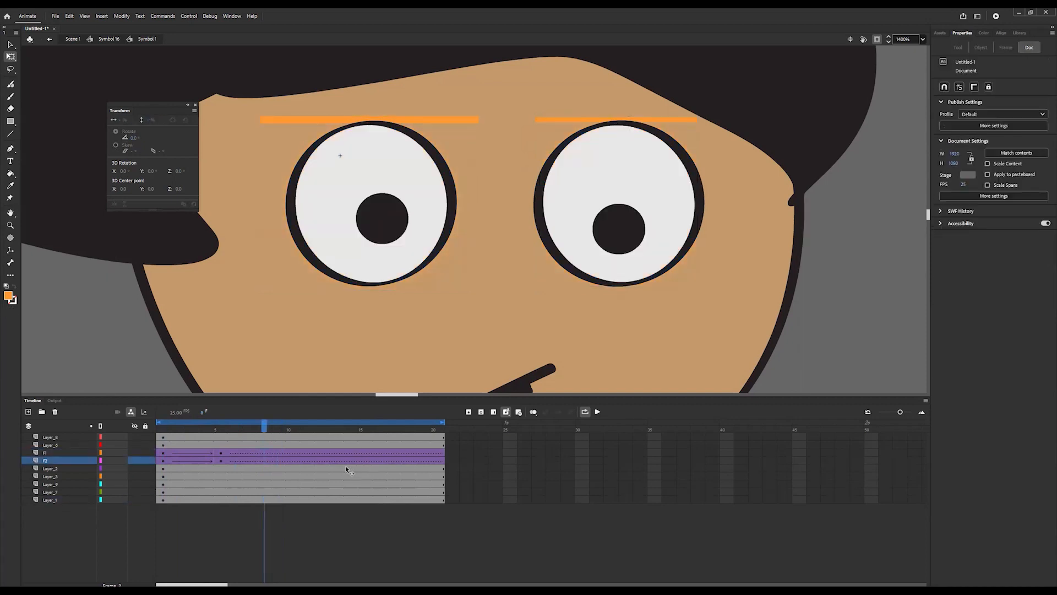
pyautogui.hotkey('ctrl', 'z')
pyautogui.hotkey('ctrl', 'z')
pyautogui.hotkey('ctrl', 'z')
pyautogui.hotkey('ctrl', 'z')
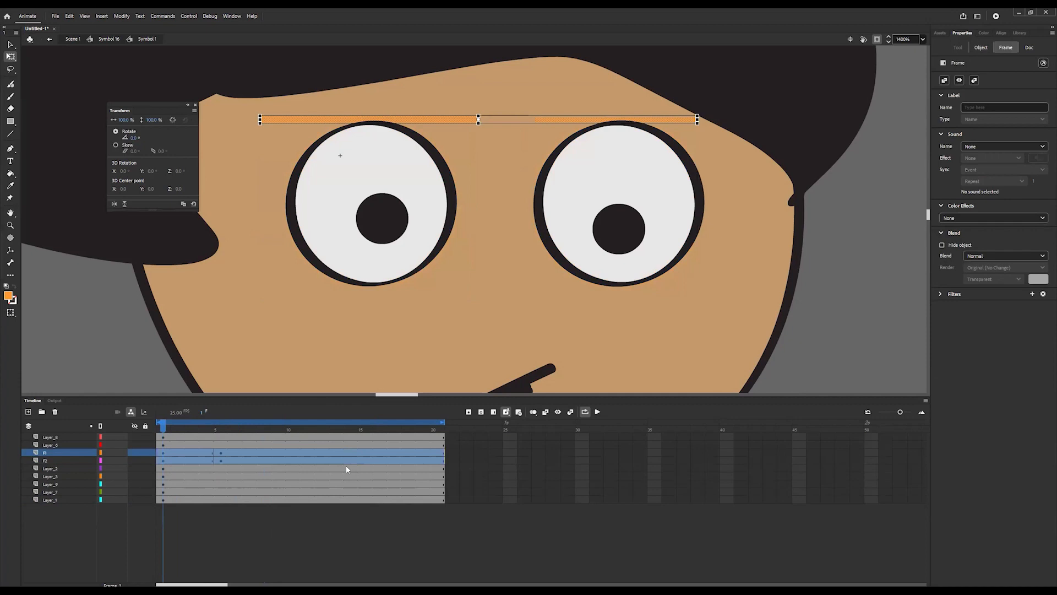
# - Clear the frame 5 keyframes on both eyelid layers
pyautogui.click(215, 453)
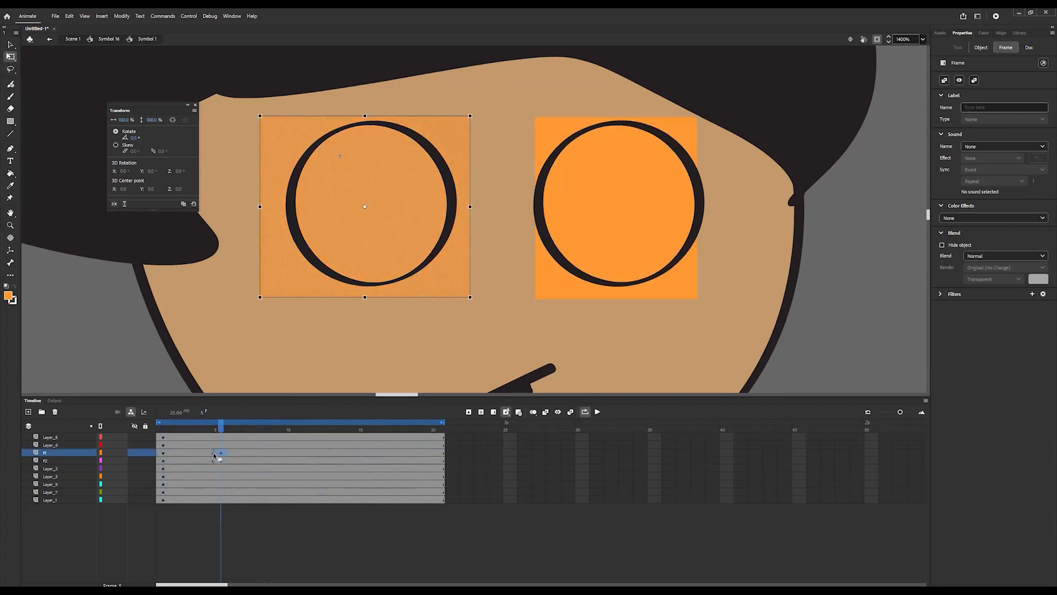
pyautogui.click(168, 453)
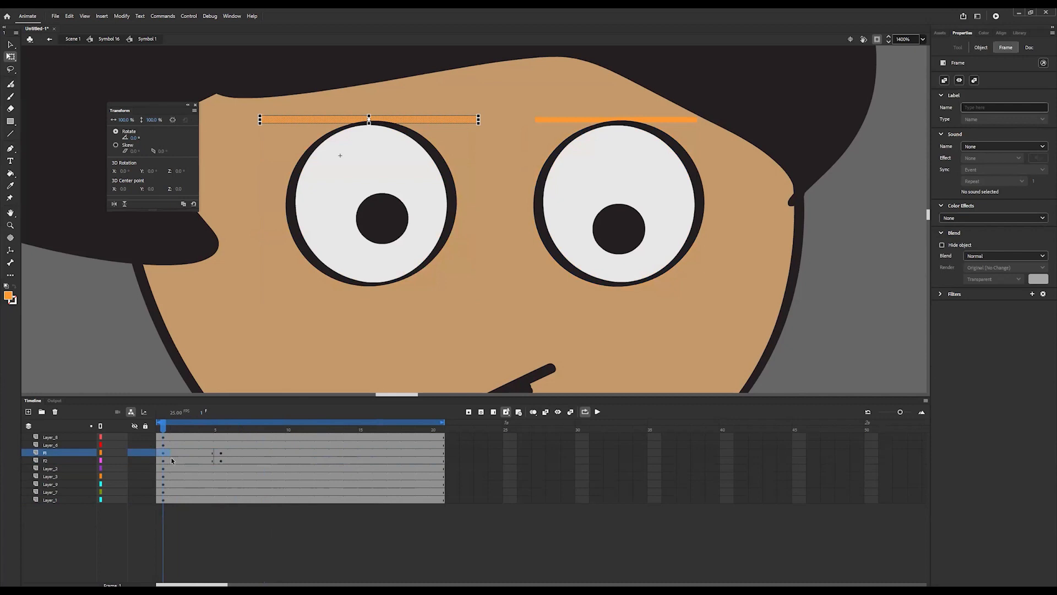
pyautogui.moveTo(176, 430)
pyautogui.mouseDown()
pyautogui.moveTo(221, 430)
pyautogui.moveTo(164, 430)
pyautogui.mouseUp()
pyautogui.click(223, 461)
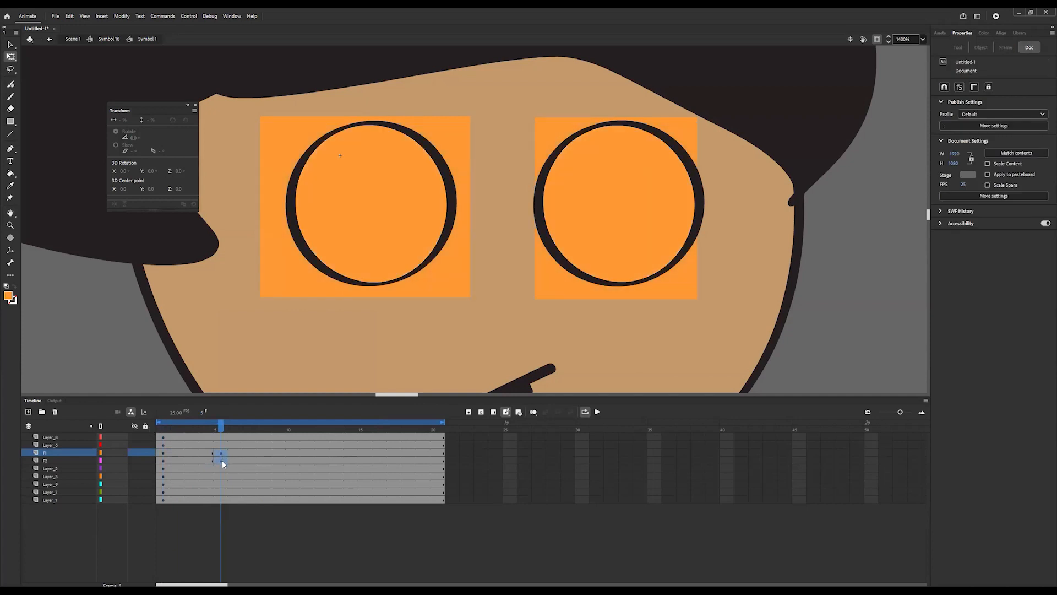
pyautogui.rightClick(223, 460)
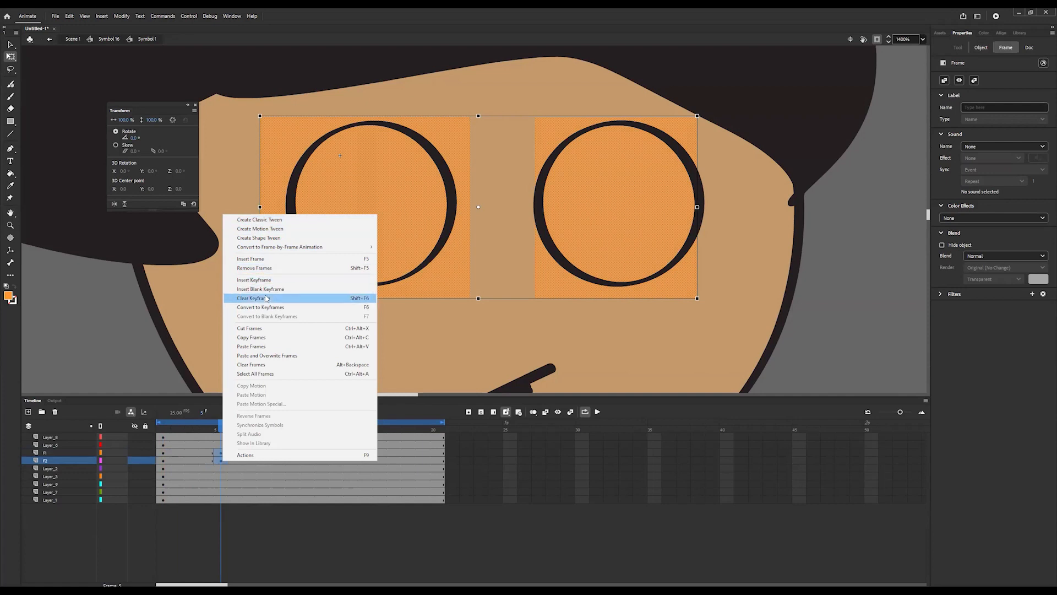
pyautogui.press('Return')
# - At frame 1, stretch the left eyelid strip down until it covers the whole eye
pyautogui.click(163, 425)
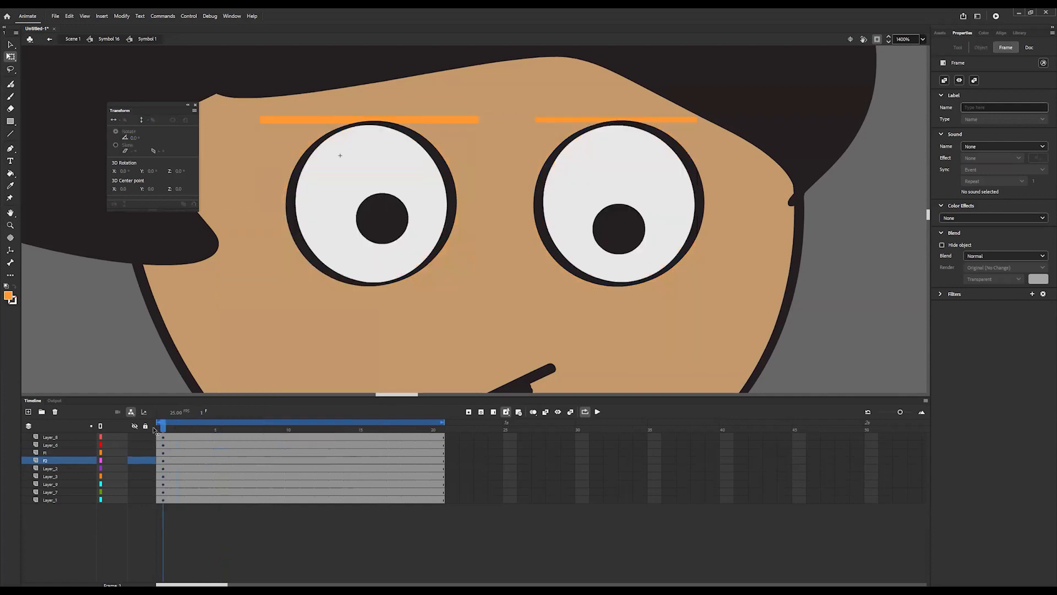
pyautogui.click(453, 121)
pyautogui.moveTo(478, 123); pyautogui.dragTo(466, 290)
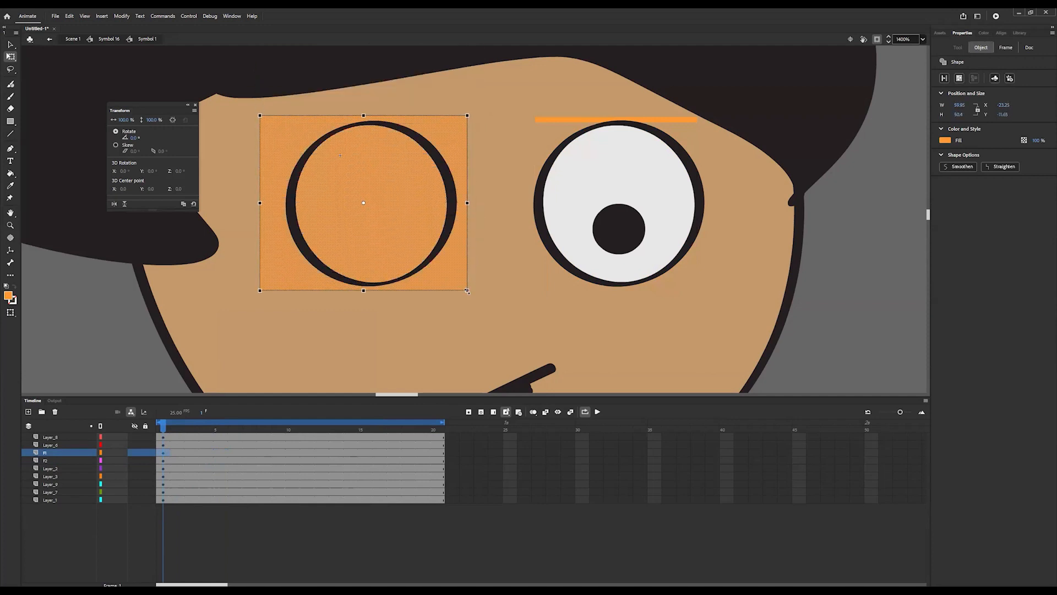
# - Stretch the right eyelid strip down over the right eye at frame 1 and create classic tweens on both eyelid layers
pyautogui.click(593, 120)
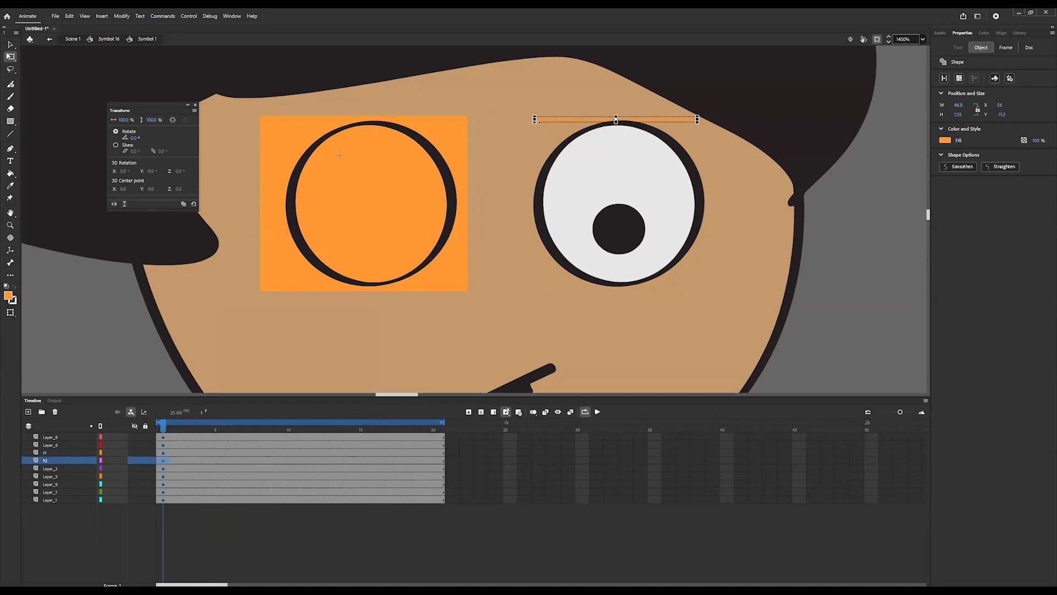
pyautogui.moveTo(534, 120); pyautogui.dragTo(539, 287)
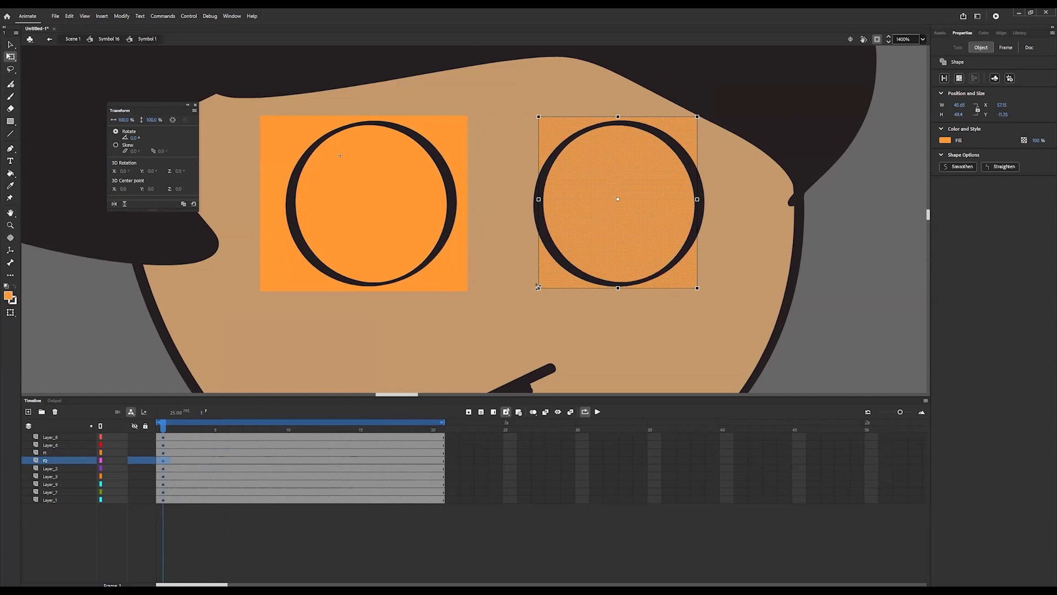
pyautogui.keyDown('shift'); pyautogui.click(197, 452); pyautogui.keyUp('shift')
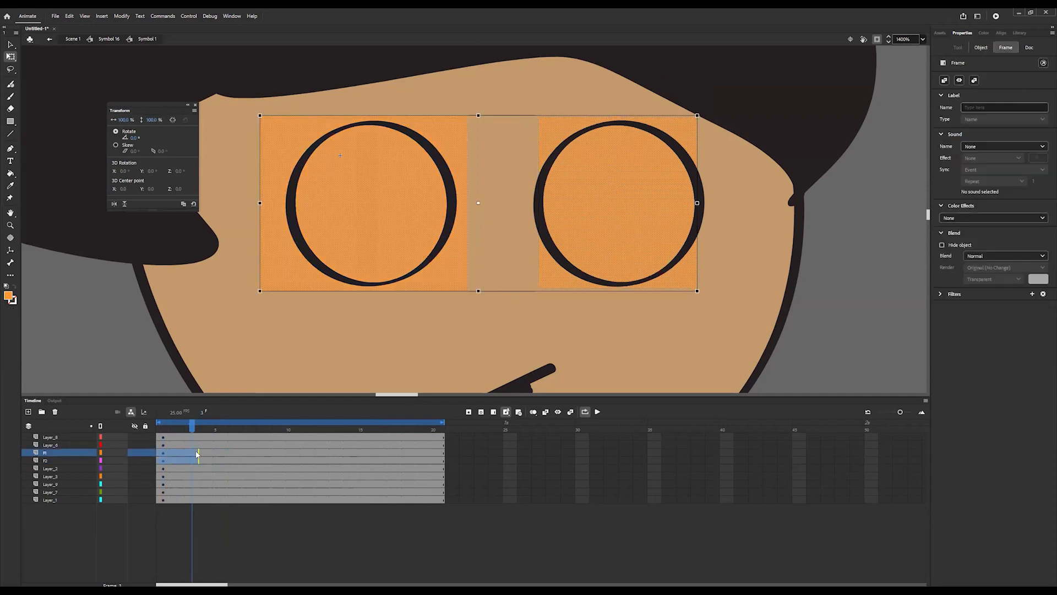
pyautogui.rightClick(197, 452)
pyautogui.click(249, 212)
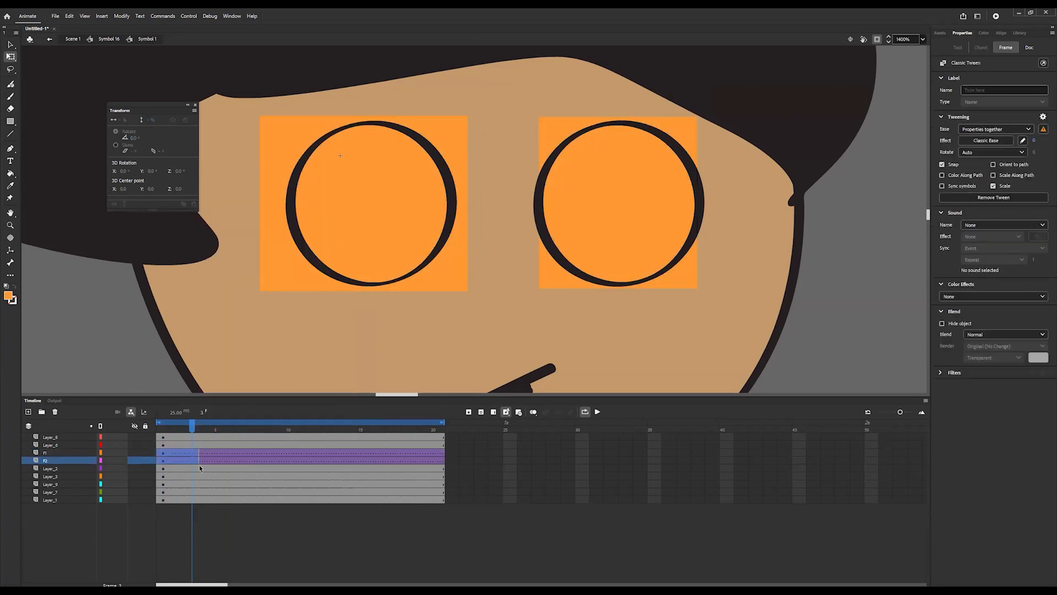
# - Insert keyframes at frames 5 and 8 on both eyelid layers
pyautogui.click(218, 453)
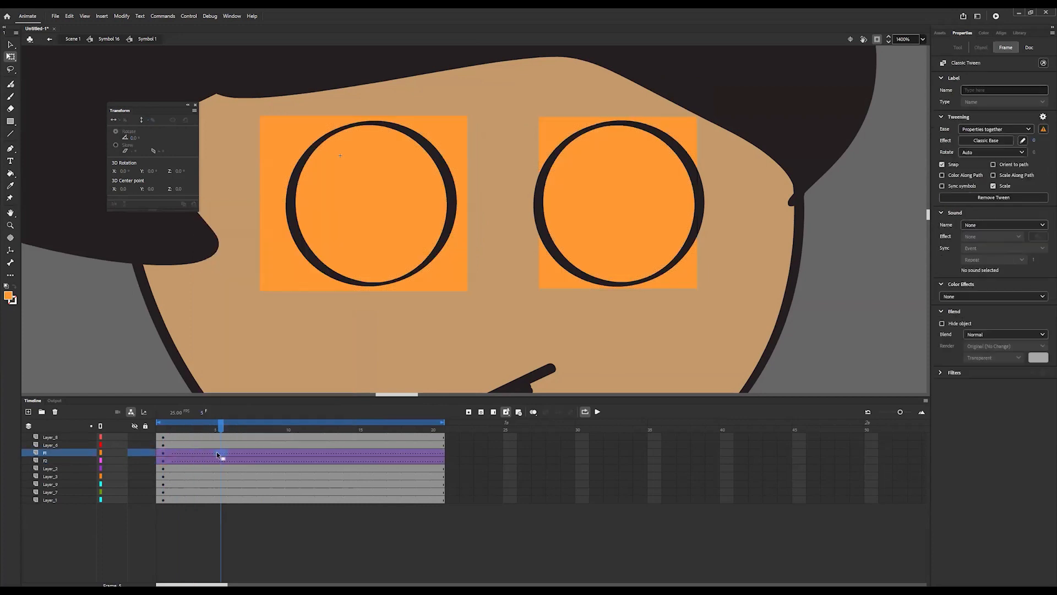
pyautogui.click(219, 464)
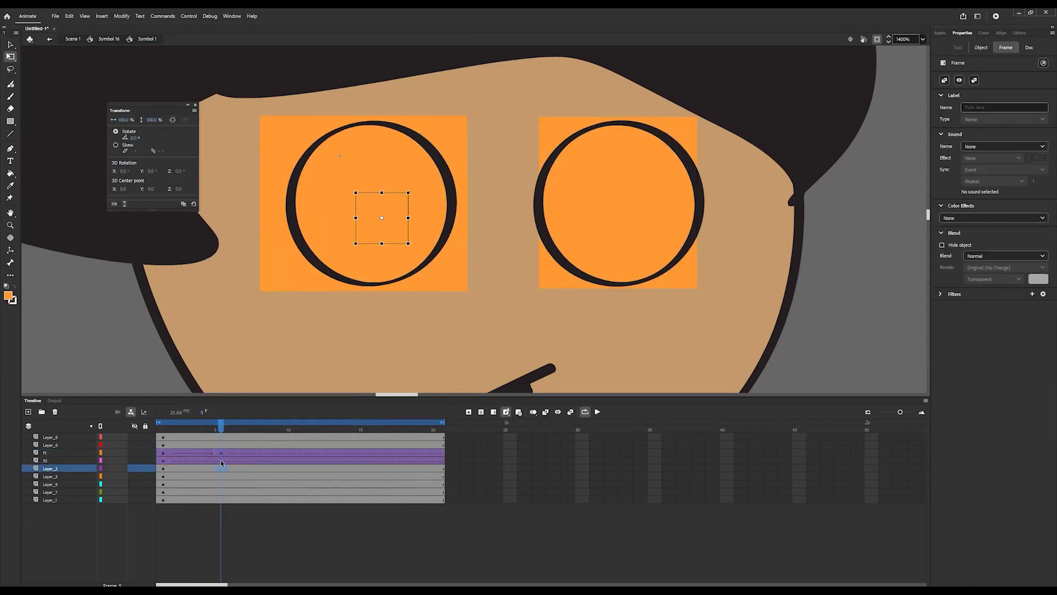
pyautogui.click(222, 460)
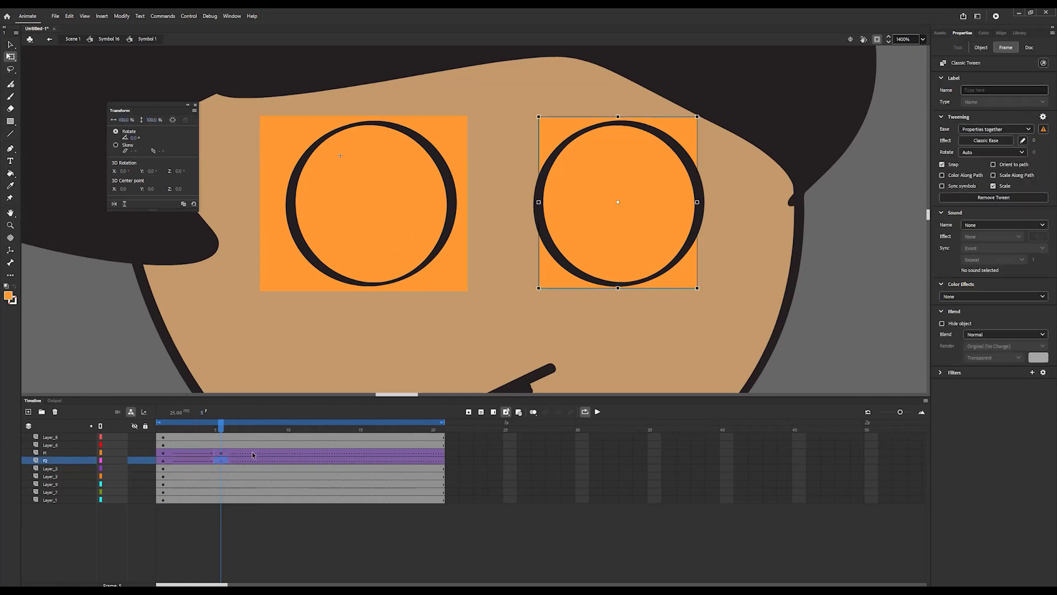
pyautogui.click(262, 453)
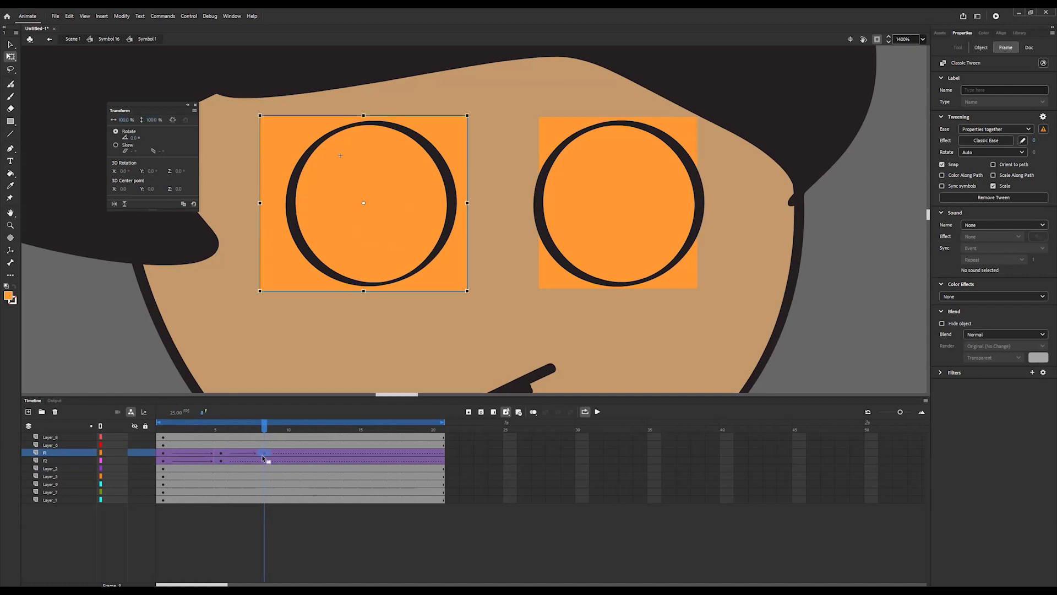
pyautogui.click(261, 460)
# - At frame 5, squash both eyelids up into thin strips above the eyes and scrub through the blink
pyautogui.click(227, 435)
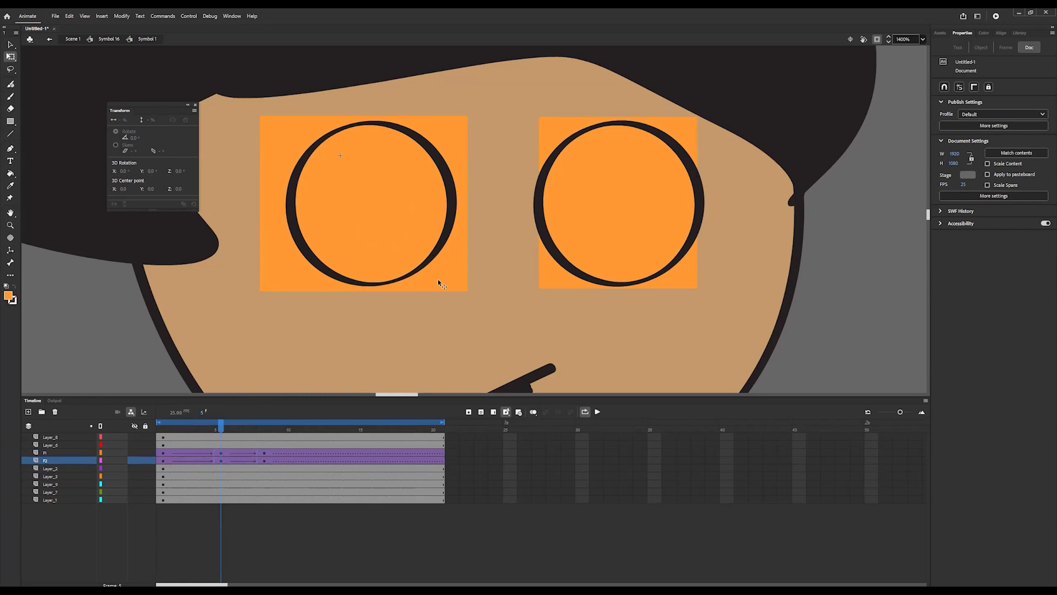
pyautogui.moveTo(438, 280); pyautogui.dragTo(447, 274)
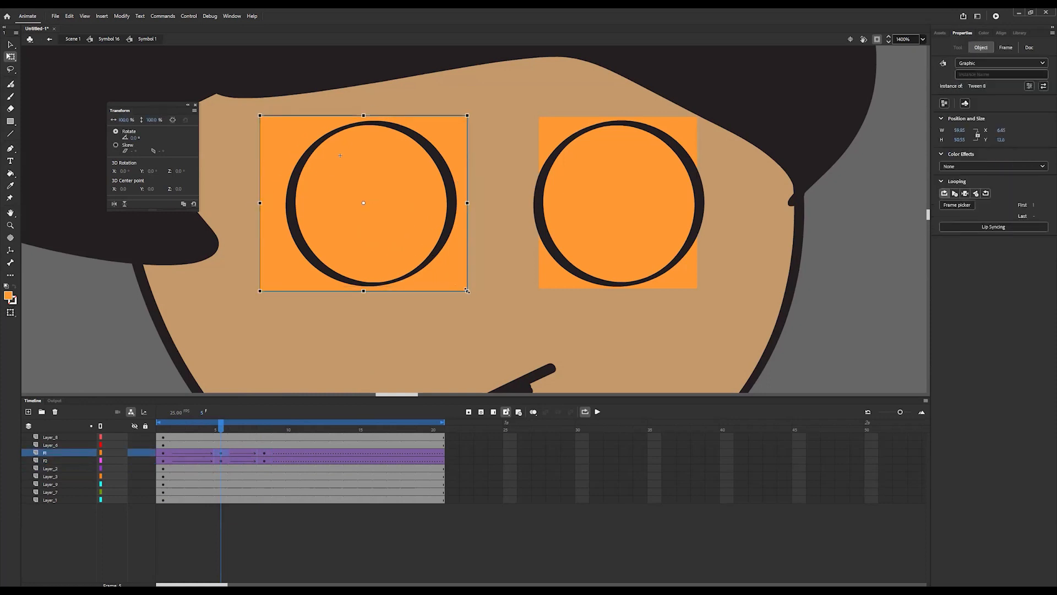
pyautogui.moveTo(468, 290); pyautogui.dragTo(479, 122)
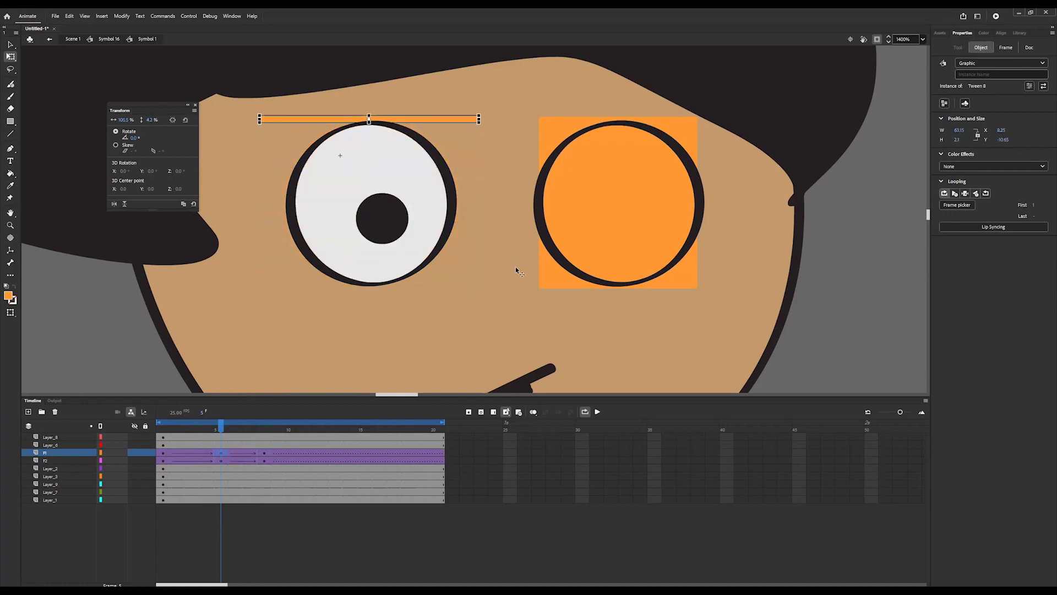
pyautogui.click(550, 279)
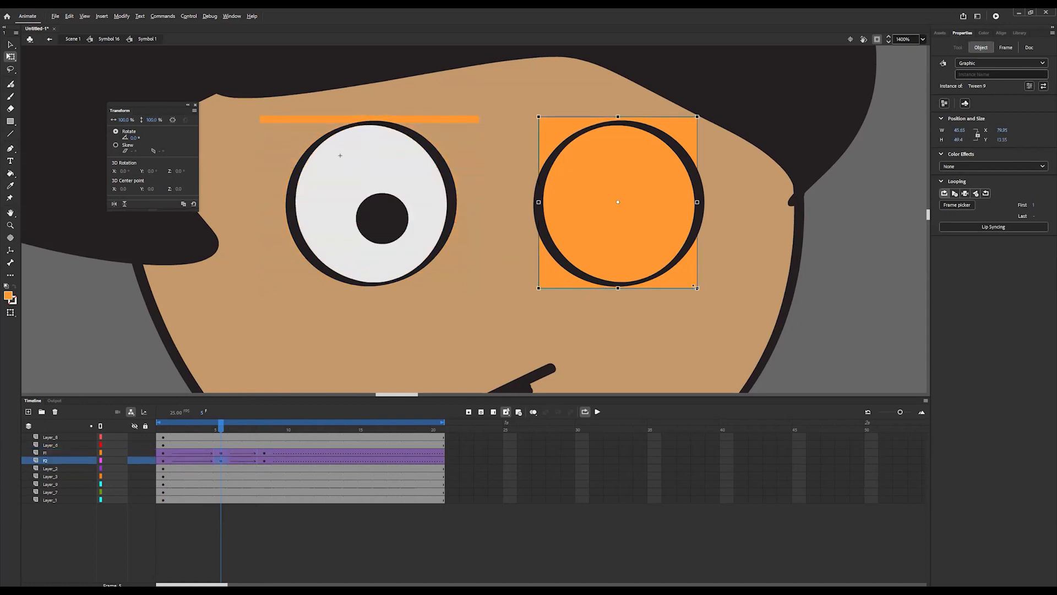
pyautogui.moveTo(697, 287); pyautogui.dragTo(704, 122)
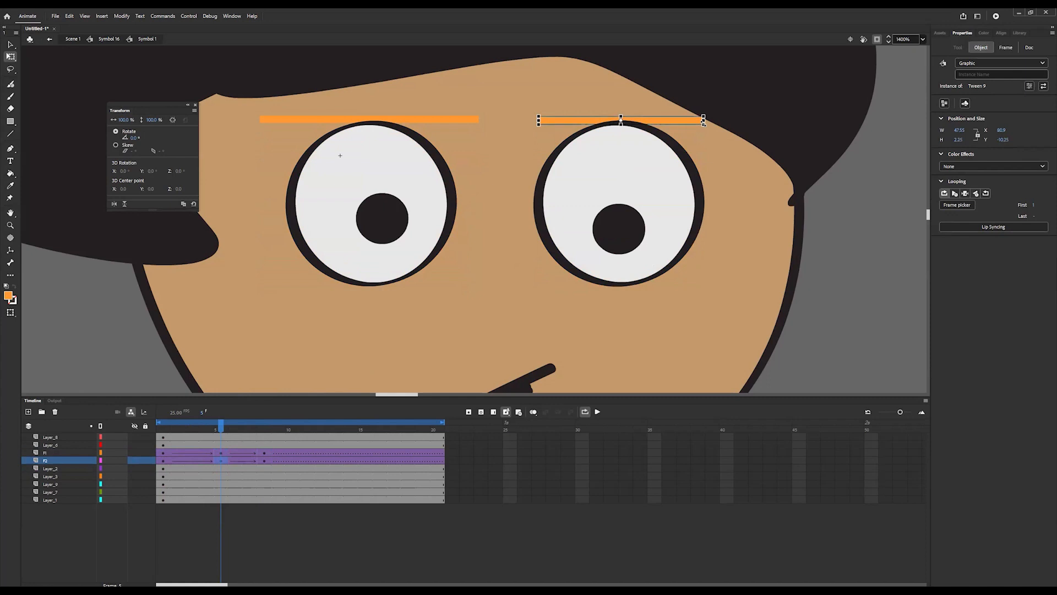
pyautogui.moveTo(167, 432); pyautogui.dragTo(294, 433)
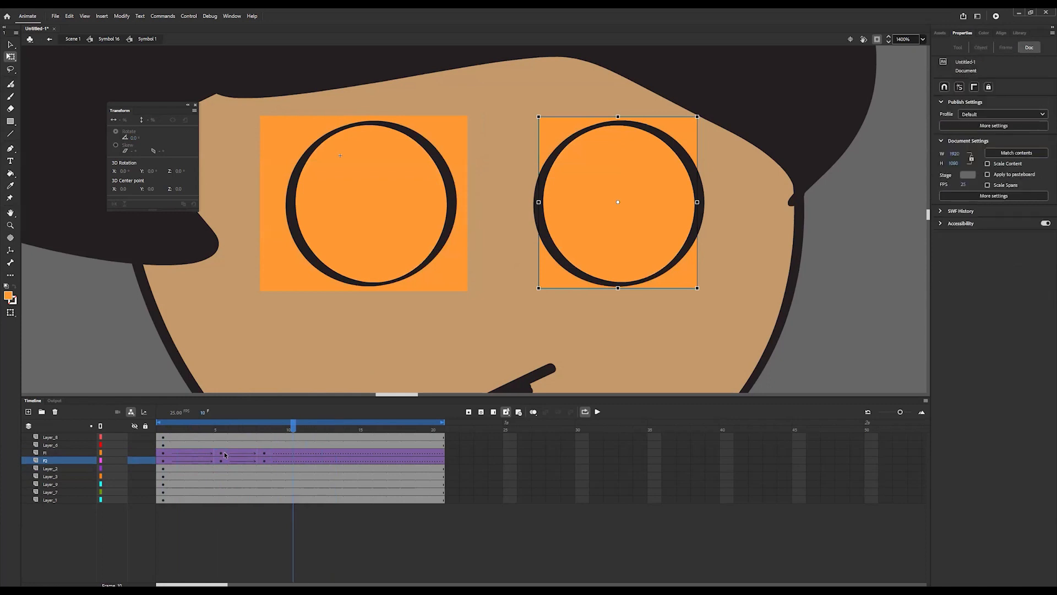
# - Copy the open-eye keyframes at frame 5 on both eyelid layers and paste them at frame 1
pyautogui.click(222, 453)
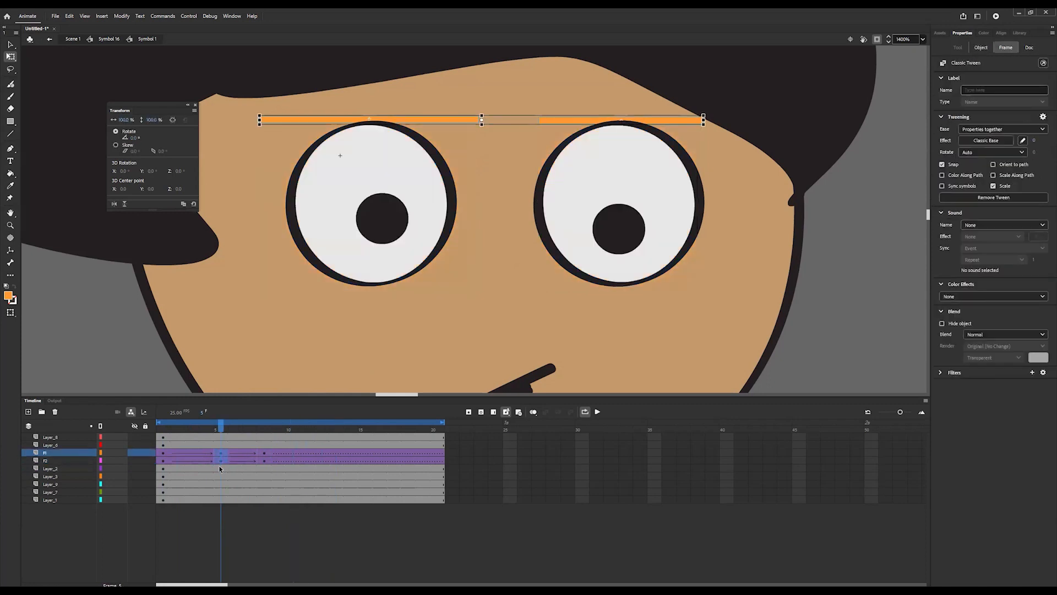
pyautogui.rightClick(219, 456)
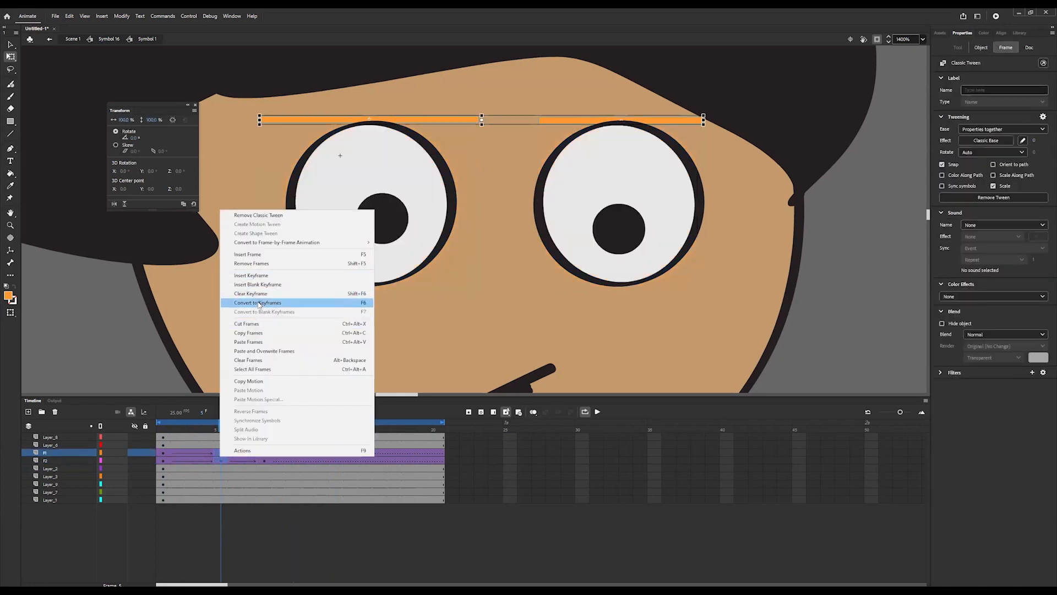
pyautogui.click(253, 333)
pyautogui.click(162, 430)
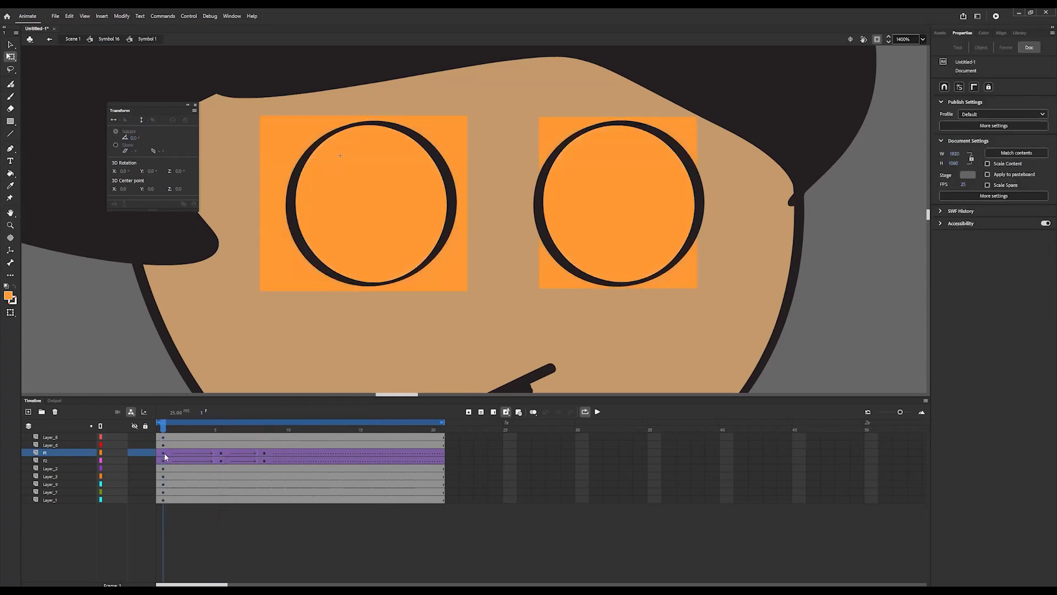
pyautogui.click(161, 462)
pyautogui.rightClick(162, 462)
pyautogui.click(207, 358)
# - Clear the extra frame 2 keyframes on both eyelid layers and scrub through the blink
pyautogui.moveTo(164, 428)
pyautogui.mouseDown()
pyautogui.moveTo(176, 428)
pyautogui.moveTo(164, 428)
pyautogui.mouseUp()
pyautogui.click(178, 462)
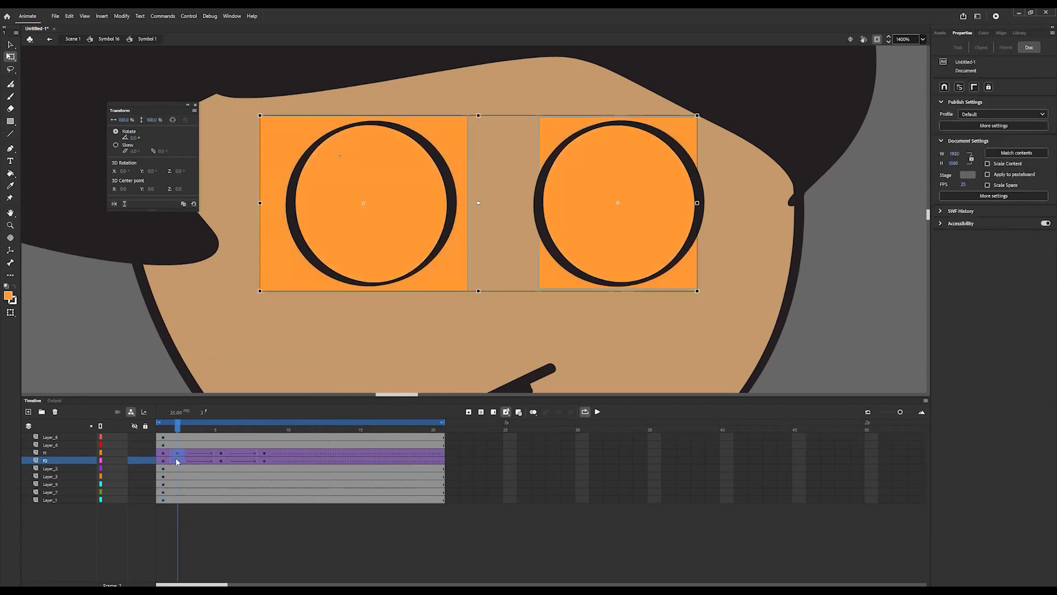
pyautogui.rightClick(176, 461)
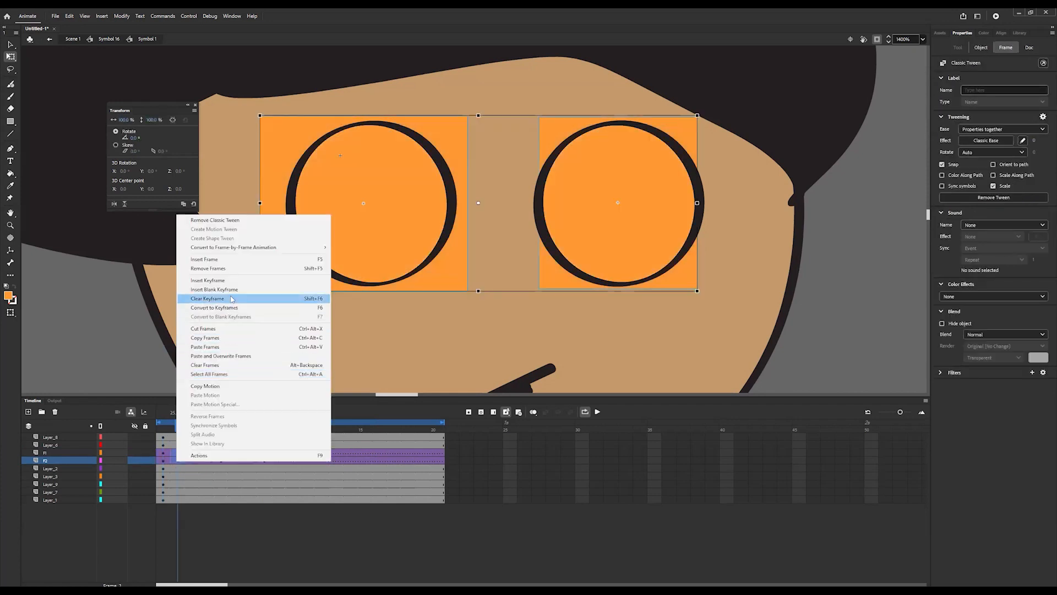
pyautogui.click(220, 269)
pyautogui.hotkey('ctrl', 'z')
pyautogui.rightClick(177, 461)
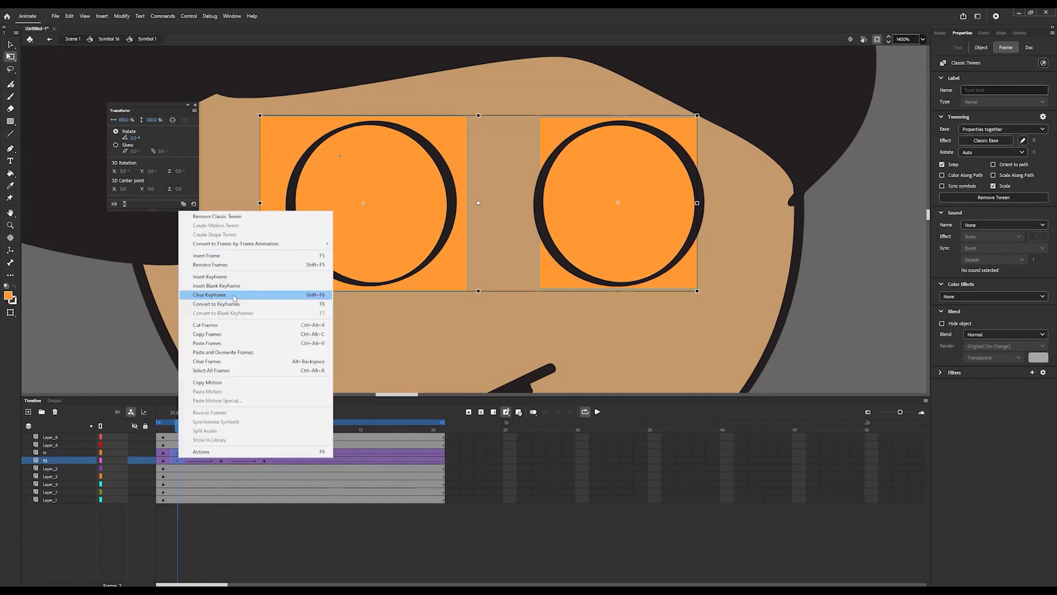
pyautogui.click(234, 295)
pyautogui.click(223, 430)
pyautogui.moveTo(223, 430); pyautogui.dragTo(292, 430)
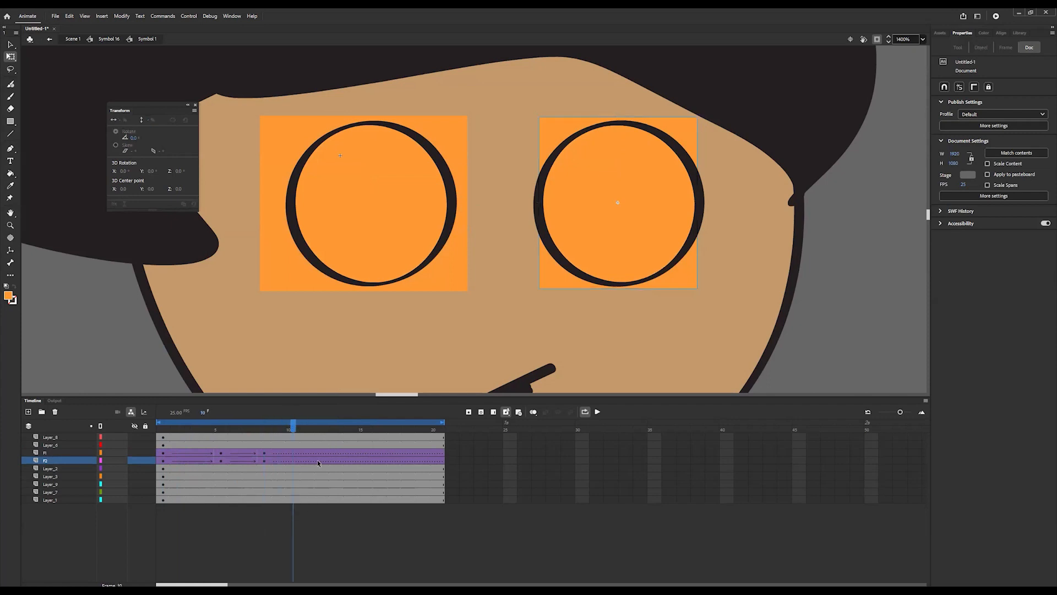
# - Insert closed-eye keyframes at frame 10 on both eyelid layers
pyautogui.moveTo(293, 456); pyautogui.dragTo(294, 466)
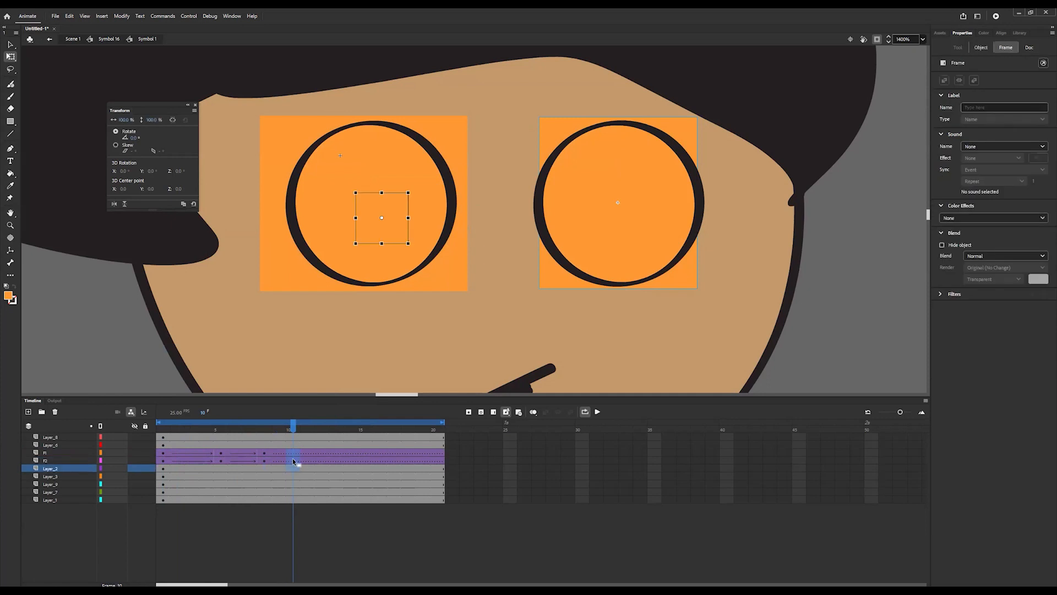
pyautogui.click(291, 456)
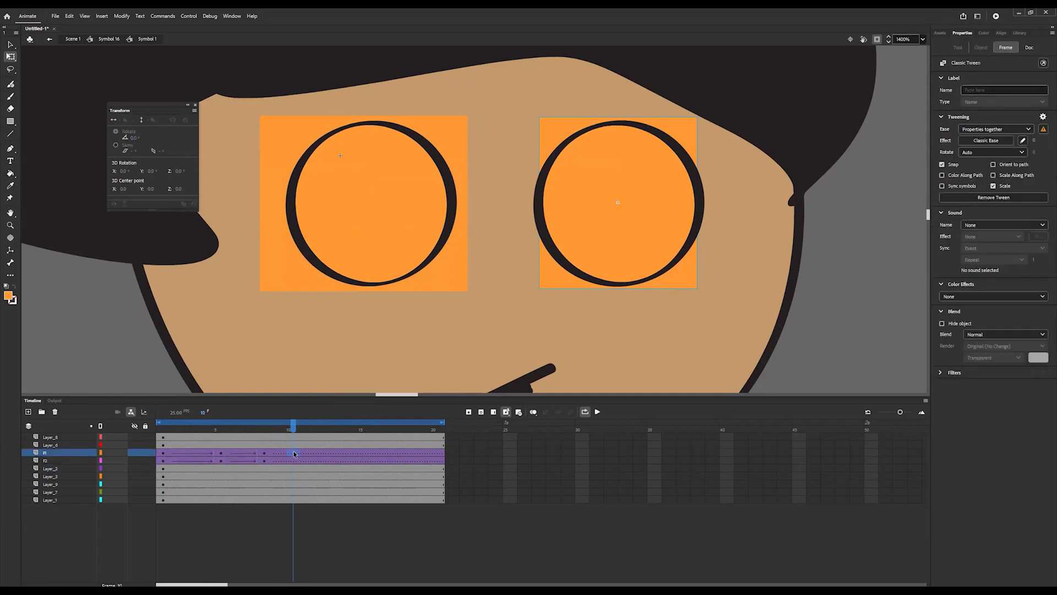
pyautogui.click(293, 459)
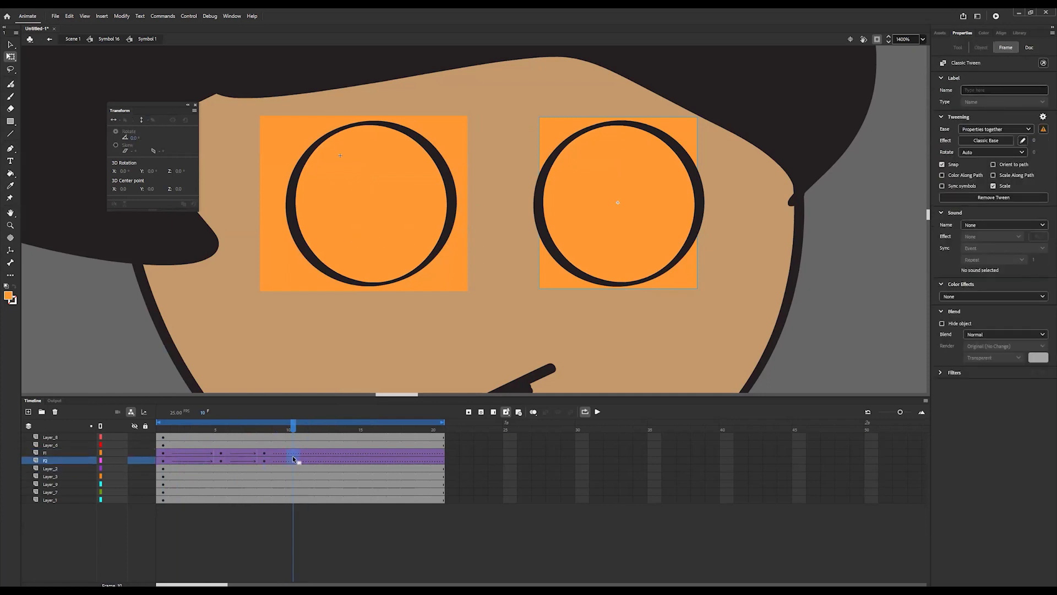
pyautogui.press('F6')
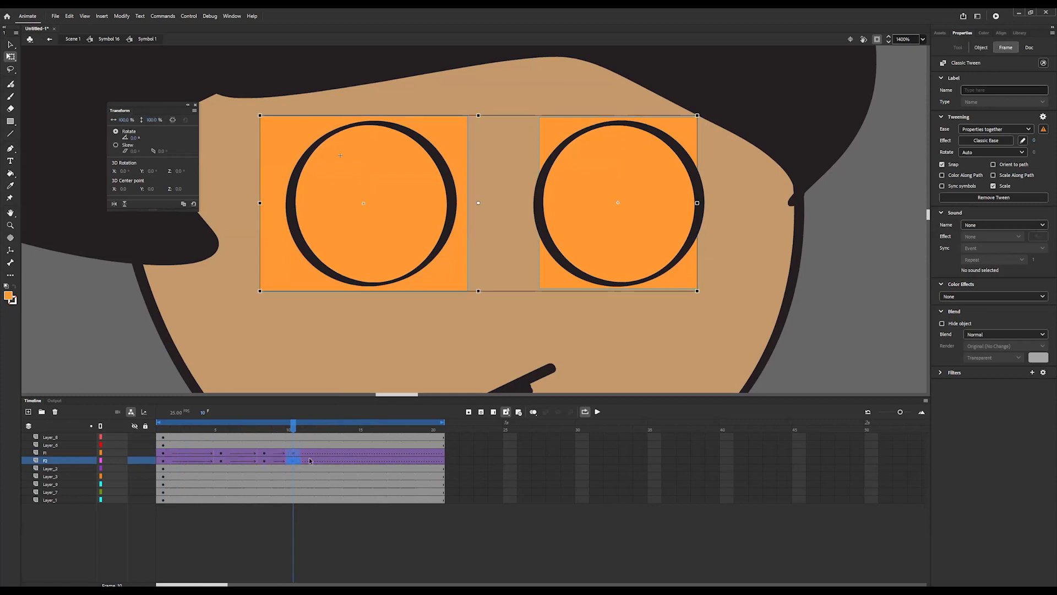
# - Paste the copied open-eye frames at frame 12 on both eyelid layers
pyautogui.moveTo(335, 453); pyautogui.dragTo(335, 461)
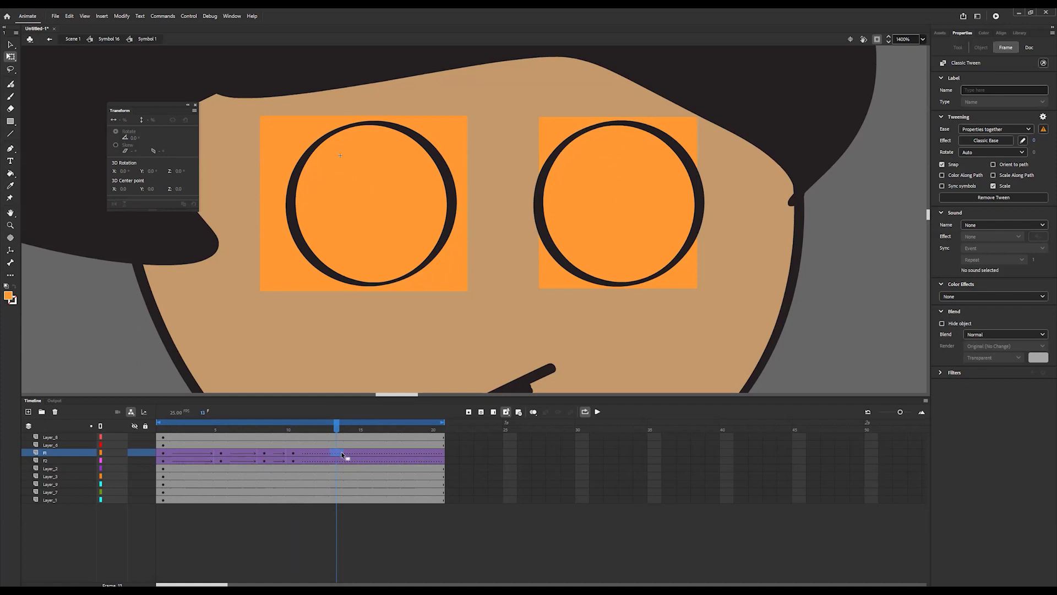
pyautogui.click(358, 461)
pyautogui.click(325, 460)
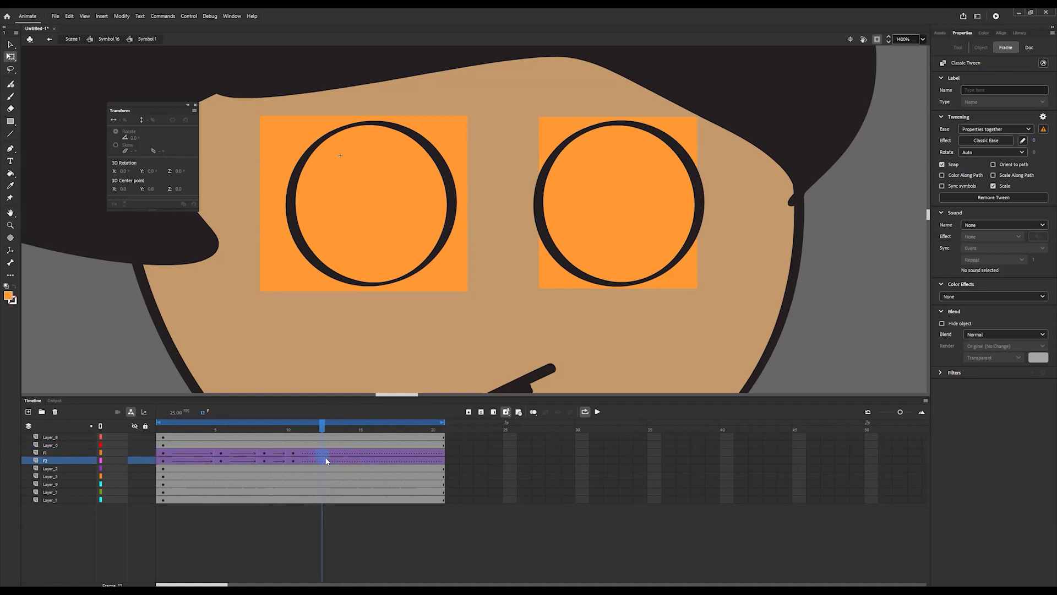
pyautogui.rightClick(325, 460)
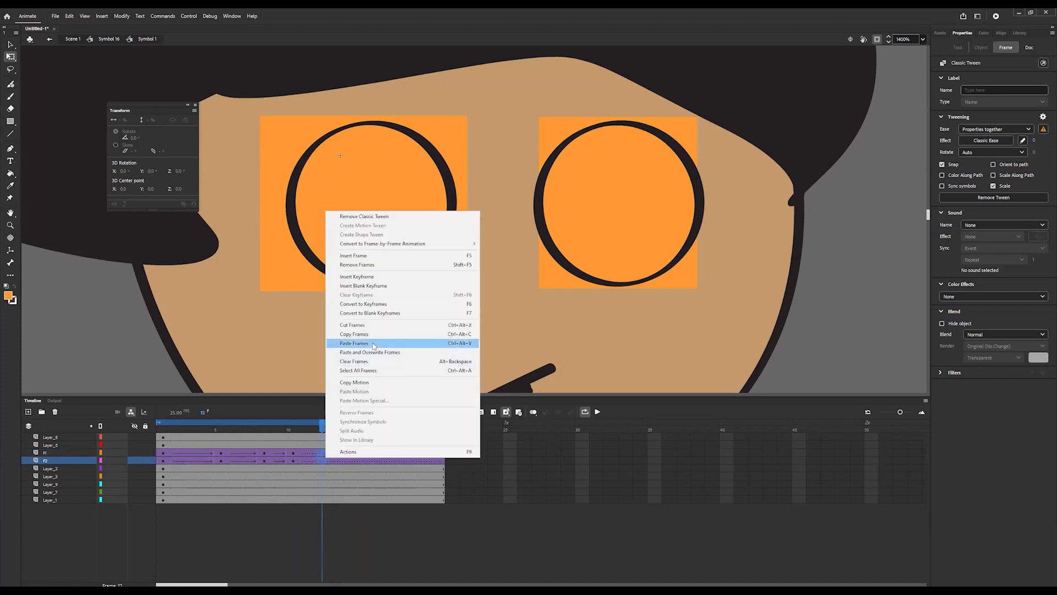
pyautogui.click(373, 345)
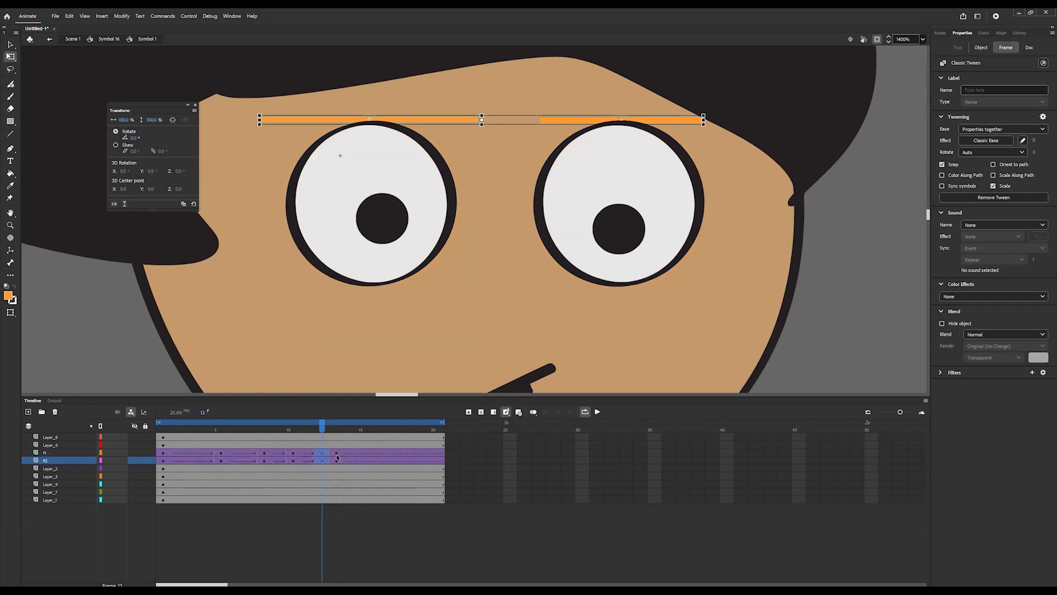
# - Clear the extra frame 13 keyframes on both eyelid layers and play the blink animation
pyautogui.click(337, 458)
pyautogui.rightClick(337, 464)
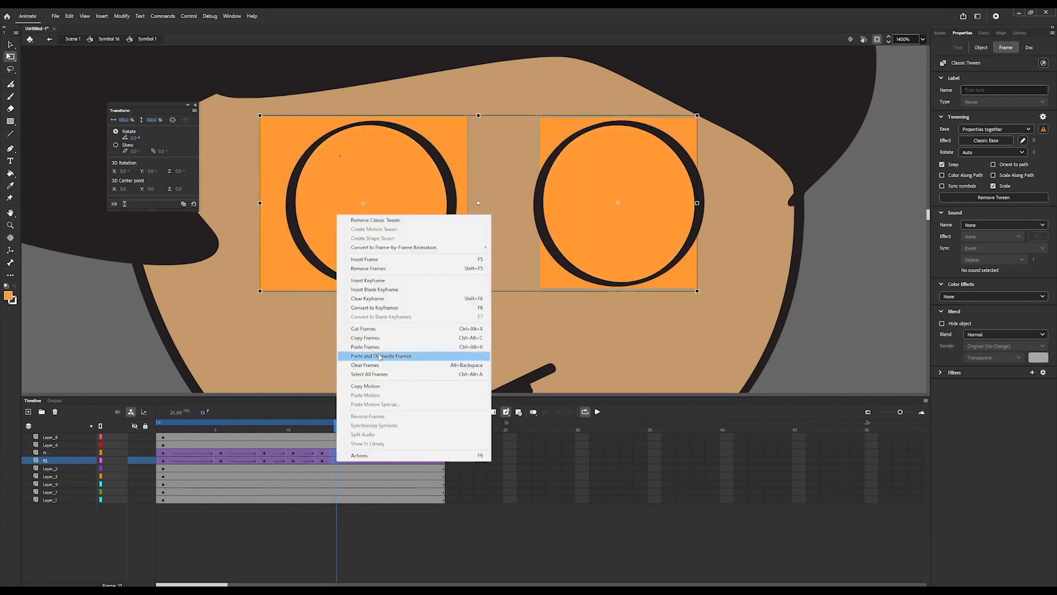
pyautogui.click(380, 298)
pyautogui.moveTo(175, 429)
pyautogui.mouseDown()
pyautogui.moveTo(342, 433)
pyautogui.moveTo(178, 432)
pyautogui.mouseUp()
pyautogui.click(599, 412)
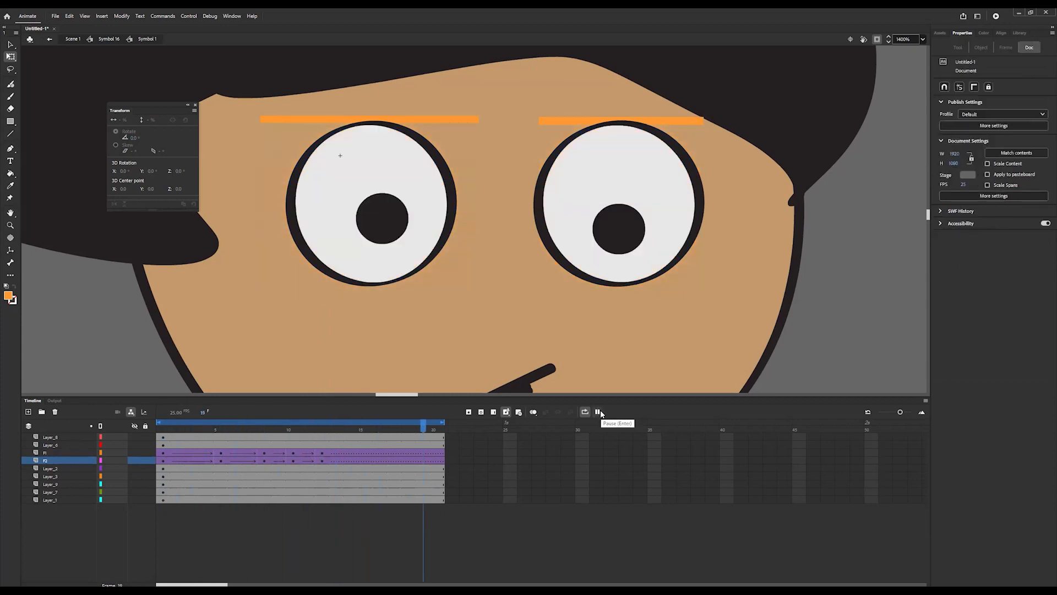
pyautogui.click(598, 412)
# - Shift the frame 10 and 12 keyframes on both eyelid layers to frames 11 and 13 and scrub through the blink
pyautogui.click(321, 454)
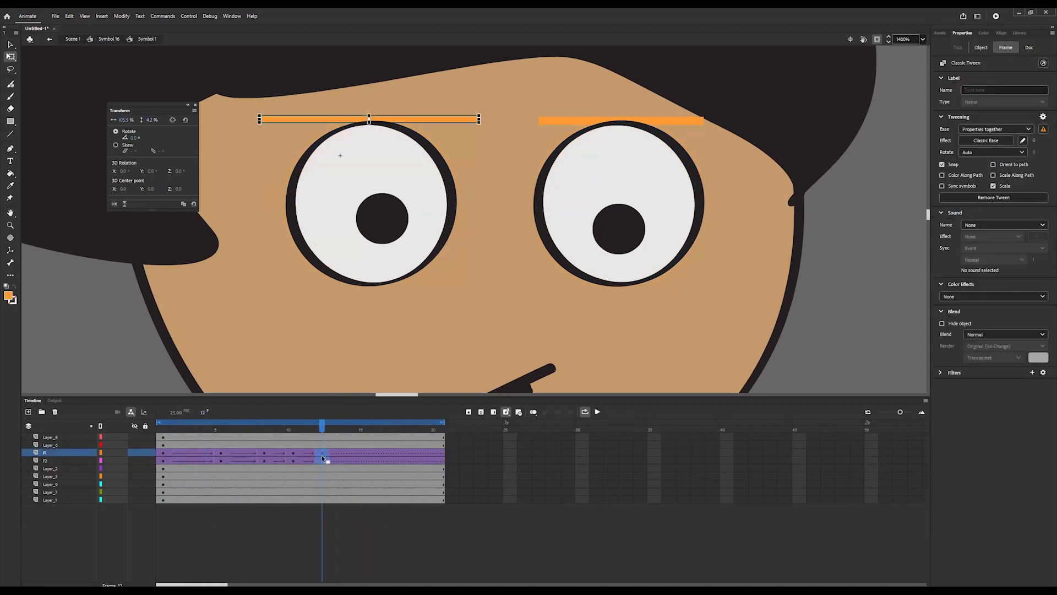
pyautogui.press('.')
pyautogui.press('.')
pyautogui.moveTo(327, 455); pyautogui.dragTo(241, 432)
# - Shift the last three keyframes on both eyelid layers to frames 9, 12 and 14 and play the blink
pyautogui.click(279, 429)
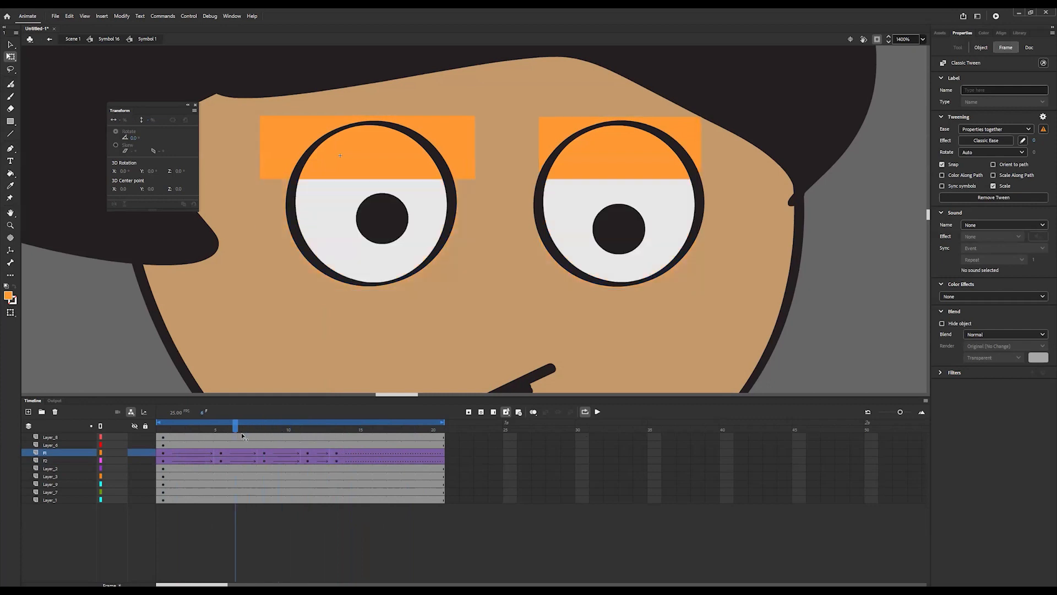
pyautogui.moveTo(338, 457); pyautogui.dragTo(278, 458)
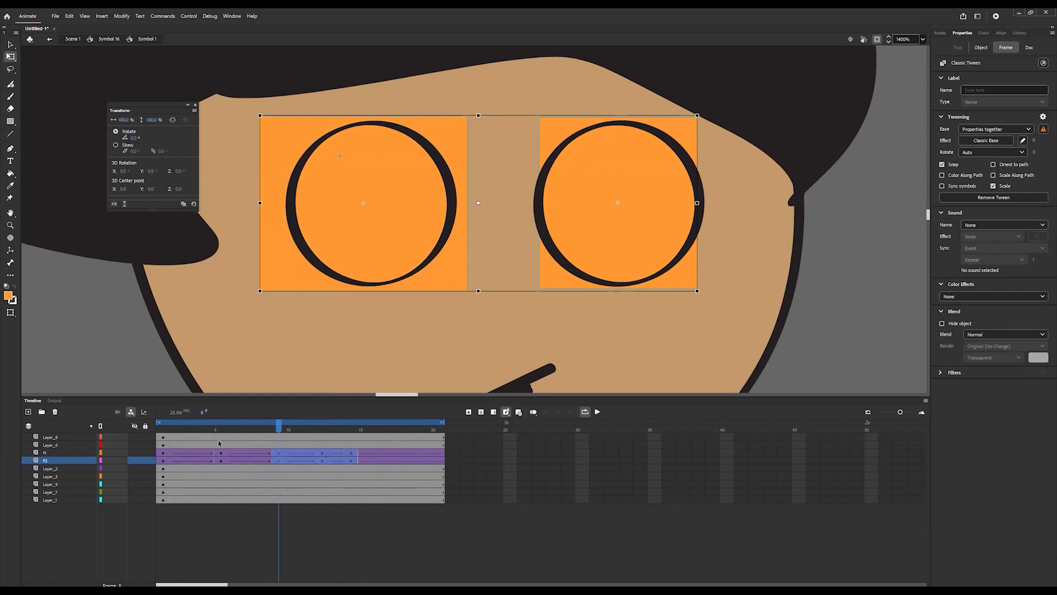
pyautogui.click(598, 413)
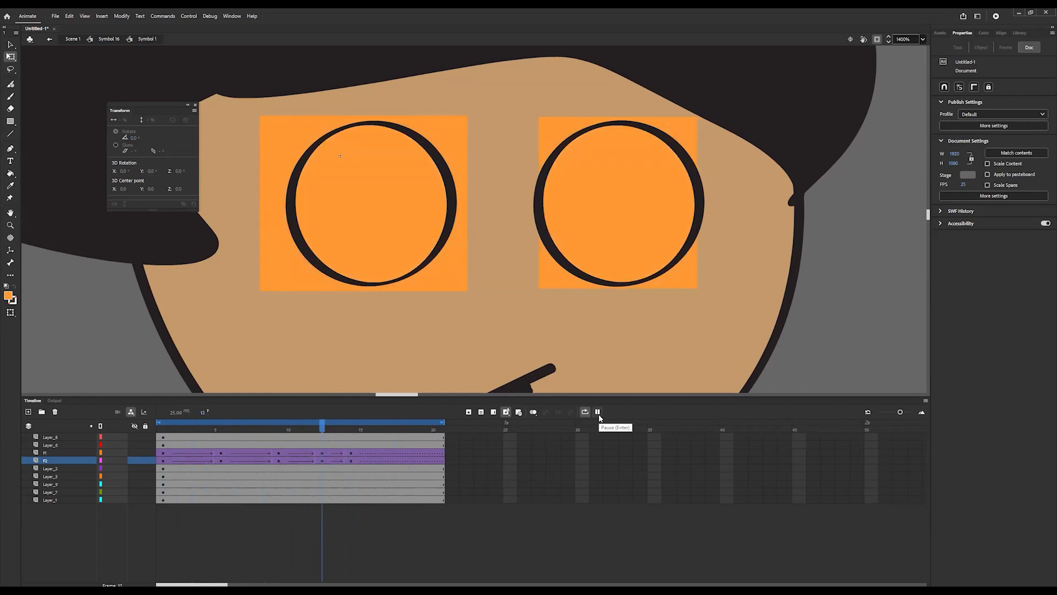
# - Stop playback, create a classic tween on the left pupil's layer and add a pupil keyframe at frame 5
pyautogui.click(598, 416)
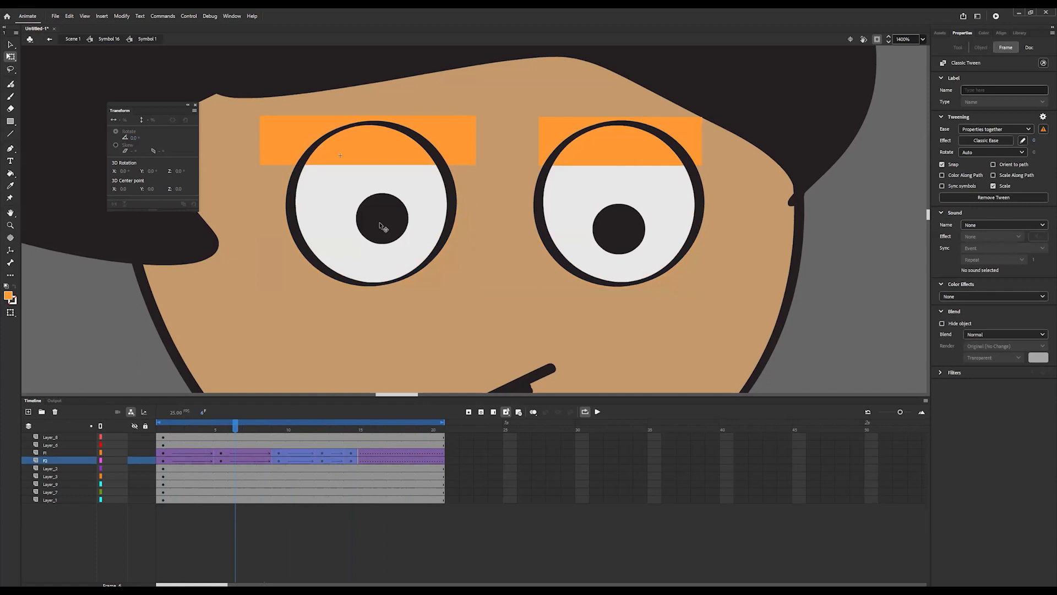
pyautogui.moveTo(224, 425)
pyautogui.mouseDown()
pyautogui.moveTo(267, 431)
pyautogui.moveTo(220, 428)
pyautogui.mouseUp()
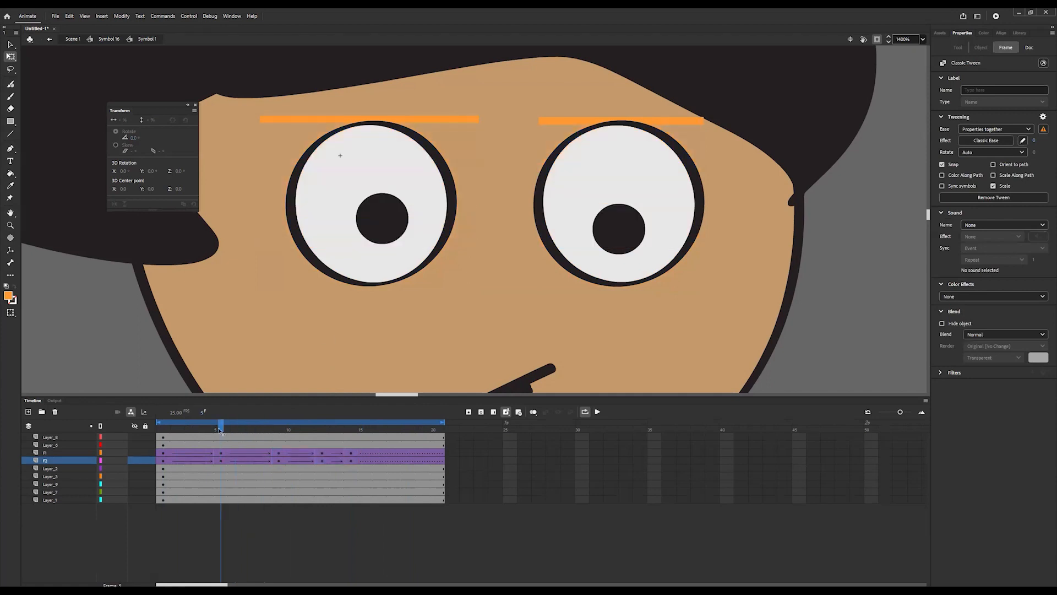
pyautogui.click(362, 219)
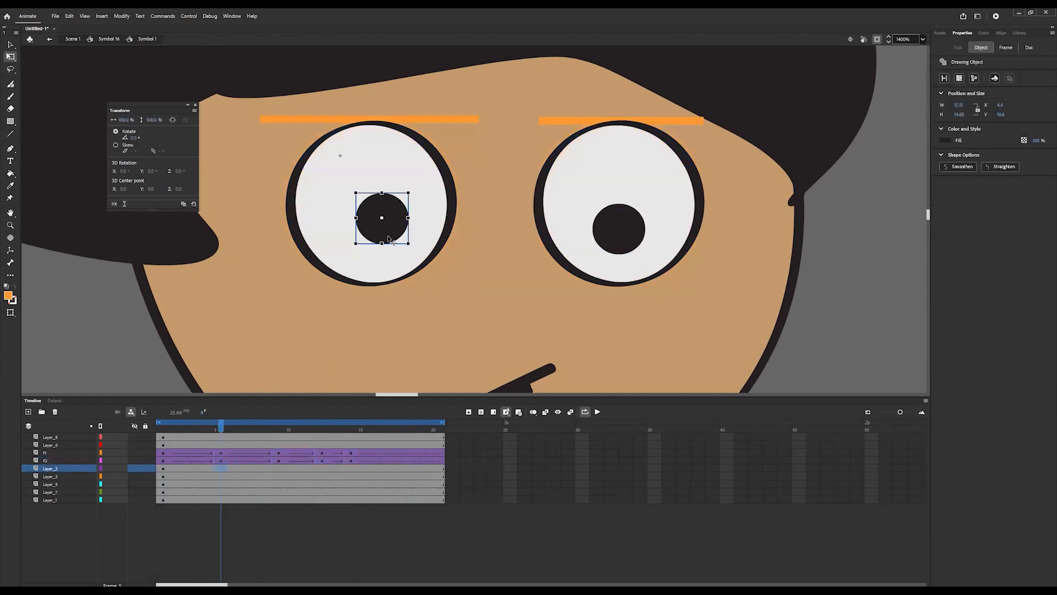
pyautogui.rightClick(222, 467)
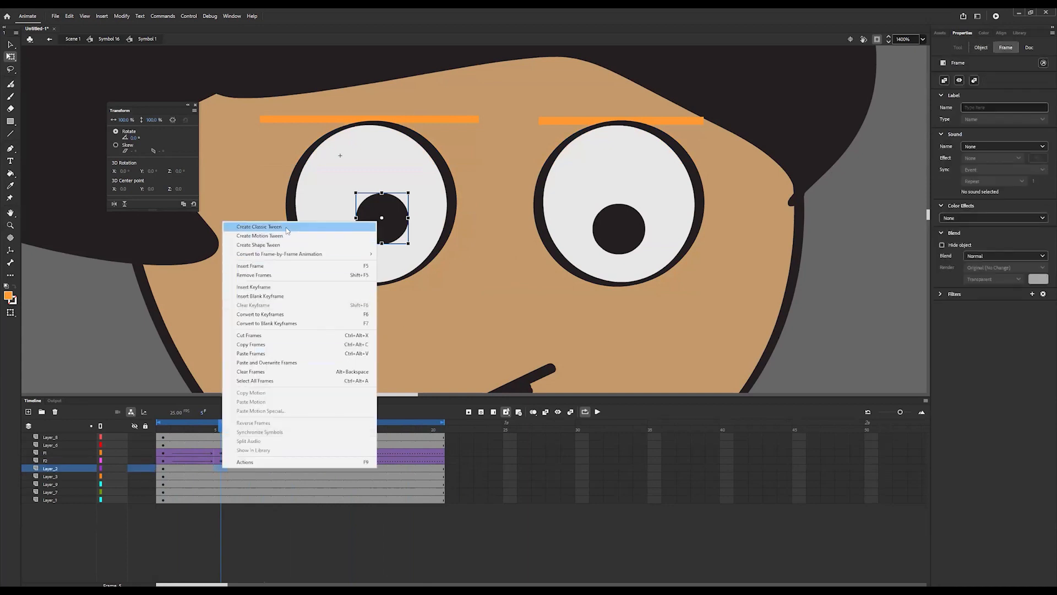
pyautogui.click(281, 226)
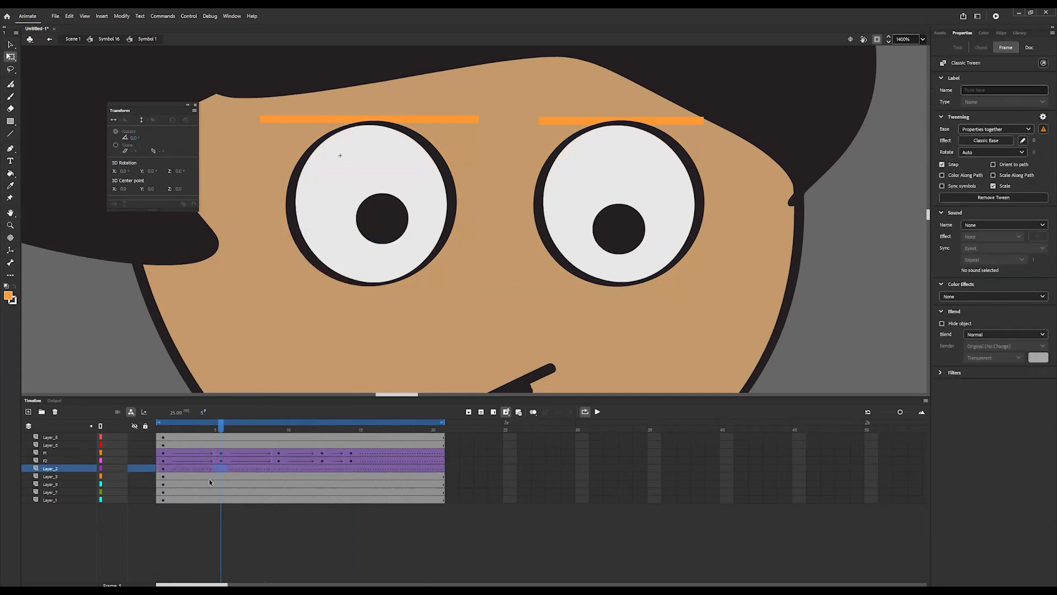
pyautogui.press('F6')
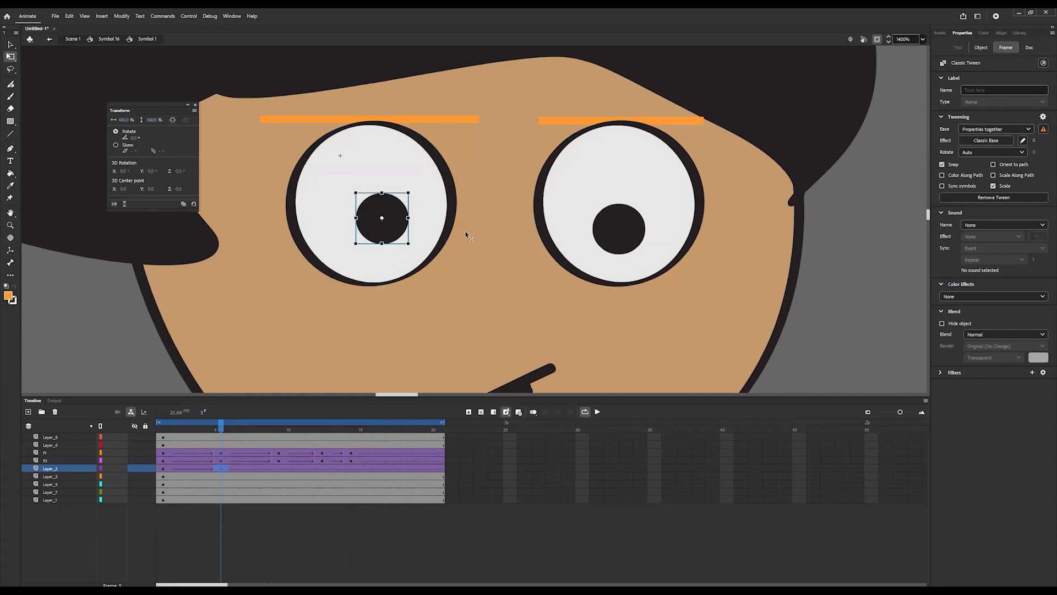
# - Go to frame 9 and hide both eyelid layers to expose the pupils
pyautogui.click(281, 471)
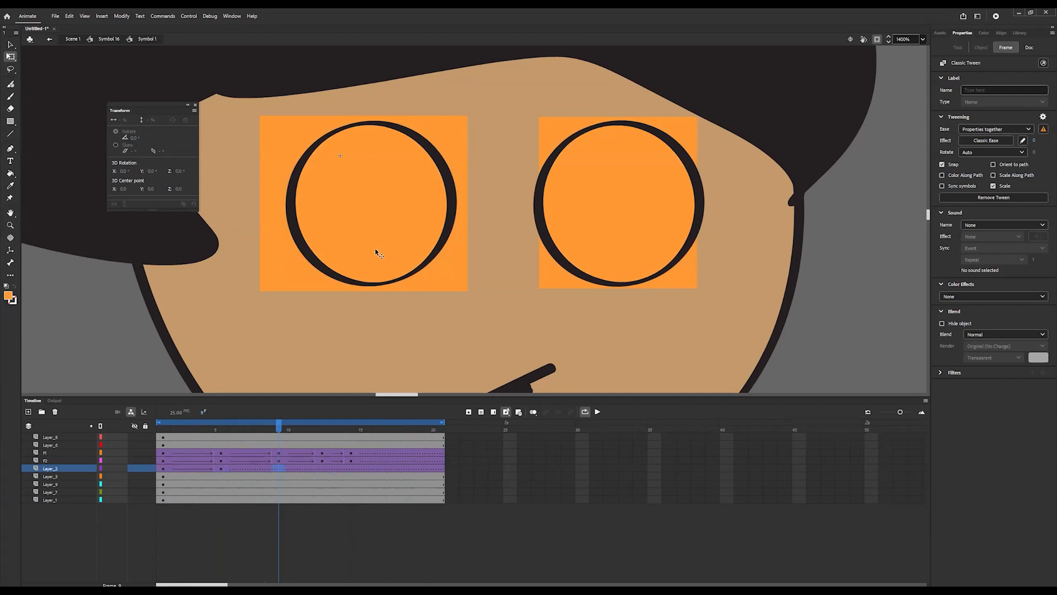
pyautogui.click(134, 468)
pyautogui.click(134, 452)
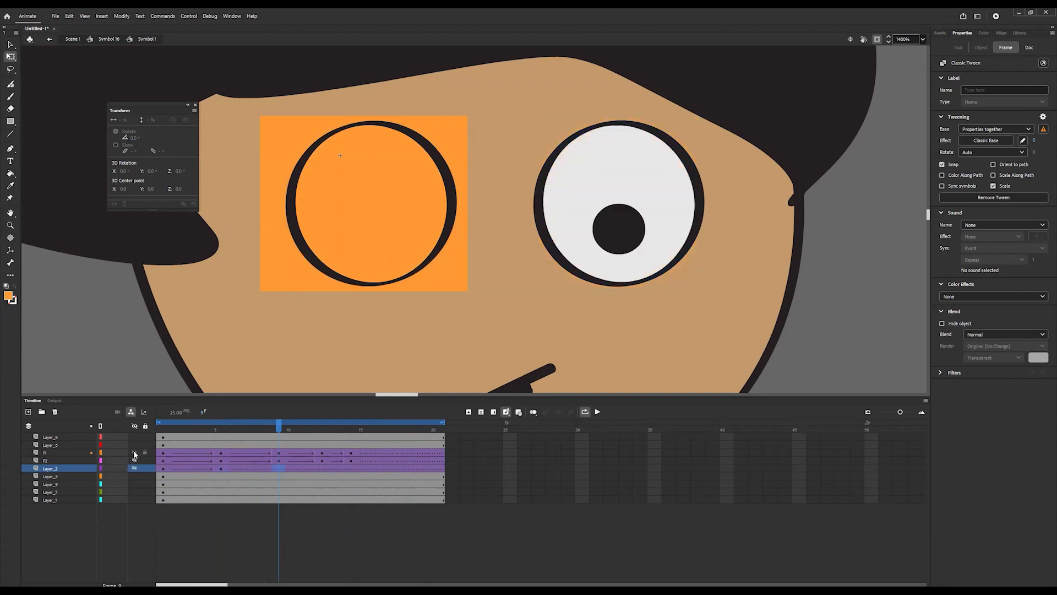
pyautogui.click(134, 469)
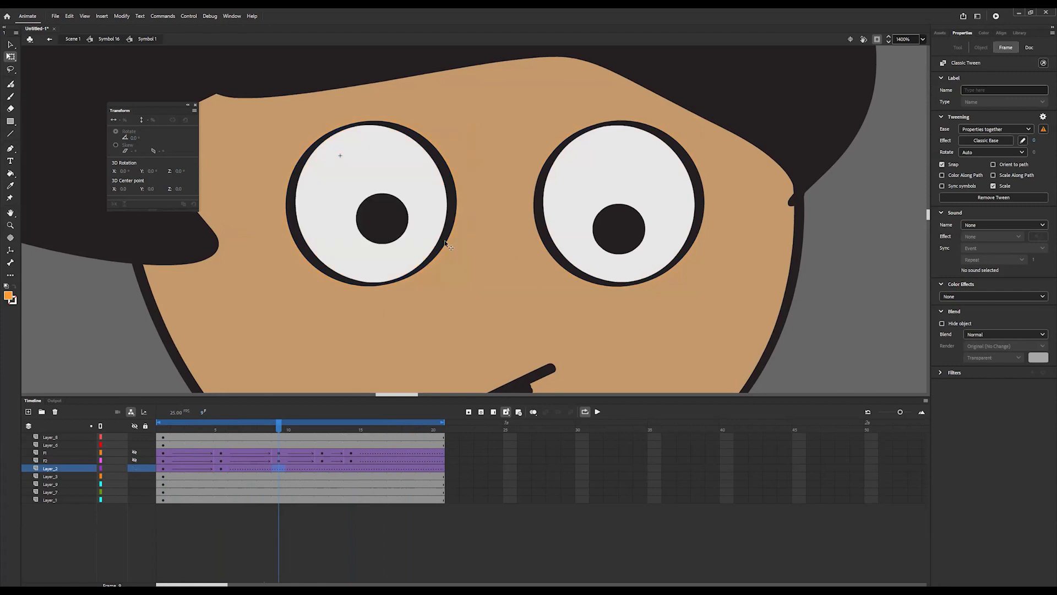
# - Nudge the left pupil slightly down at frame 9
pyautogui.click(404, 232)
pyautogui.press('Up')
pyautogui.press('Up')
pyautogui.press('Down')
pyautogui.press('Down')
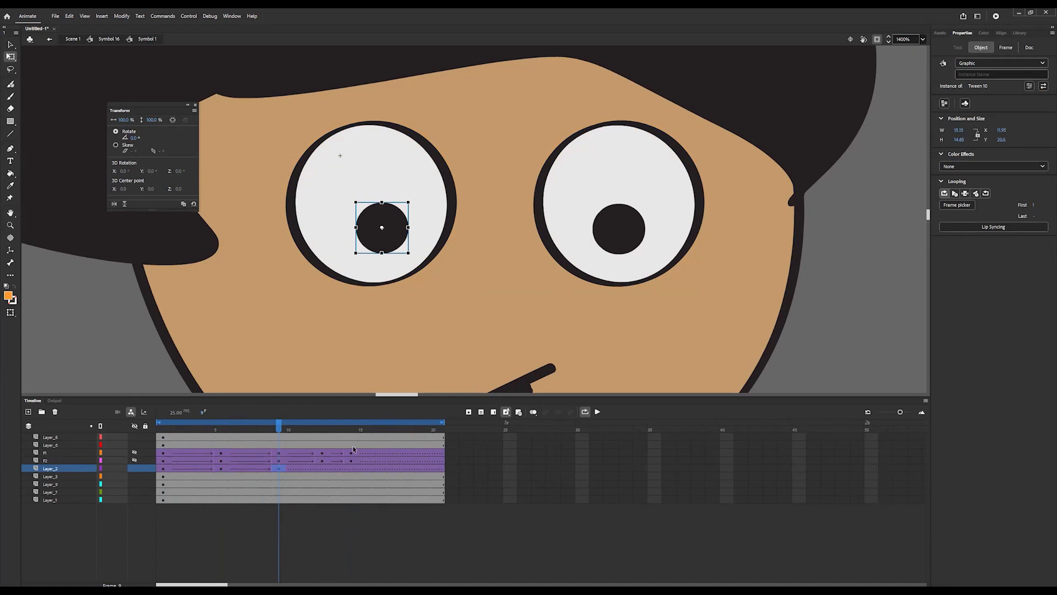
# - Copy the left pupil layer's frame 9 keyframe to frames 12 and 14
pyautogui.rightClick(281, 468)
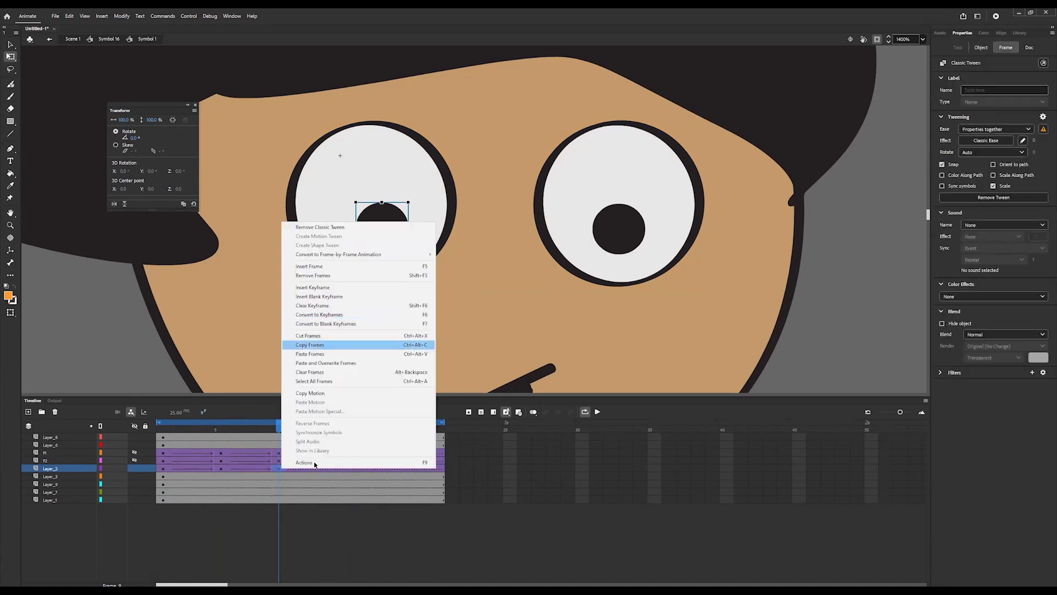
pyautogui.click(319, 469)
pyautogui.rightClick(320, 469)
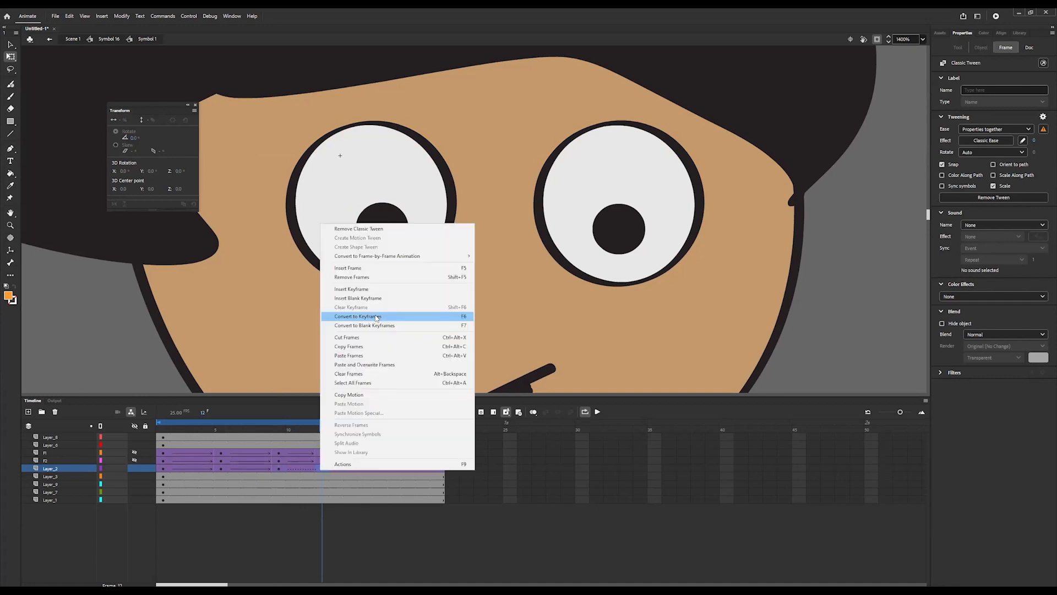
pyautogui.click(361, 356)
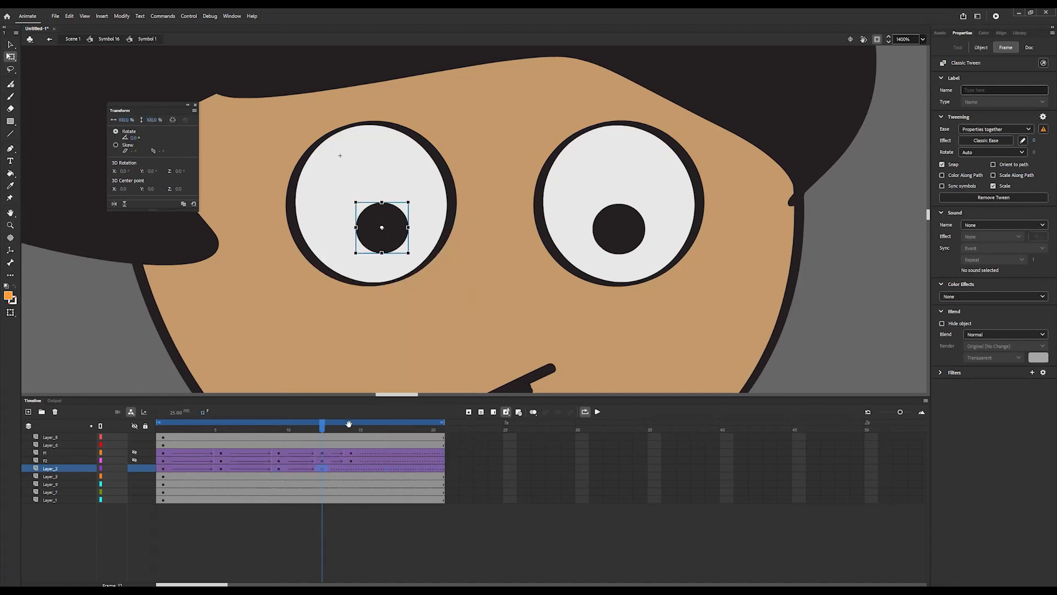
pyautogui.click(279, 467)
pyautogui.rightClick(280, 467)
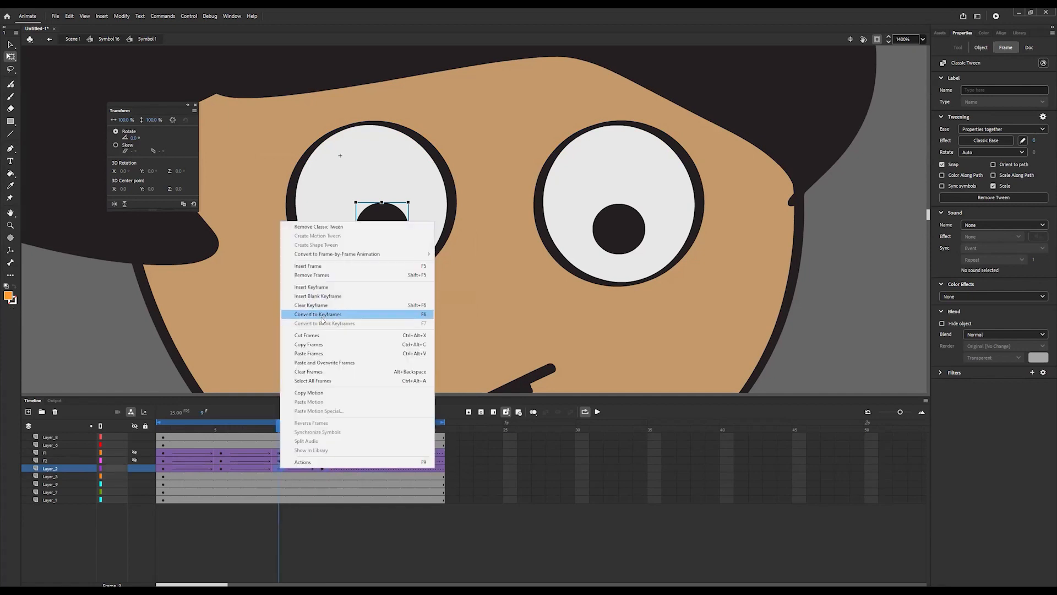
pyautogui.click(321, 344)
pyautogui.click(352, 469)
pyautogui.rightClick(400, 354)
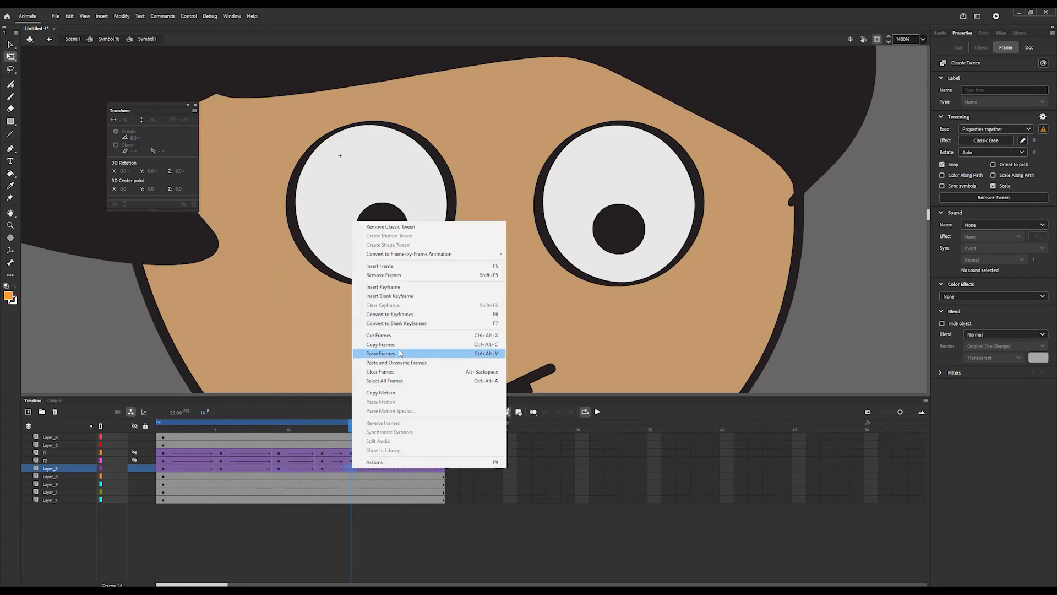
pyautogui.click(398, 349)
# - Show both eyelid layers and scrub through the blink to check the left pupil's movement against the eyelids
pyautogui.moveTo(172, 433)
pyautogui.mouseDown()
pyautogui.moveTo(335, 435)
pyautogui.moveTo(155, 427)
pyautogui.mouseUp()
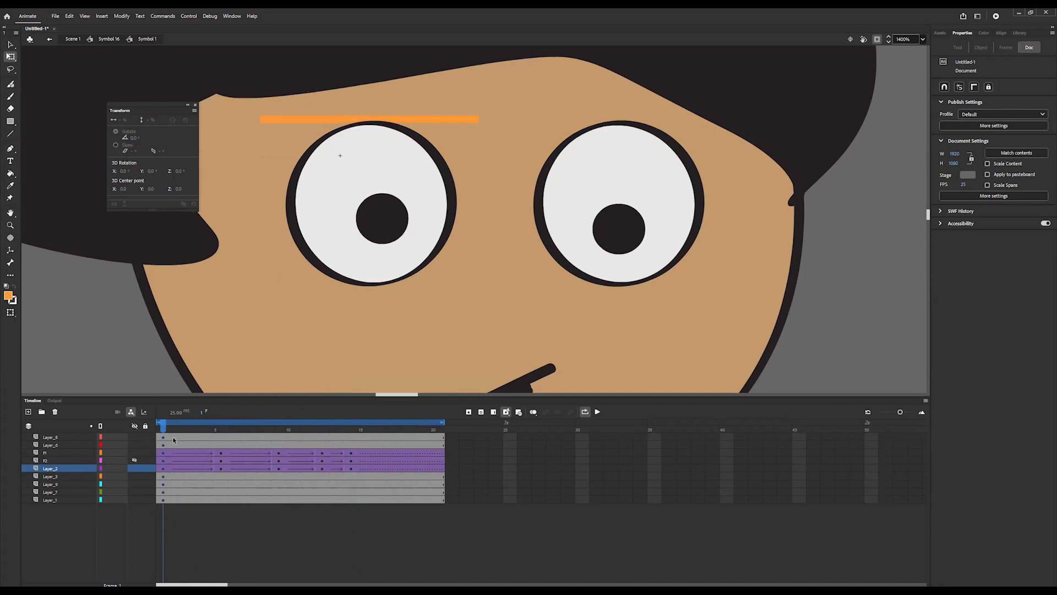
pyautogui.moveTo(166, 427); pyautogui.dragTo(336, 441)
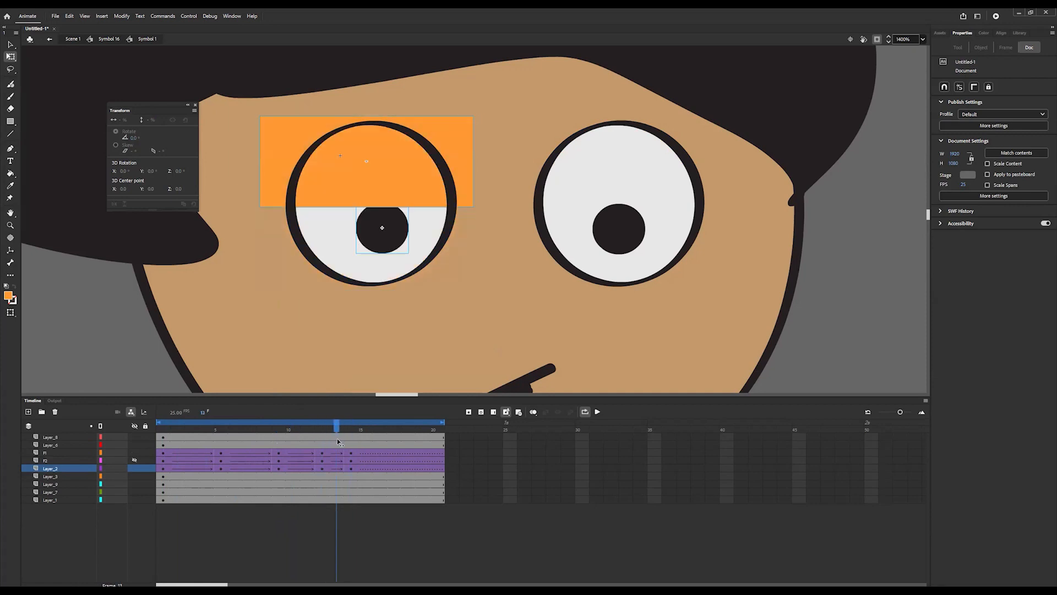
pyautogui.click(350, 433)
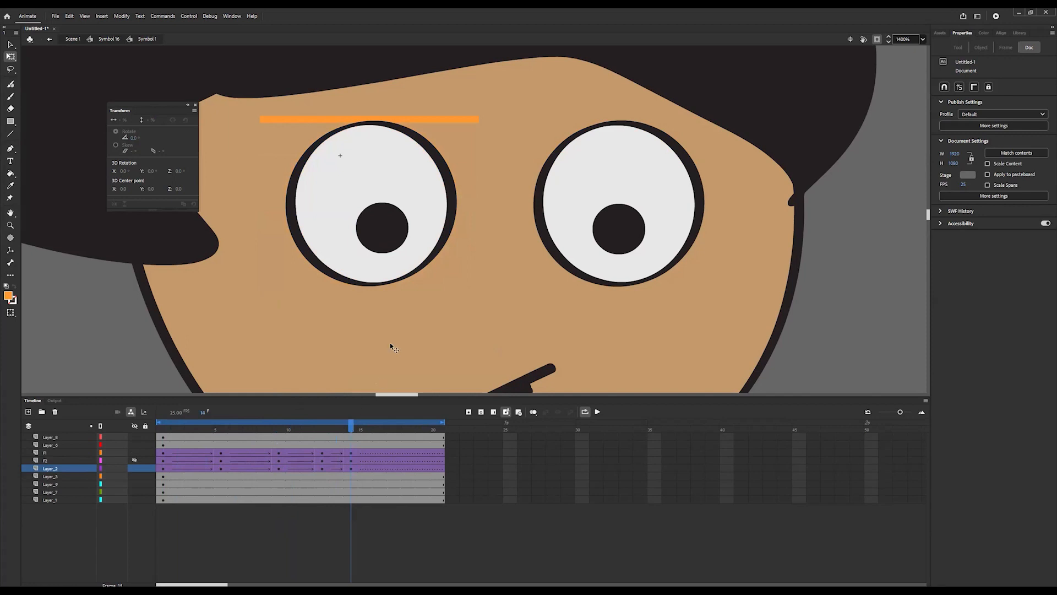
pyautogui.click(394, 227)
pyautogui.click(134, 461)
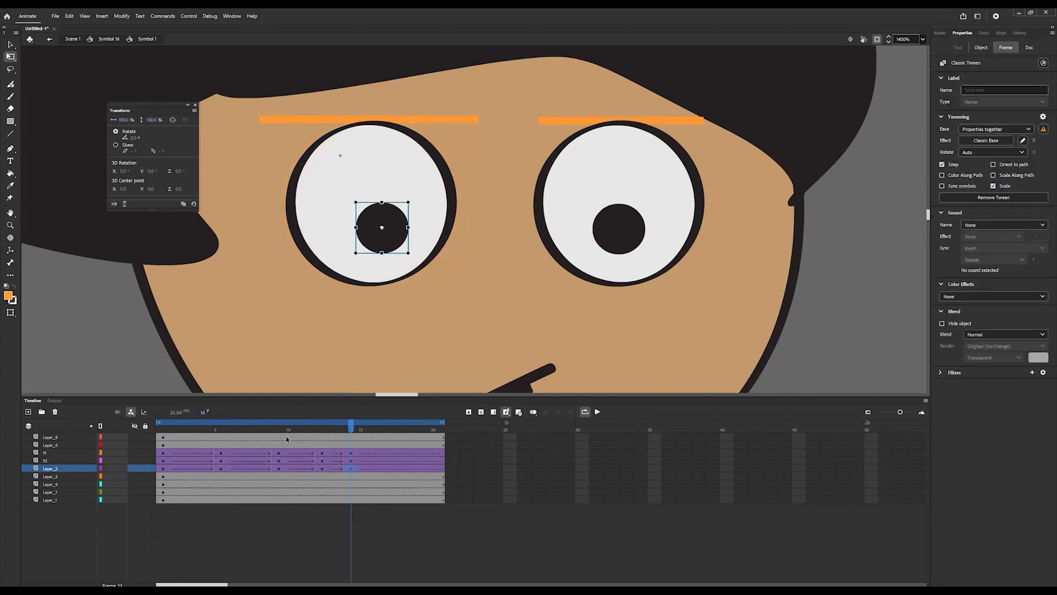
pyautogui.moveTo(351, 425); pyautogui.dragTo(322, 425)
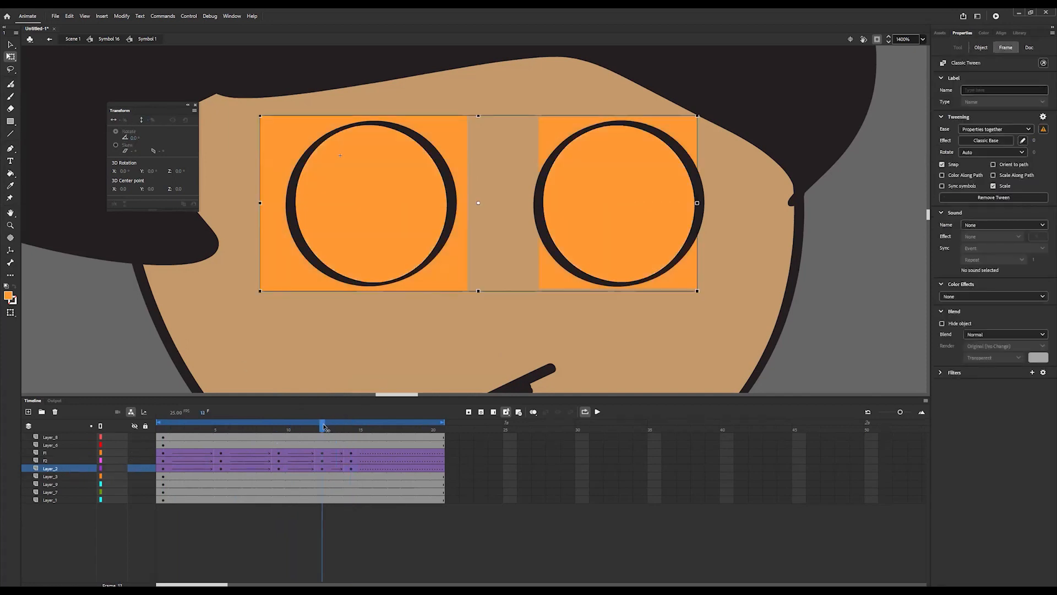
# - Hide both eyelid layers again at frame 12, keeping the left pupil's layer visible
pyautogui.click(134, 460)
pyautogui.click(135, 468)
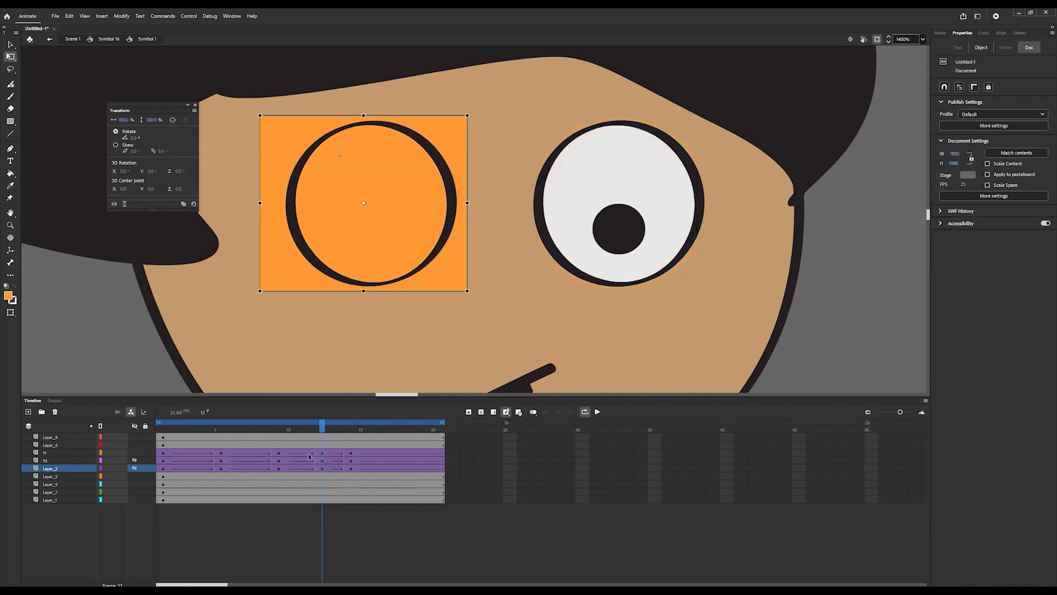
pyautogui.click(135, 453)
pyautogui.click(134, 467)
pyautogui.moveTo(322, 426)
pyautogui.mouseDown()
pyautogui.moveTo(358, 432)
pyautogui.moveTo(219, 430)
pyautogui.moveTo(357, 431)
pyautogui.moveTo(322, 434)
pyautogui.mouseUp()
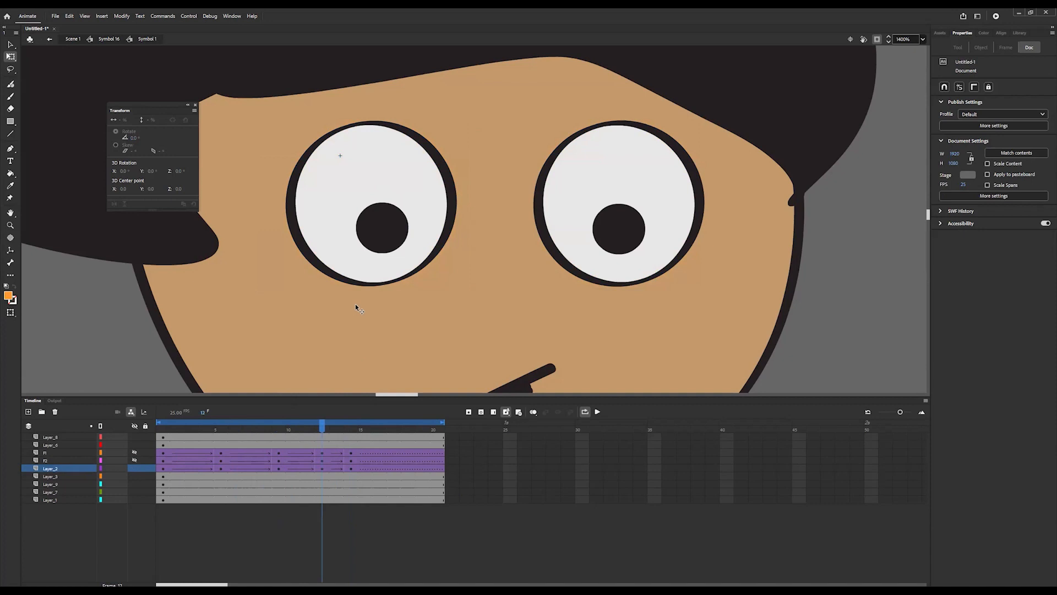
# - Nudge the left pupil slightly up at frame 12
pyautogui.click(380, 237)
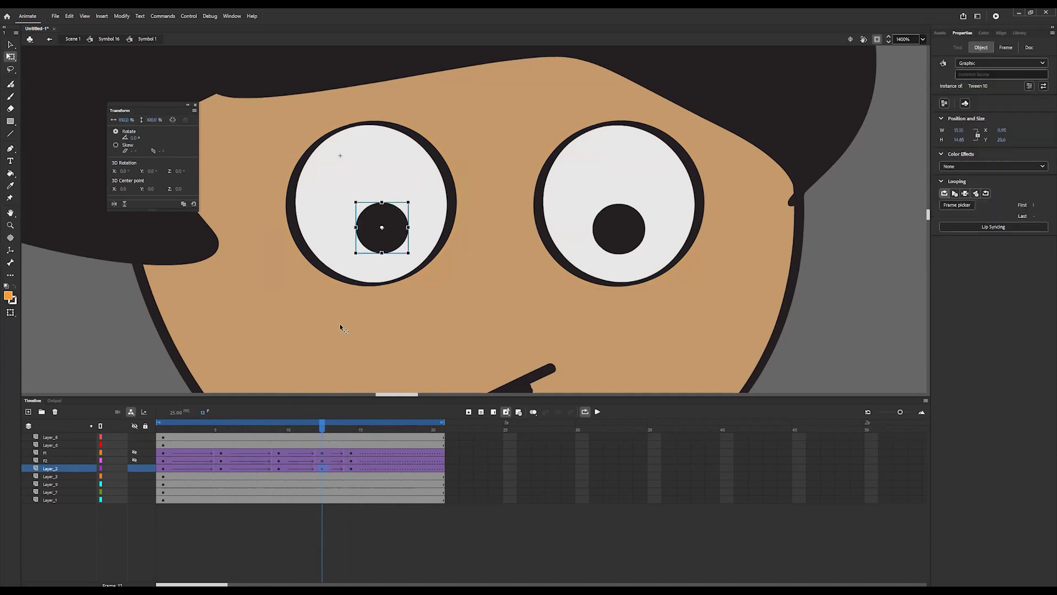
pyautogui.press('Up')
pyautogui.press('Up')
pyautogui.press('Up')
pyautogui.press('Up')
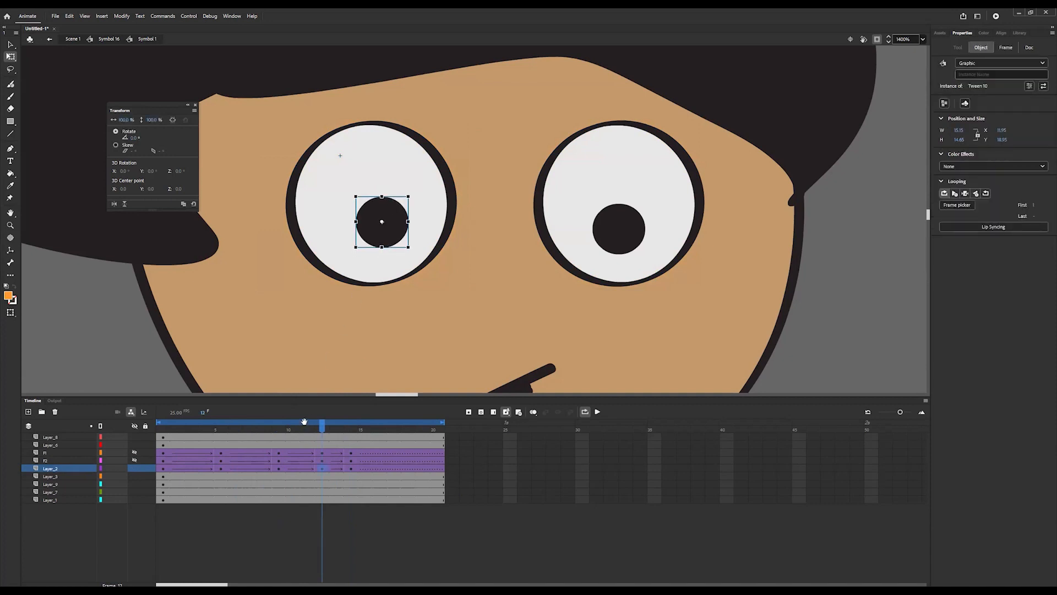
pyautogui.press('Down')
# - Show the left eyelid layer and scrub through the blink between frames 9 and 14
pyautogui.moveTo(323, 431)
pyautogui.mouseDown()
pyautogui.moveTo(177, 429)
pyautogui.moveTo(331, 439)
pyautogui.mouseUp()
pyautogui.click(348, 436)
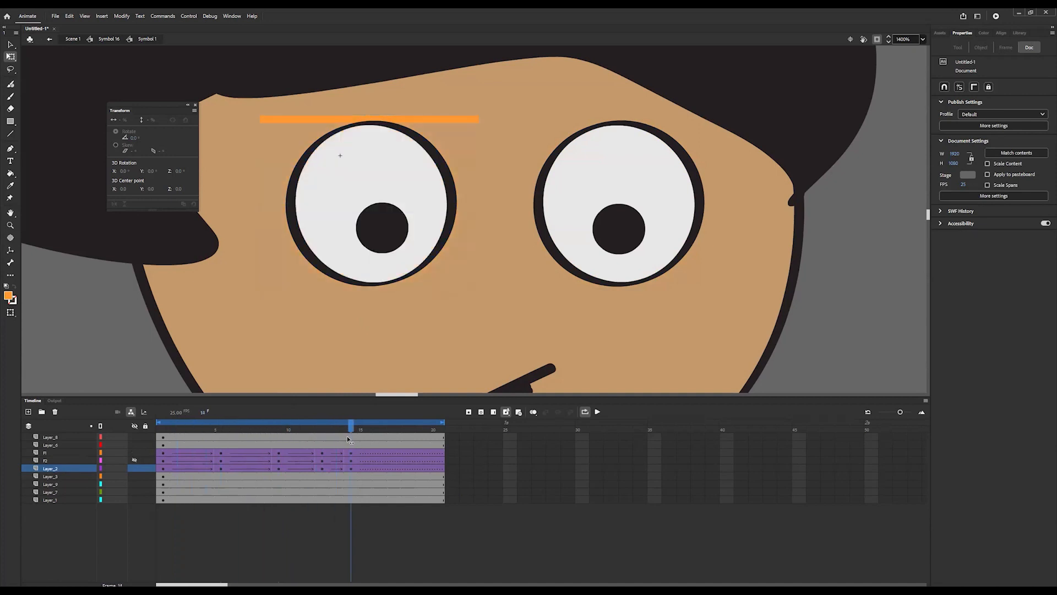
pyautogui.moveTo(344, 439)
pyautogui.mouseDown()
pyautogui.moveTo(289, 435)
pyautogui.moveTo(351, 436)
pyautogui.mouseUp()
pyautogui.click(352, 460)
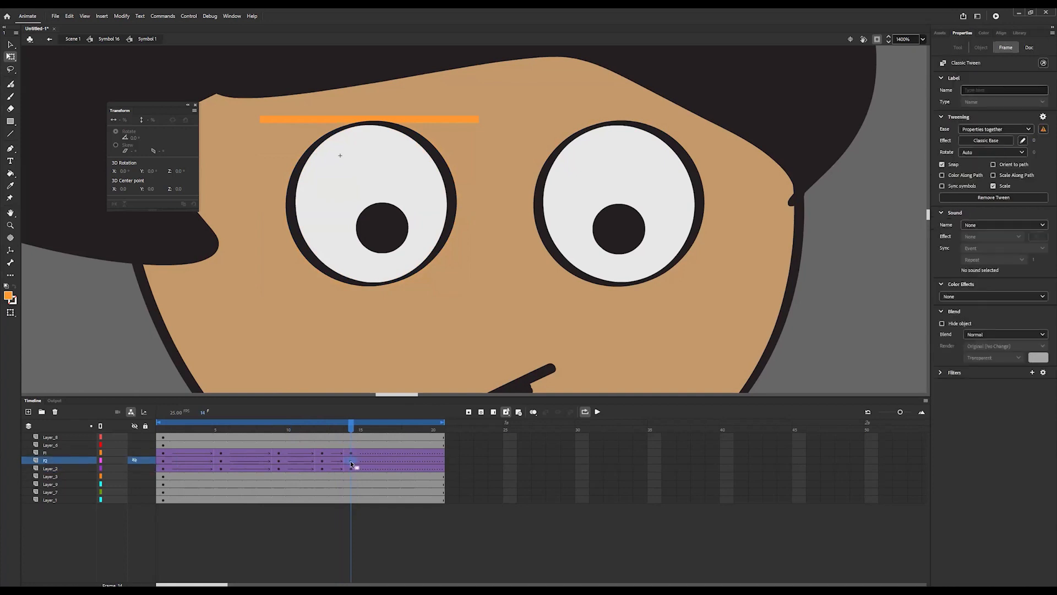
pyautogui.click(322, 460)
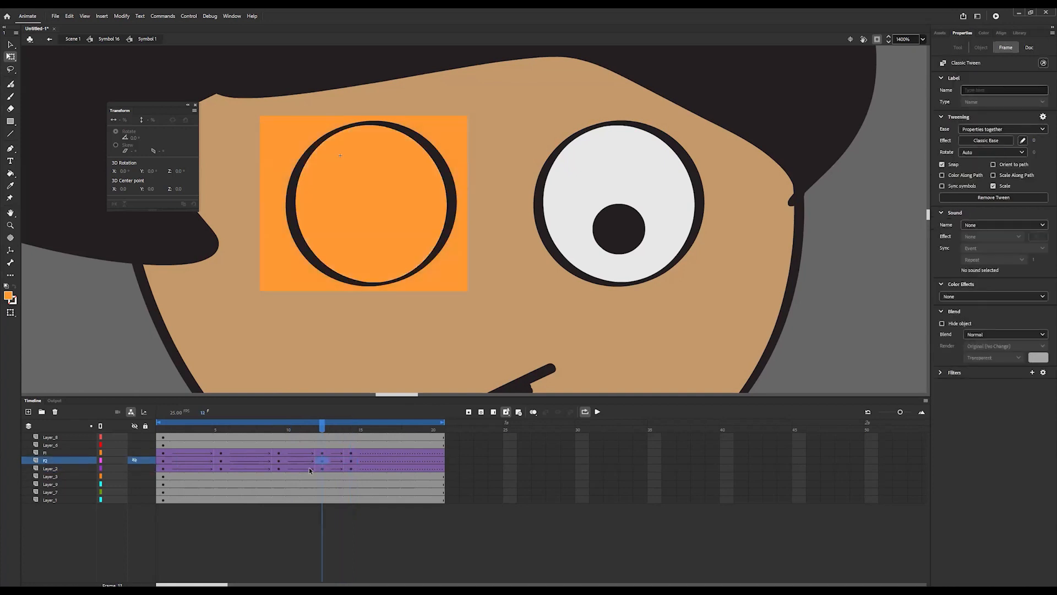
pyautogui.moveTo(320, 434); pyautogui.dragTo(275, 434)
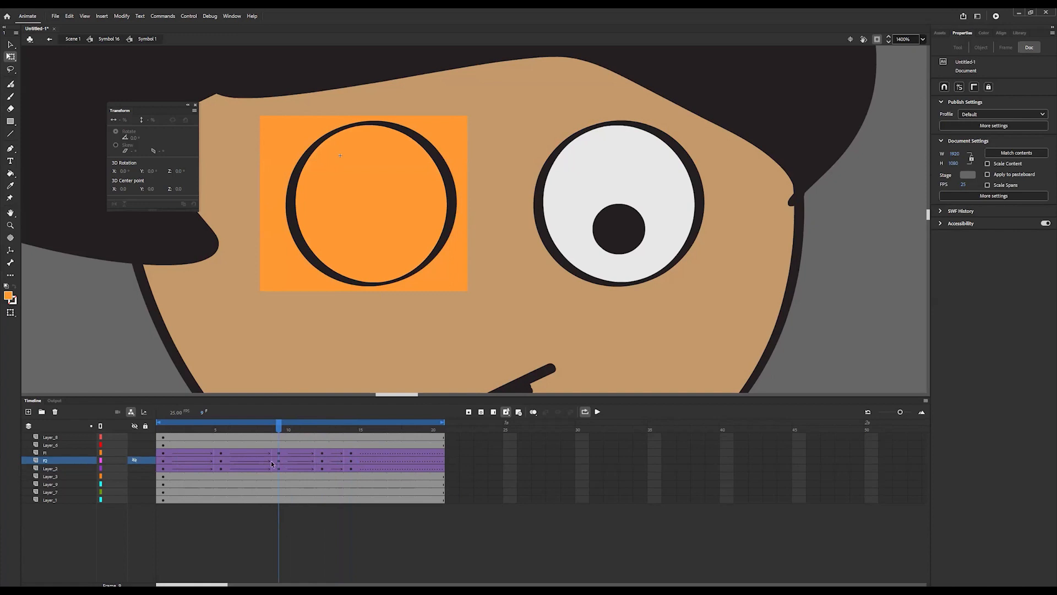
# - Show the right eyelid layer, hide the left one and scrub between frames 14 and 12
pyautogui.click(350, 460)
pyautogui.click(133, 460)
pyautogui.click(133, 452)
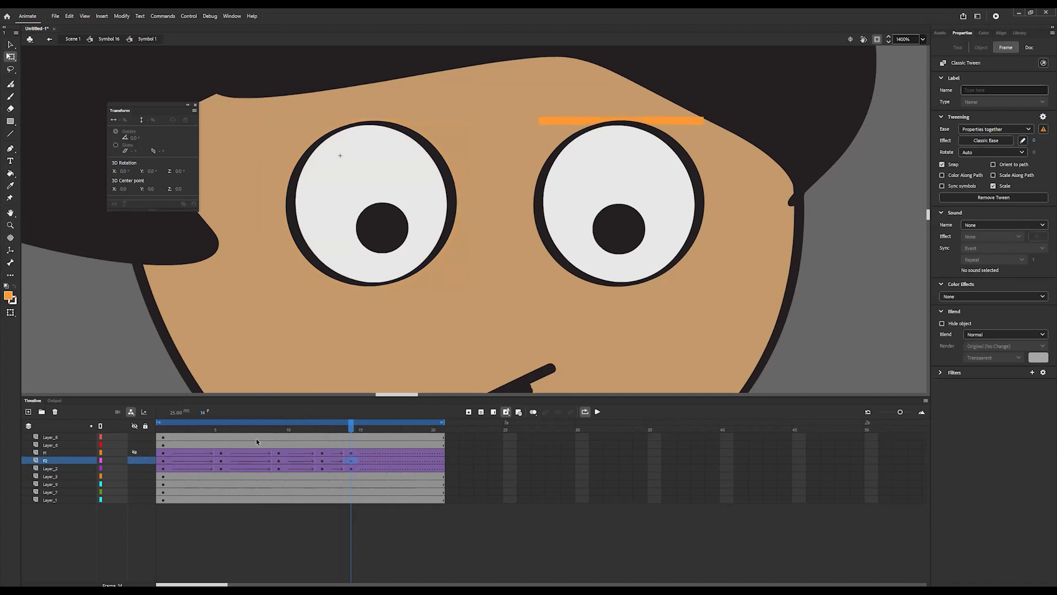
pyautogui.moveTo(336, 435)
pyautogui.mouseDown()
pyautogui.moveTo(388, 435)
pyautogui.moveTo(191, 438)
pyautogui.moveTo(345, 441)
pyautogui.moveTo(324, 462)
pyautogui.moveTo(345, 462)
pyautogui.moveTo(322, 460)
pyautogui.moveTo(348, 460)
pyautogui.moveTo(333, 431)
pyautogui.moveTo(345, 431)
pyautogui.moveTo(301, 435)
pyautogui.moveTo(321, 432)
pyautogui.mouseUp()
# - Copy the right eyelid layer's frame 12 keyframe, paste it at frame 14 and scrub over those frames
pyautogui.click(349, 461)
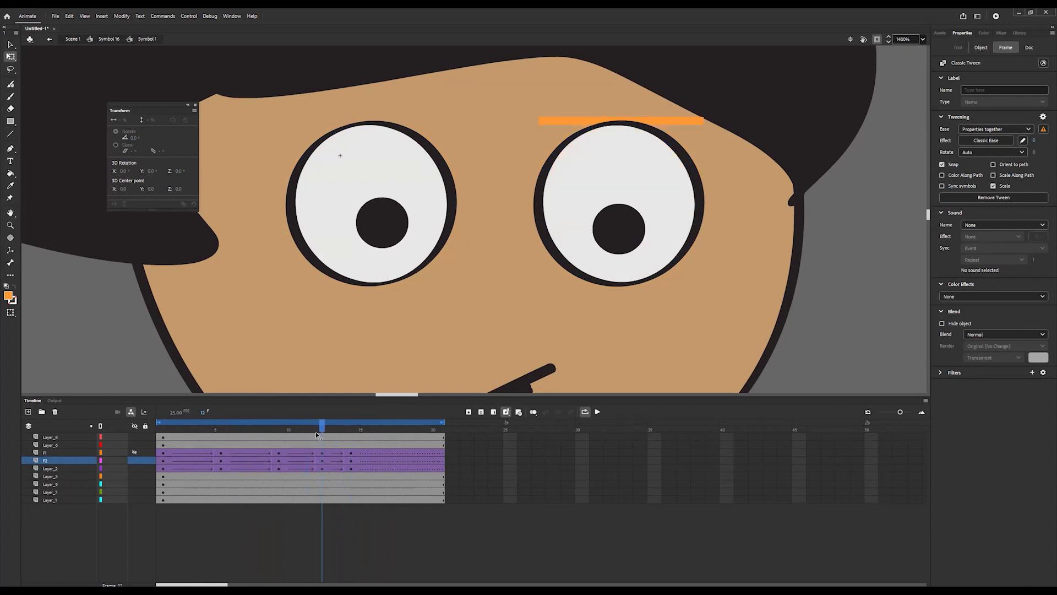
pyautogui.rightClick(323, 461)
pyautogui.click(391, 338)
pyautogui.click(351, 462)
pyautogui.rightClick(351, 461)
pyautogui.click(394, 347)
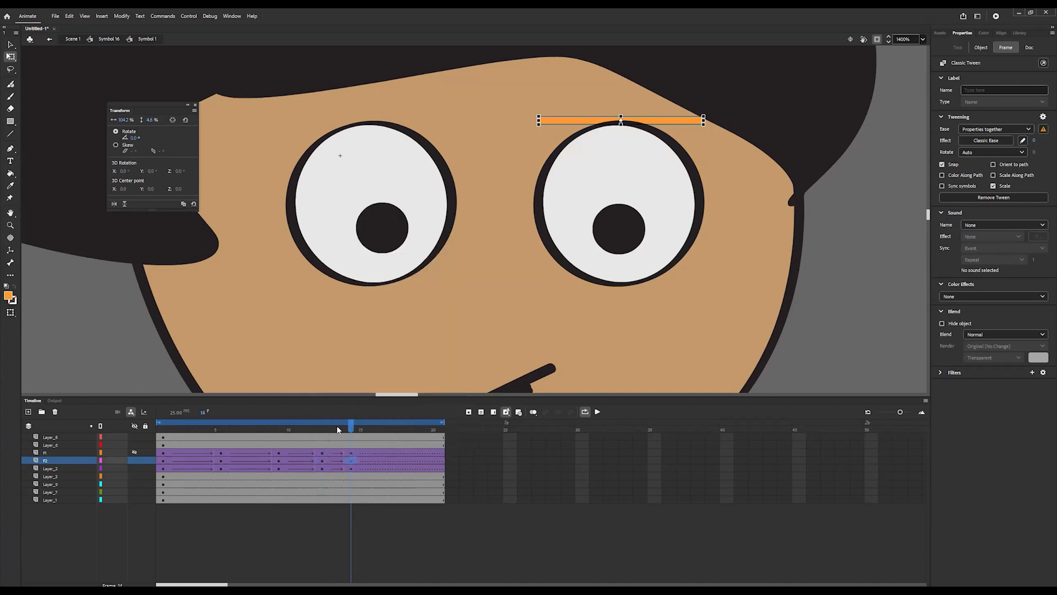
pyautogui.moveTo(315, 431); pyautogui.dragTo(351, 431)
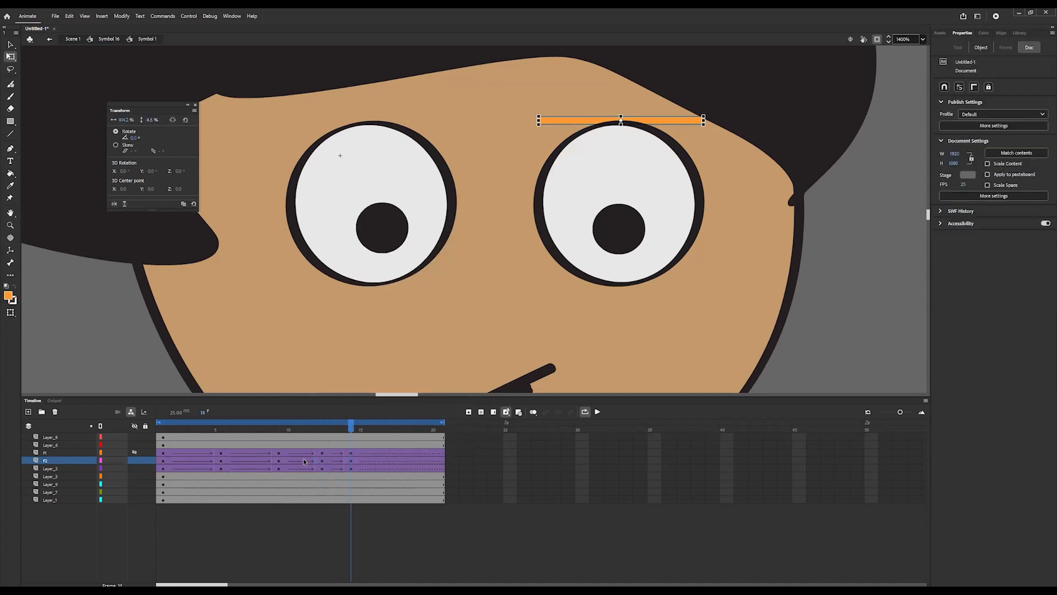
# - Copy the left pupil's frame 12 keyframe, paste it at frame 14 and scrub through the blink
pyautogui.click(163, 468)
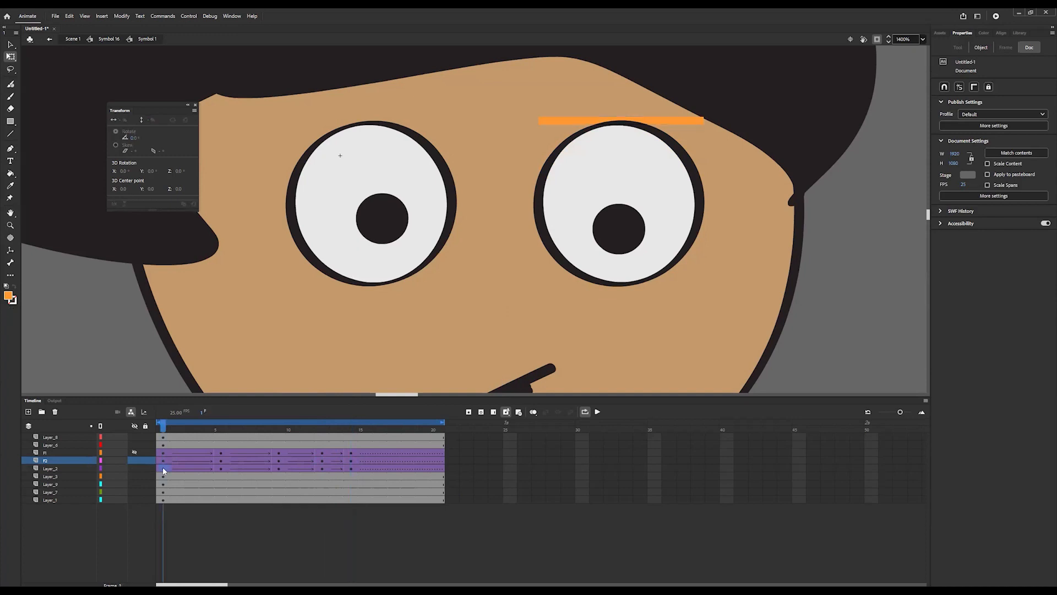
pyautogui.click(322, 470)
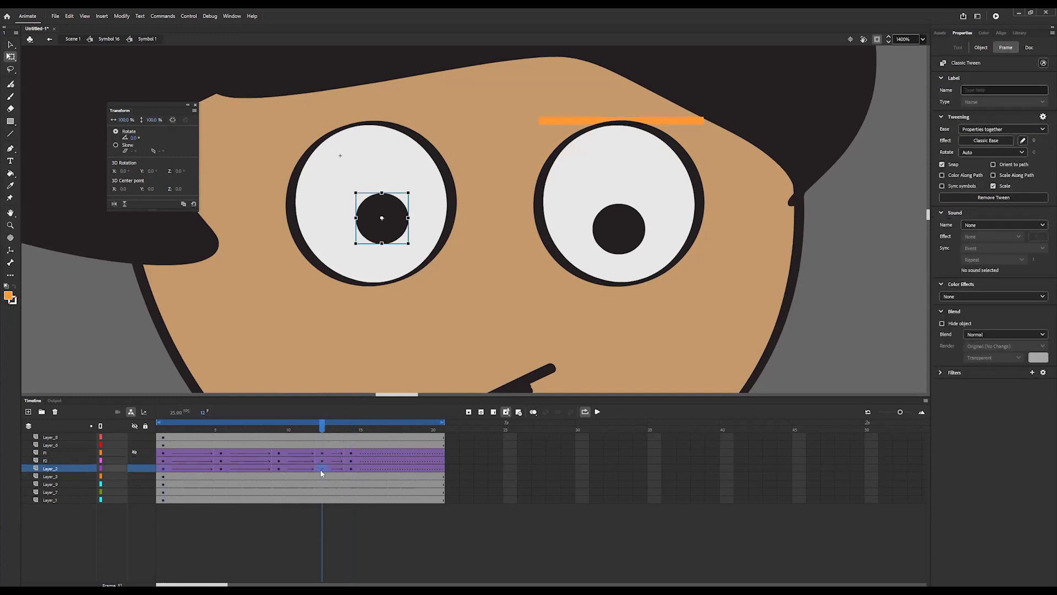
pyautogui.rightClick(322, 468)
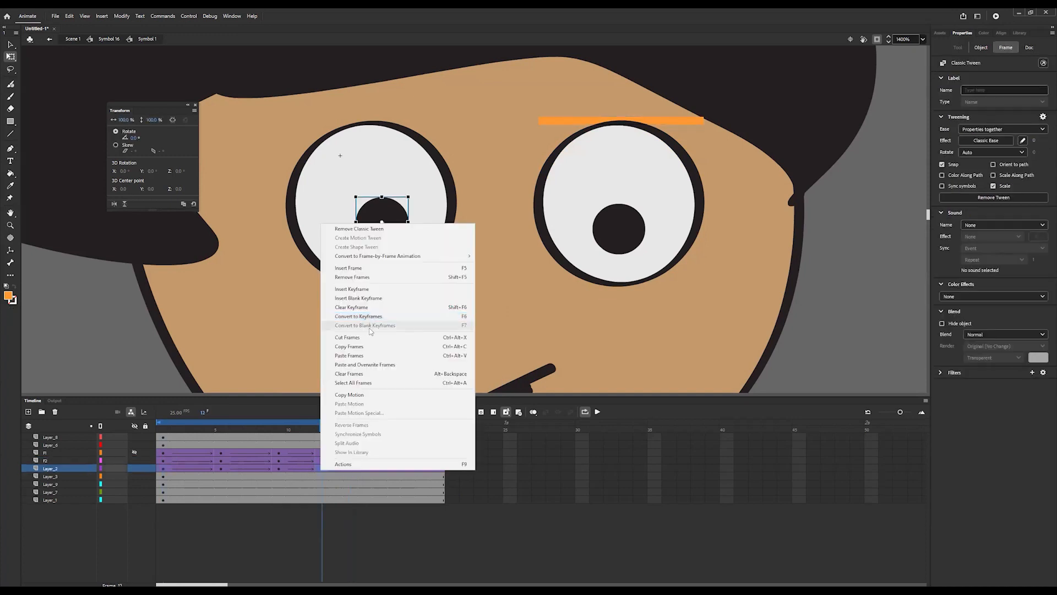
pyautogui.click(358, 346)
pyautogui.click(350, 469)
pyautogui.rightClick(349, 466)
pyautogui.click(405, 353)
pyautogui.moveTo(322, 428); pyautogui.dragTo(283, 431)
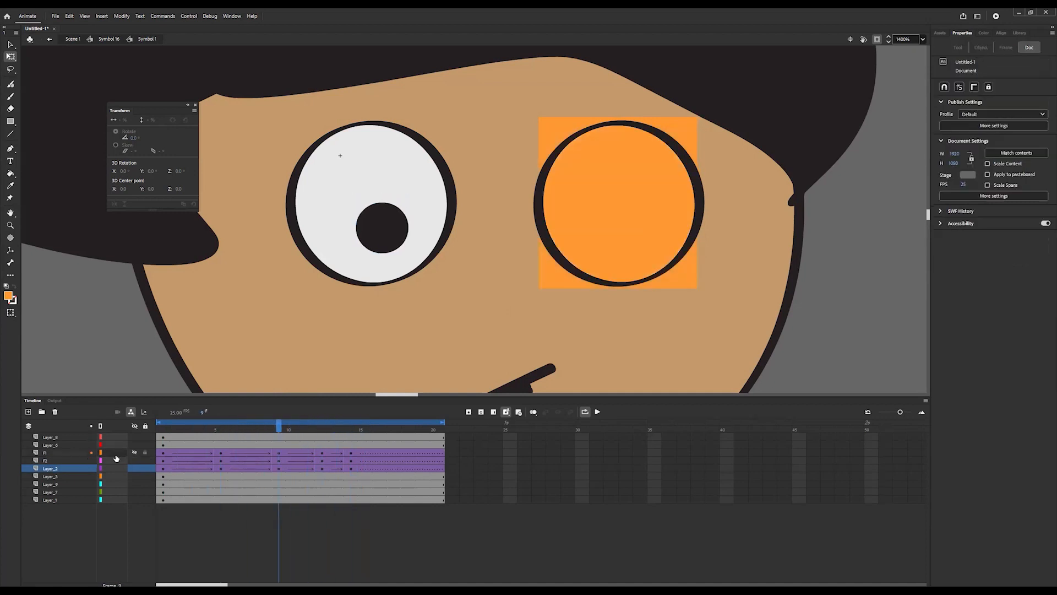
pyautogui.moveTo(166, 424); pyautogui.dragTo(323, 432)
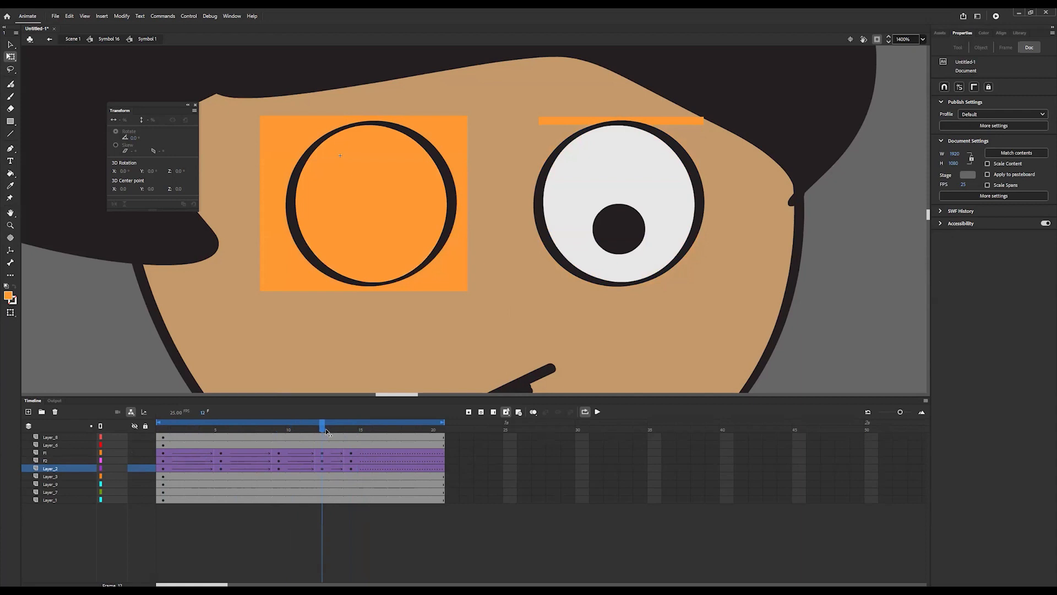
# - Copy the left pupil's frame 9 keyframe and paste it at frame 12
pyautogui.click(279, 468)
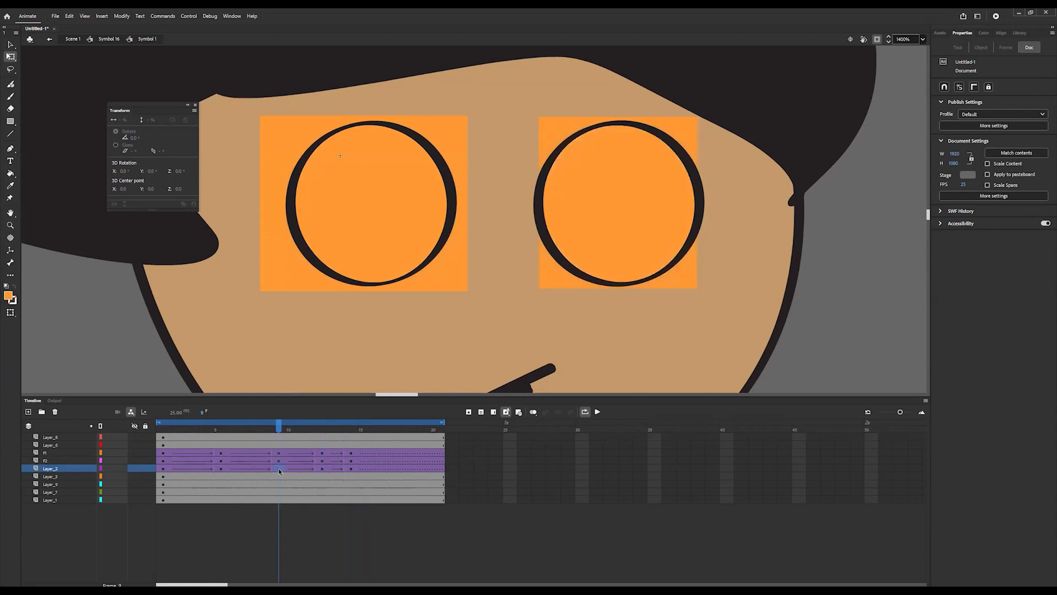
pyautogui.rightClick(279, 467)
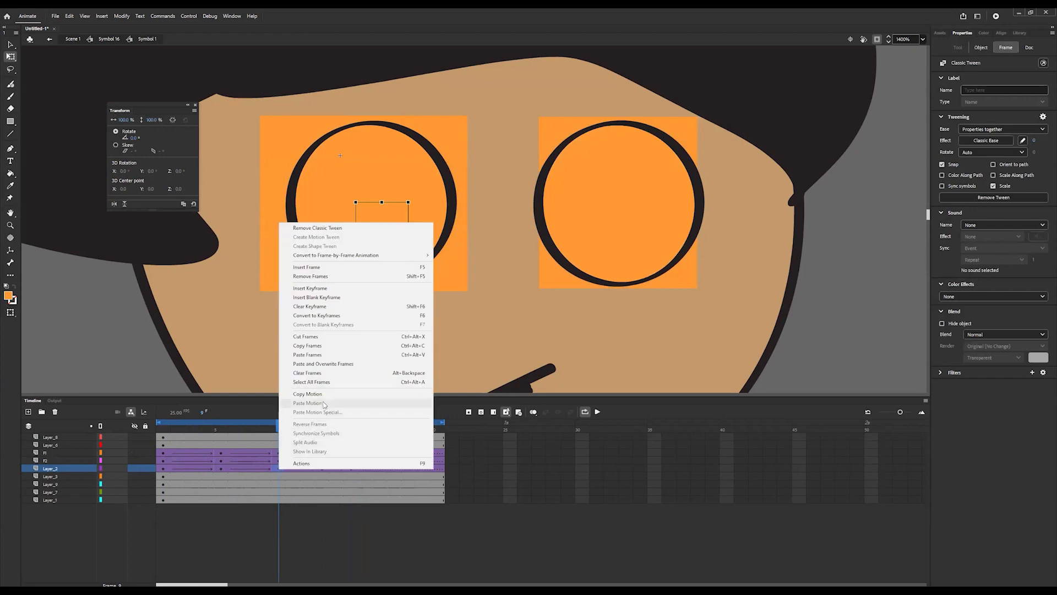
pyautogui.click(331, 346)
pyautogui.click(323, 469)
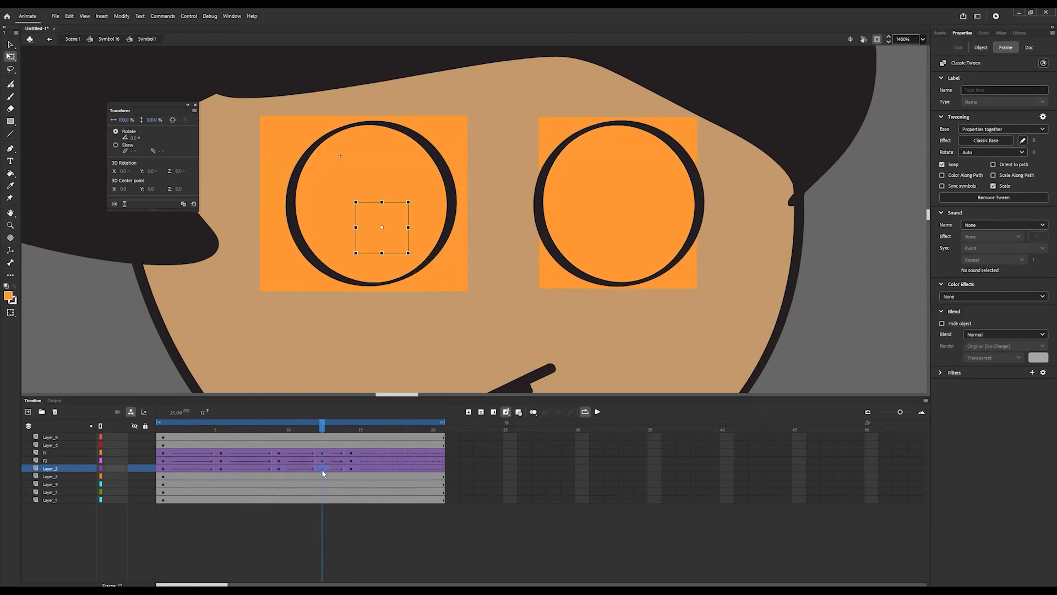
pyautogui.rightClick(322, 469)
pyautogui.click(371, 355)
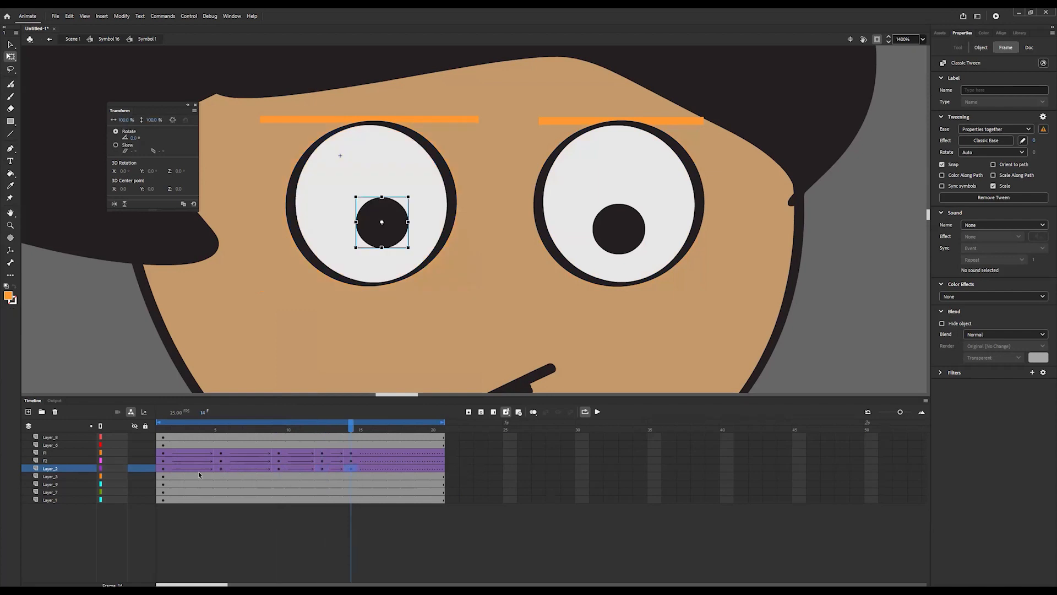
# - Copy the left pupil's frame 5 keyframe, paste it at frame 14 and scrub to frame 12
pyautogui.click(219, 468)
pyautogui.rightClick(219, 468)
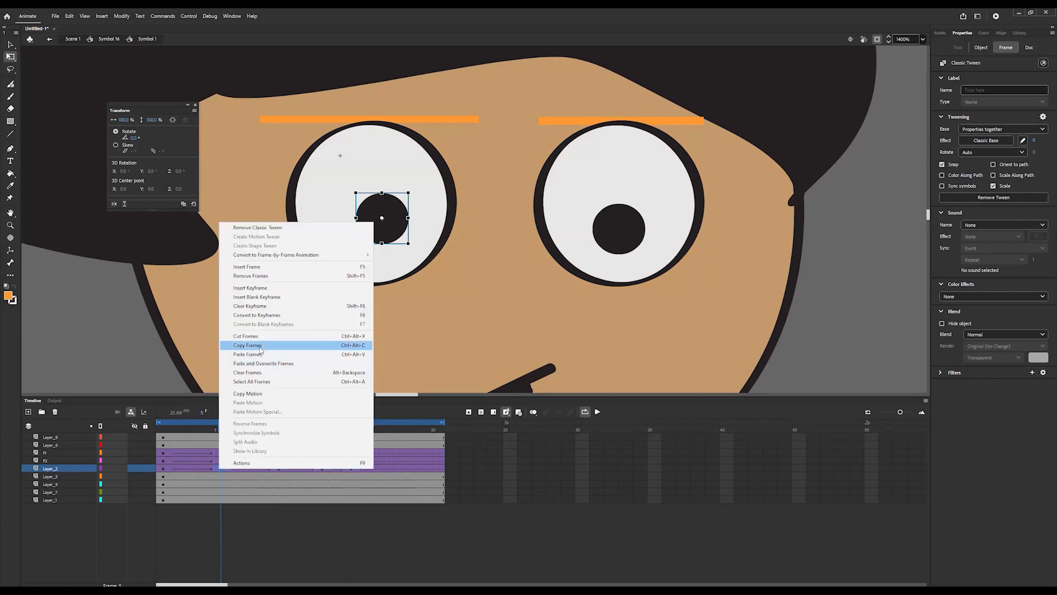
pyautogui.click(350, 468)
pyautogui.rightClick(350, 468)
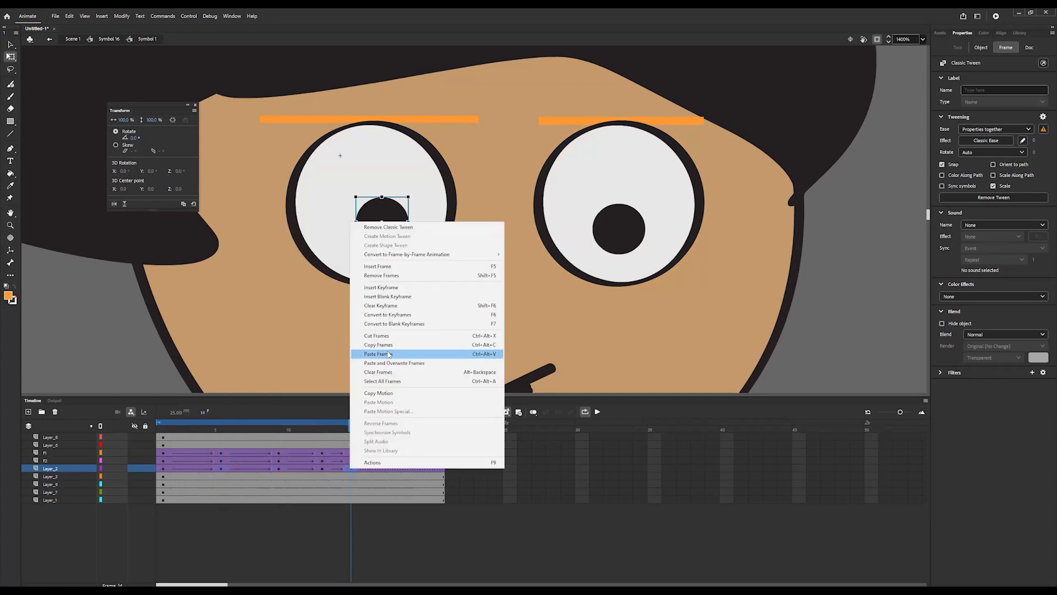
pyautogui.click(389, 354)
pyautogui.moveTo(306, 423)
pyautogui.mouseDown()
pyautogui.moveTo(293, 428)
pyautogui.moveTo(354, 434)
pyautogui.moveTo(180, 424)
pyautogui.moveTo(347, 437)
pyautogui.moveTo(220, 430)
pyautogui.moveTo(322, 430)
pyautogui.mouseUp()
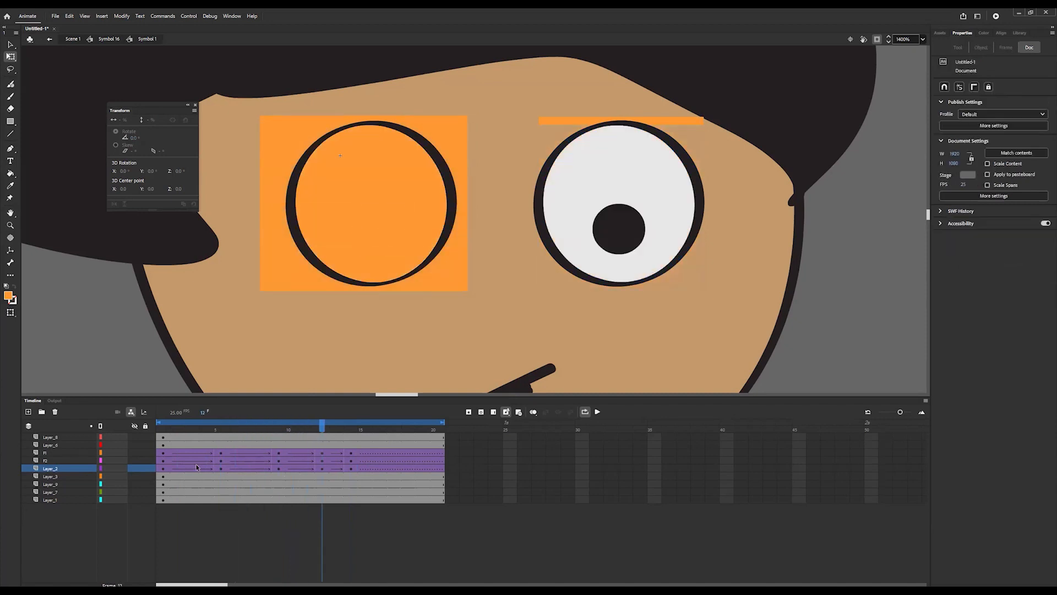
# - Copy the right eyelid's frame 9 keyframe, paste it at frame 12 and play the result
pyautogui.click(279, 461)
pyautogui.rightClick(279, 461)
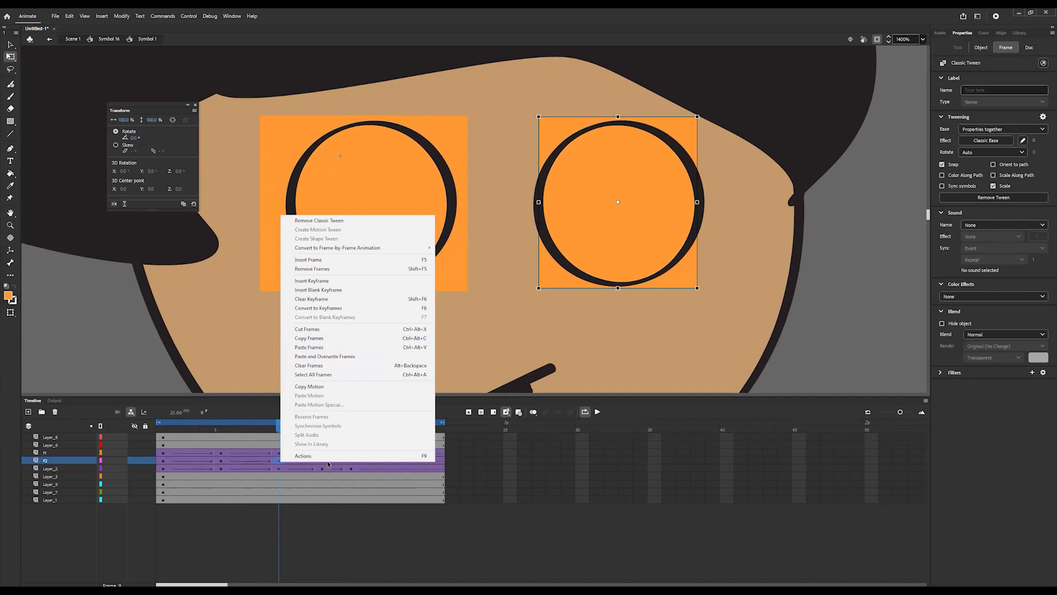
pyautogui.click(322, 461)
pyautogui.rightClick(321, 461)
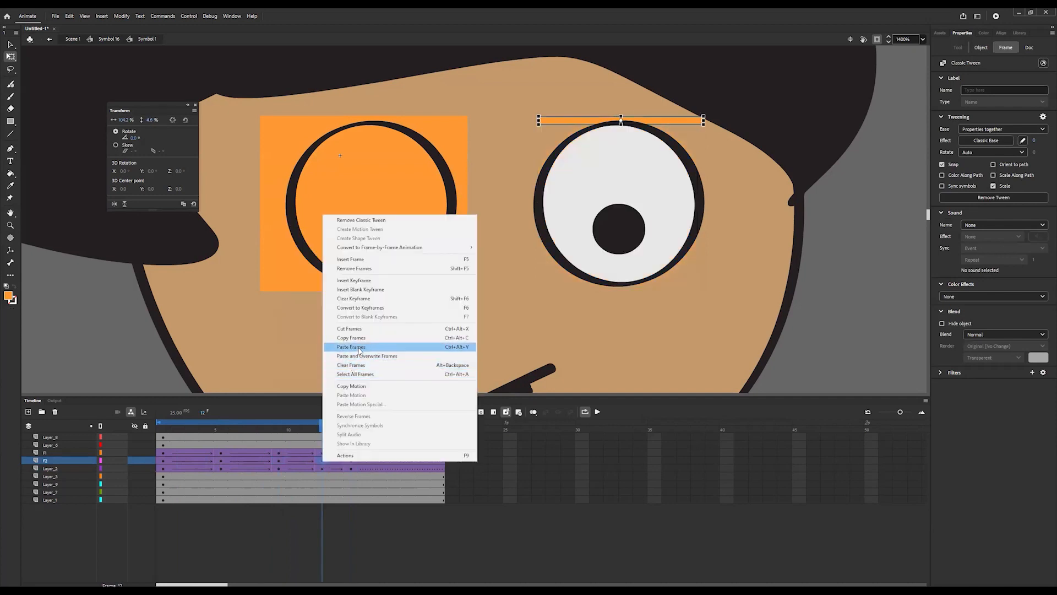
pyautogui.click(360, 347)
pyautogui.press('Return')
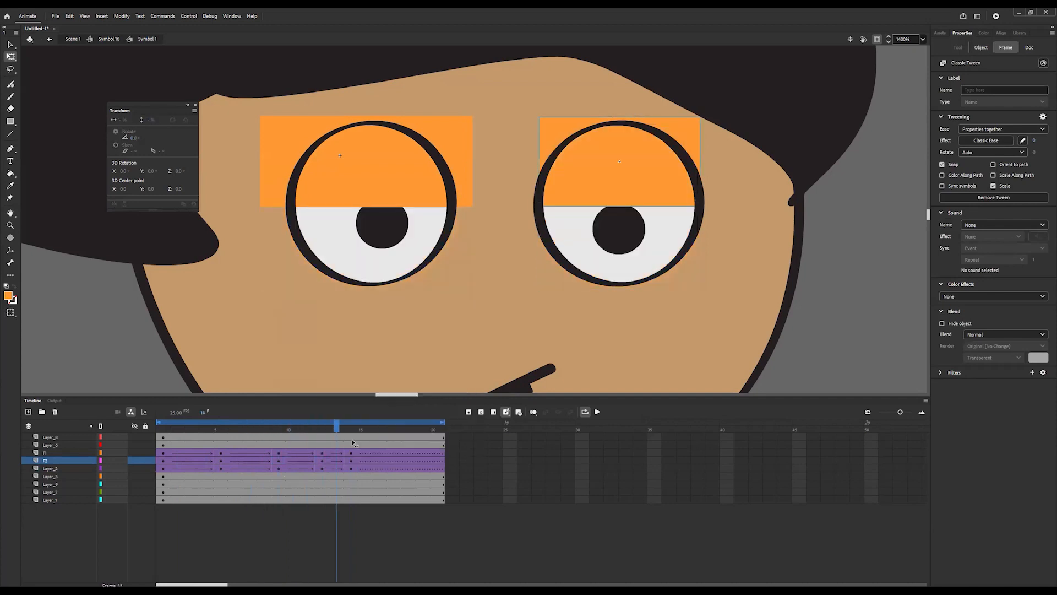
# - Create a classic tween on the right pupil's layer and add keyframes at frames 5 and 14
pyautogui.click(628, 245)
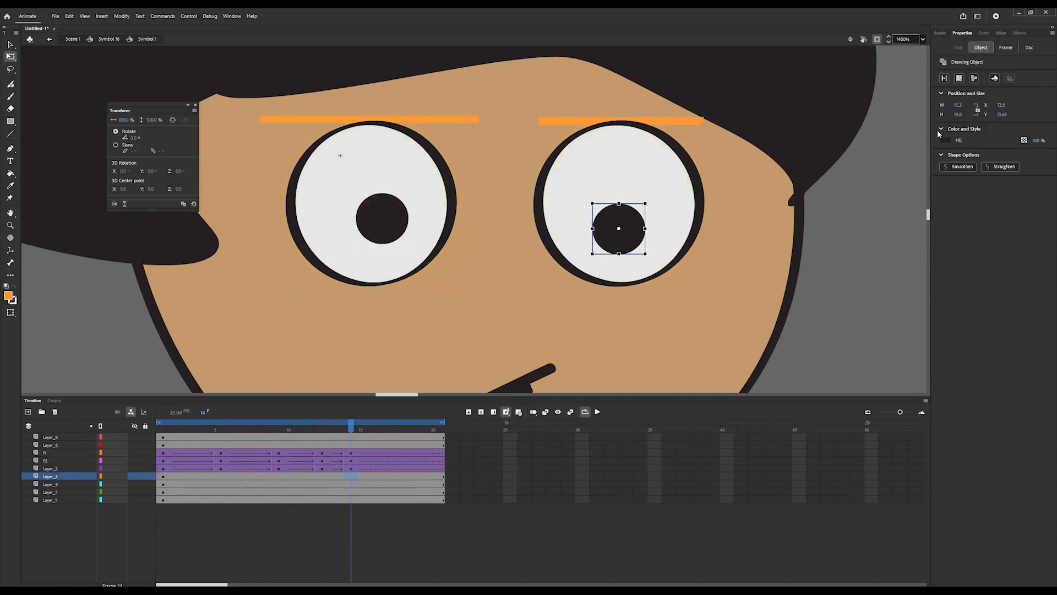
pyautogui.rightClick(175, 476)
pyautogui.click(204, 254)
pyautogui.click(222, 476)
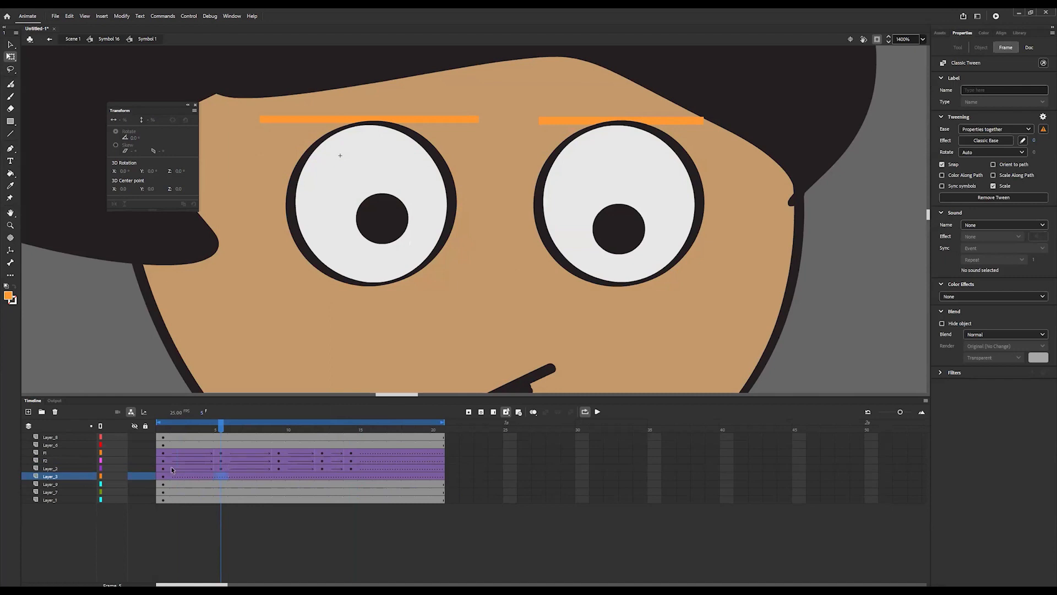
pyautogui.press('F6')
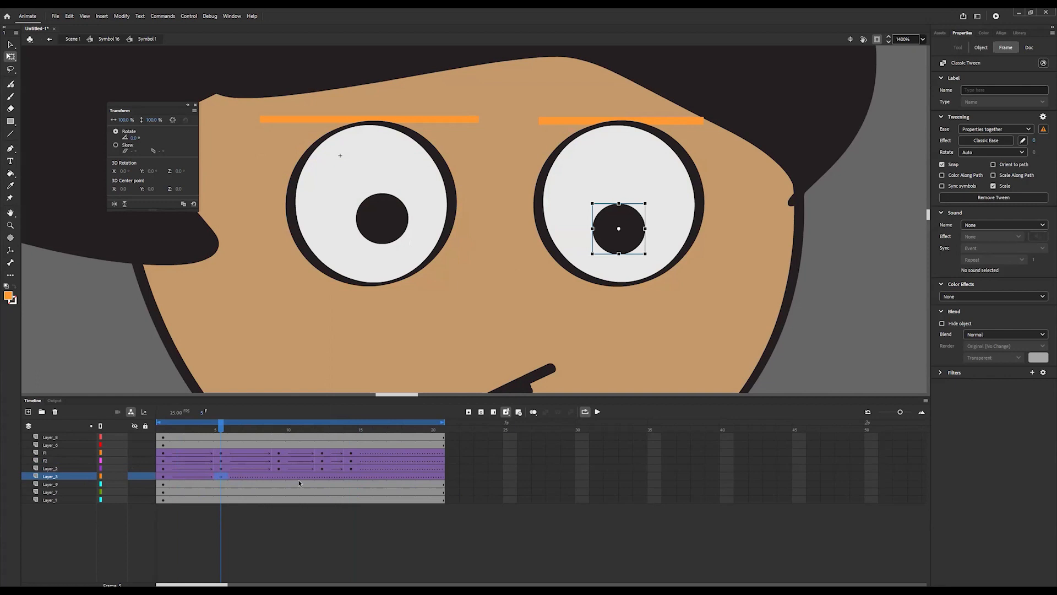
pyautogui.click(351, 423)
pyautogui.click(351, 476)
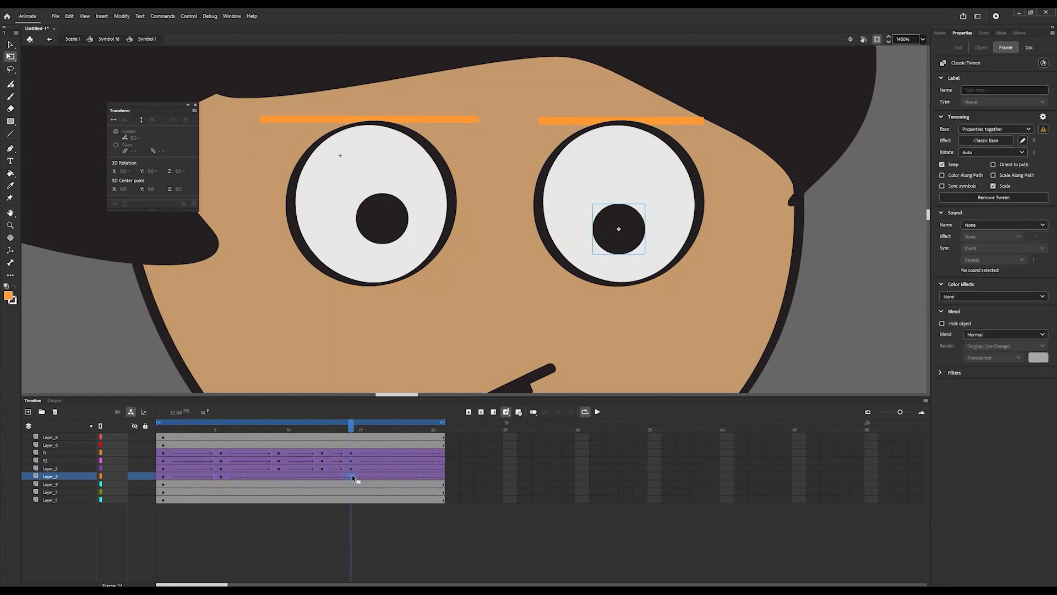
pyautogui.press('F6')
# - Hide the right eyelid layer and nudge the right pupil slightly down on a keyframe at frame 9
pyautogui.click(279, 475)
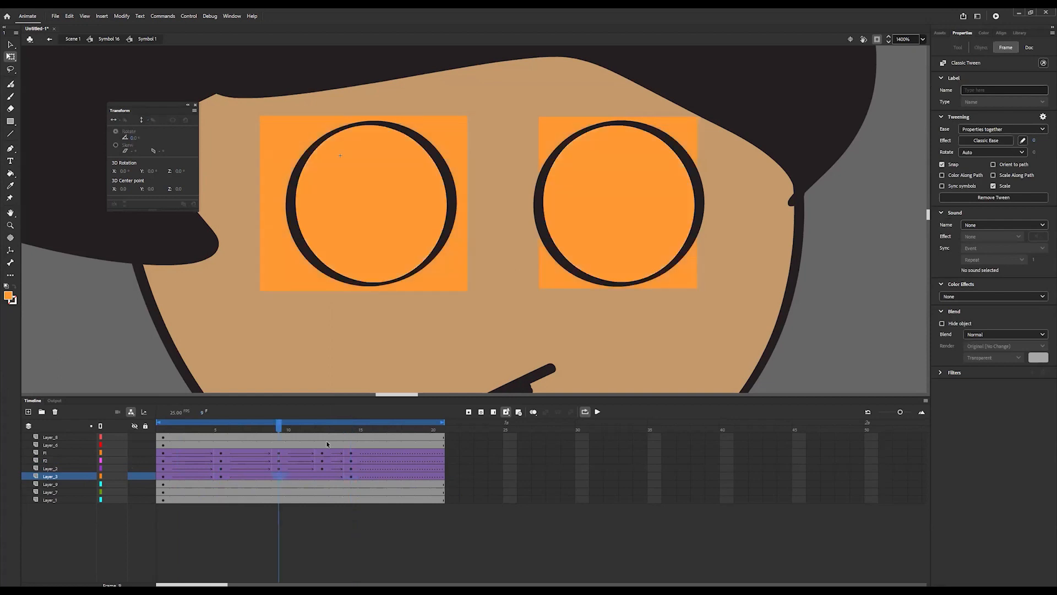
pyautogui.click(134, 461)
pyautogui.click(621, 232)
pyautogui.moveTo(622, 229); pyautogui.dragTo(630, 240)
pyautogui.hotkey('ctrl', 'z')
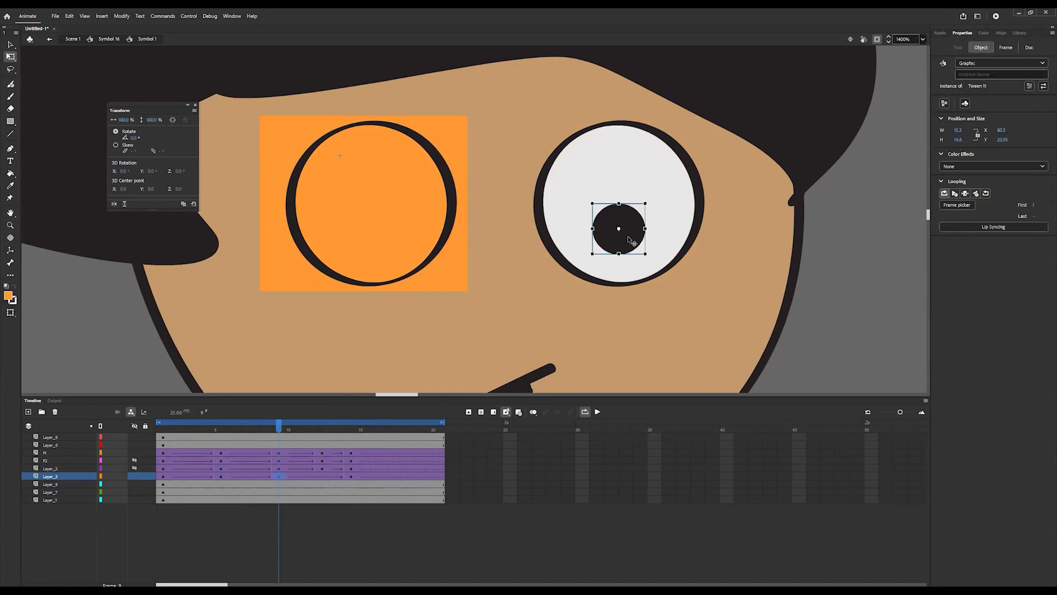
pyautogui.press('Down')
pyautogui.press('Down')
pyautogui.press('Down')
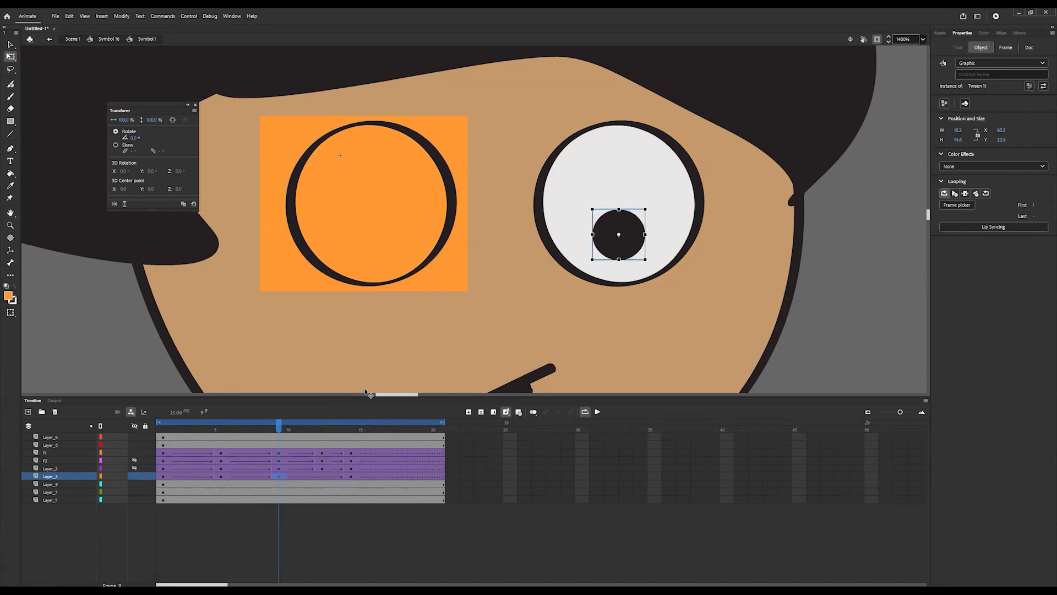
# - Copy the right pupil's frame 9 keyframe and paste it at frame 12
pyautogui.moveTo(278, 425); pyautogui.dragTo(322, 427)
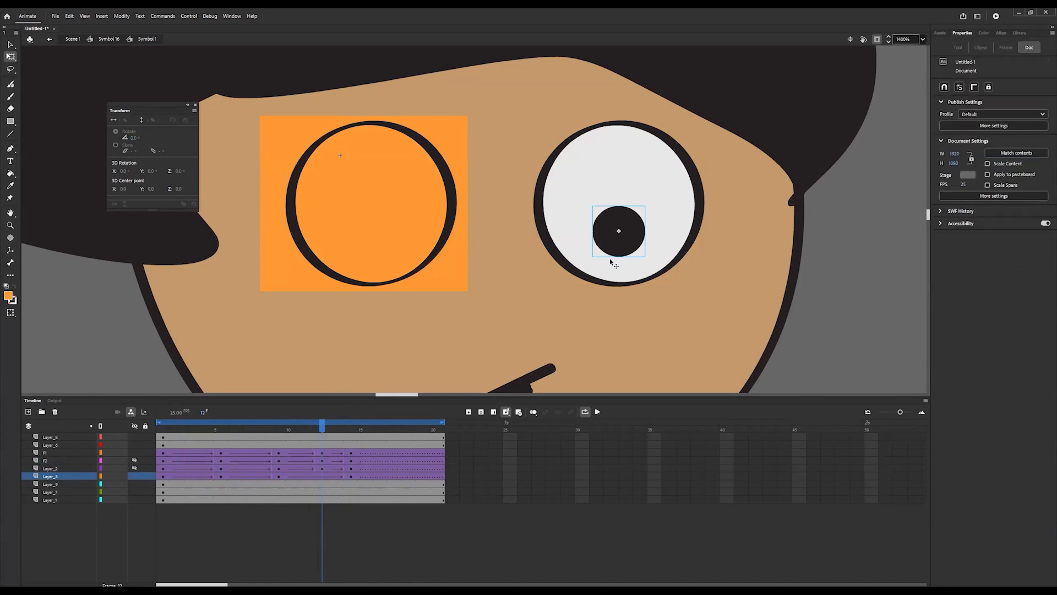
pyautogui.rightClick(278, 477)
pyautogui.click(325, 353)
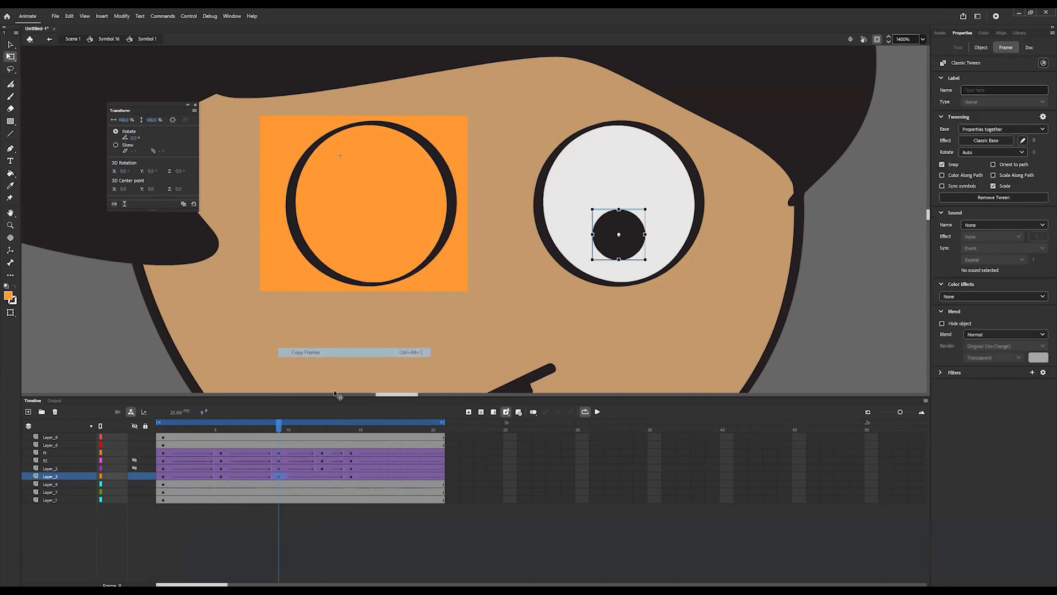
pyautogui.click(322, 477)
pyautogui.rightClick(320, 476)
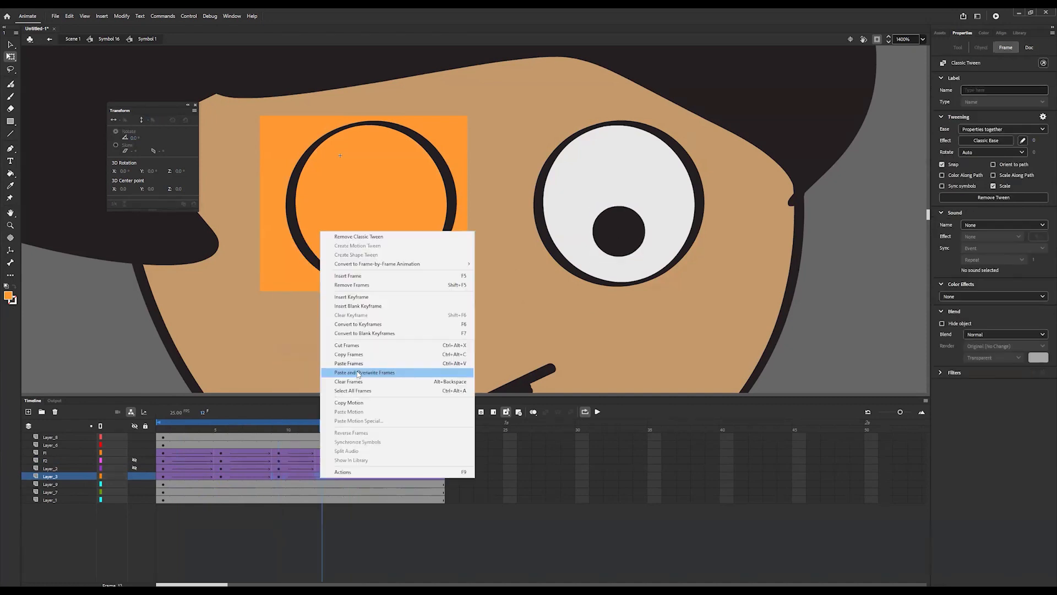
pyautogui.click(330, 363)
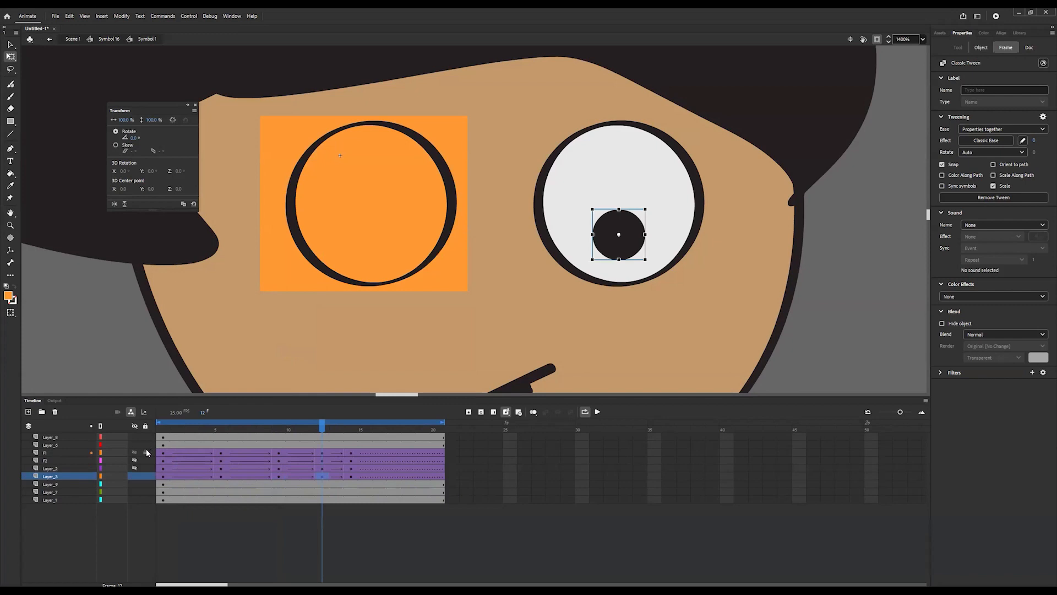
# - Show the hidden layers again, play back the blink and return to frame 1
pyautogui.hotkey('ctrl', 'z')
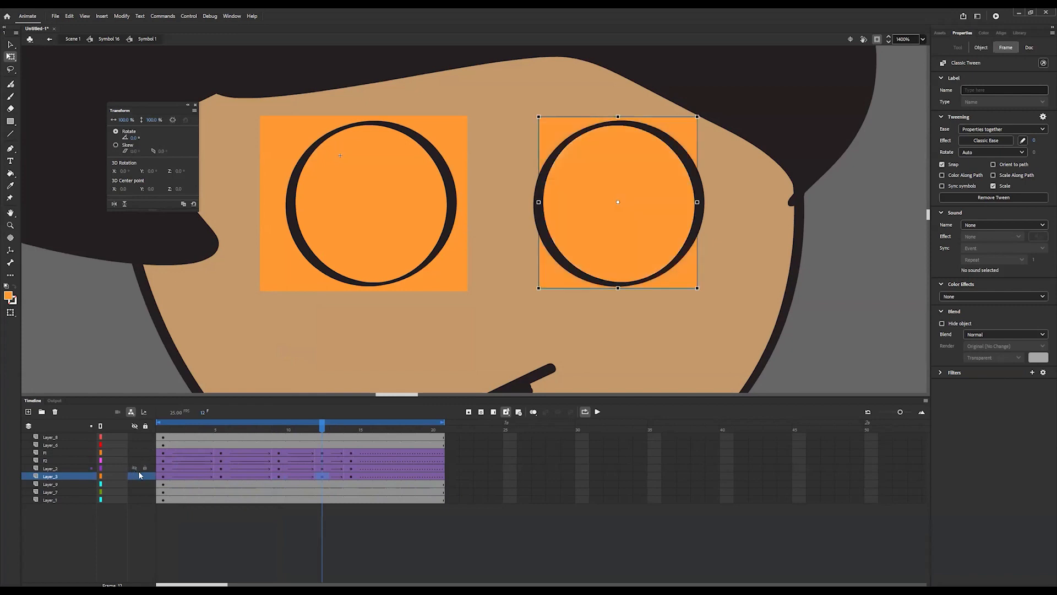
pyautogui.click(599, 412)
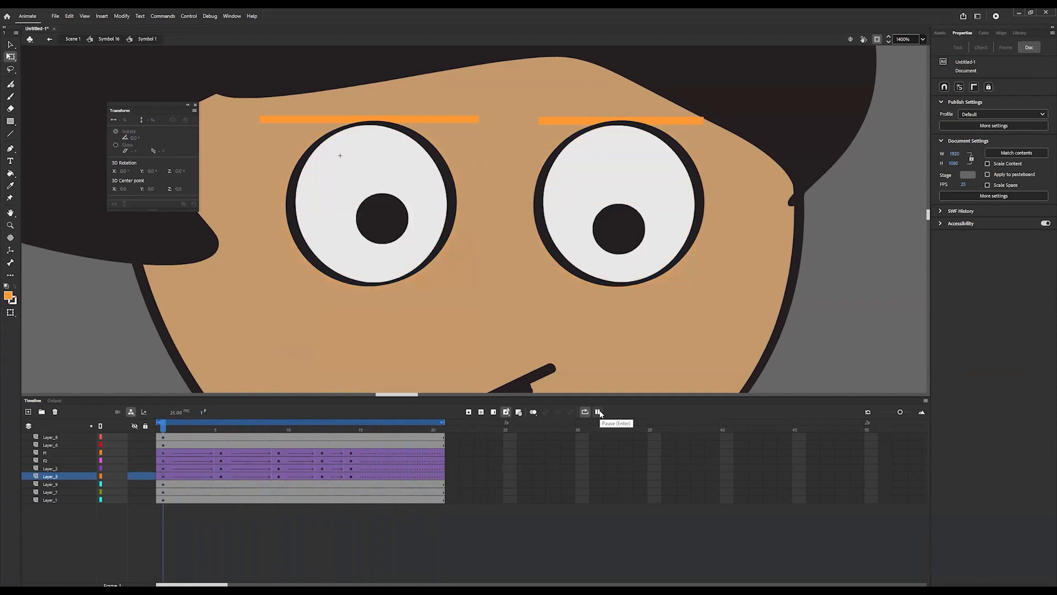
pyautogui.click(599, 412)
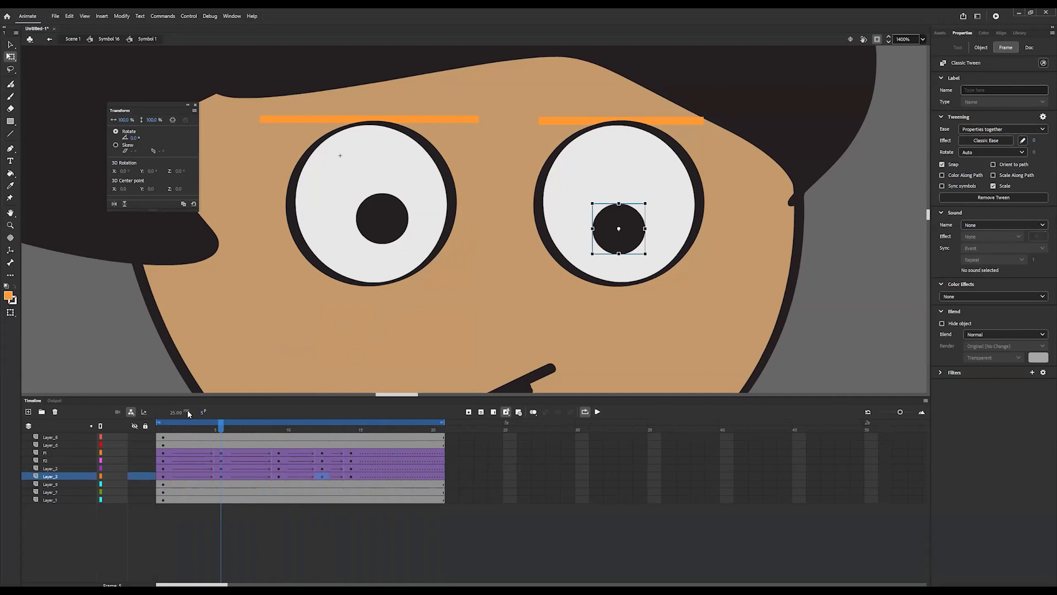
pyautogui.click(165, 429)
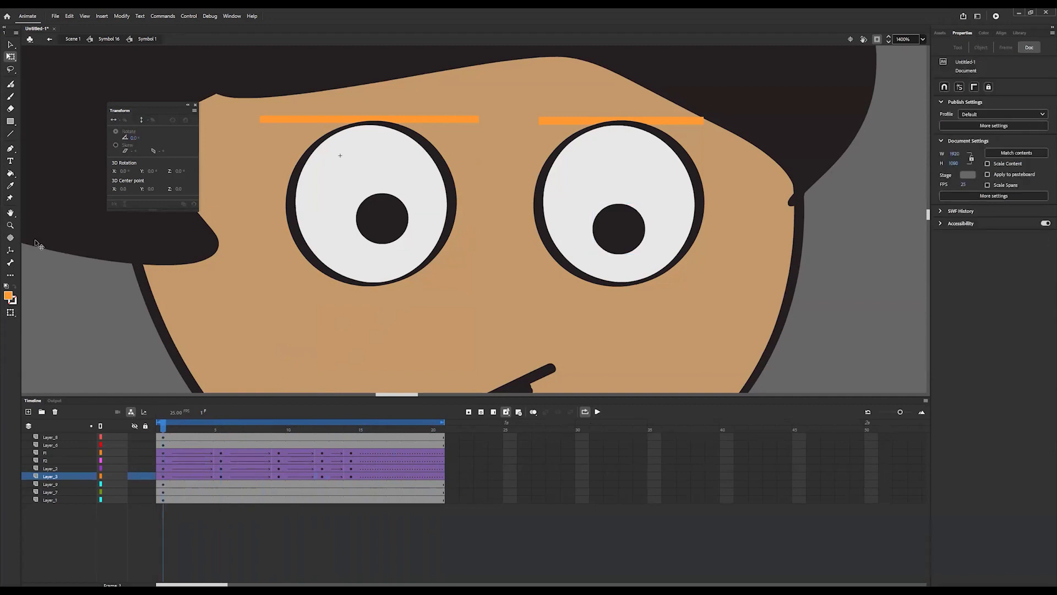
# - Sample the face's skin colour (C3996B) and add it to the swatches
pyautogui.click(10, 186)
pyautogui.click(245, 283)
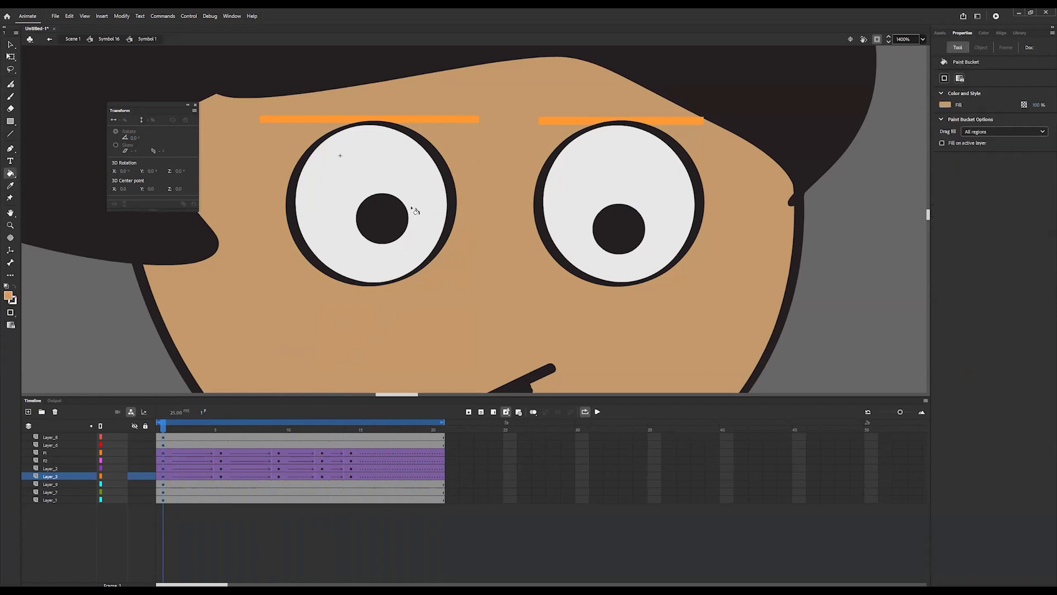
pyautogui.click(984, 33)
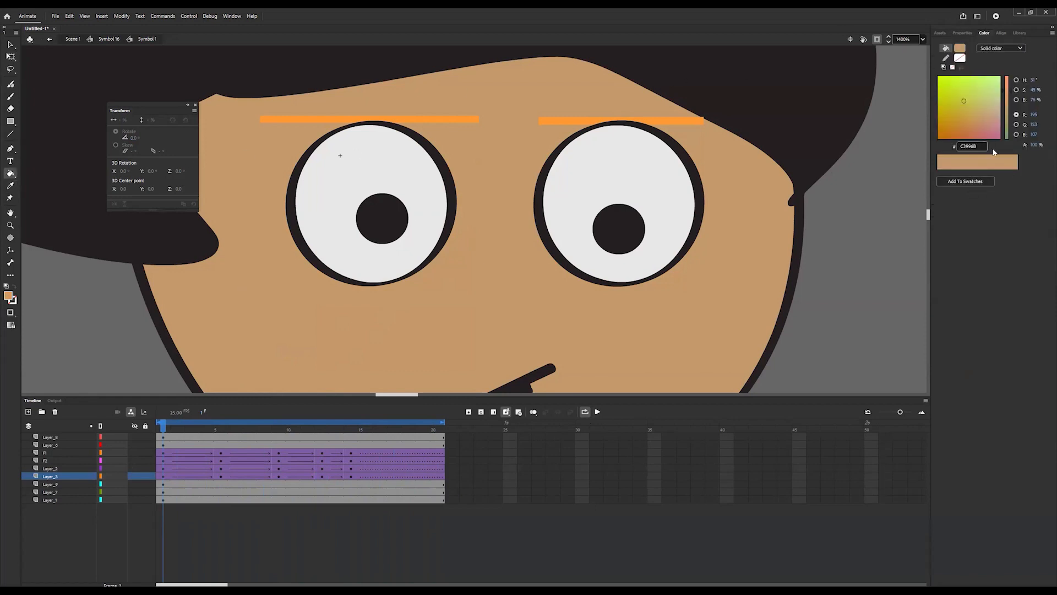
pyautogui.click(962, 182)
# - Open the left eyelid's symbol and change the shape's fill to the skin colour #C3996B
pyautogui.click(11, 57)
pyautogui.doubleClick(368, 119)
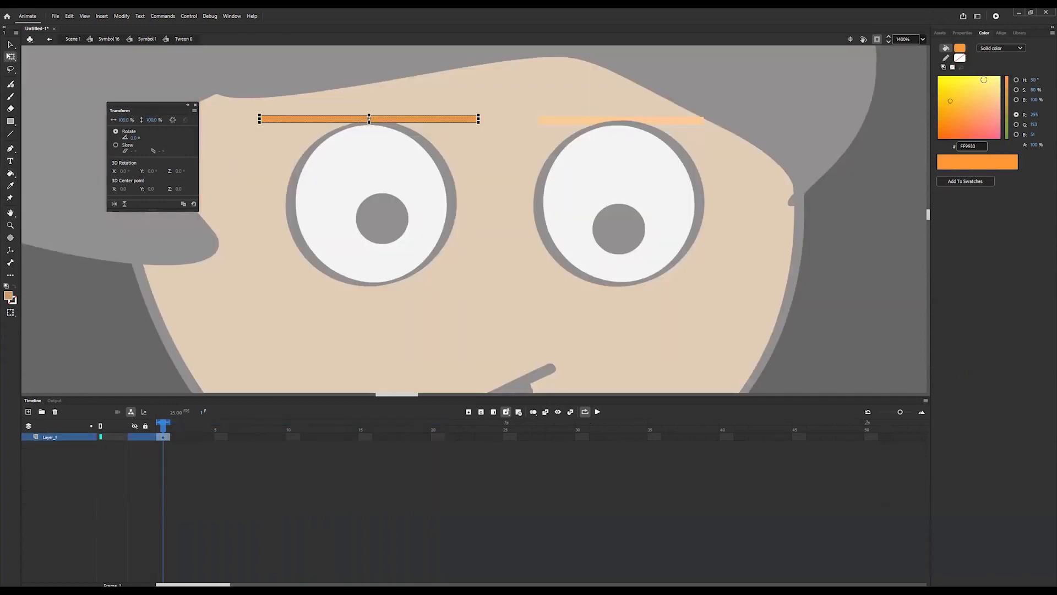
pyautogui.click(962, 33)
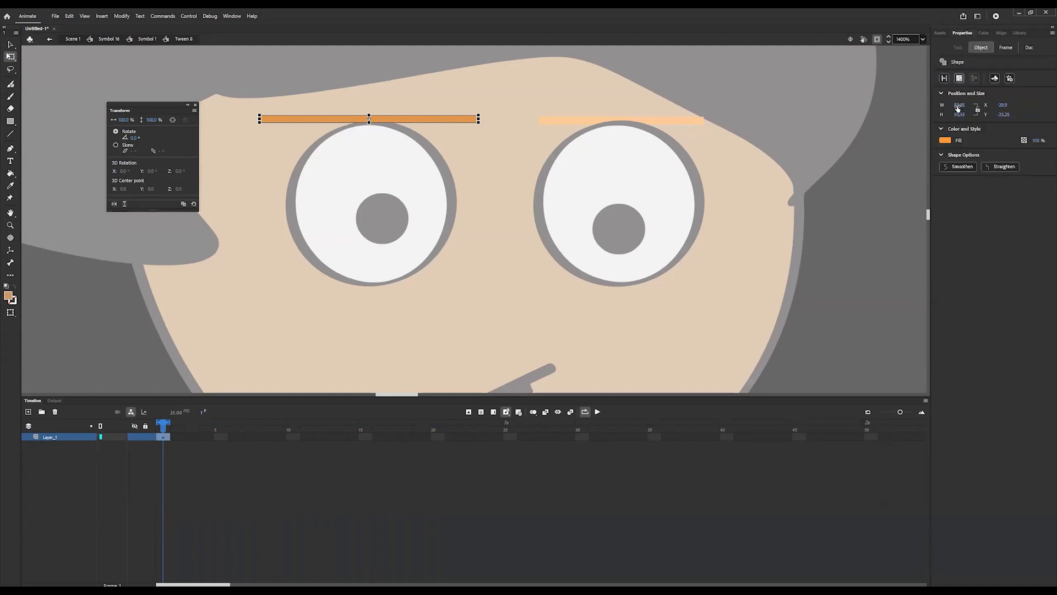
pyautogui.click(944, 140)
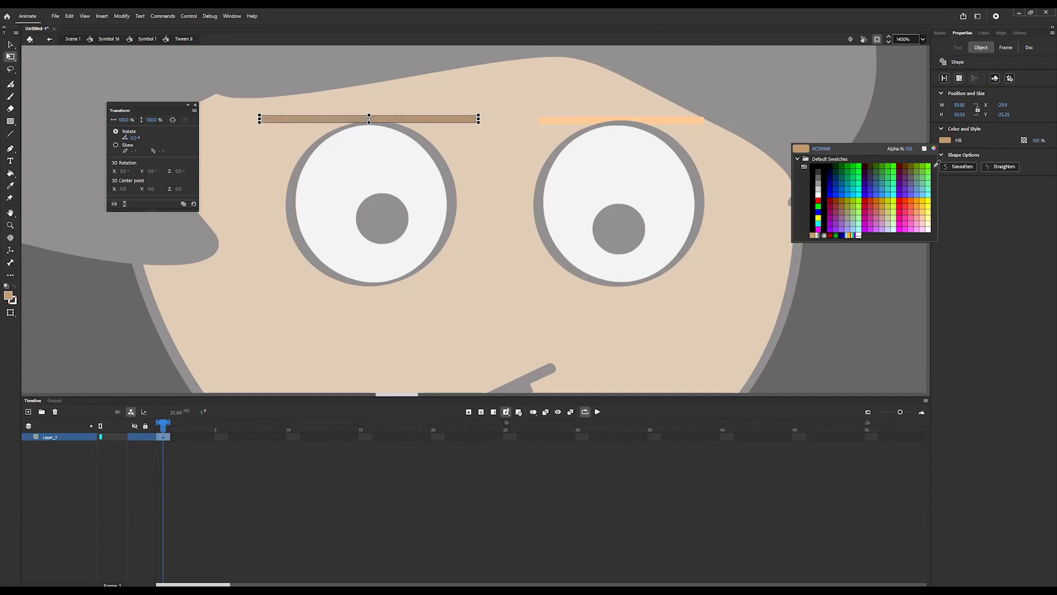
# - Open the right eyelid's symbol, change the shape's fill to the skin colour #C3996B and return to the head symbol
pyautogui.click(936, 164)
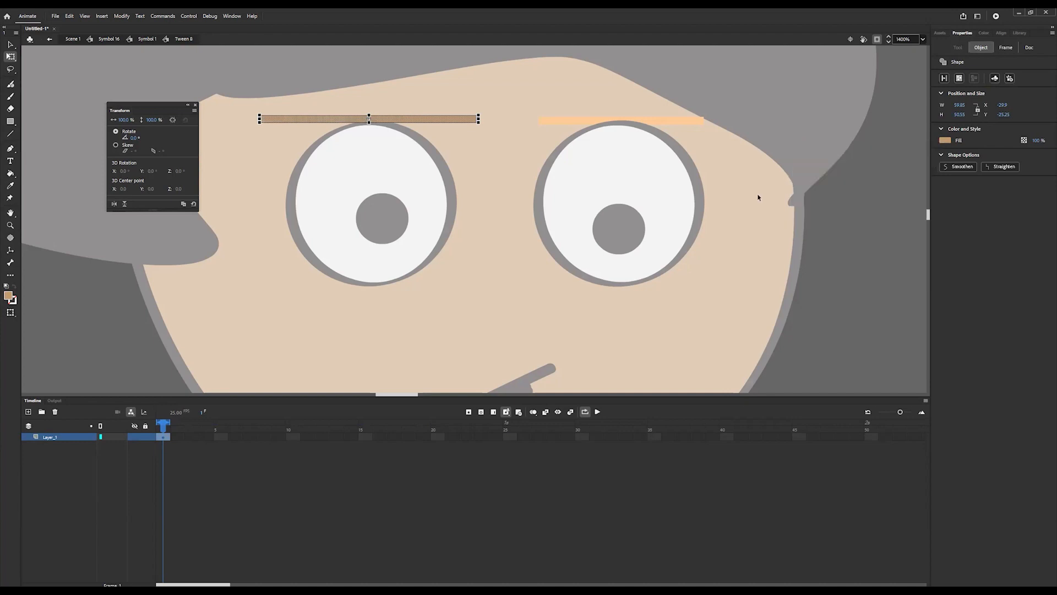
pyautogui.doubleClick(534, 137)
pyautogui.doubleClick(549, 120)
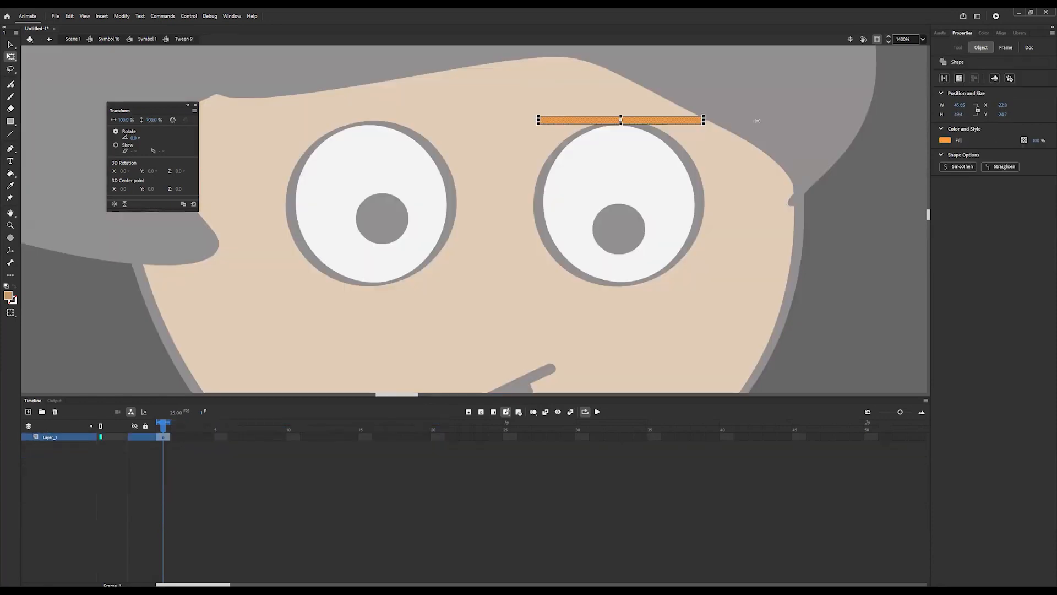
pyautogui.click(945, 140)
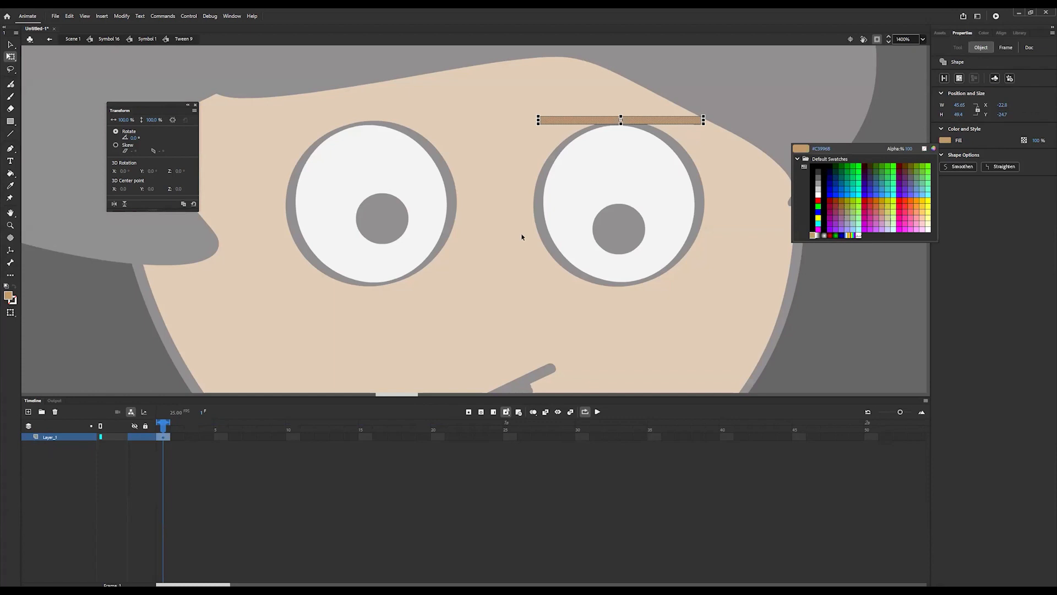
pyautogui.doubleClick(515, 234)
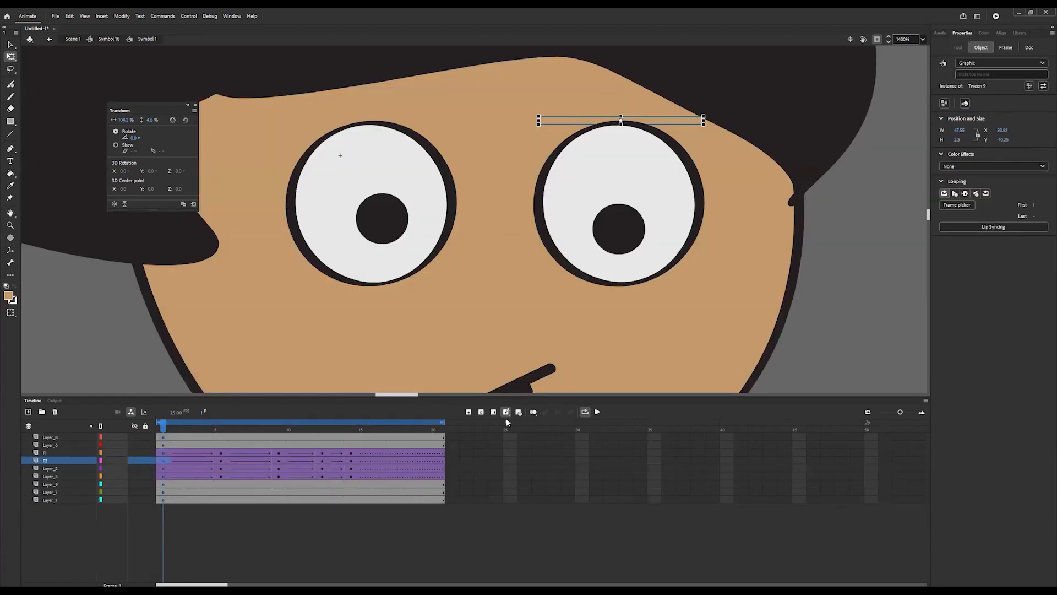
# - Play back the recoloured blink and return to frame 1 of the walk-cycle symbol, Symbol 16
pyautogui.click(598, 412)
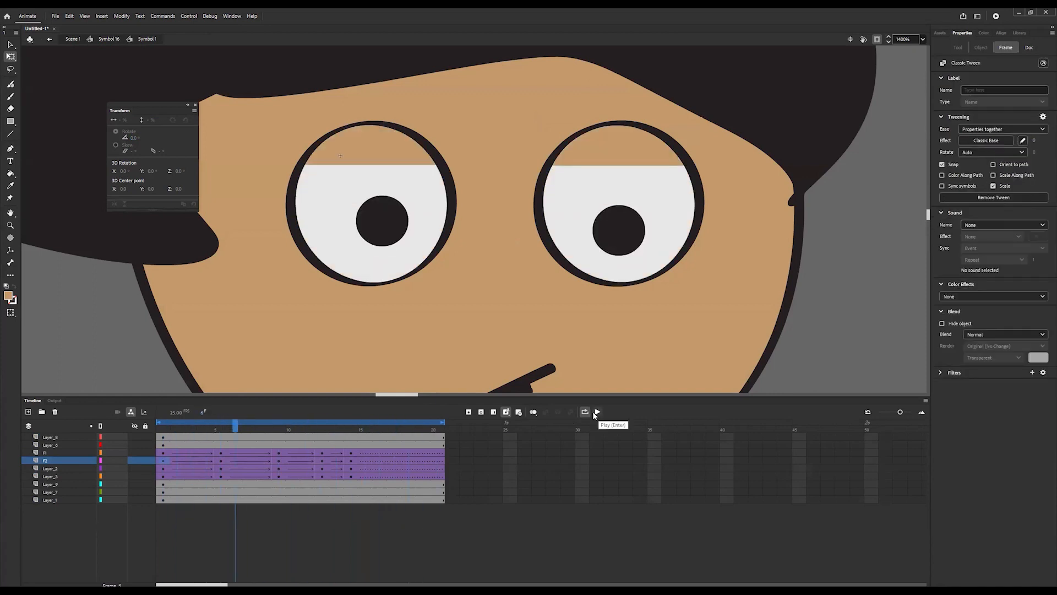
pyautogui.click(109, 38)
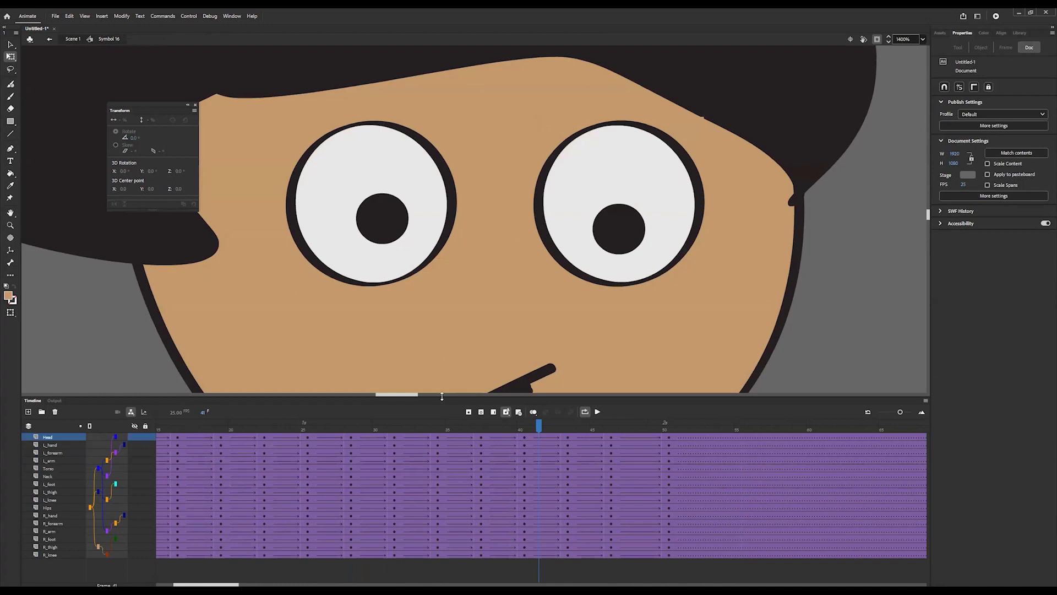
pyautogui.hotkey('shift', ',')
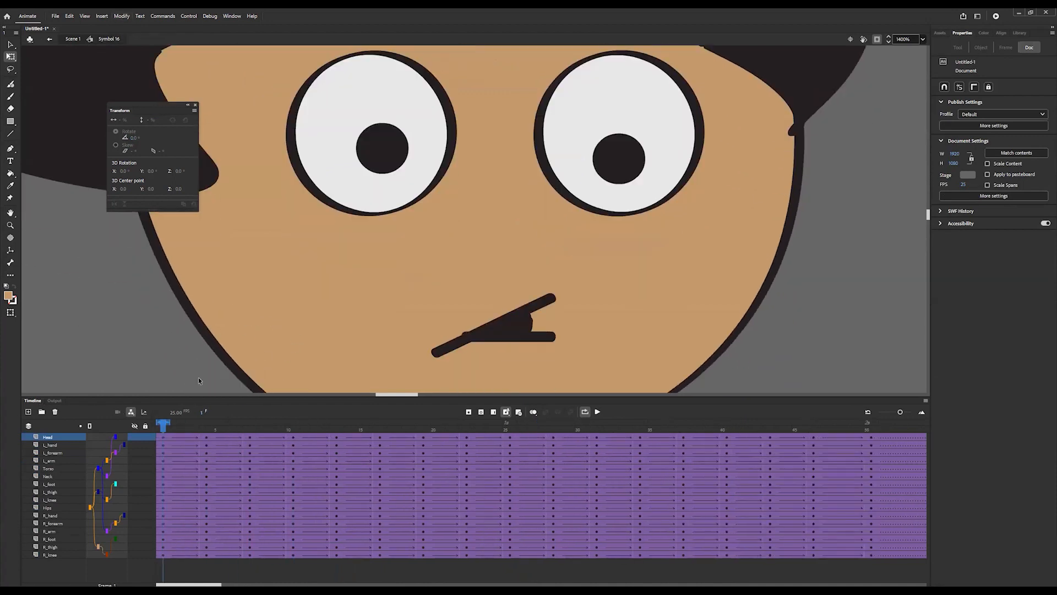
# - Set the loop range to frames 1 to 50 and play back the walk cycle with the stage fitted in the window
pyautogui.moveTo(172, 422); pyautogui.dragTo(869, 428)
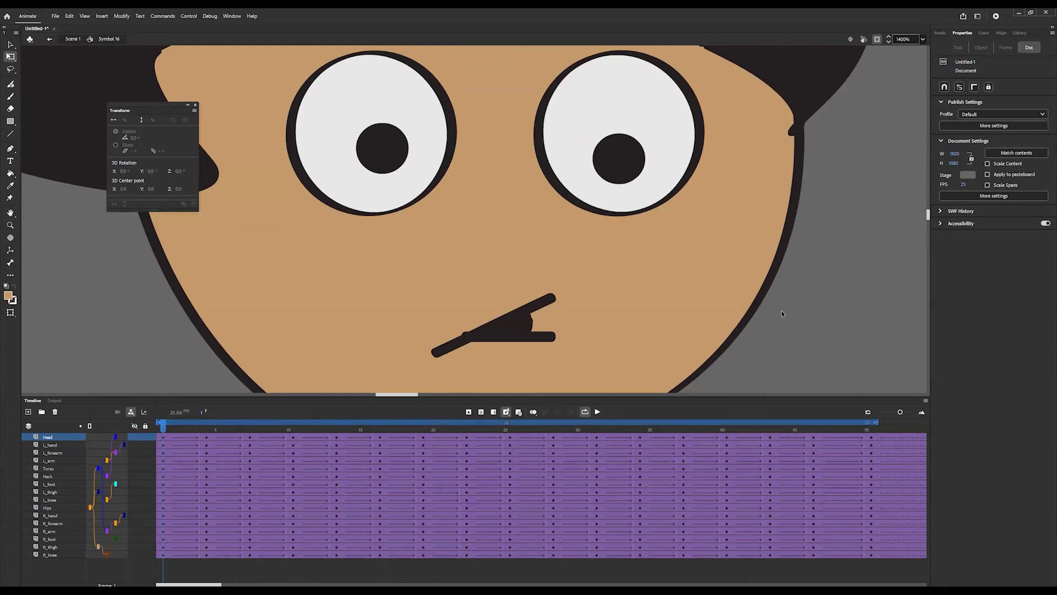
pyautogui.scroll(-6, 423, 244)
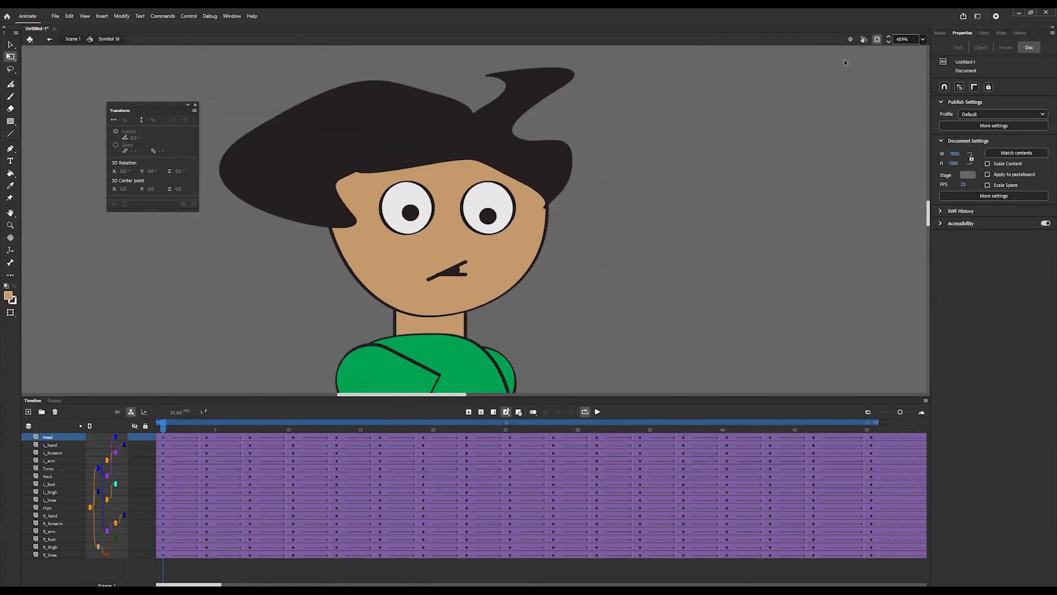
pyautogui.click(921, 39)
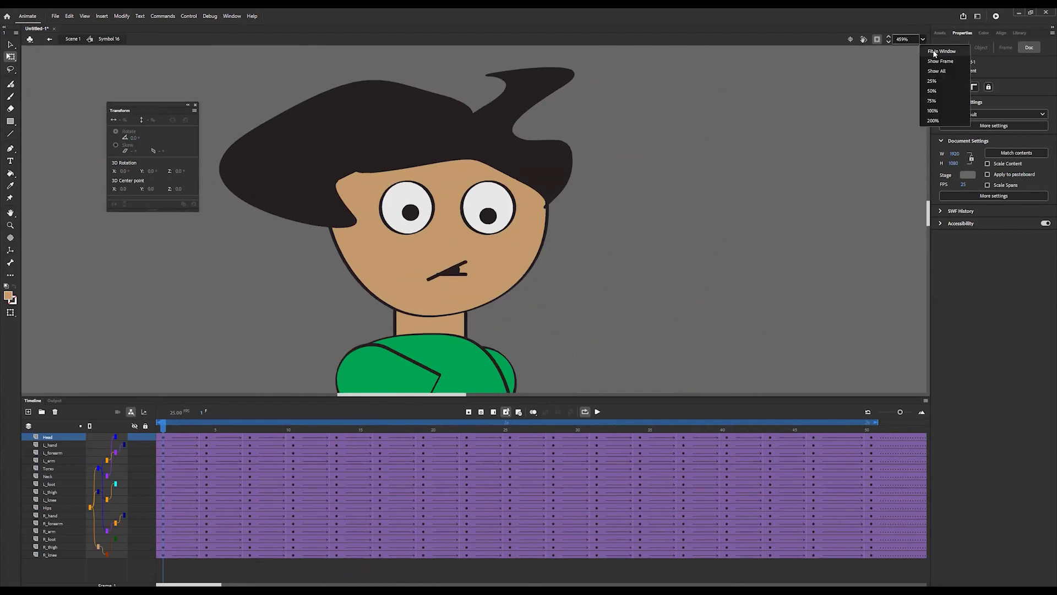
pyautogui.click(934, 52)
pyautogui.click(597, 412)
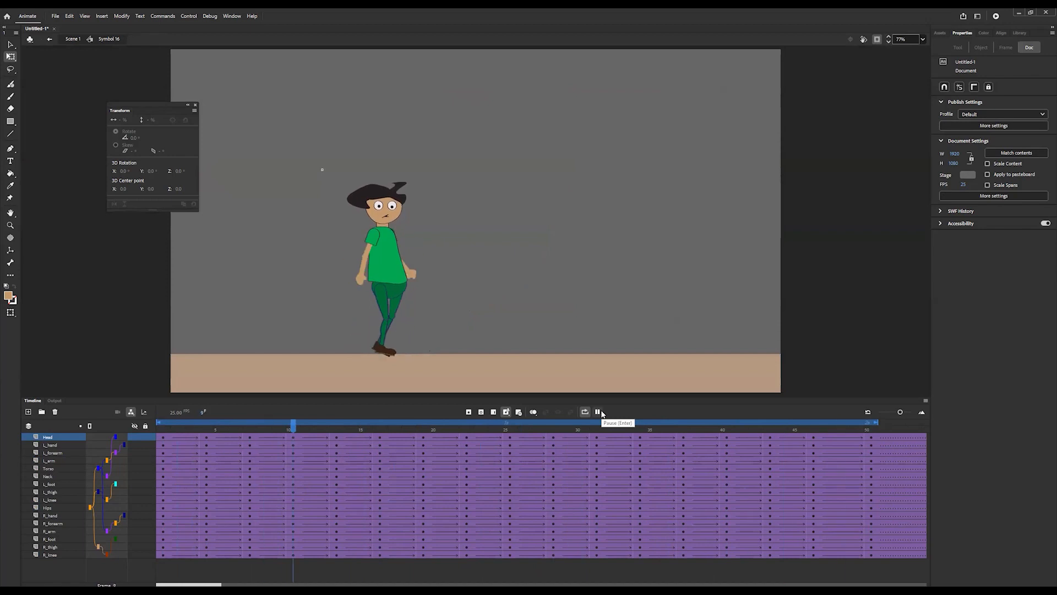
pyautogui.click(597, 412)
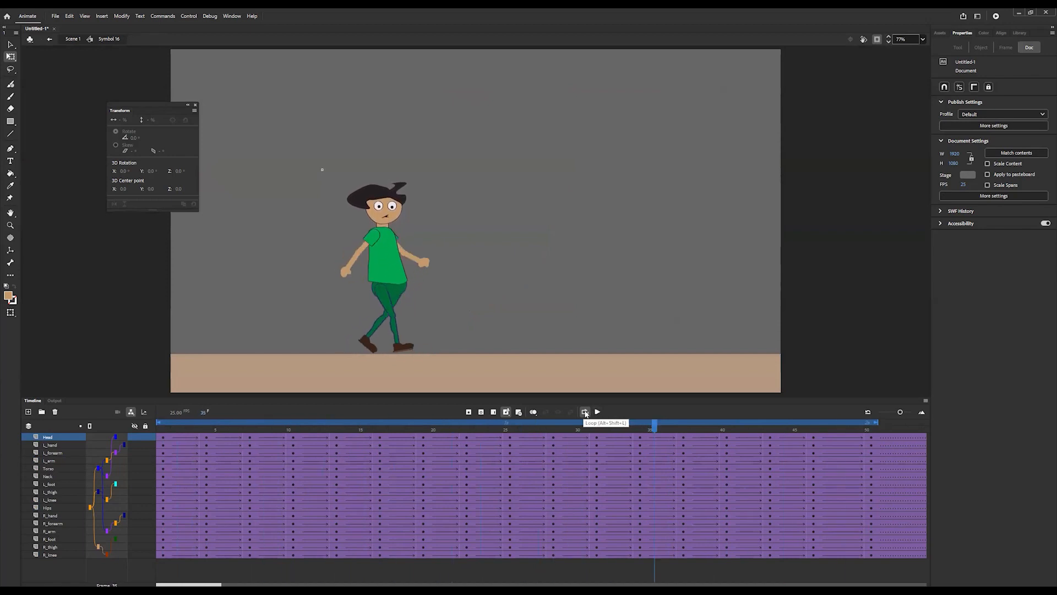
pyautogui.click(585, 412)
# - Use the Frame Picker to set the head's first frame to 5 at frame 7 of the walk cycle
pyautogui.click(254, 425)
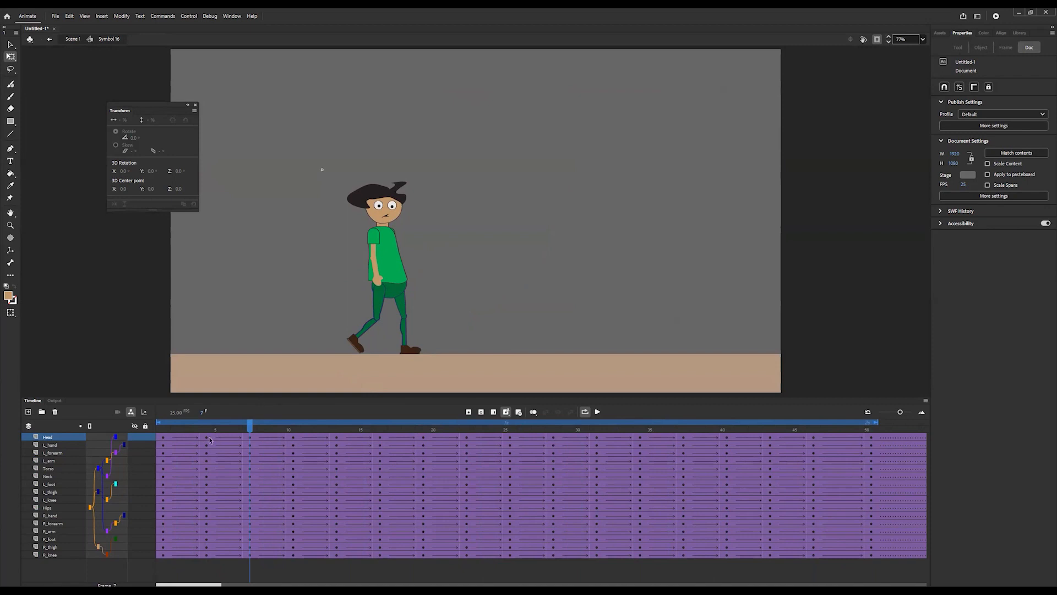
pyautogui.click(248, 437)
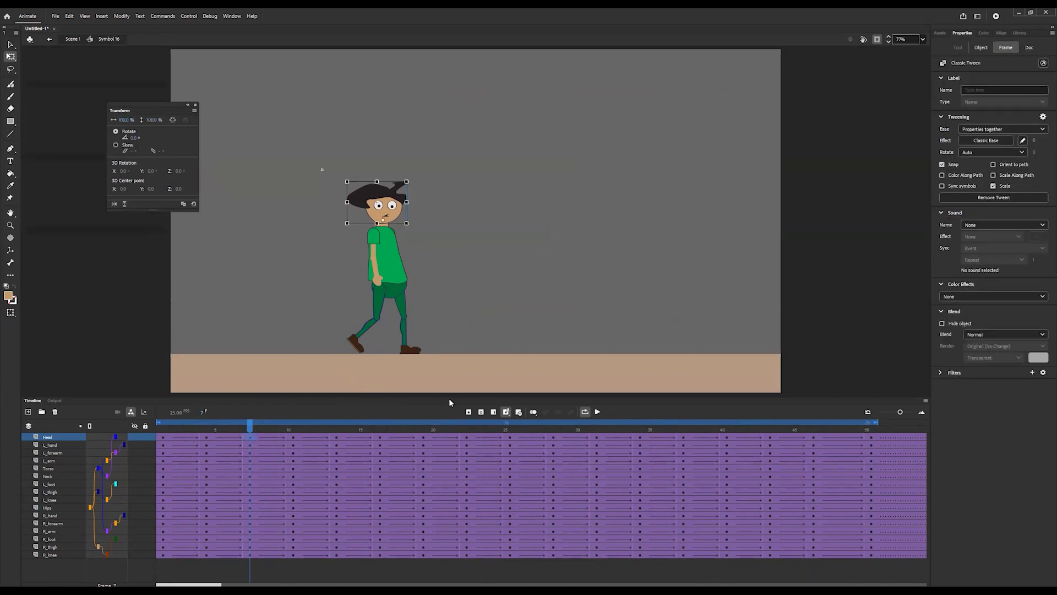
pyautogui.click(981, 48)
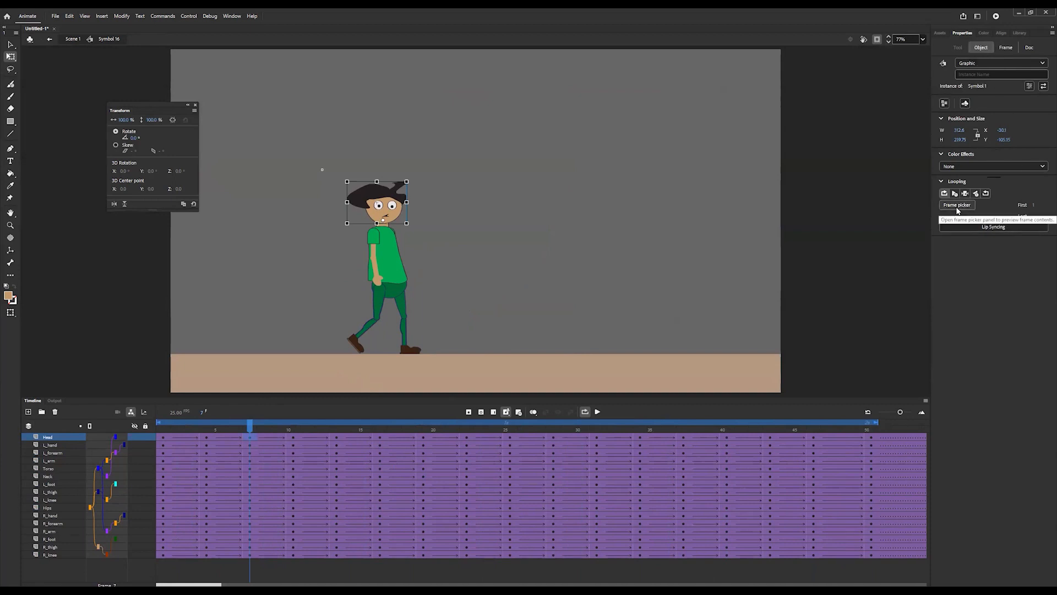
pyautogui.click(958, 207)
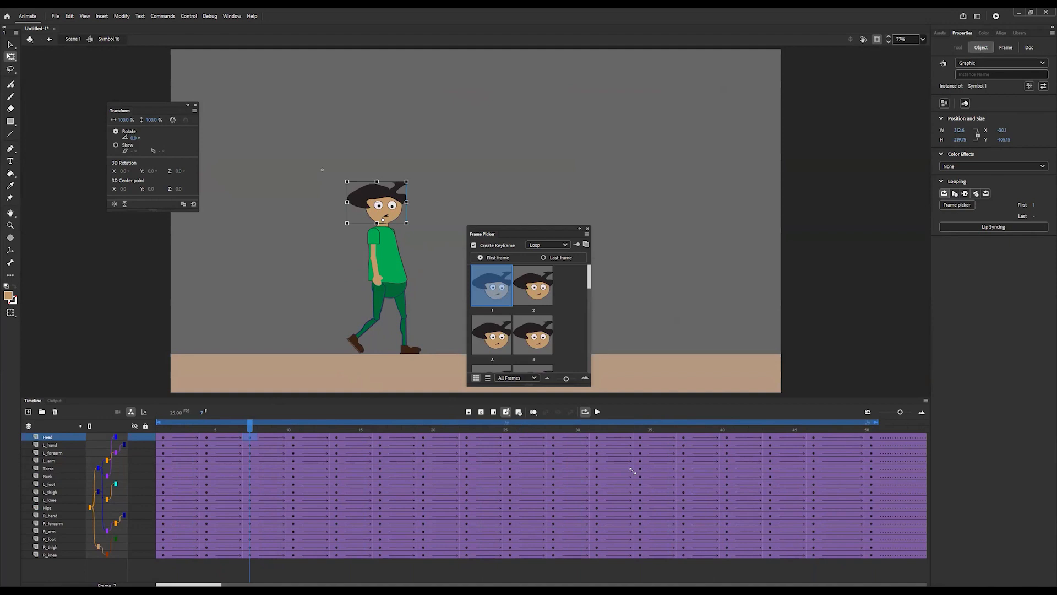
pyautogui.moveTo(632, 470); pyautogui.dragTo(633, 472)
pyautogui.moveTo(587, 226); pyautogui.dragTo(683, 91)
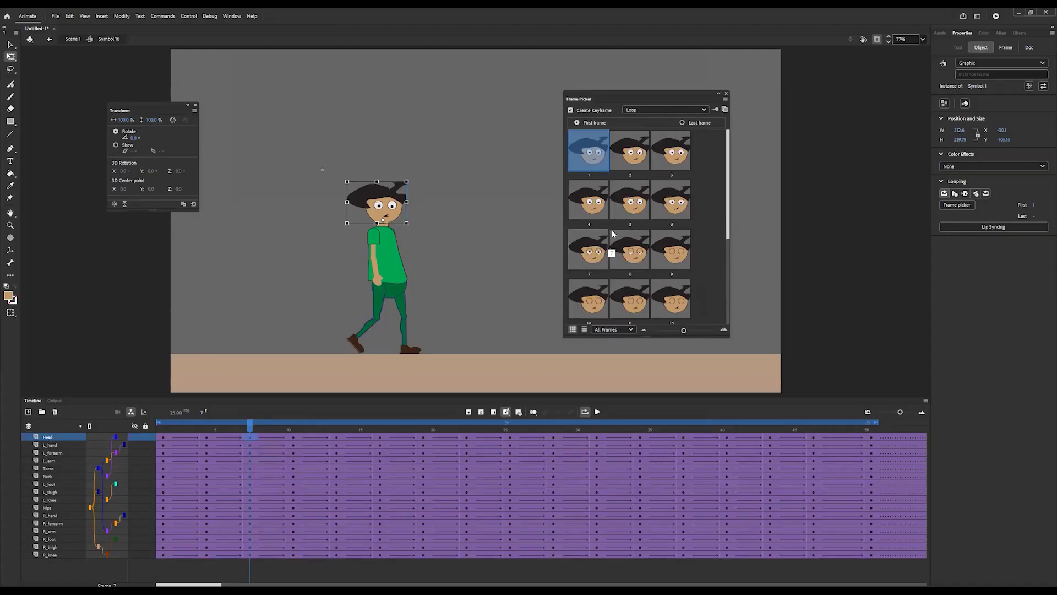
pyautogui.click(633, 206)
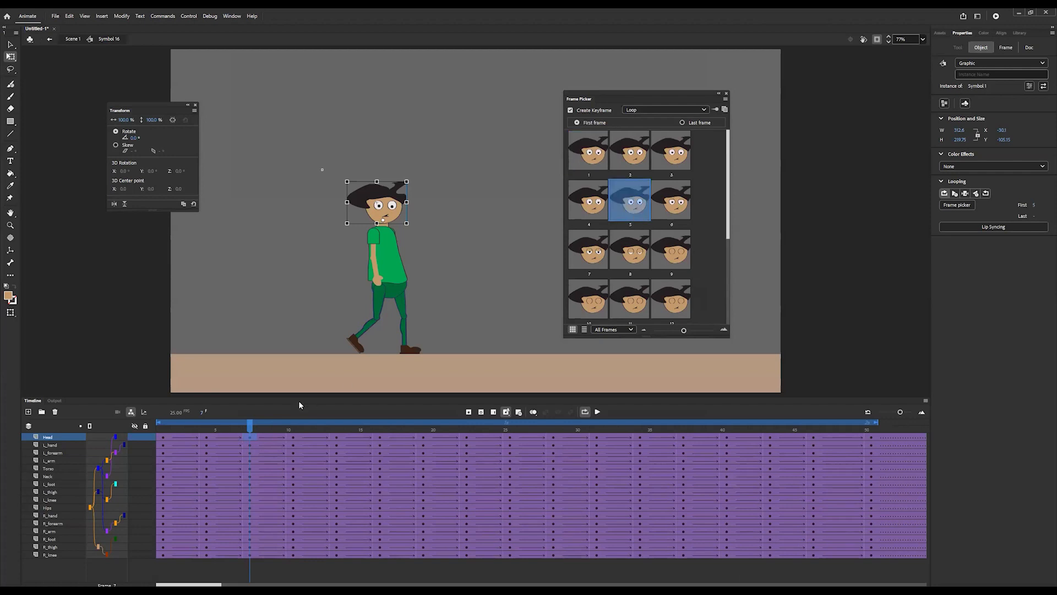
# - Set the head's first frame to 9, with closed eyes, at the frame 10 keyframe
pyautogui.moveTo(258, 428); pyautogui.dragTo(300, 433)
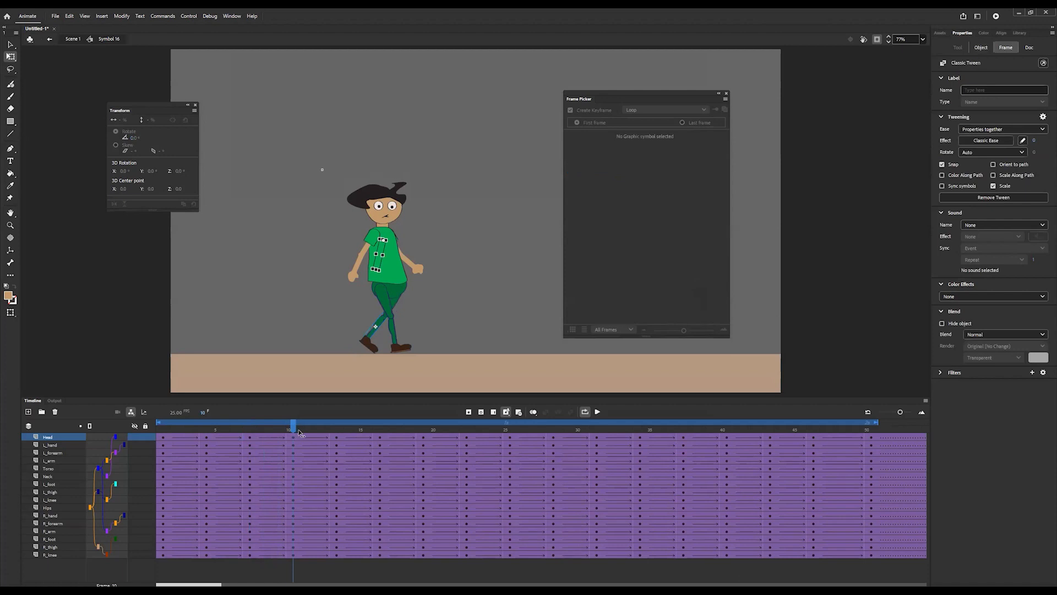
pyautogui.click(294, 437)
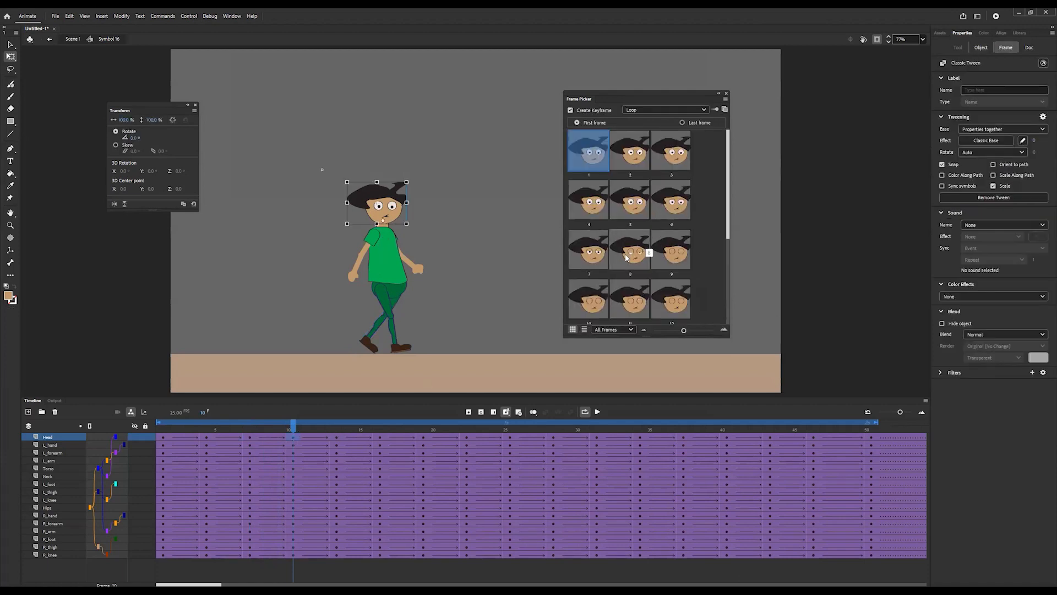
pyautogui.click(668, 253)
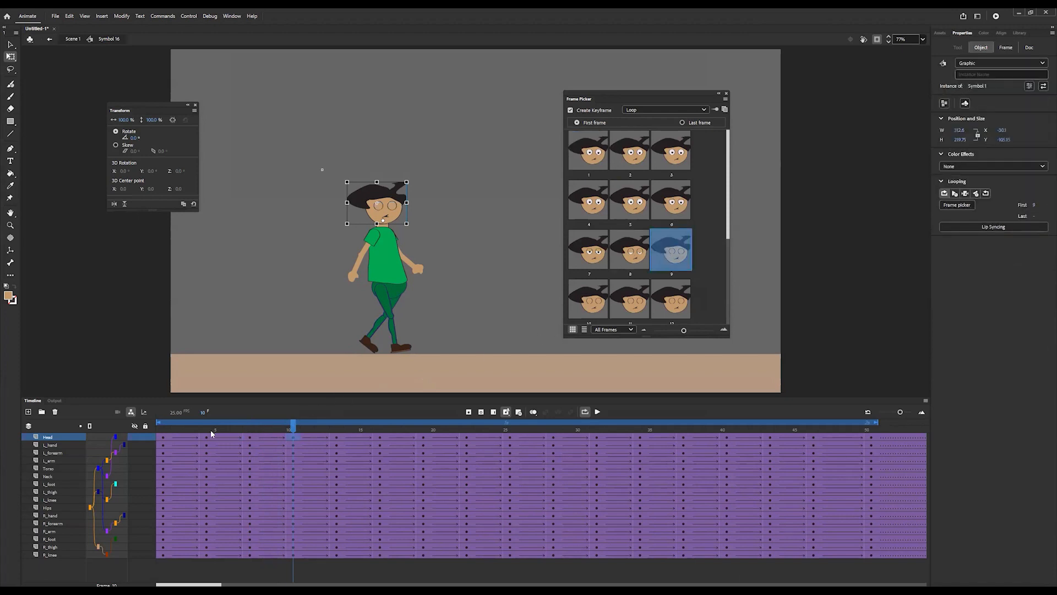
# - Step through to the head's frame 13 keyframe and set its first frame to 12 in the Frame Picker
pyautogui.click(293, 436)
pyautogui.click(307, 436)
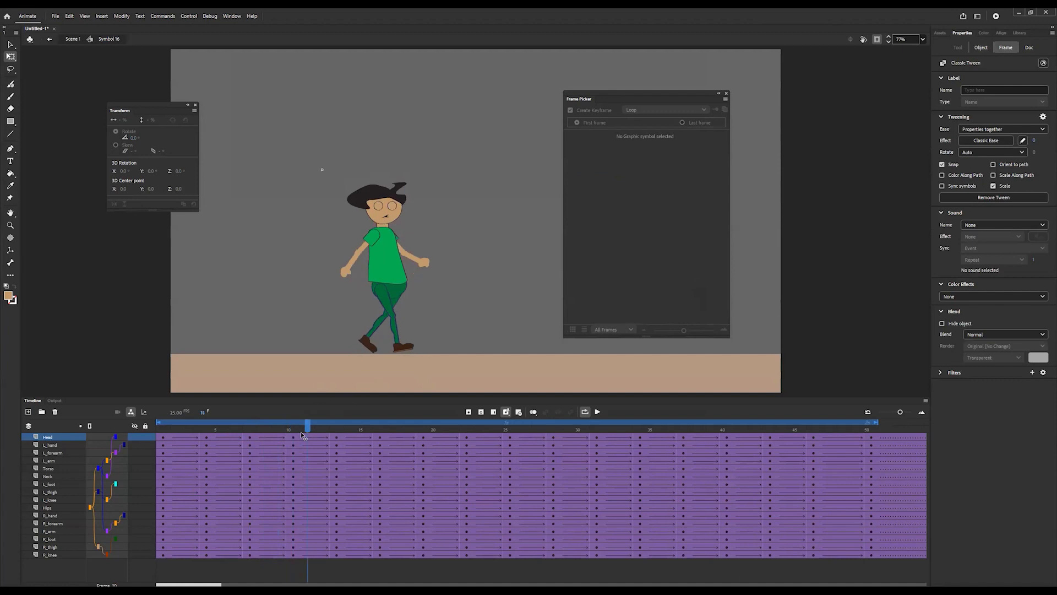
pyautogui.click(322, 436)
pyautogui.click(337, 436)
pyautogui.moveTo(337, 433)
pyautogui.mouseDown()
pyautogui.moveTo(302, 433)
pyautogui.moveTo(334, 433)
pyautogui.mouseUp()
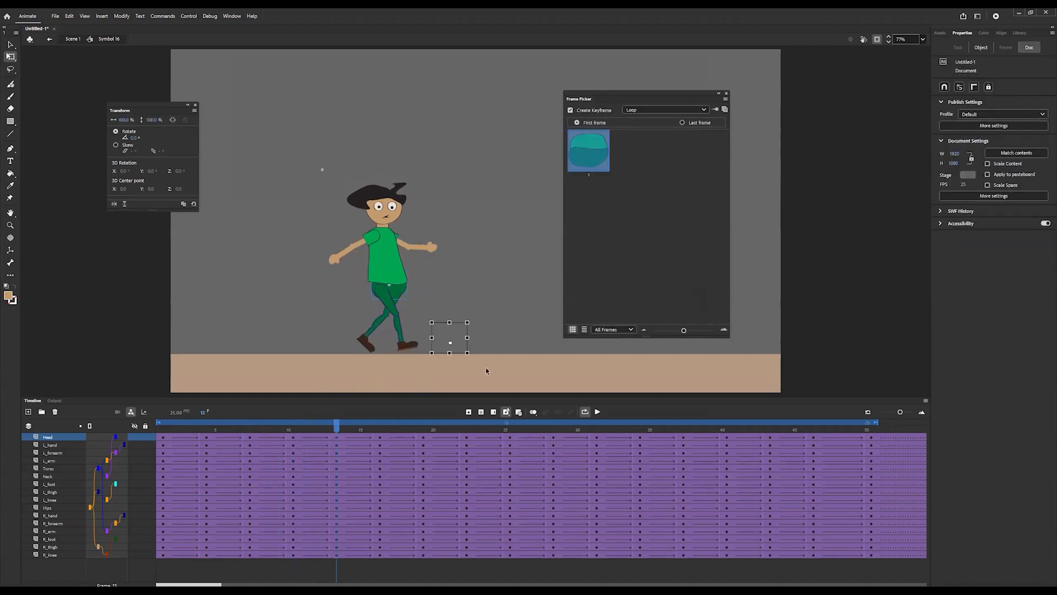
pyautogui.click(337, 438)
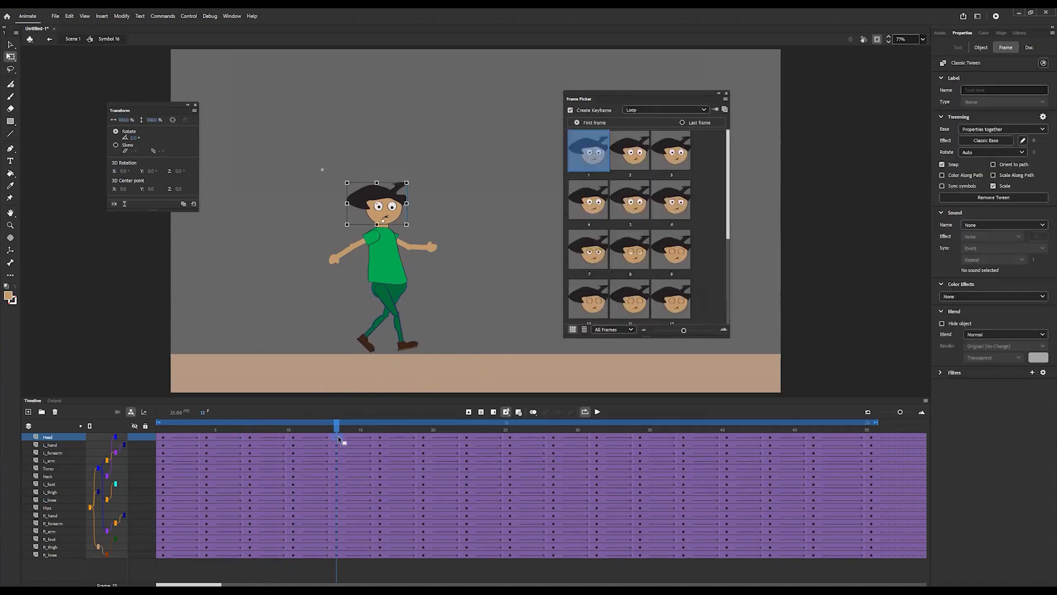
pyautogui.scroll(-2, 690, 277)
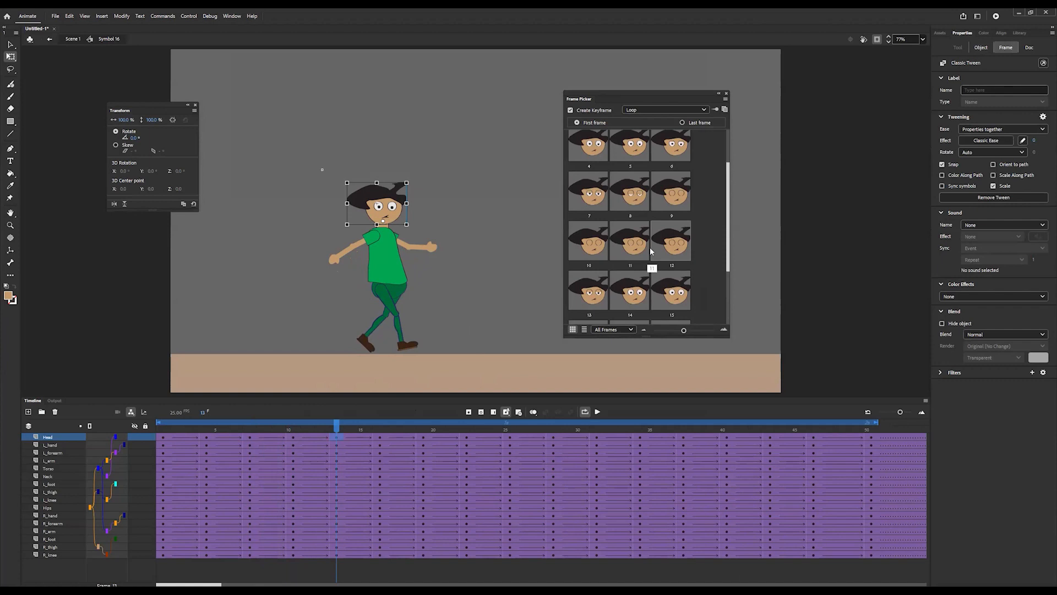
pyautogui.click(629, 241)
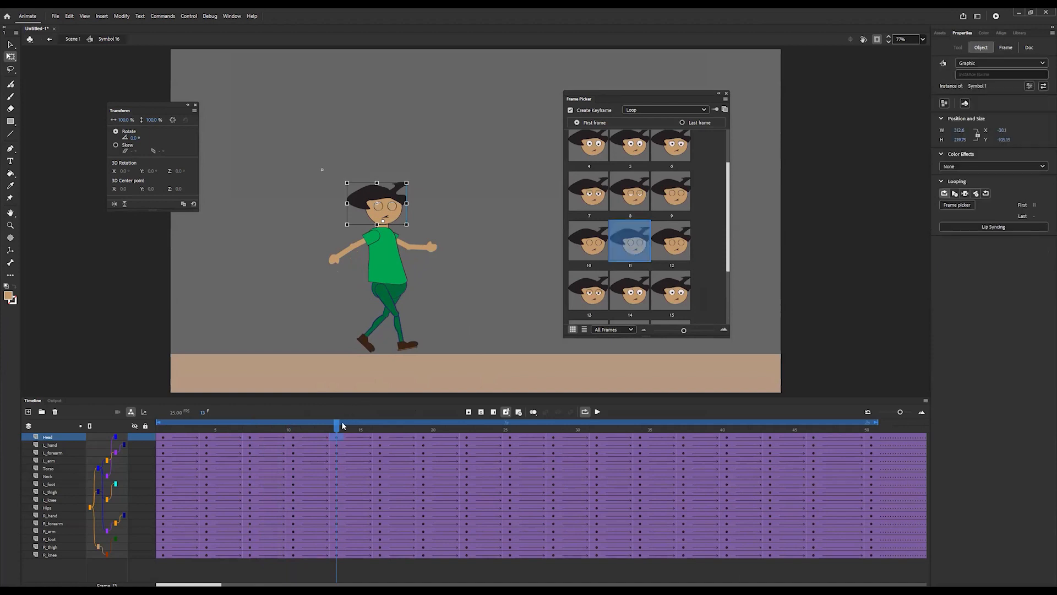
pyautogui.click(677, 248)
# - Play back the walk cycle to check the blink, and stop the playback
pyautogui.moveTo(338, 429); pyautogui.dragTo(375, 430)
pyautogui.click(596, 413)
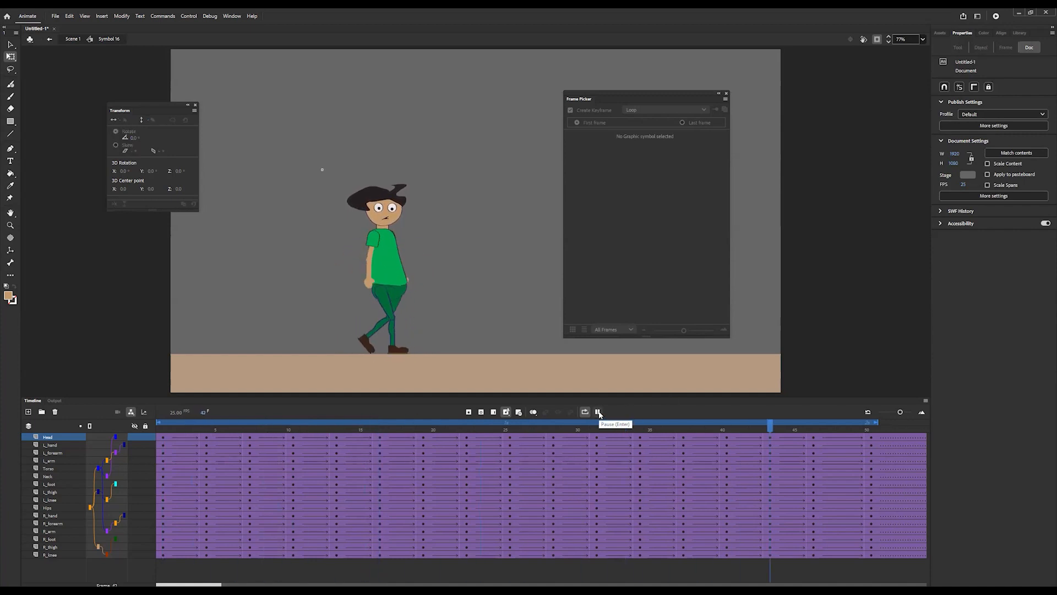
pyautogui.click(598, 412)
# - Review which head frames are picked at the Head layer's keyframes on frames 34, 7, 10 and 13
pyautogui.click(641, 438)
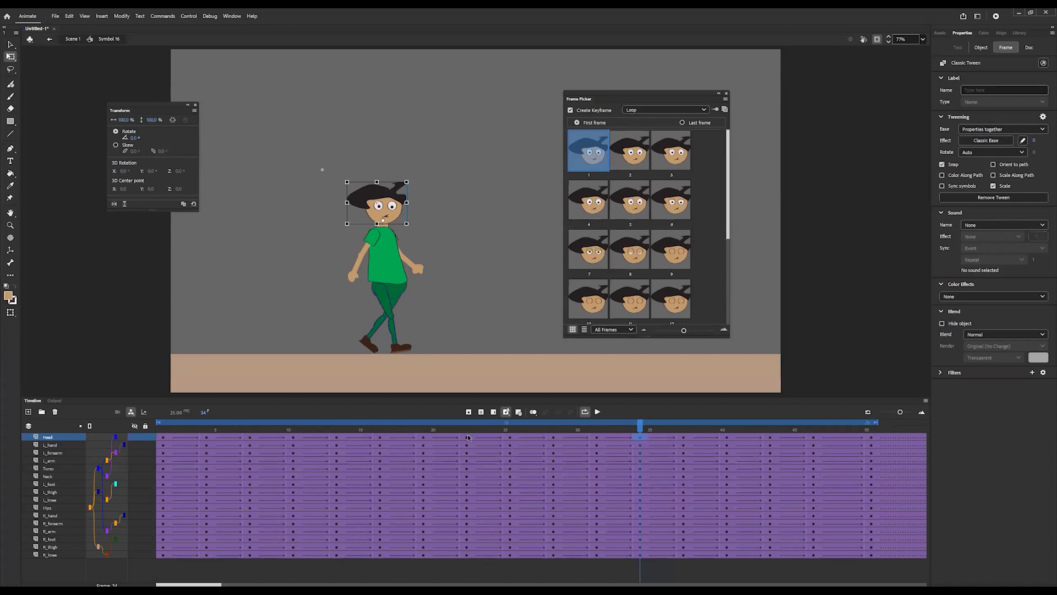
pyautogui.click(289, 430)
pyautogui.click(249, 438)
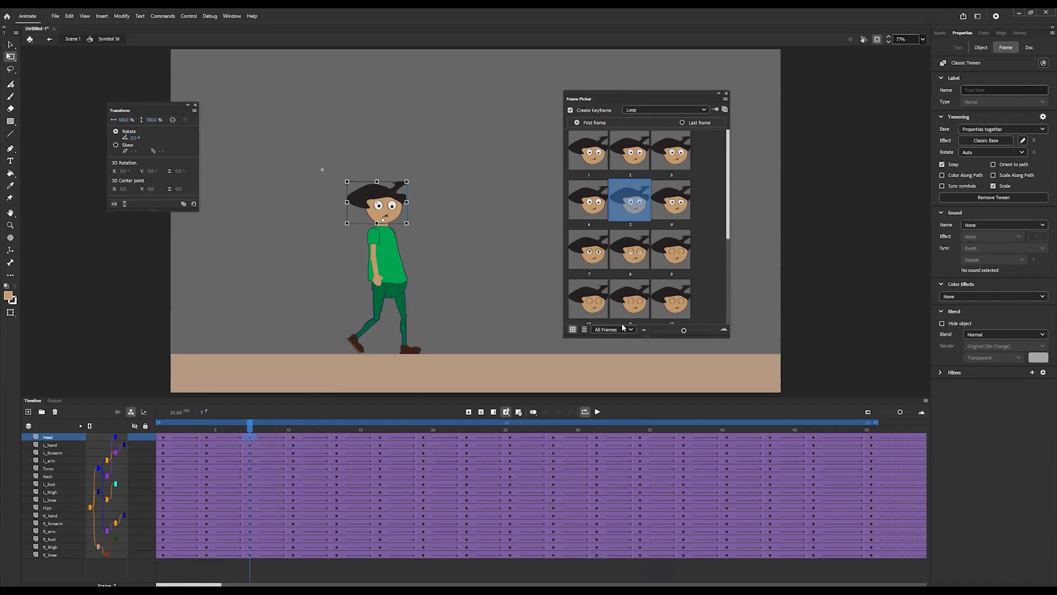
pyautogui.click(293, 438)
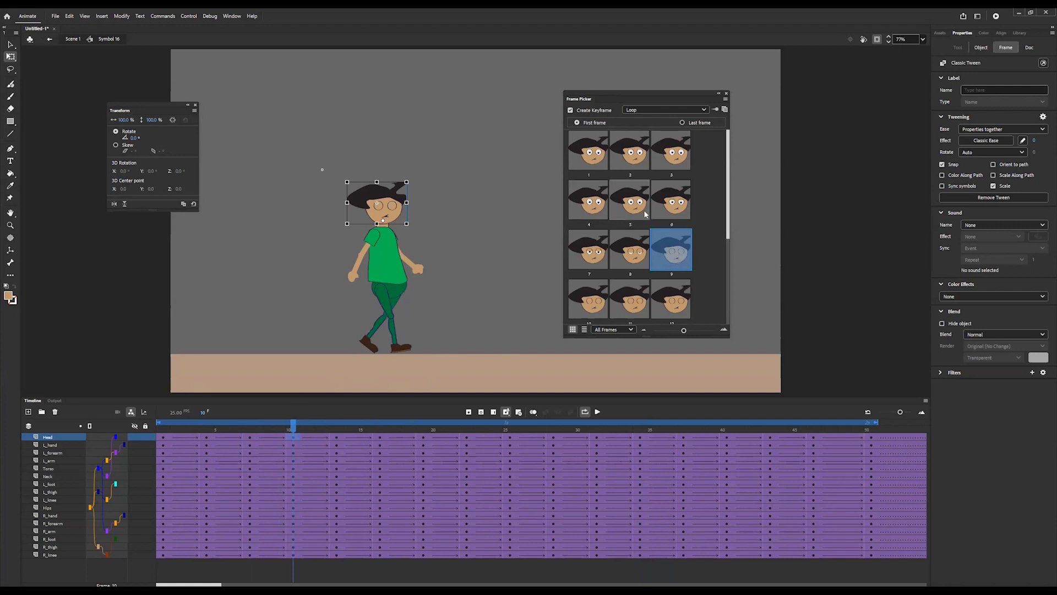
pyautogui.click(335, 438)
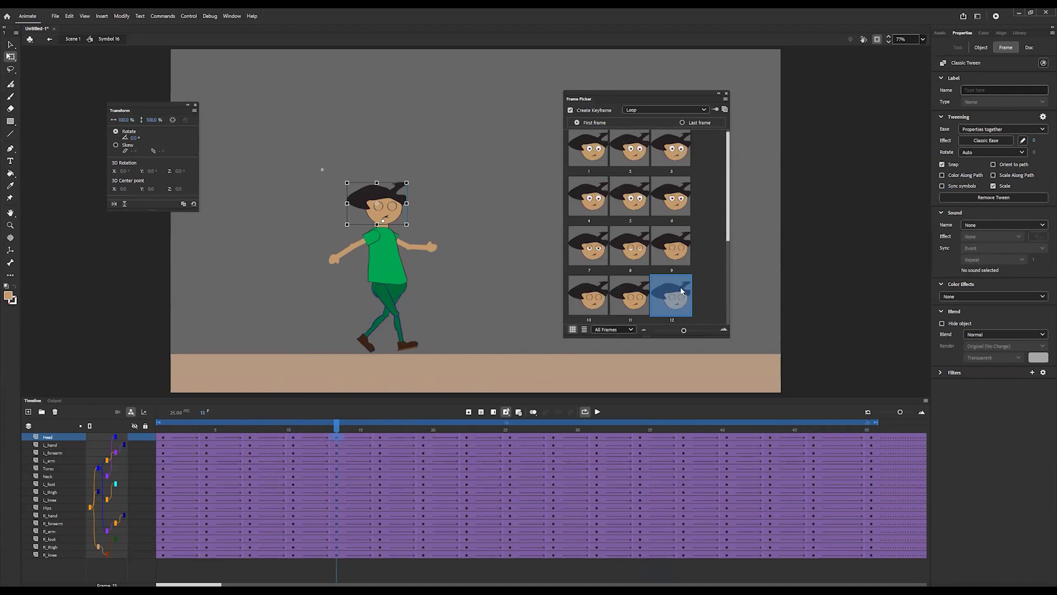
pyautogui.scroll(-2, 688, 294)
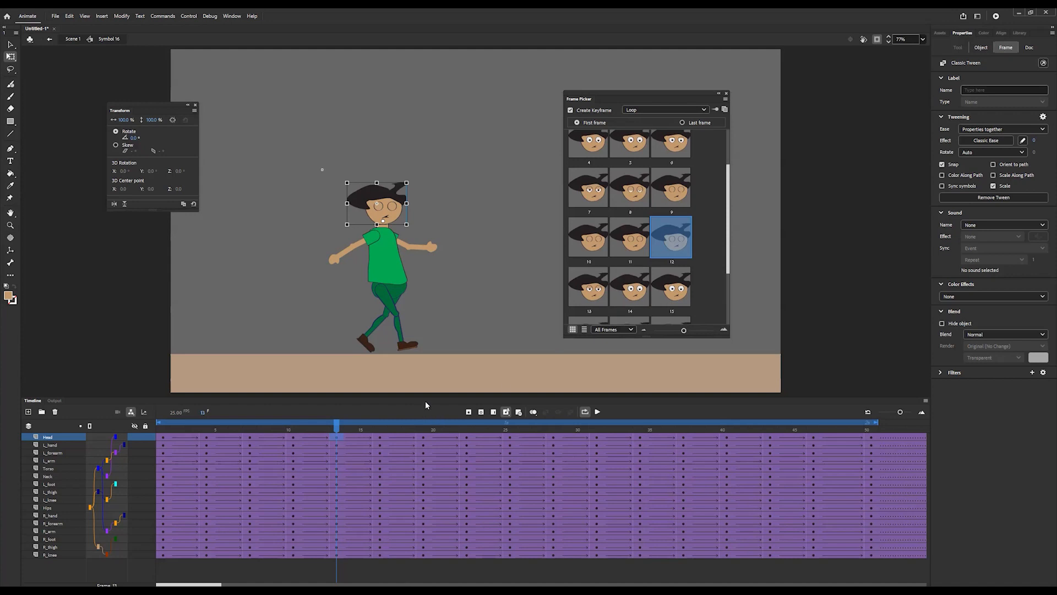
# - Play back the walk cycle once more, return to Scene 1 and play the whole scene
pyautogui.click(597, 412)
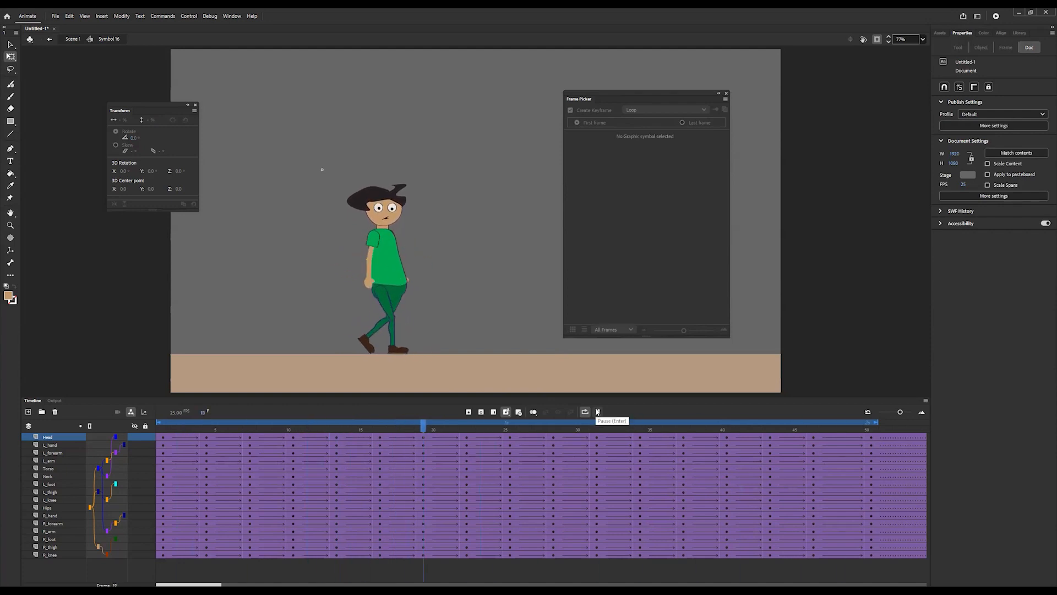
pyautogui.click(597, 411)
pyautogui.click(72, 40)
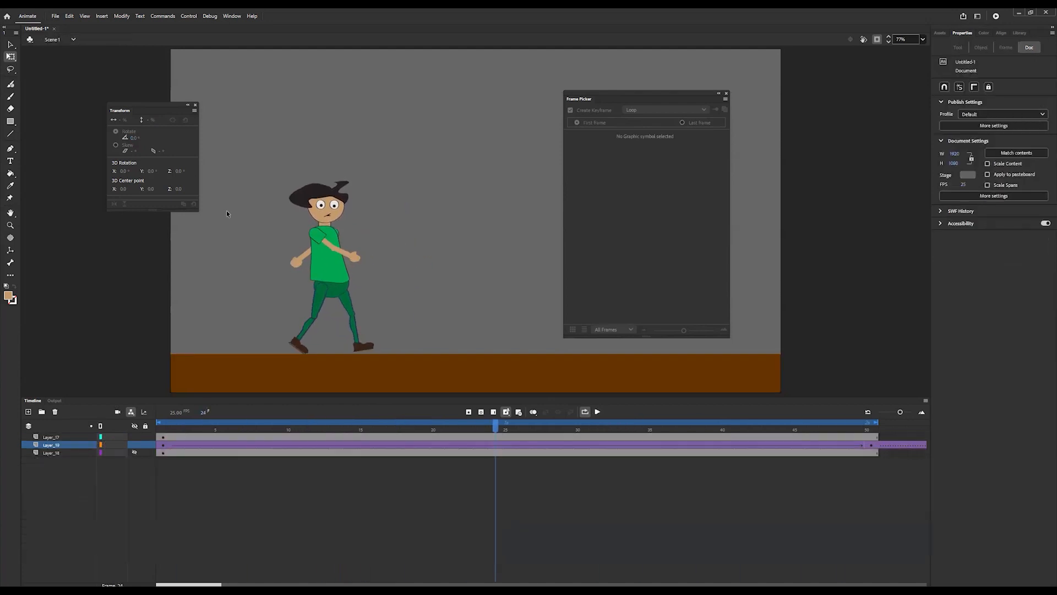
pyautogui.click(598, 412)
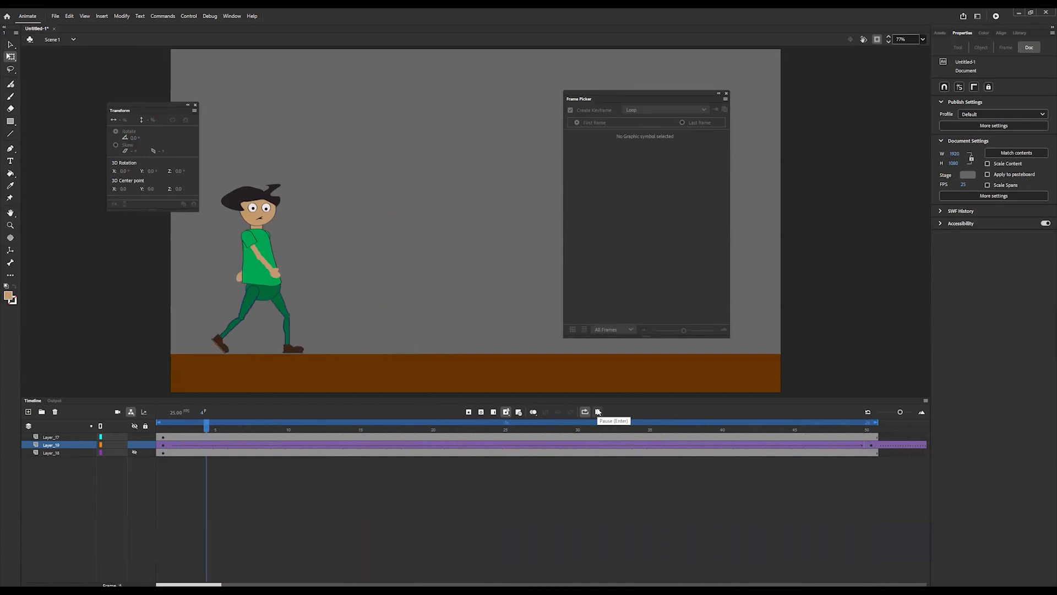
# - Stop the scene playback, open the head symbol inside the character's walk-cycle symbol and add a new layer at the top
pyautogui.click(597, 412)
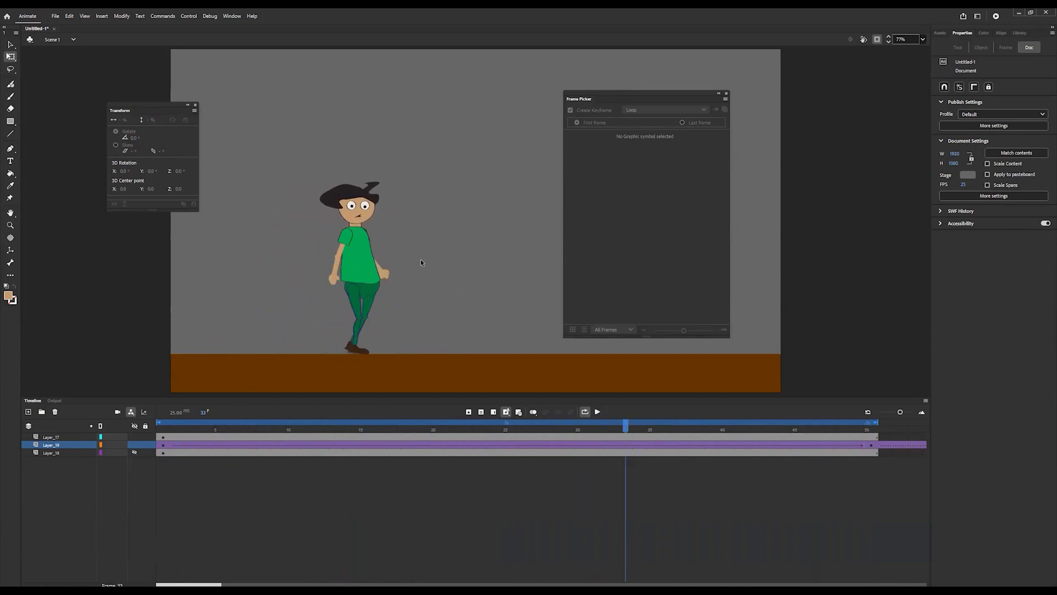
pyautogui.doubleClick(357, 270)
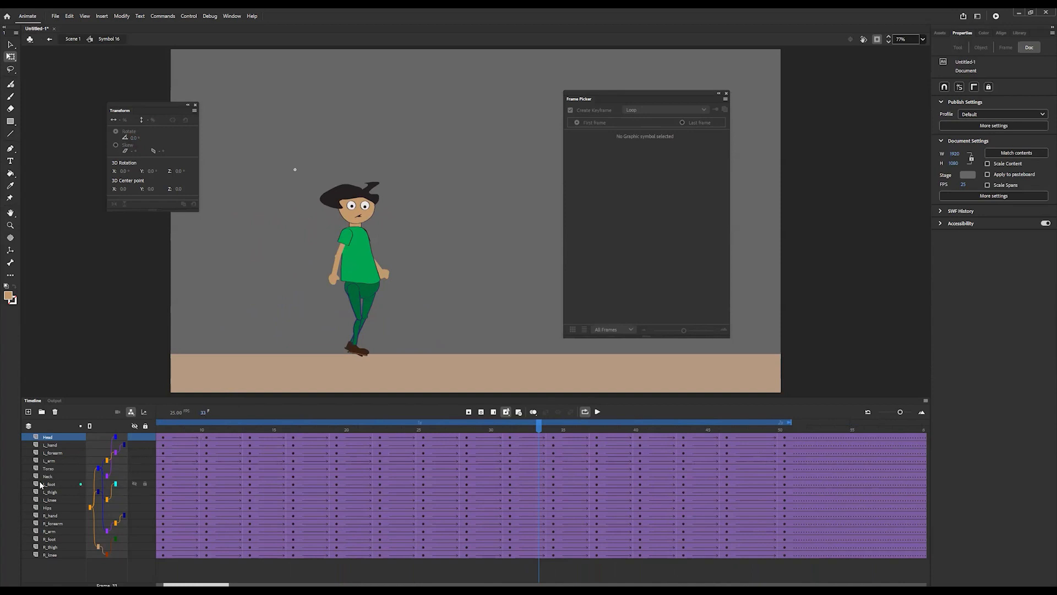
pyautogui.doubleClick(359, 226)
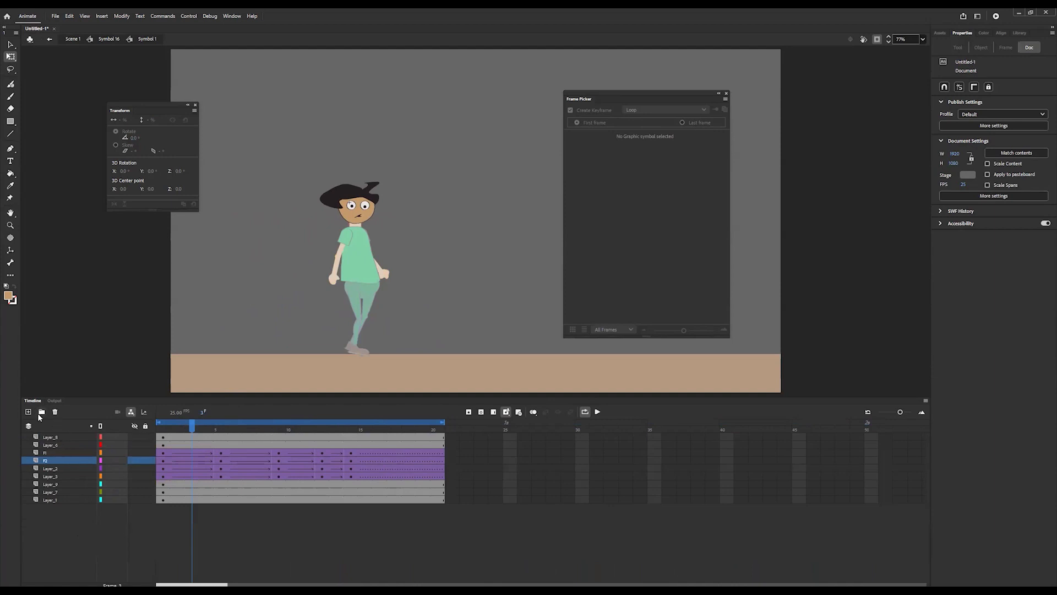
pyautogui.click(29, 412)
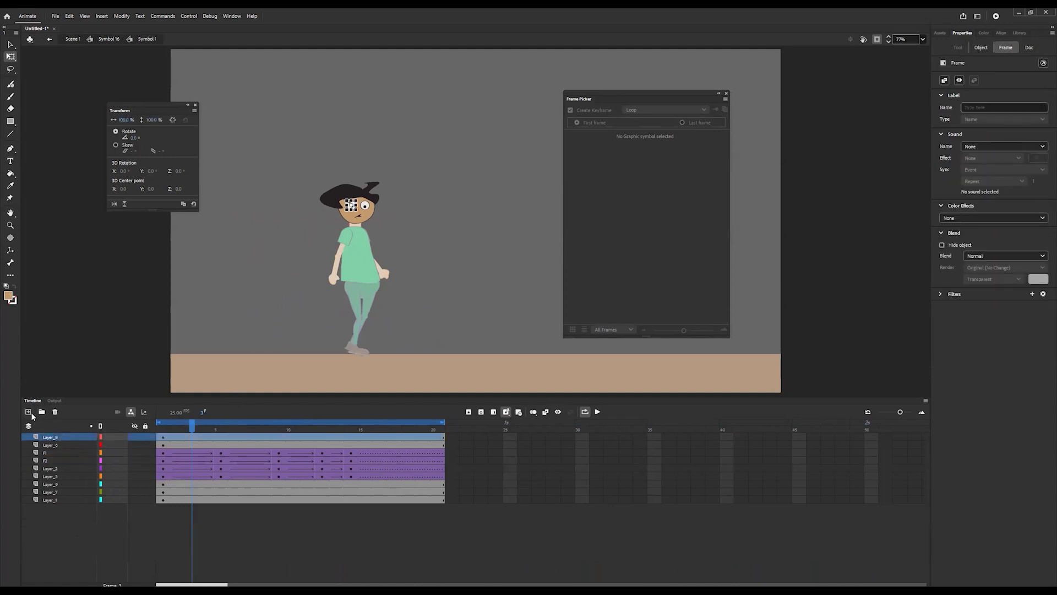
# - Import "Creative mouth sync flat set for web design [Converted].ai" from the Computer Animation I - ANI folder onto the stage at frame 1
pyautogui.moveTo(189, 430); pyautogui.dragTo(162, 431)
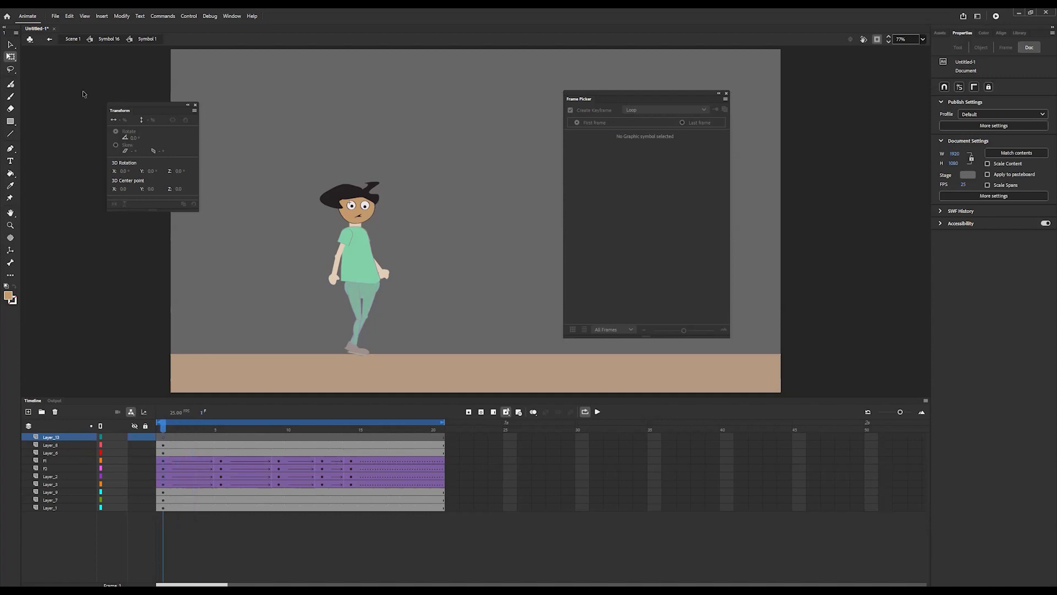
pyautogui.click(55, 16)
pyautogui.moveTo(97, 137)
pyautogui.click(194, 138)
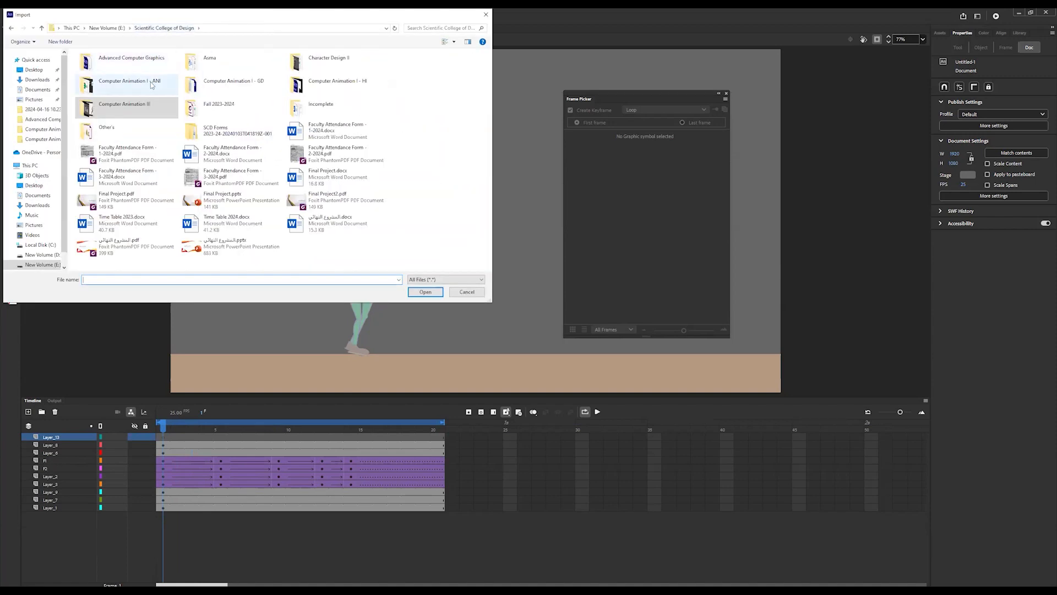
pyautogui.doubleClick(130, 83)
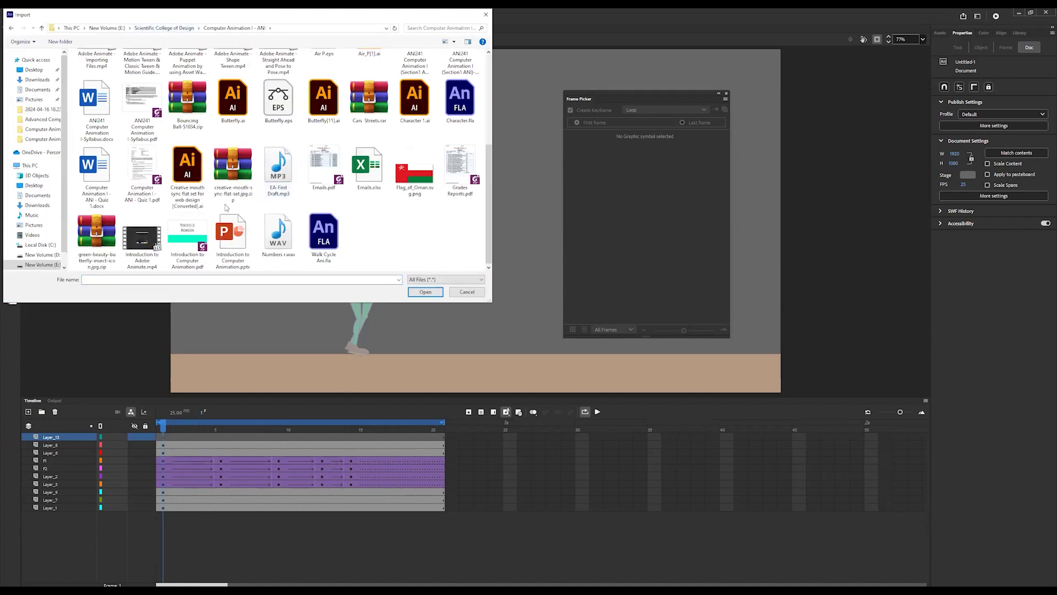
pyautogui.click(185, 198)
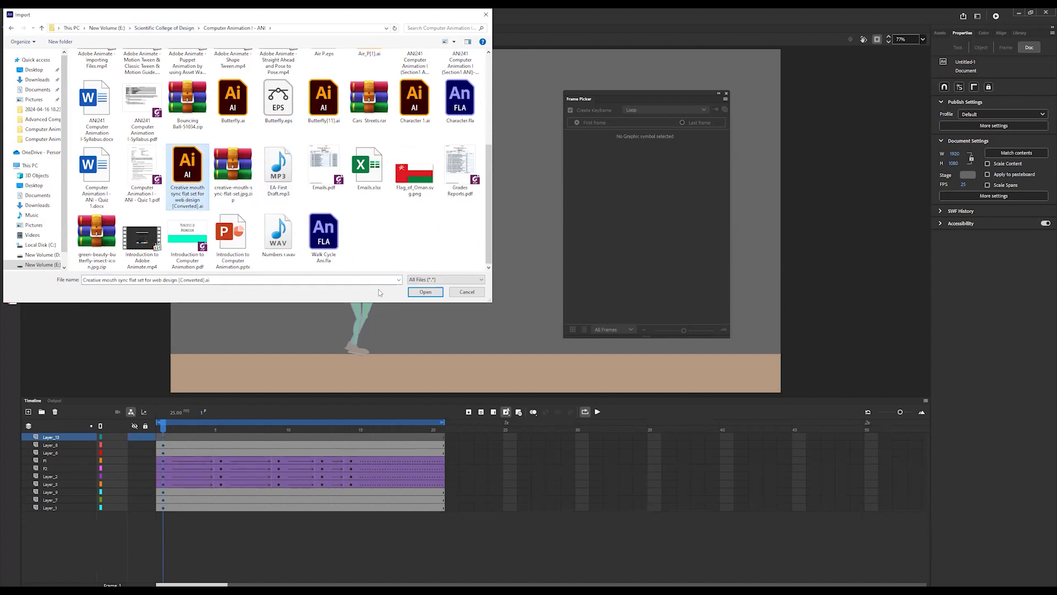
pyautogui.click(426, 292)
pyautogui.click(619, 427)
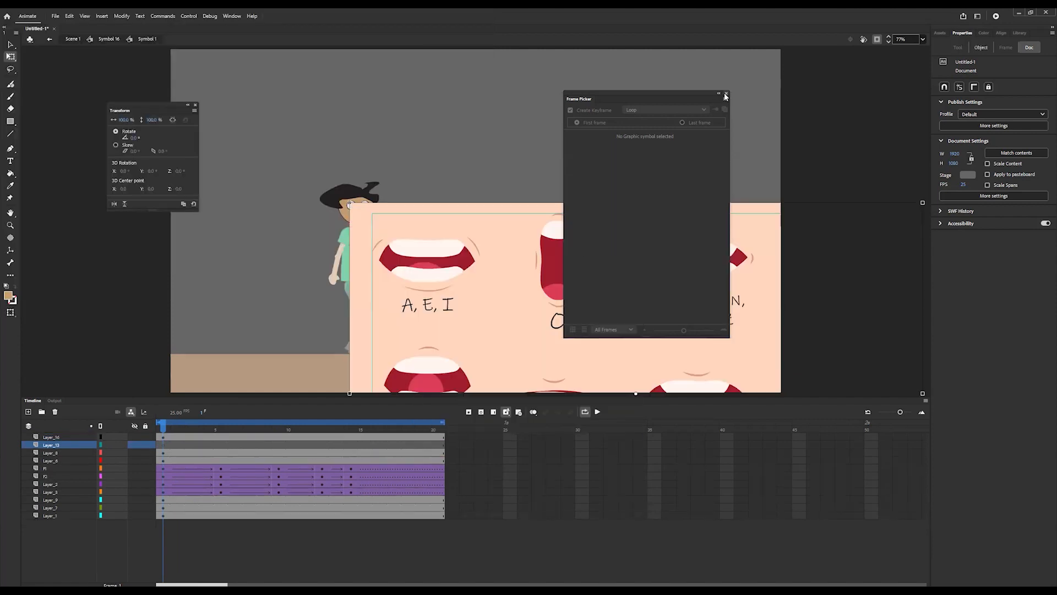
# - Close the Frame Picker and scale the imported mouth chart down proportionally to about 360 by 240 px beside the character's face
pyautogui.click(726, 95)
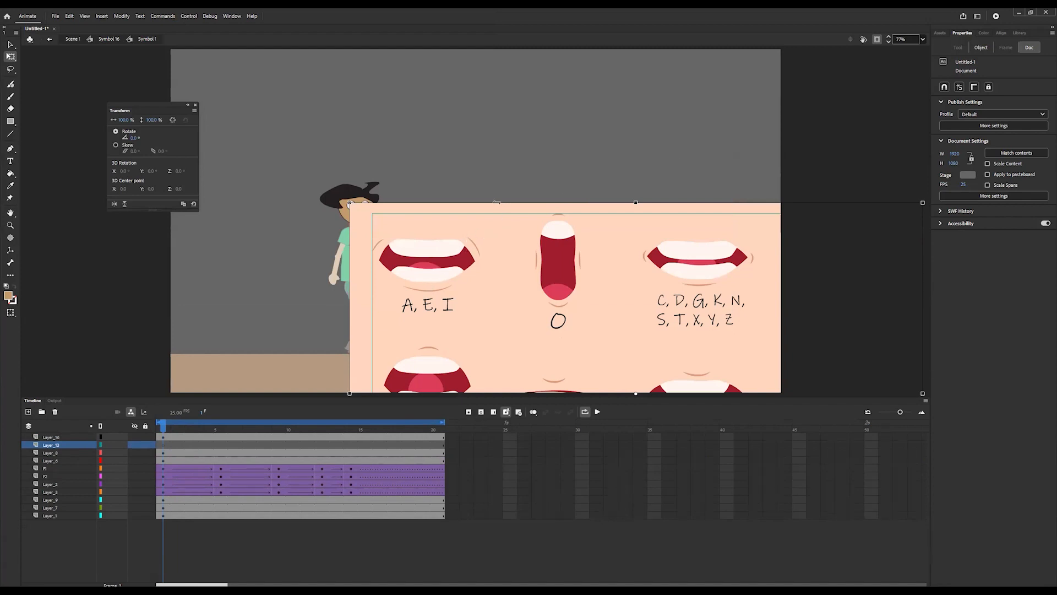
pyautogui.scroll(-2, 506, 230)
pyautogui.scroll(-3, 543, 240)
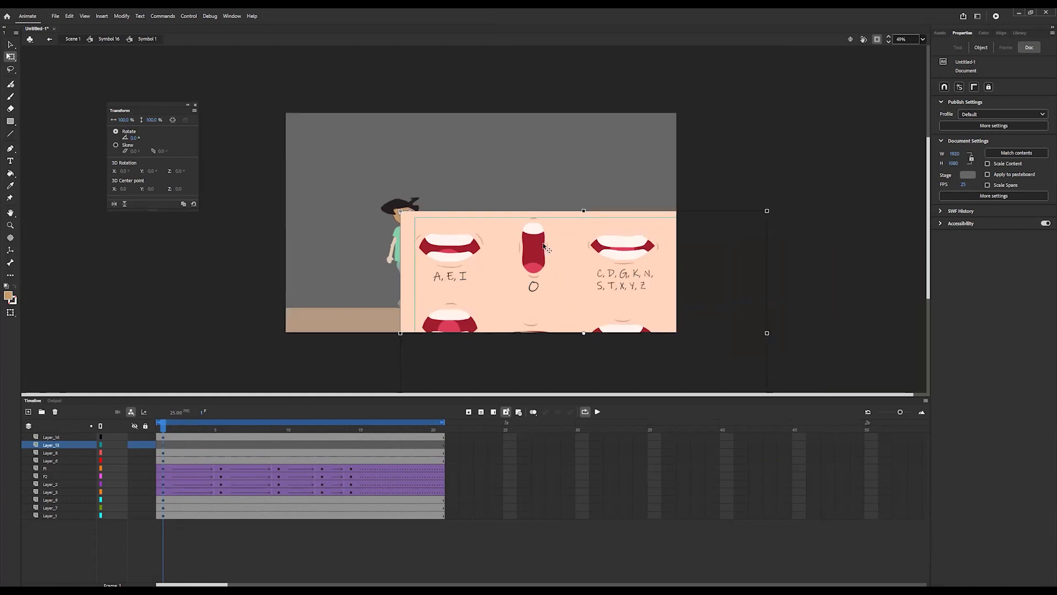
pyautogui.scroll(-1, 618, 283)
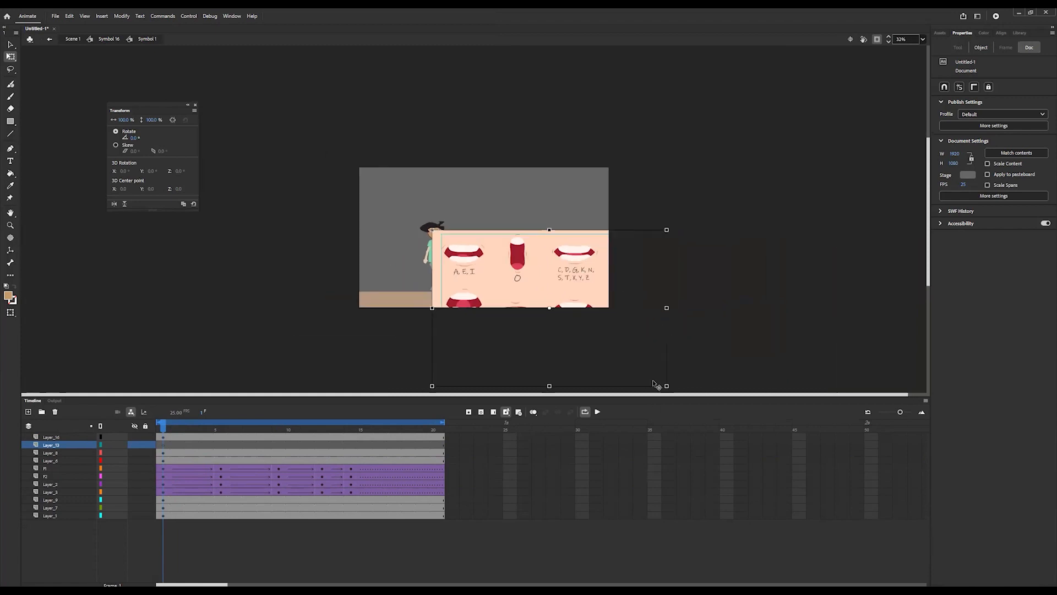
pyautogui.moveTo(665, 386); pyautogui.dragTo(475, 240)
pyautogui.scroll(8, 477, 237)
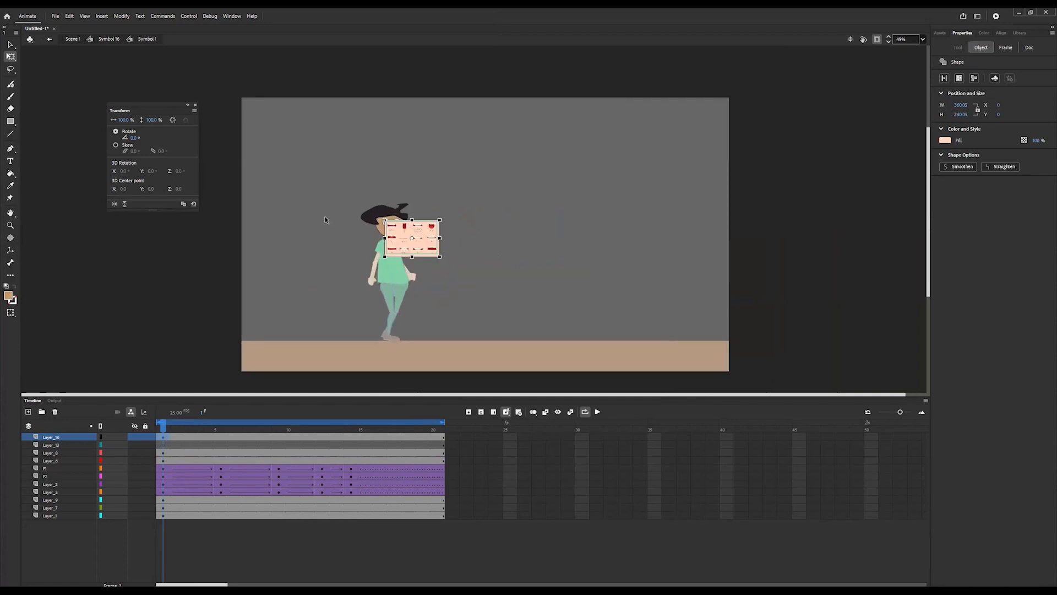
pyautogui.scroll(4, 550, 257)
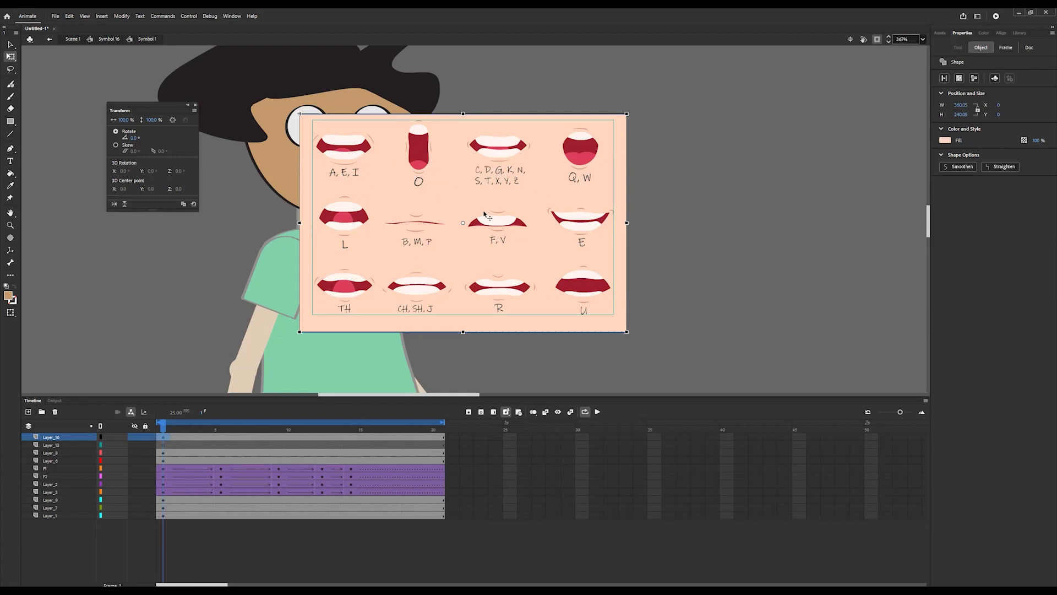
# - Move the mouth chart slightly down off the eyes and delete its peach background rectangle
pyautogui.moveTo(439, 165); pyautogui.dragTo(447, 212)
pyautogui.doubleClick(470, 236)
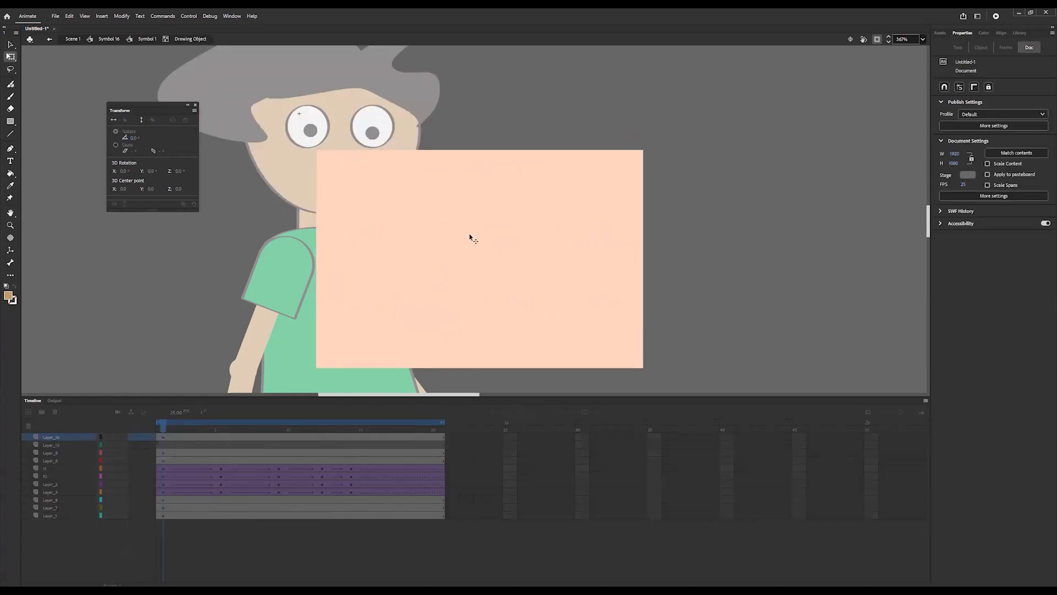
pyautogui.click(467, 236)
pyautogui.press('Delete')
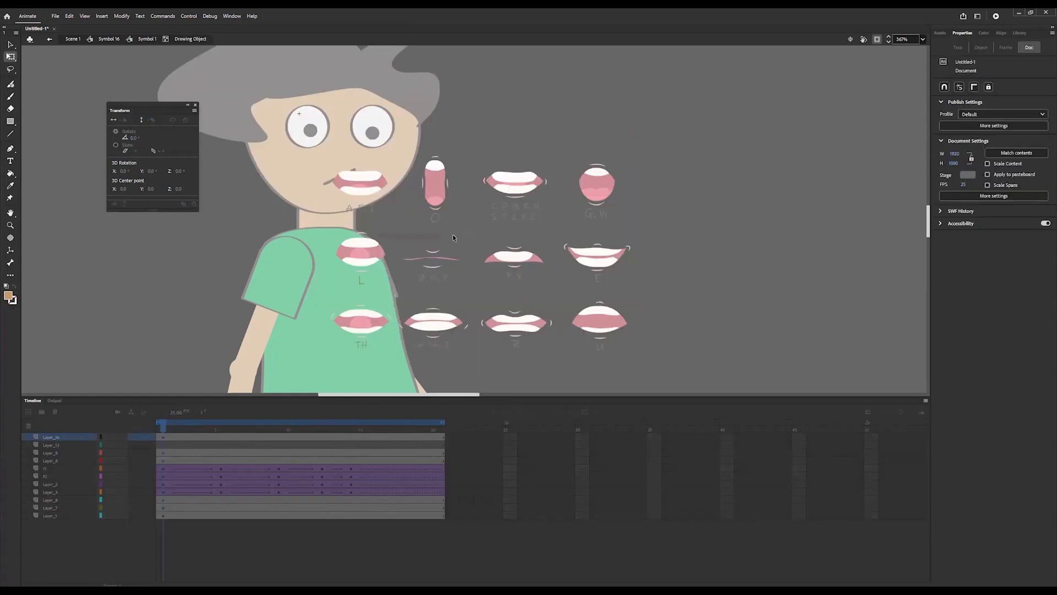
pyautogui.doubleClick(357, 208)
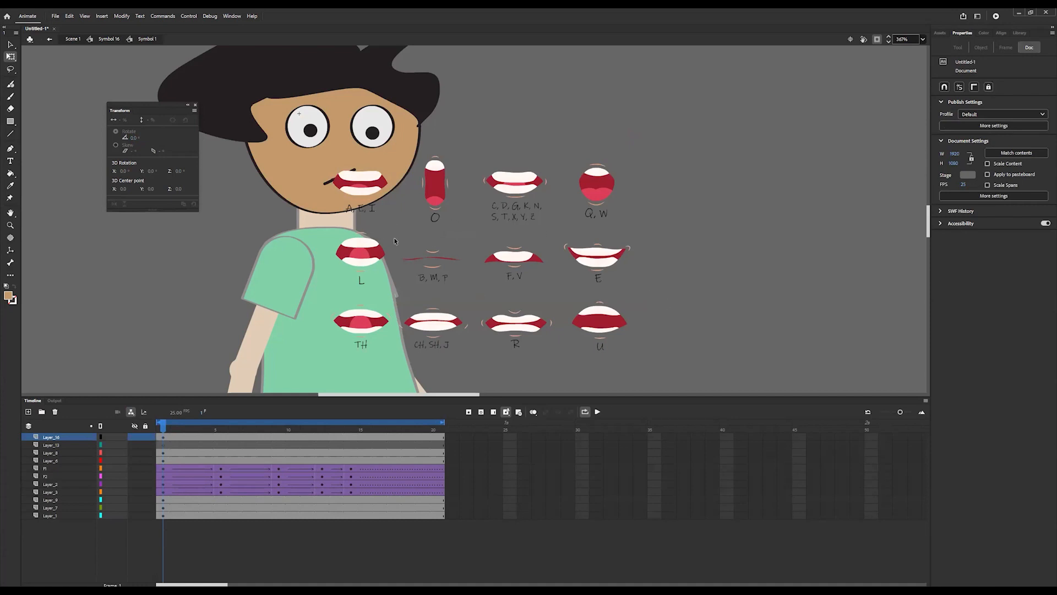
# - Delete the "A, E, I" and "O" letter captions from inside the first two mouth groups of the chart's top row
pyautogui.doubleClick(371, 213)
pyautogui.doubleClick(371, 213)
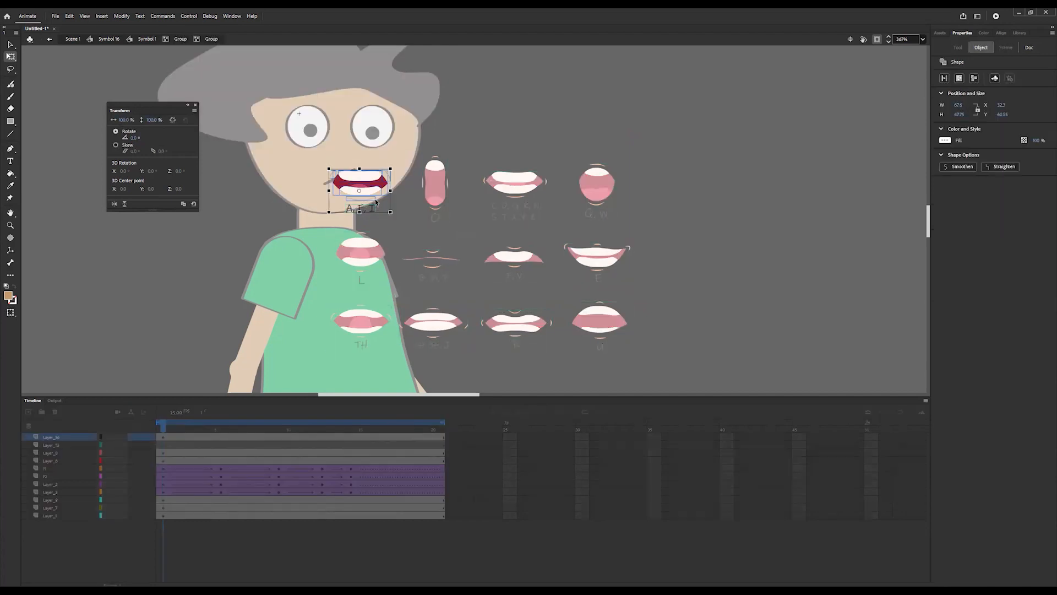
pyautogui.click(392, 212)
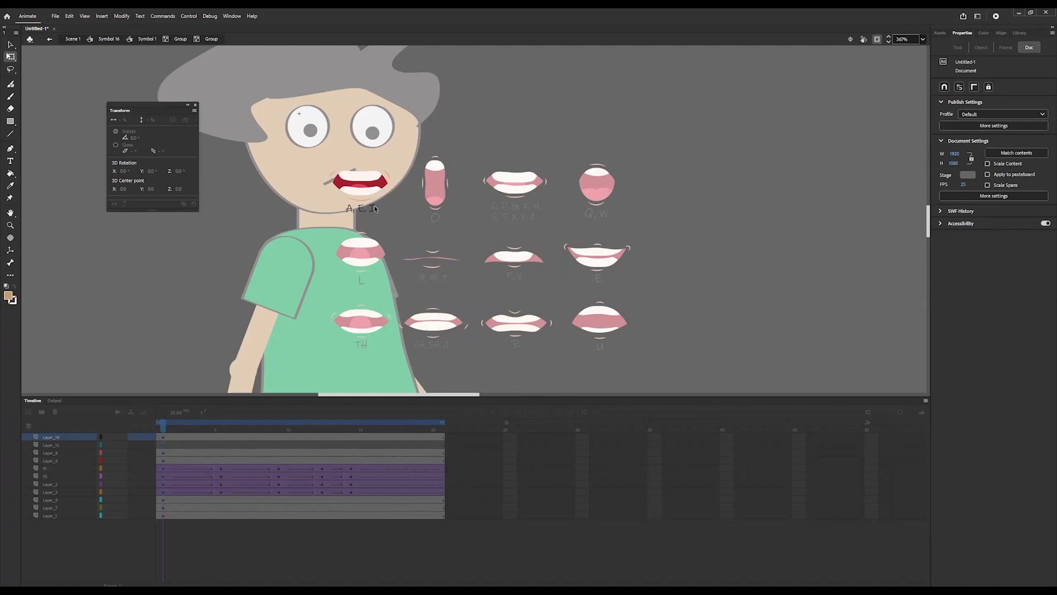
pyautogui.click(372, 213)
pyautogui.press('Delete')
pyautogui.doubleClick(438, 200)
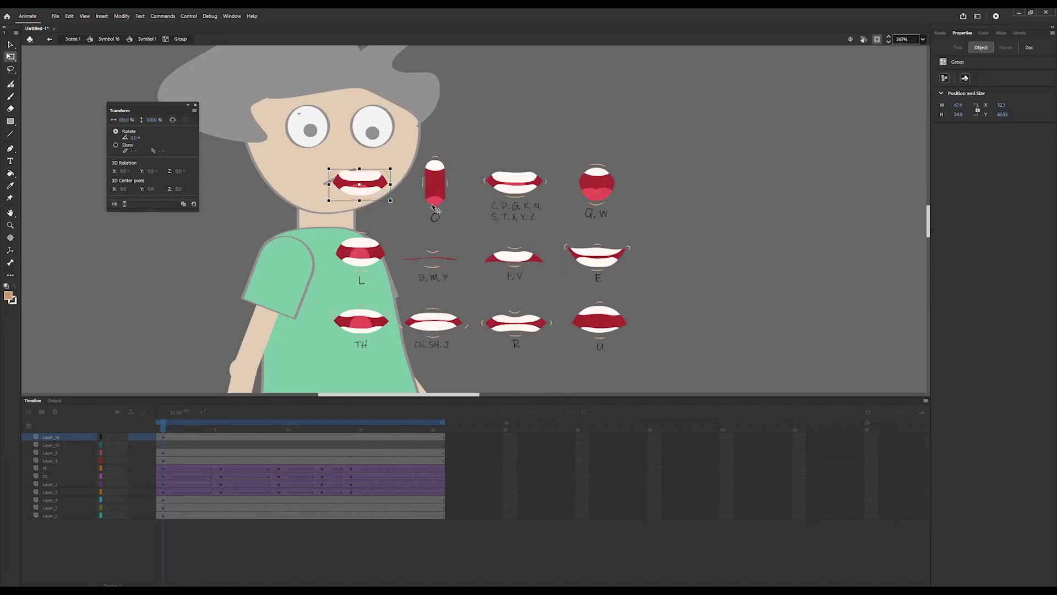
pyautogui.click(438, 219)
pyautogui.doubleClick(438, 219)
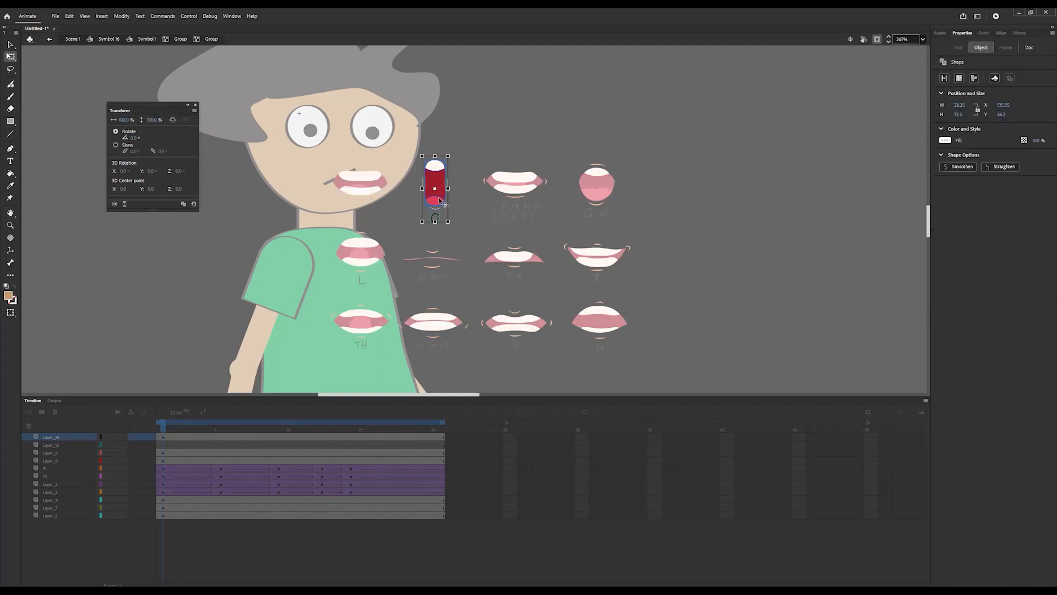
pyautogui.click(515, 186)
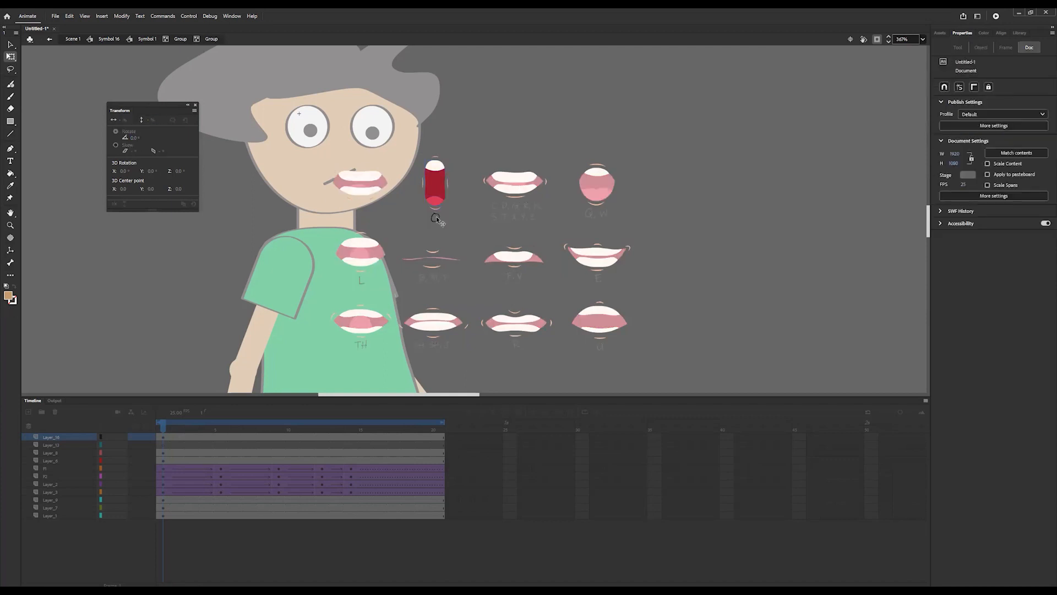
# - Delete the "C, D, G, K, N, S, T, X, Y, Z" and "Q, W" captions from the last two mouth groups in the top row
pyautogui.doubleClick(524, 189)
pyautogui.doubleClick(521, 186)
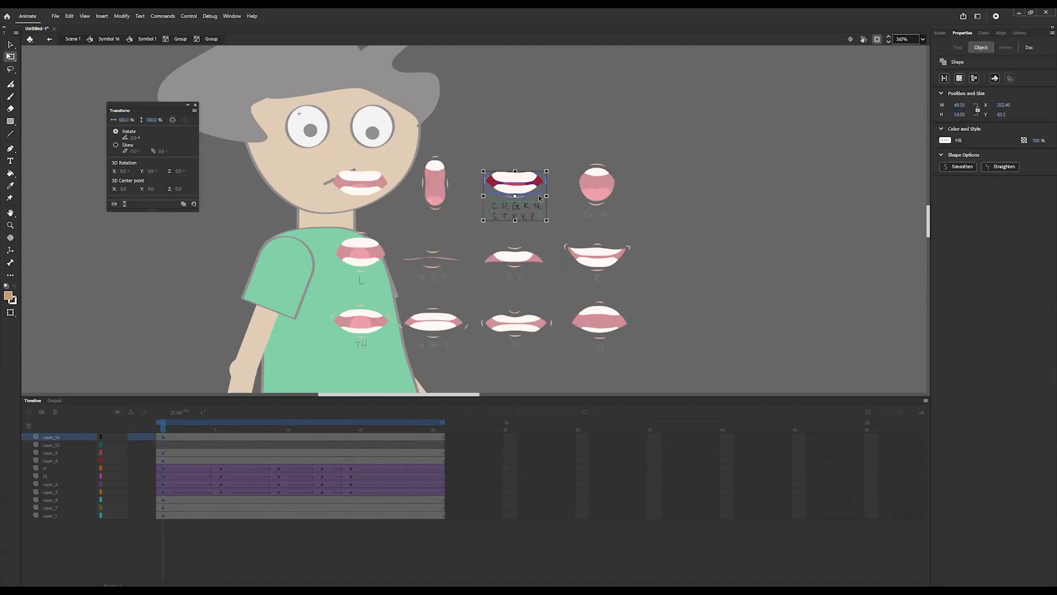
pyautogui.click(582, 187)
pyautogui.click(528, 208)
pyautogui.press('Delete')
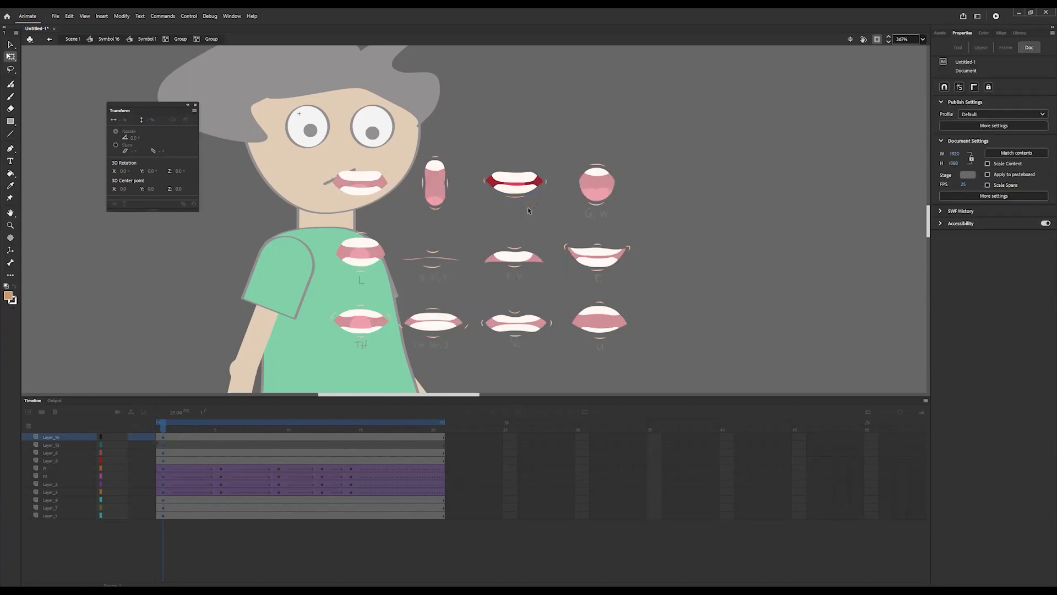
pyautogui.doubleClick(600, 202)
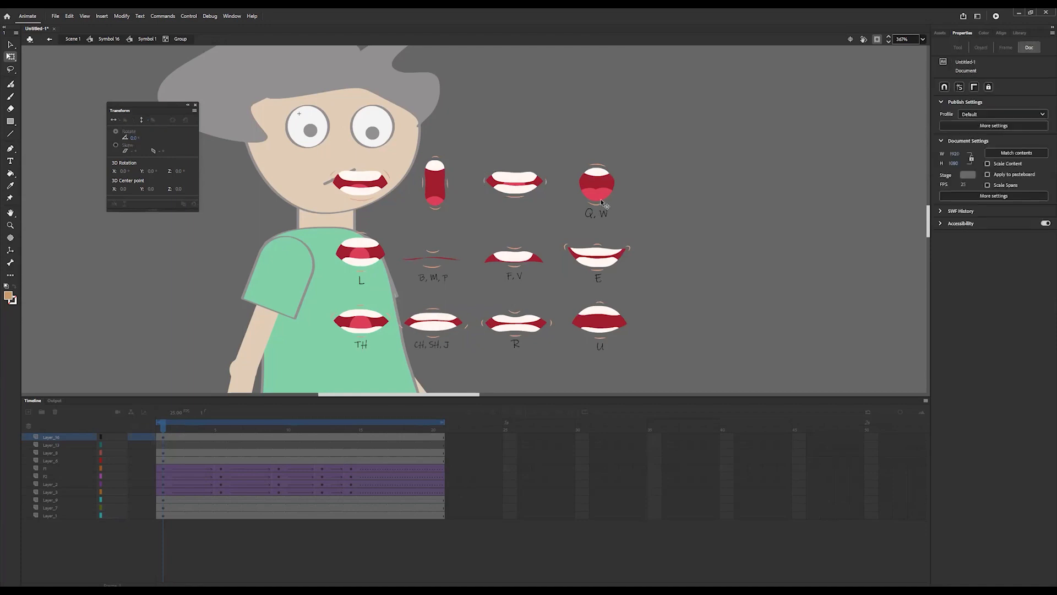
pyautogui.click(604, 205)
pyautogui.doubleClick(604, 216)
pyautogui.click(604, 216)
pyautogui.press('Delete')
# - Delete the "L" and "B, M, P" captions from the first two mouth groups in the middle row
pyautogui.doubleClick(369, 261)
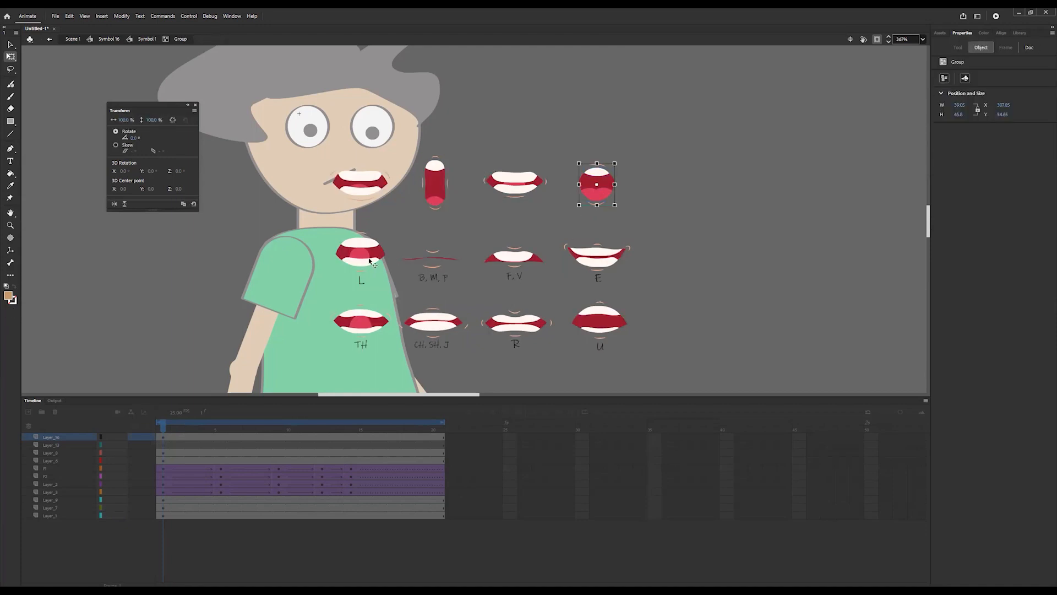
pyautogui.doubleClick(375, 258)
pyautogui.click(430, 264)
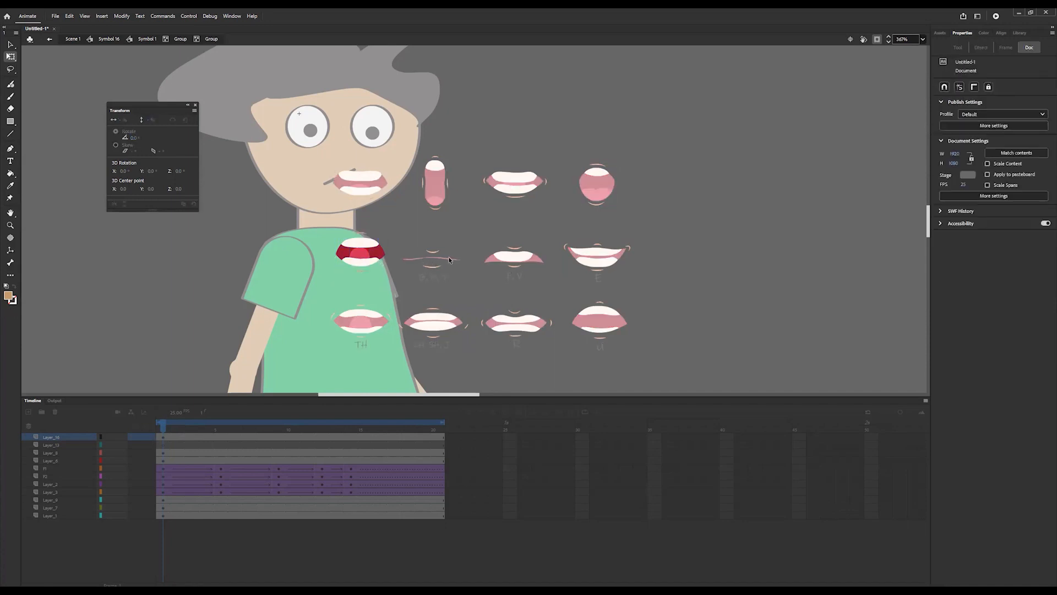
pyautogui.doubleClick(447, 262)
pyautogui.click(510, 257)
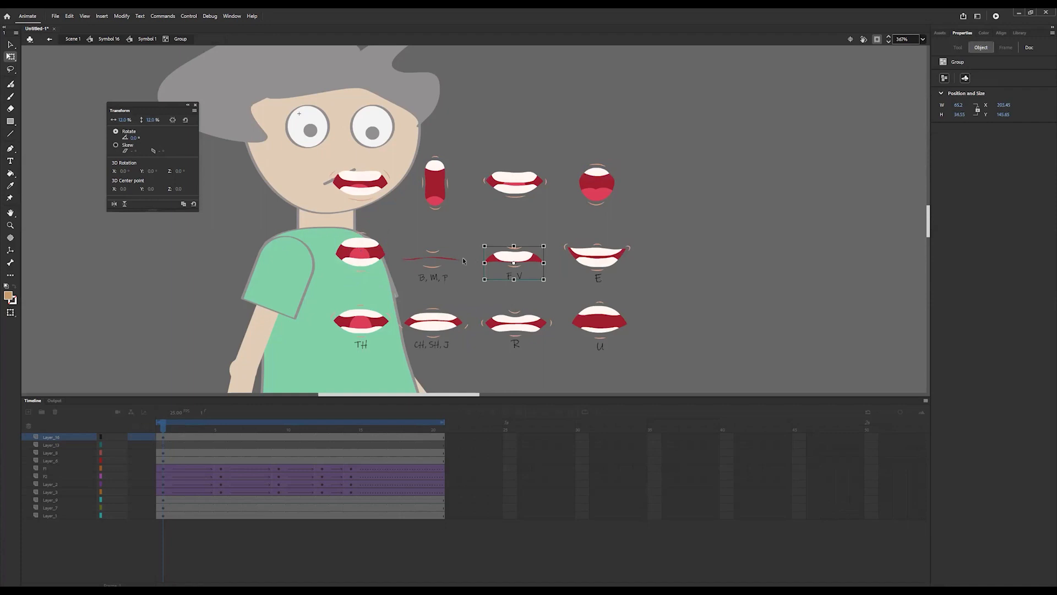
pyautogui.click(456, 261)
pyautogui.doubleClick(435, 281)
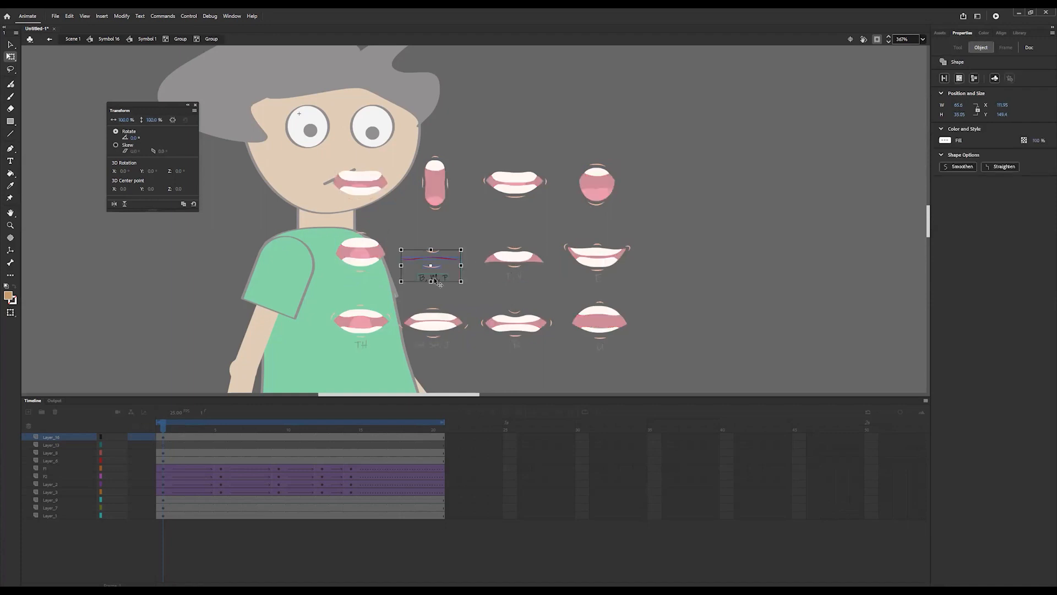
pyautogui.click(441, 278)
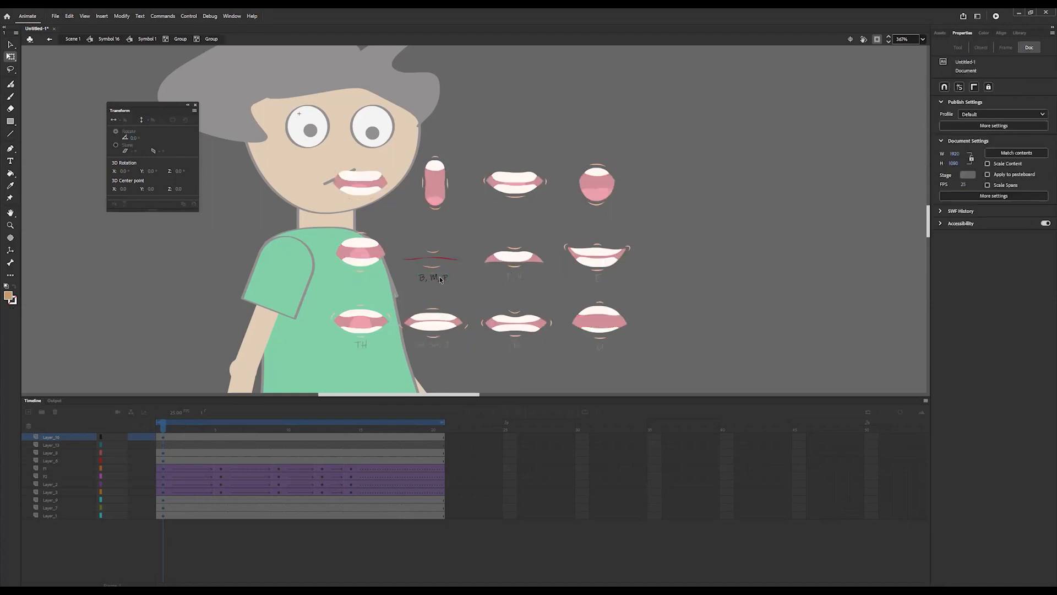
pyautogui.doubleClick(438, 276)
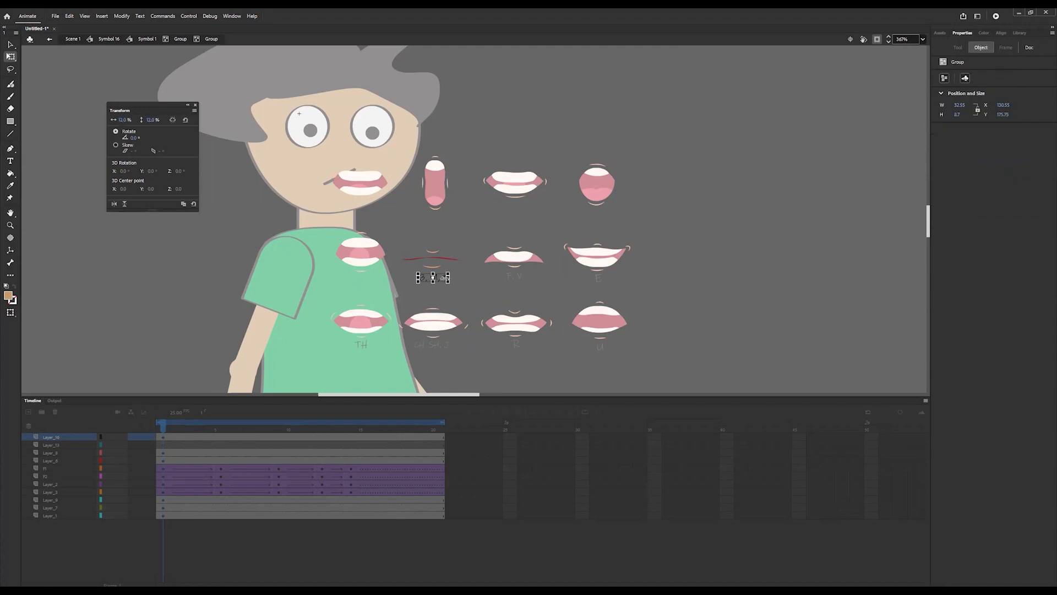
# - Delete the "F, V" and "E" captions from the last two mouth groups in the middle row
pyautogui.doubleClick(521, 261)
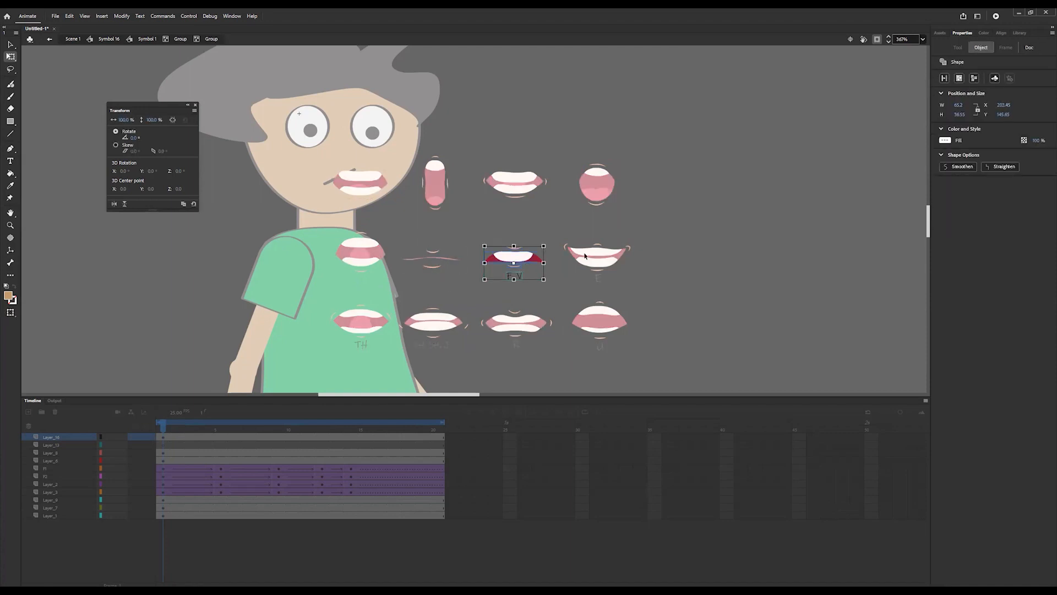
pyautogui.click(585, 256)
pyautogui.click(520, 275)
pyautogui.press('Delete')
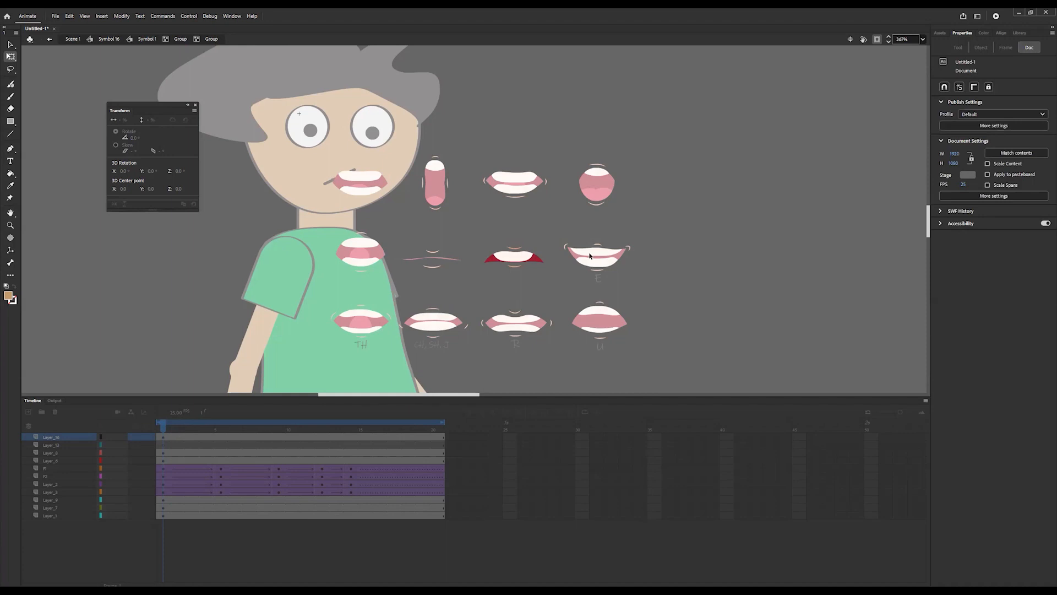
pyautogui.click(590, 256)
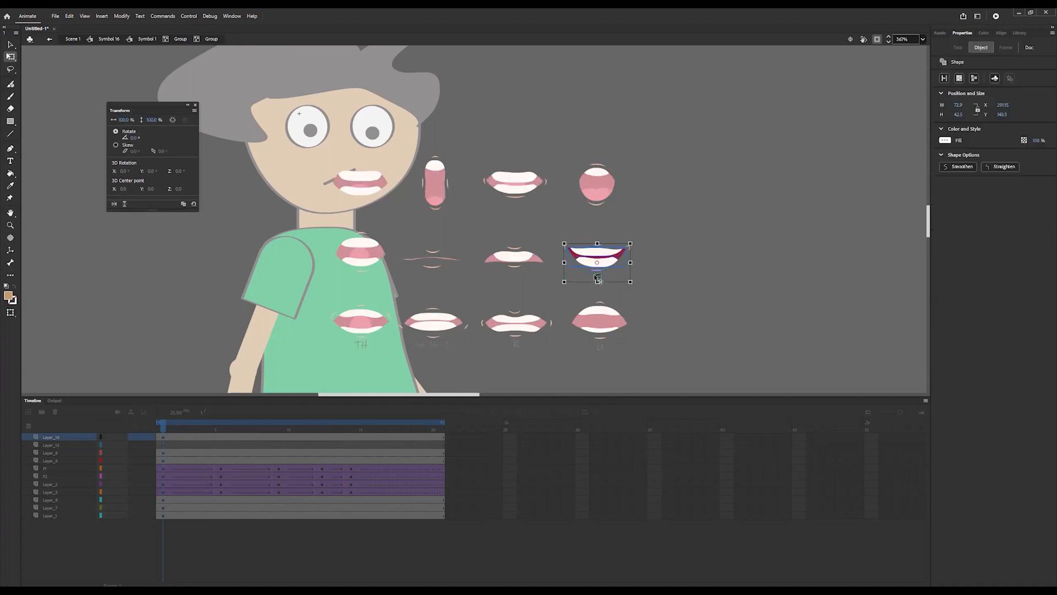
pyautogui.click(598, 309)
pyautogui.click(598, 278)
pyautogui.press('Delete')
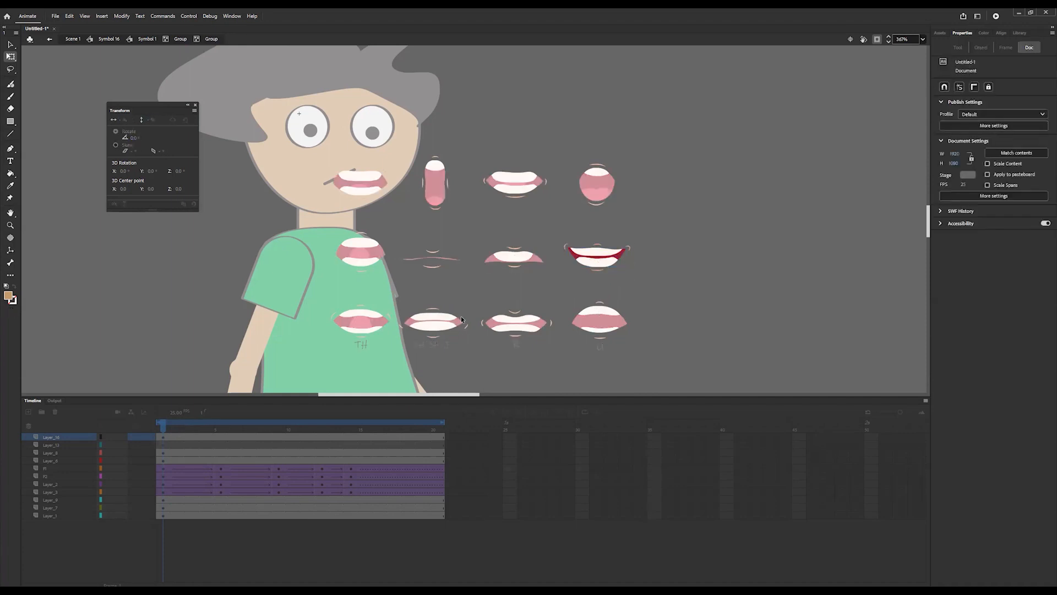
# - Delete the "TH" and "CH, SH, J" captions from inside the first two mouth groups in the chart's bottom row
pyautogui.doubleClick(362, 325)
pyautogui.doubleClick(363, 325)
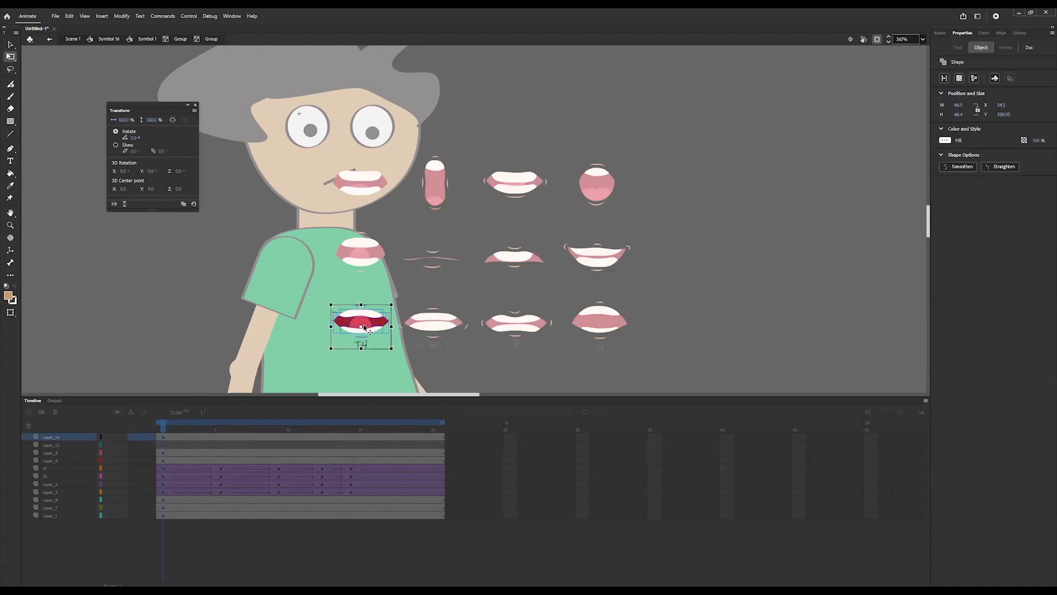
pyautogui.click(423, 326)
pyautogui.click(364, 344)
pyautogui.press('Delete')
pyautogui.doubleClick(433, 327)
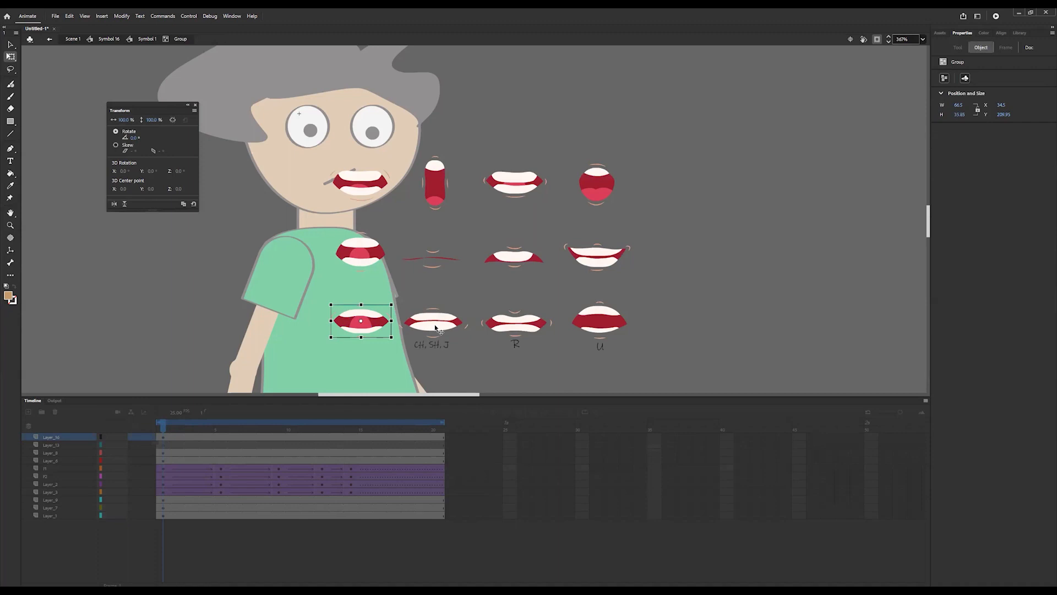
pyautogui.doubleClick(435, 327)
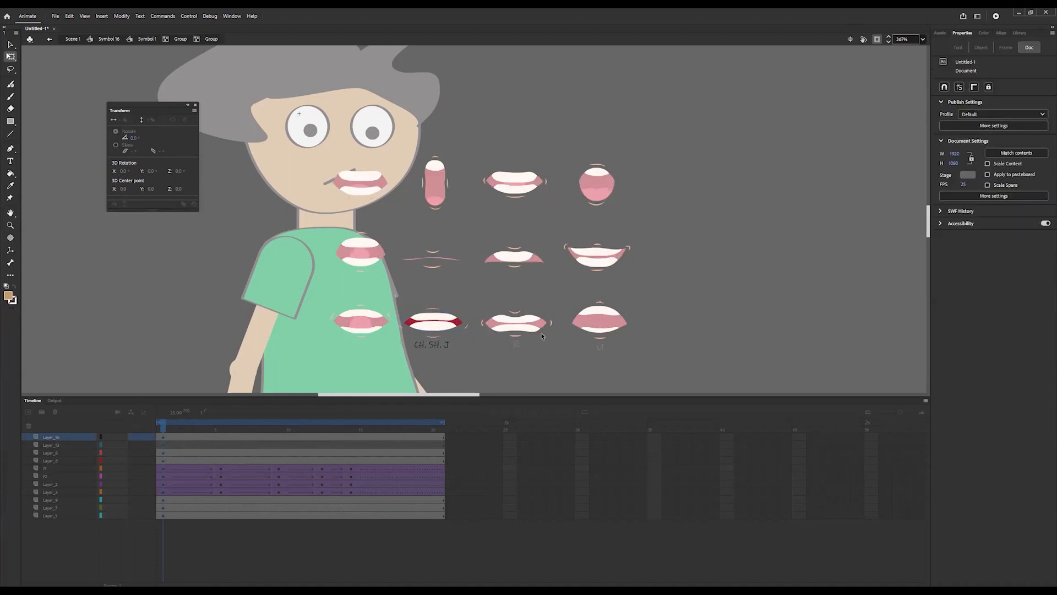
pyautogui.doubleClick(436, 347)
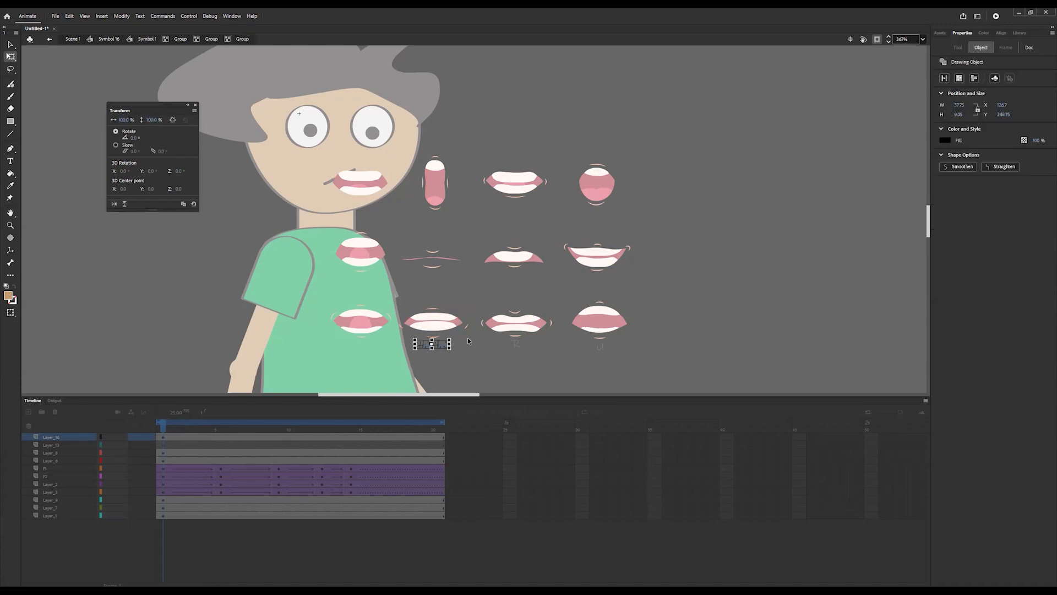
pyautogui.click(485, 330)
# - Delete the "R" and "U" captions from the last two mouth groups in the bottom row
pyautogui.doubleClick(509, 322)
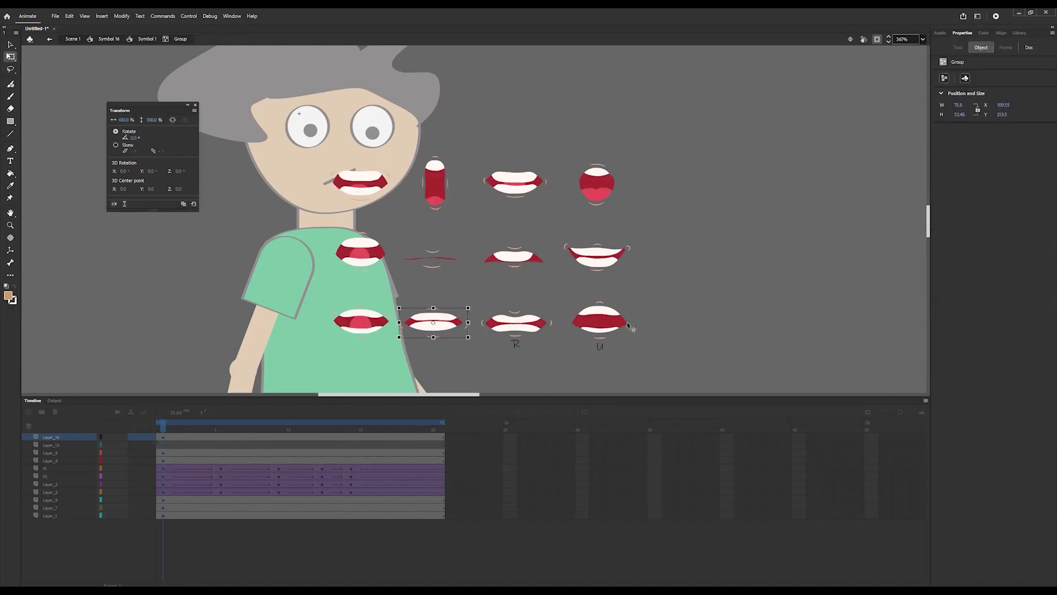
pyautogui.click(602, 321)
pyautogui.click(524, 329)
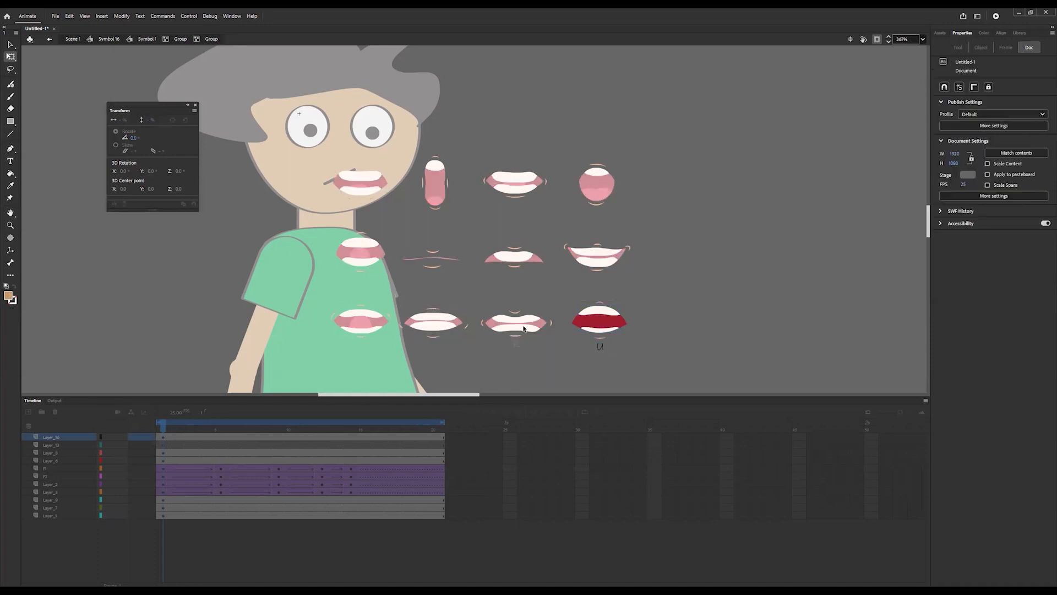
pyautogui.doubleClick(598, 330)
pyautogui.doubleClick(511, 330)
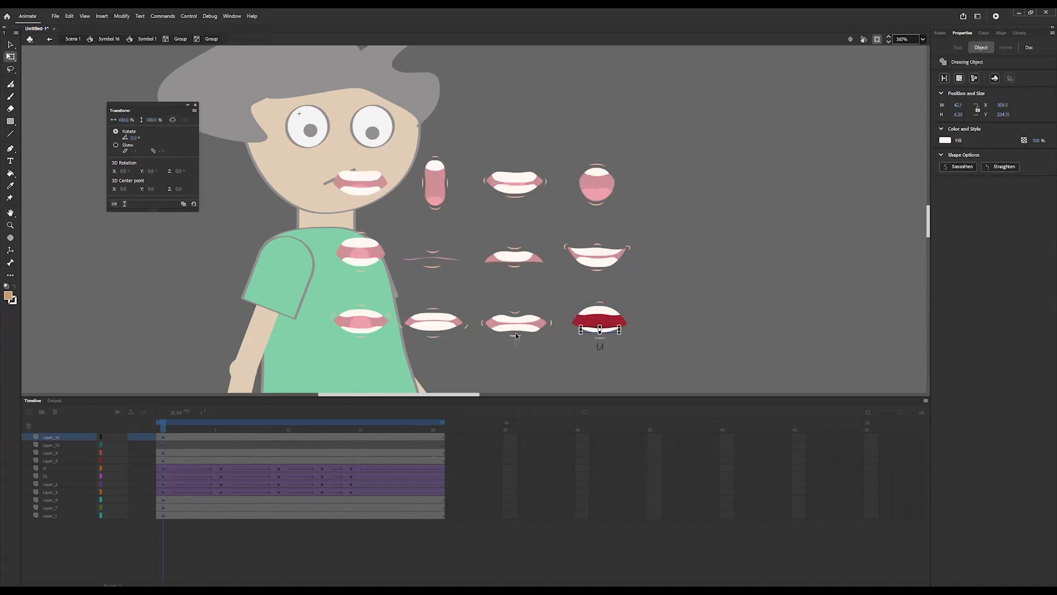
pyautogui.click(524, 328)
pyautogui.click(522, 329)
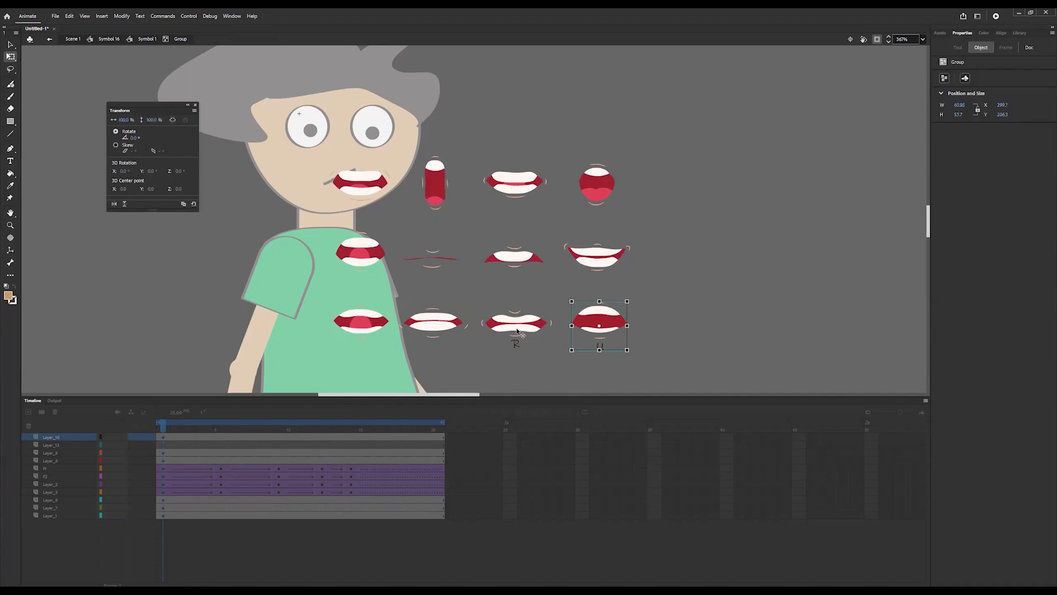
pyautogui.click(517, 344)
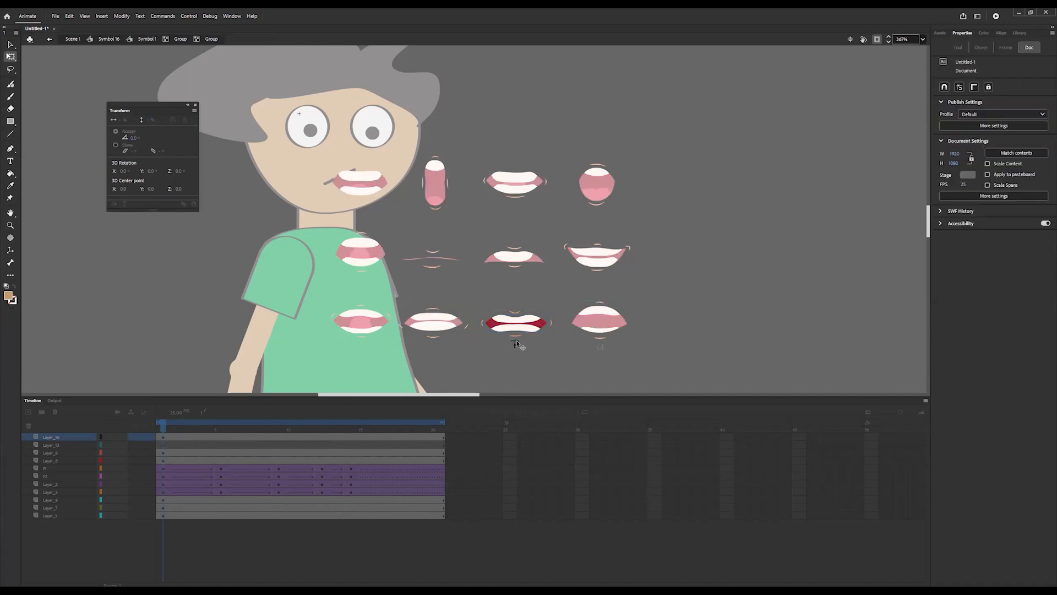
pyautogui.click(596, 321)
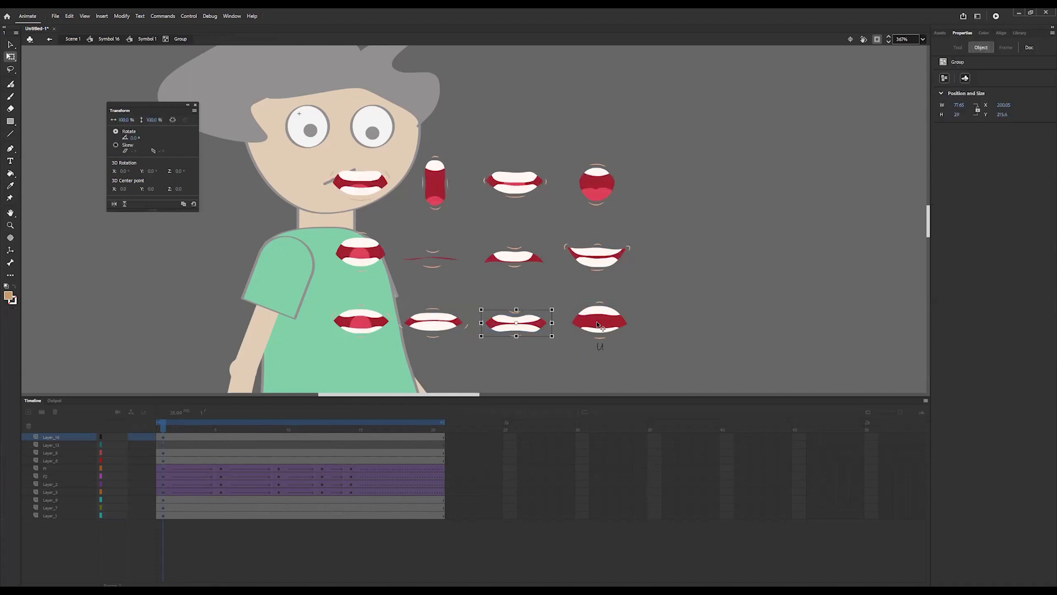
pyautogui.click(602, 347)
pyautogui.click(601, 347)
pyautogui.press('Delete')
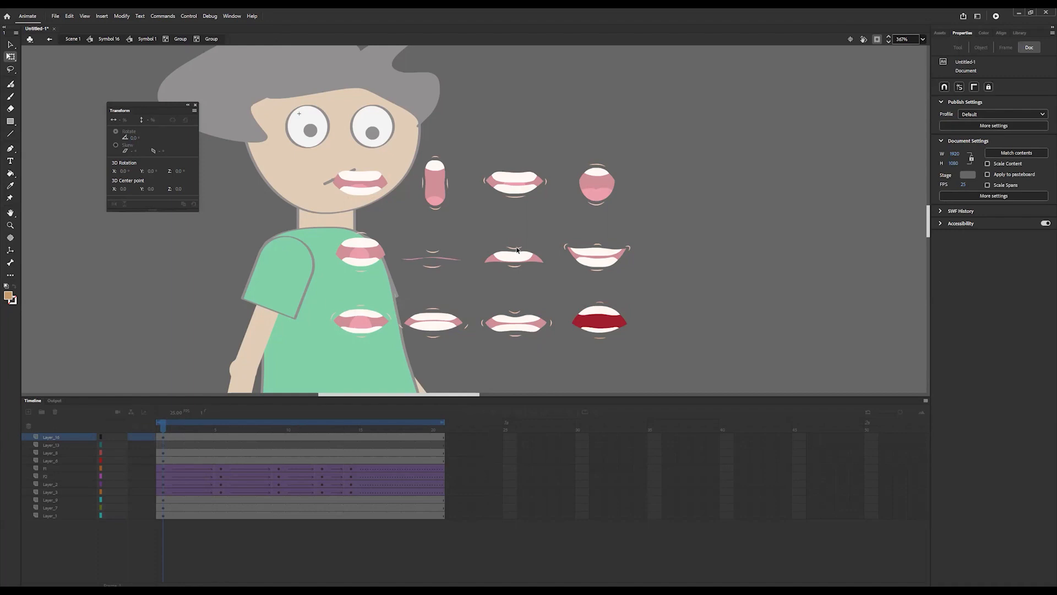
# - Return to the head symbol and move the whole mouth chart so its first mouth covers the character's drawn mouth
pyautogui.doubleClick(521, 218)
pyautogui.click(432, 188)
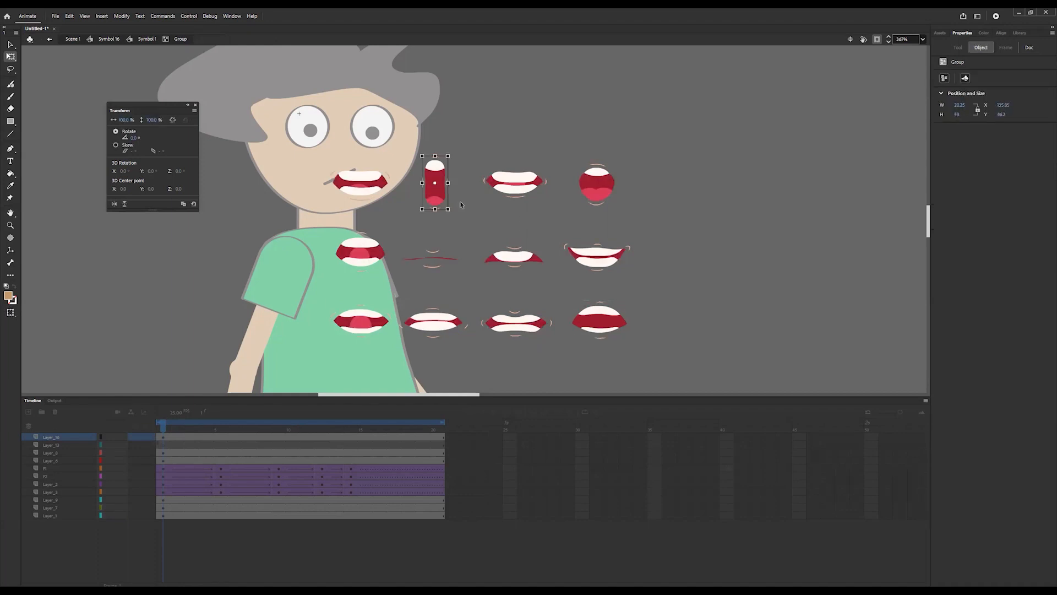
pyautogui.click(638, 198)
pyautogui.click(147, 38)
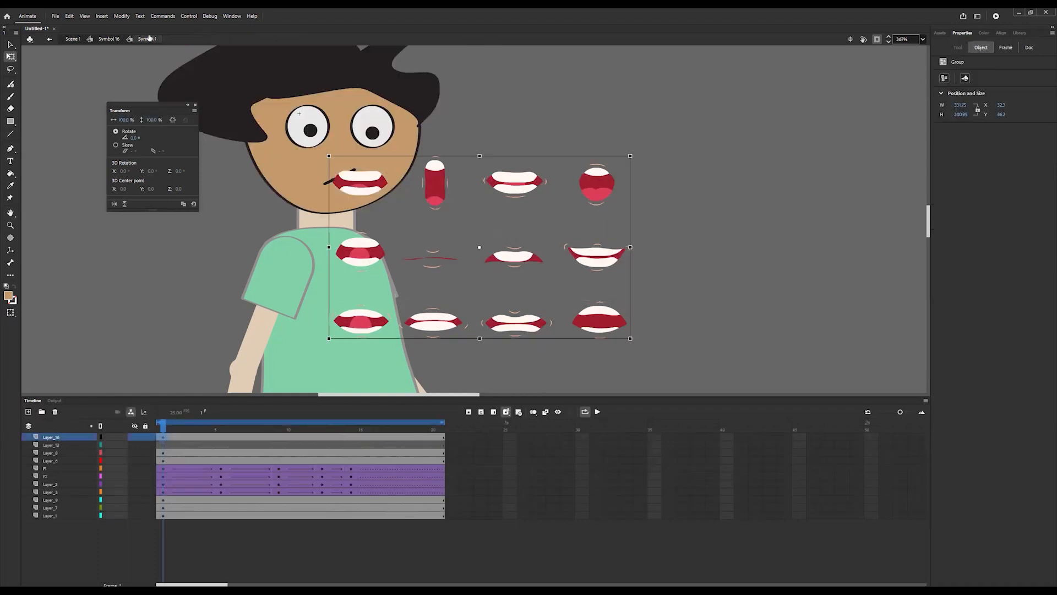
pyautogui.moveTo(429, 180); pyautogui.dragTo(412, 187)
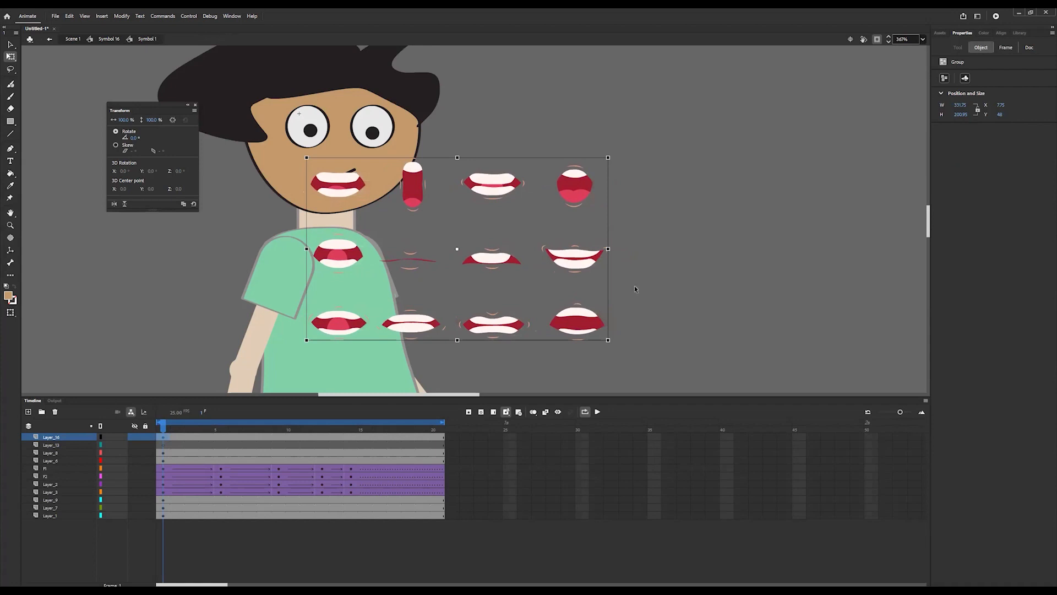
# - Cut all the mouths out of the chart group and paste them in place on the top layer's first frame in the head symbol
pyautogui.doubleClick(580, 274)
pyautogui.moveTo(466, 269); pyautogui.dragTo(305, 346)
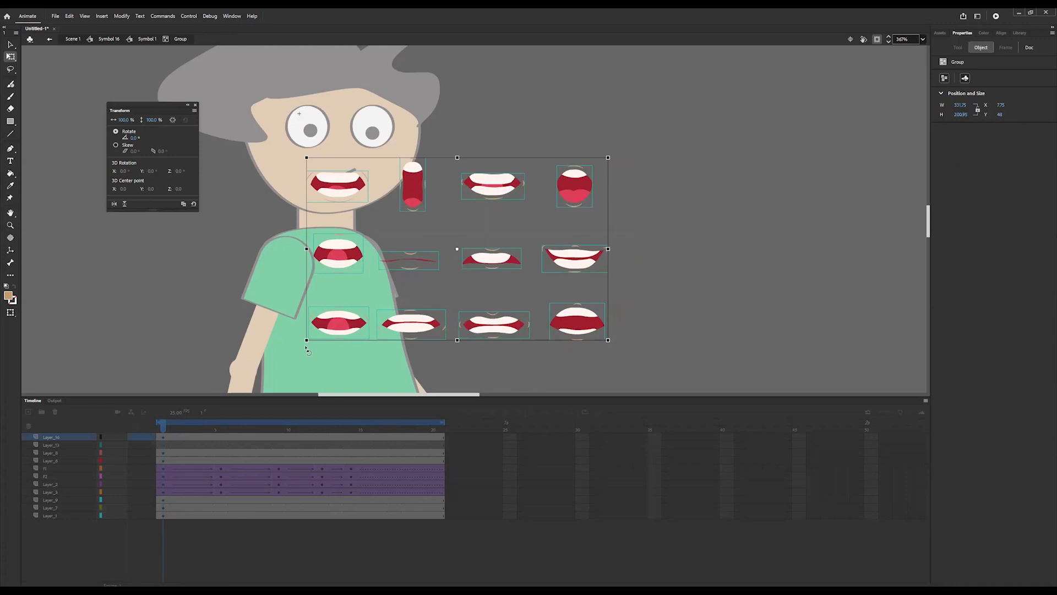
pyautogui.hotkey('ctrl', 'x')
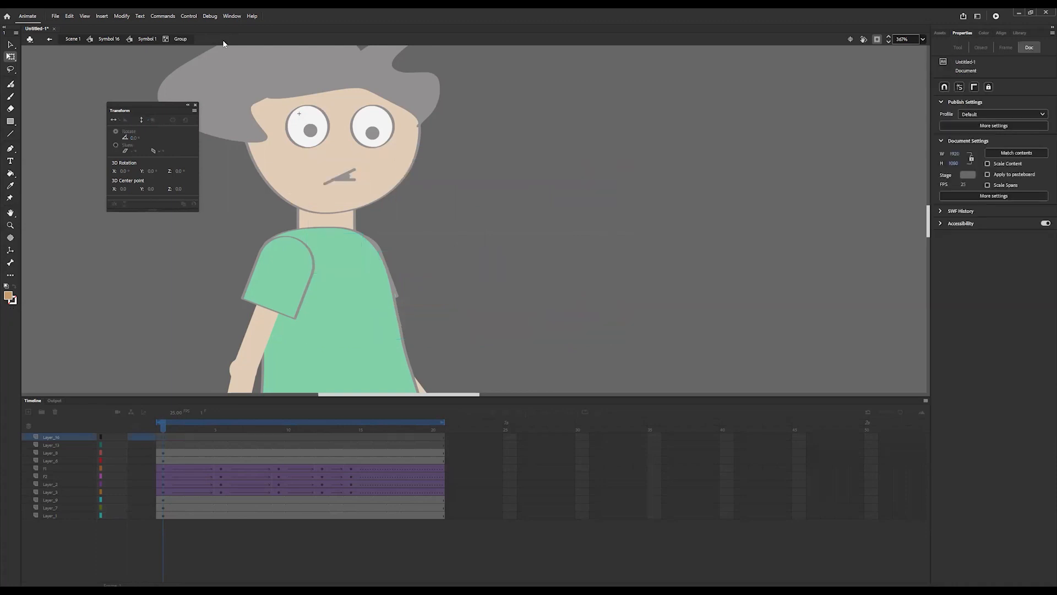
pyautogui.click(148, 40)
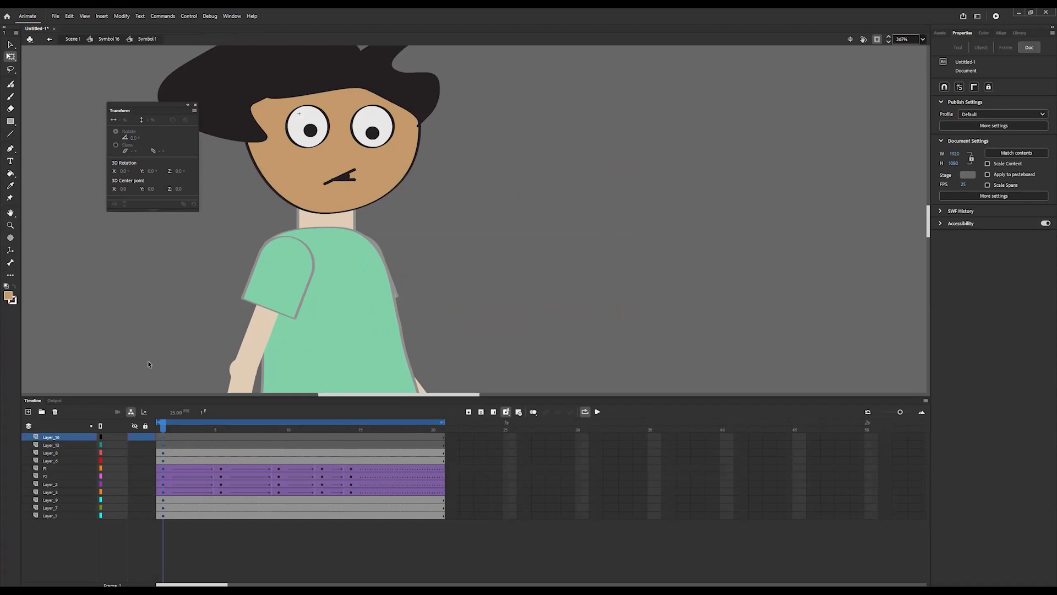
pyautogui.click(164, 440)
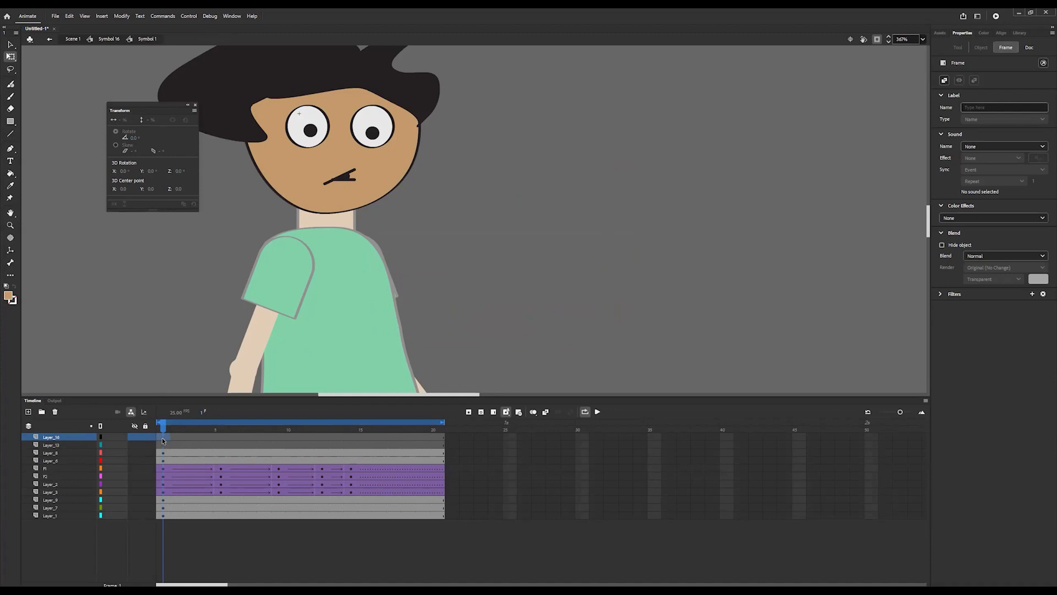
pyautogui.hotkey('ctrl', 'shift', 'v')
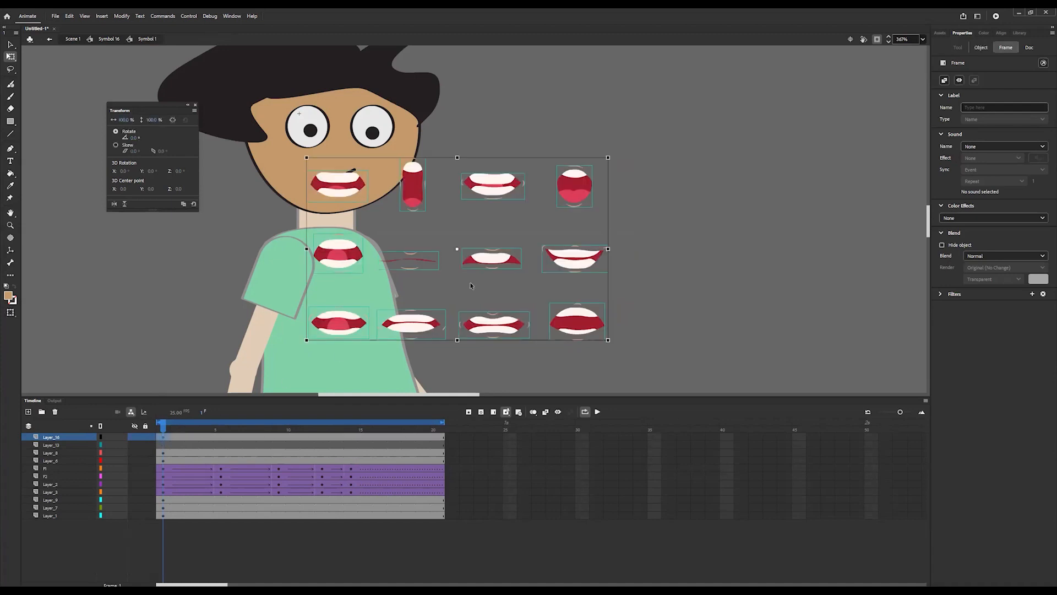
# - Distribute the mouth groups to keyframes on the top layer and go back to frame 1
pyautogui.rightClick(491, 186)
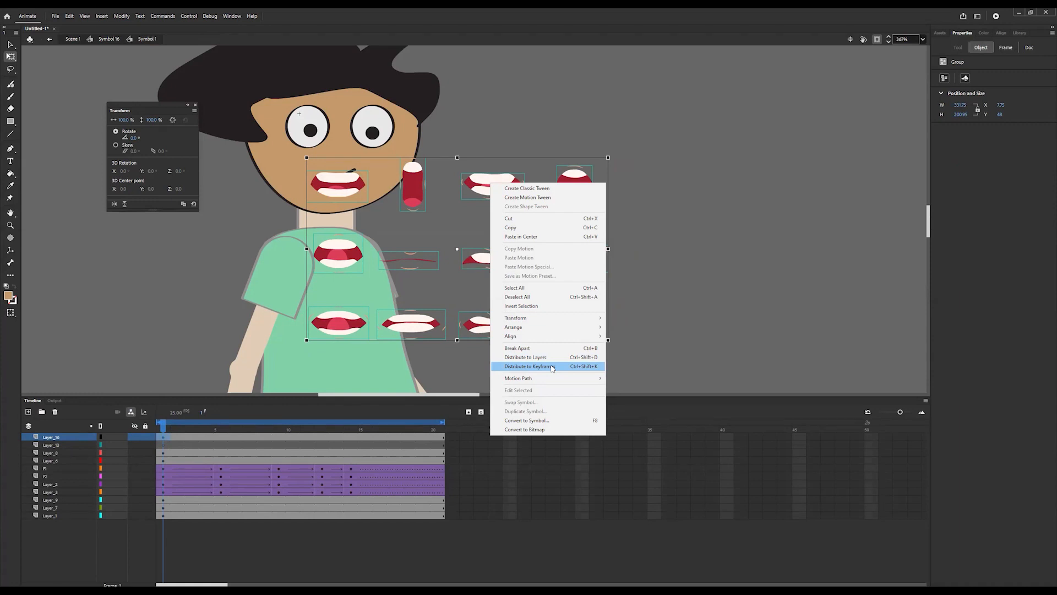
pyautogui.click(552, 366)
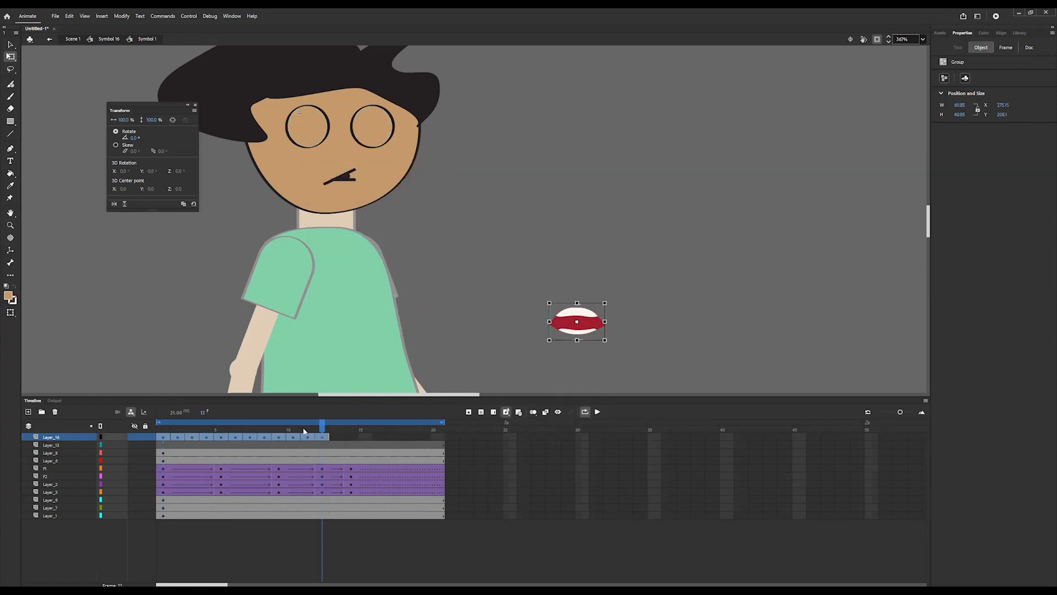
pyautogui.moveTo(161, 431)
pyautogui.mouseDown()
pyautogui.moveTo(338, 432)
pyautogui.moveTo(163, 433)
pyautogui.mouseUp()
pyautogui.click(524, 168)
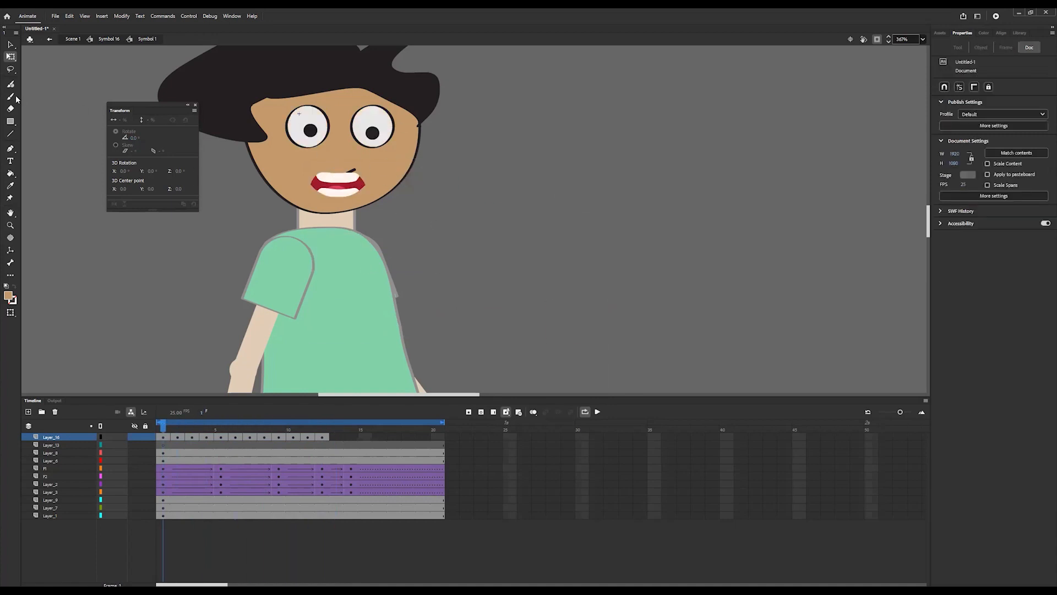
# - Draw an unfilled rectangle with a bright green stroke around the first mouth, on the empty layer below the mouths
pyautogui.click(163, 445)
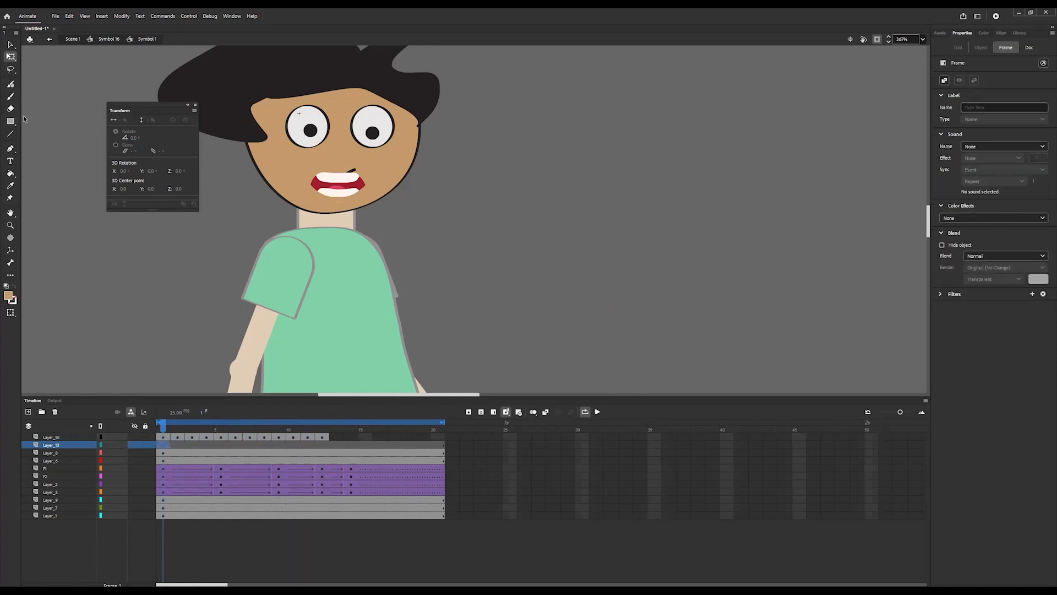
pyautogui.press('r')
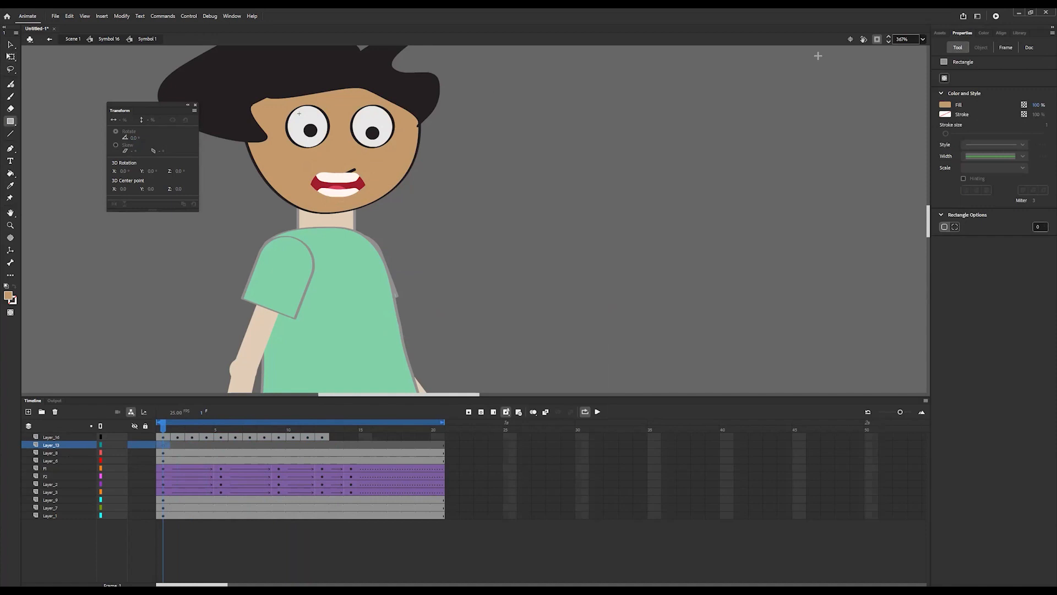
pyautogui.click(945, 105)
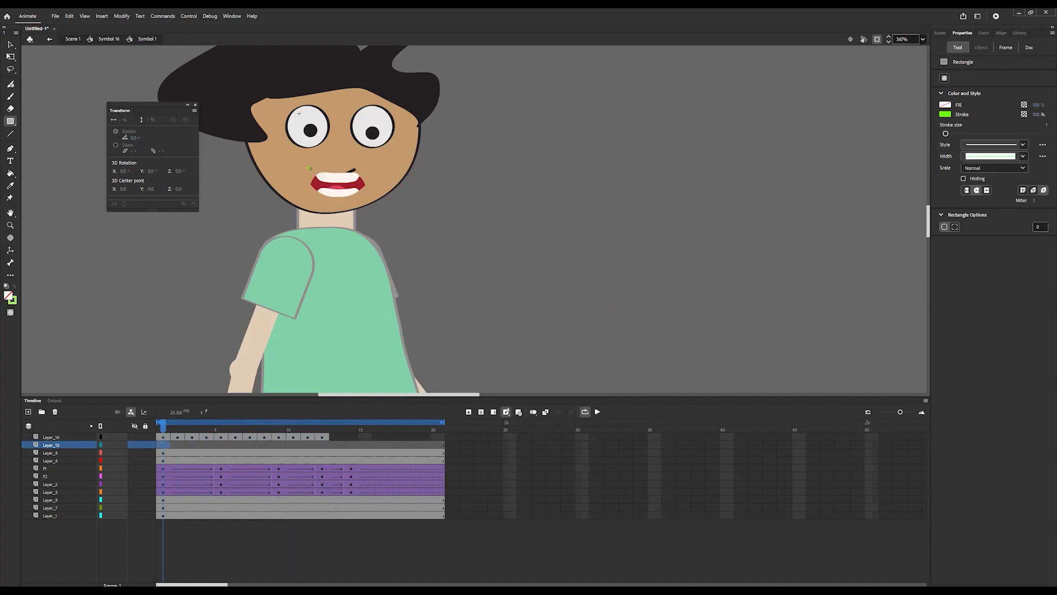
pyautogui.moveTo(307, 167)
pyautogui.mouseDown()
pyautogui.moveTo(352, 181)
pyautogui.moveTo(368, 203)
pyautogui.mouseUp()
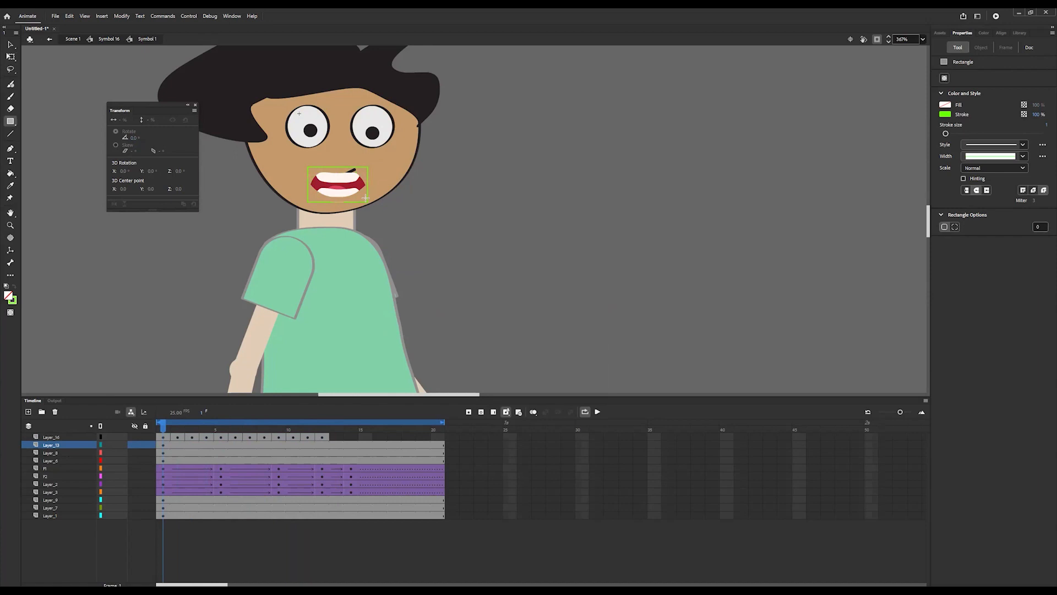
# - Move the mouths on frames 2 and 3 onto the face, centred in the green guide rectangle
pyautogui.scroll(2, 307, 170)
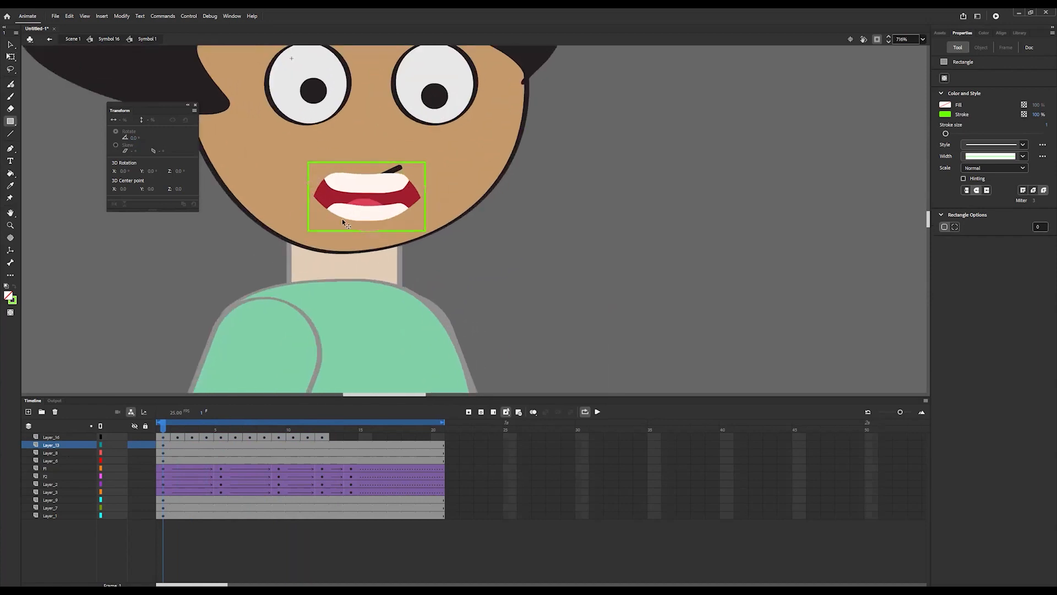
pyautogui.scroll(-1, 342, 219)
pyautogui.click(176, 430)
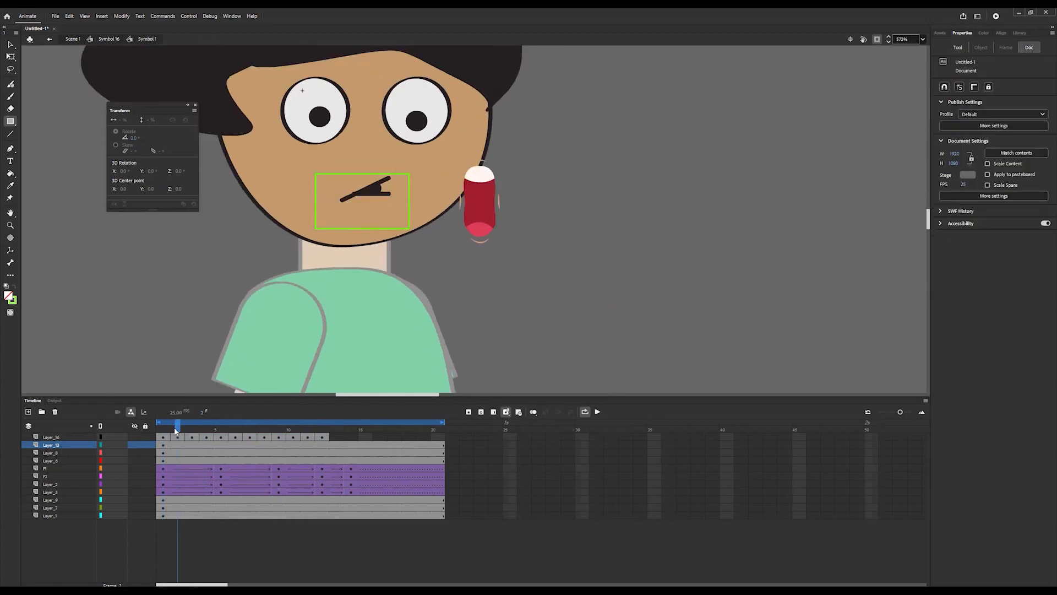
pyautogui.click(10, 57)
pyautogui.moveTo(477, 212); pyautogui.dragTo(363, 209)
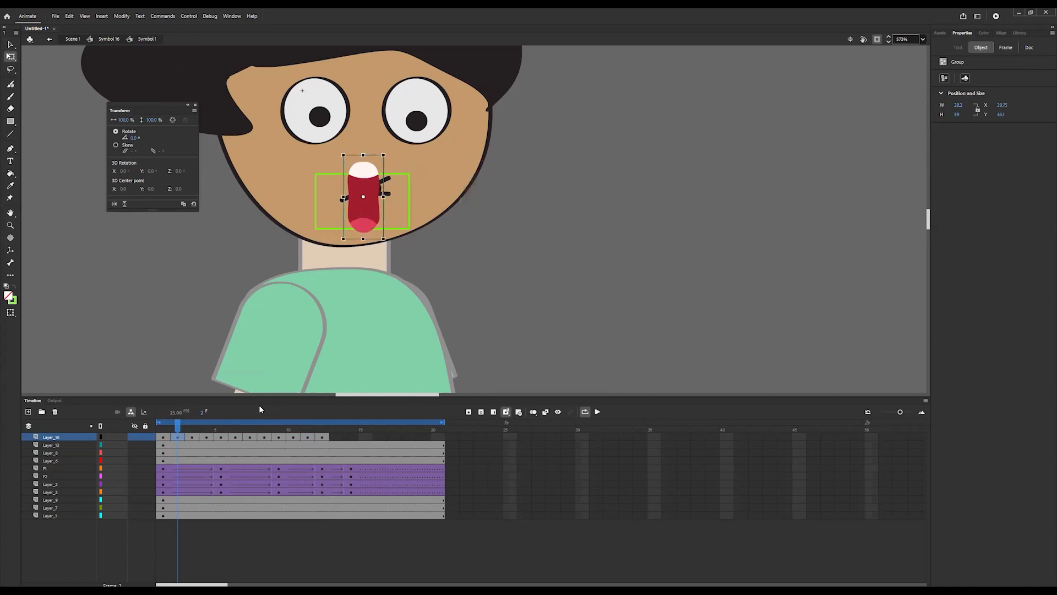
pyautogui.click(192, 430)
pyautogui.moveTo(615, 195); pyautogui.dragTo(376, 204)
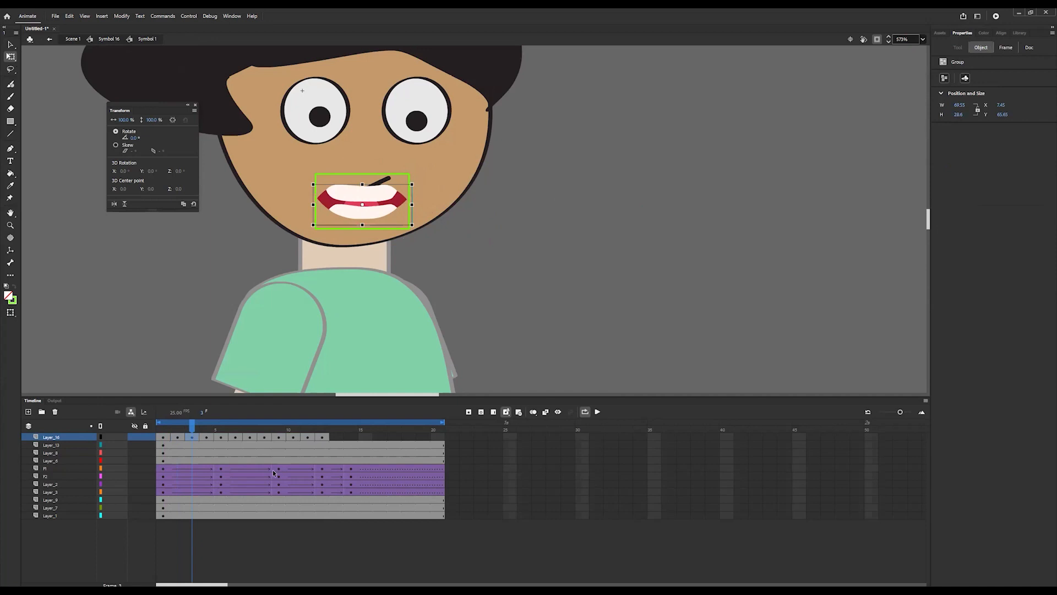
# - Centre the mouths on frames 4, 5 and 6 in the green guide rectangle on the face
pyautogui.click(207, 429)
pyautogui.moveTo(733, 203); pyautogui.dragTo(363, 201)
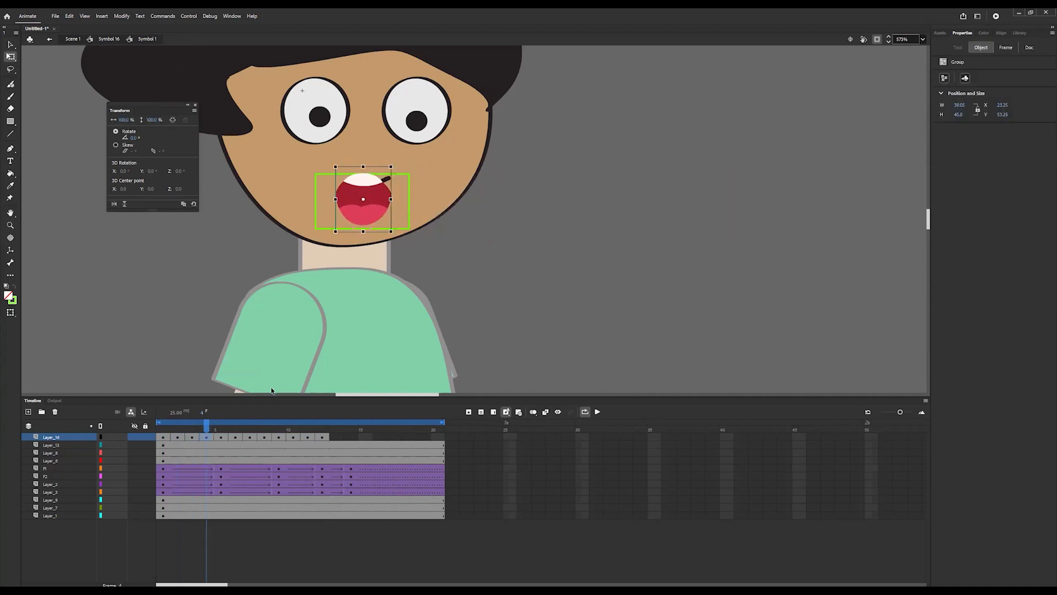
pyautogui.click(217, 435)
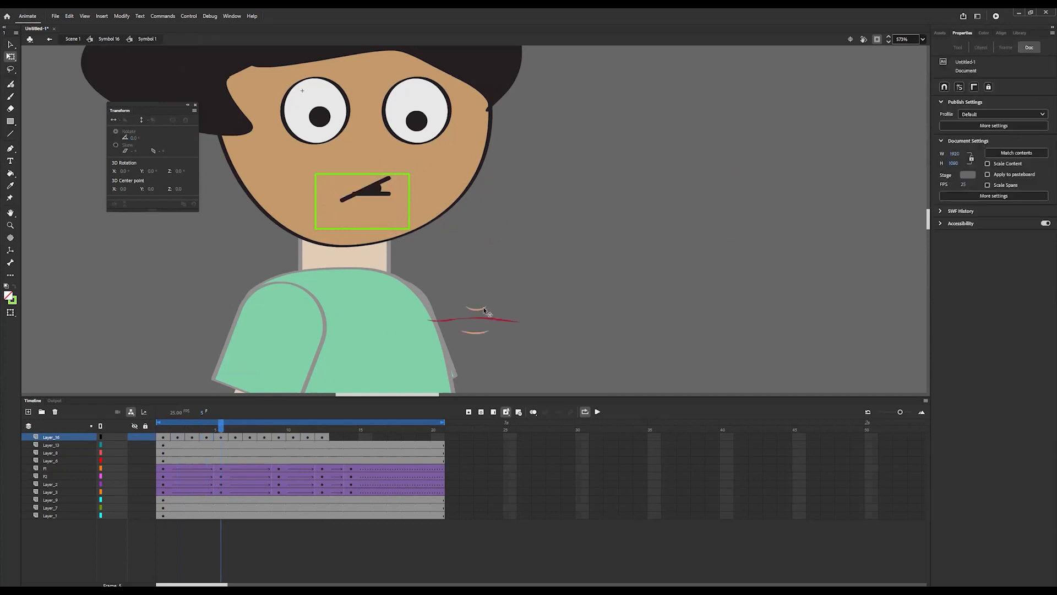
pyautogui.moveTo(488, 320); pyautogui.dragTo(379, 201)
pyautogui.click(235, 436)
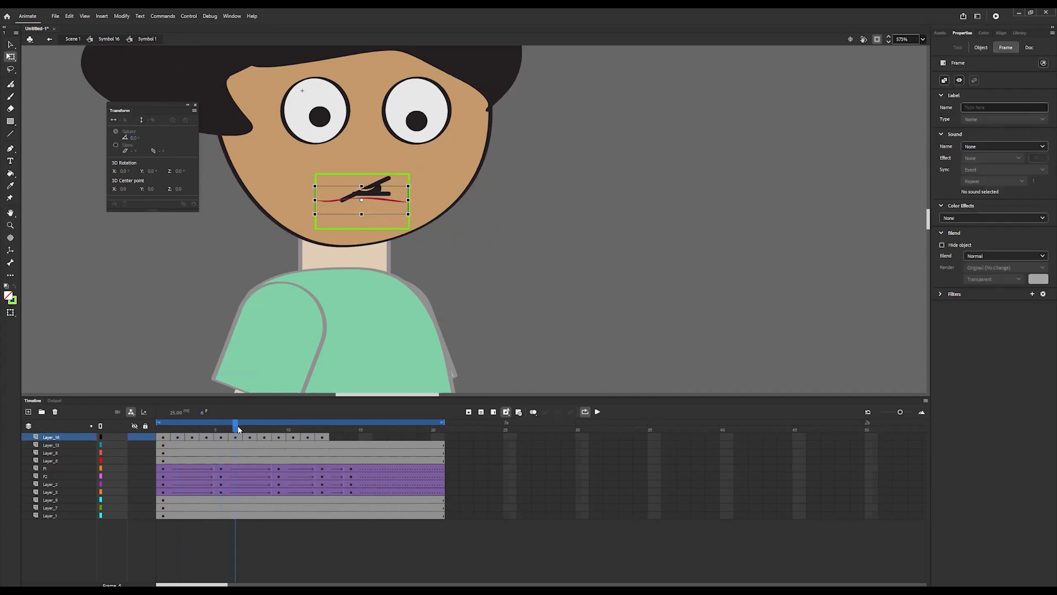
pyautogui.moveTo(361, 319); pyautogui.dragTo(359, 213)
# - Move the mouths on frames 7 and 9 into the green guide rectangle on the face
pyautogui.click(251, 430)
pyautogui.moveTo(560, 315); pyautogui.dragTo(346, 199)
pyautogui.click(273, 432)
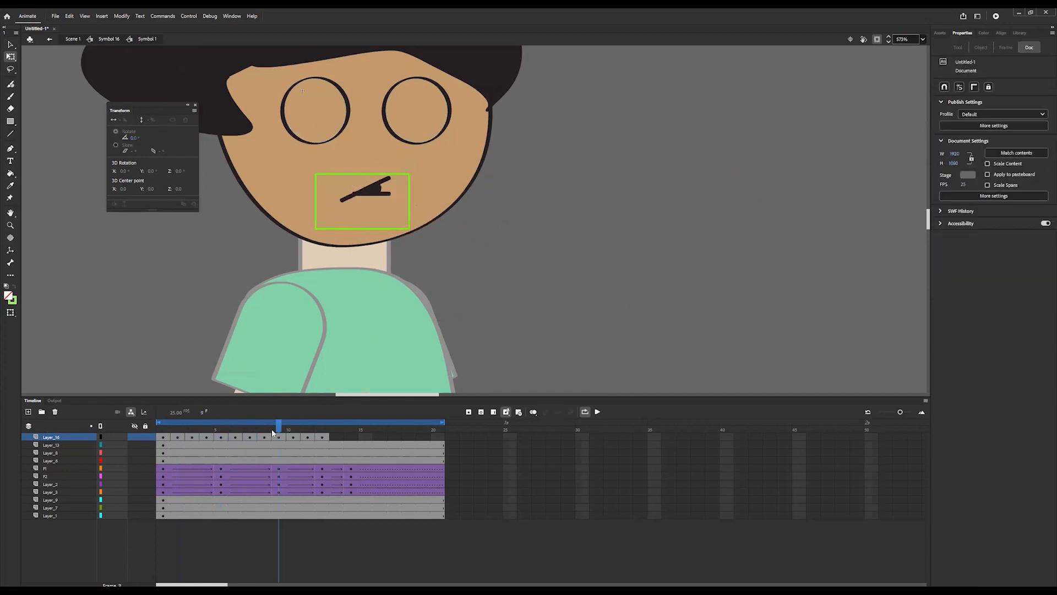
pyautogui.scroll(-3, 684, 284)
pyautogui.moveTo(374, 313); pyautogui.dragTo(374, 96)
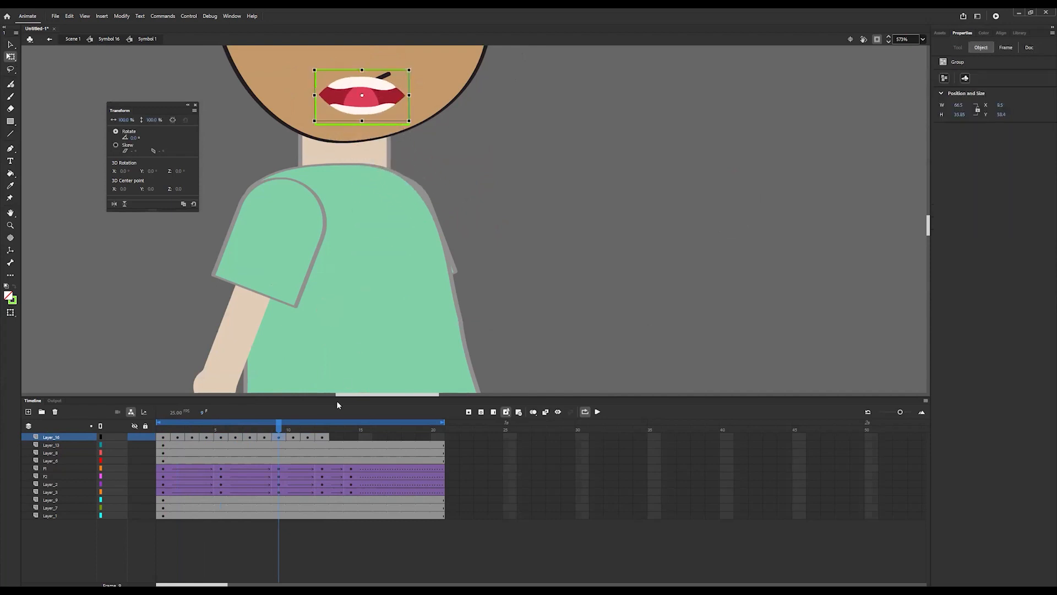
# - Move the mouth on frame 10 onto the face and nudge it until it is centred in the green guide rectangle
pyautogui.click(292, 433)
pyautogui.moveTo(499, 323); pyautogui.dragTo(378, 104)
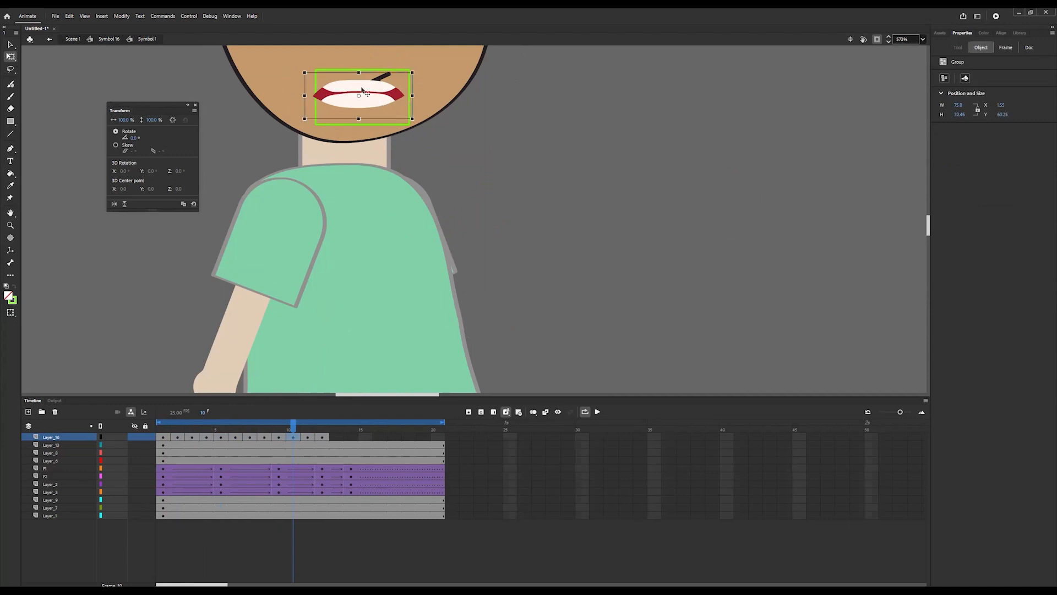
pyautogui.press('Right')
pyautogui.press('Right')
pyautogui.press('Right')
pyautogui.press('Down')
pyautogui.press('Down')
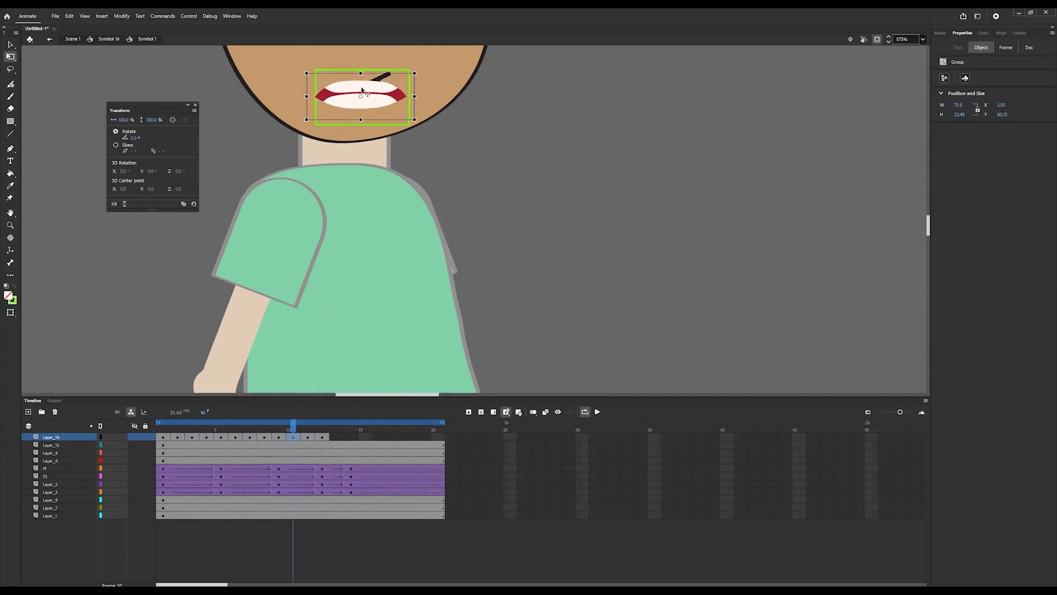
# - Move the mouths on frames 11 and 12 onto the face, aligned with the green guide rectangle
pyautogui.click(308, 425)
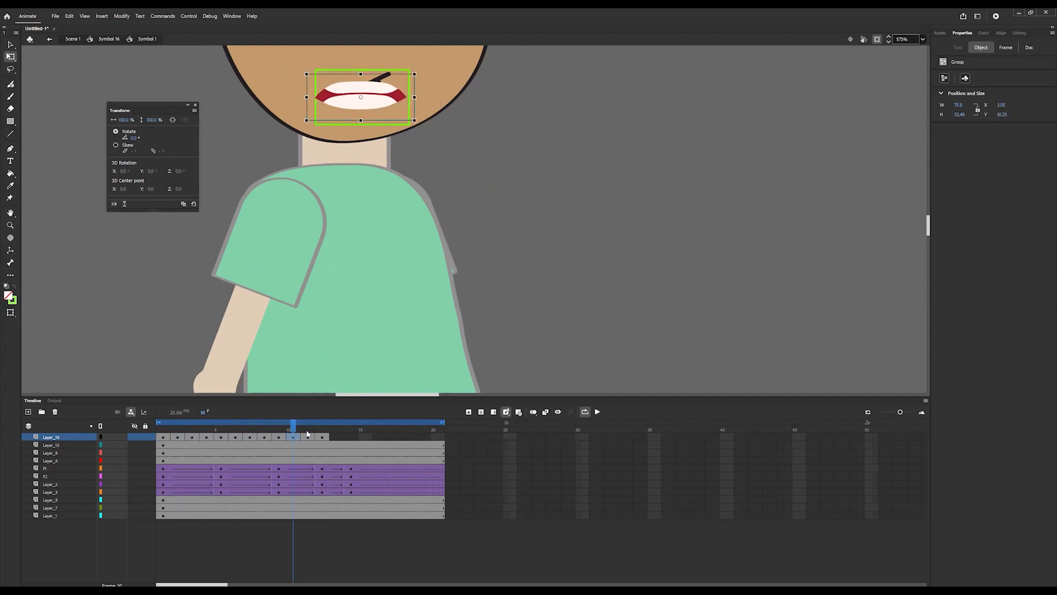
pyautogui.moveTo(632, 329); pyautogui.dragTo(388, 106)
pyautogui.click(325, 435)
pyautogui.moveTo(760, 317); pyautogui.dragTo(381, 107)
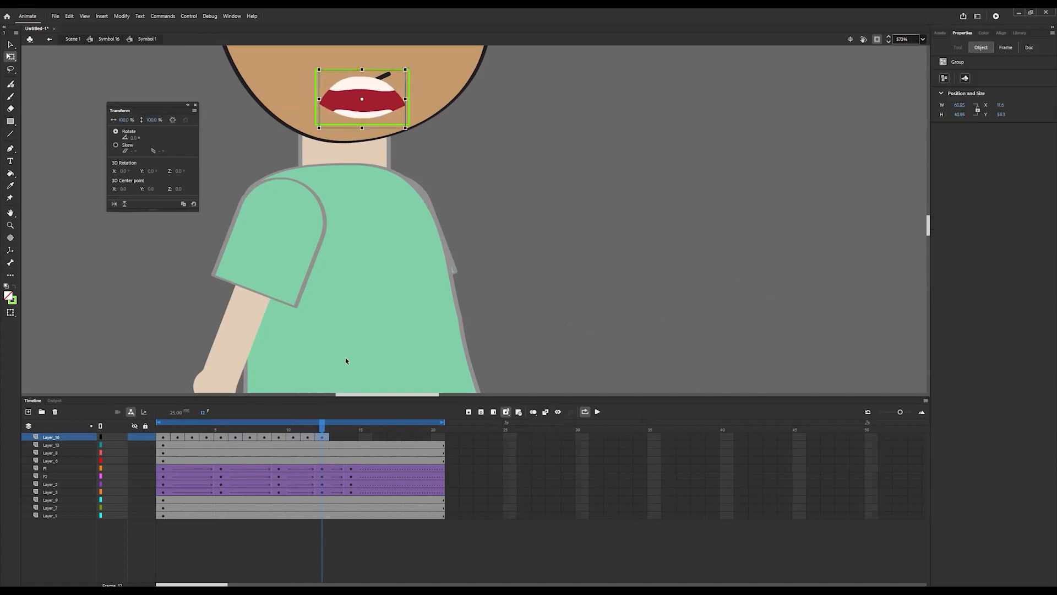
# - Go back to frame 8 and move its skipped mouth into the green guide rectangle on the face
pyautogui.moveTo(322, 432)
pyautogui.mouseDown()
pyautogui.moveTo(231, 432)
pyautogui.moveTo(265, 432)
pyautogui.mouseUp()
pyautogui.click(687, 284)
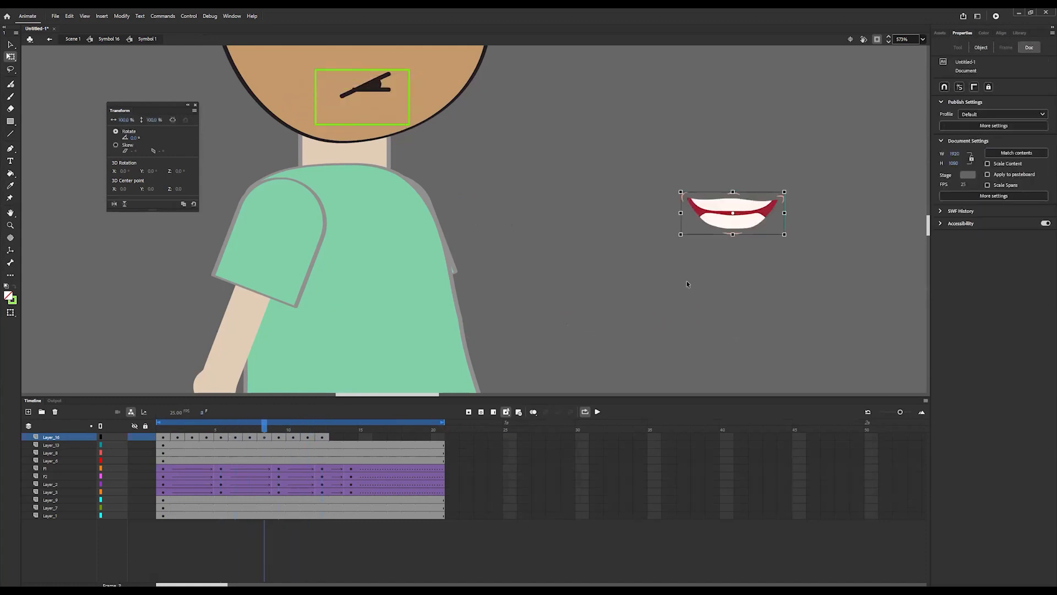
pyautogui.moveTo(724, 213); pyautogui.dragTo(348, 100)
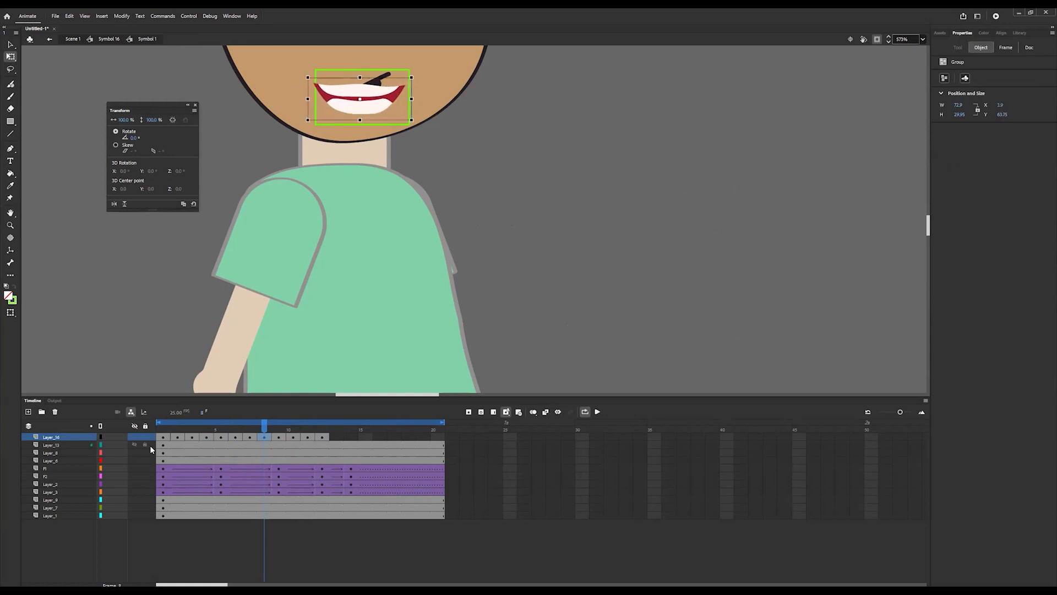
# - Delete the layer holding the green guide rectangle below the mouths
pyautogui.moveTo(163, 435)
pyautogui.mouseDown()
pyautogui.moveTo(307, 435)
pyautogui.moveTo(177, 435)
pyautogui.mouseUp()
pyautogui.scroll(3, 429, 172)
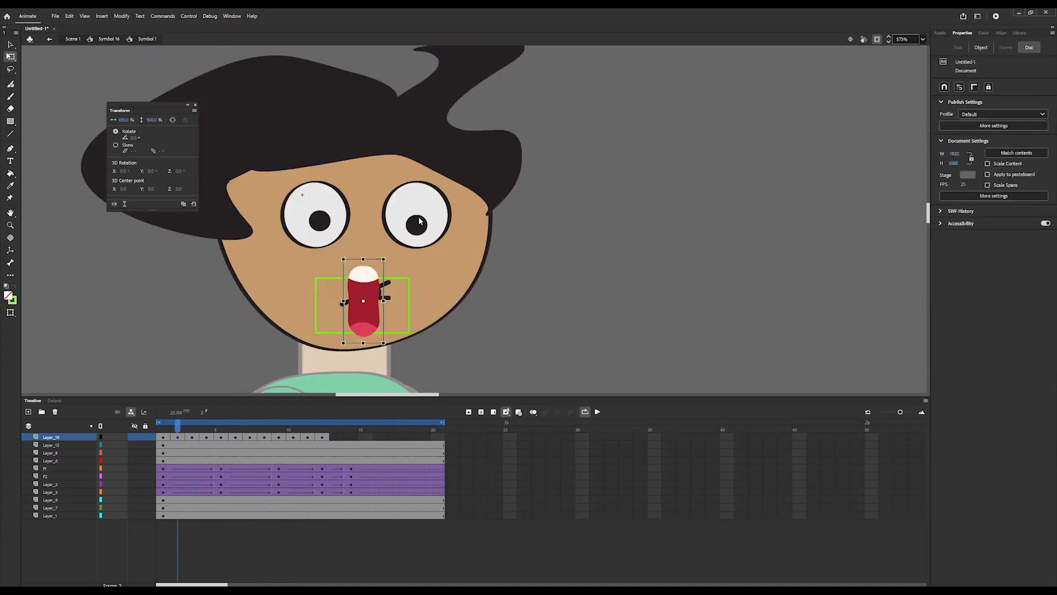
pyautogui.click(65, 444)
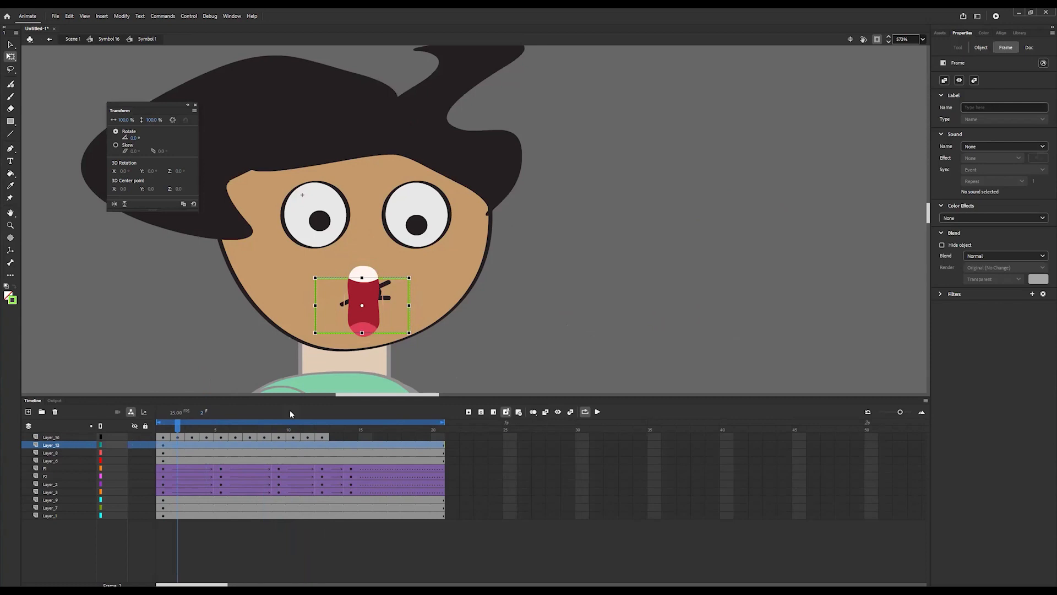
pyautogui.click(54, 413)
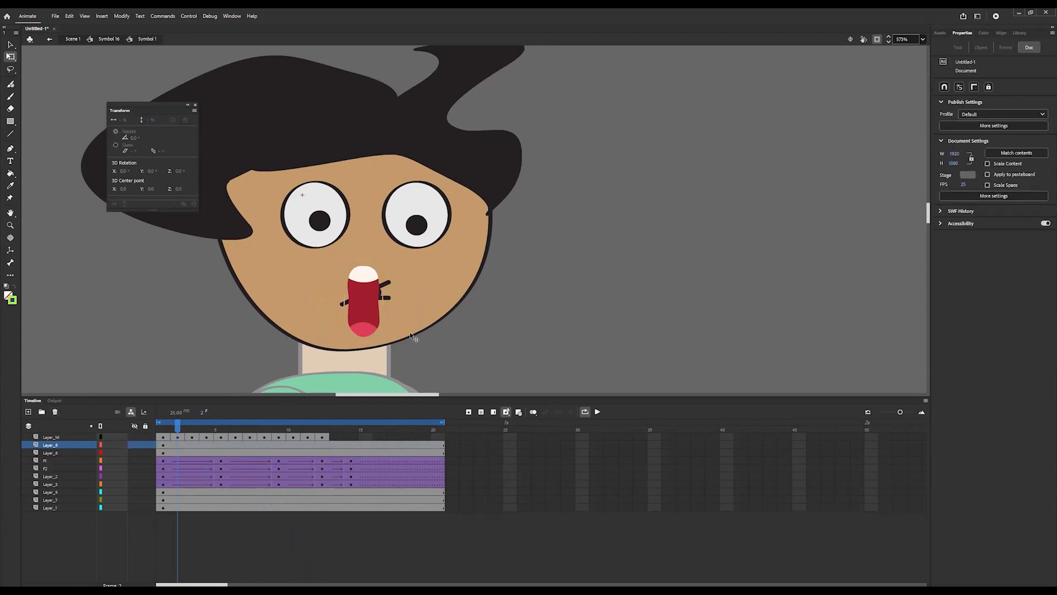
pyautogui.click(394, 300)
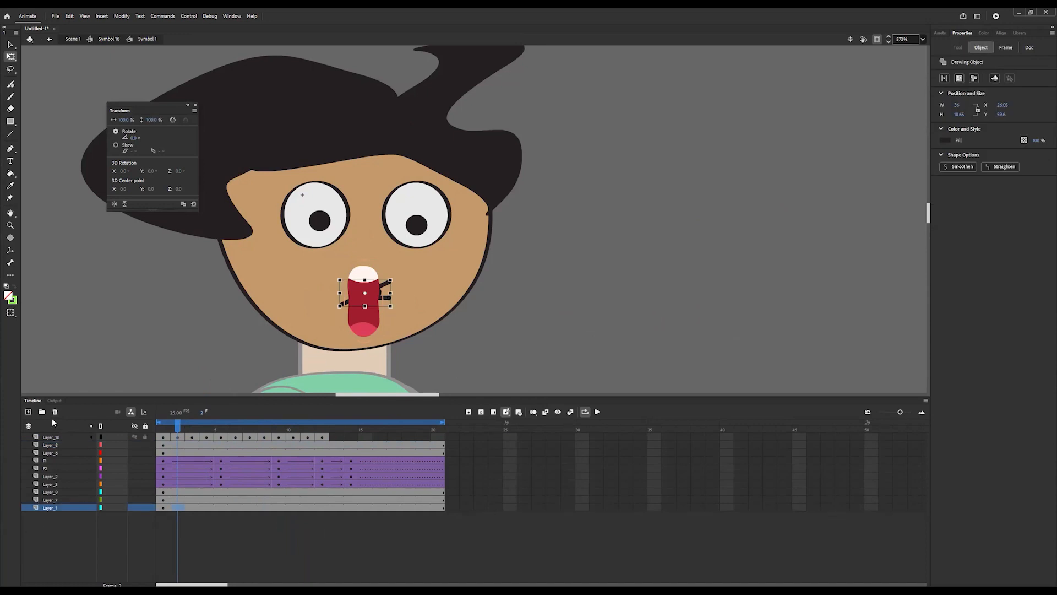
pyautogui.click(56, 412)
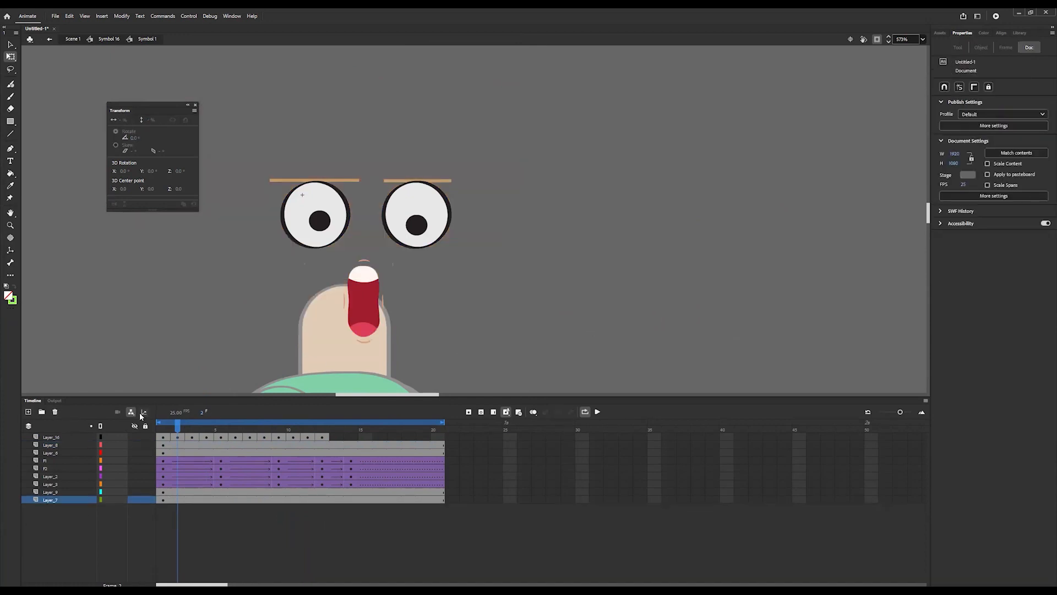
pyautogui.hotkey('ctrl', 'z')
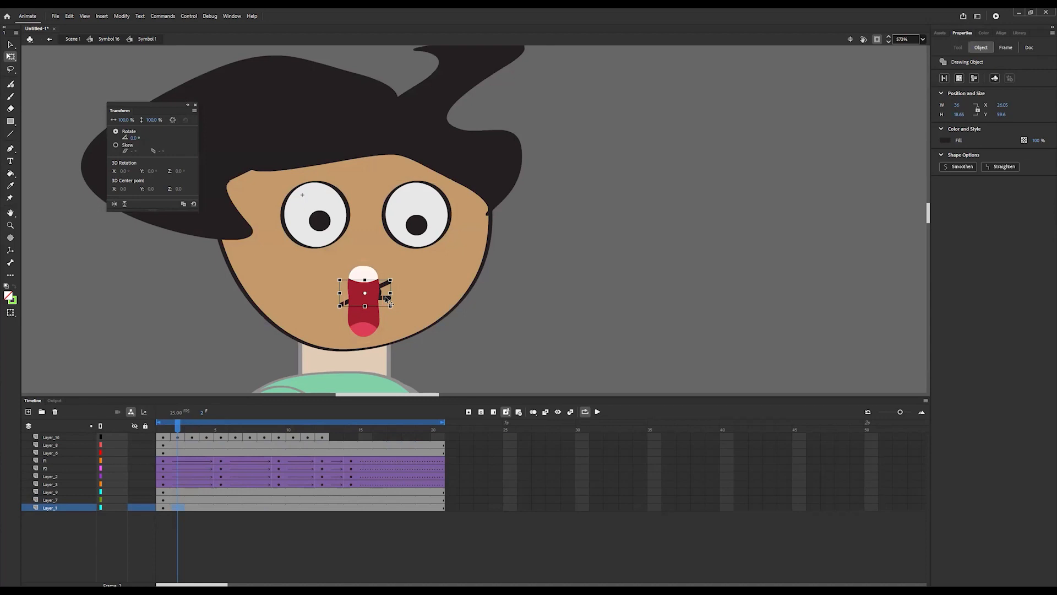
# - Delete the old black mouth strokes inside the face's drawing object and return to Symbol 1
pyautogui.doubleClick(387, 297)
pyautogui.click(361, 297)
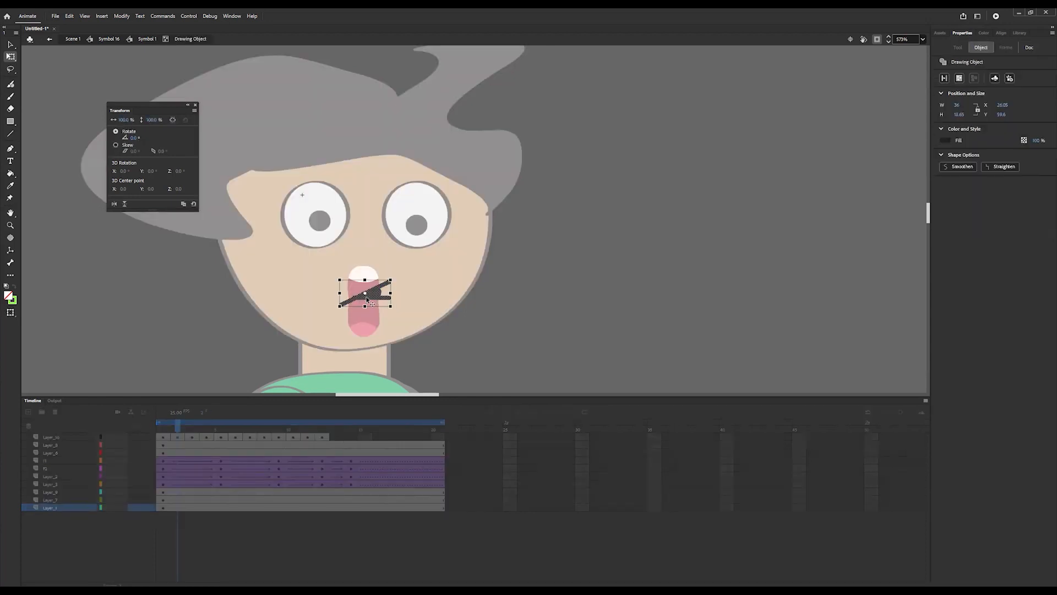
pyautogui.press('Delete')
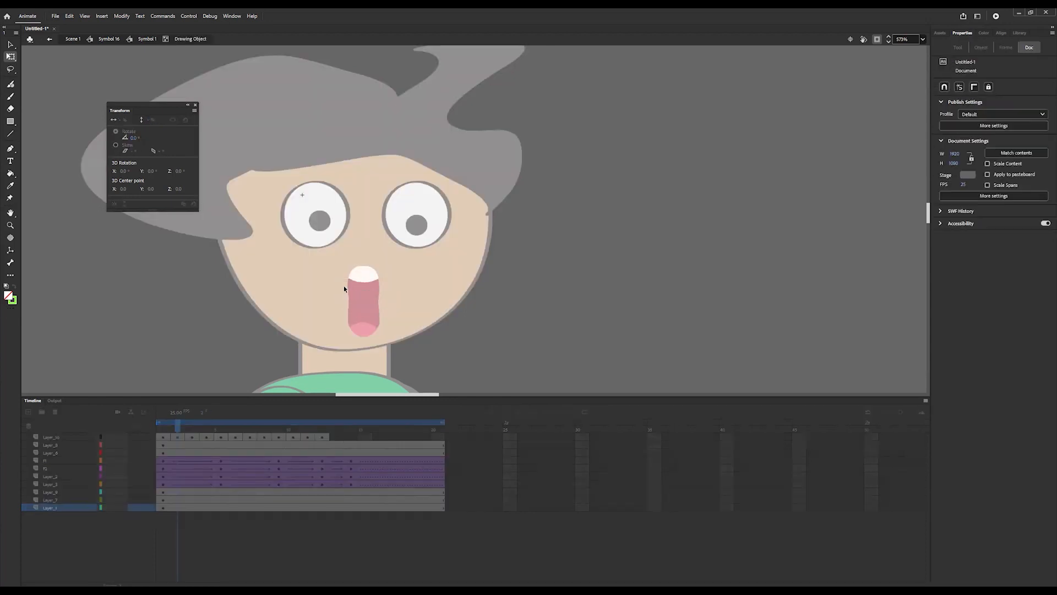
pyautogui.click(144, 39)
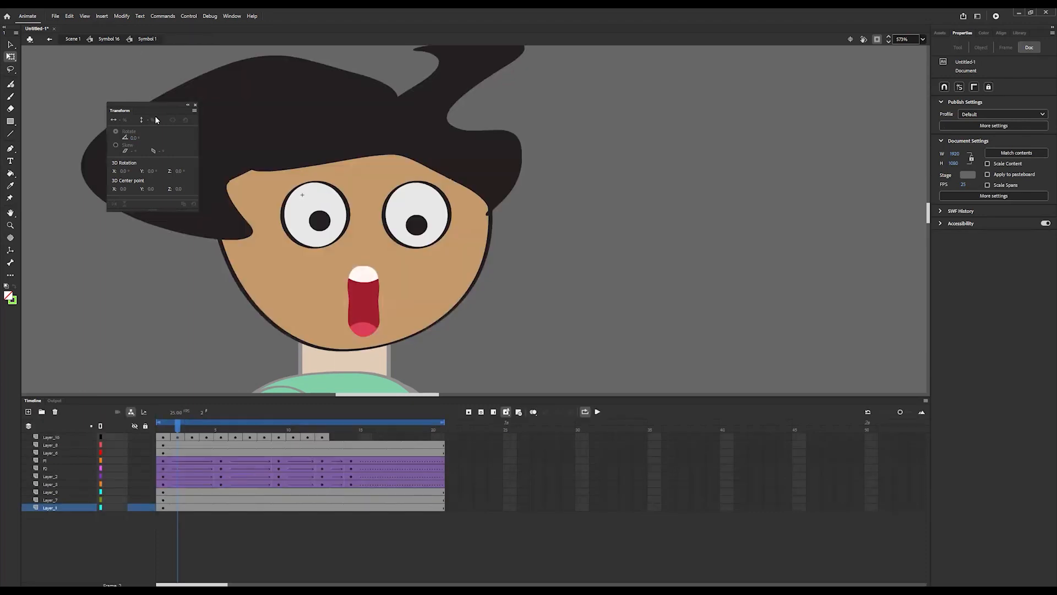
# - Play back the head symbol's timeline to check the mouth shapes on the face
pyautogui.moveTo(158, 435); pyautogui.dragTo(373, 438)
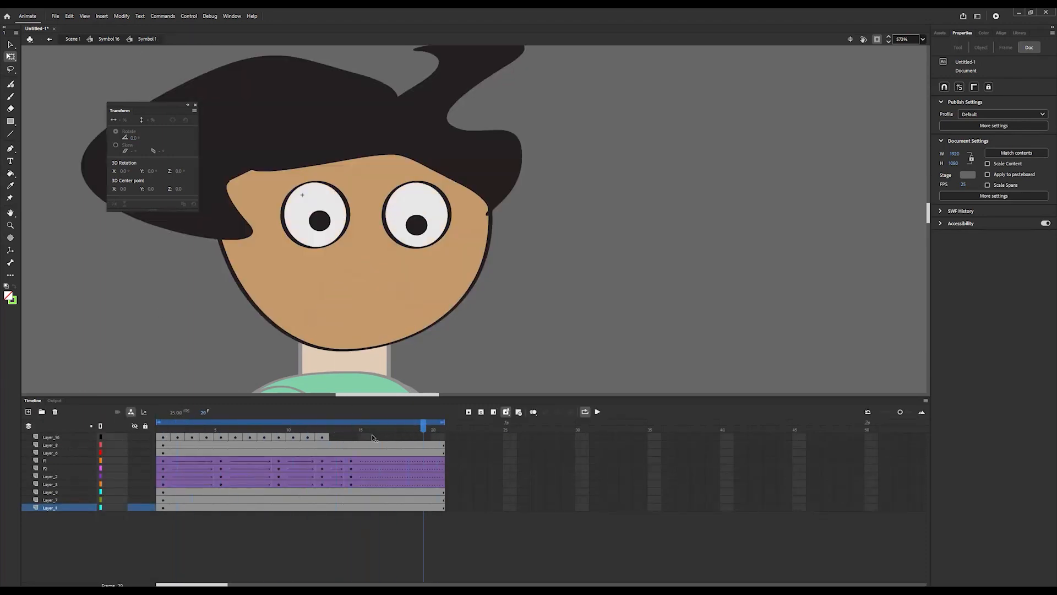
pyautogui.click(597, 412)
# - Return to Symbol 16 and add a new layer above the Head layer
pyautogui.click(112, 39)
pyautogui.moveTo(174, 428); pyautogui.dragTo(5, 409)
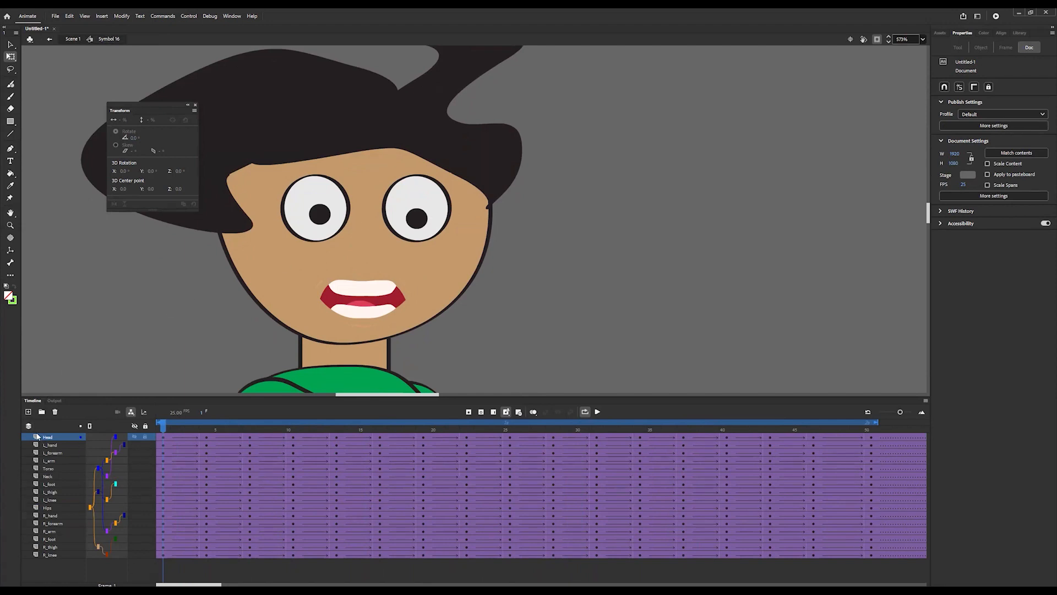
pyautogui.click(28, 411)
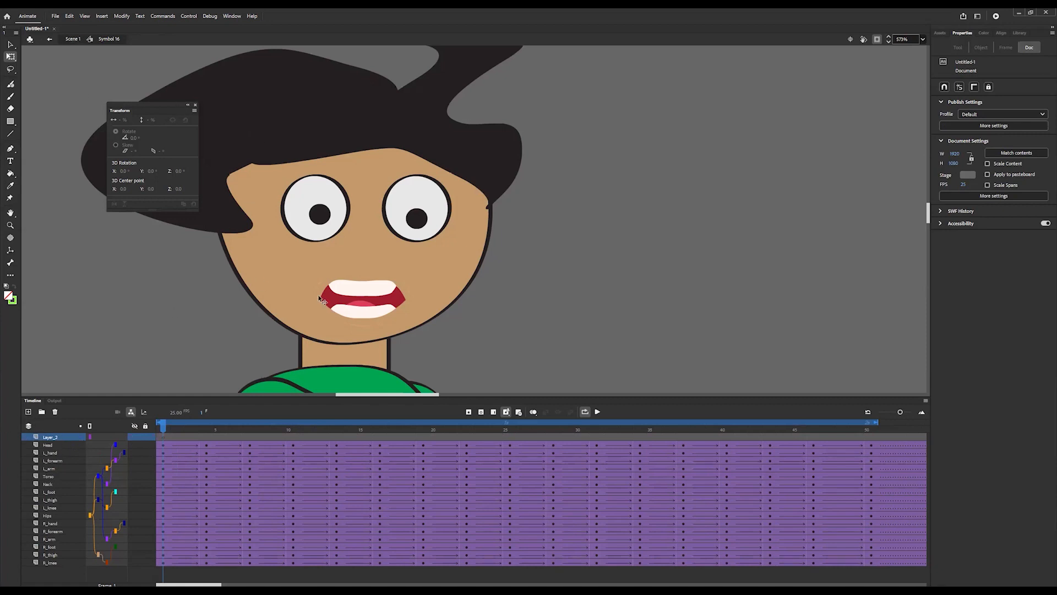
# - Open the head symbol and cut its layer of mouth keyframes
pyautogui.click(358, 299)
pyautogui.doubleClick(358, 299)
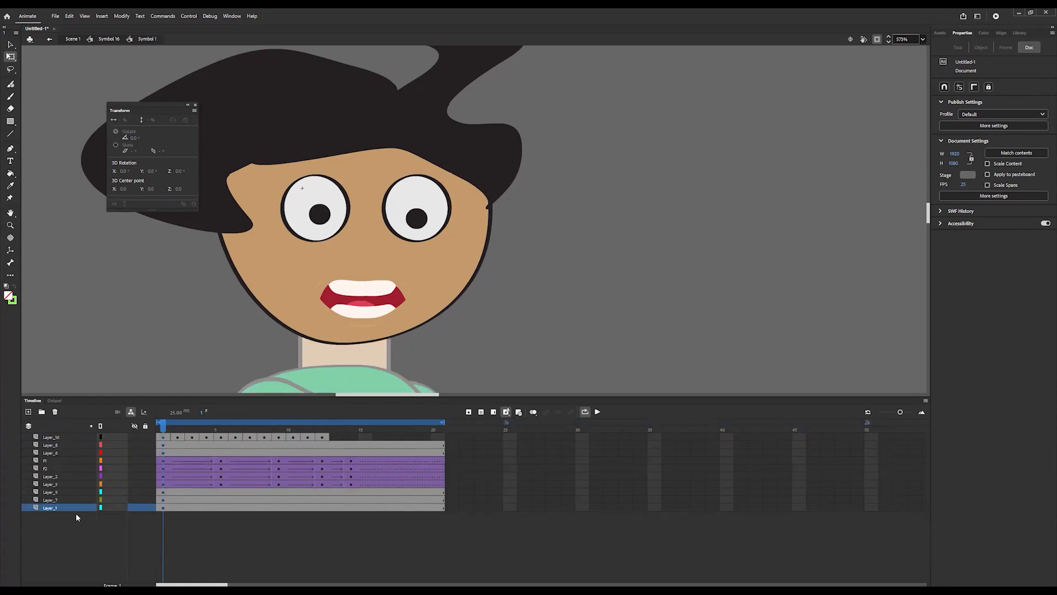
pyautogui.click(62, 437)
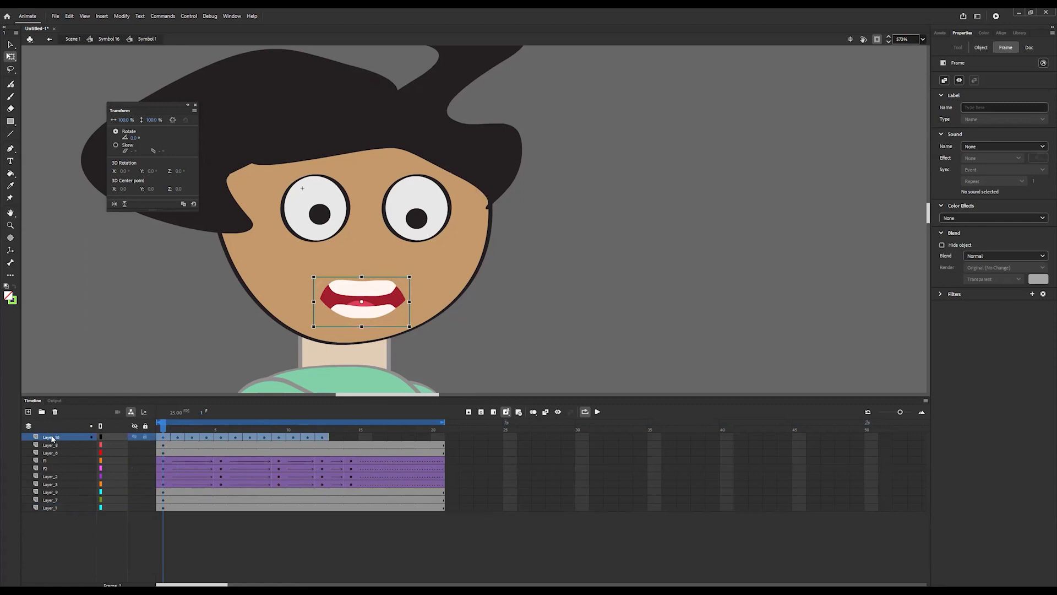
pyautogui.rightClick(52, 439)
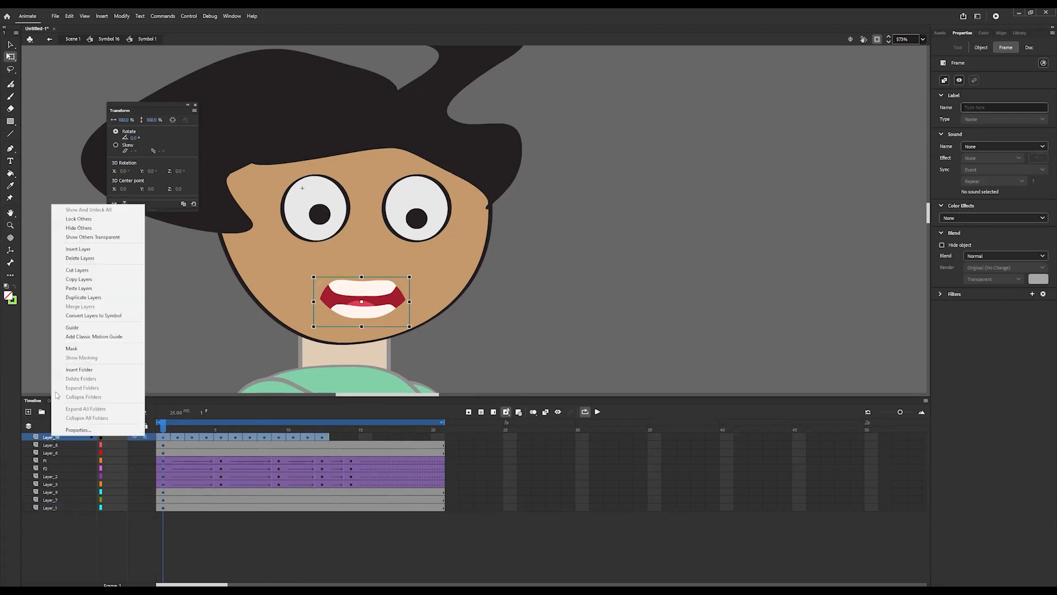
pyautogui.click(79, 270)
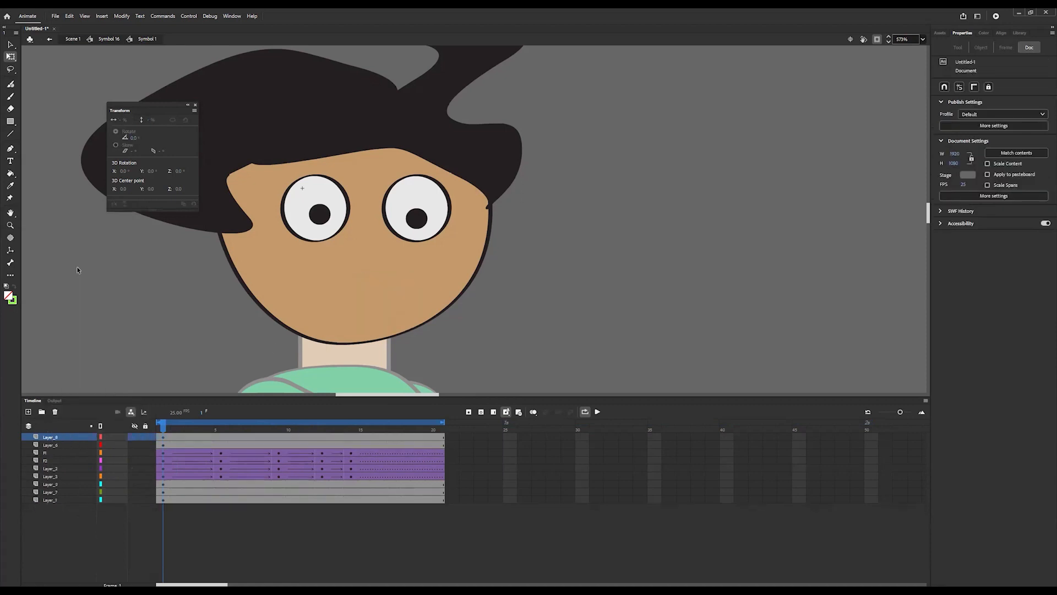
# - Return to Symbol 16 and select the empty layer above Head
pyautogui.click(104, 38)
pyautogui.click(51, 445)
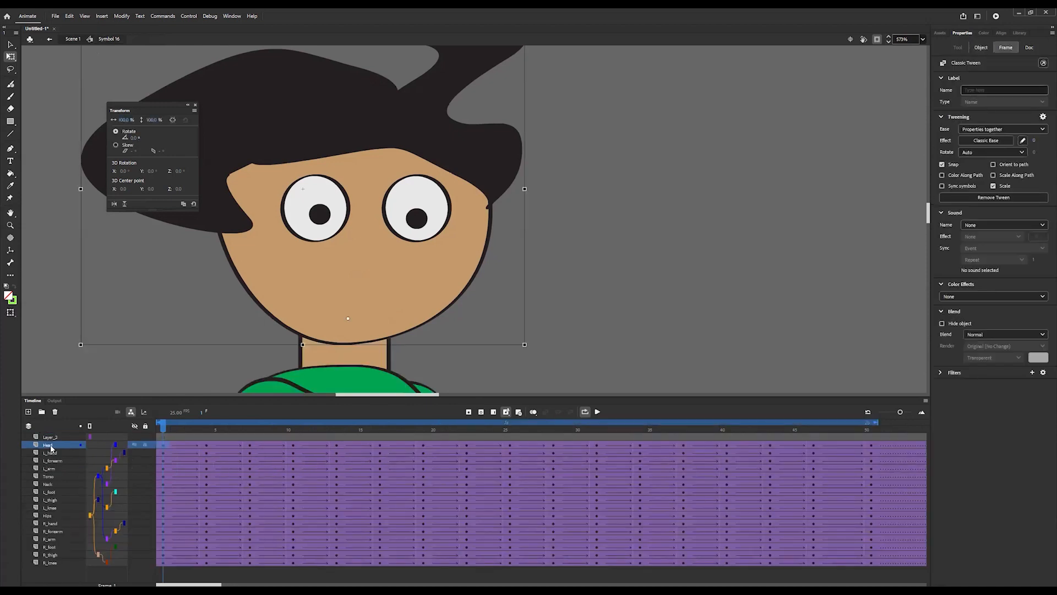
pyautogui.rightClick(51, 447)
pyautogui.click(45, 438)
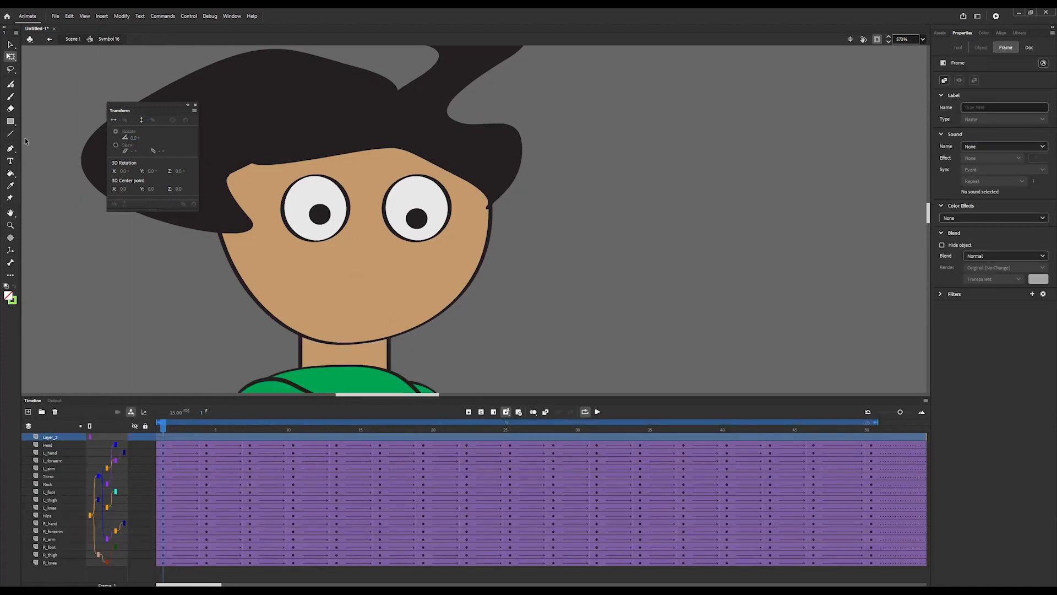
pyautogui.click(11, 121)
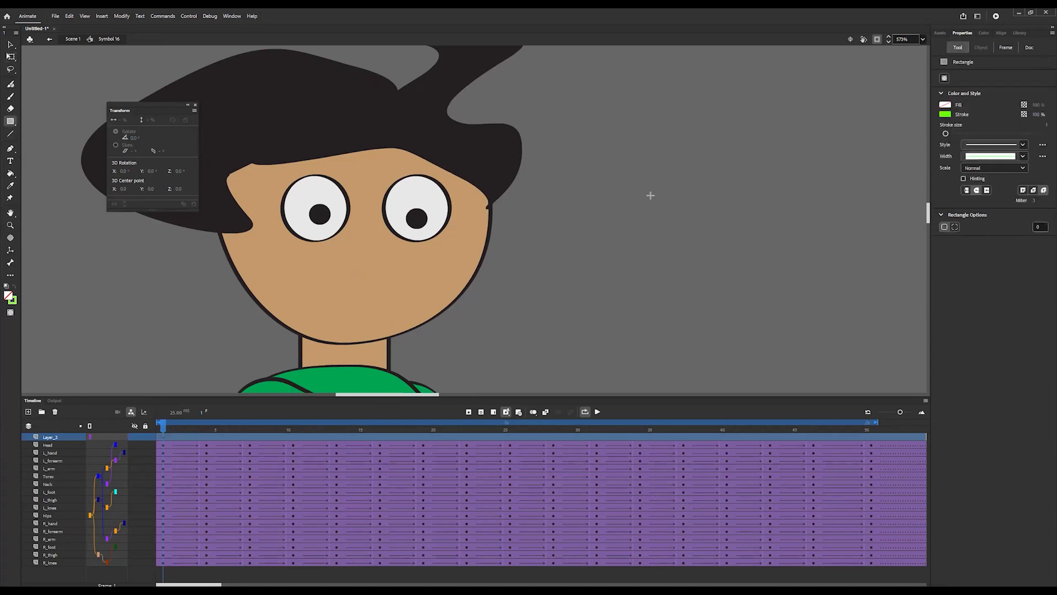
pyautogui.moveTo(650, 195); pyautogui.dragTo(601, 226)
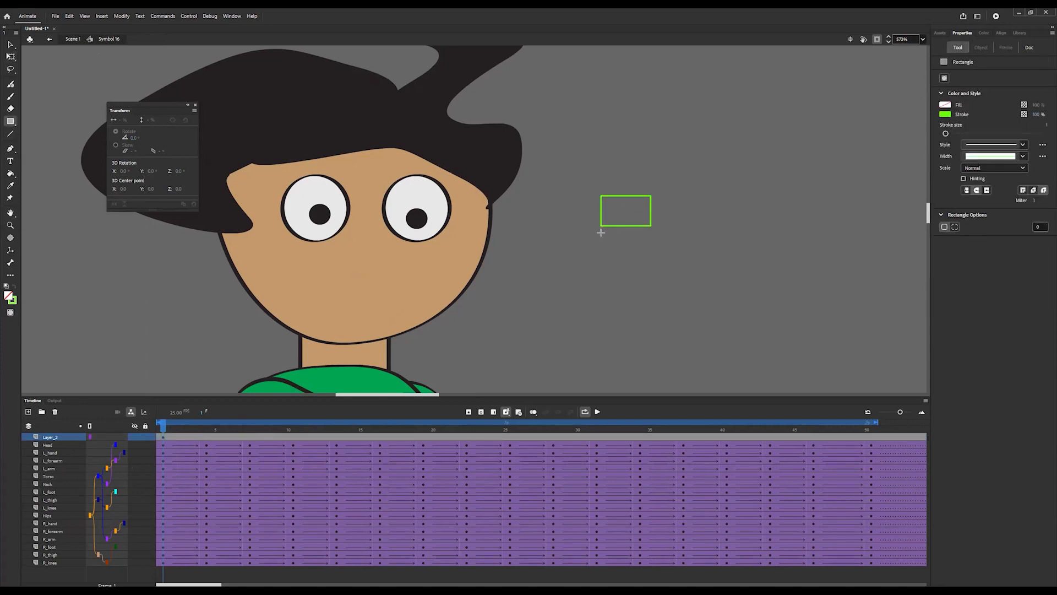
pyautogui.hotkey('ctrl', 'z')
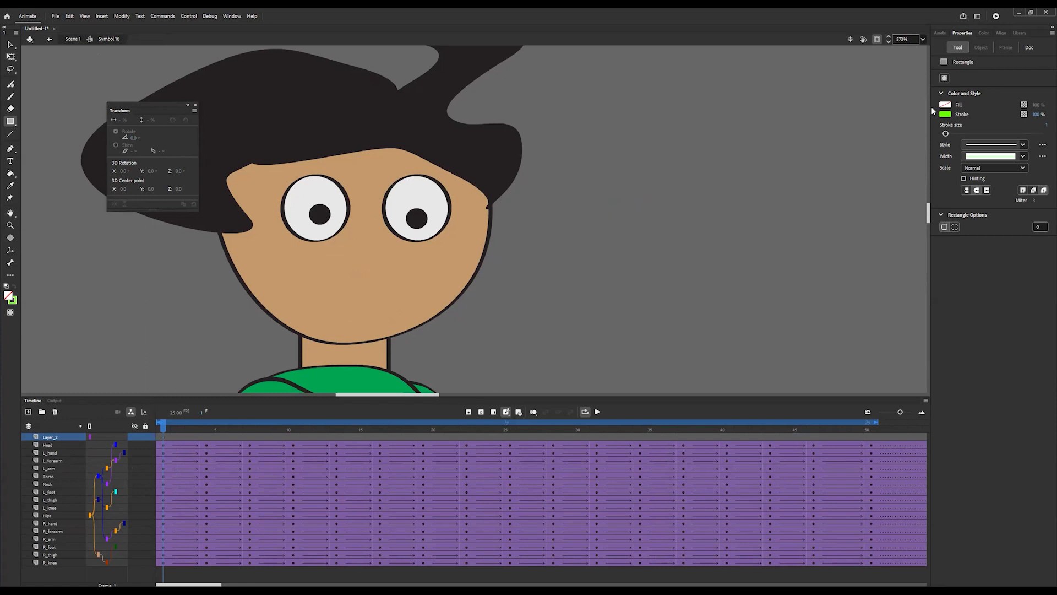
# - Draw a placeholder rectangle beside the head, about 57 by 25 px, with a dark red fill and green stroke
pyautogui.click(946, 105)
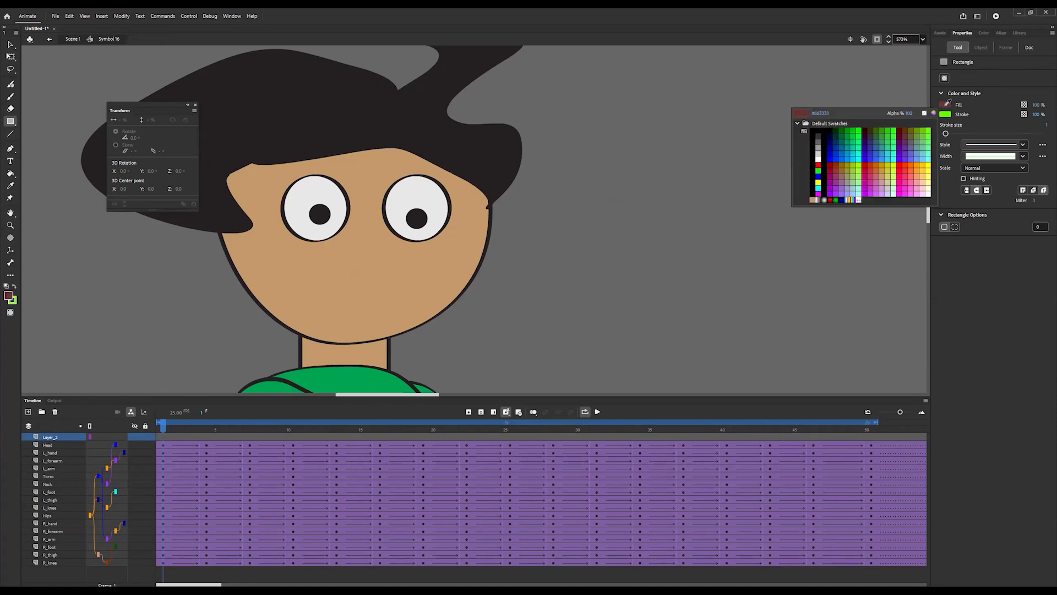
pyautogui.click(905, 136)
pyautogui.moveTo(700, 167); pyautogui.dragTo(619, 201)
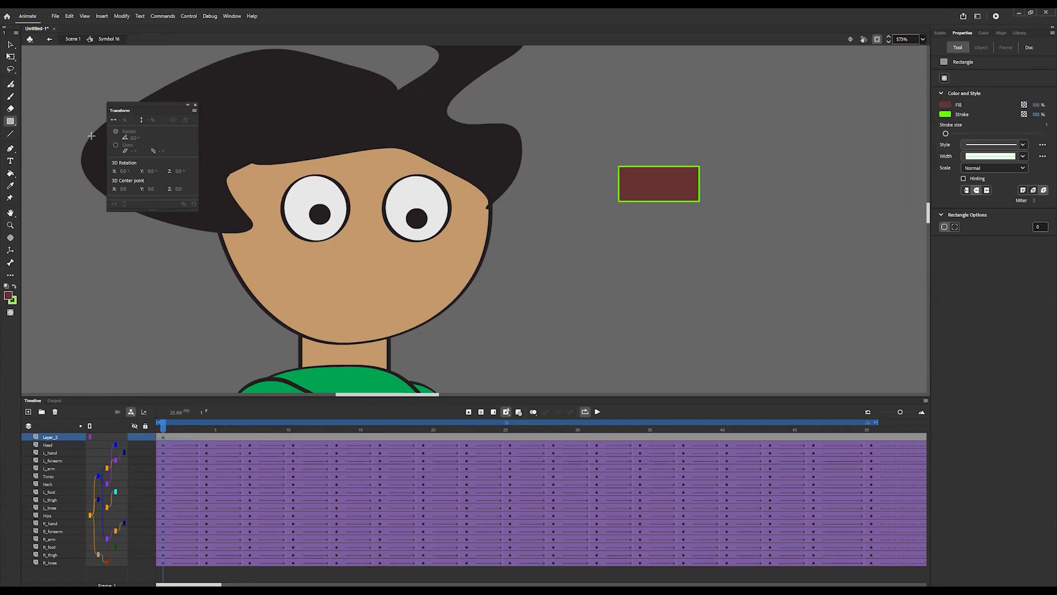
# - Convert the placeholder rectangle into a graphic symbol
pyautogui.click(11, 57)
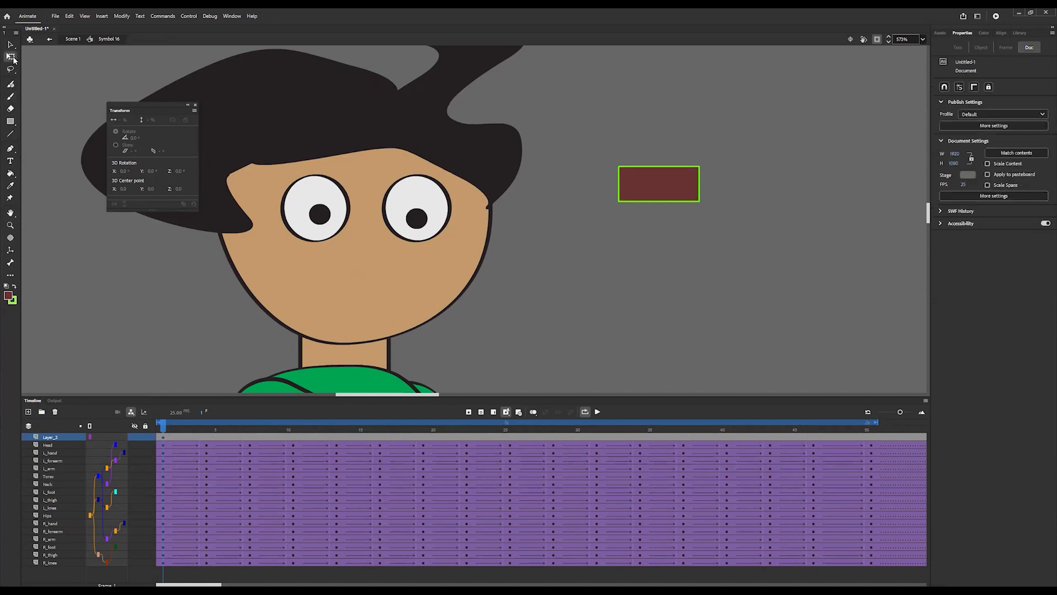
pyautogui.click(653, 188)
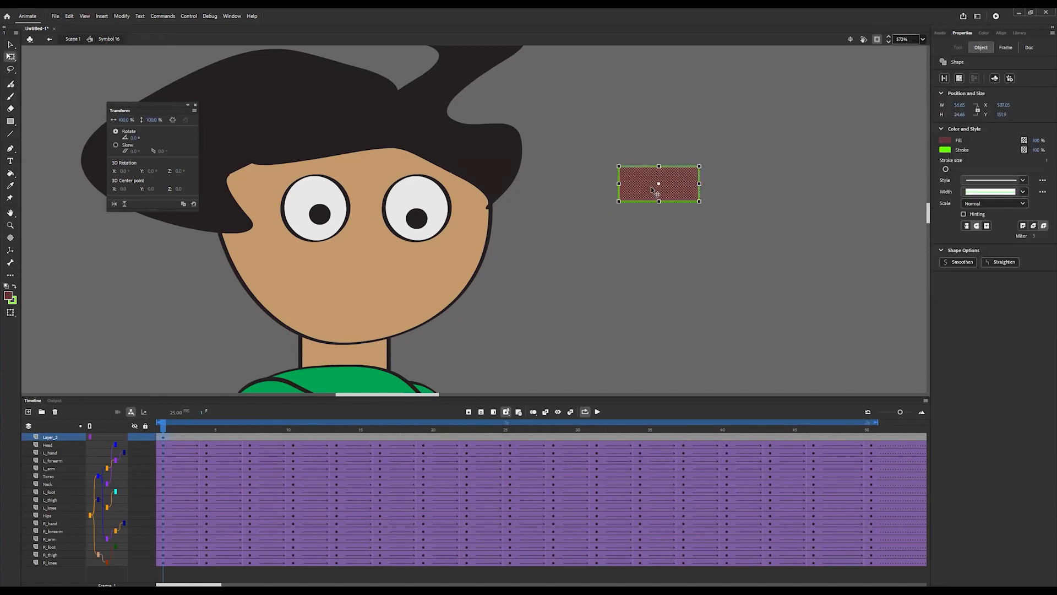
pyautogui.press('F8')
pyautogui.click(610, 188)
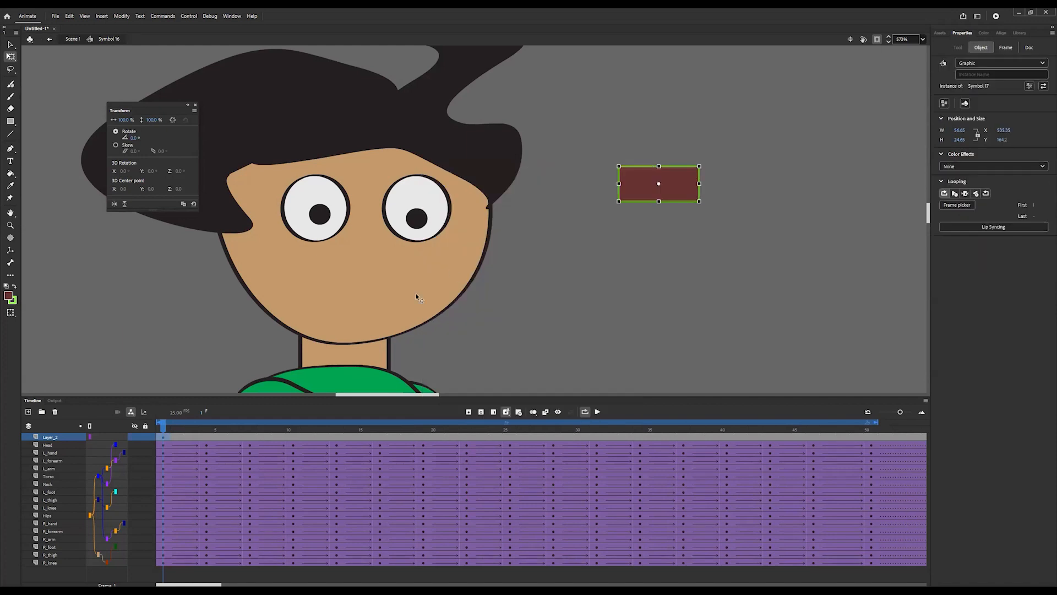
# - Paste the cut mouth layer inside the new graphic symbol and delete the placeholder rectangle's layer
pyautogui.doubleClick(641, 186)
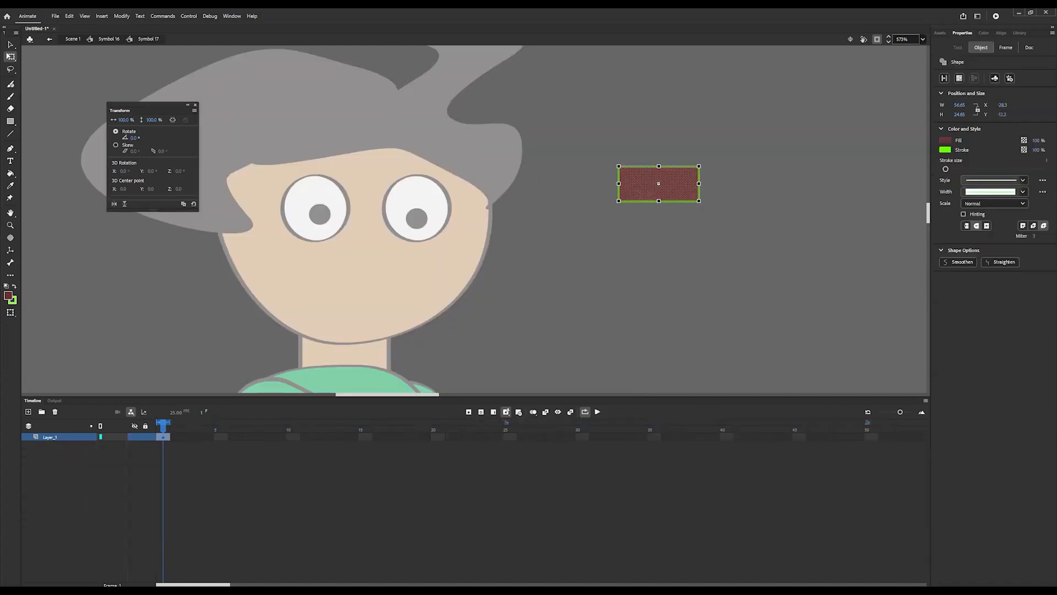
pyautogui.rightClick(55, 437)
pyautogui.click(108, 292)
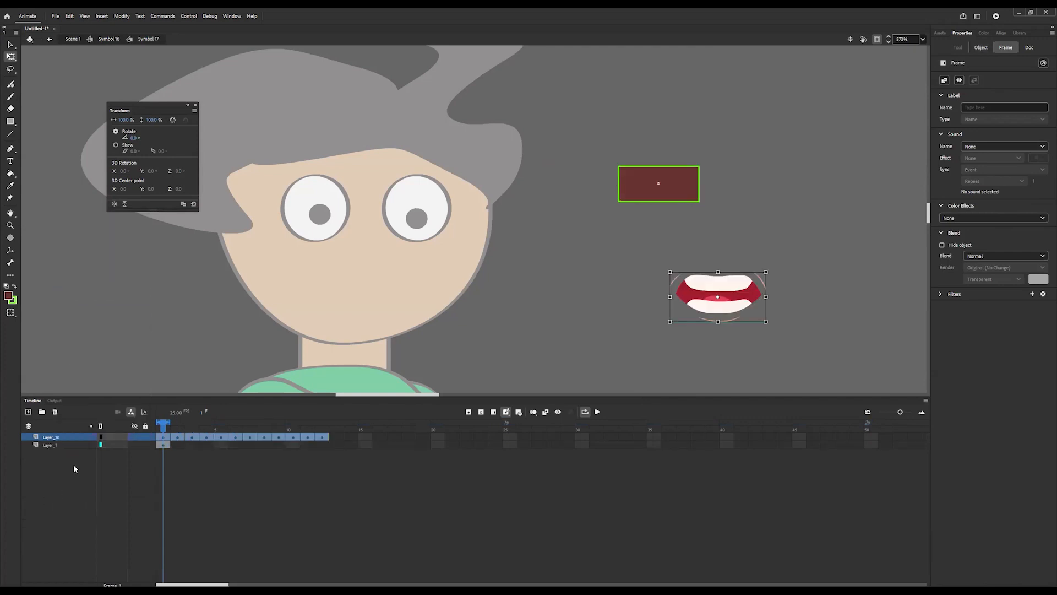
pyautogui.click(52, 444)
pyautogui.click(54, 411)
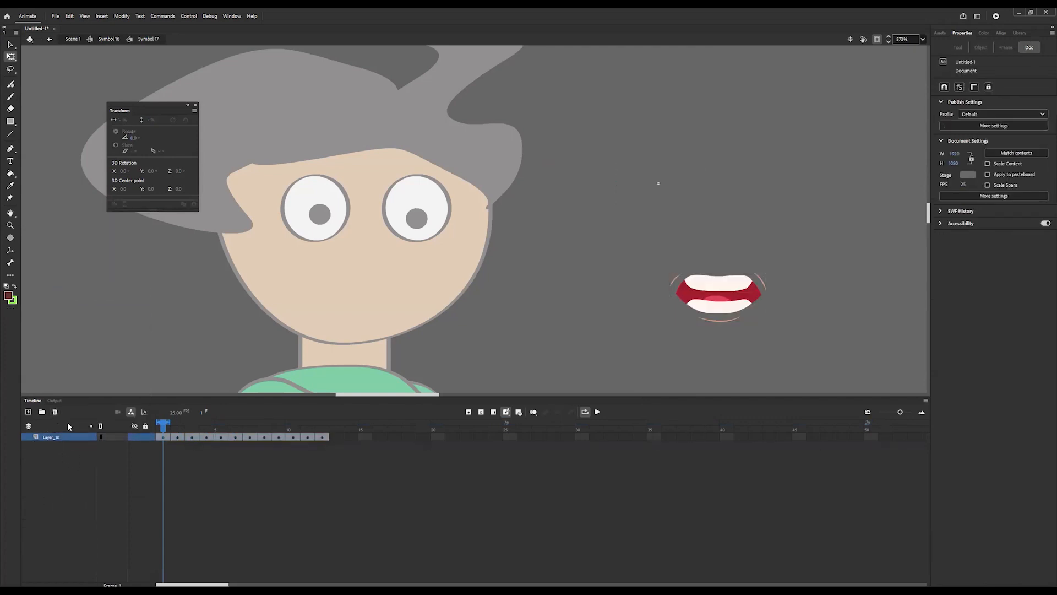
# - Return to Symbol 16, place the mouth symbol on the character's lower face and parent Layer_2 to the Head layer
pyautogui.click(109, 39)
pyautogui.moveTo(742, 302); pyautogui.dragTo(379, 314)
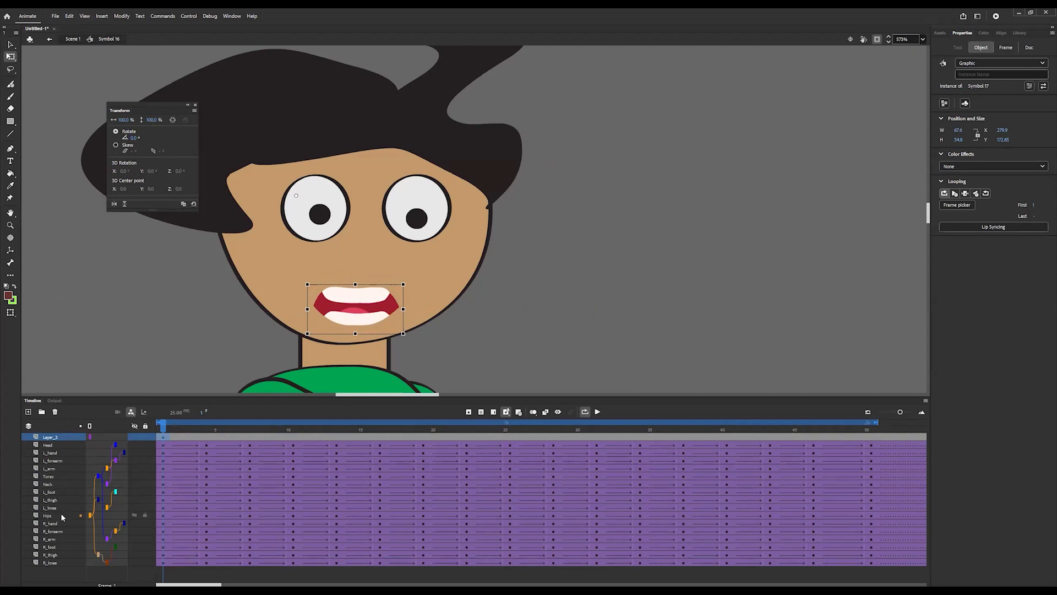
pyautogui.moveTo(161, 427)
pyautogui.mouseDown()
pyautogui.moveTo(520, 434)
pyautogui.moveTo(143, 437)
pyautogui.mouseUp()
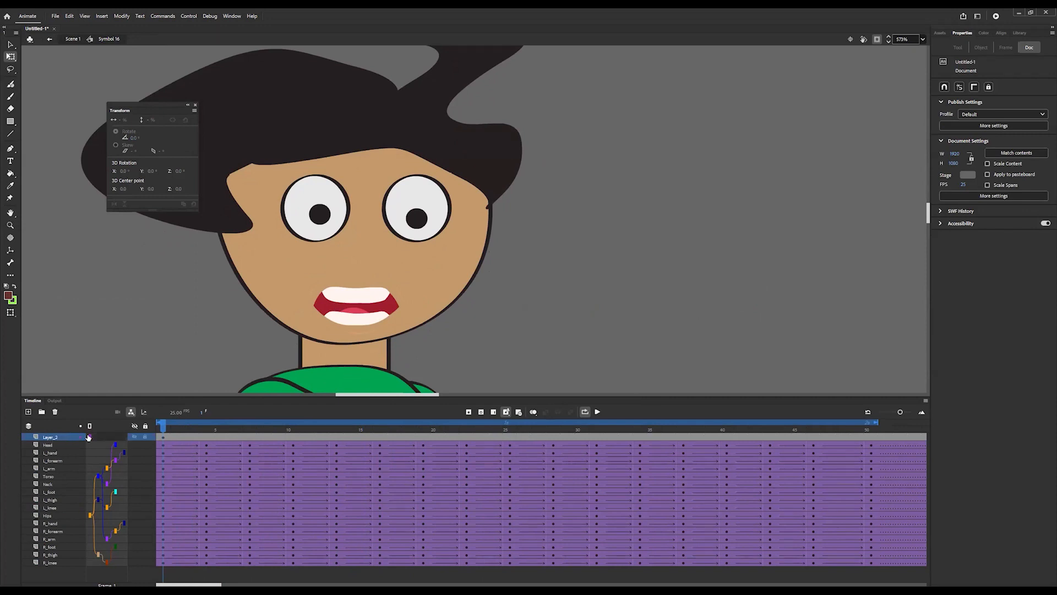
pyautogui.moveTo(90, 437); pyautogui.dragTo(107, 444)
# - Examine the Lip Syncing viseme setup for the mouth instance on frame 1 of Layer_2 without applying it
pyautogui.moveTo(163, 424)
pyautogui.mouseDown()
pyautogui.moveTo(599, 430)
pyautogui.moveTo(163, 425)
pyautogui.mouseUp()
pyautogui.click(164, 437)
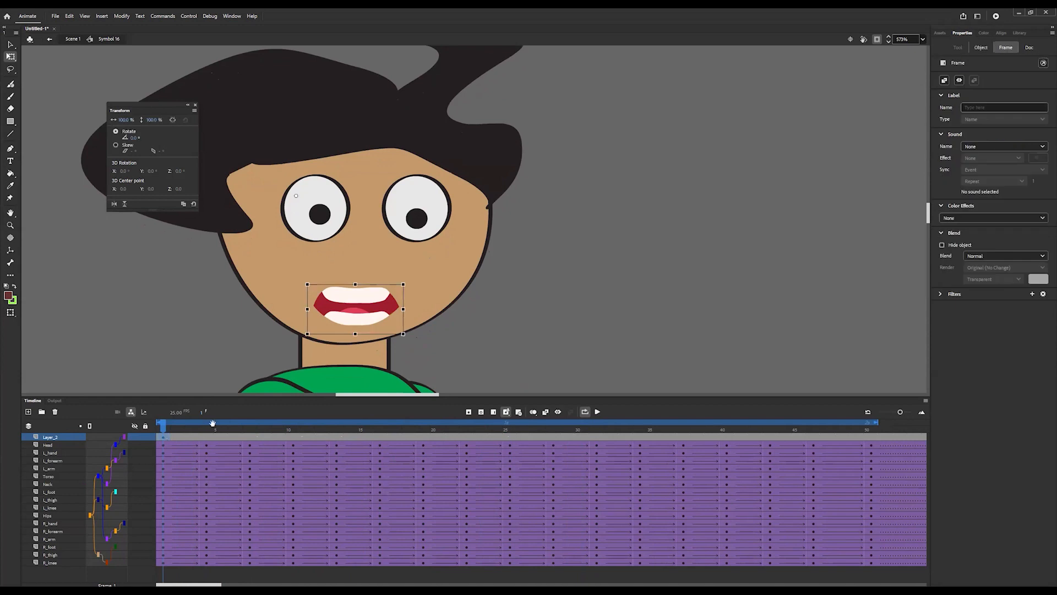
pyautogui.click(980, 46)
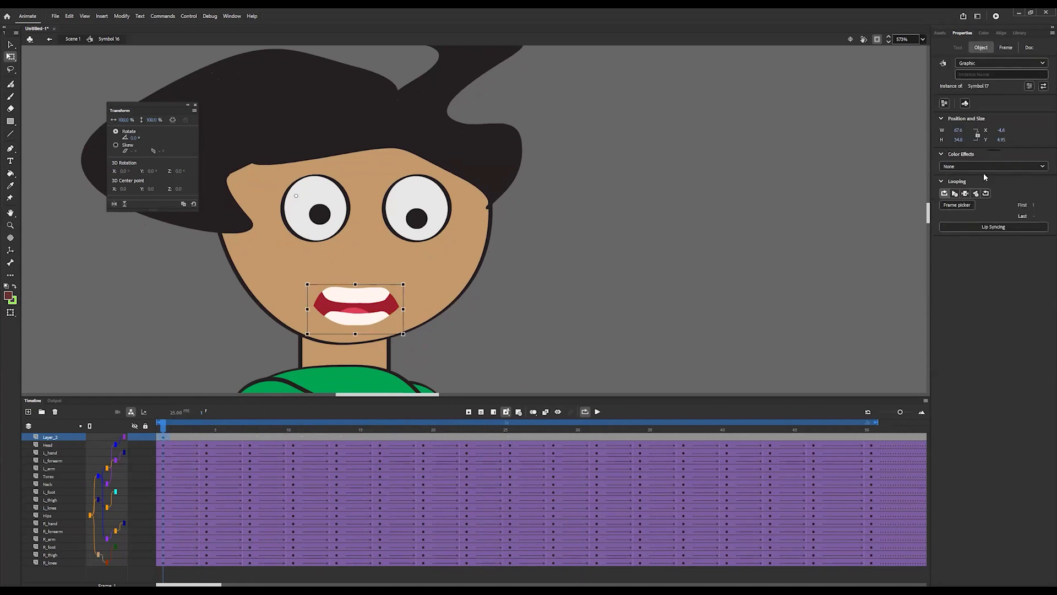
pyautogui.click(999, 230)
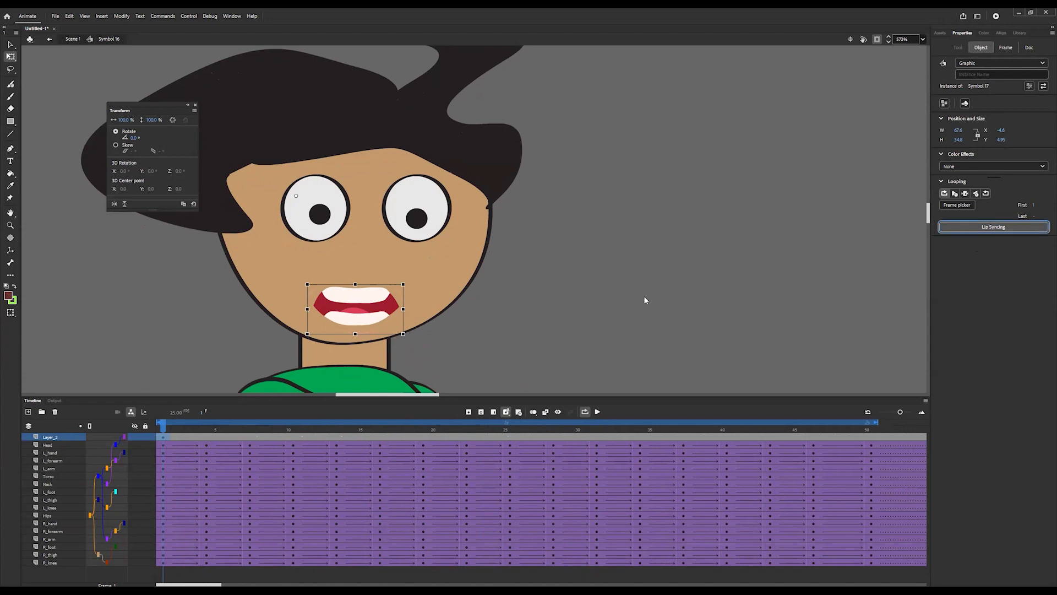
pyautogui.moveTo(530, 159); pyautogui.dragTo(583, 170)
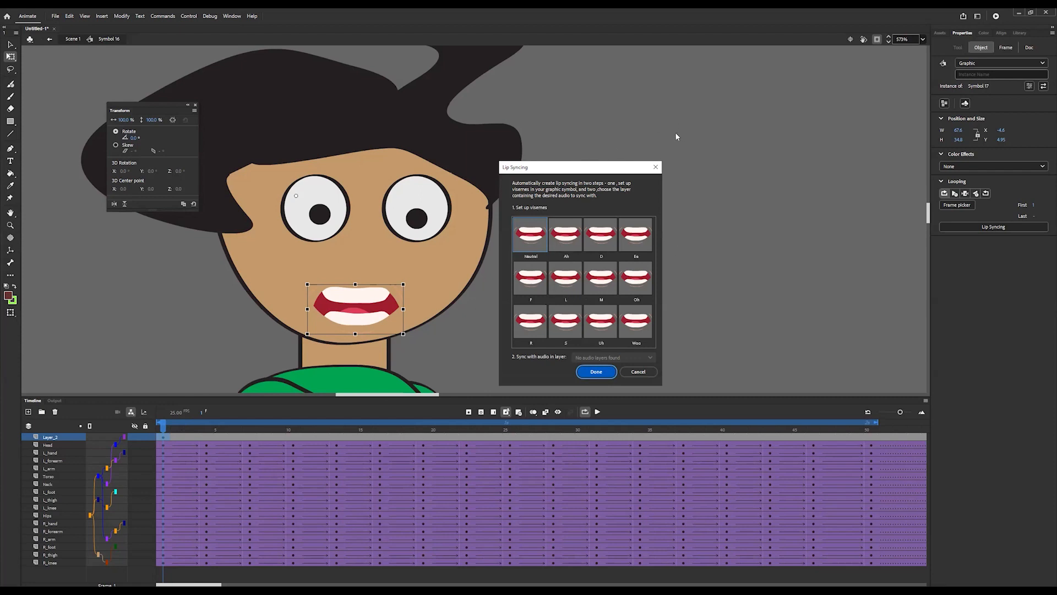
pyautogui.click(638, 372)
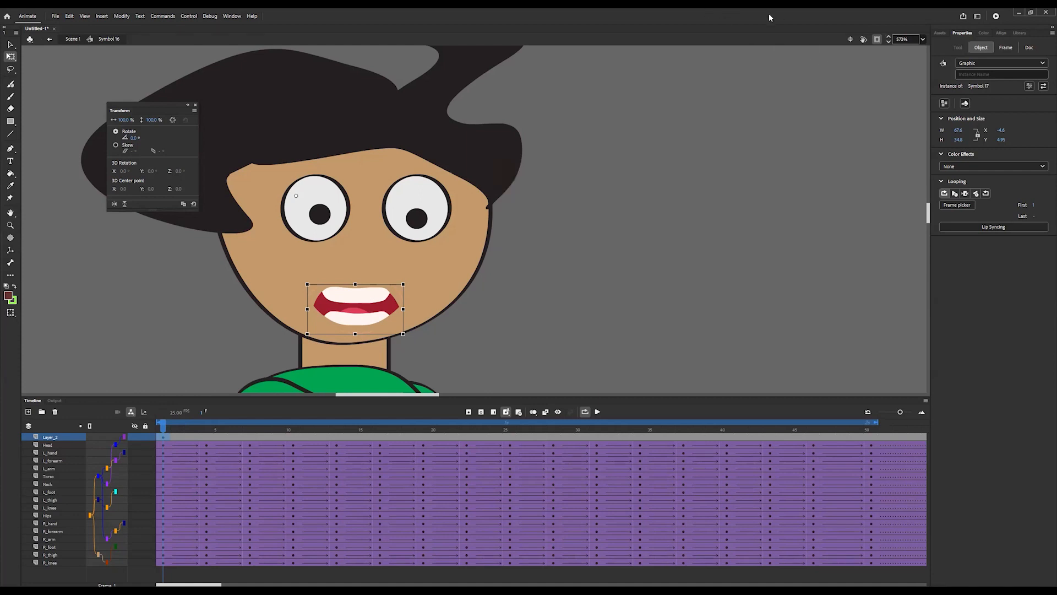
# - Arrange the Animate window beside the mouth reference chart and reopen Lip Syncing for the mouth symbol
pyautogui.press('super+Right')
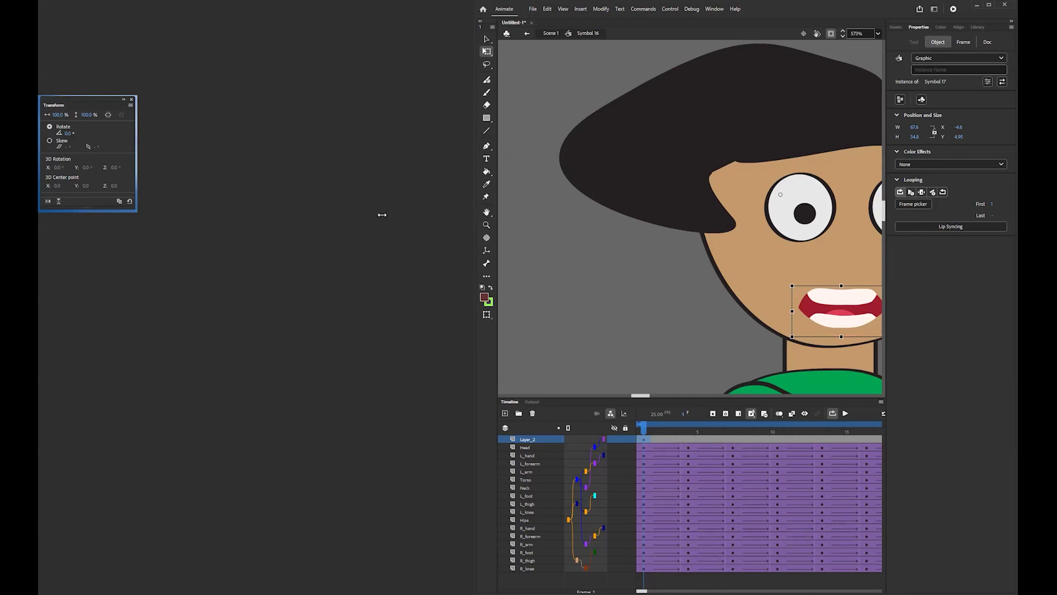
pyautogui.moveTo(382, 215); pyautogui.dragTo(231, 214)
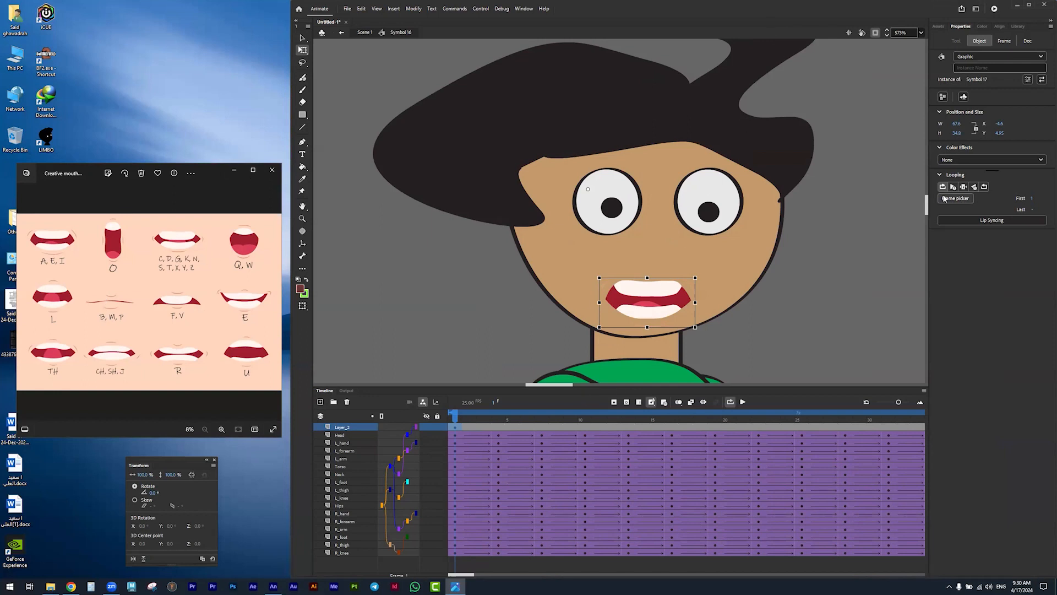
pyautogui.click(991, 220)
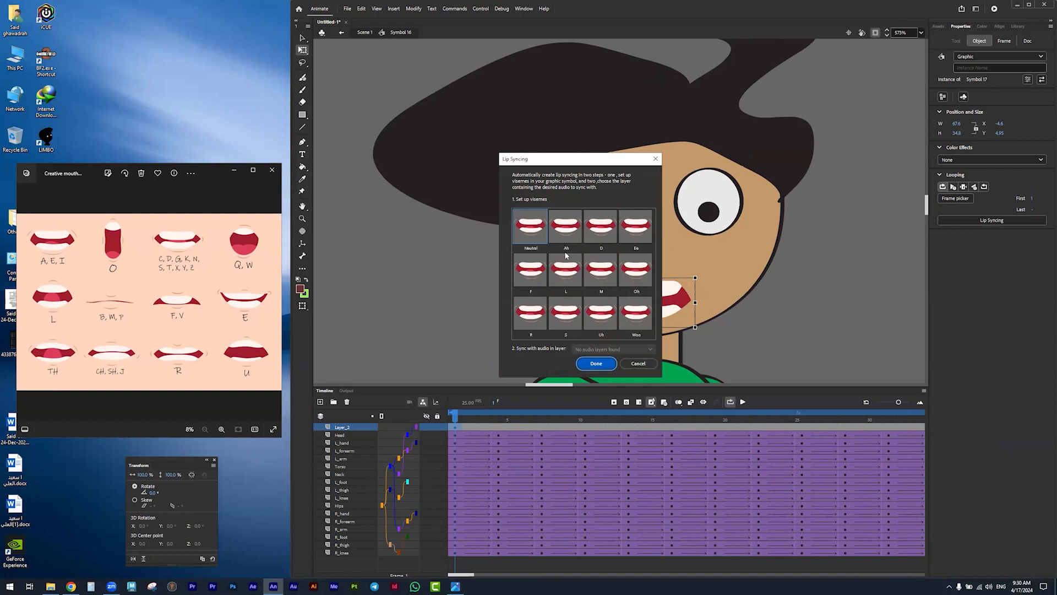
# - Assign mouth frames to the first-row visemes: Neutral to 8, Ah to 1, D to 3 and Ee to 8
pyautogui.click(526, 230)
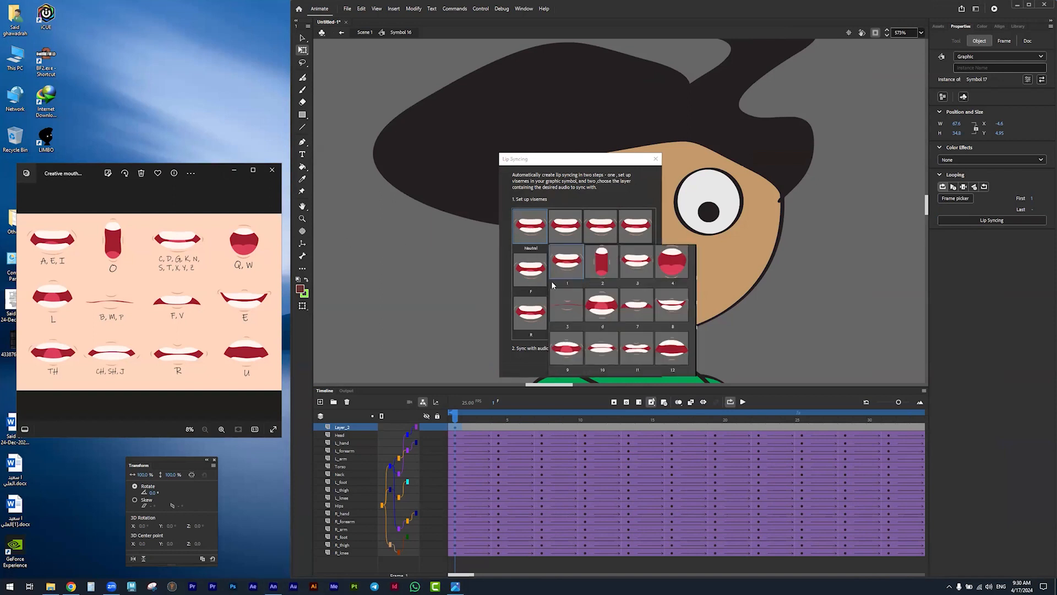
pyautogui.click(672, 307)
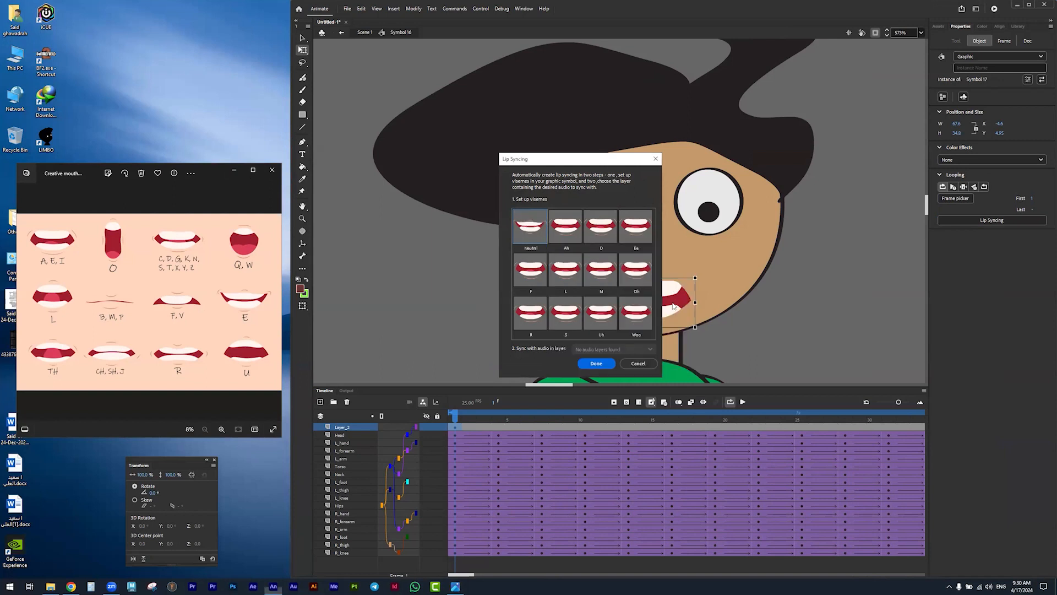
pyautogui.click(568, 236)
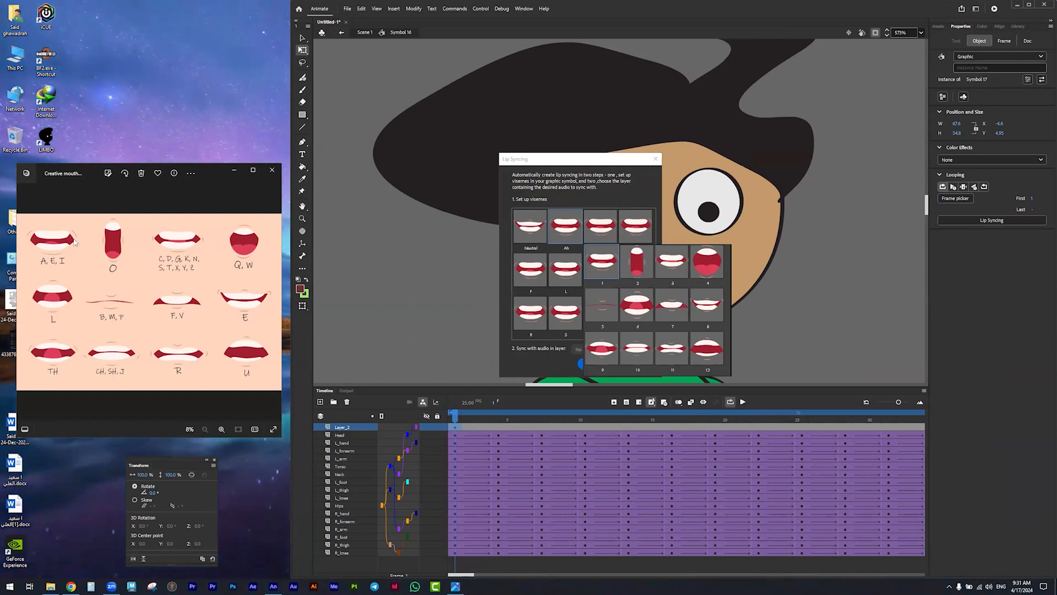
pyautogui.click(604, 226)
pyautogui.click(604, 226)
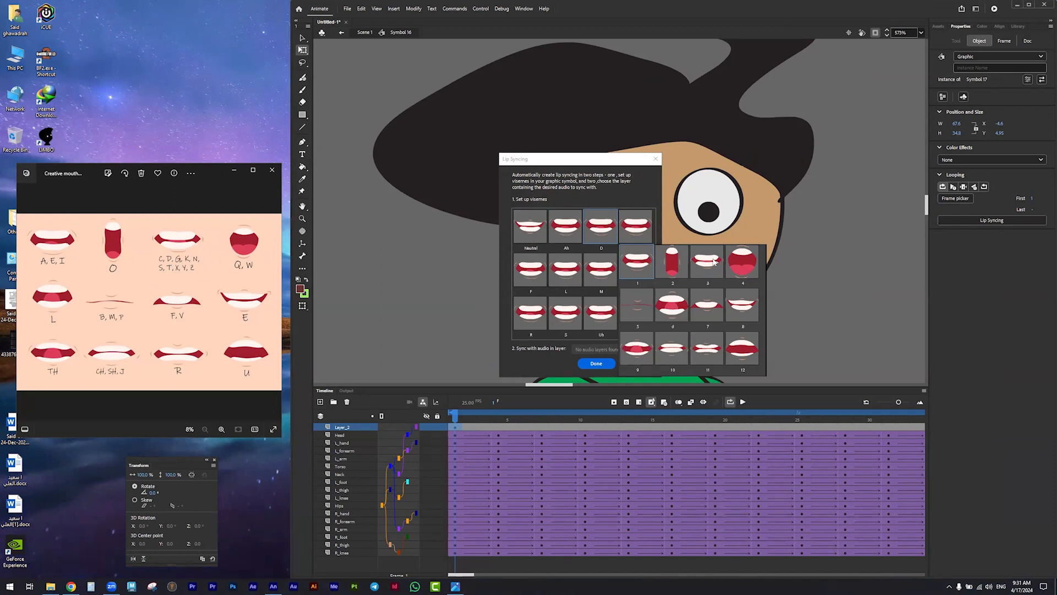
pyautogui.click(683, 258)
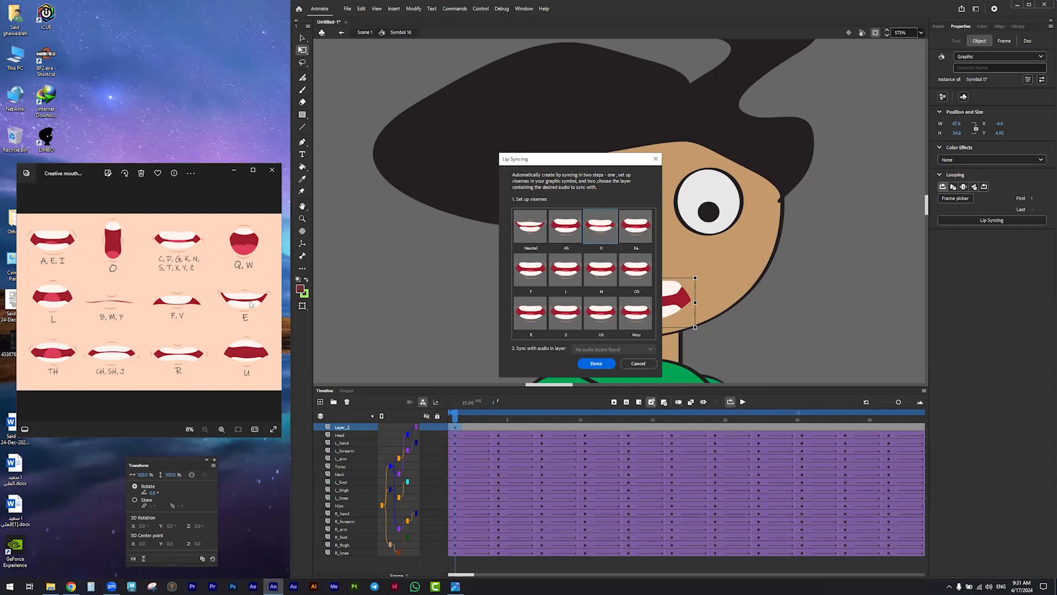
pyautogui.click(634, 226)
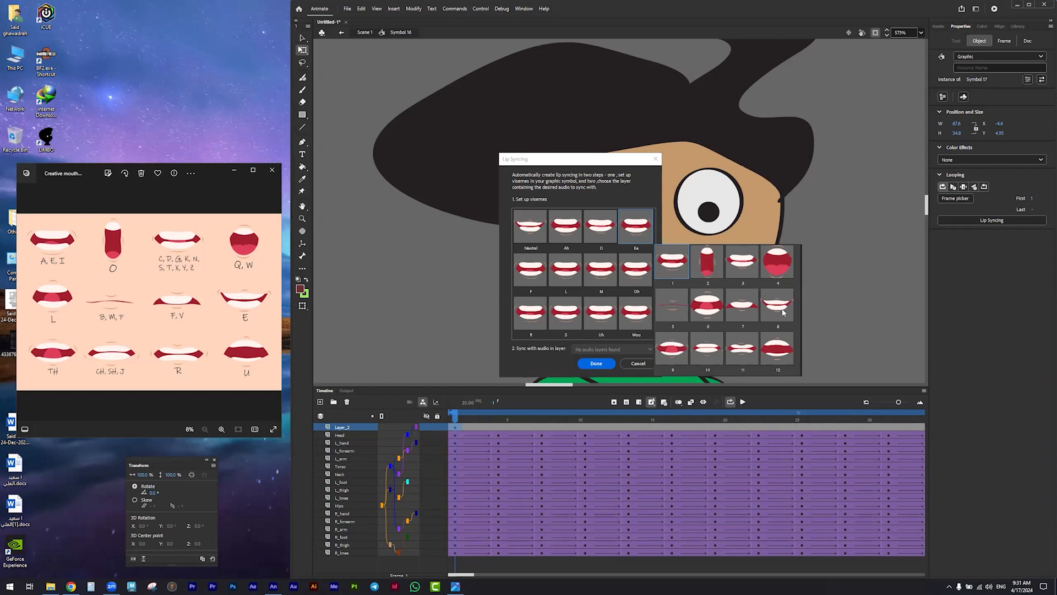
pyautogui.click(704, 311)
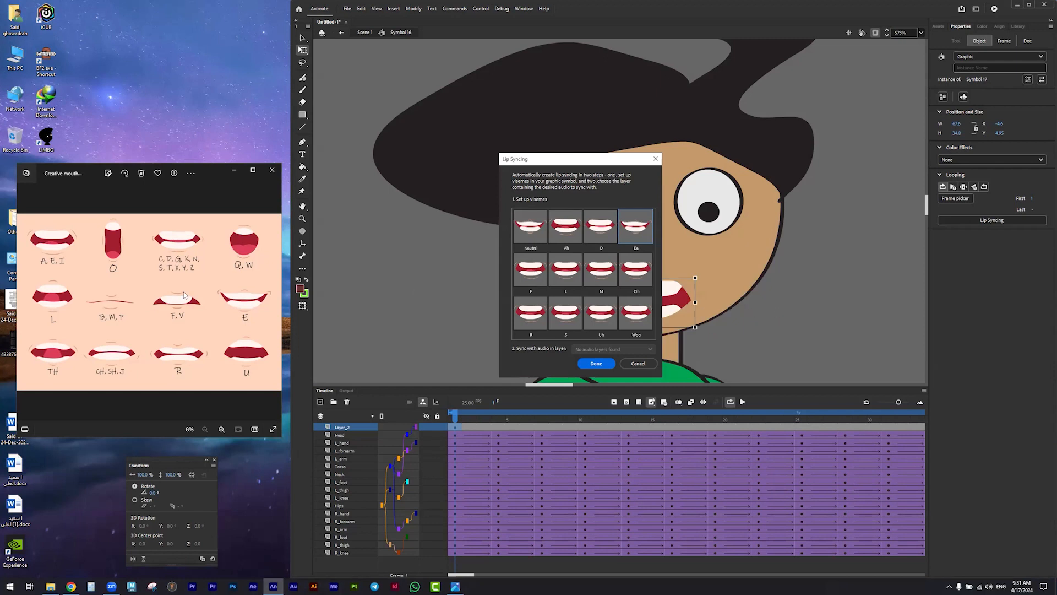
# - Assign mouth frames to the second-row visemes: F to 7, L to 6, M to 5 and Oh to 2
pyautogui.click(535, 270)
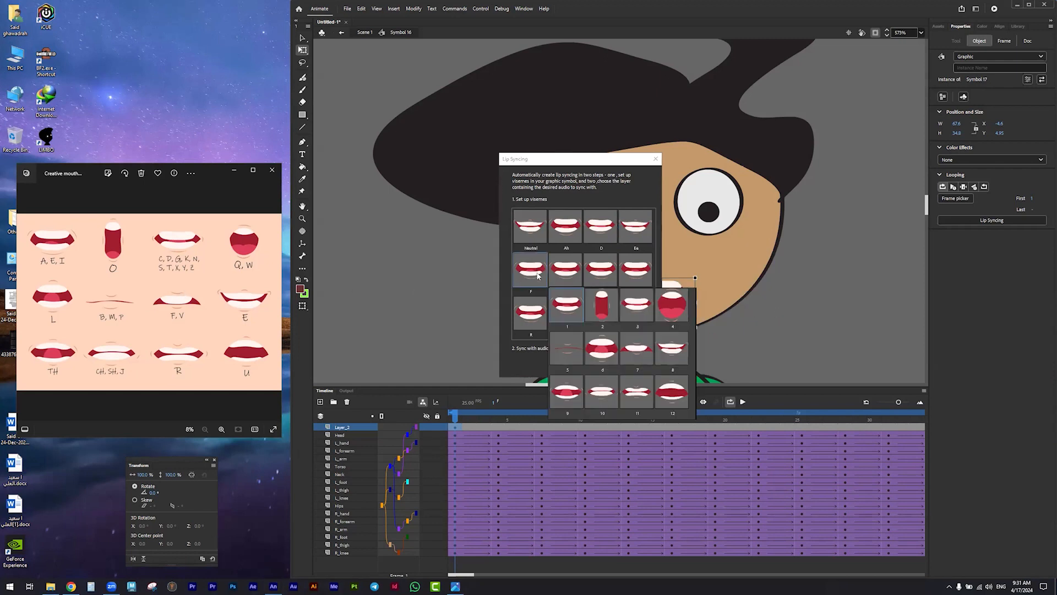
pyautogui.click(643, 353)
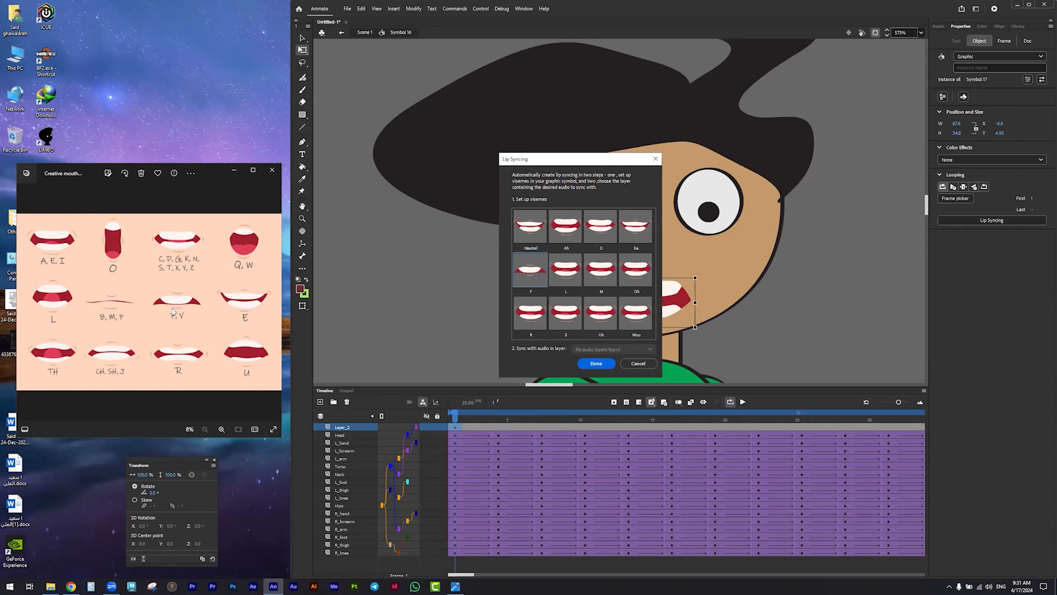
pyautogui.click(572, 269)
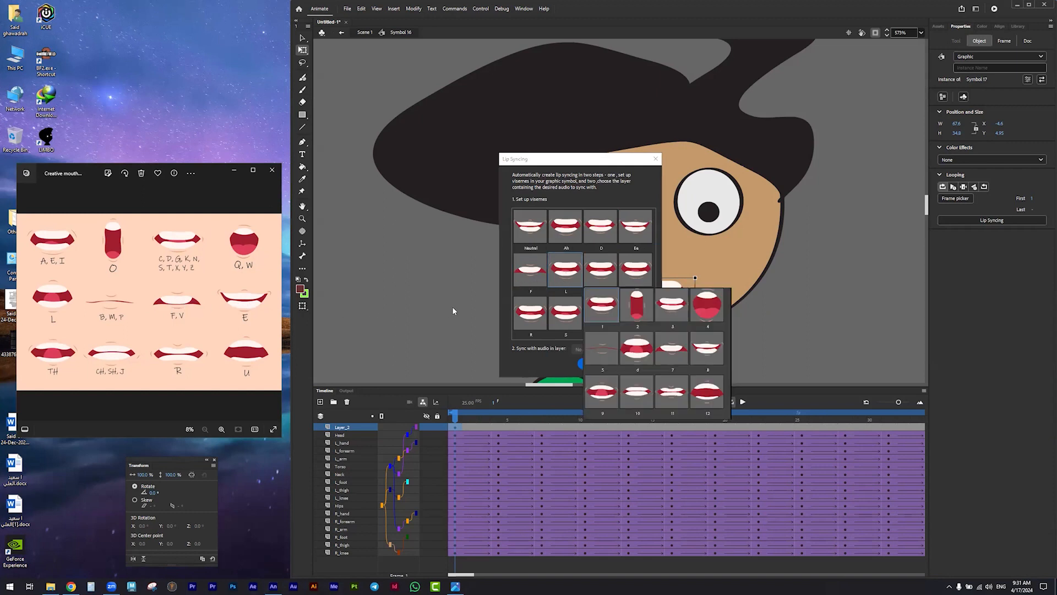
pyautogui.click(641, 364)
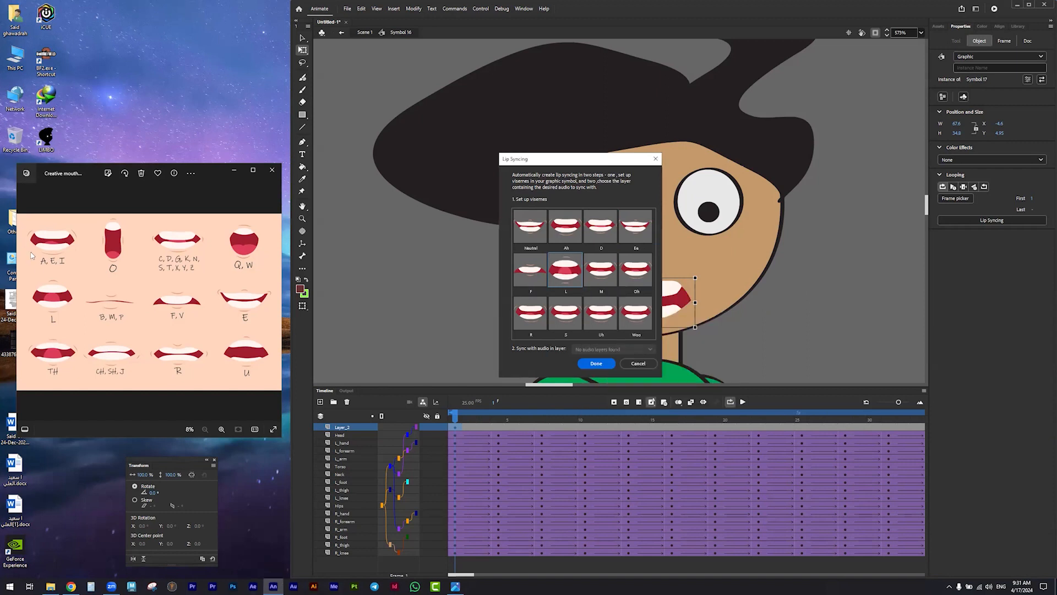
pyautogui.click(609, 273)
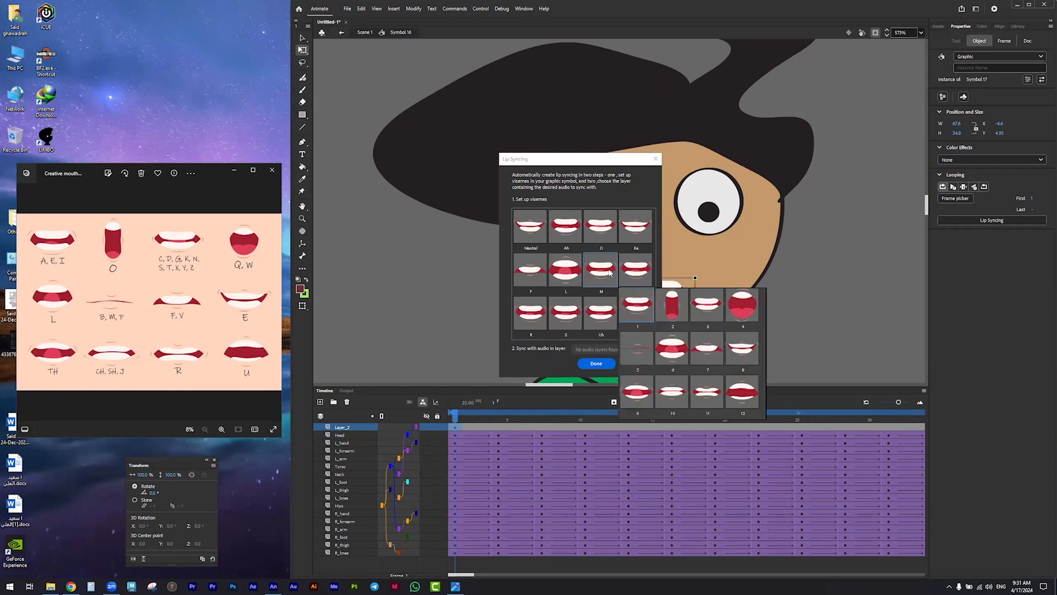
pyautogui.click(639, 348)
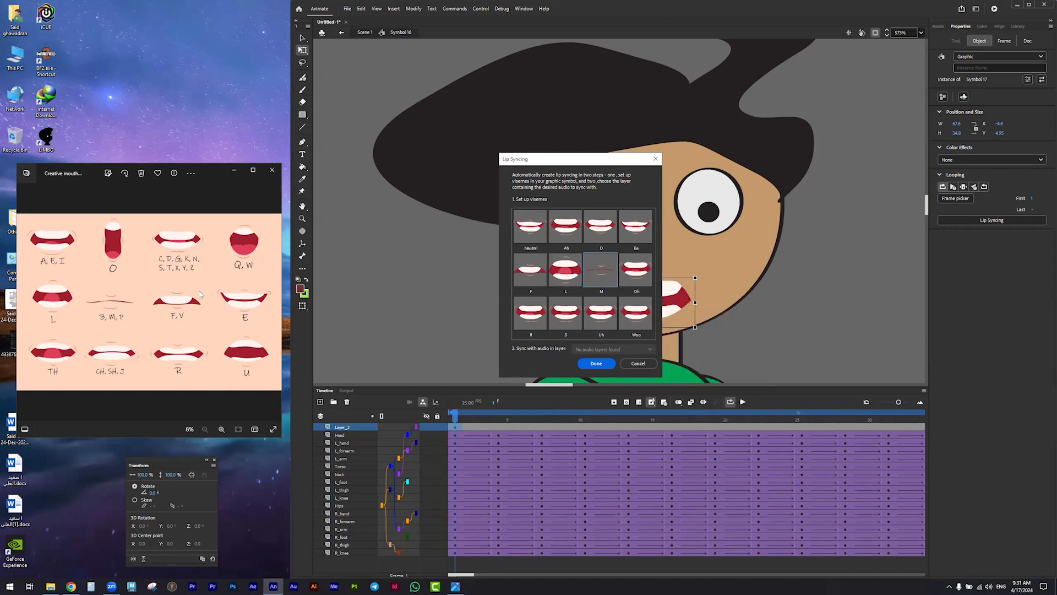
pyautogui.click(636, 273)
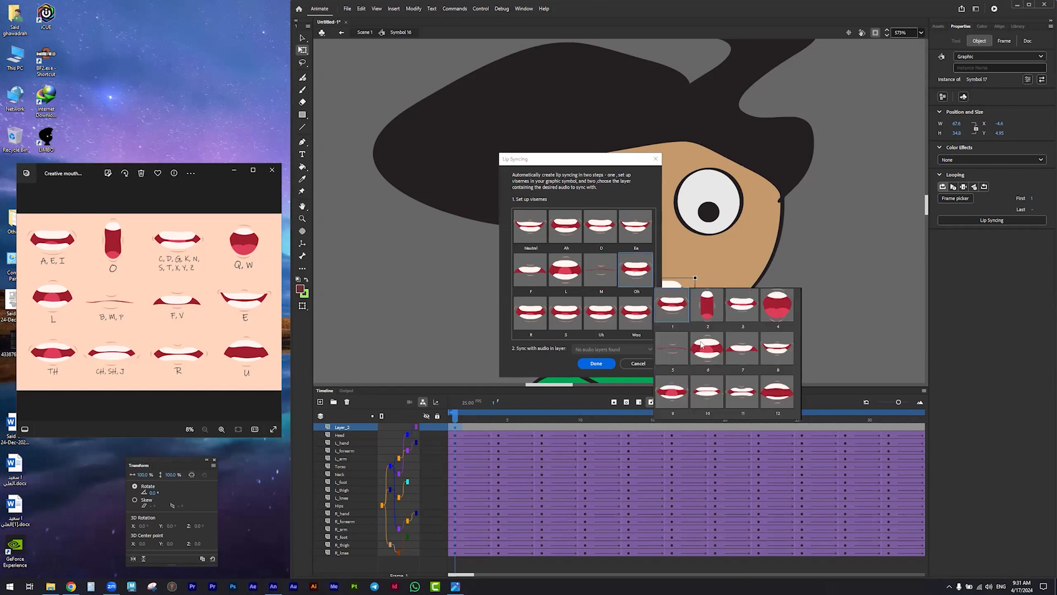
pyautogui.click(709, 311)
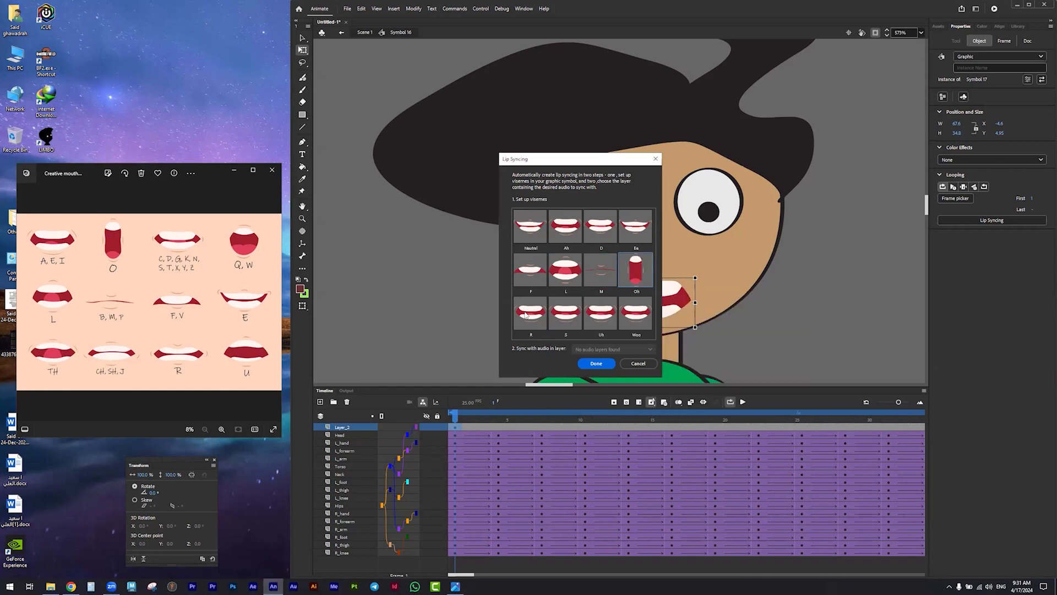
# - Assign R to mouth frame 11, S to 3, Uh to 12 and Woo to 4, and apply the viseme setup
pyautogui.click(535, 315)
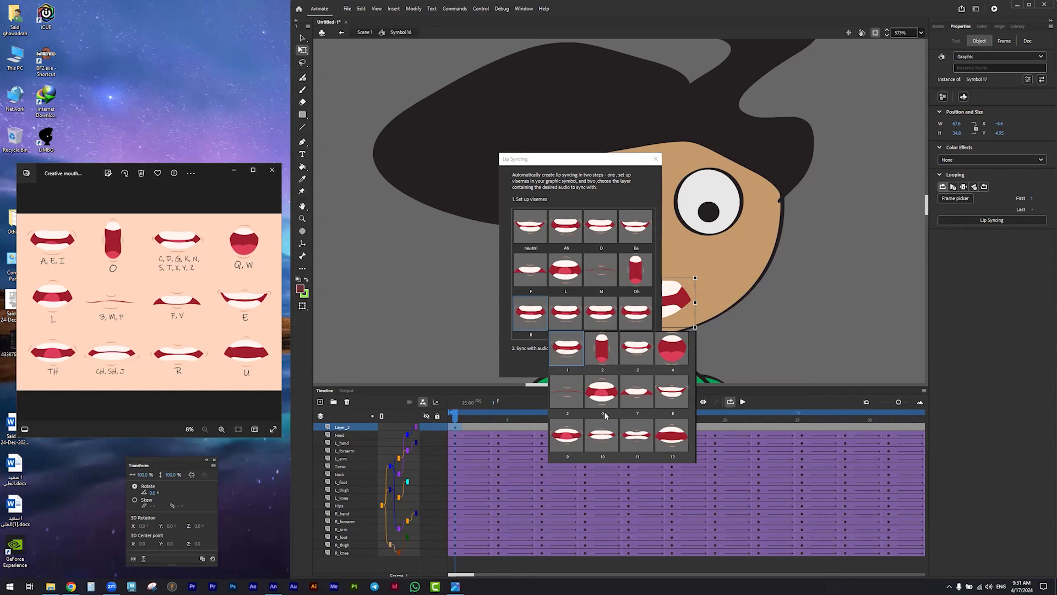
pyautogui.click(638, 434)
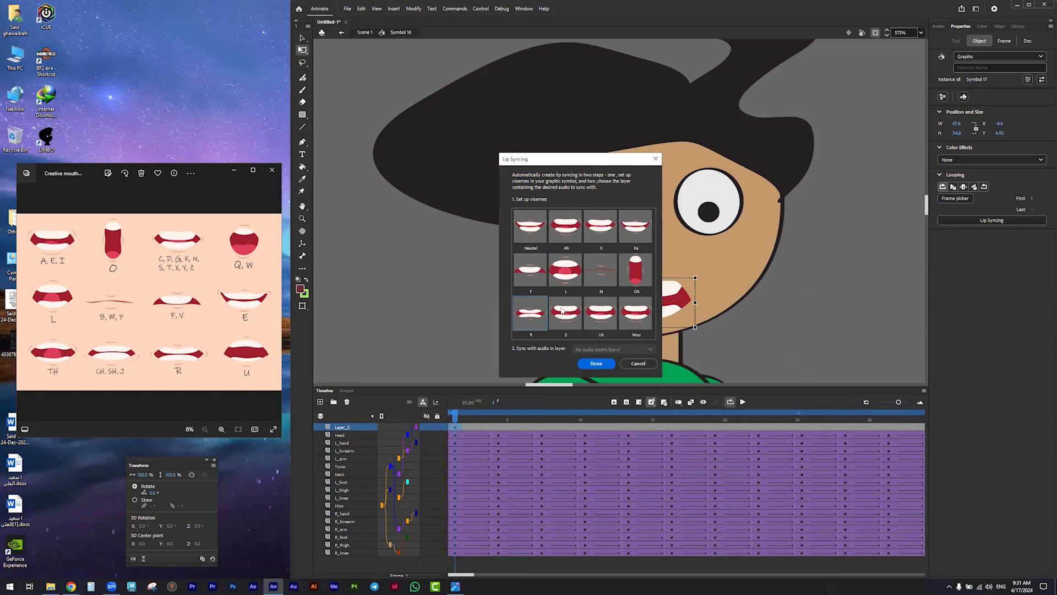
pyautogui.click(571, 312)
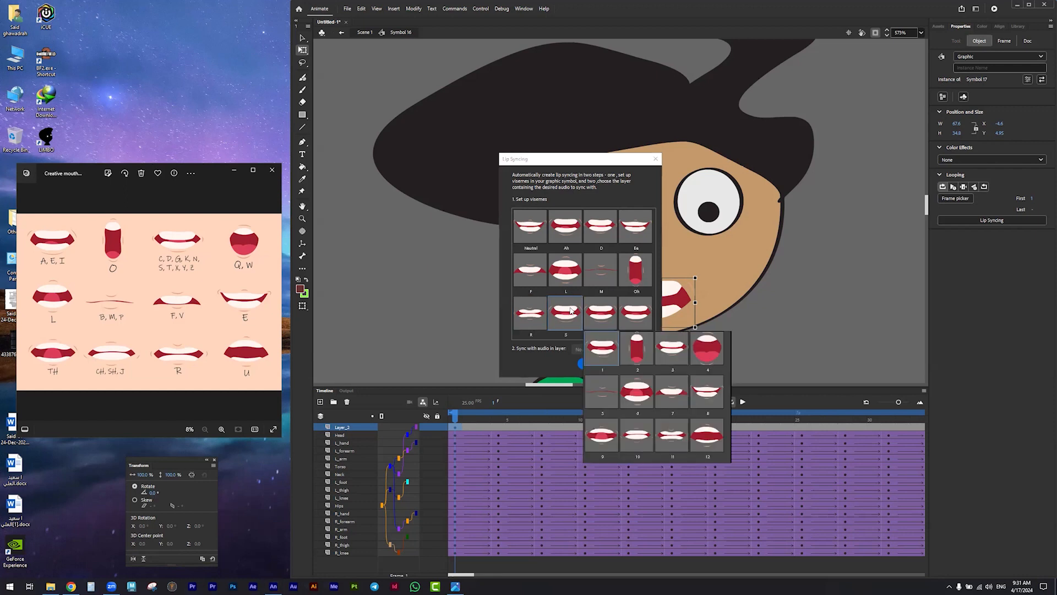
pyautogui.click(673, 350)
pyautogui.click(600, 315)
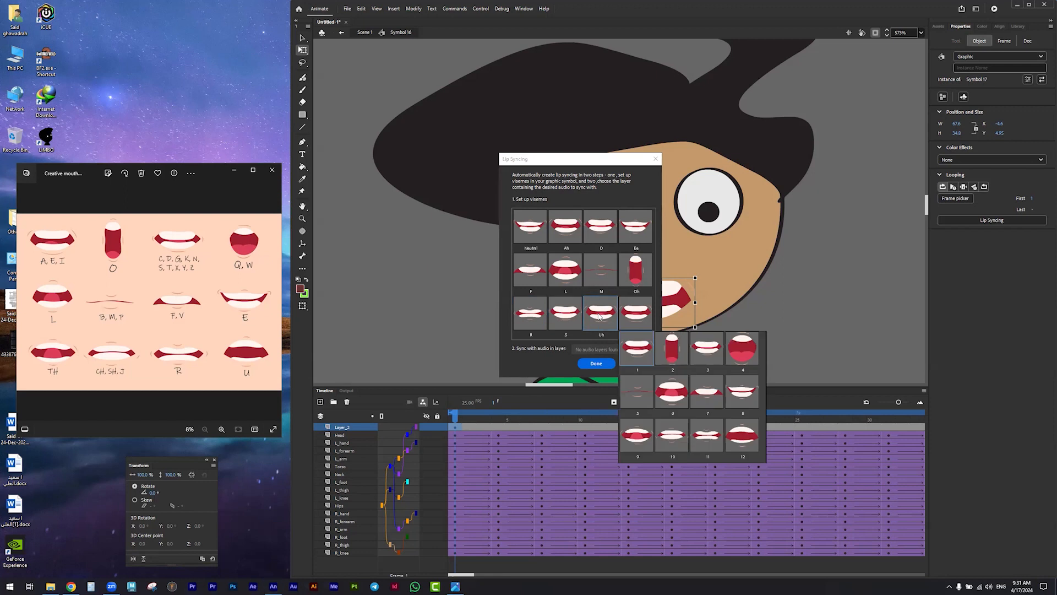
pyautogui.click(744, 432)
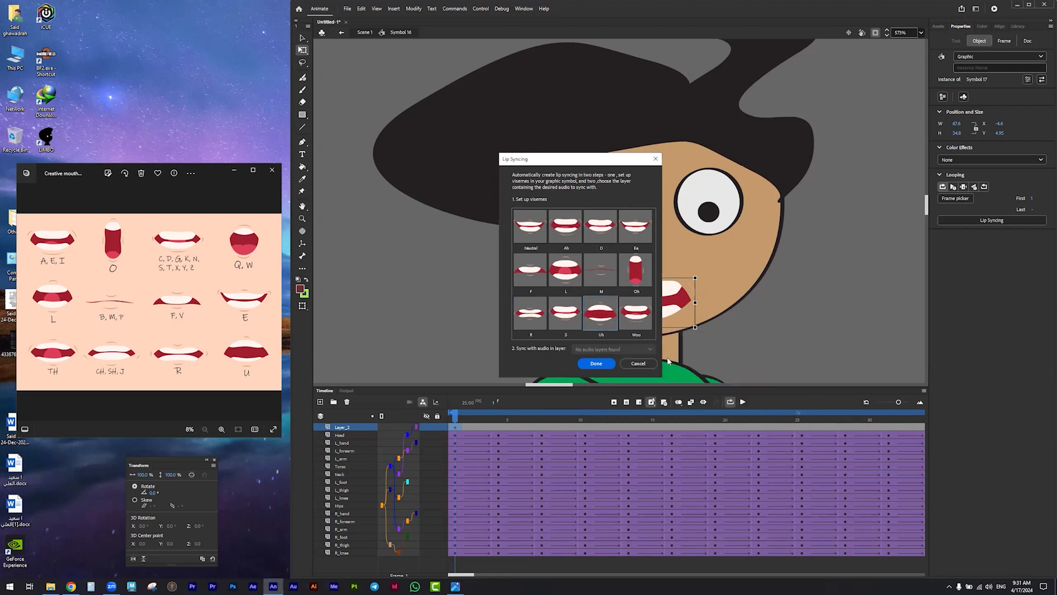
pyautogui.click(637, 318)
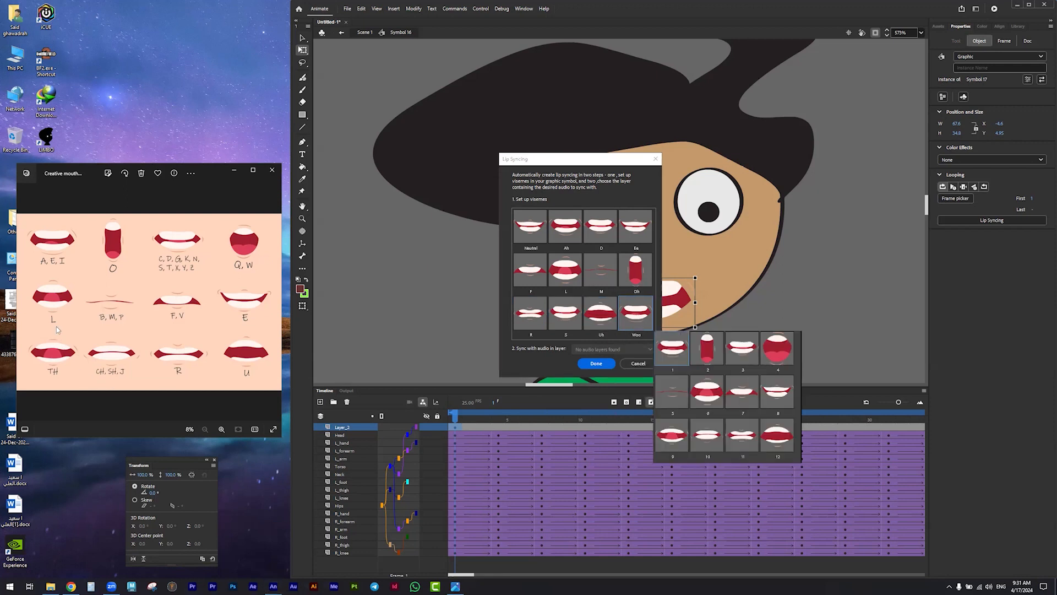
pyautogui.click(778, 358)
pyautogui.click(597, 363)
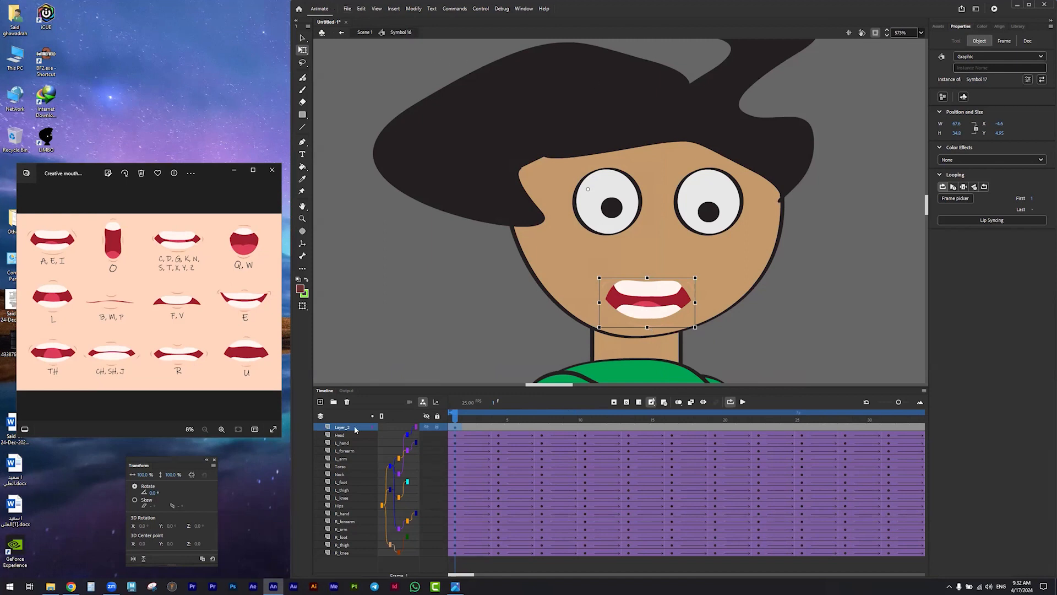
# - Add a new layer above the mouth layer and import the audio file Numbers r.wav into it
pyautogui.click(320, 402)
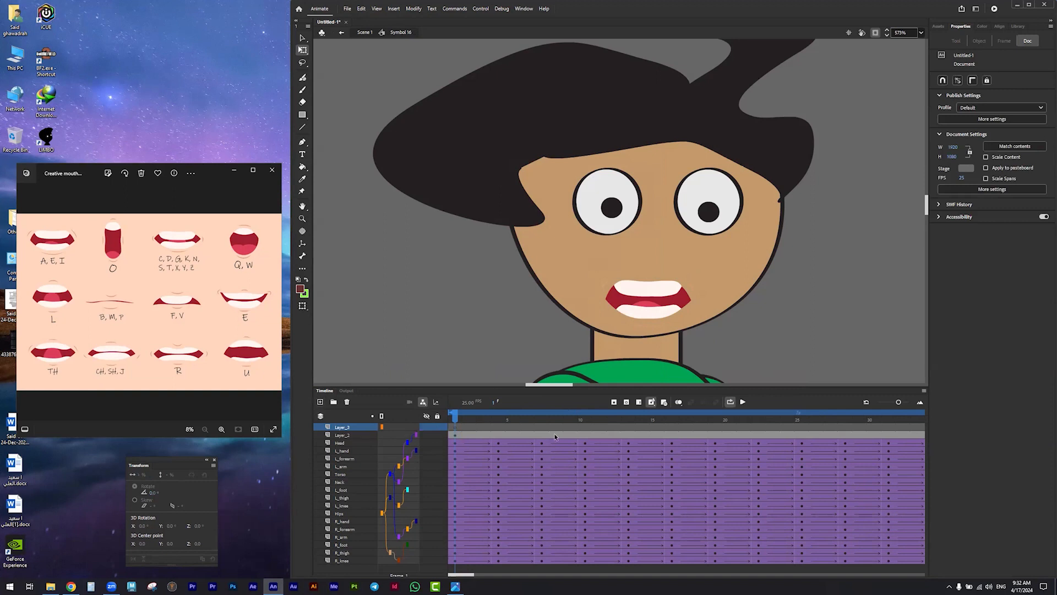
pyautogui.click(347, 9)
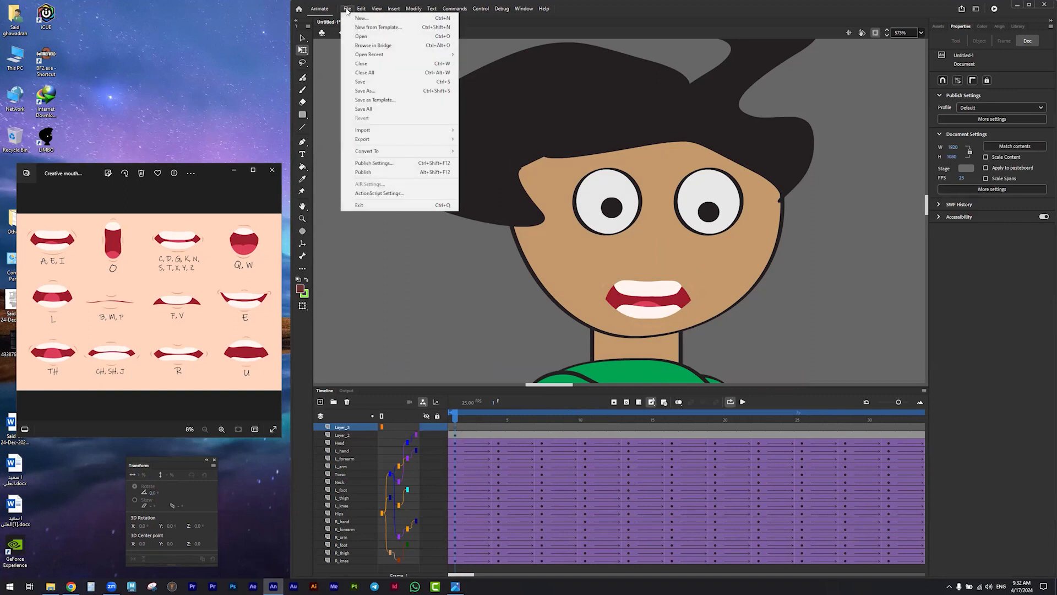
pyautogui.moveTo(368, 132)
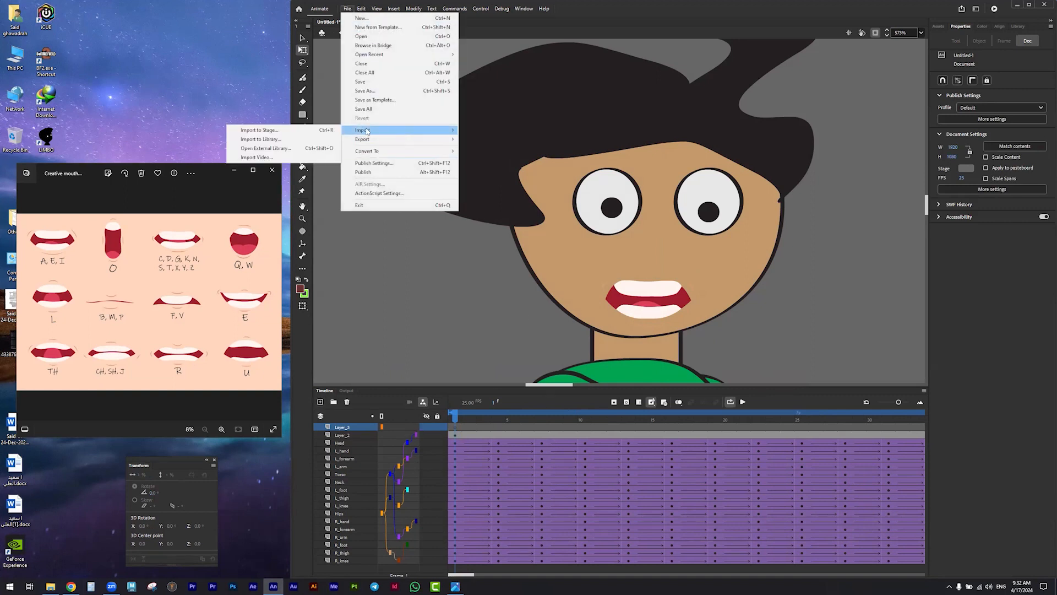
pyautogui.click(310, 132)
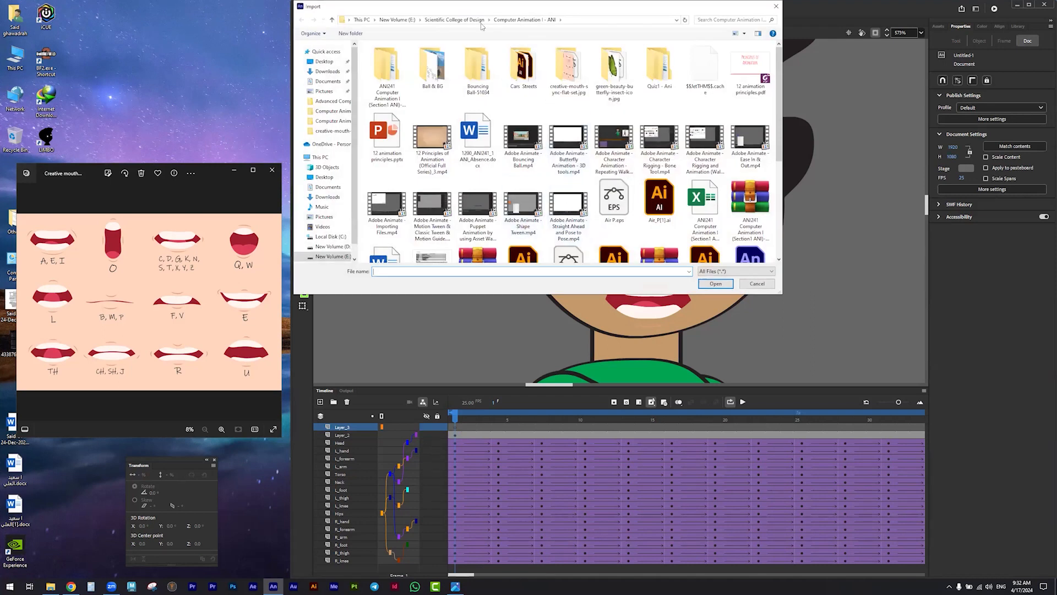
pyautogui.scroll(-3, 573, 231)
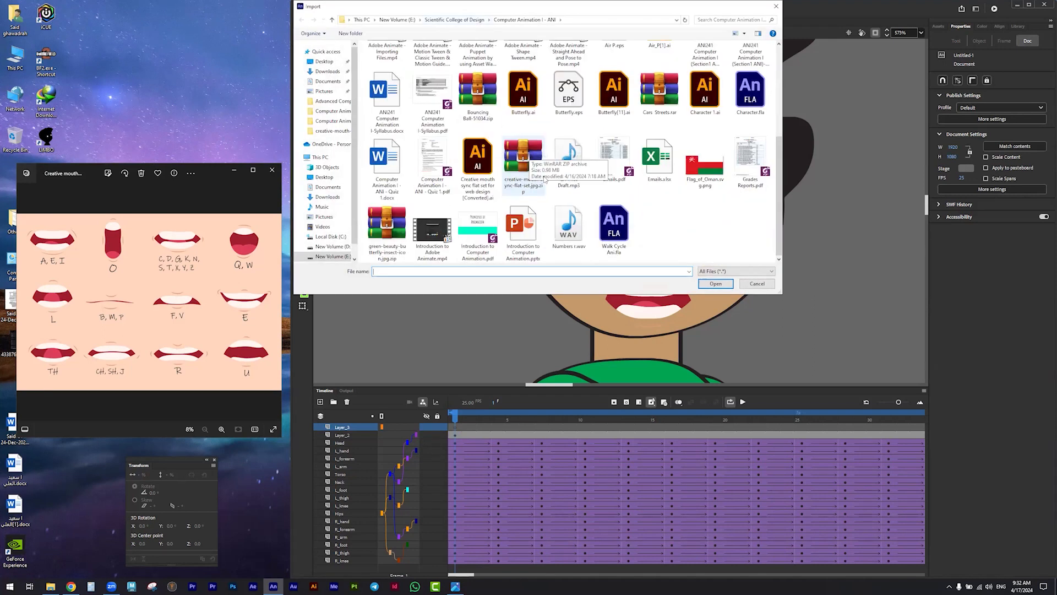
pyautogui.click(572, 233)
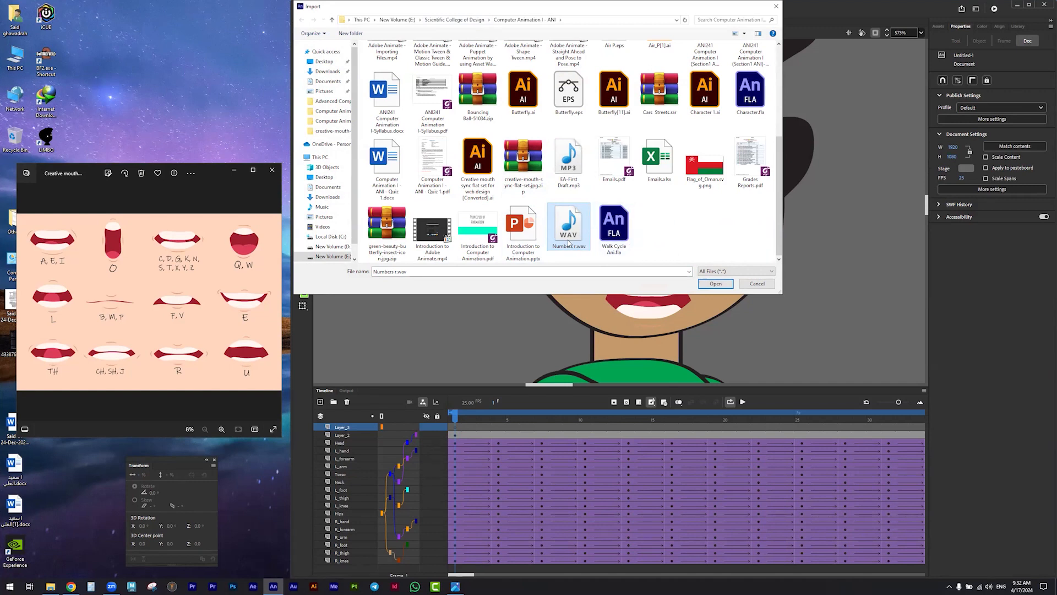
pyautogui.click(705, 284)
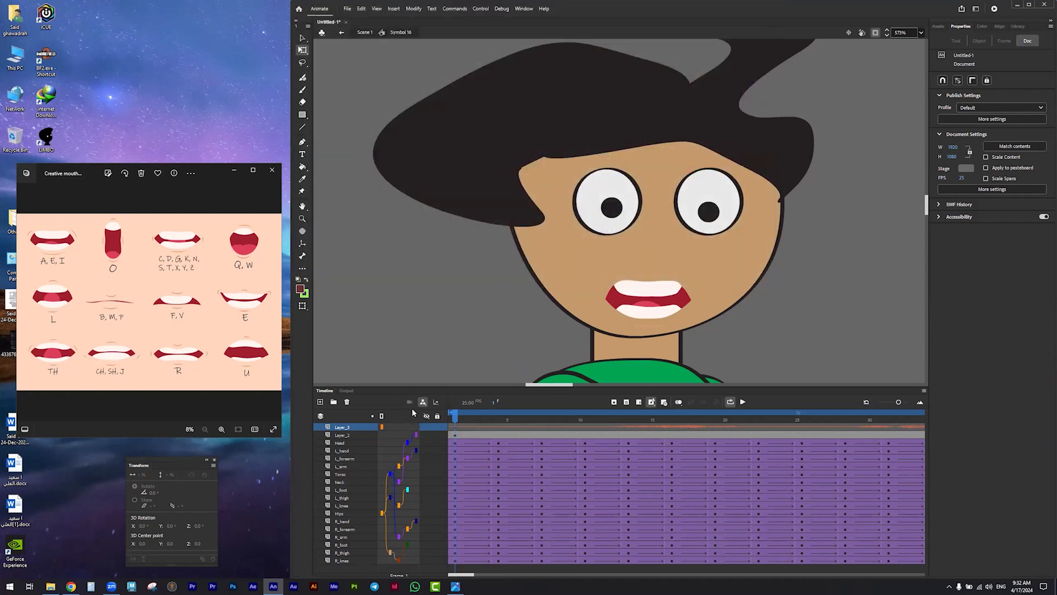
# - Maximize the window with the Transform panel clear of the timeline, and play the animation with the imported audio
pyautogui.click(1028, 4)
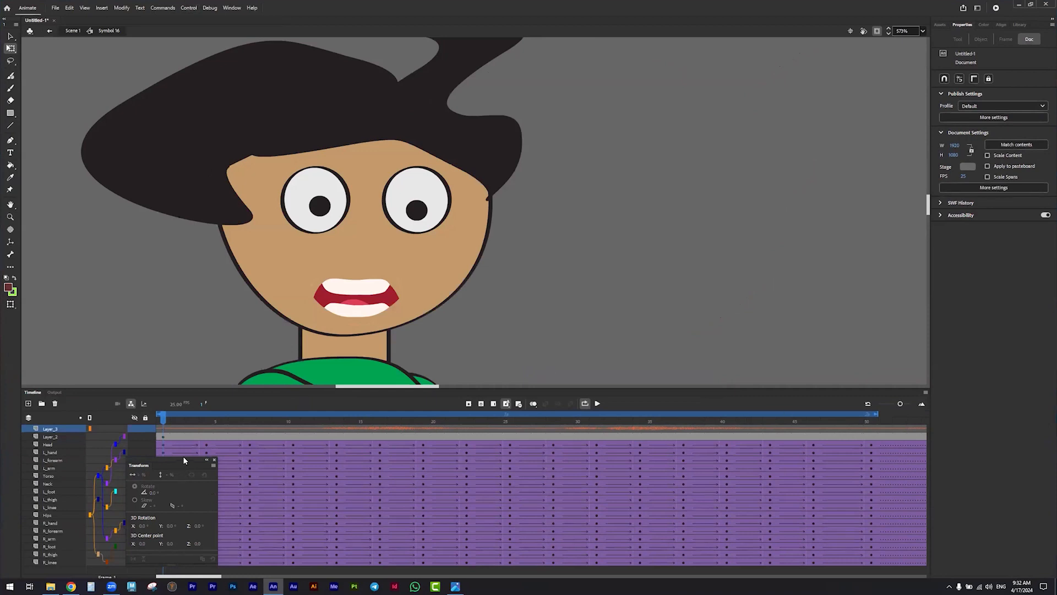
pyautogui.moveTo(183, 462); pyautogui.dragTo(776, 116)
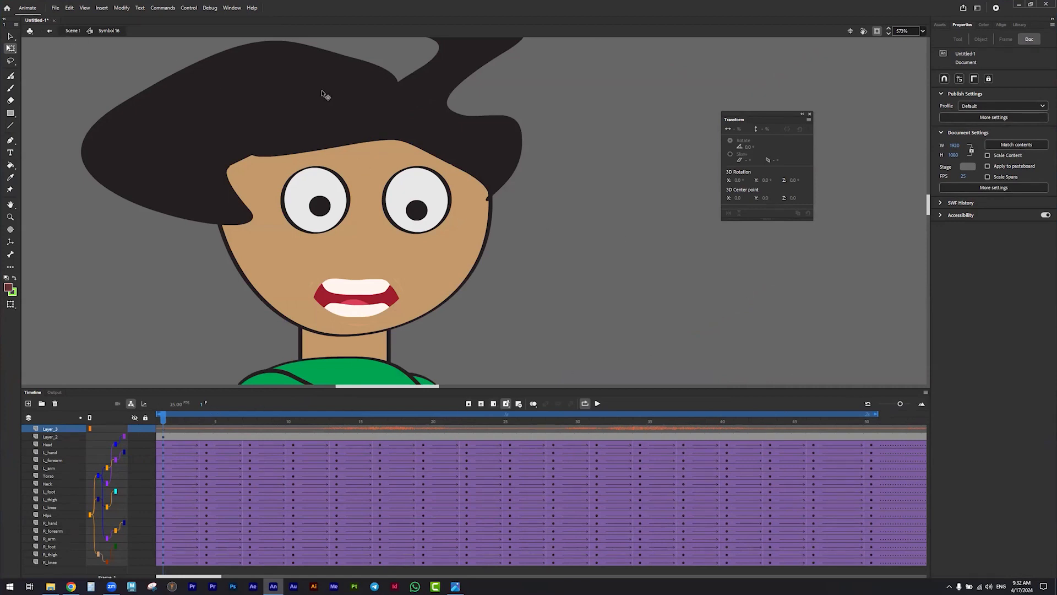
pyautogui.click(922, 30)
pyautogui.click(941, 43)
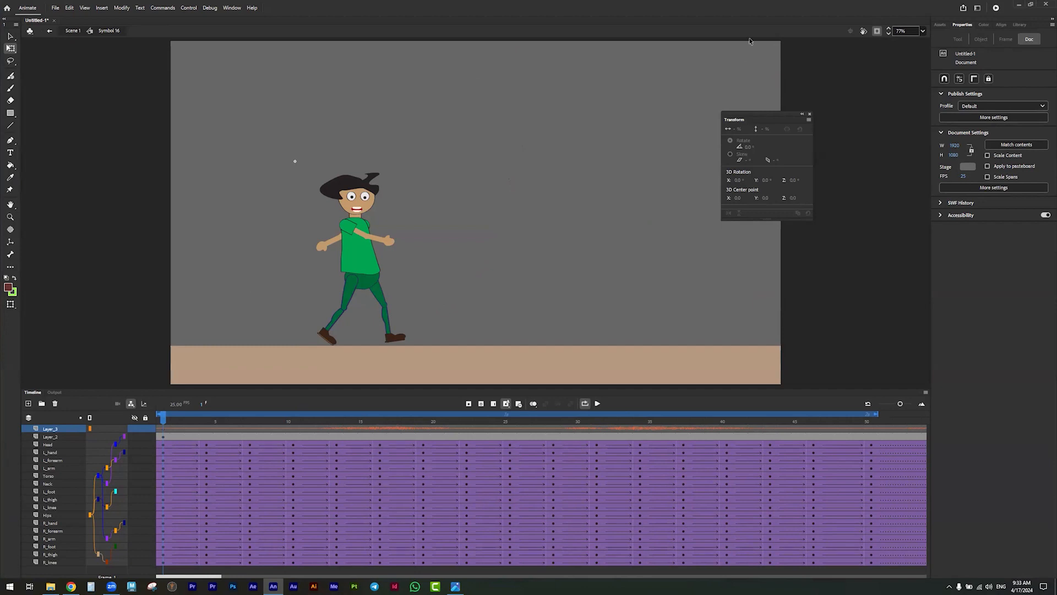
pyautogui.click(598, 404)
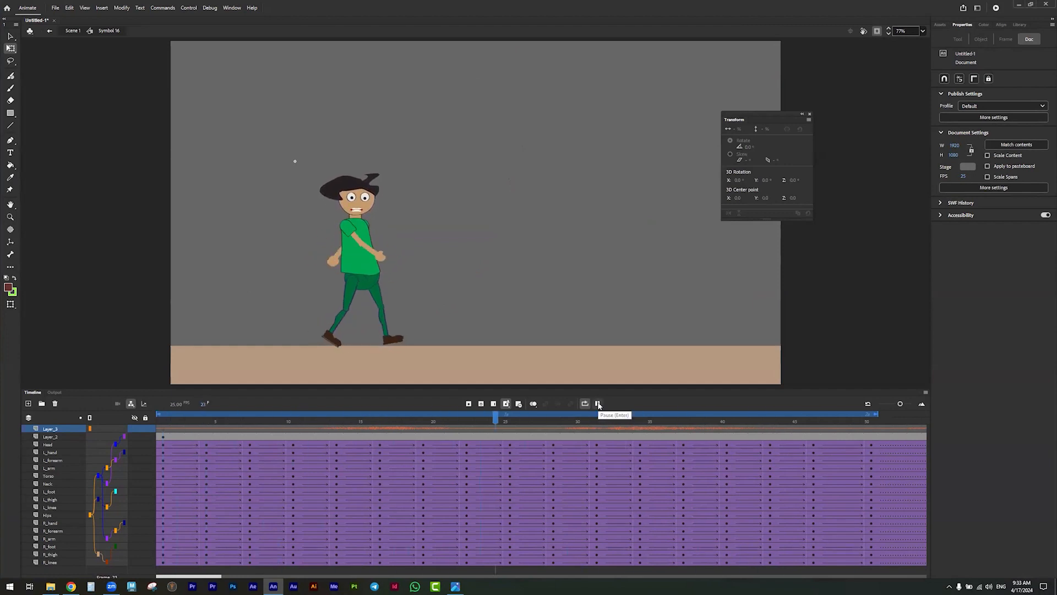
pyautogui.click(598, 404)
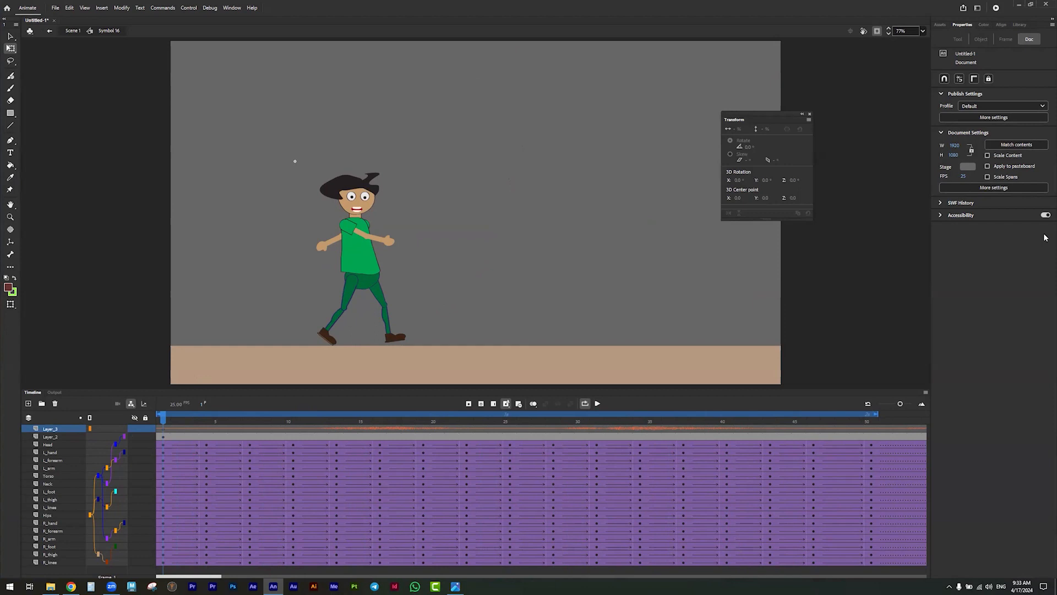
# - Lip-sync the mouth symbol with the audio in Layer_3 and play back the result
pyautogui.click(164, 438)
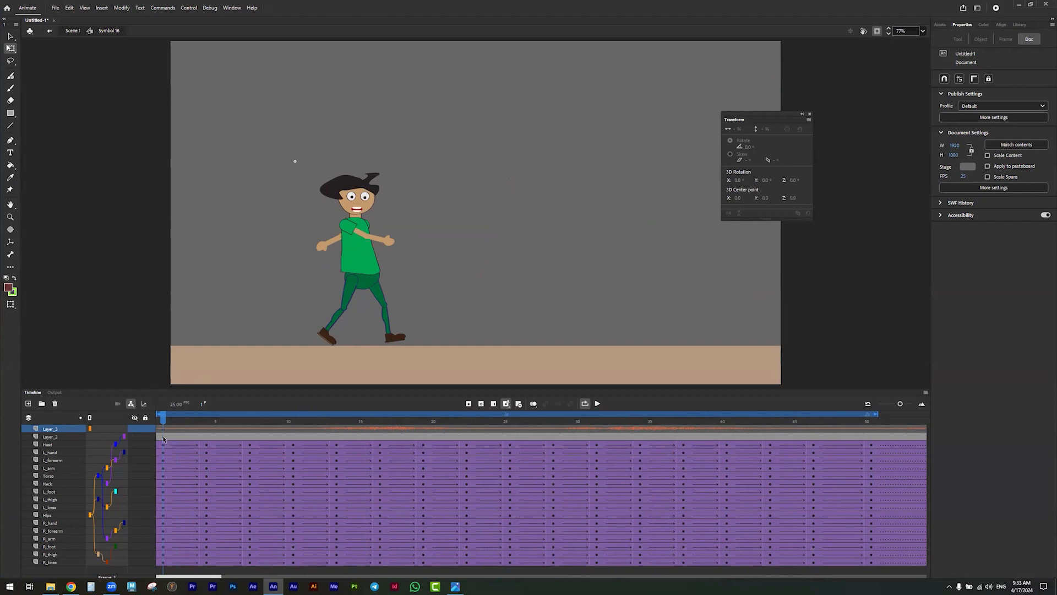
pyautogui.click(980, 39)
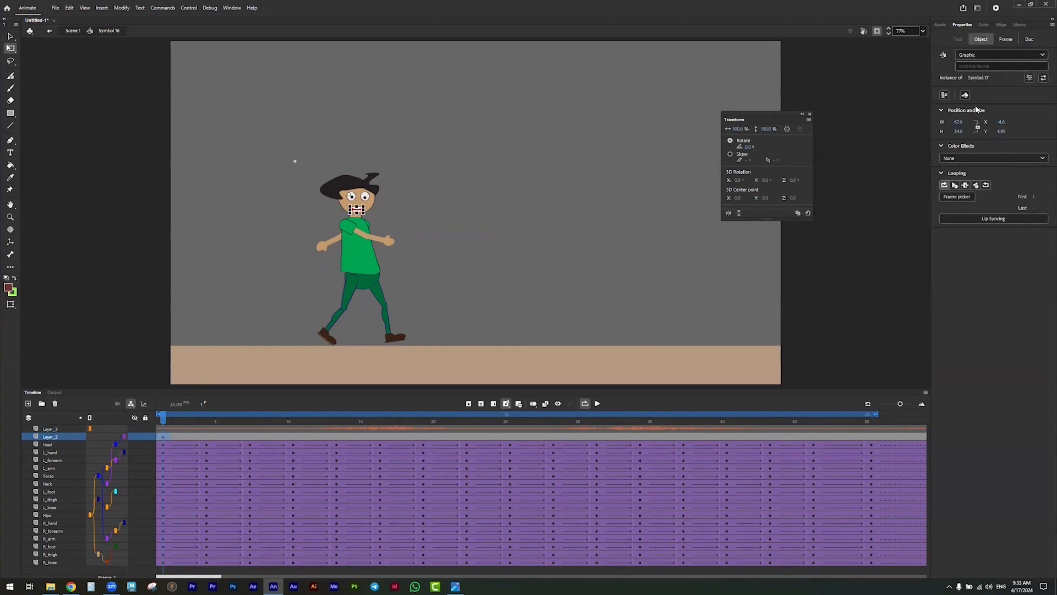
pyautogui.click(989, 219)
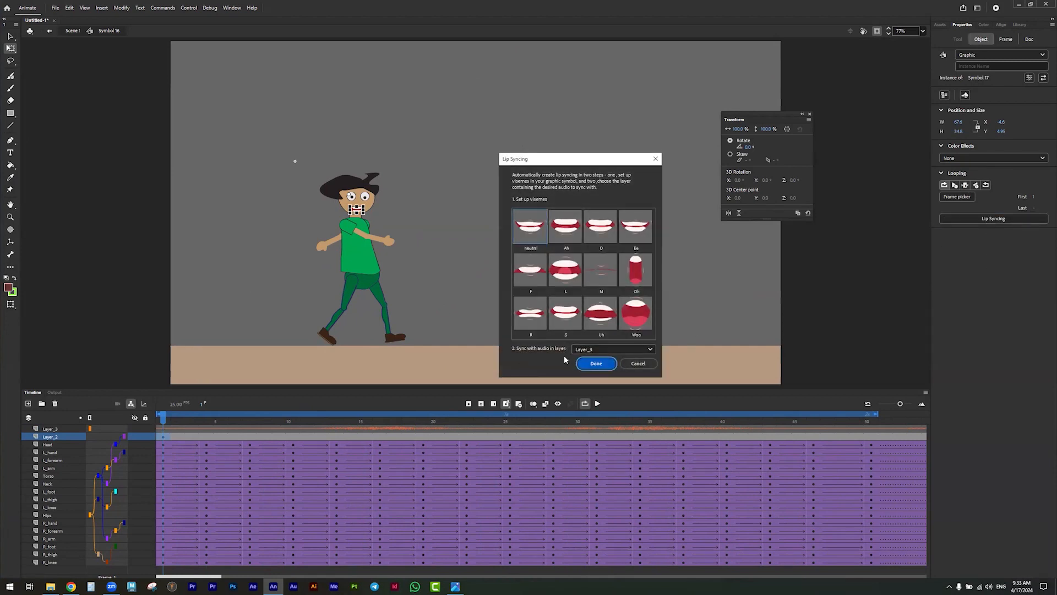
pyautogui.click(596, 364)
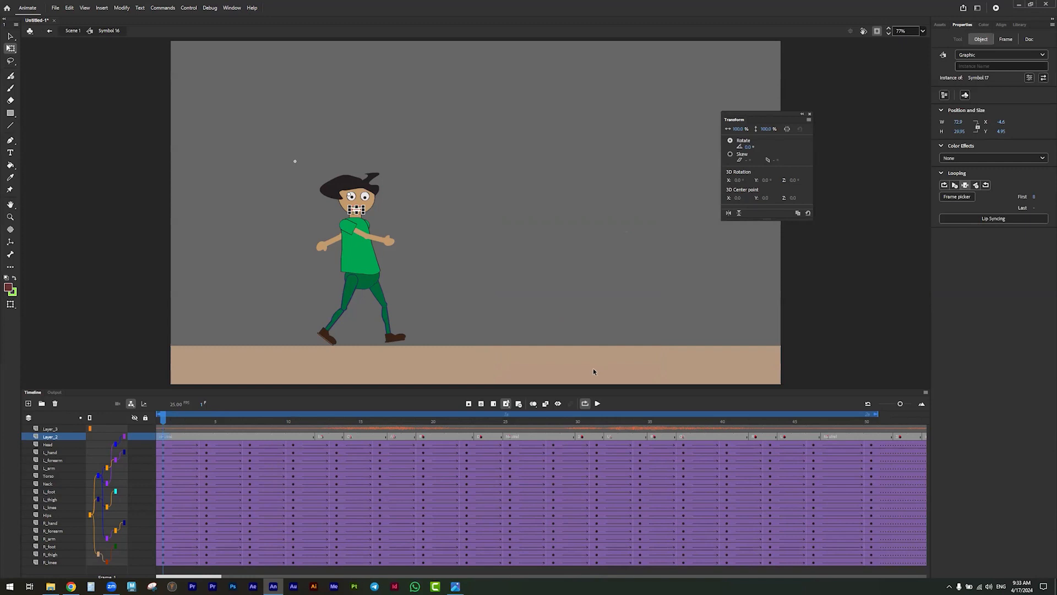
pyautogui.click(598, 404)
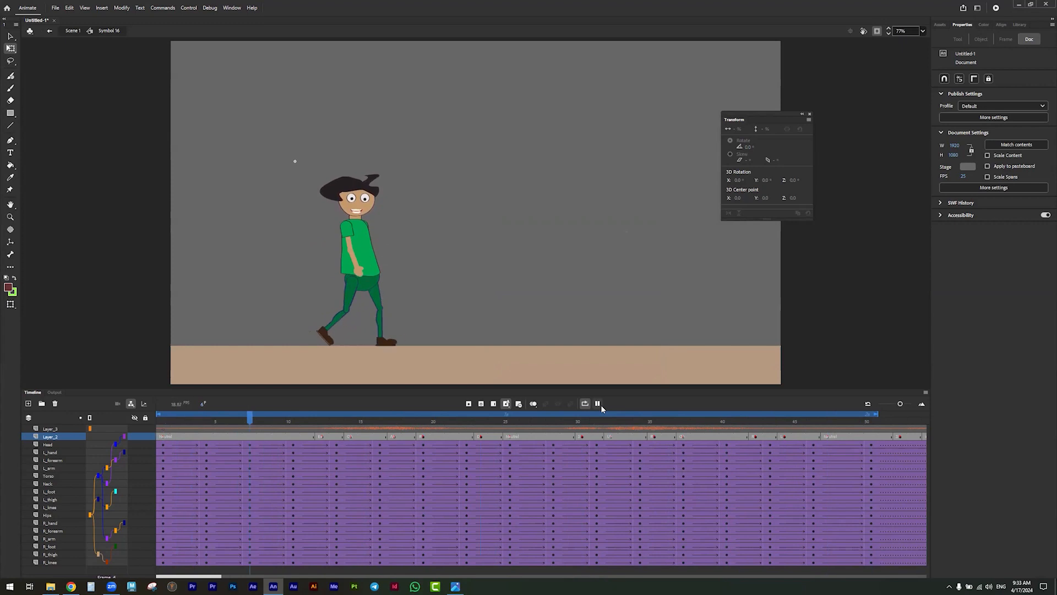
pyautogui.click(600, 405)
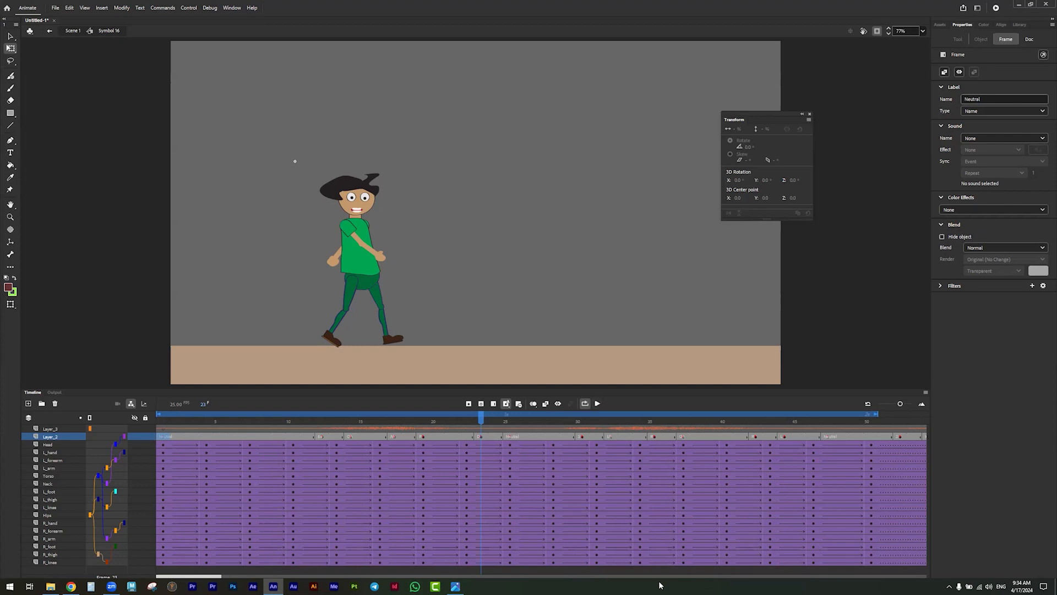
# - Try mouth shapes 12 and 11 for the mouth keyframe at frame 12, and settle on mouth frame 1
pyautogui.click(321, 418)
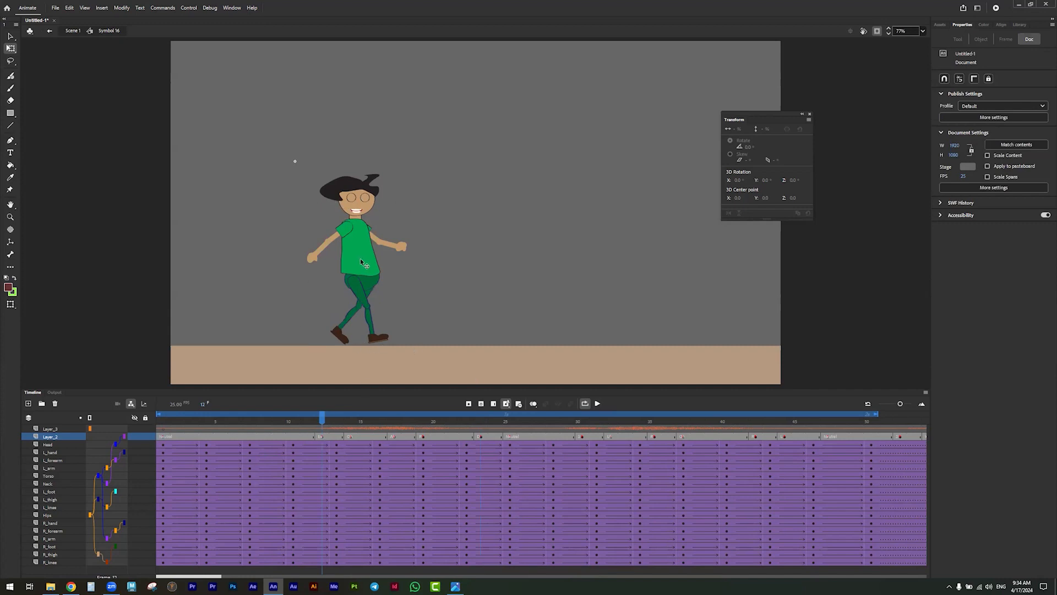
pyautogui.click(323, 436)
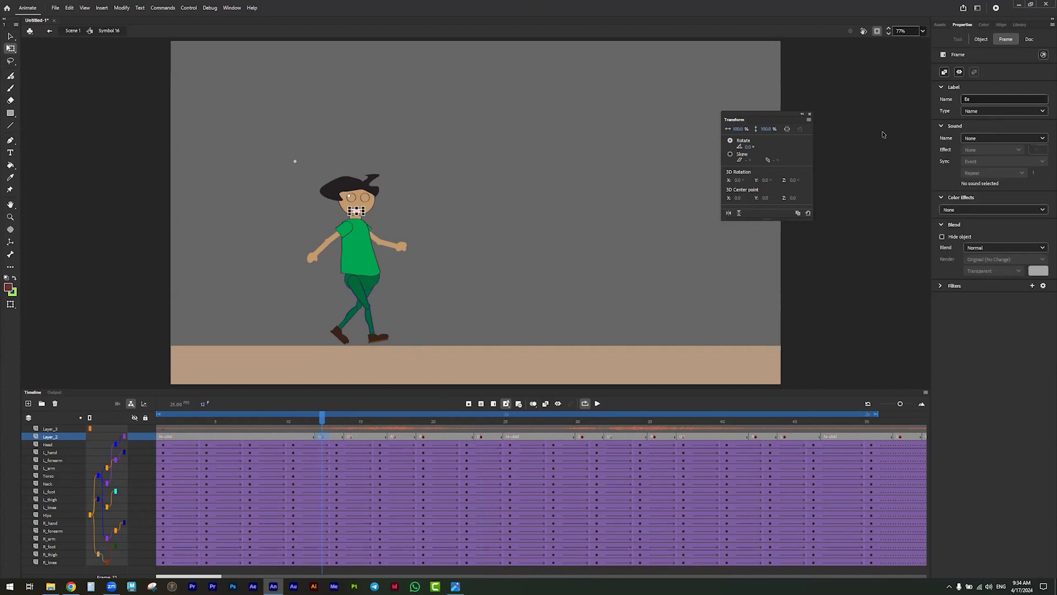
pyautogui.click(974, 42)
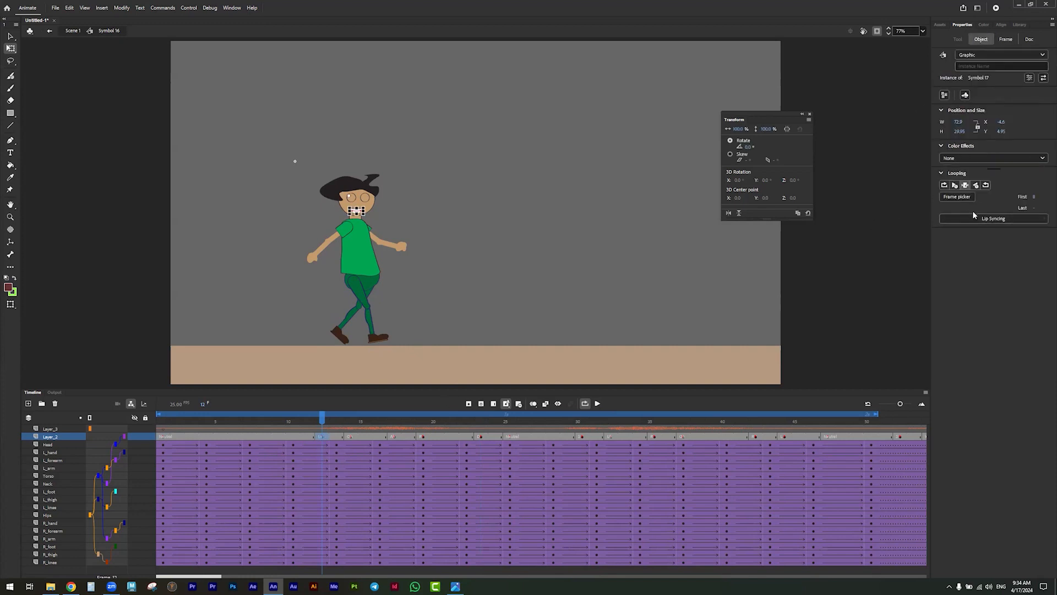
pyautogui.click(960, 200)
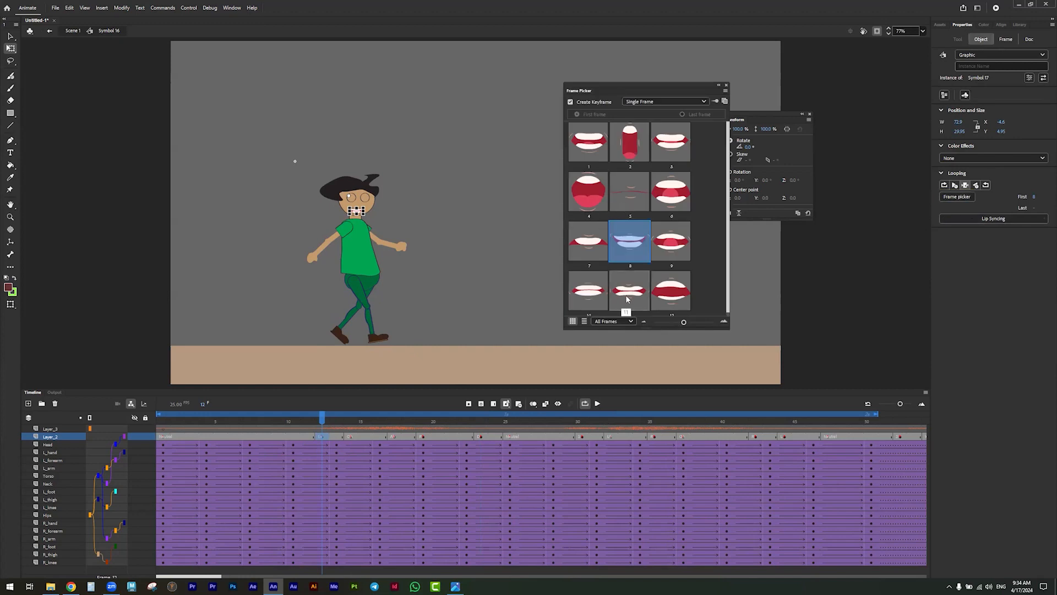
pyautogui.click(667, 293)
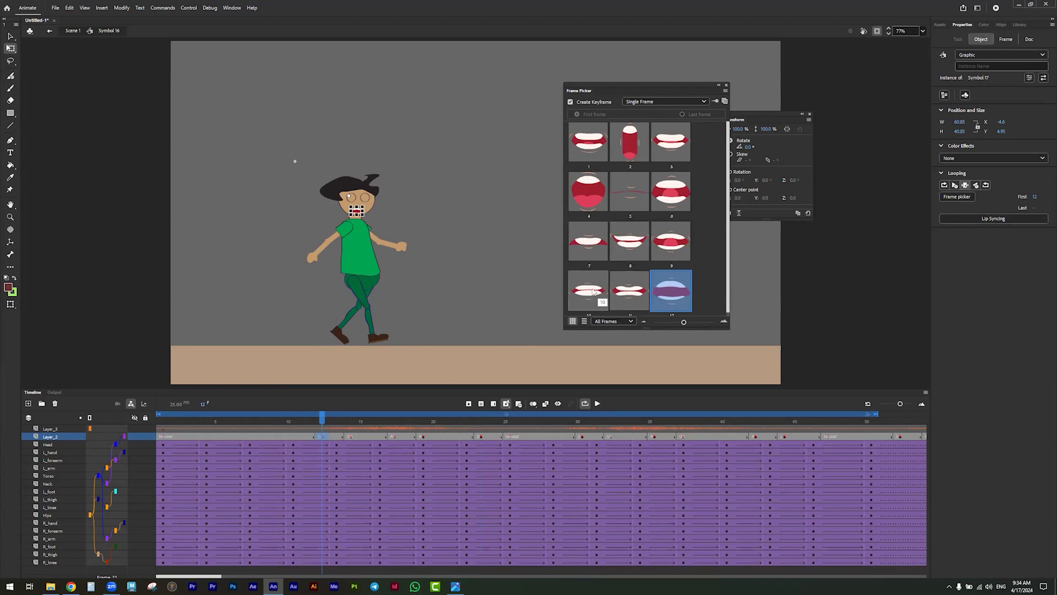
pyautogui.click(630, 290)
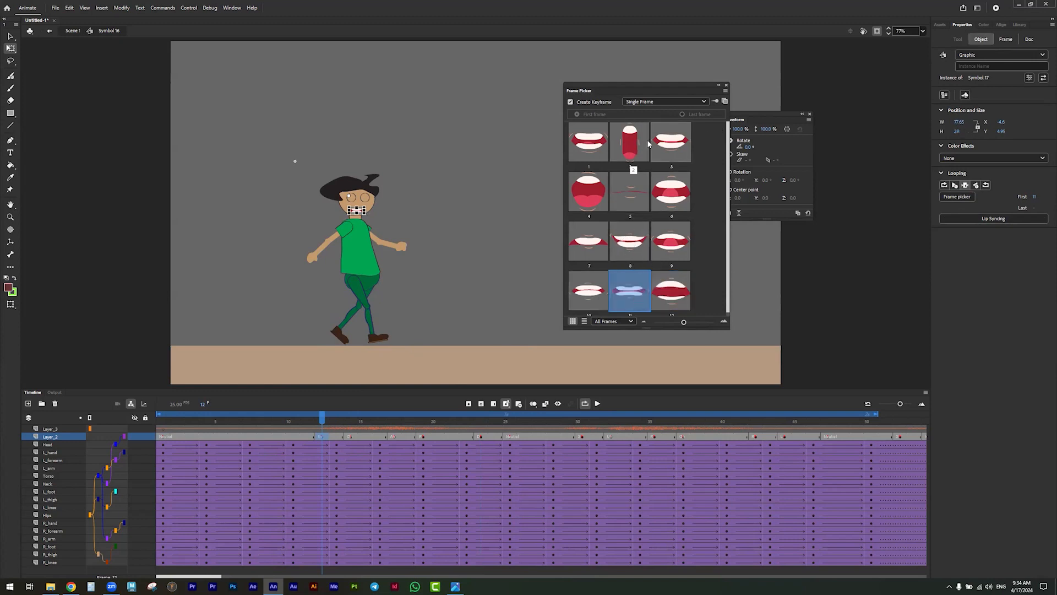
pyautogui.click(588, 141)
pyautogui.click(454, 265)
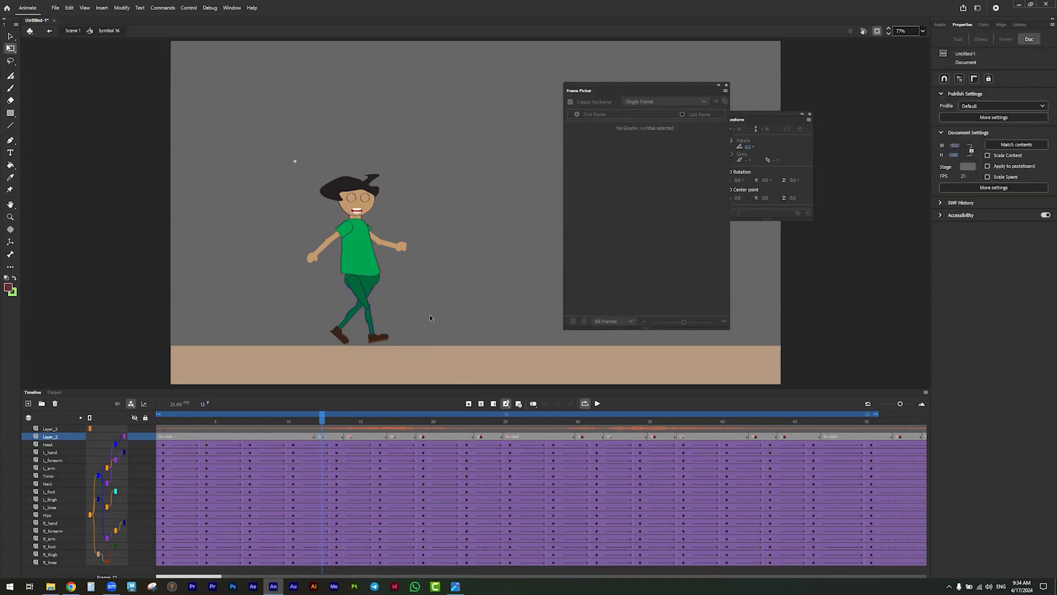
# - Scrub through the mouth changes and extend the end of the playback loop range to about frame 52
pyautogui.moveTo(297, 422); pyautogui.dragTo(554, 434)
pyautogui.moveTo(469, 433); pyautogui.dragTo(237, 422)
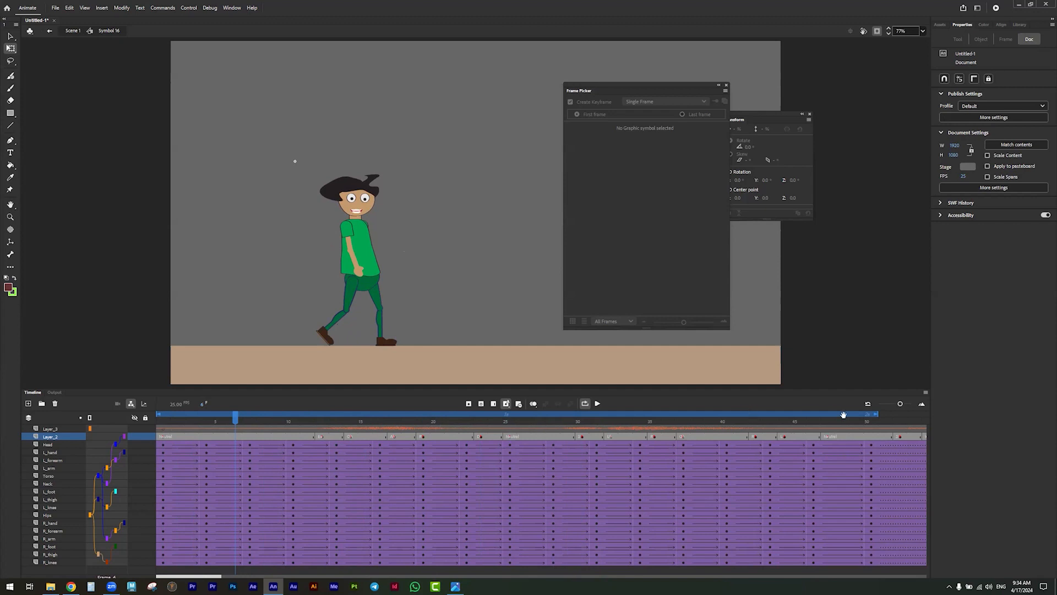
pyautogui.moveTo(875, 413); pyautogui.dragTo(906, 413)
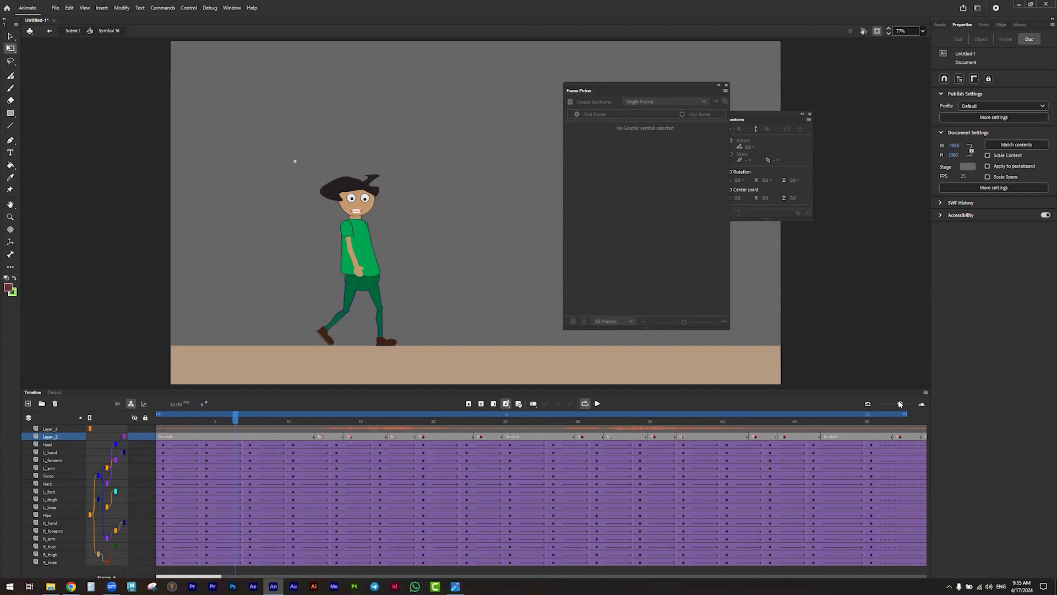
pyautogui.moveTo(900, 404); pyautogui.dragTo(892, 405)
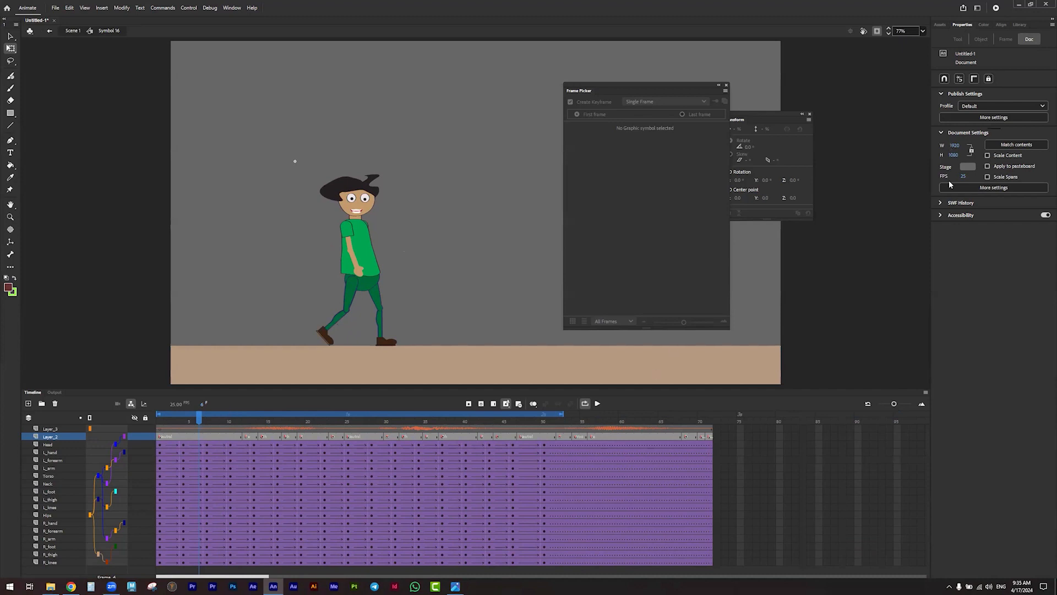
# - Run Lip Syncing again from the mouth keyframe at frame 12 and return to Scene 1
pyautogui.click(246, 436)
pyautogui.click(981, 39)
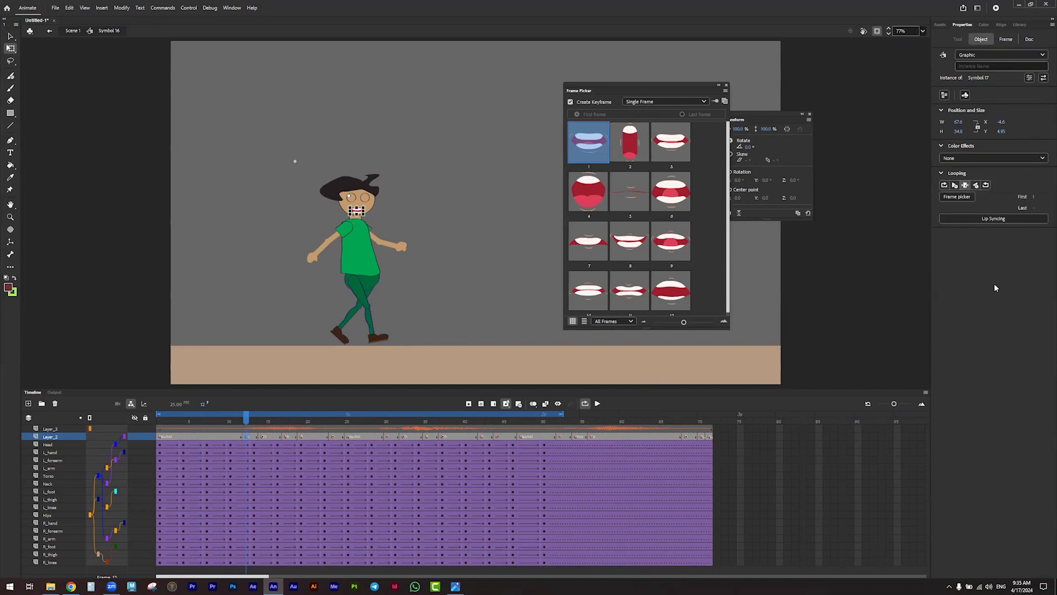
pyautogui.click(993, 219)
pyautogui.click(600, 363)
pyautogui.click(72, 30)
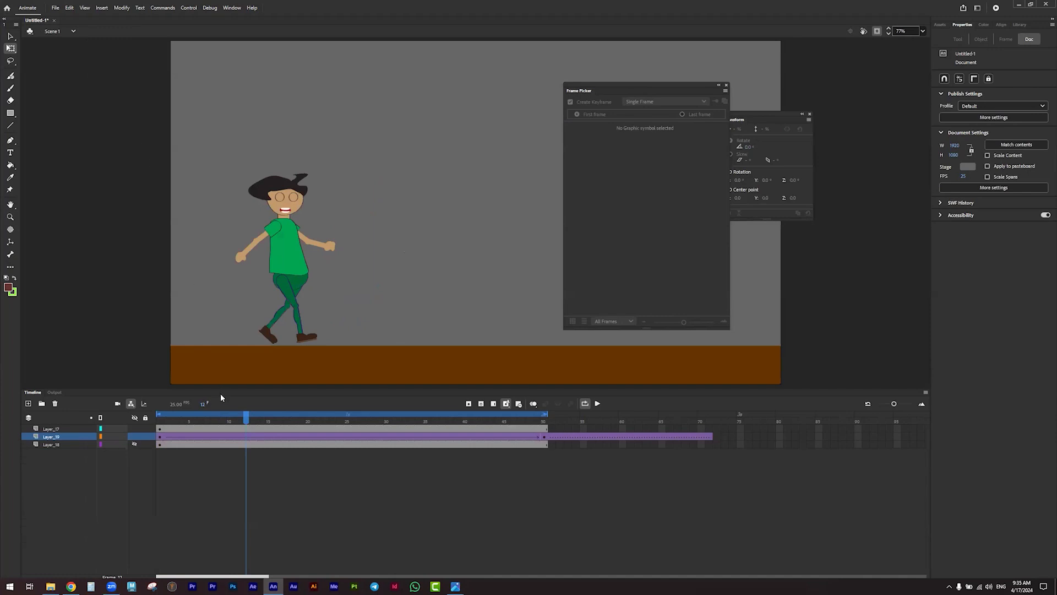